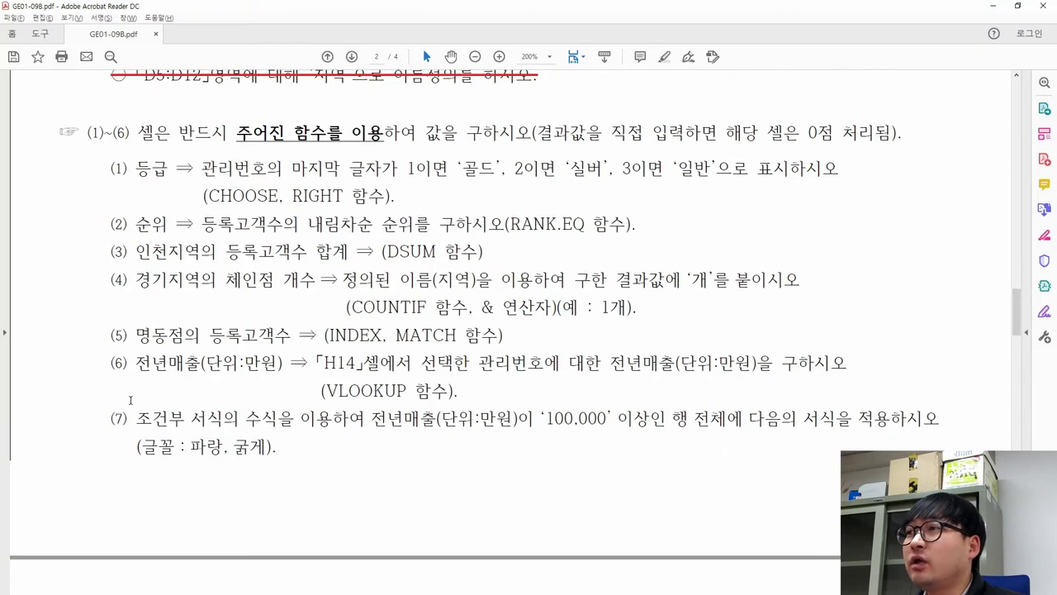
# - Read the function tasks (1) to (7) on the exam sheet, including the required functions and the rule on directly entered results
pyautogui.moveTo(107, 183); pyautogui.dragTo(280, 450)
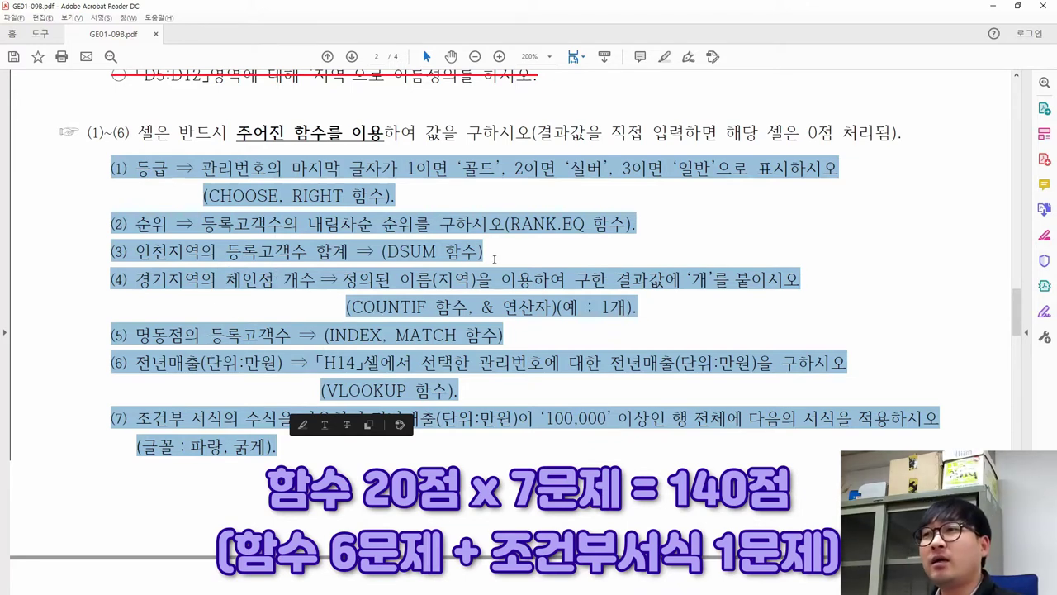
pyautogui.click(493, 279)
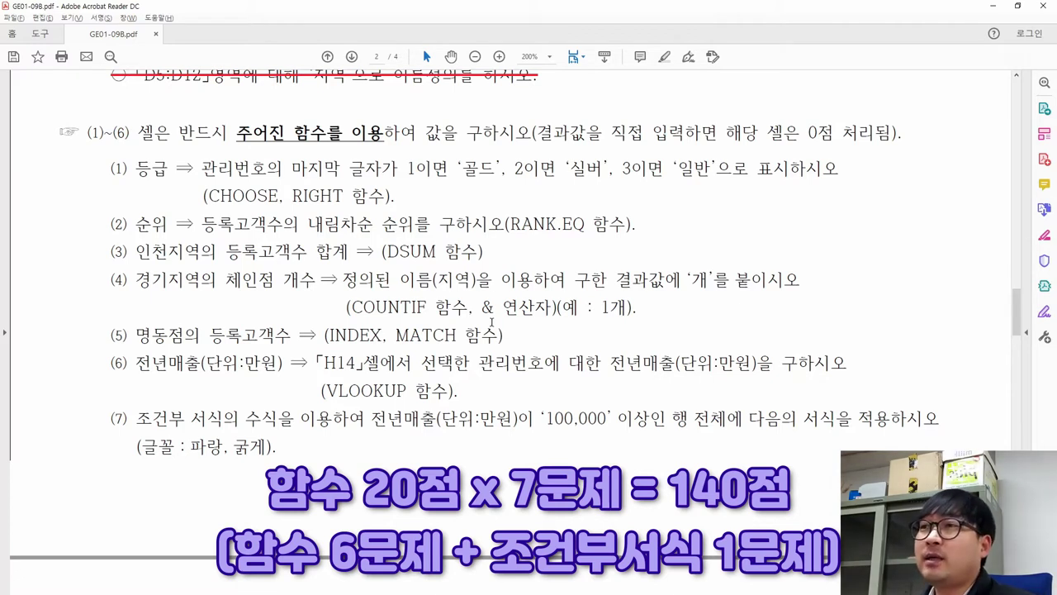
pyautogui.moveTo(96, 132); pyautogui.dragTo(352, 131)
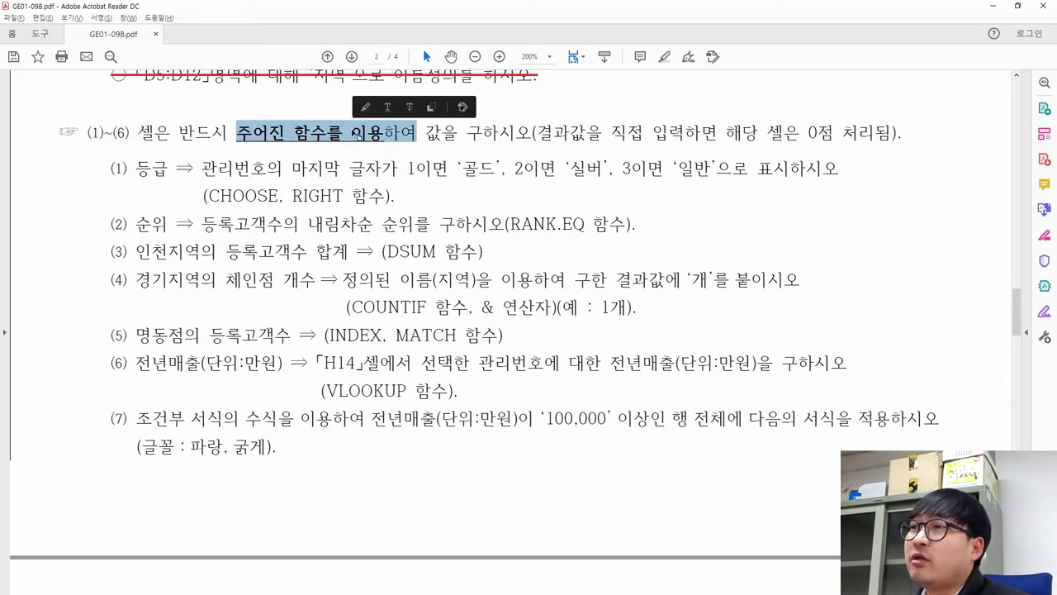
pyautogui.moveTo(208, 195); pyautogui.dragTo(364, 209)
pyautogui.moveTo(510, 224); pyautogui.dragTo(584, 224)
pyautogui.moveTo(386, 251); pyautogui.dragTo(435, 252)
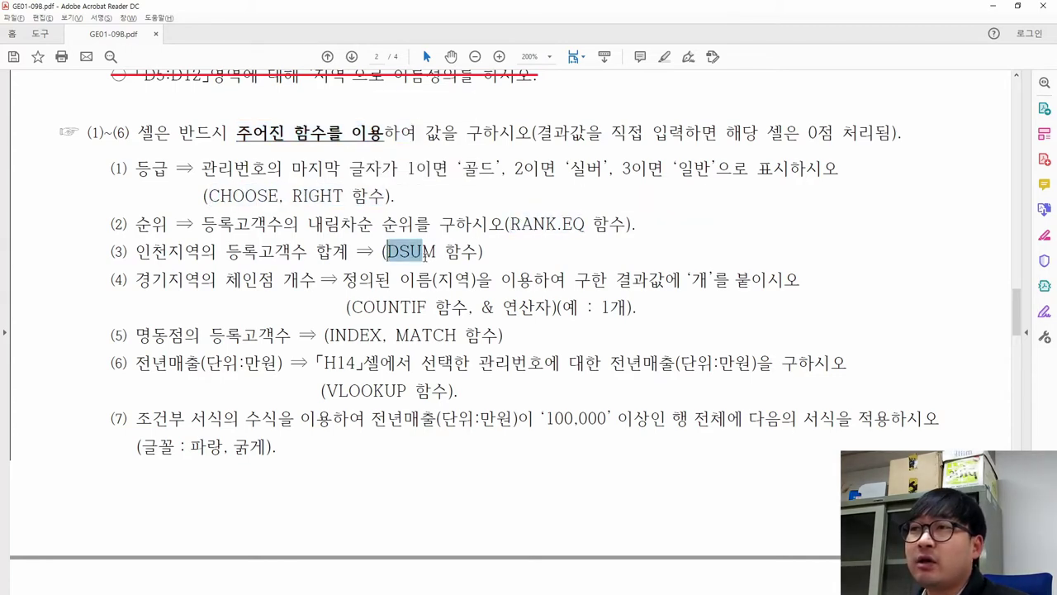
pyautogui.moveTo(425, 133); pyautogui.dragTo(806, 130)
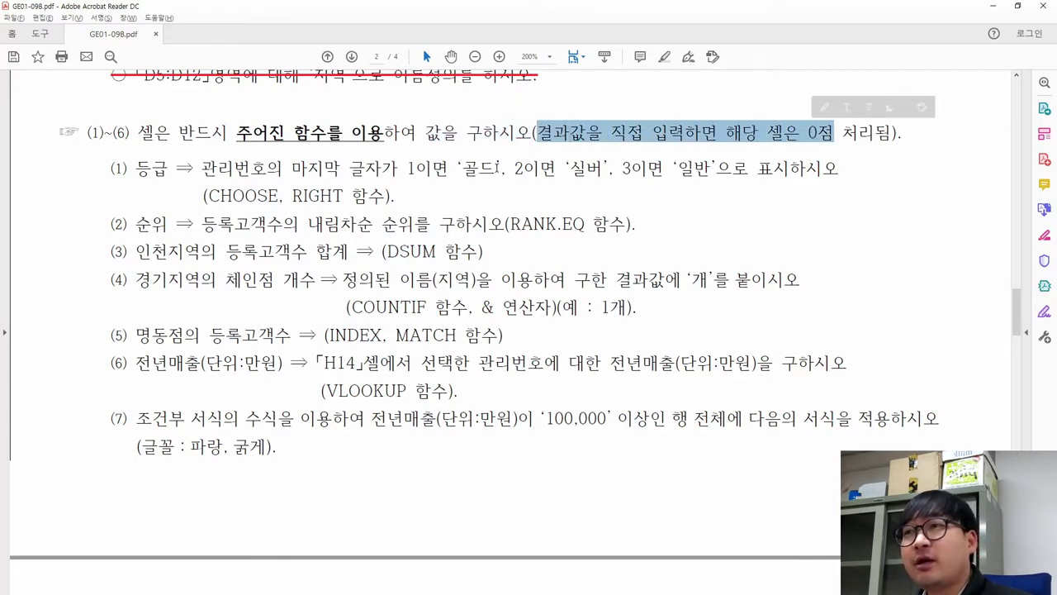
pyautogui.click(152, 168)
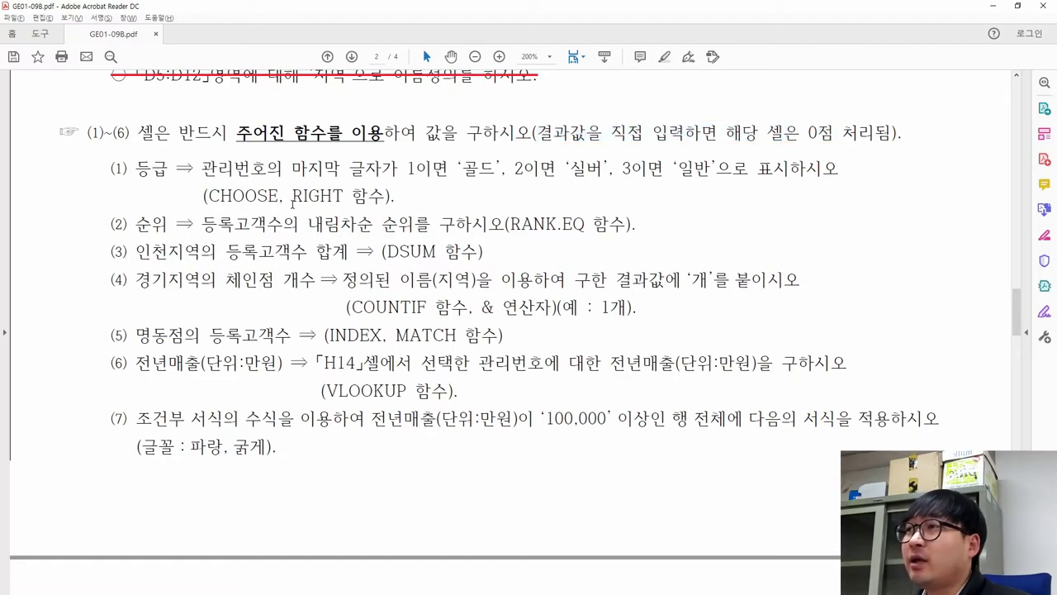
# - Locate the 등급 cells marked (1) in the exam's sample table and the matching range I5:I12 in the Excel sheet
pyautogui.scroll(3, 313, 216)
pyautogui.scroll(12, 313, 217)
pyautogui.moveTo(758, 211); pyautogui.dragTo(806, 398)
pyautogui.hotkey('alt', 'Tab')
pyautogui.moveTo(684, 268); pyautogui.dragTo(697, 430)
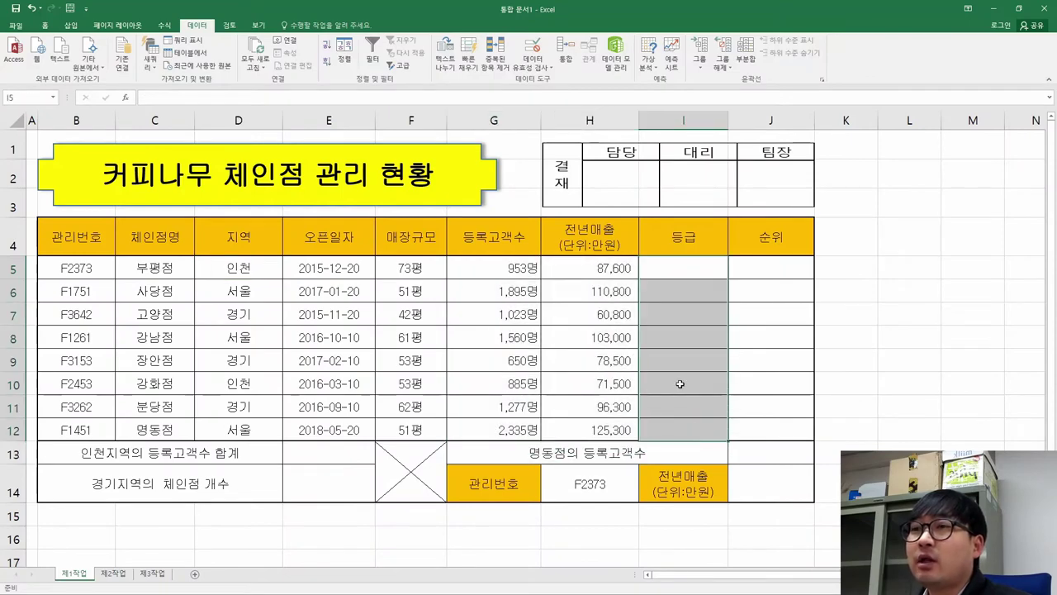
pyautogui.click(685, 274)
# - Read task (1)'s rule for the last character of 관리번호 in the PDF and compare it with cell B5 in Excel
pyautogui.hotkey('alt', 'Tab')
pyautogui.scroll(-10, 502, 295)
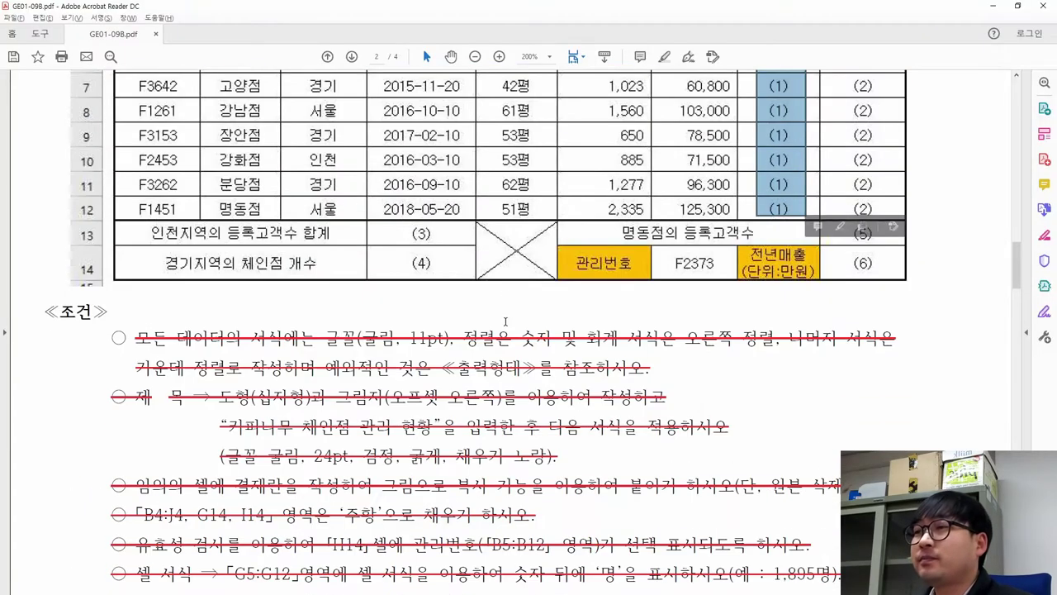
pyautogui.moveTo(204, 249); pyautogui.dragTo(494, 250)
pyautogui.hotkey('alt', 'Tab')
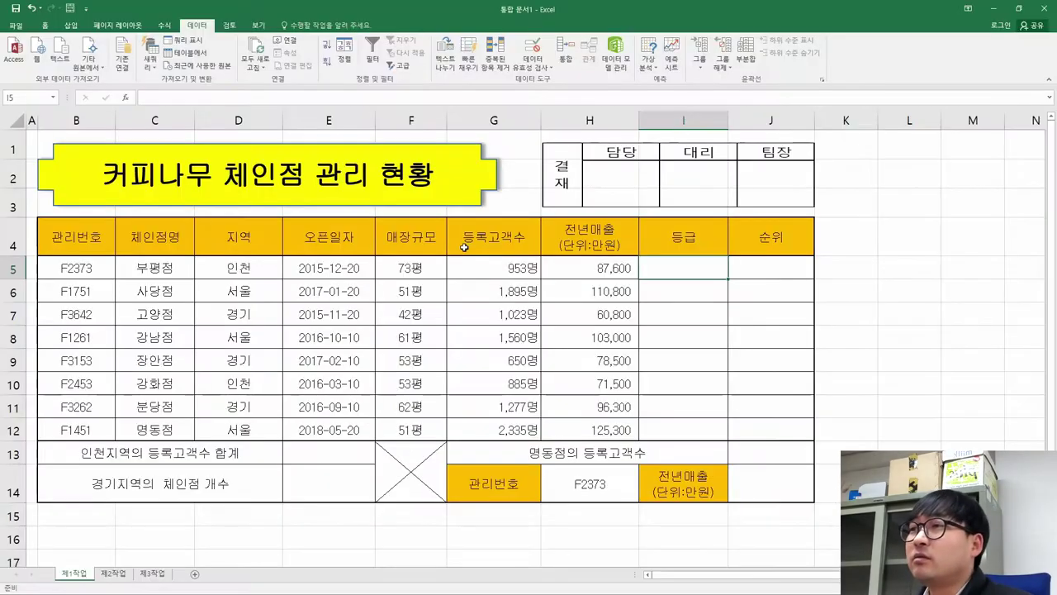
pyautogui.click(76, 268)
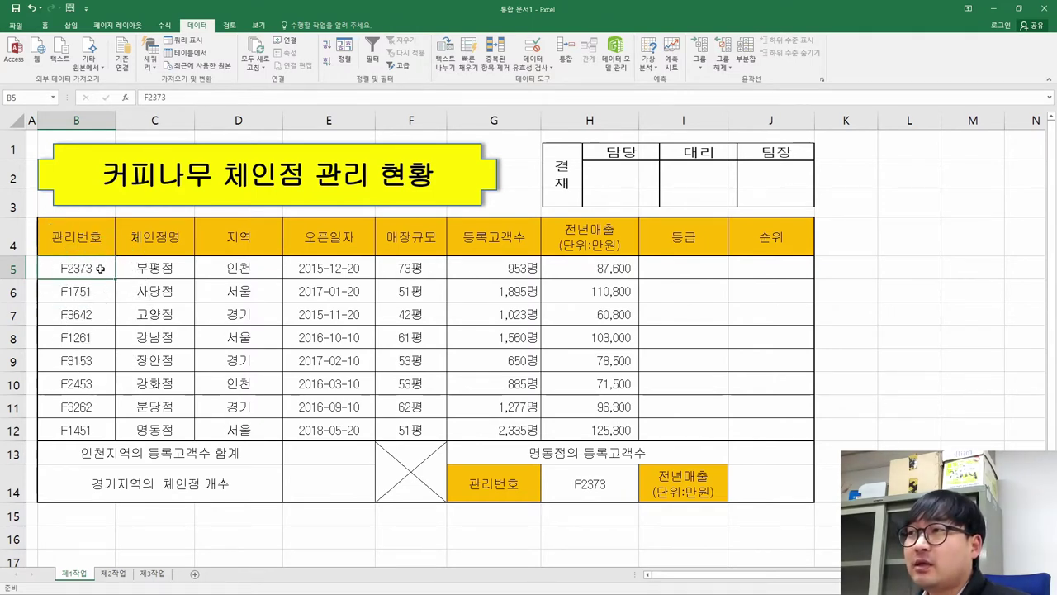
pyautogui.hotkey('alt', 'Tab')
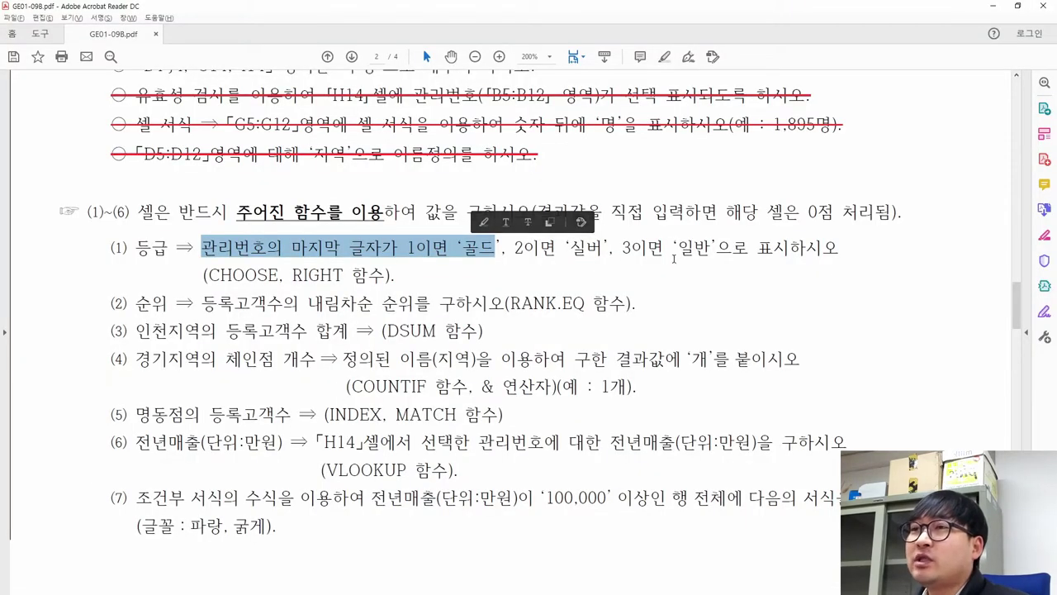
pyautogui.moveTo(758, 248); pyautogui.dragTo(790, 248)
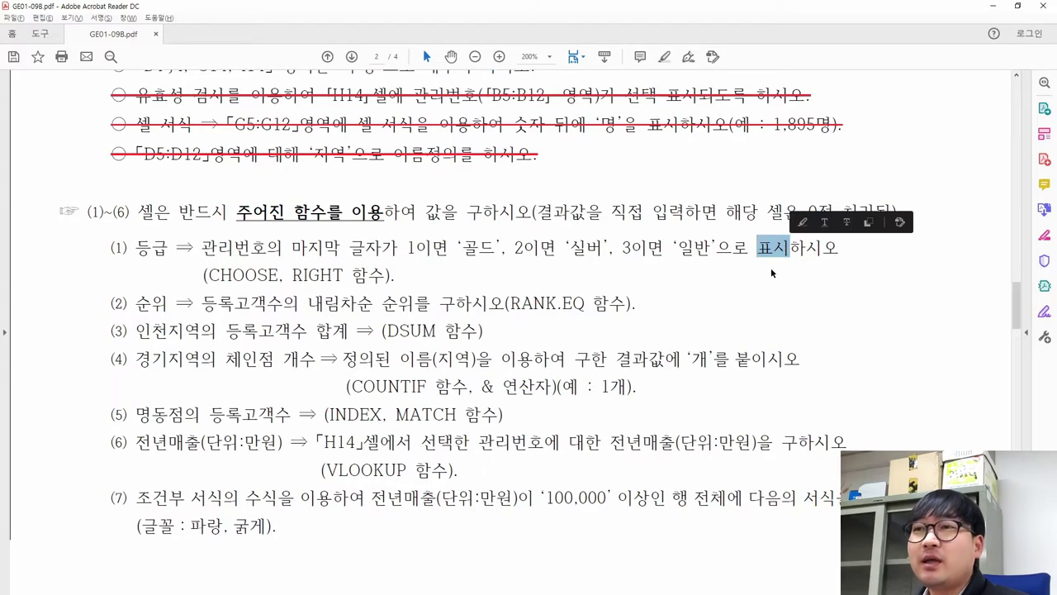
pyautogui.hotkey('alt', 'Tab')
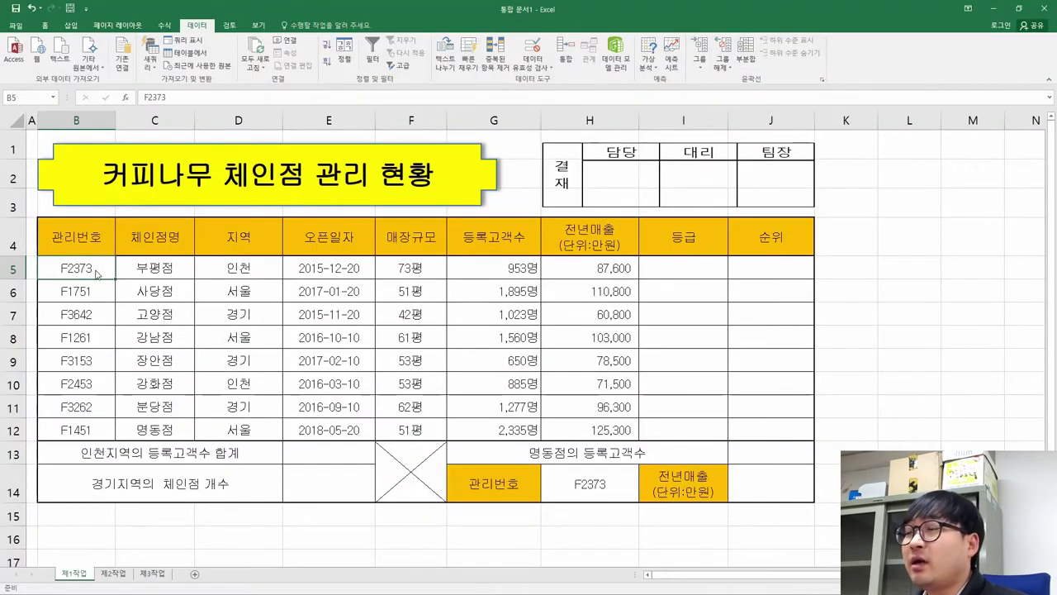
pyautogui.hotkey('alt', 'Tab')
pyautogui.hotkey('alt', 'Tab')
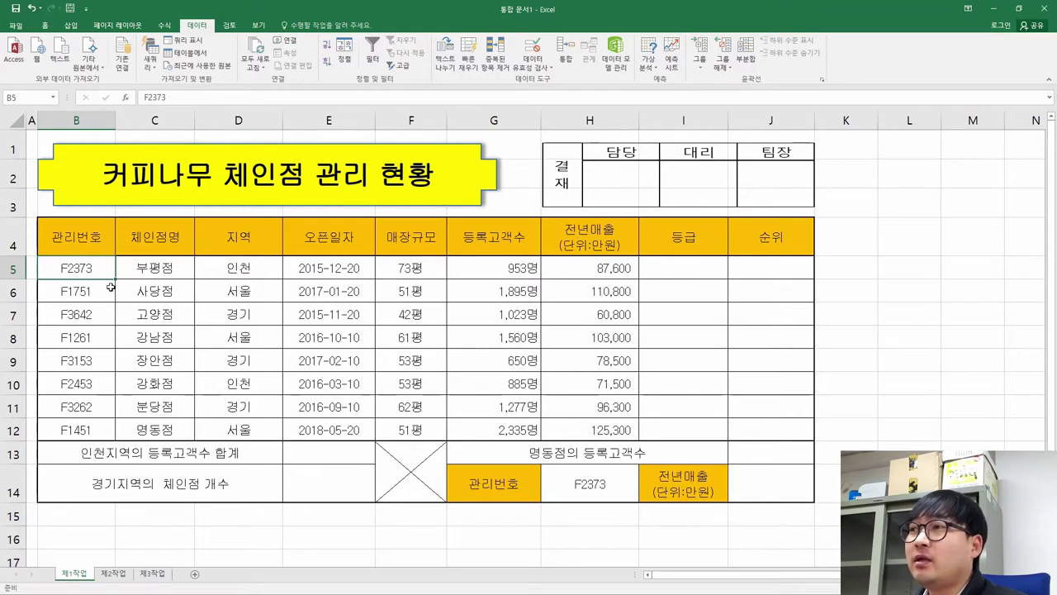
# - Select the first 등급 cell, I5, and check in the PDF which functions task (1) requires, returning to Excel
pyautogui.click(673, 291)
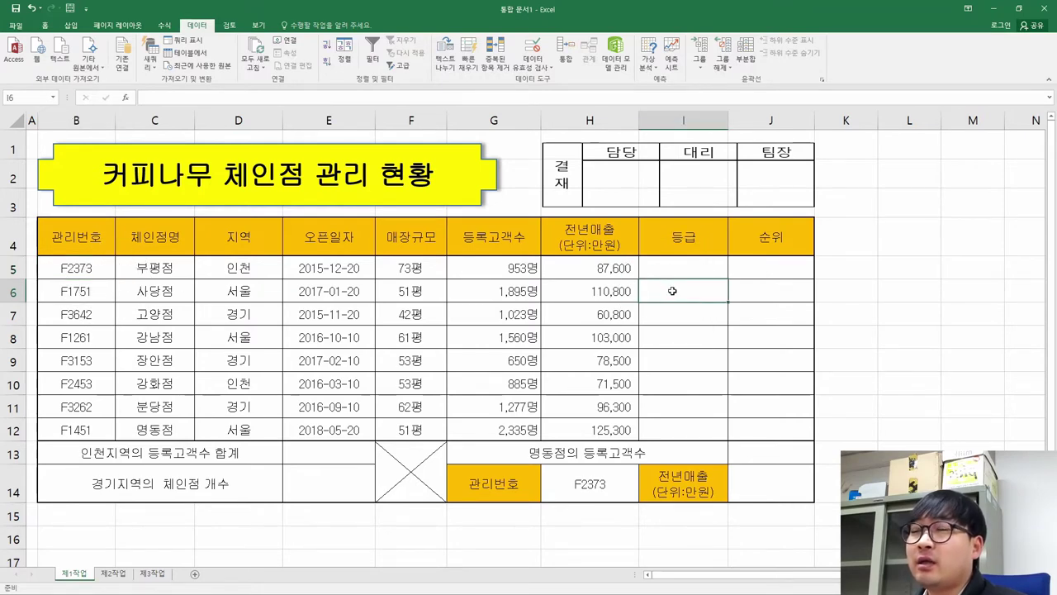
pyautogui.click(681, 267)
pyautogui.hotkey('alt', 'Tab')
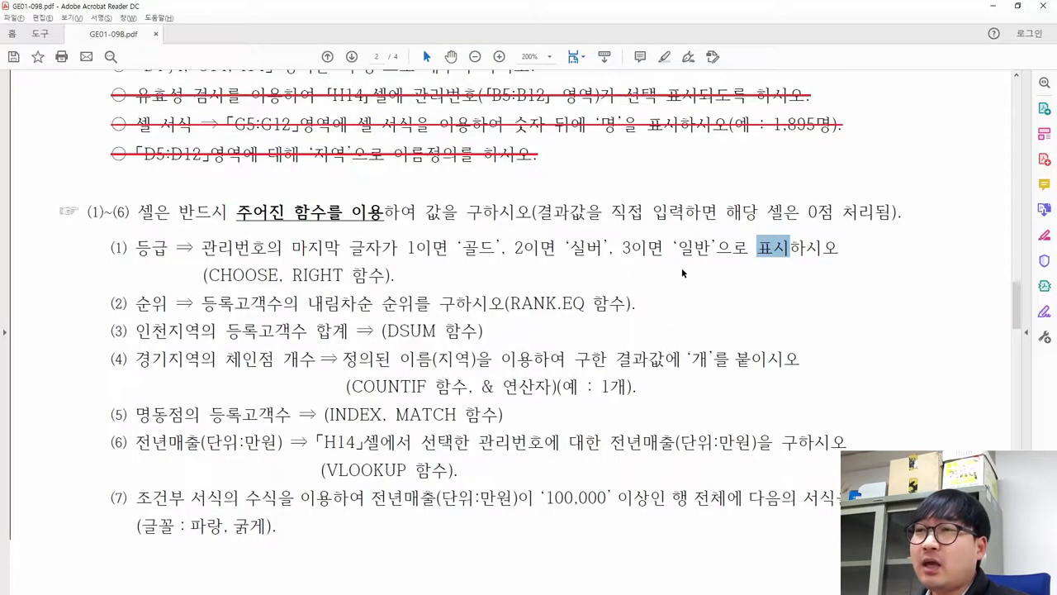
pyautogui.moveTo(206, 275); pyautogui.dragTo(385, 275)
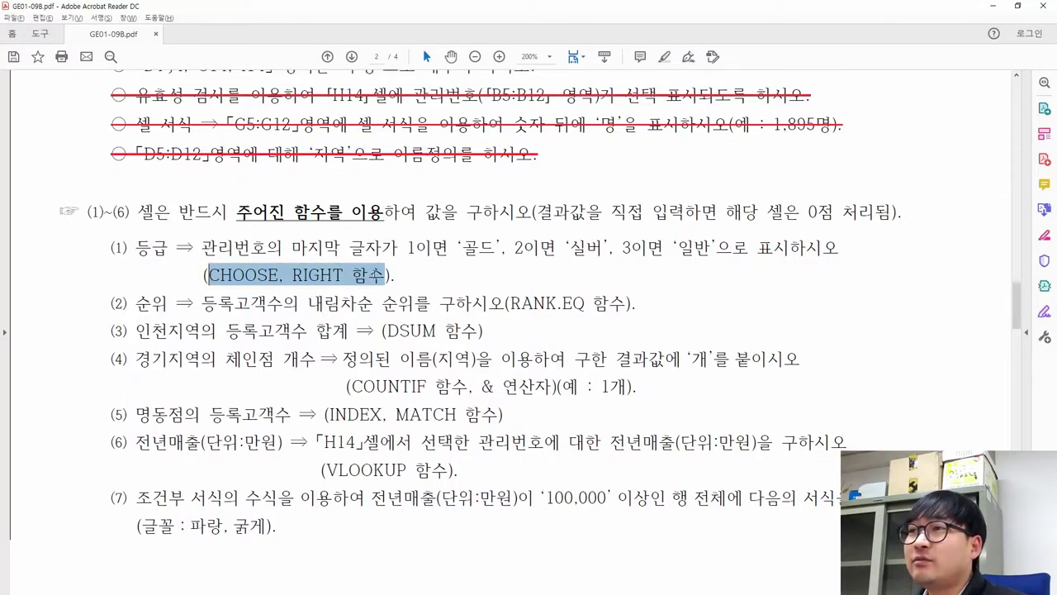
pyautogui.click(258, 275)
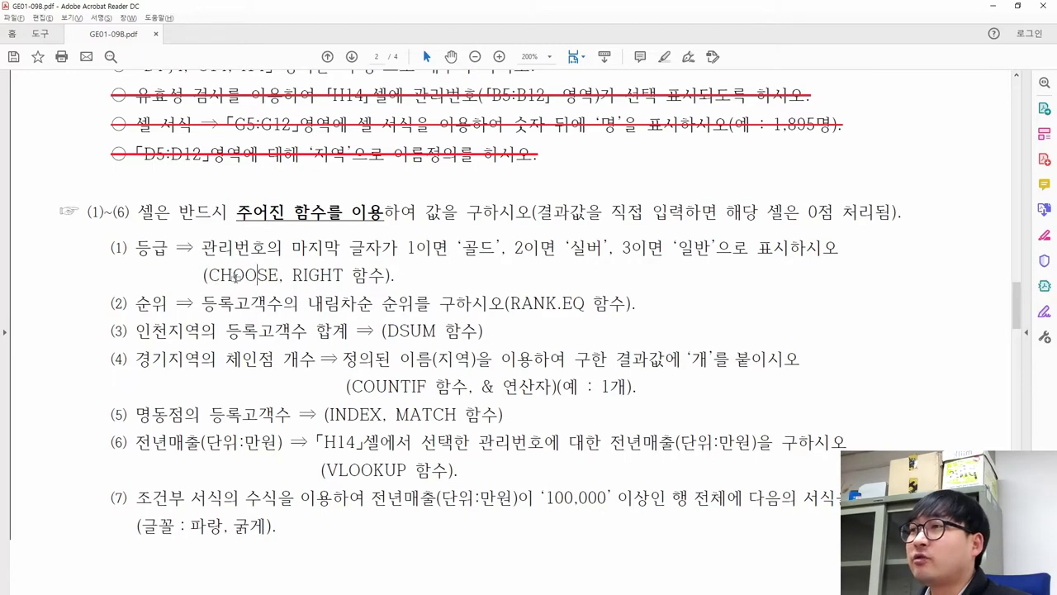
pyautogui.hotkey('alt', 'Tab')
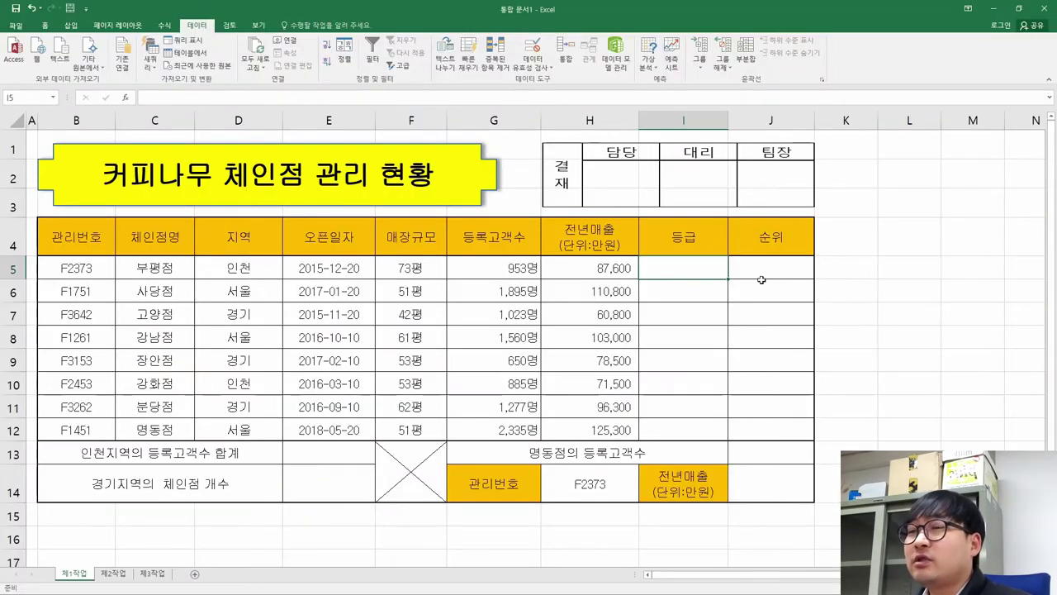
# - Start a CHOOSE formula in the empty cell K5 and open its function arguments dialog
pyautogui.click(872, 269)
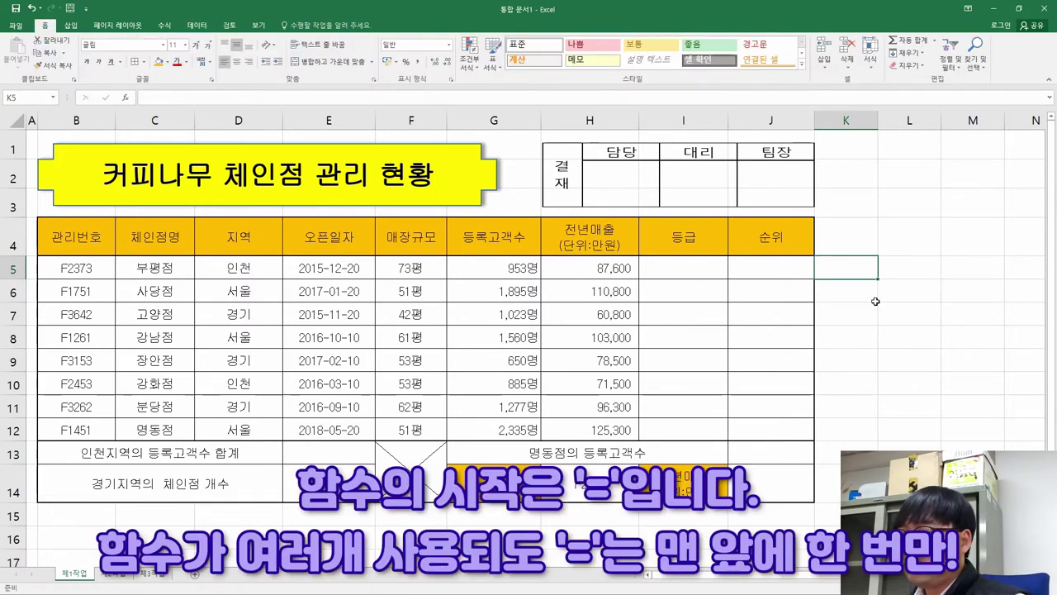
pyautogui.write('=')
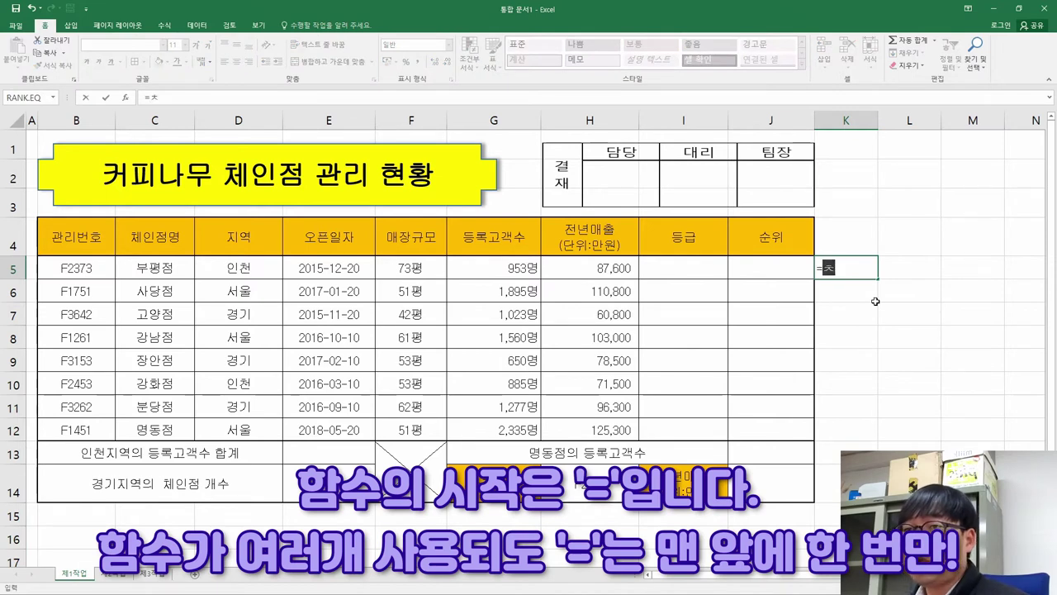
pyautogui.write('ch')
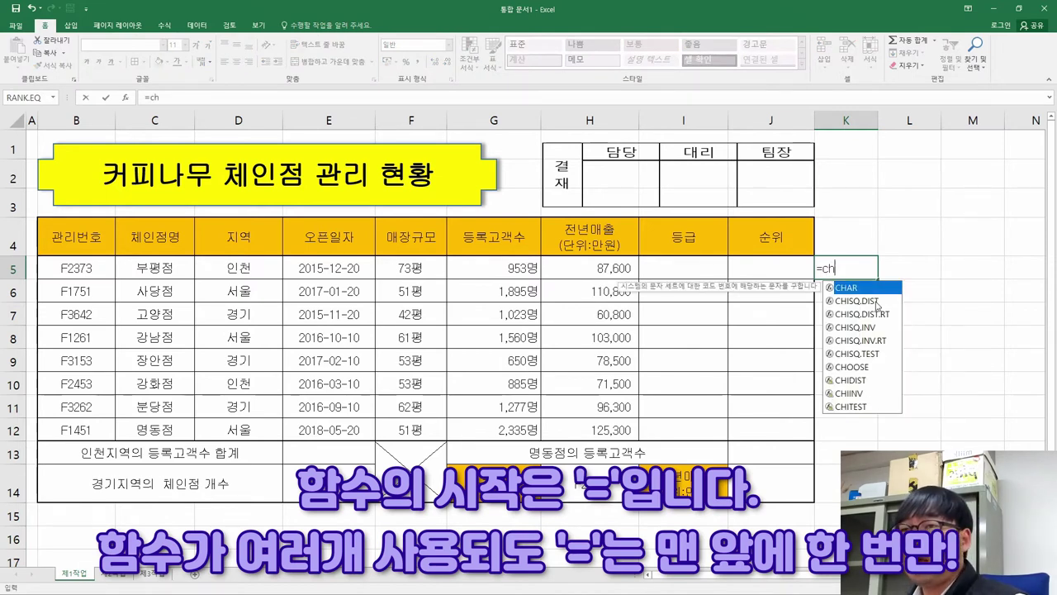
pyautogui.write('o')
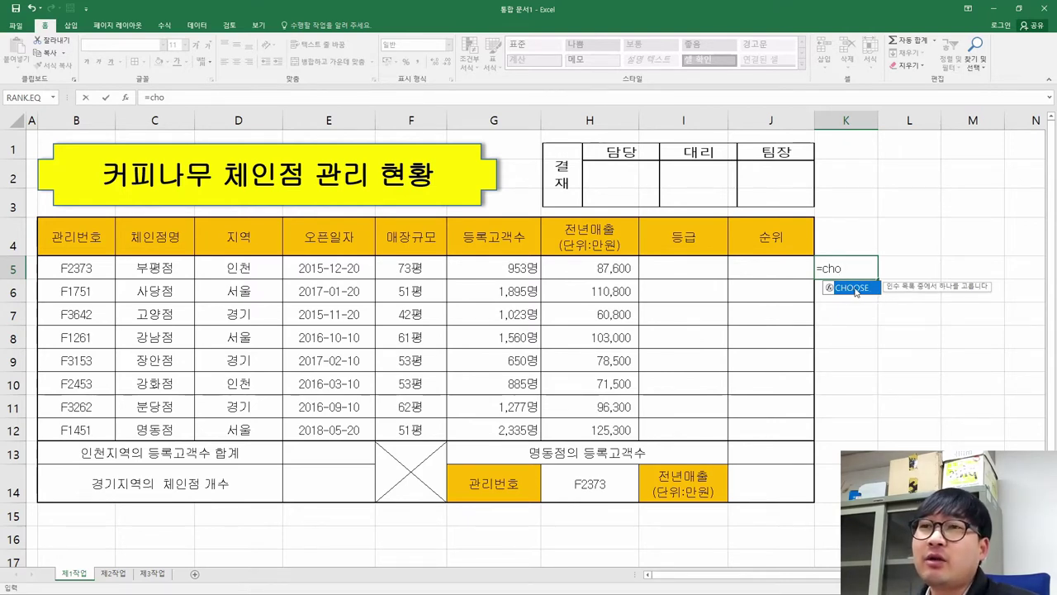
pyautogui.doubleClick(856, 288)
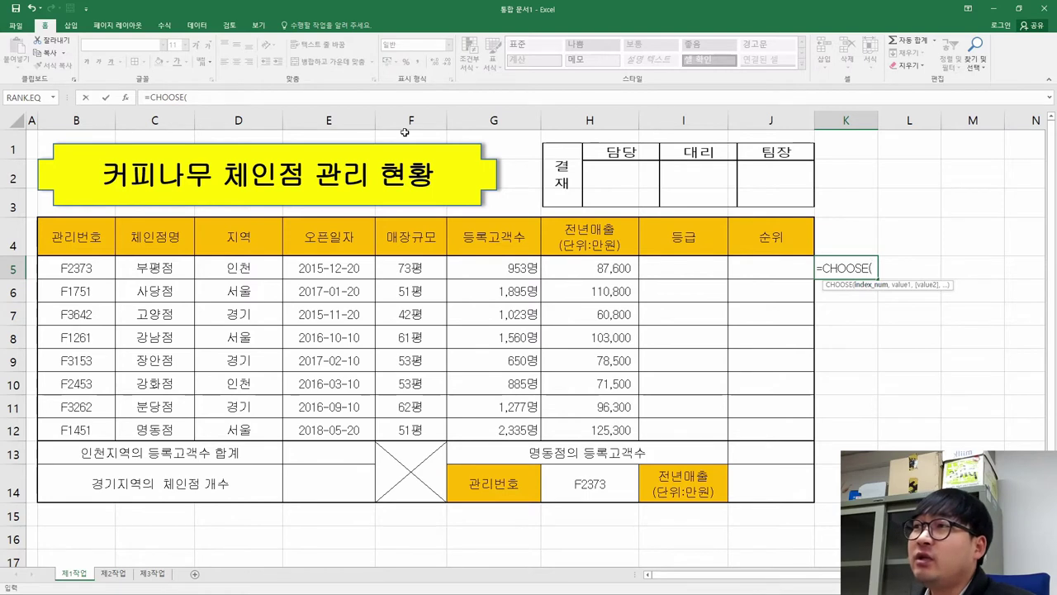
pyautogui.click(132, 103)
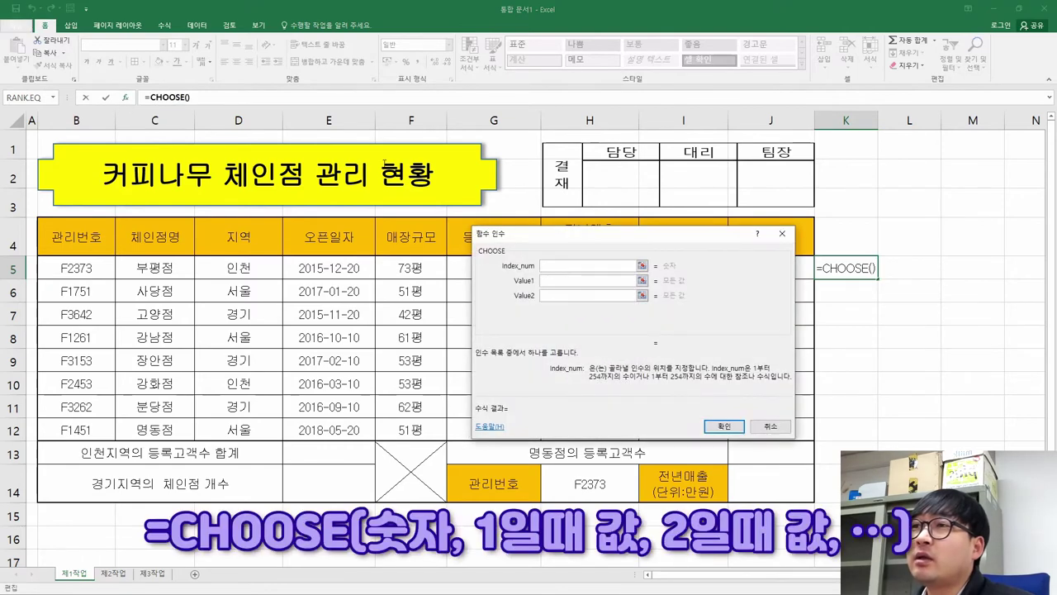
# - Examine the CHOOSE function's Index_num and Value arguments, with the dialog moved away from cell K5
pyautogui.moveTo(533, 238); pyautogui.dragTo(487, 195)
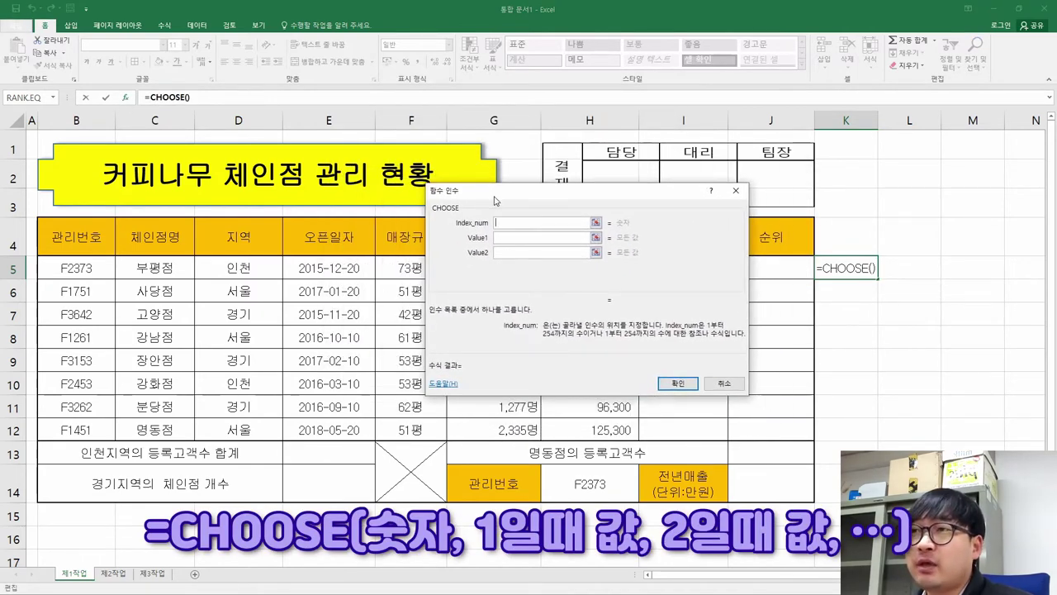
pyautogui.click(523, 237)
pyautogui.click(518, 252)
pyautogui.click(520, 267)
pyautogui.click(522, 282)
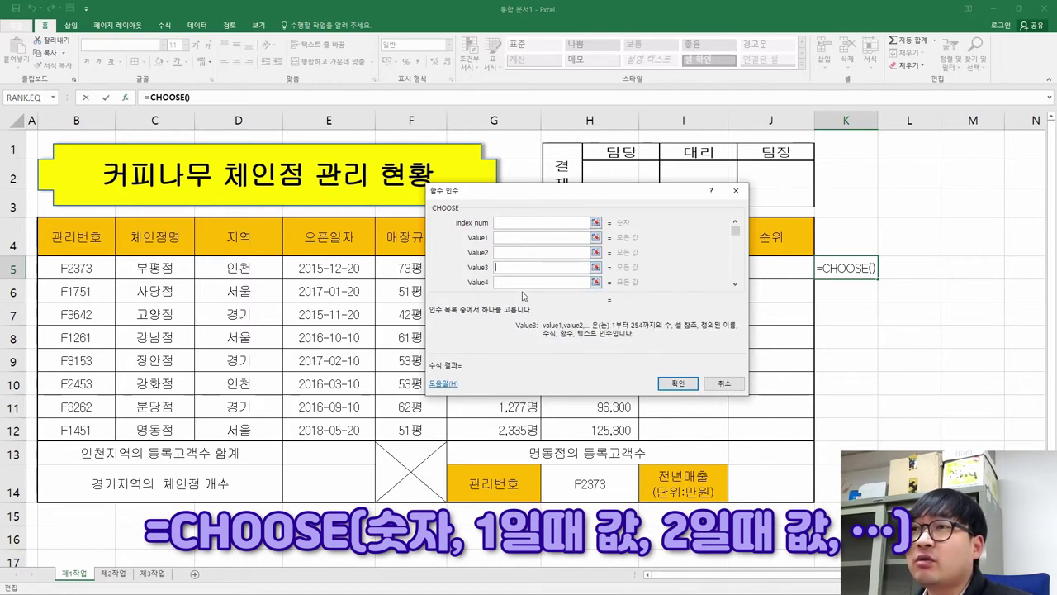
pyautogui.click(513, 222)
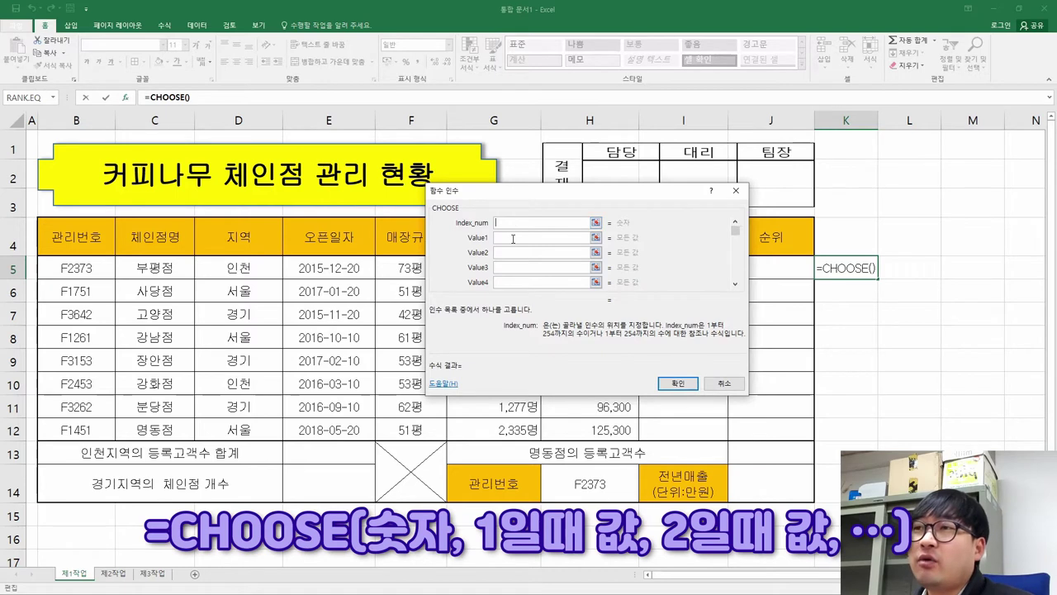
pyautogui.click(513, 239)
pyautogui.click(516, 268)
pyautogui.click(512, 222)
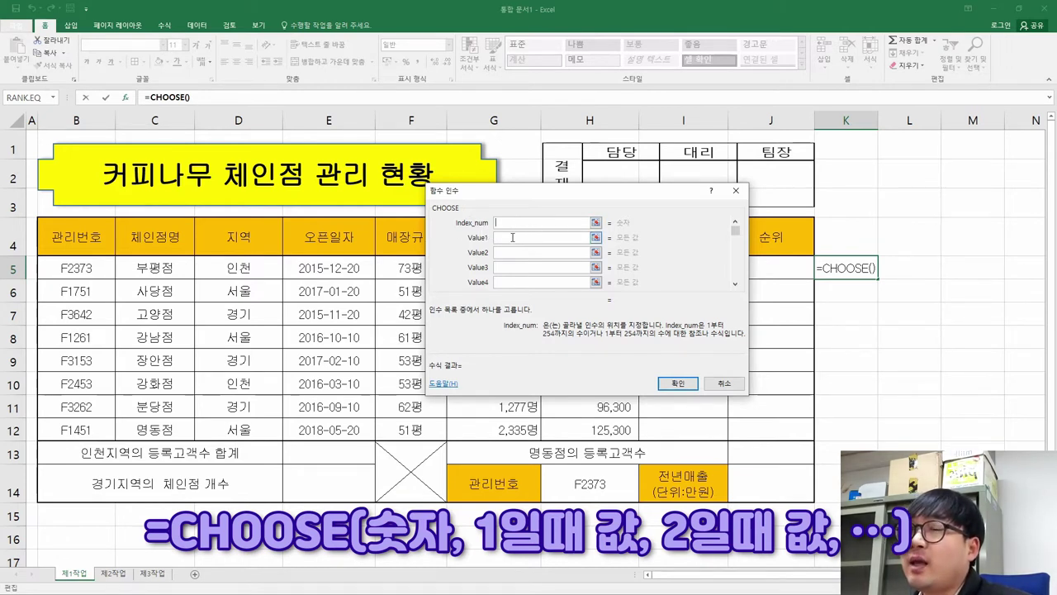
pyautogui.click(512, 237)
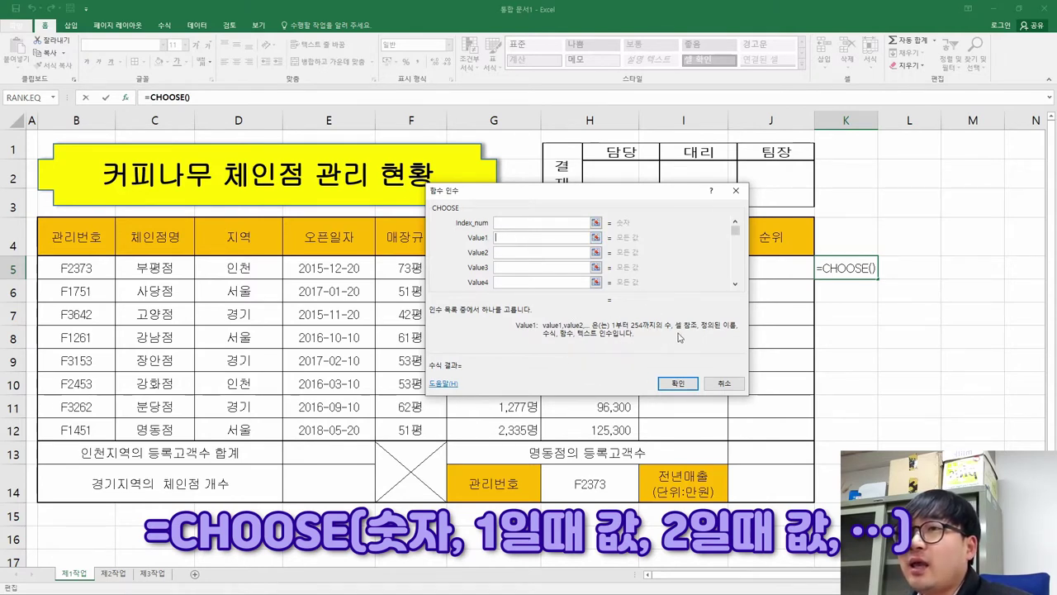
pyautogui.click(519, 266)
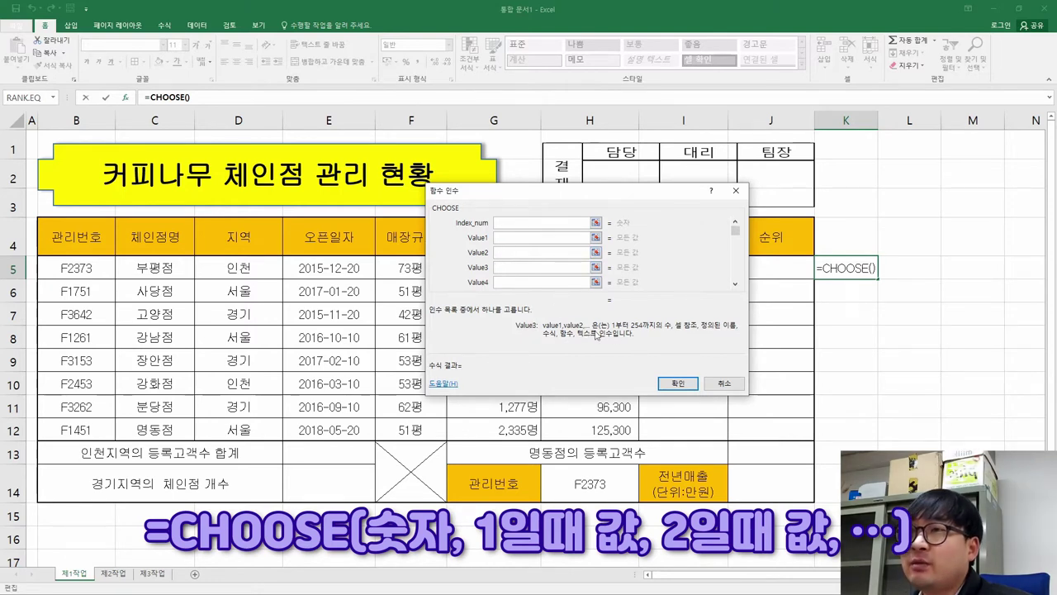
# - Set the CHOOSE arguments to Index_num 1, Value1 골드, Value2 실버 and Value3 일반
pyautogui.click(515, 223)
pyautogui.write('1')
pyautogui.click(523, 237)
pyautogui.write('골드')
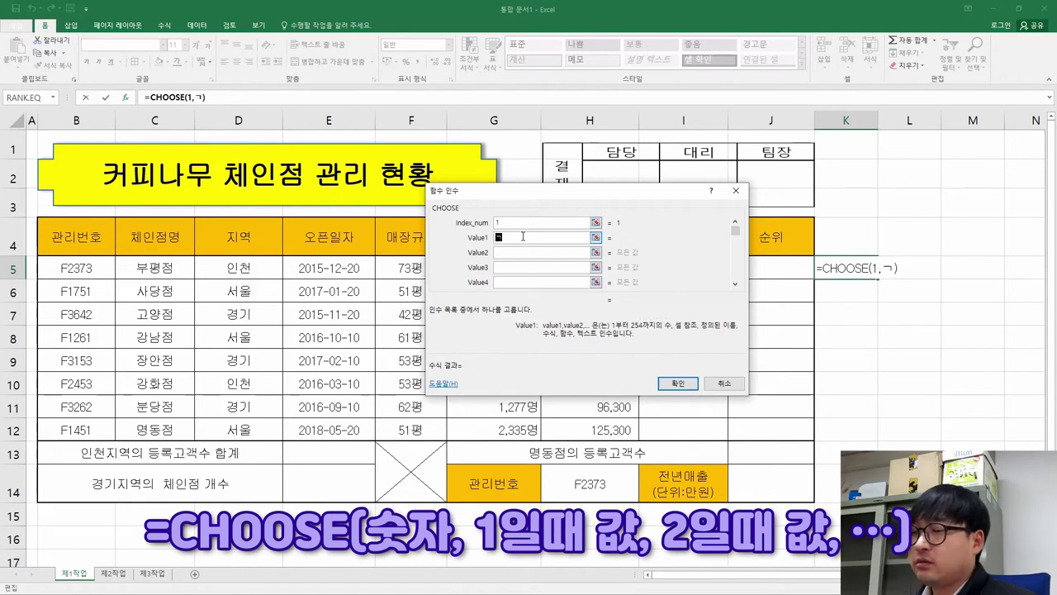
pyautogui.press('Tab')
pyautogui.write('실버')
pyautogui.press('Tab')
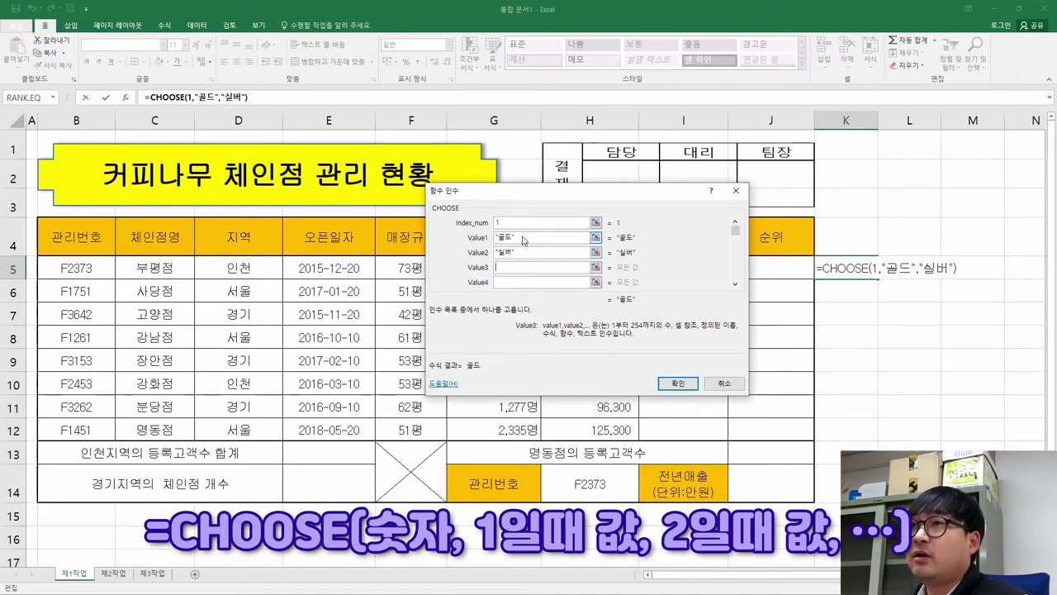
pyautogui.write('일반')
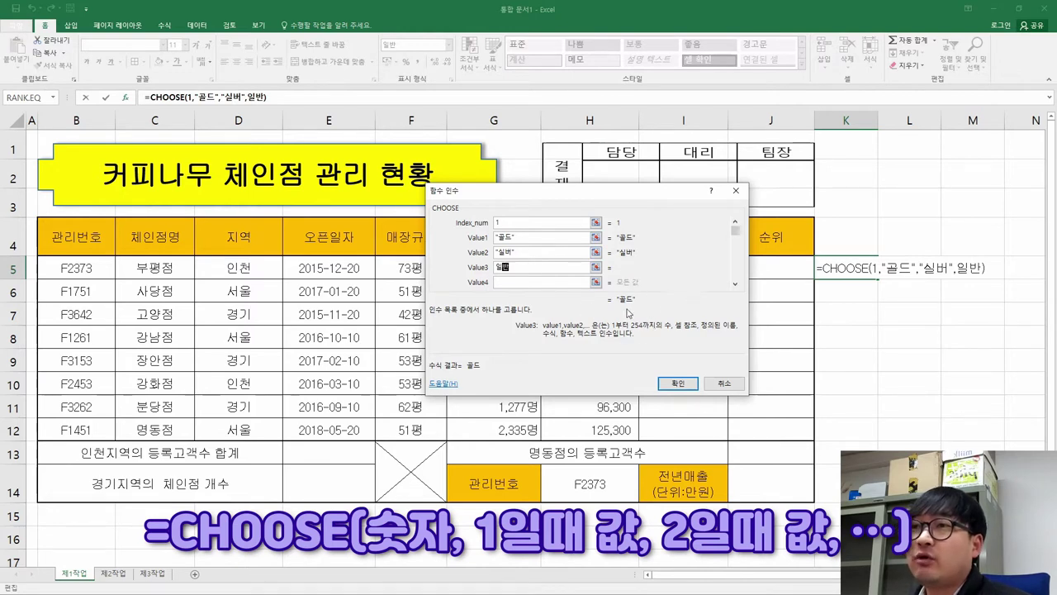
pyautogui.click(501, 223)
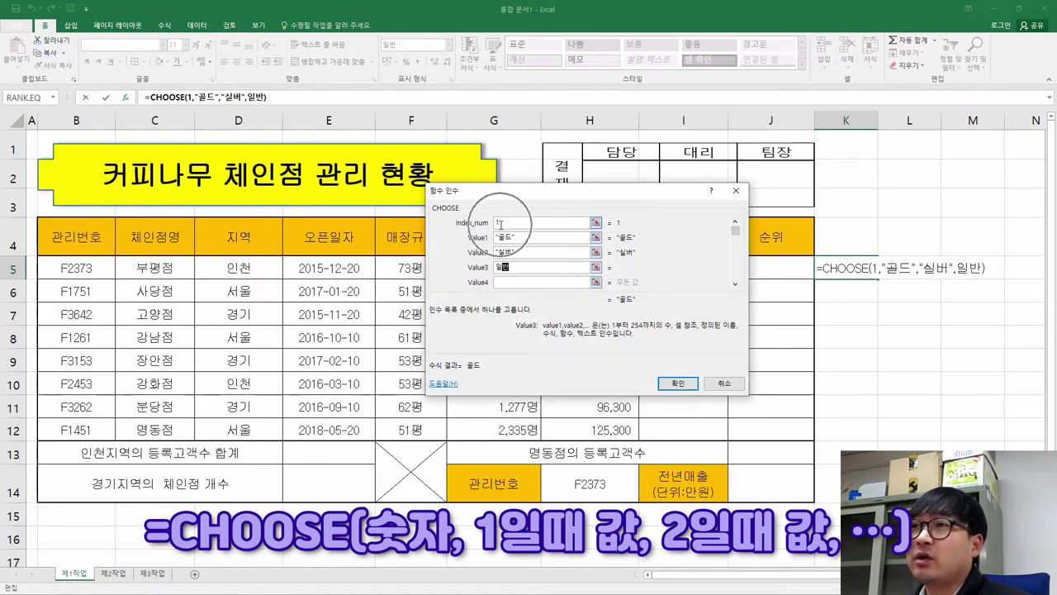
# - Try Index_num 2 and 3 in the CHOOSE arguments, comparing each with its matching Value argument
pyautogui.press('BackSpace')
pyautogui.write('2')
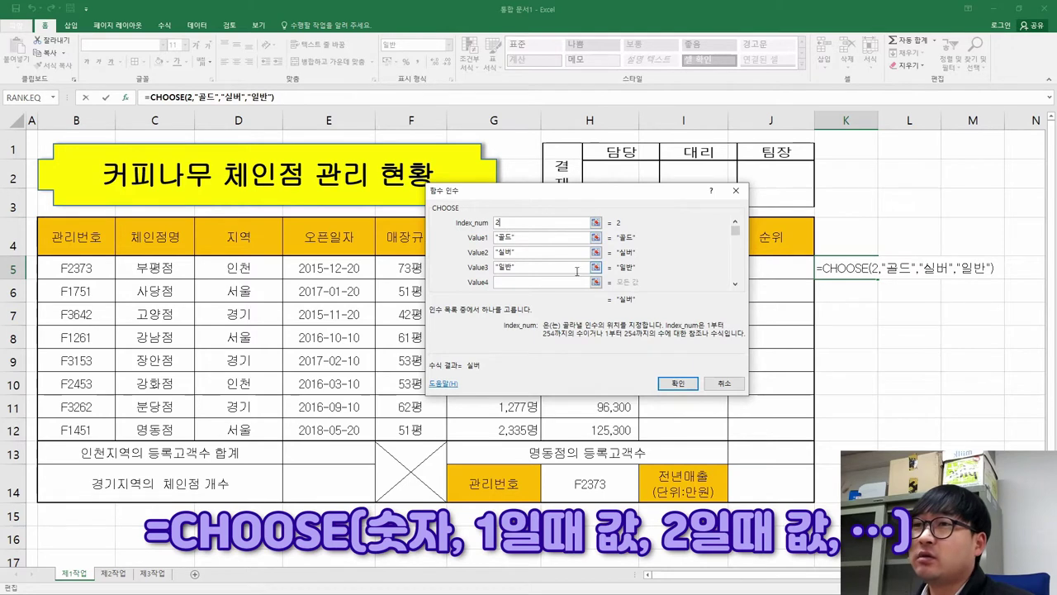
pyautogui.click(514, 251)
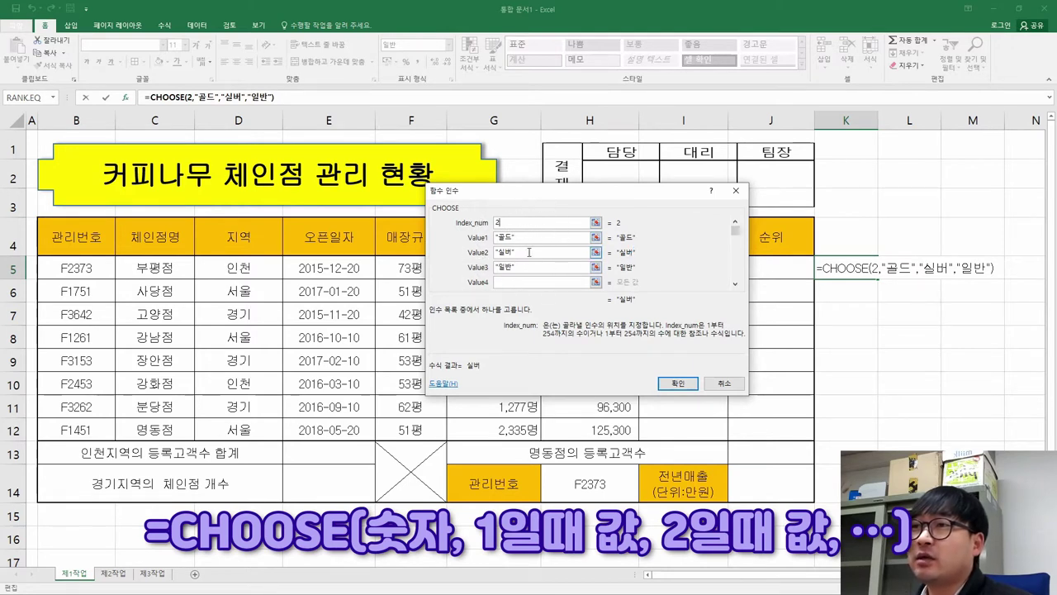
pyautogui.click(484, 225)
pyautogui.write('3')
pyautogui.click(519, 267)
pyautogui.click(627, 312)
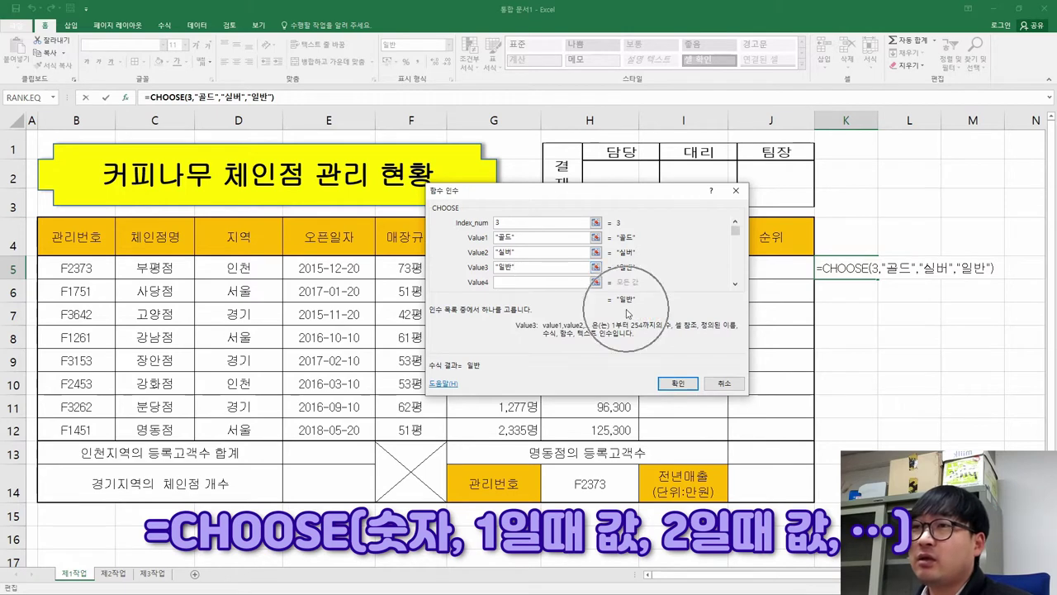
# - Set the CHOOSE Index_num to 4 and enter the formula in K5
pyautogui.click(505, 224)
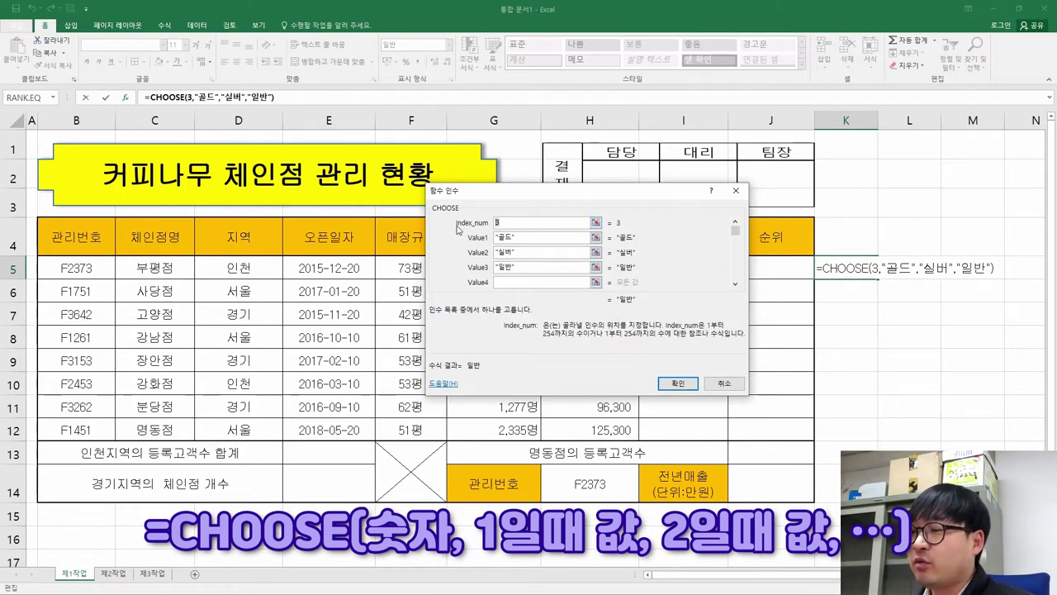
pyautogui.write('4')
pyautogui.click(513, 286)
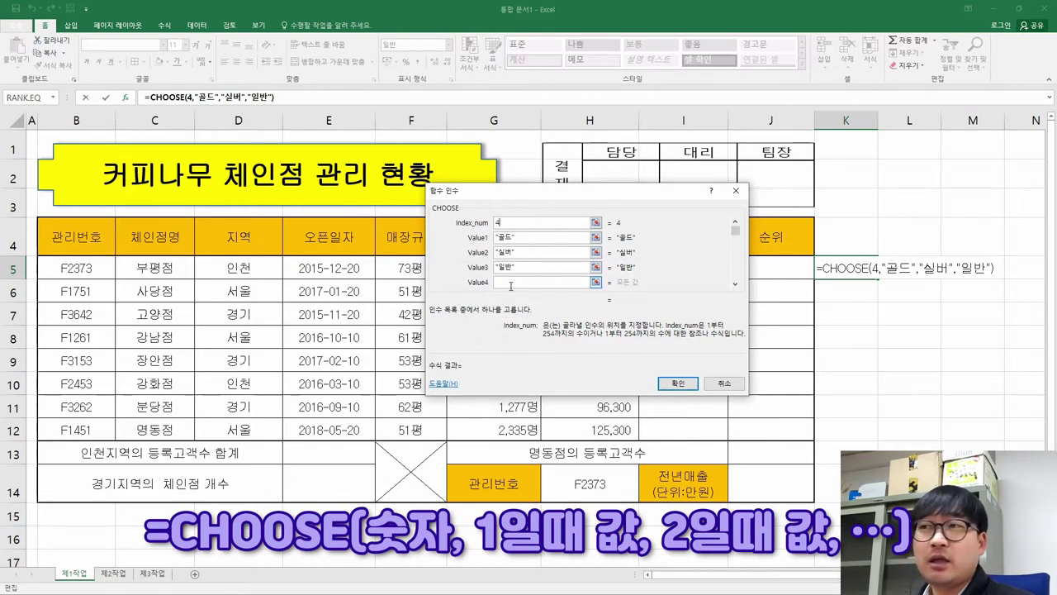
pyautogui.click(501, 221)
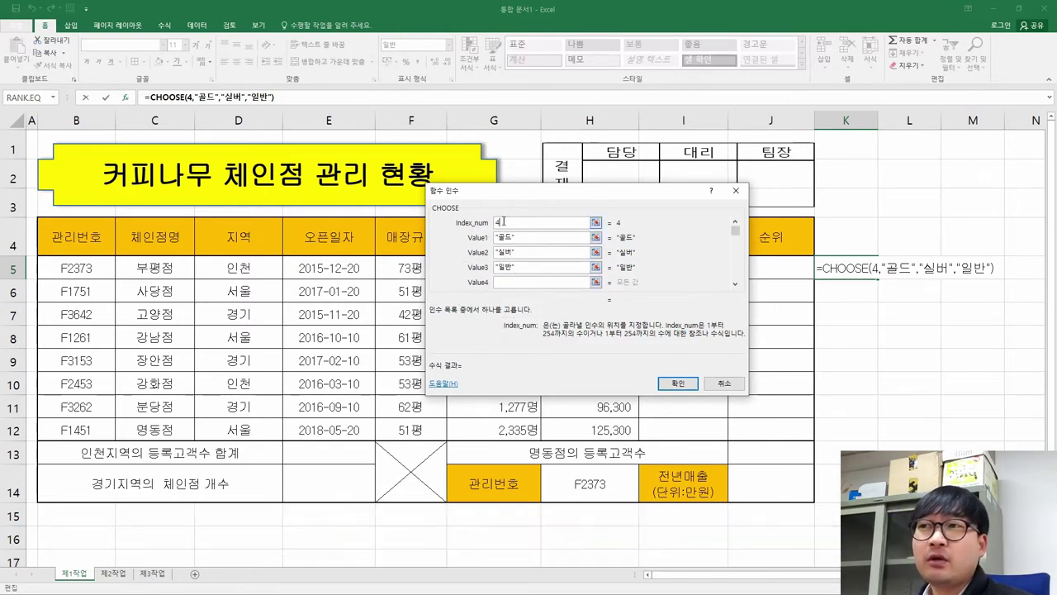
pyautogui.click(496, 224)
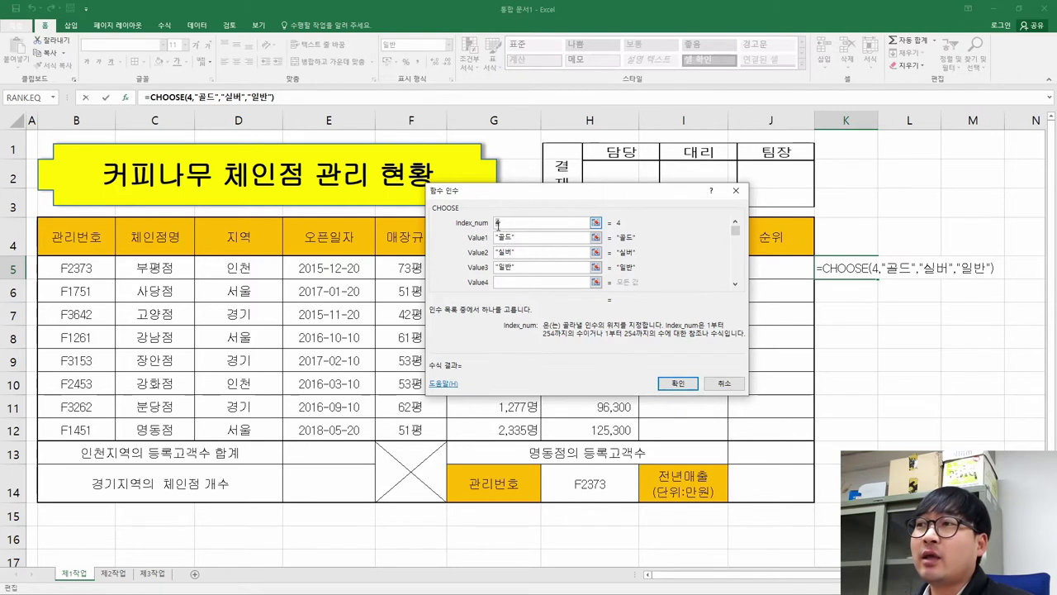
pyautogui.click(91, 280)
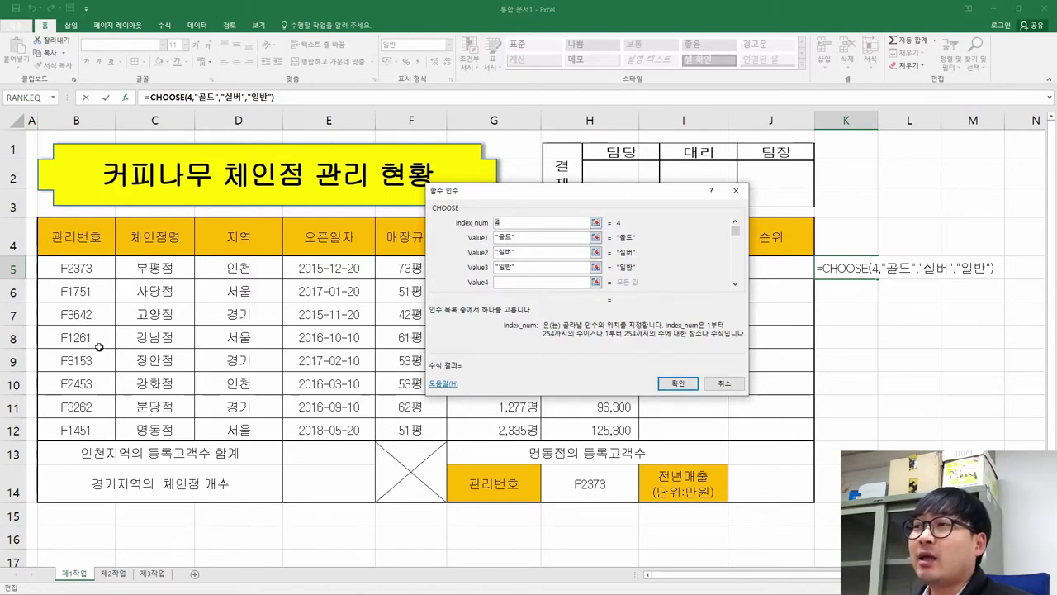
# - Check in the exam PDF the second function required for task (1), RIGHT, and return to Excel
pyautogui.hotkey('alt', 'Tab')
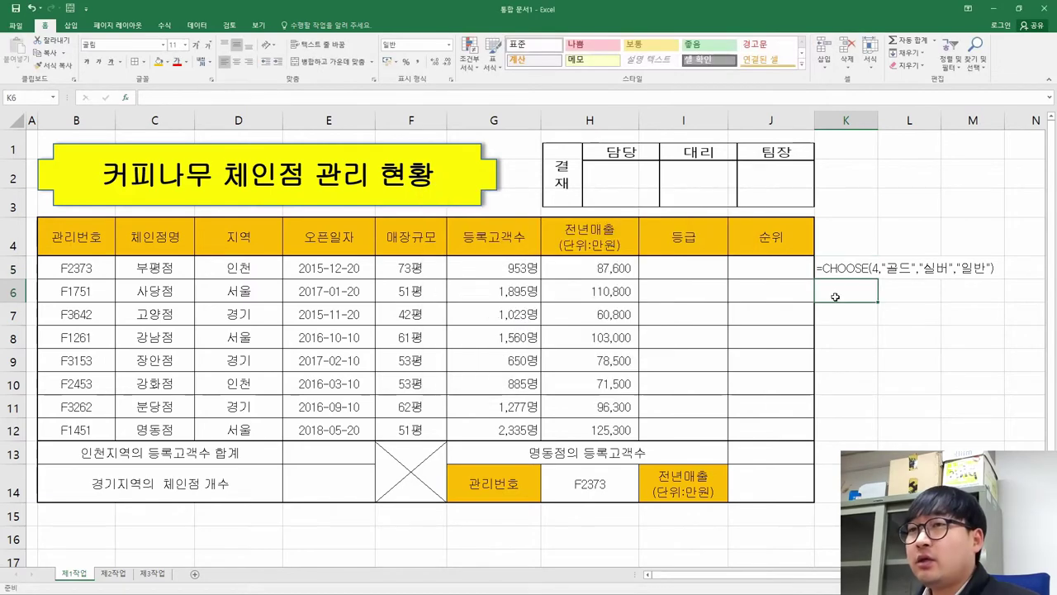
pyautogui.moveTo(291, 278); pyautogui.dragTo(344, 278)
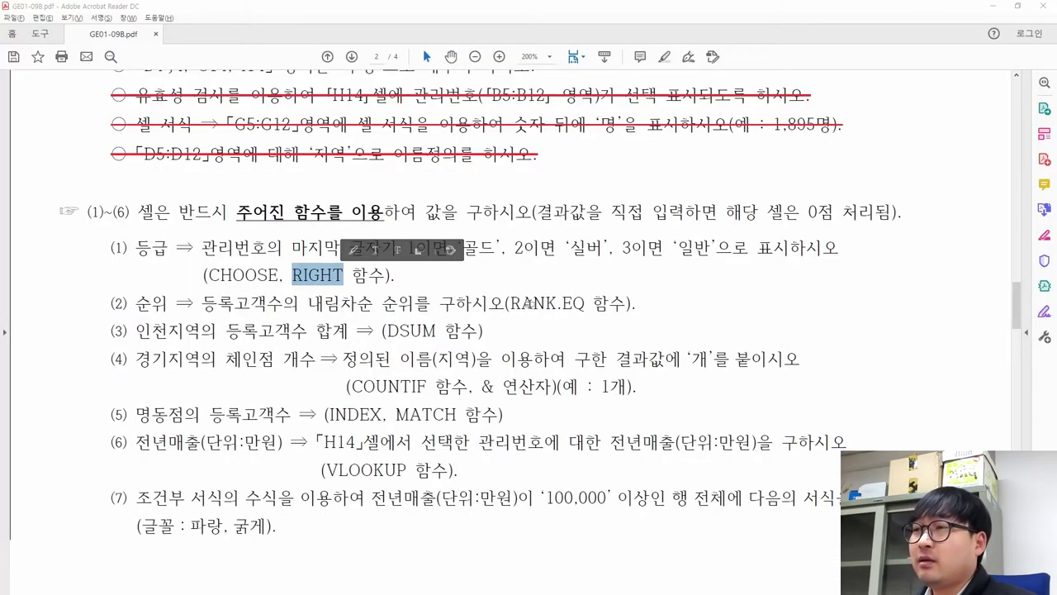
pyautogui.hotkey('alt', 'Tab')
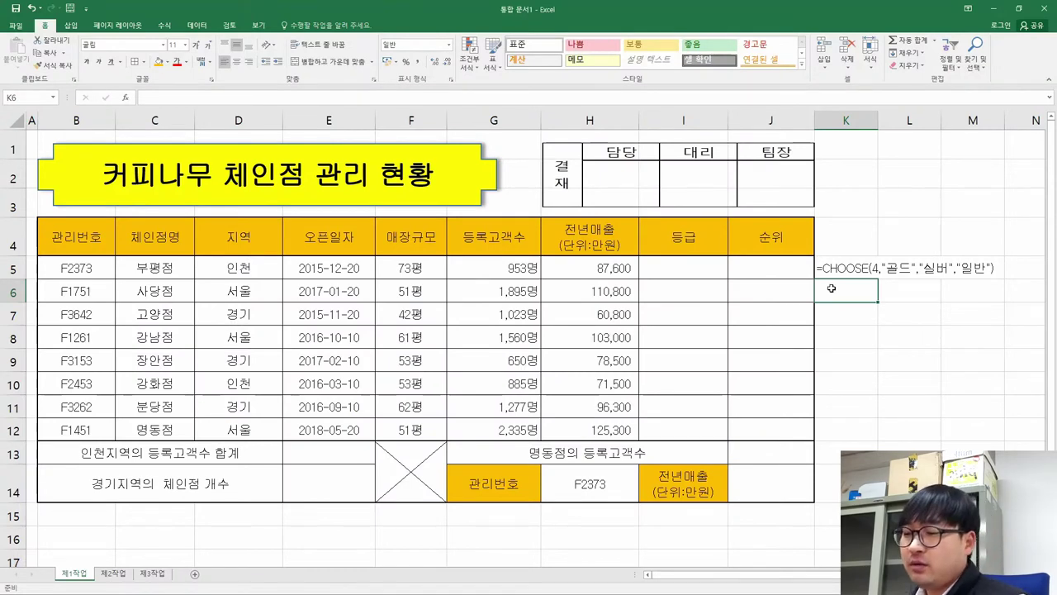
# - Start a RIGHT formula in cell K6 and open its function arguments dialog
pyautogui.write('=가')
pyautogui.press('BackSpace')
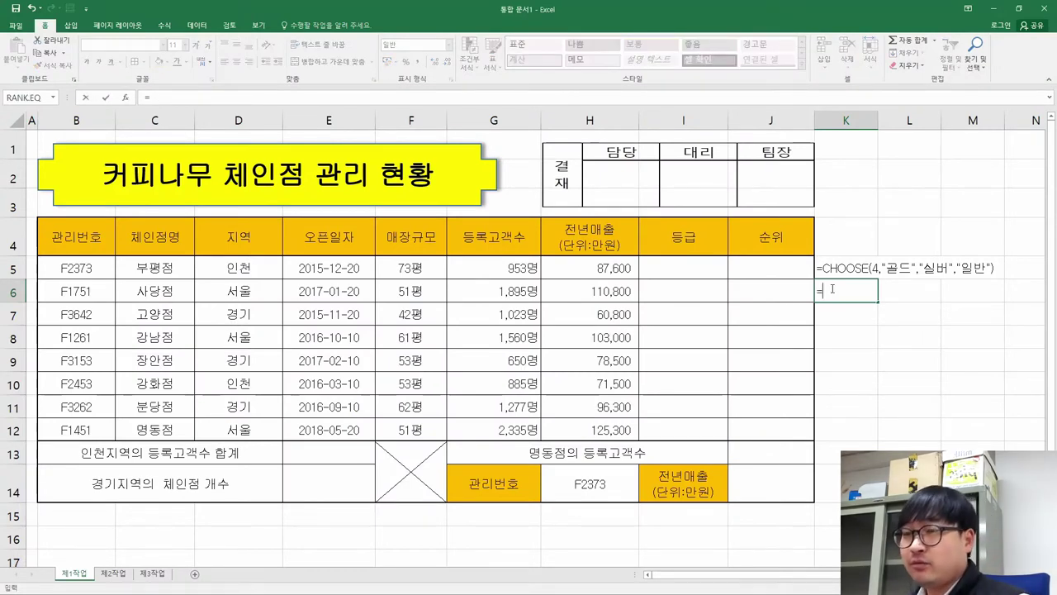
pyautogui.write('ri')
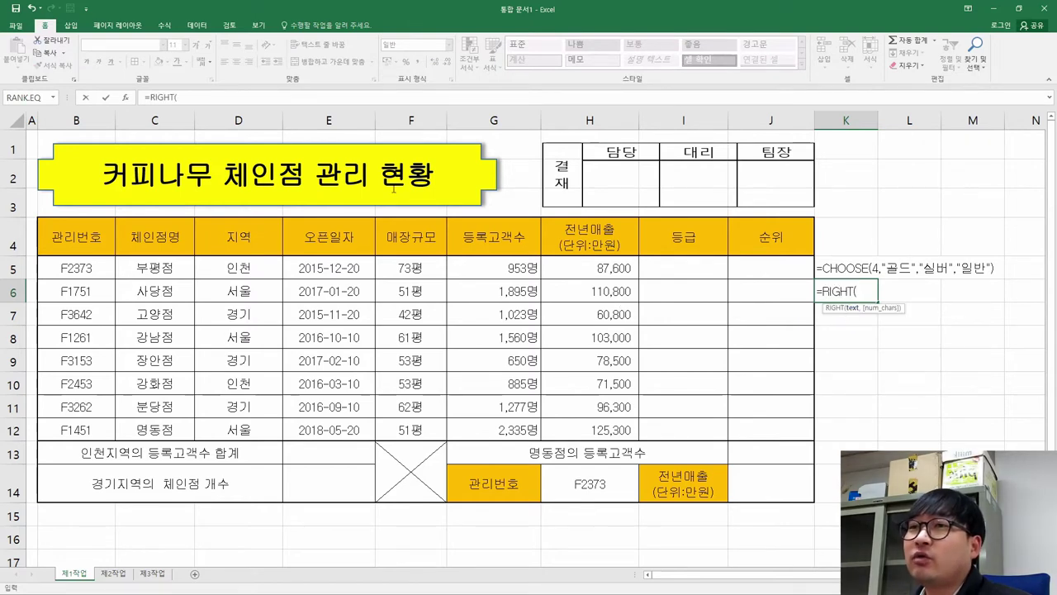
pyautogui.click(126, 99)
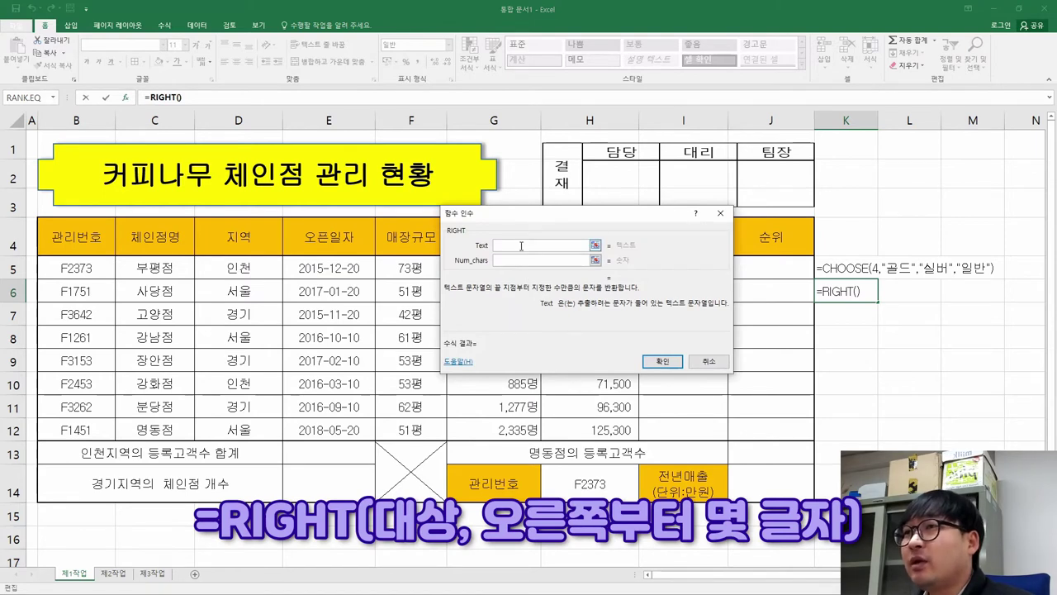
# - Set the RIGHT function's Text argument to the sample text 가나다라마
pyautogui.click(485, 248)
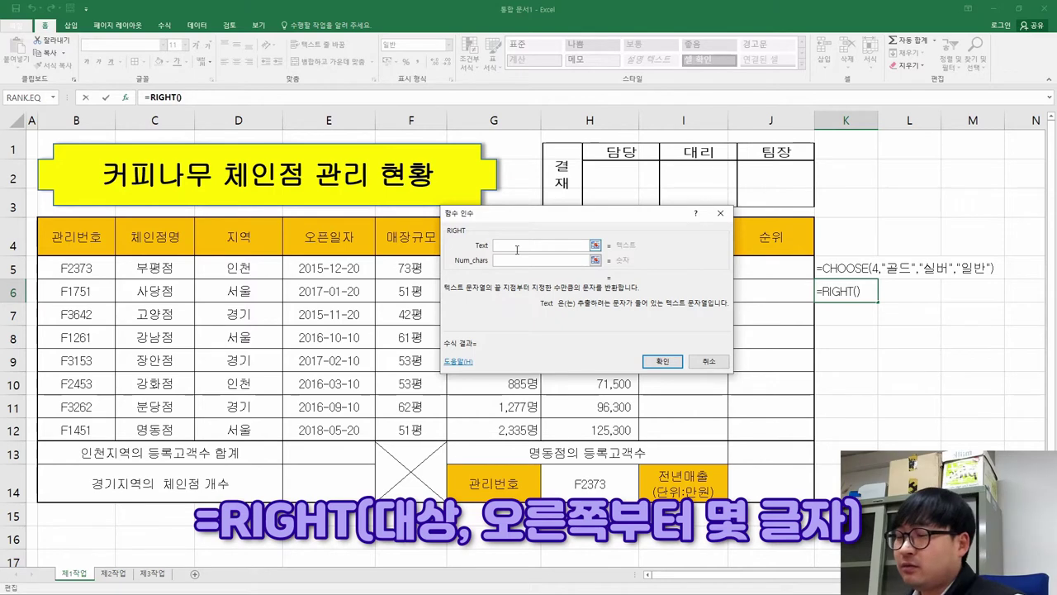
pyautogui.write('가나')
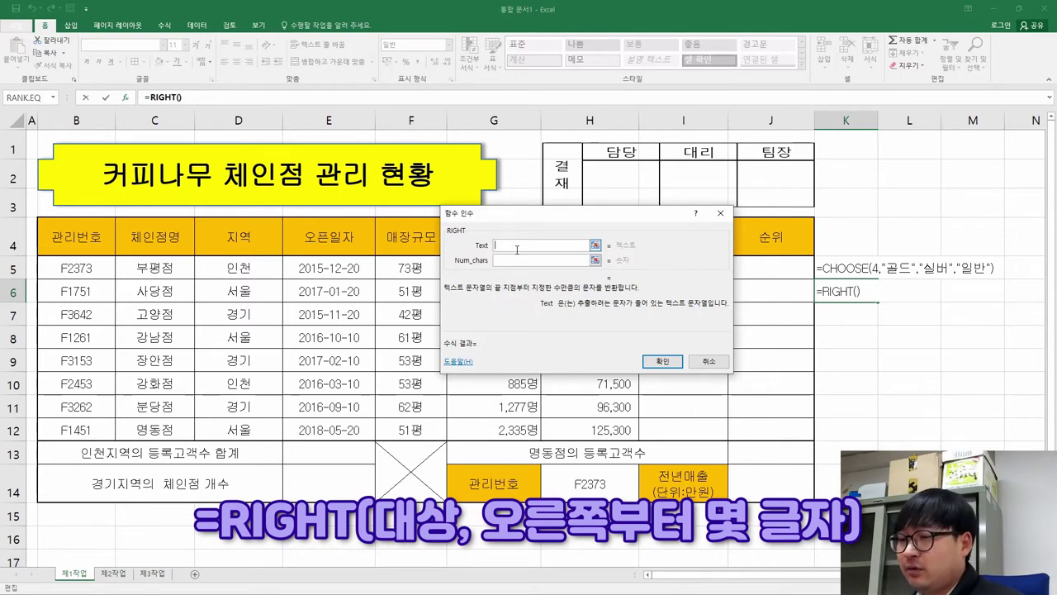
pyautogui.write('다라마')
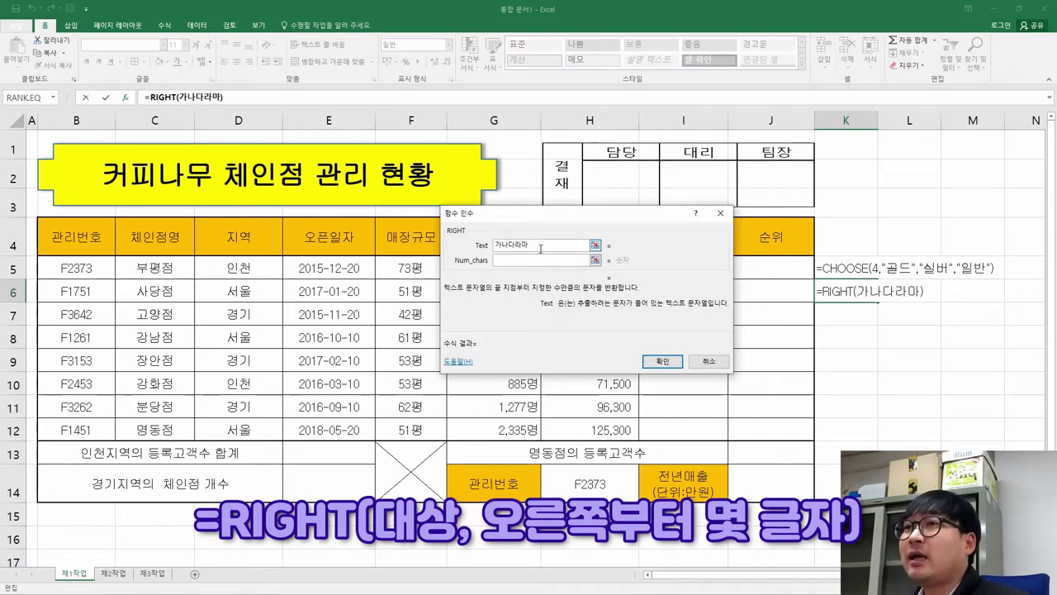
pyautogui.click(491, 249)
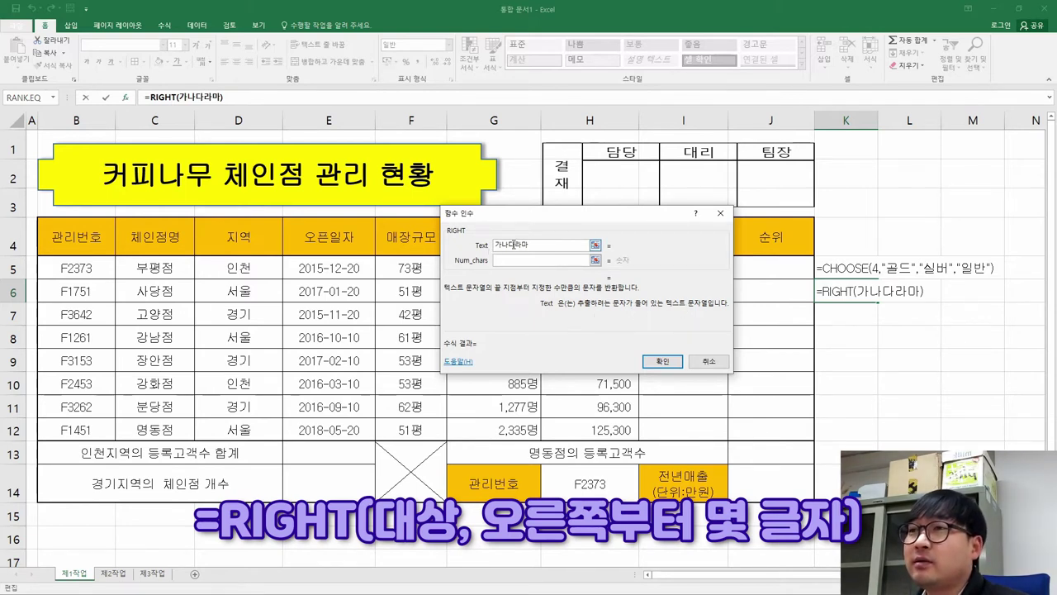
pyautogui.click(519, 261)
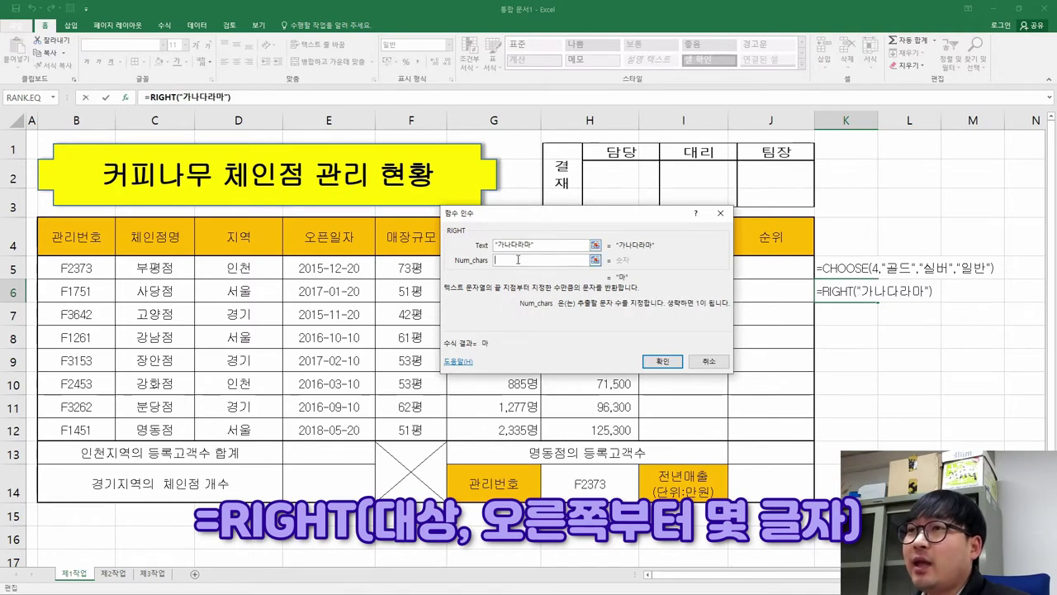
# - Examine the RIGHT function's arguments and the description of Num_chars when it is left empty
pyautogui.click(611, 304)
pyautogui.click(458, 233)
pyautogui.click(459, 234)
pyautogui.click(458, 234)
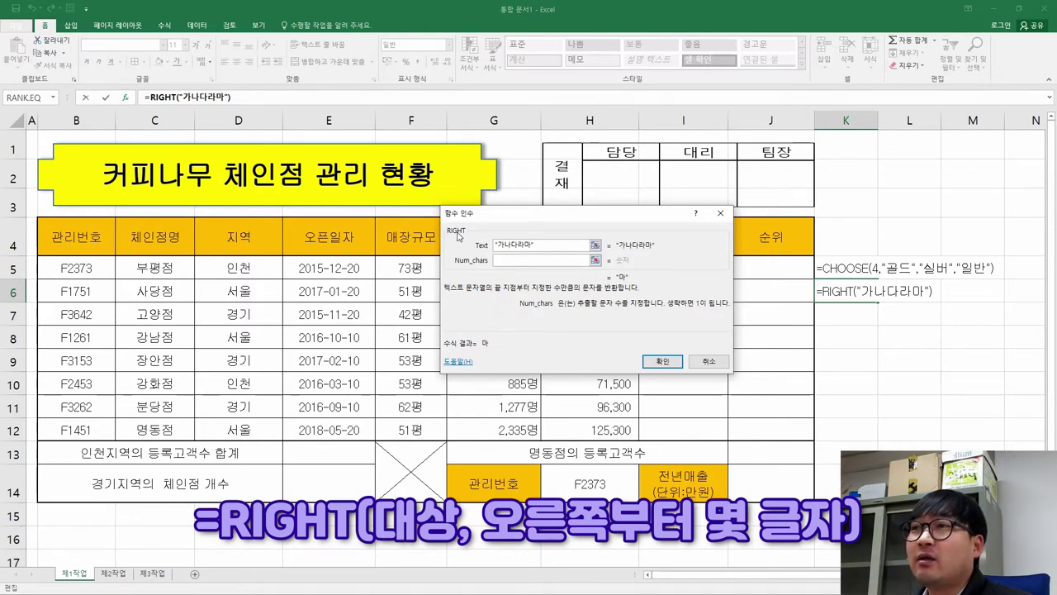
pyautogui.click(459, 235)
pyautogui.click(459, 235)
pyautogui.click(459, 234)
pyautogui.click(458, 234)
pyautogui.press('Tab')
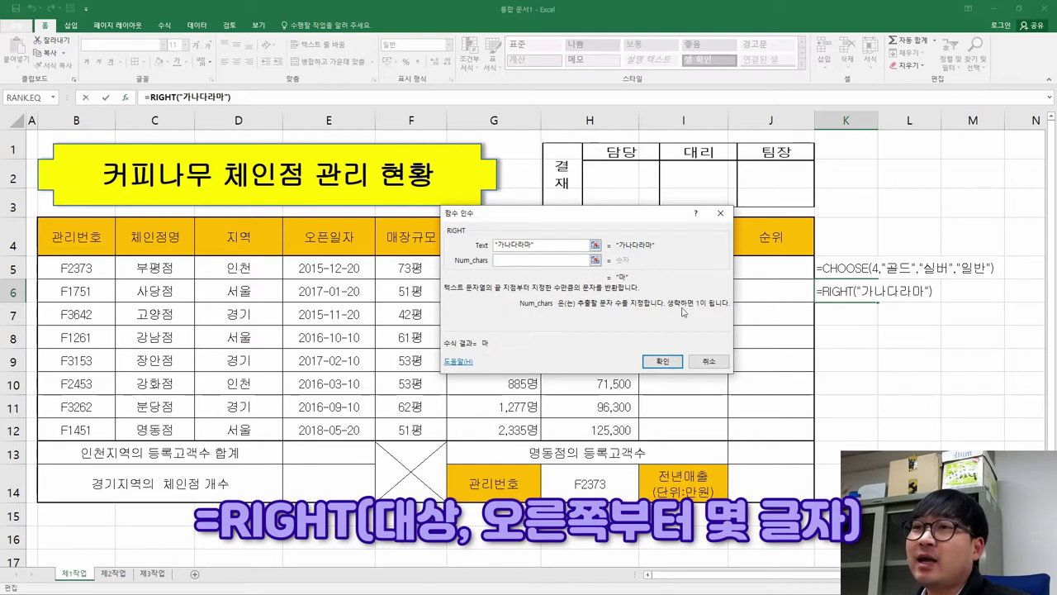
# - Try Num_chars values 1, 2 and 3 on the sample text in the RIGHT arguments
pyautogui.write('1')
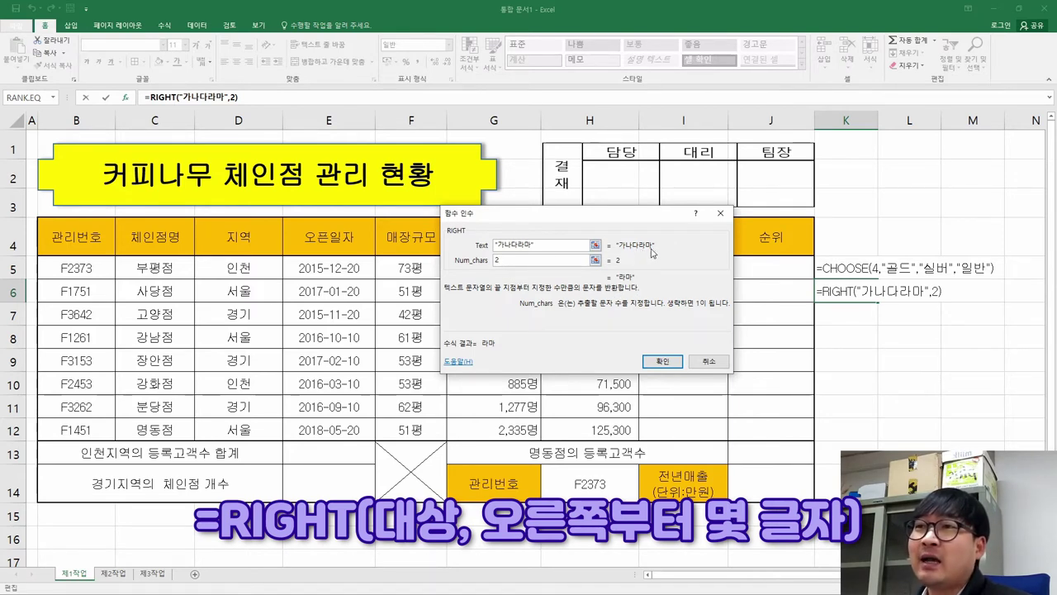
pyautogui.press('BackSpace')
pyautogui.write('3')
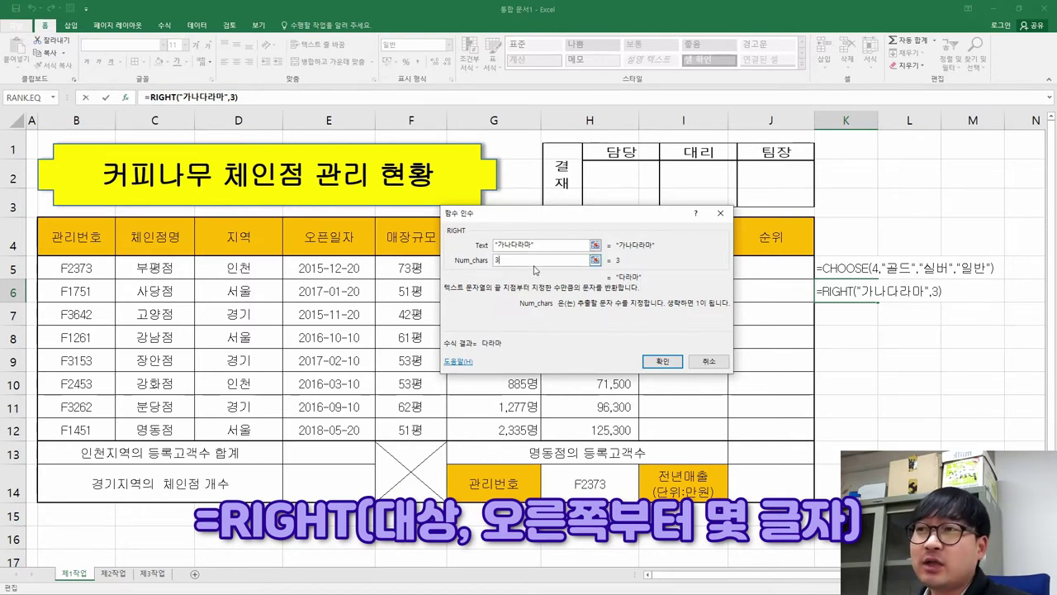
pyautogui.click(464, 238)
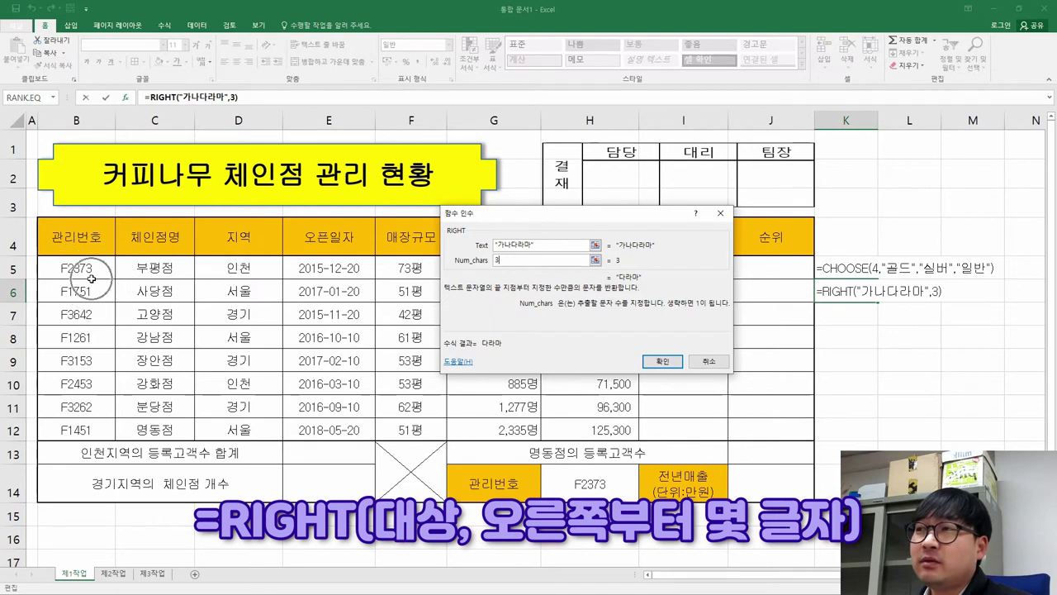
# - Replace the RIGHT function's sample text with a reference to the first 관리번호 cell, B5
pyautogui.moveTo(547, 246); pyautogui.dragTo(495, 245)
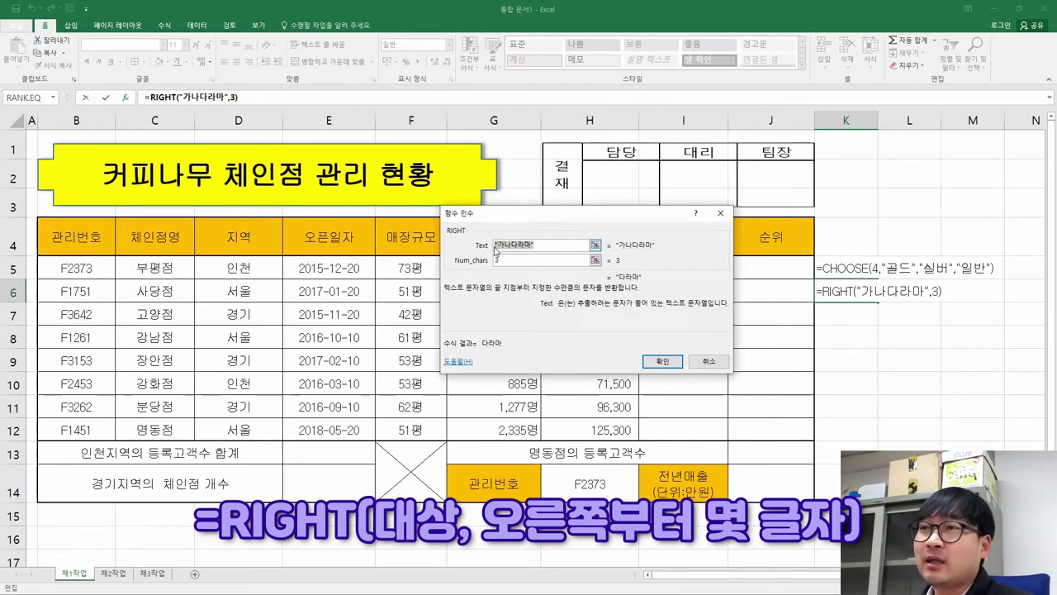
pyautogui.press('BackSpace')
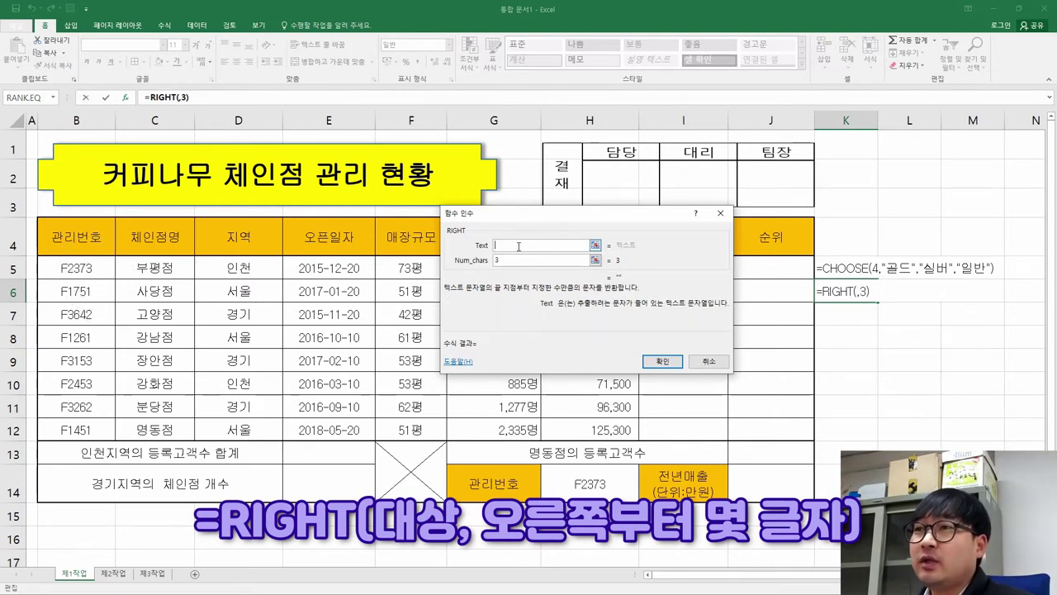
pyautogui.click(83, 268)
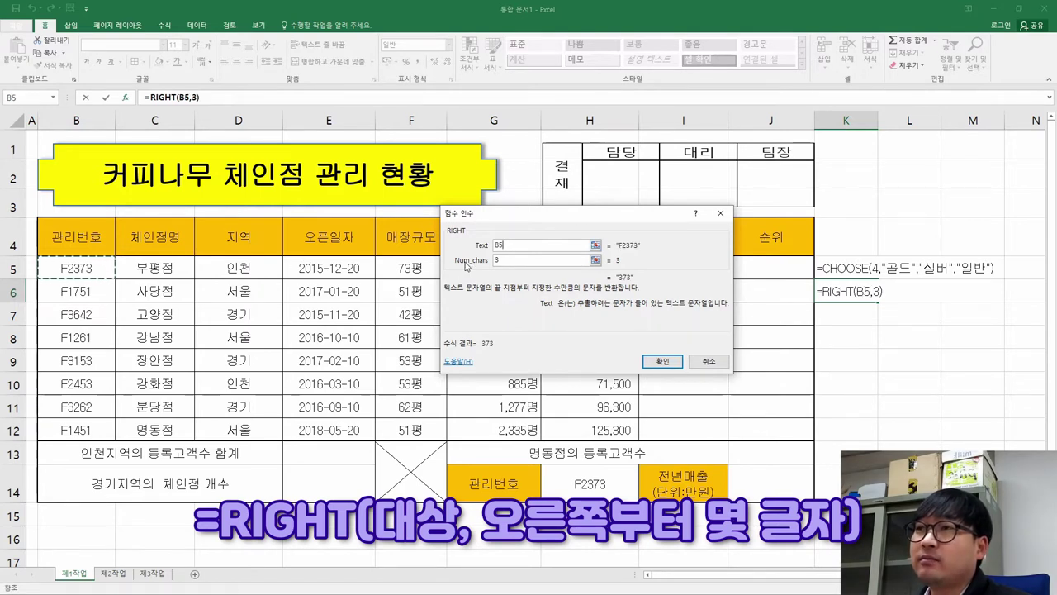
# - Try Num_chars 1, 2 and 1 again in the RIGHT arguments for cell B5
pyautogui.click(513, 261)
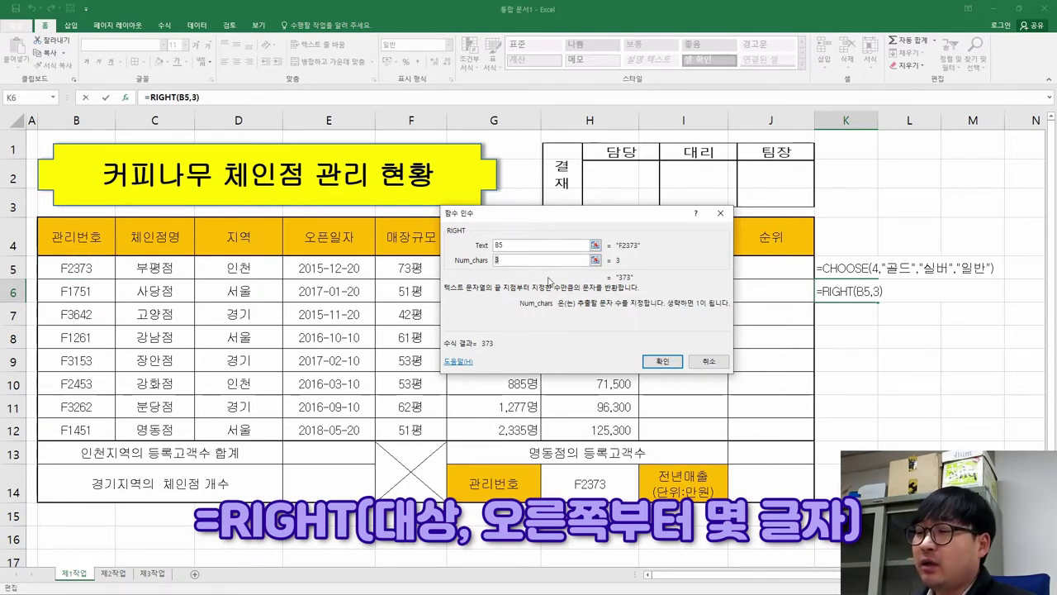
pyautogui.write('1')
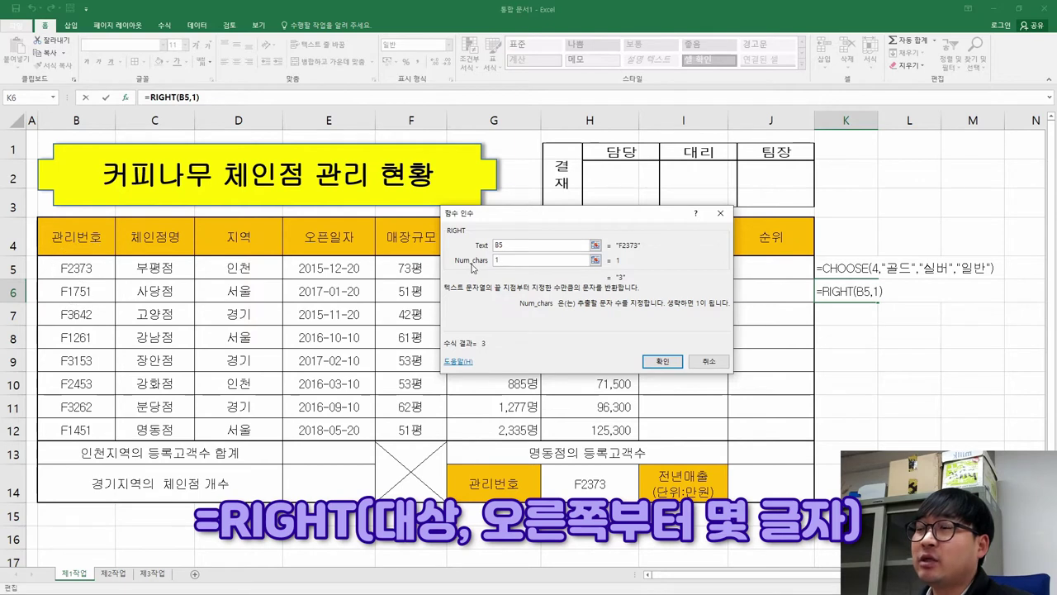
pyautogui.press('BackSpace')
pyautogui.write('2')
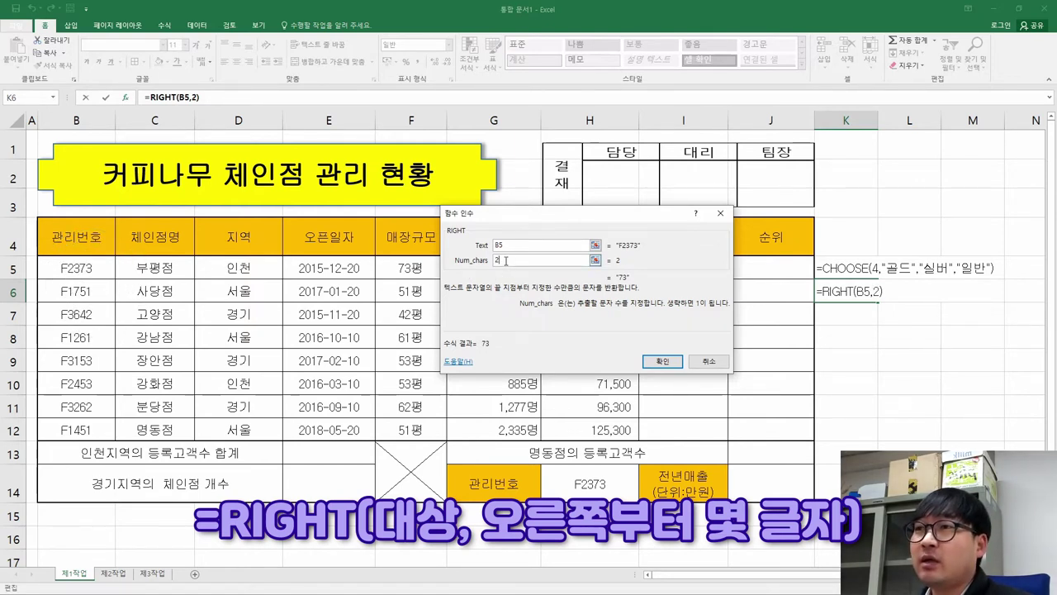
pyautogui.press('BackSpace')
pyautogui.write('1')
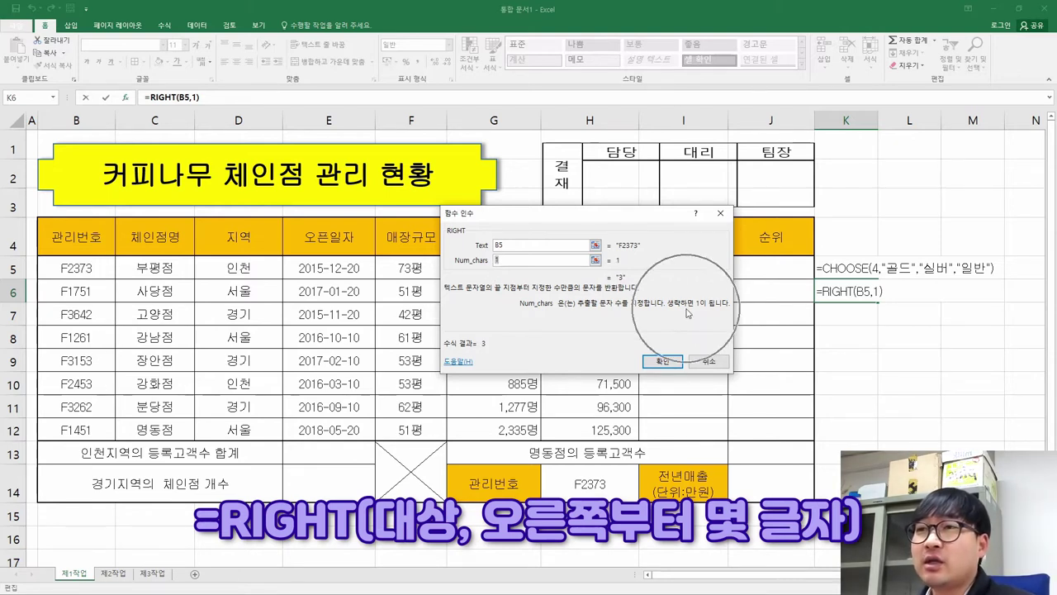
# - Clear the Num_chars argument and enter =RIGHT(B5) in K6
pyautogui.press('BackSpace')
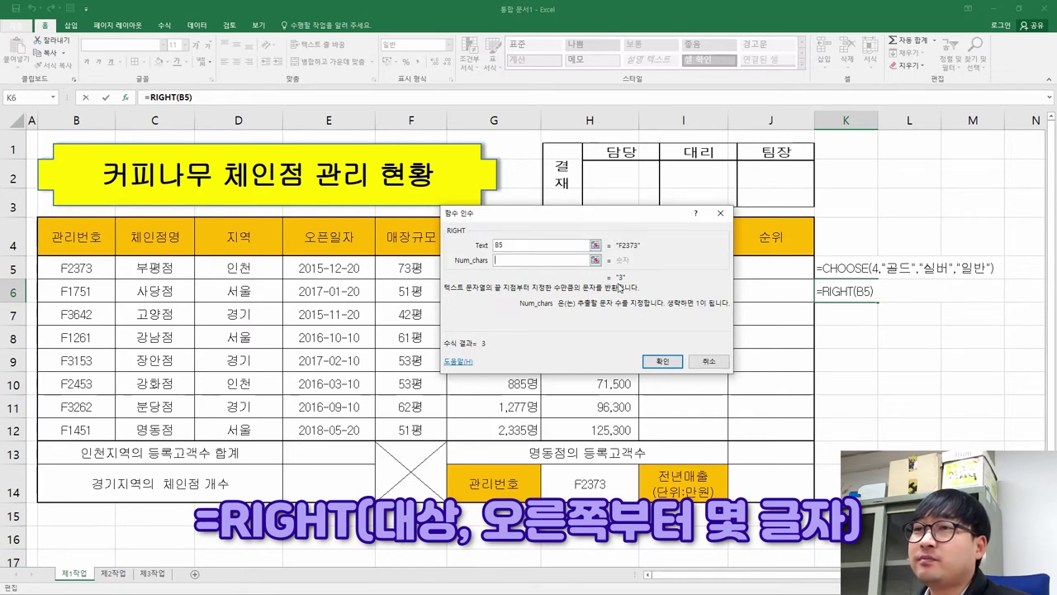
pyautogui.click(662, 361)
pyautogui.doubleClick(852, 298)
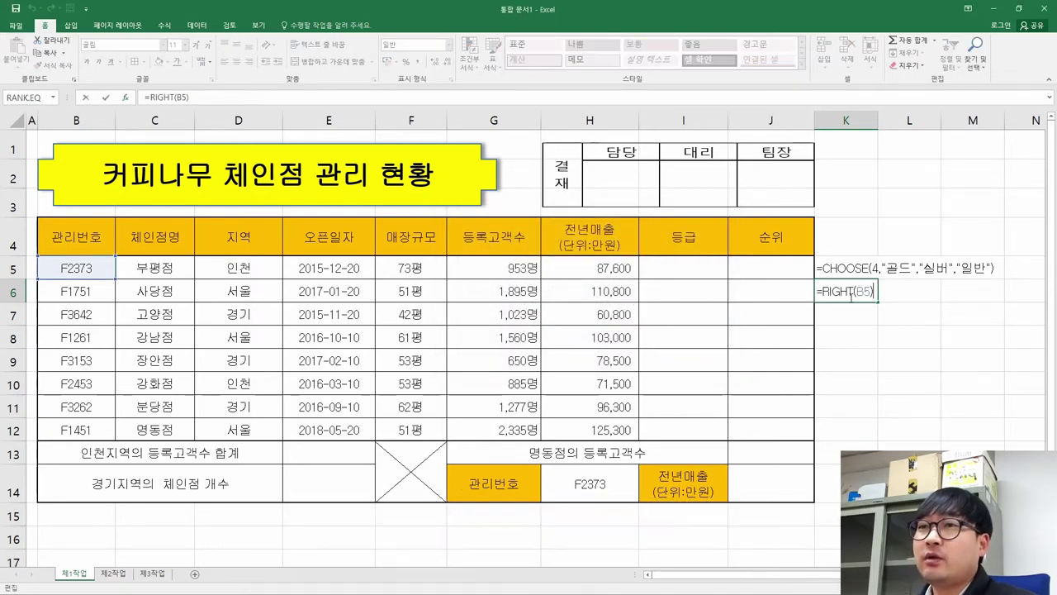
pyautogui.press('Return')
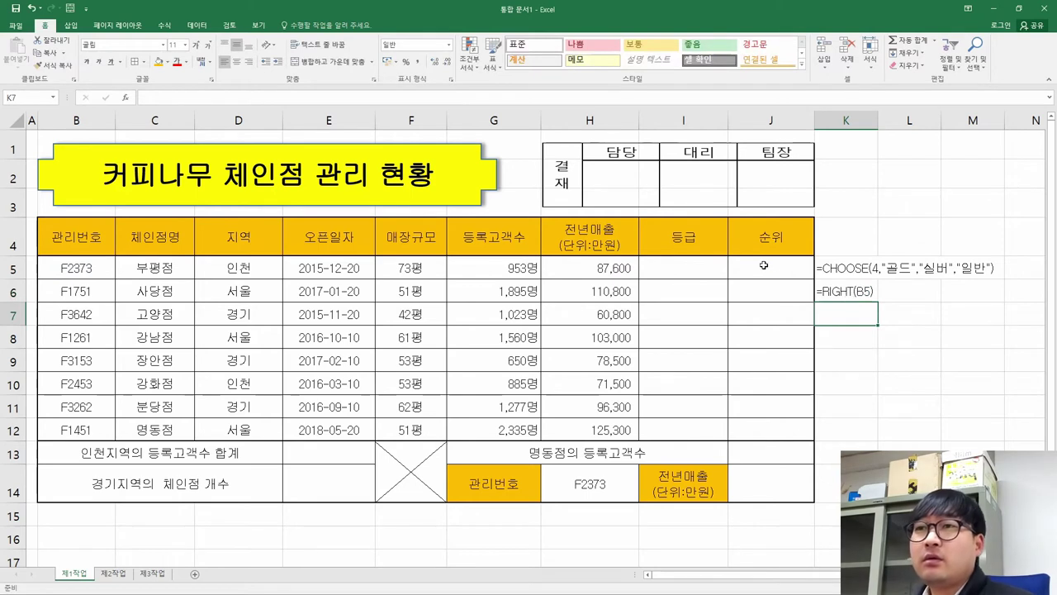
# - Start a CHOOSE formula in the first 등급 cell, I5, with its function arguments displayed beside the column
pyautogui.click(681, 265)
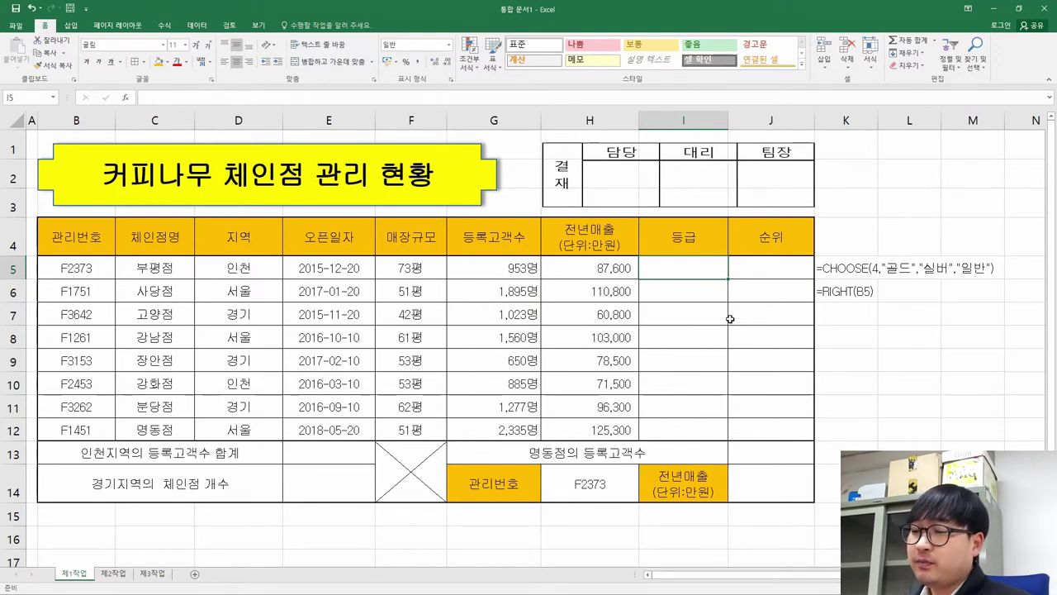
pyautogui.write('=c')
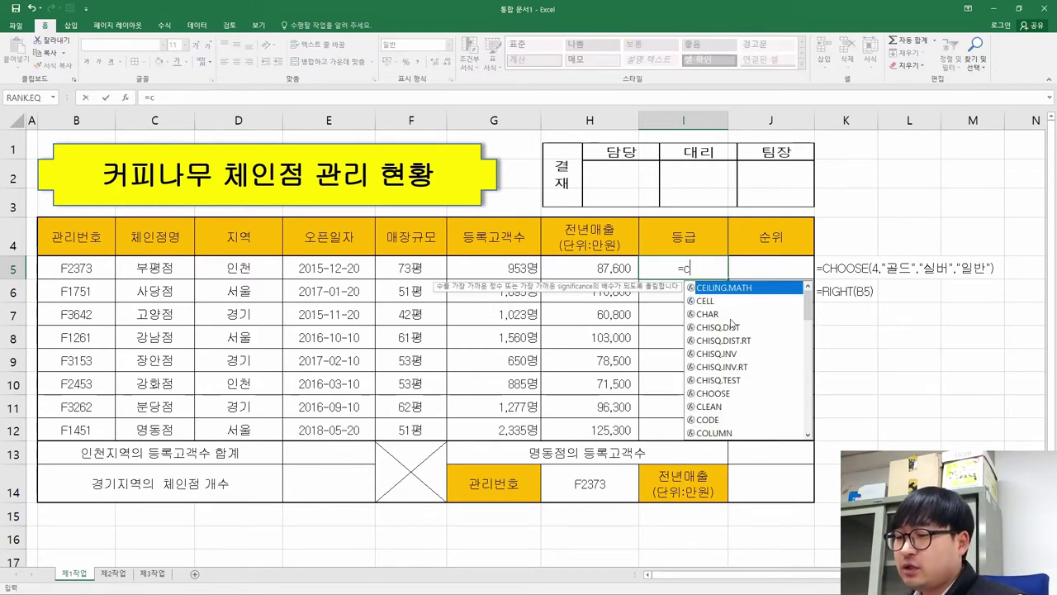
pyautogui.write('ho')
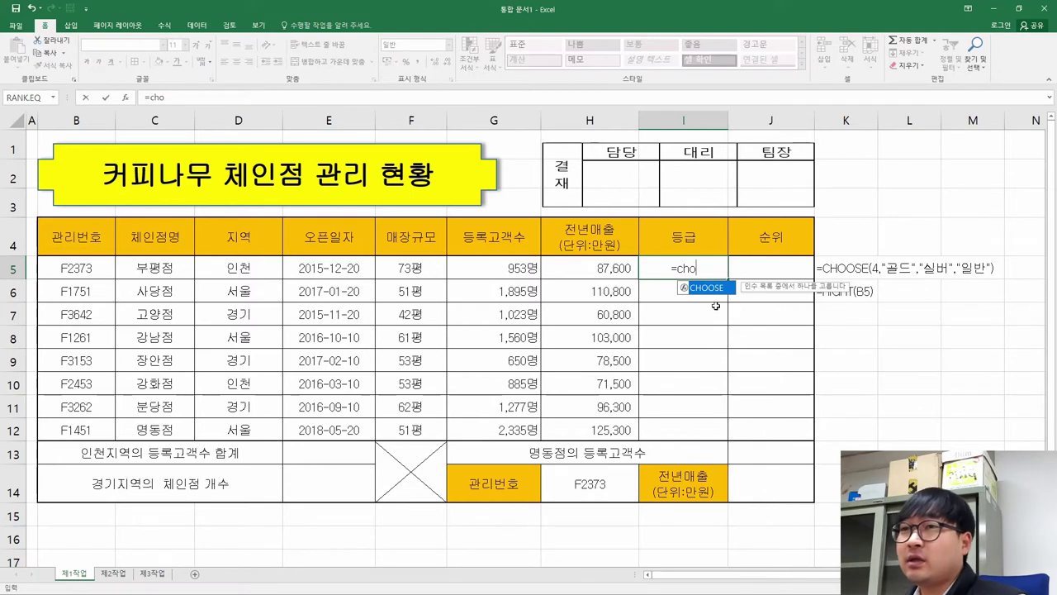
pyautogui.doubleClick(706, 288)
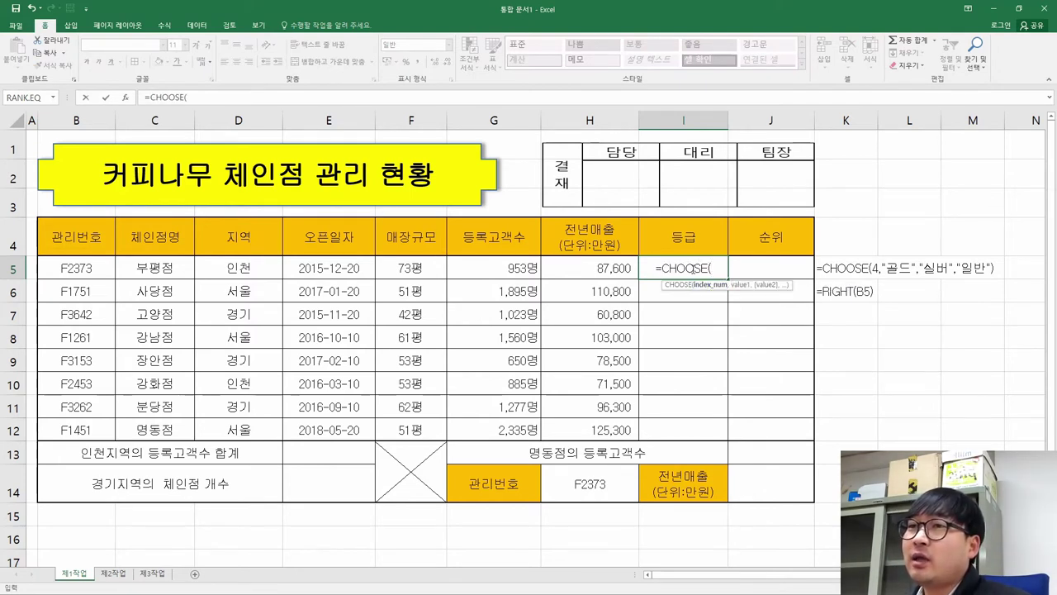
pyautogui.click(126, 100)
pyautogui.moveTo(570, 197); pyautogui.dragTo(437, 218)
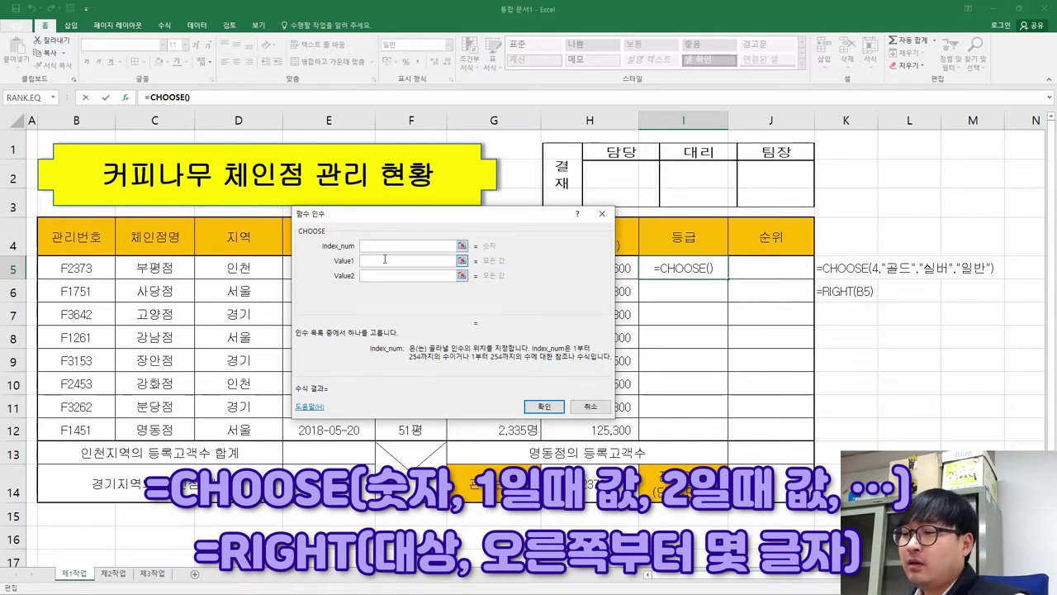
# - Set the CHOOSE Index_num argument to right(B5), nesting RIGHT on the first 관리번호 cell
pyautogui.write('right')
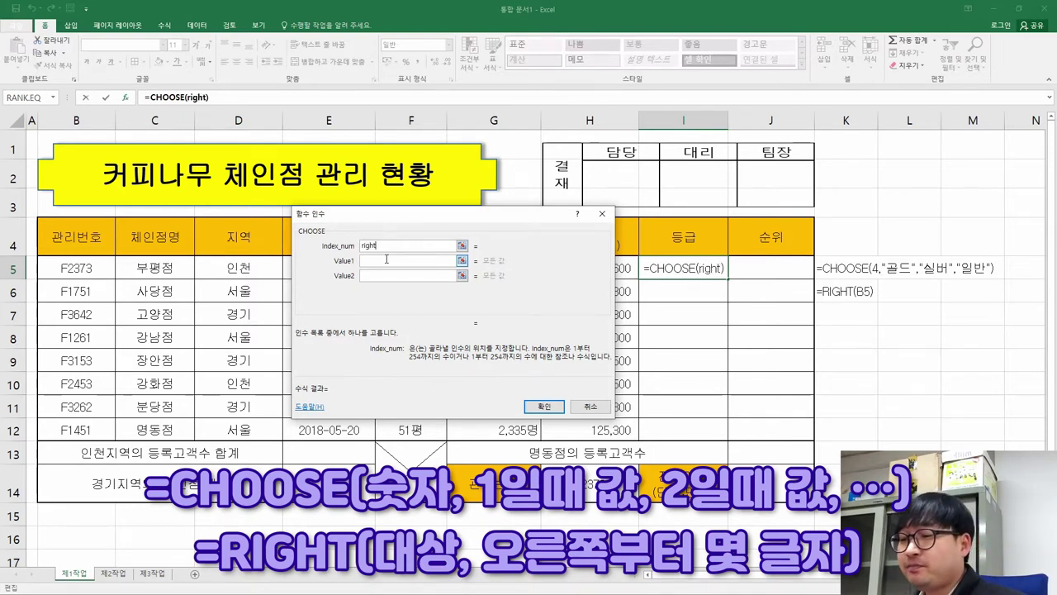
pyautogui.write('(')
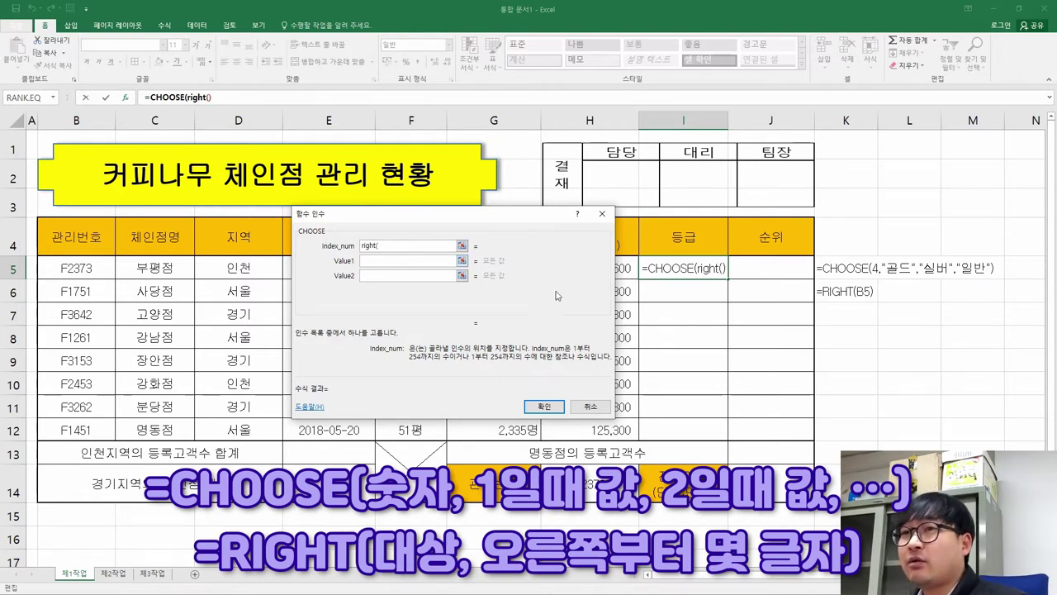
pyautogui.click(76, 268)
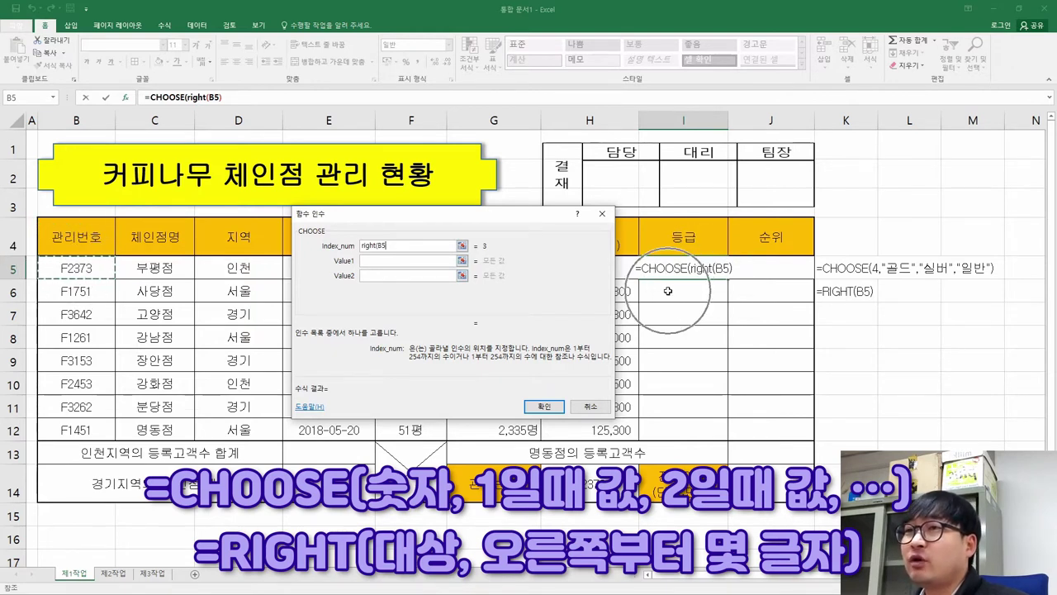
pyautogui.click(398, 246)
pyautogui.write(')')
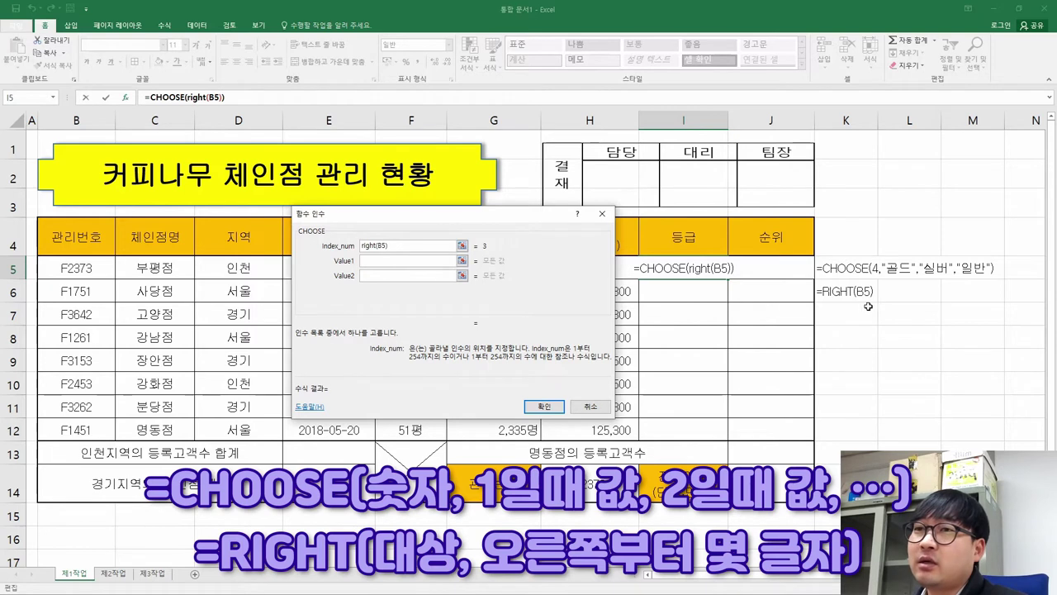
pyautogui.click(386, 250)
pyautogui.click(486, 250)
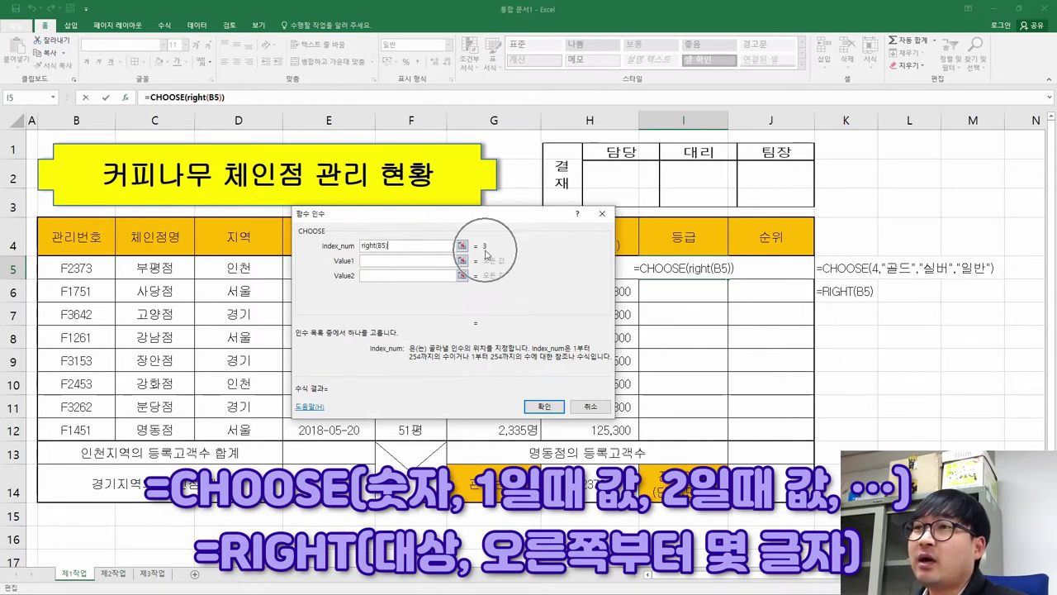
# - Look up the grade names for 1, 2 and 3 in the exam PDF and set Value1 to "골드" in Excel
pyautogui.click(375, 261)
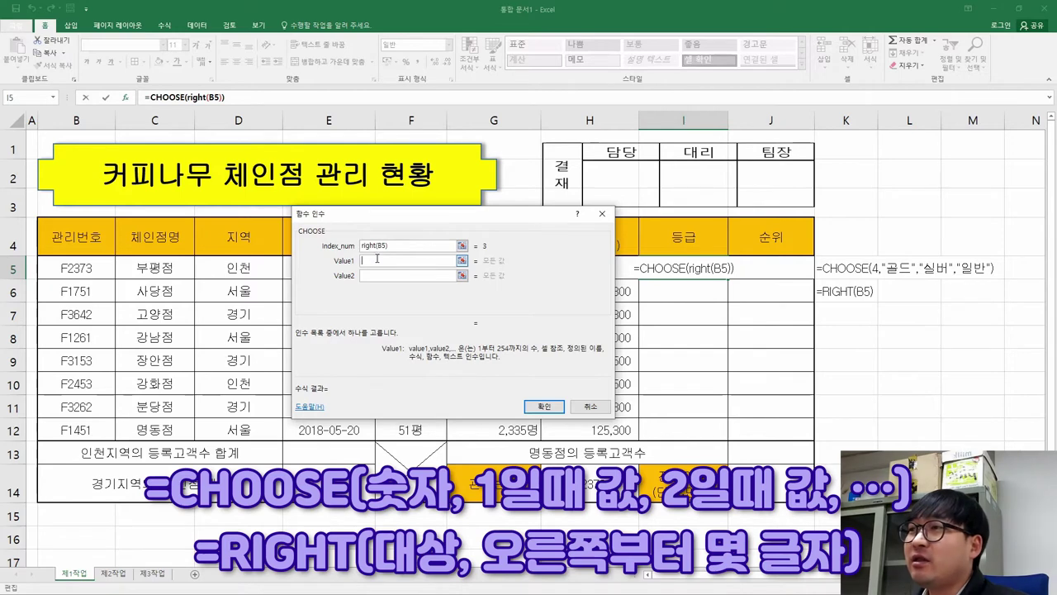
pyautogui.hotkey('alt', 'Tab')
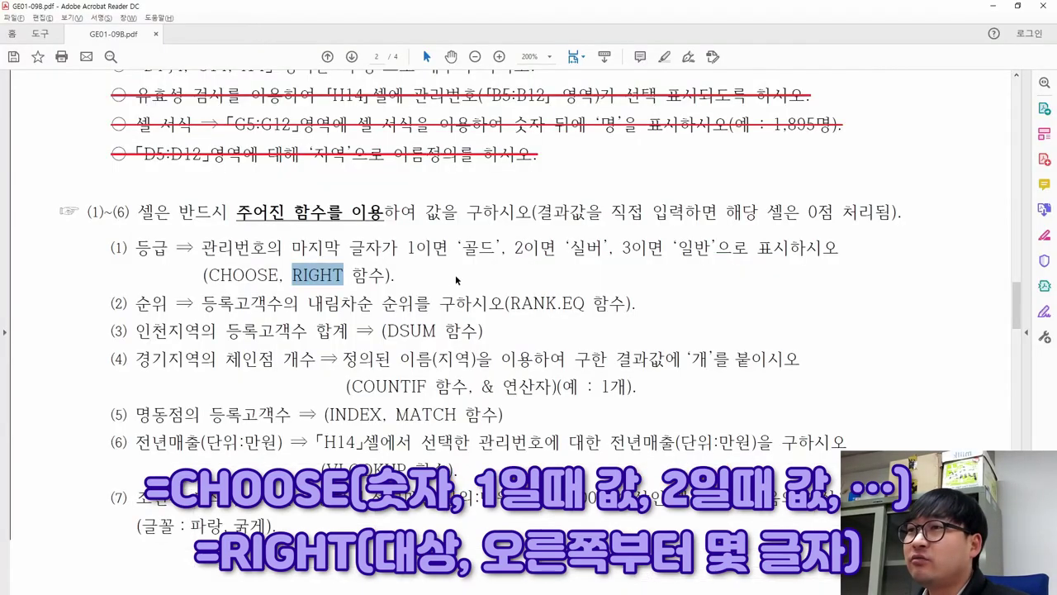
pyautogui.moveTo(462, 247); pyautogui.dragTo(495, 248)
pyautogui.moveTo(570, 248); pyautogui.dragTo(603, 248)
pyautogui.moveTo(695, 248); pyautogui.dragTo(710, 249)
pyautogui.hotkey('alt', 'Tab')
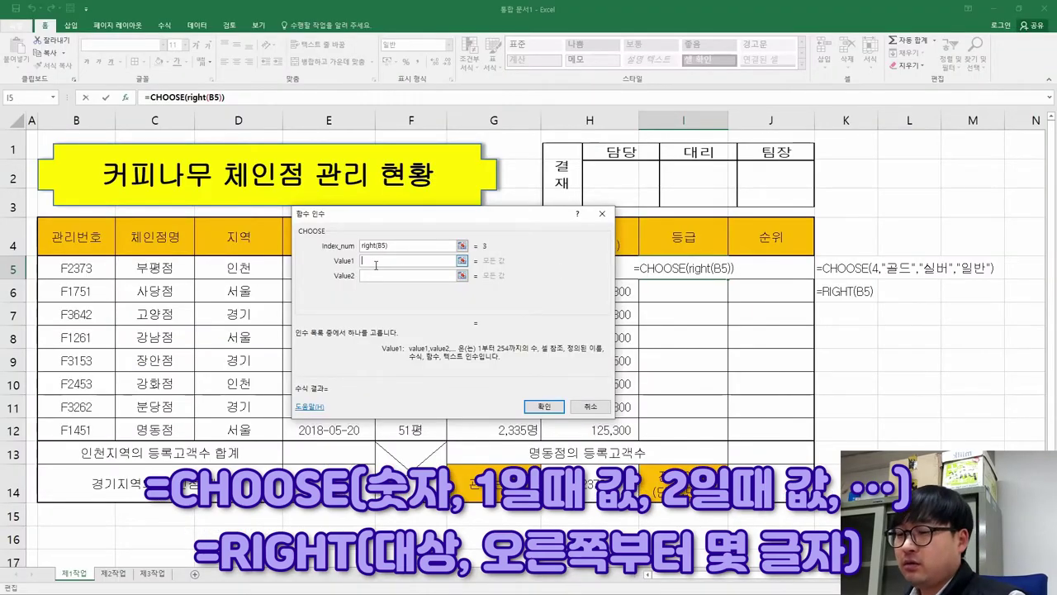
pyautogui.write('골드')
# - Set Value2 to "실버" and Value3 to "일반", and enter the CHOOSE formula in I5
pyautogui.click(395, 275)
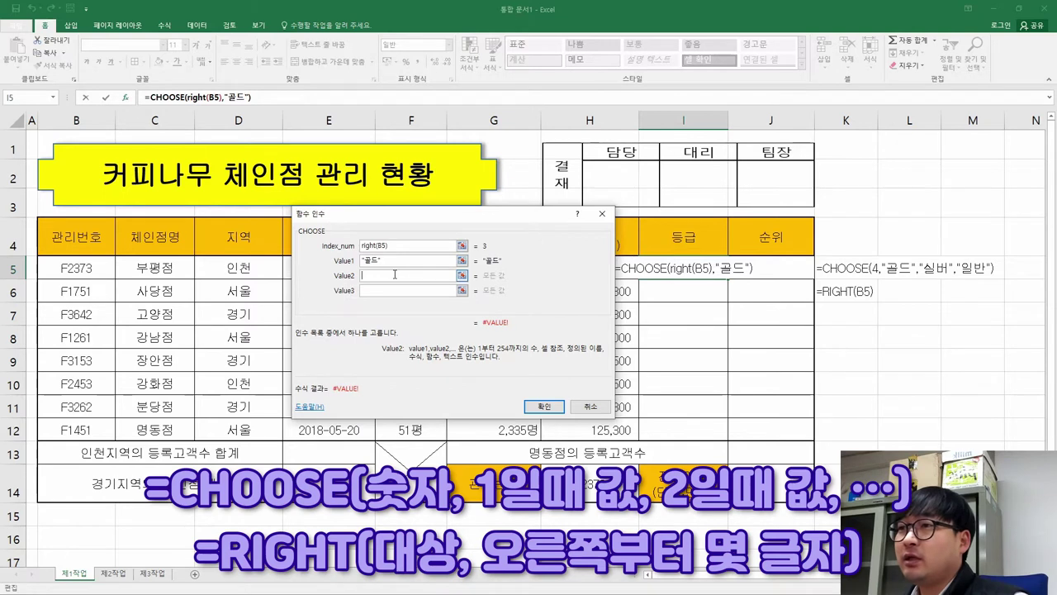
pyautogui.write('실버')
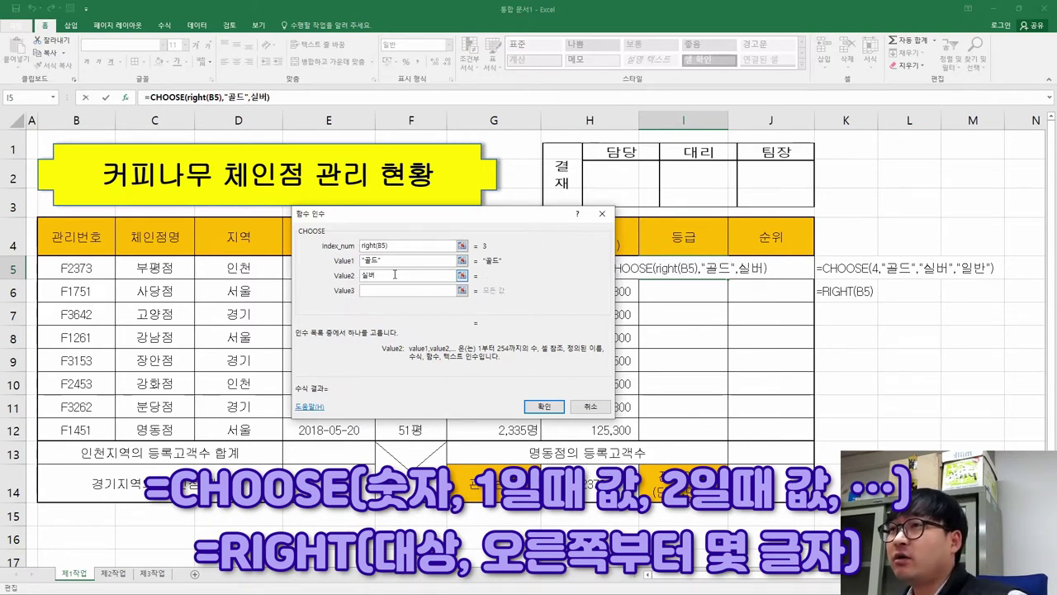
pyautogui.click(397, 290)
pyautogui.write('일반')
pyautogui.click(402, 306)
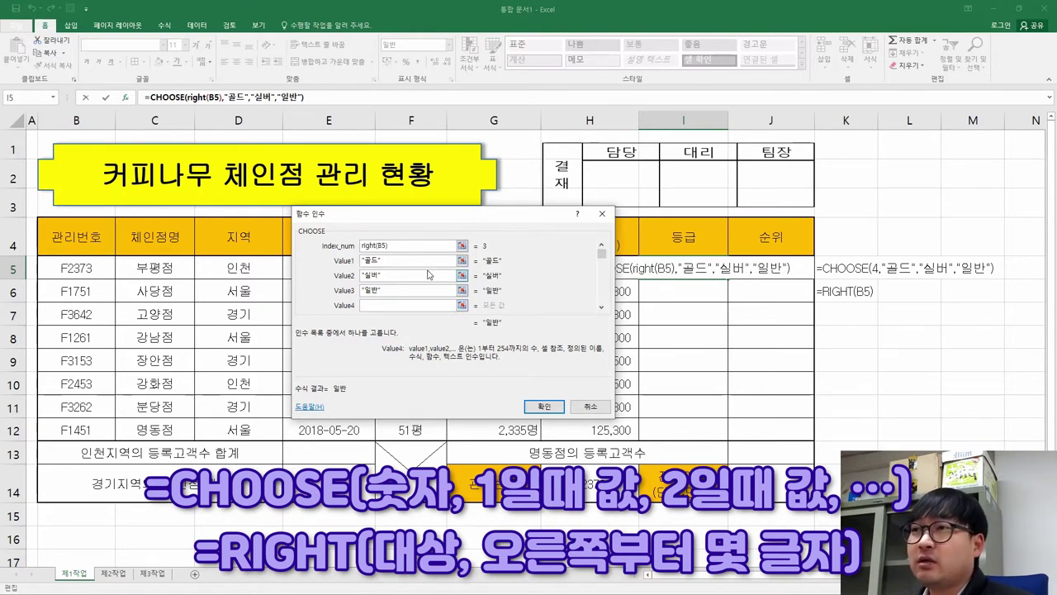
pyautogui.click(543, 408)
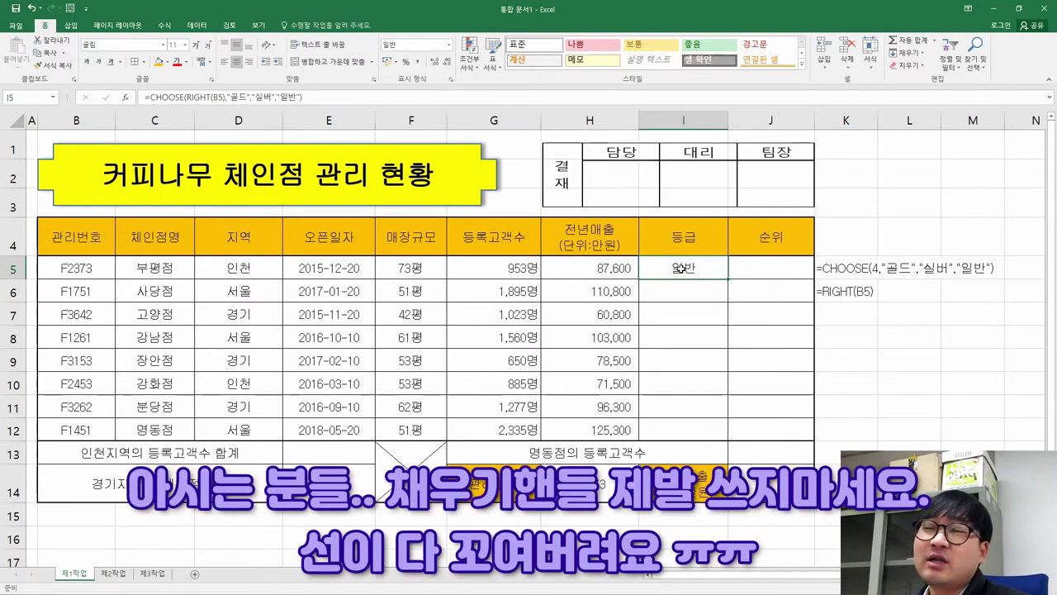
# - Try auto-filling the 등급 formula from I5 down to I12, inspect the column's borders and undo the fill
pyautogui.moveTo(730, 279); pyautogui.dragTo(735, 440)
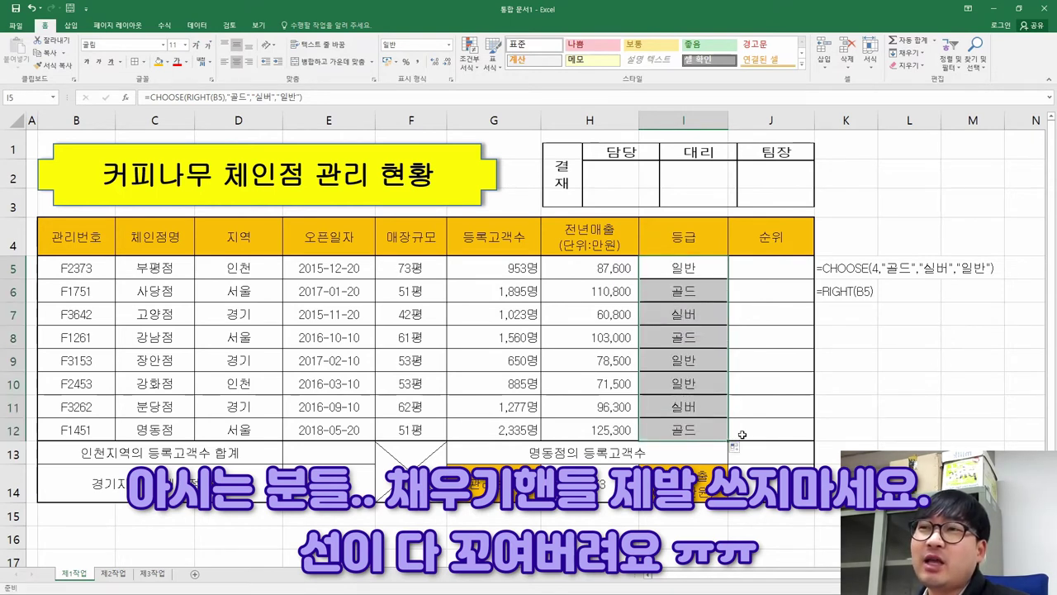
pyautogui.click(769, 337)
pyautogui.click(536, 340)
pyautogui.moveTo(678, 280); pyautogui.dragTo(686, 429)
pyautogui.click(615, 384)
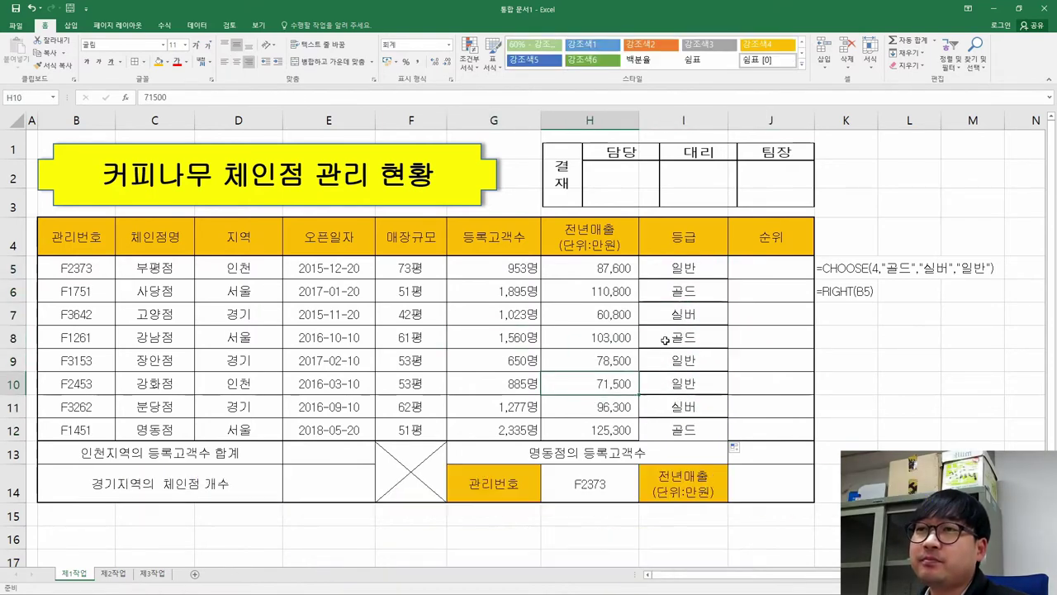
pyautogui.moveTo(682, 268); pyautogui.dragTo(683, 429)
pyautogui.click(756, 294)
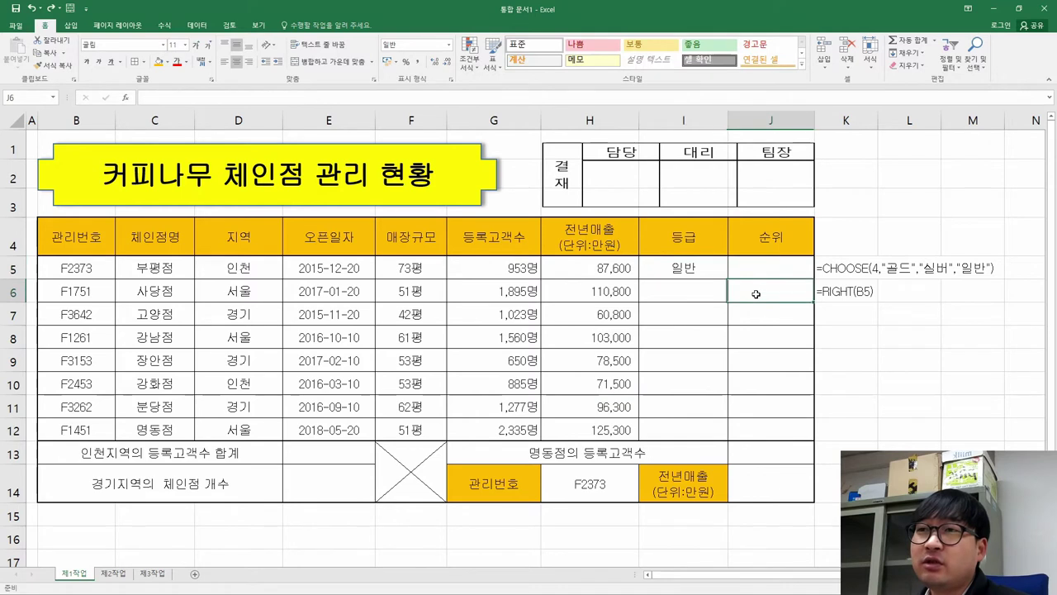
# - Copy the I5 grade formula and paste only the formula into I6:I12, ending copy mode
pyautogui.click(656, 267)
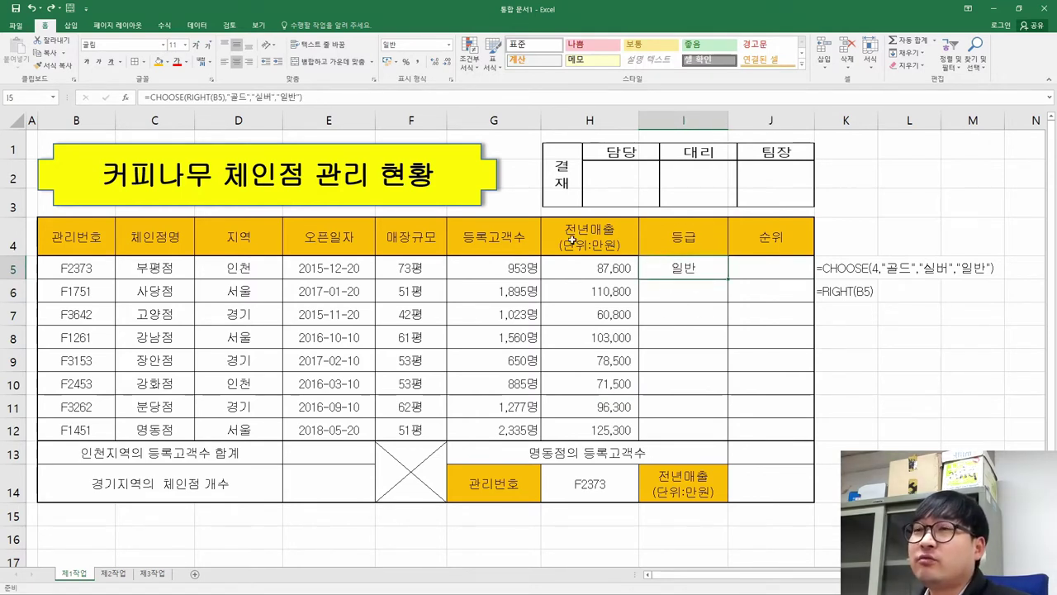
pyautogui.rightClick(676, 269)
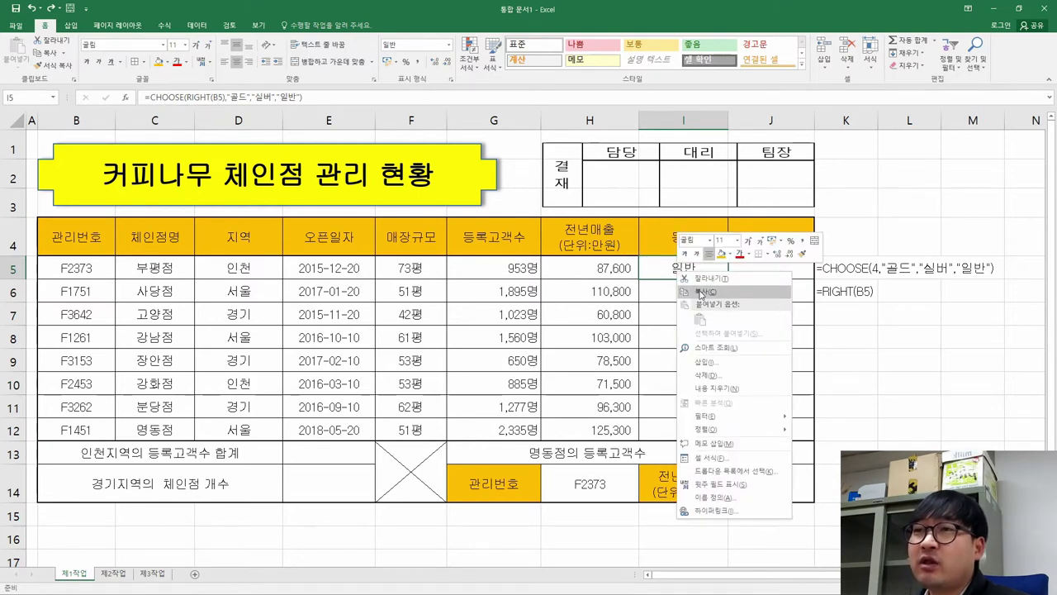
pyautogui.click(721, 294)
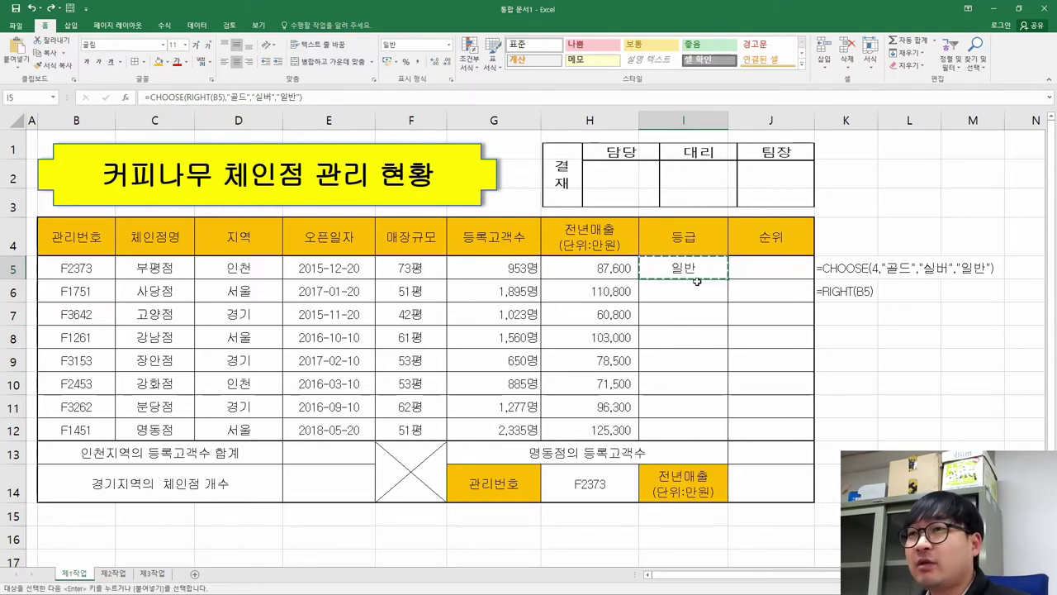
pyautogui.moveTo(692, 292); pyautogui.dragTo(684, 429)
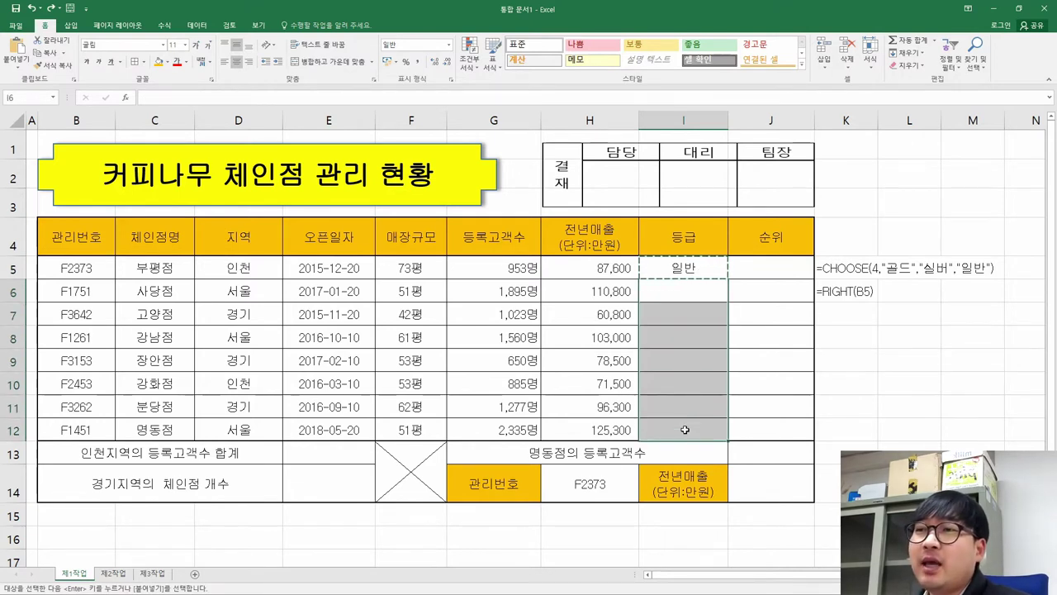
pyautogui.rightClick(689, 291)
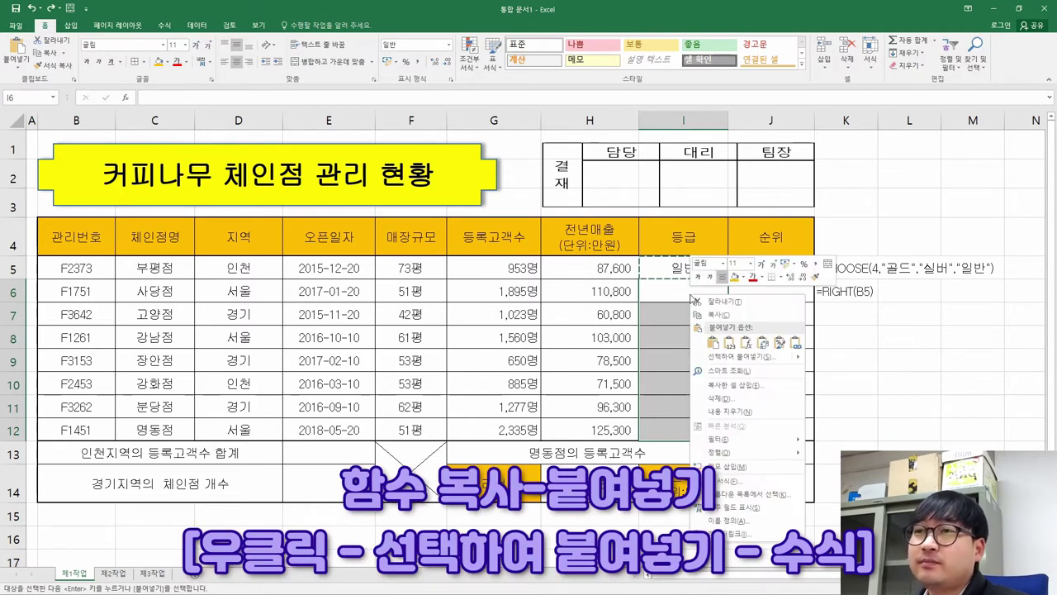
pyautogui.click(749, 346)
pyautogui.click(749, 347)
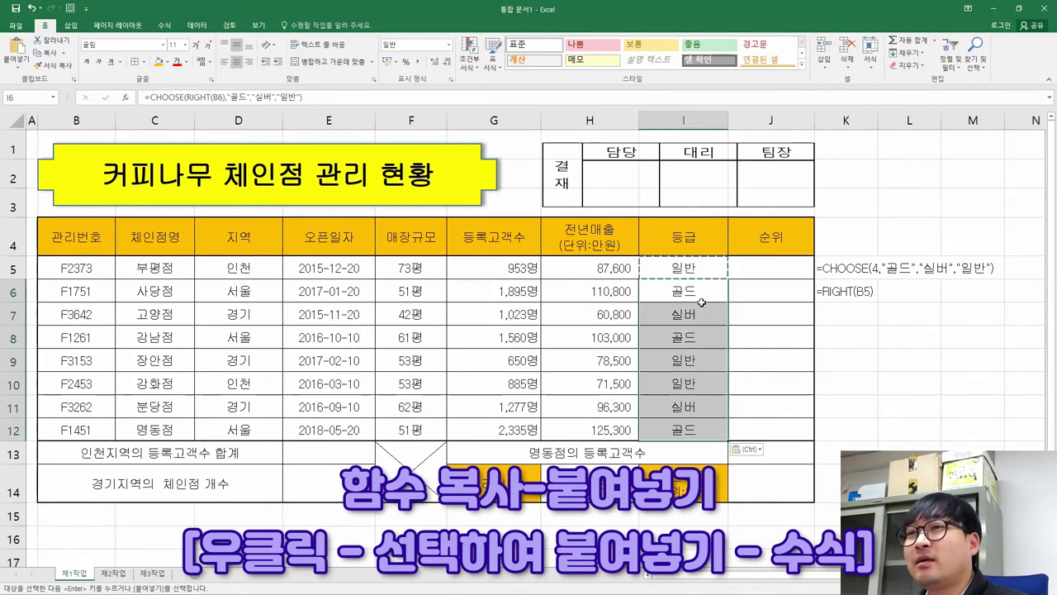
pyautogui.press('Up')
pyautogui.press('ctrl')
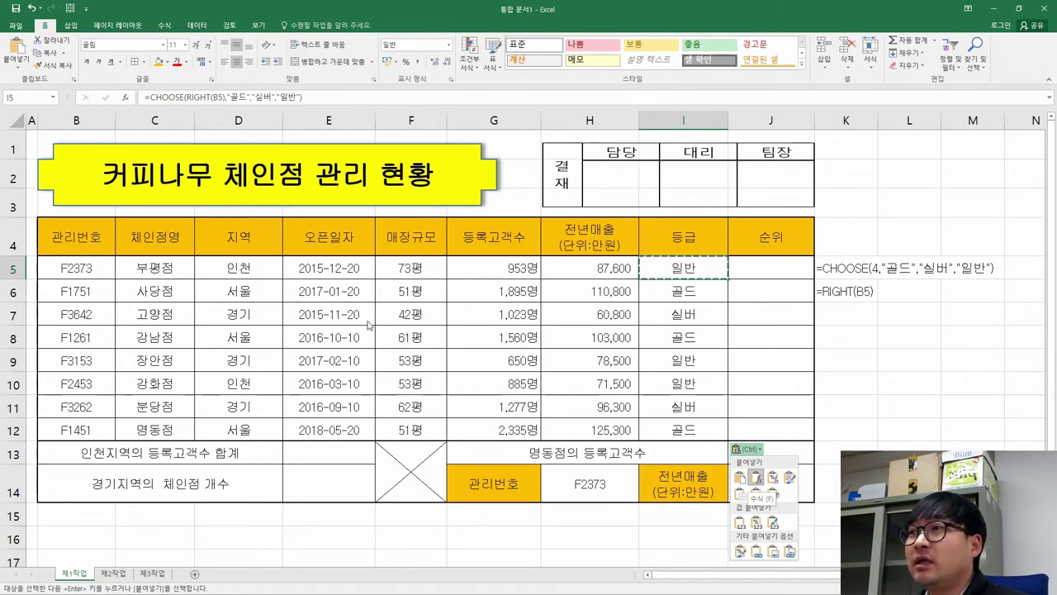
pyautogui.press('Escape')
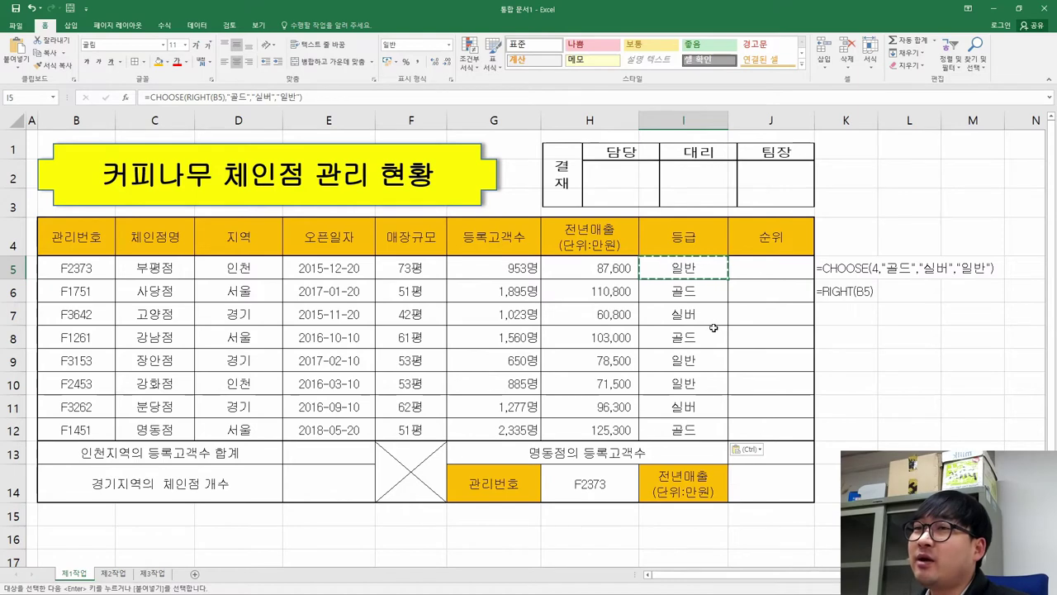
pyautogui.click(716, 331)
pyautogui.press('Escape')
# - Review the 등급 column formulas against the exam PDF's task 1 and the trial CHOOSE and RIGHT formulas in K5 and K6
pyautogui.moveTo(699, 278); pyautogui.dragTo(730, 418)
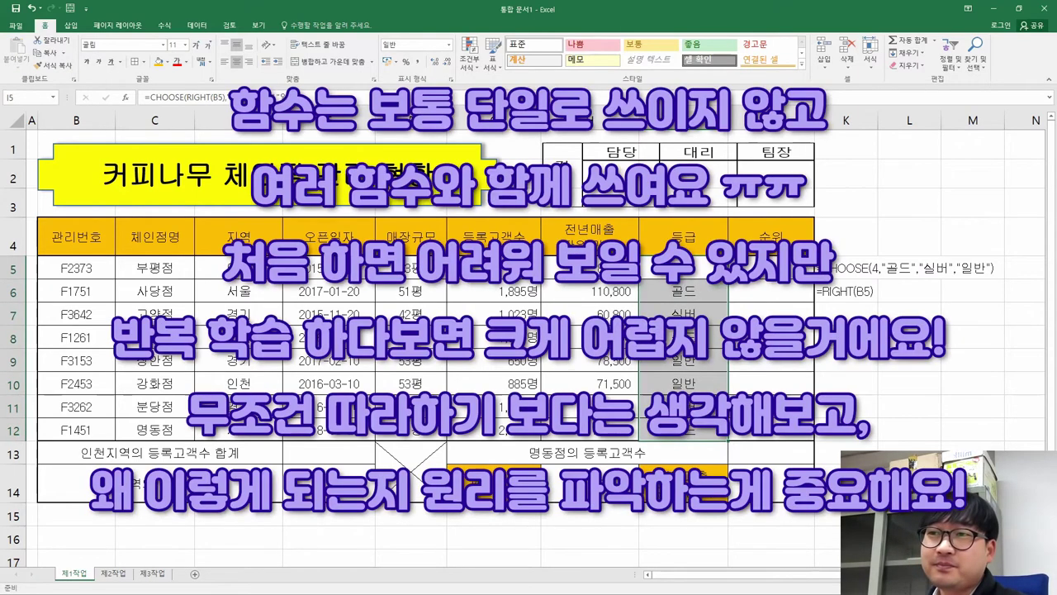
pyautogui.click(683, 267)
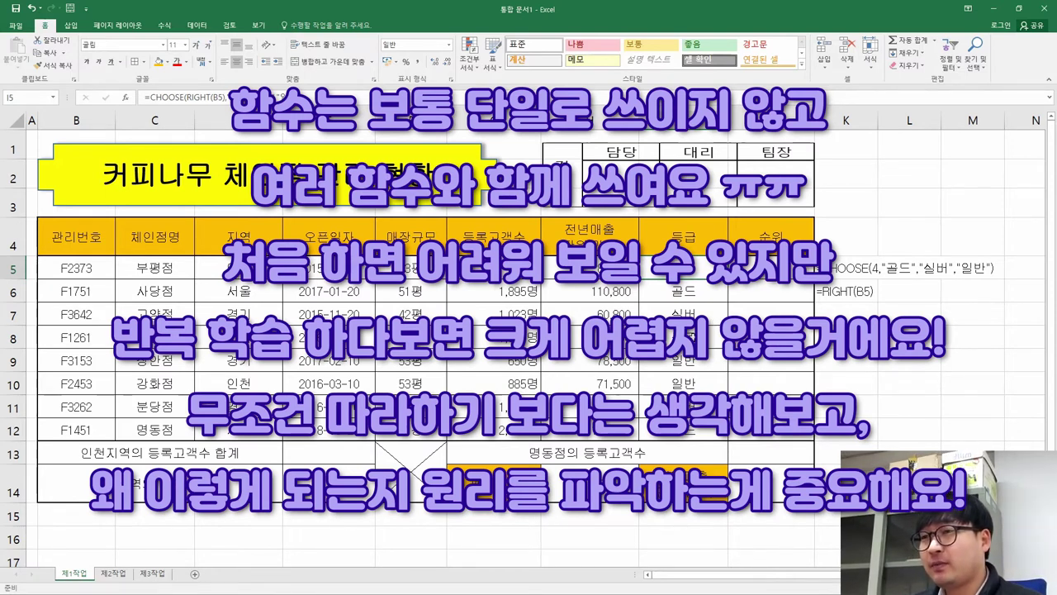
pyautogui.hotkey('alt', 'Tab')
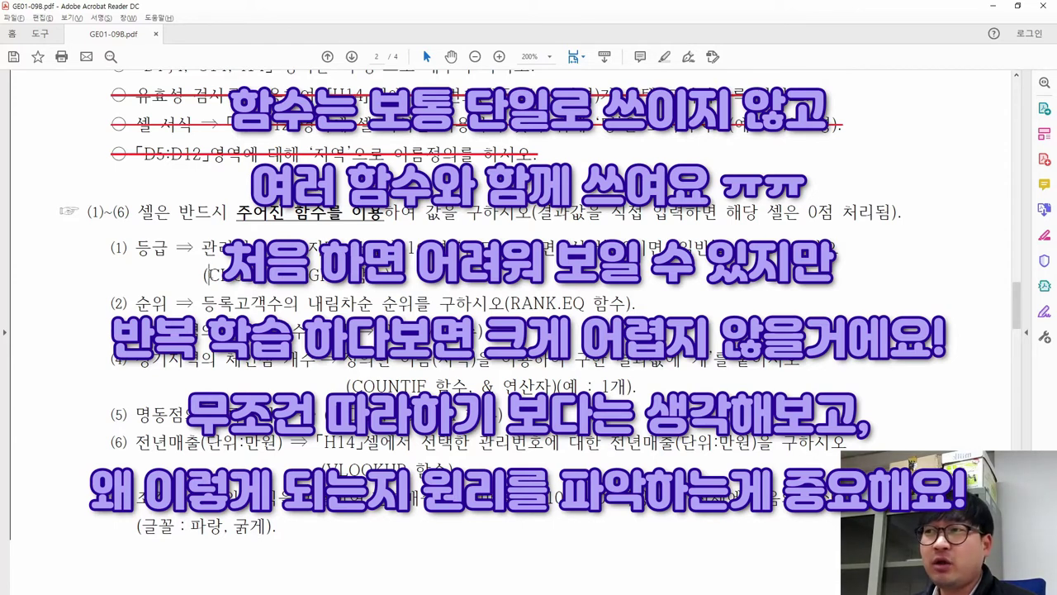
pyautogui.hotkey('alt', 'Tab')
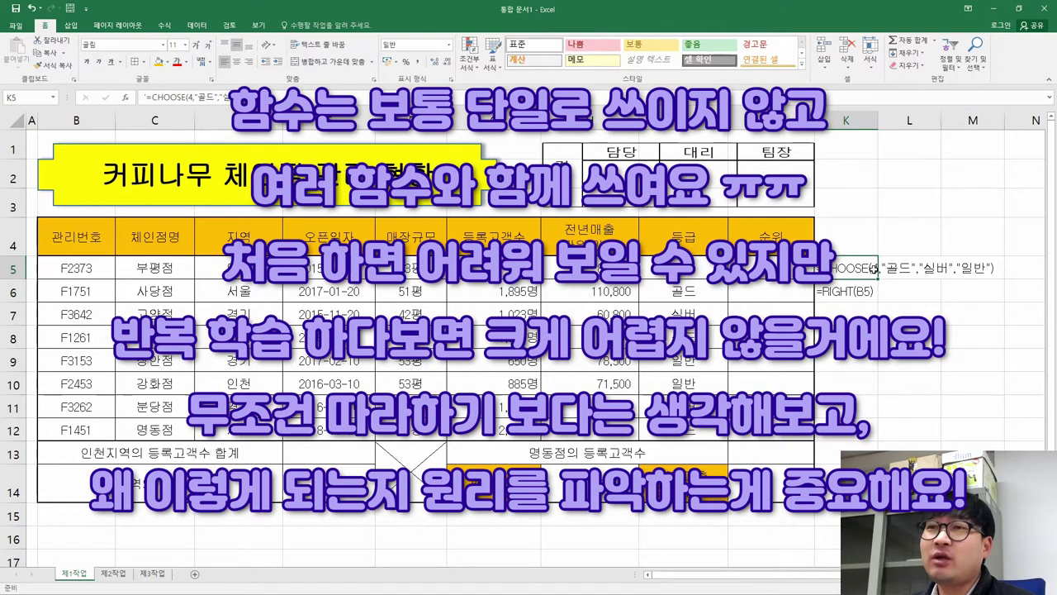
pyautogui.click(826, 295)
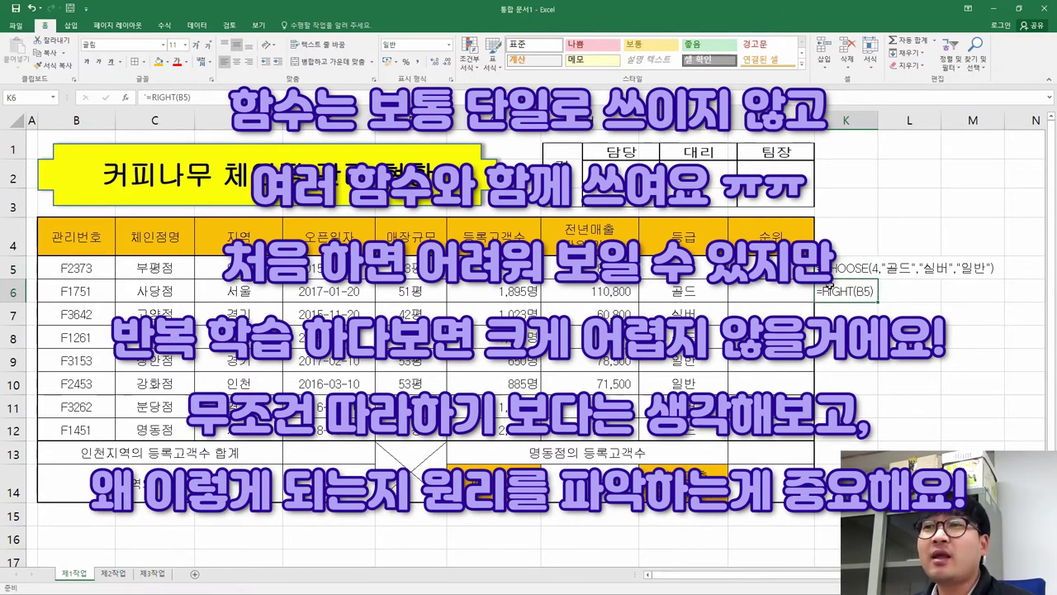
pyautogui.moveTo(684, 291); pyautogui.dragTo(684, 429)
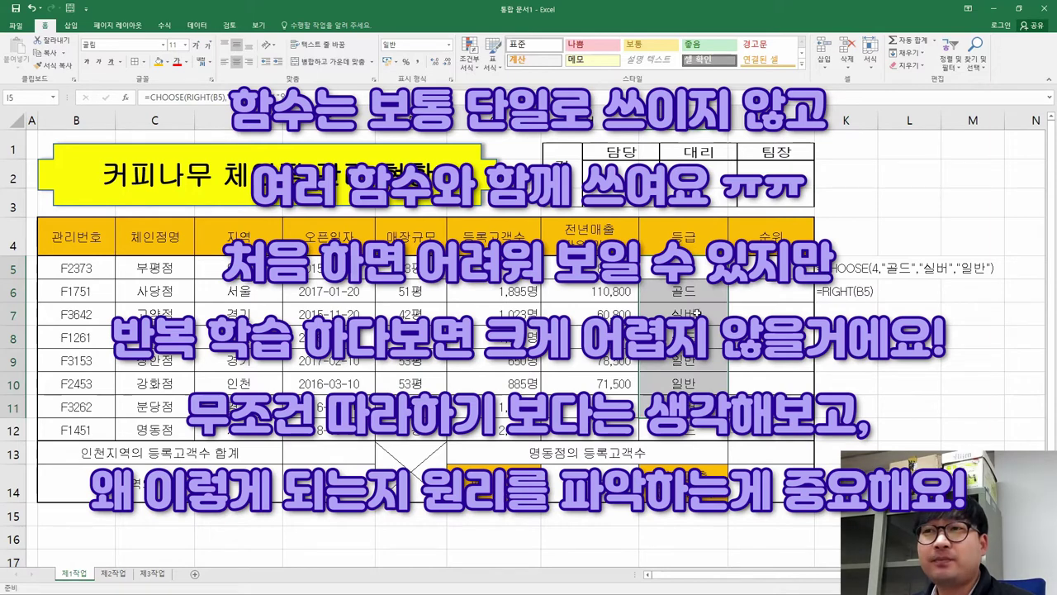
pyautogui.click(703, 284)
pyautogui.click(684, 268)
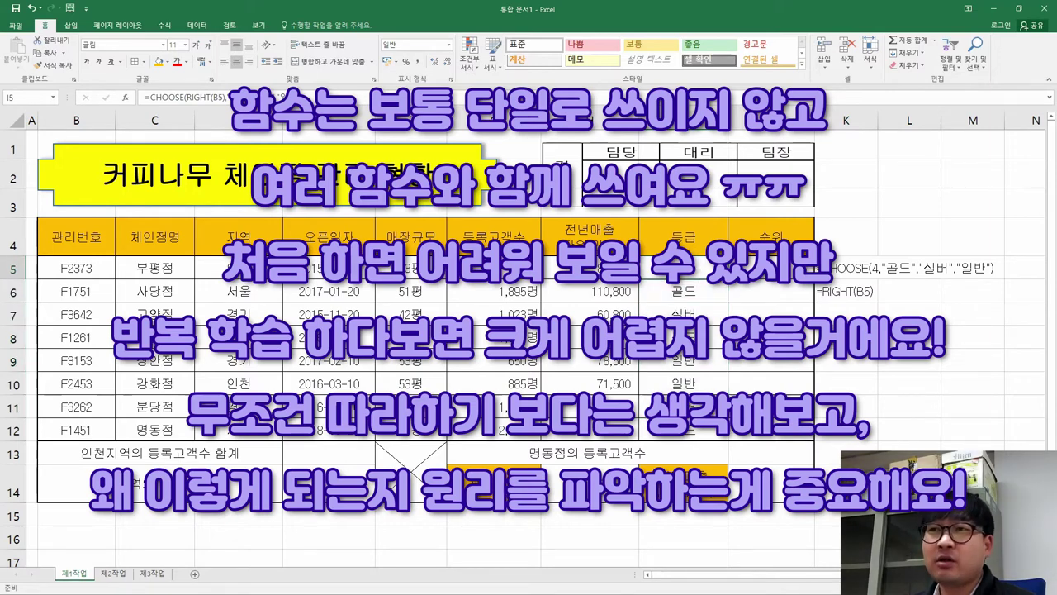
# - Switch to the exam PDF in Acrobat Reader and strike through the finished task (1) on 등급, including its CHOOSE, RIGHT line
pyautogui.hotkey('alt', 'Tab')
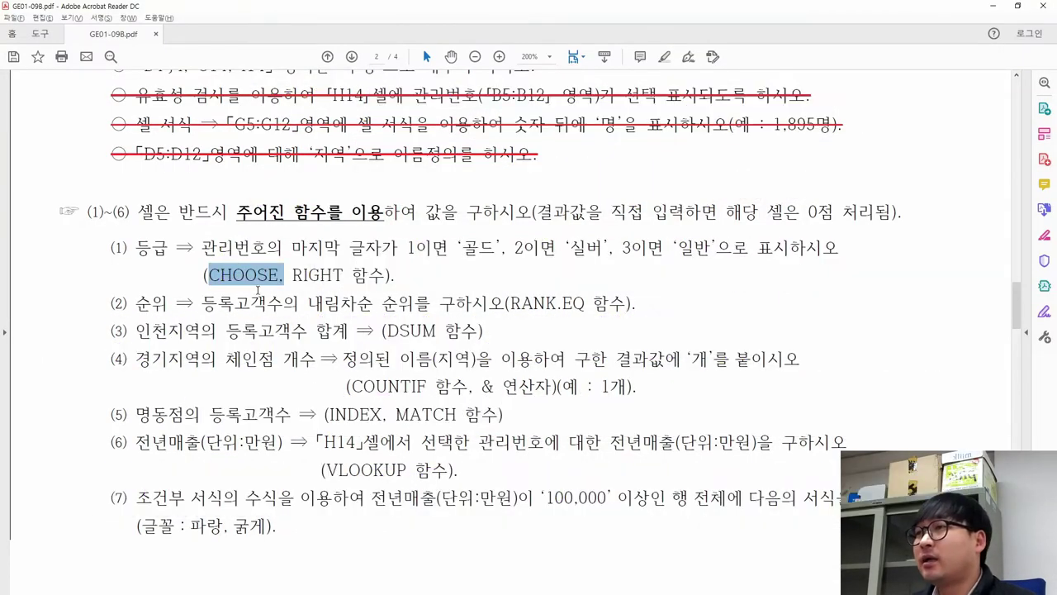
pyautogui.click(258, 290)
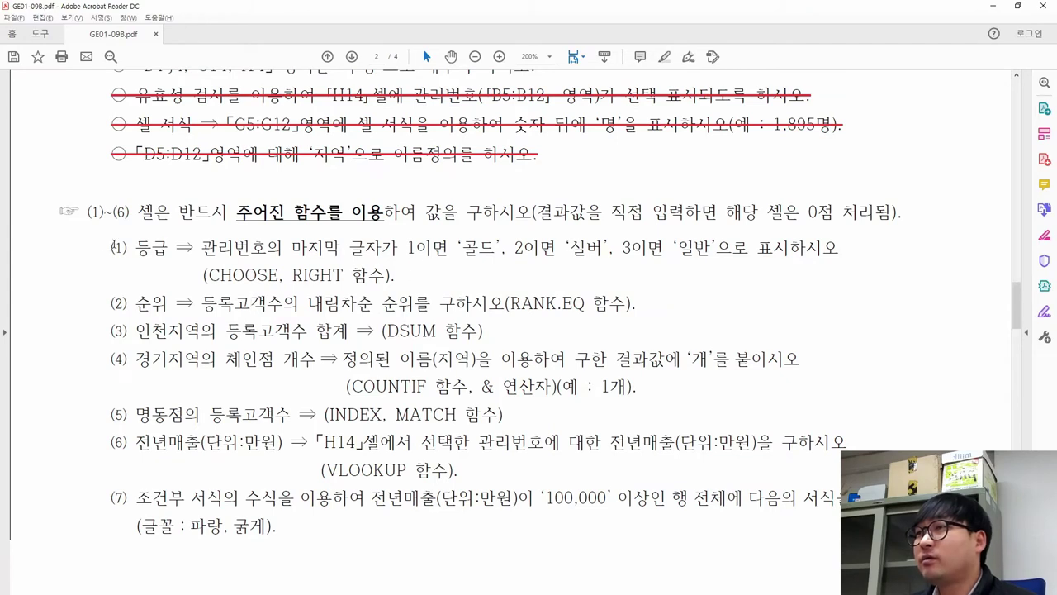
pyautogui.moveTo(112, 247)
pyautogui.mouseDown()
pyautogui.moveTo(406, 258)
pyautogui.moveTo(395, 276)
pyautogui.moveTo(345, 274)
pyautogui.moveTo(114, 246)
pyautogui.mouseUp()
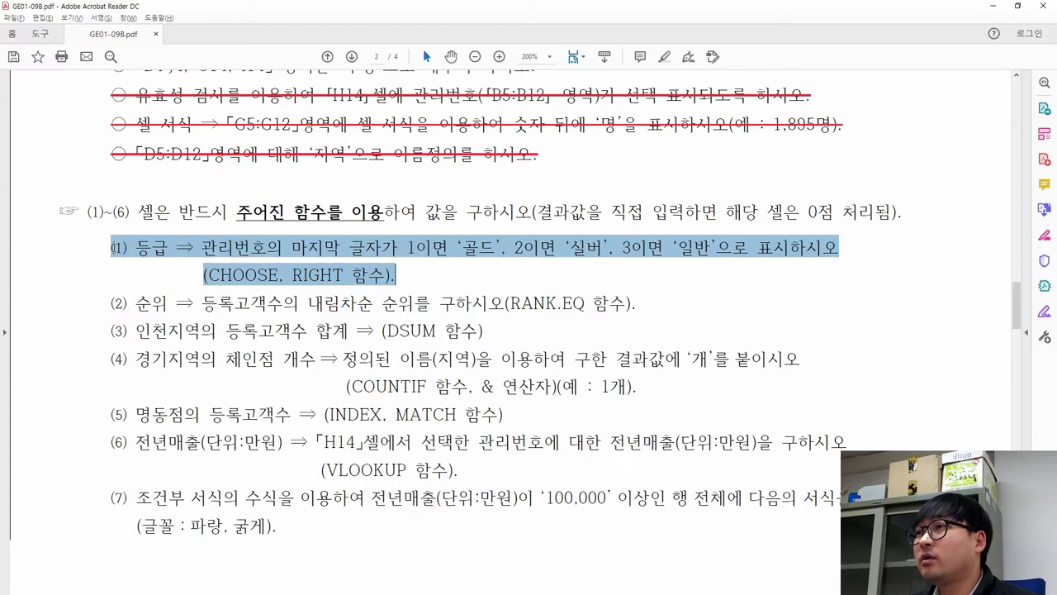
pyautogui.click(165, 223)
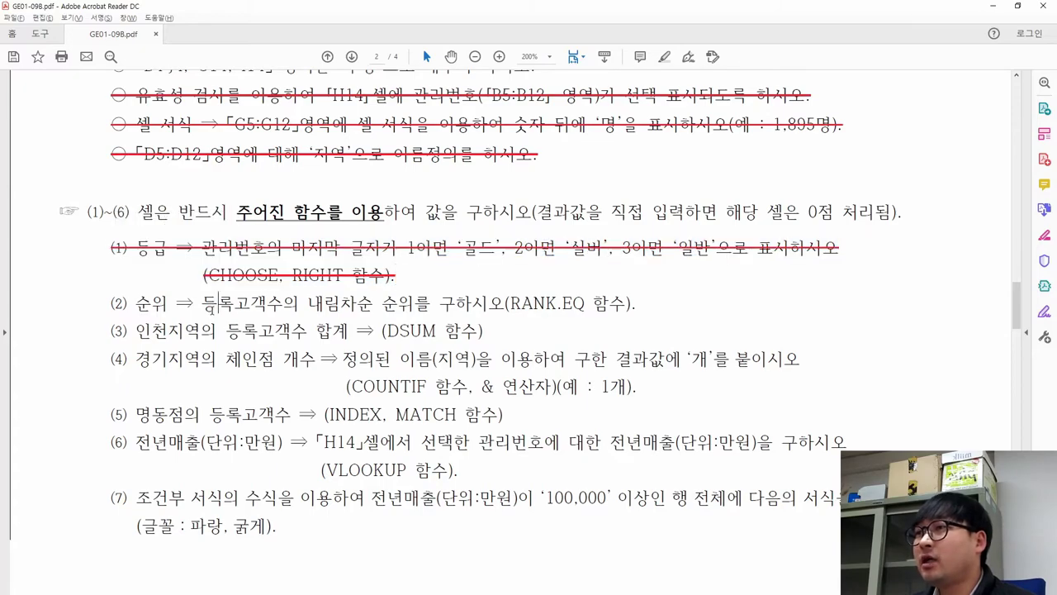
# - Read task (2) in the exam PDF, which asks for the 순위 column, checking it against the sample output table
pyautogui.doubleClick(151, 304)
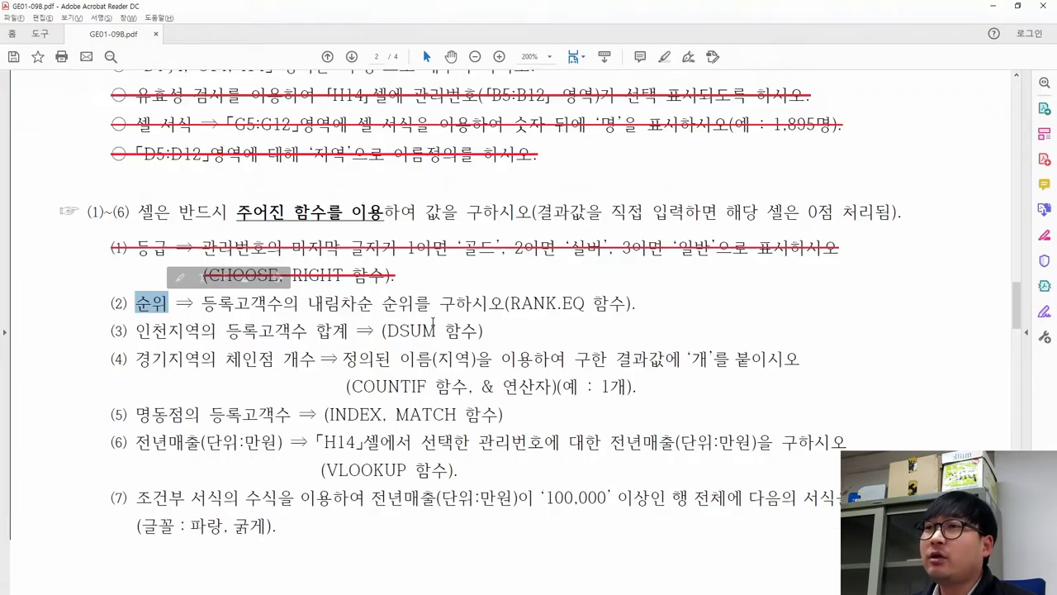
pyautogui.scroll(3, 576, 331)
pyautogui.scroll(9, 577, 330)
pyautogui.moveTo(827, 222); pyautogui.dragTo(899, 400)
pyautogui.scroll(-7, 898, 400)
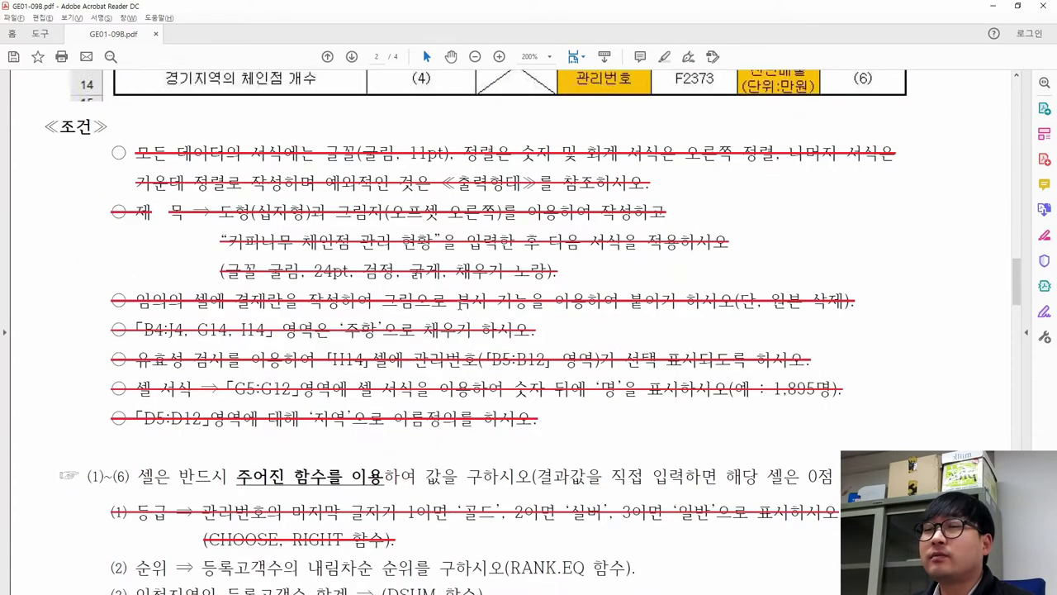
pyautogui.scroll(-6, 460, 303)
pyautogui.moveTo(133, 250); pyautogui.dragTo(471, 255)
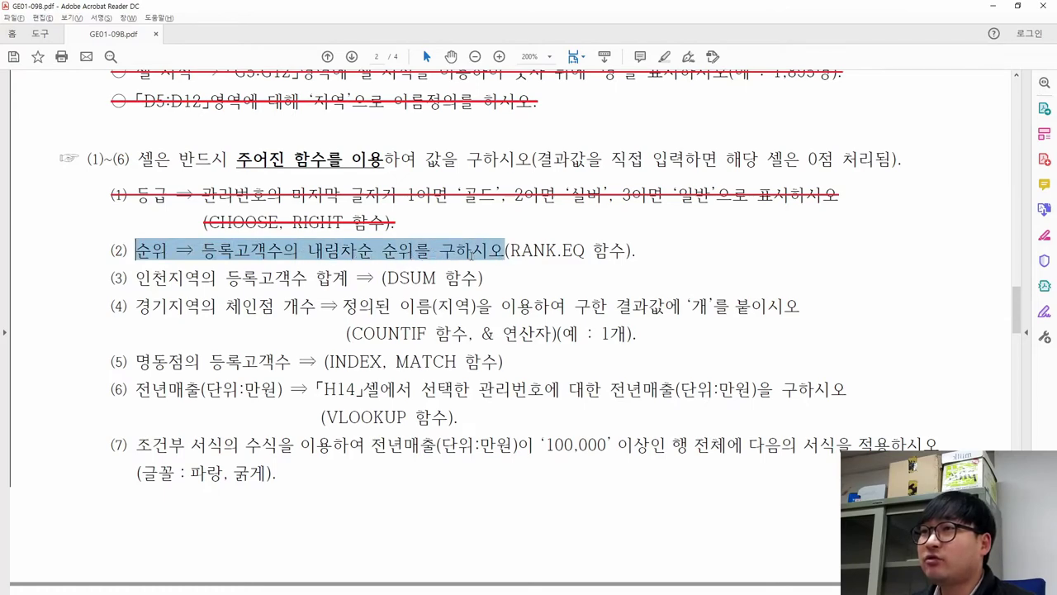
# - Switch to the Excel sheet and clear the trial CHOOSE and RIGHT formulas from K5:K6 beside the 순위 column
pyautogui.hotkey('alt', 'Tab')
pyautogui.moveTo(772, 269); pyautogui.dragTo(773, 394)
pyautogui.moveTo(851, 268); pyautogui.dragTo(851, 296)
pyautogui.press('Delete')
pyautogui.moveTo(772, 271); pyautogui.dragTo(773, 428)
# - Compare task (2)'s 등록고객수, 내림차순 and RANK.EQ wording in the PDF with the sheet's 등록고객수 values in G5:G12
pyautogui.hotkey('alt', 'Tab')
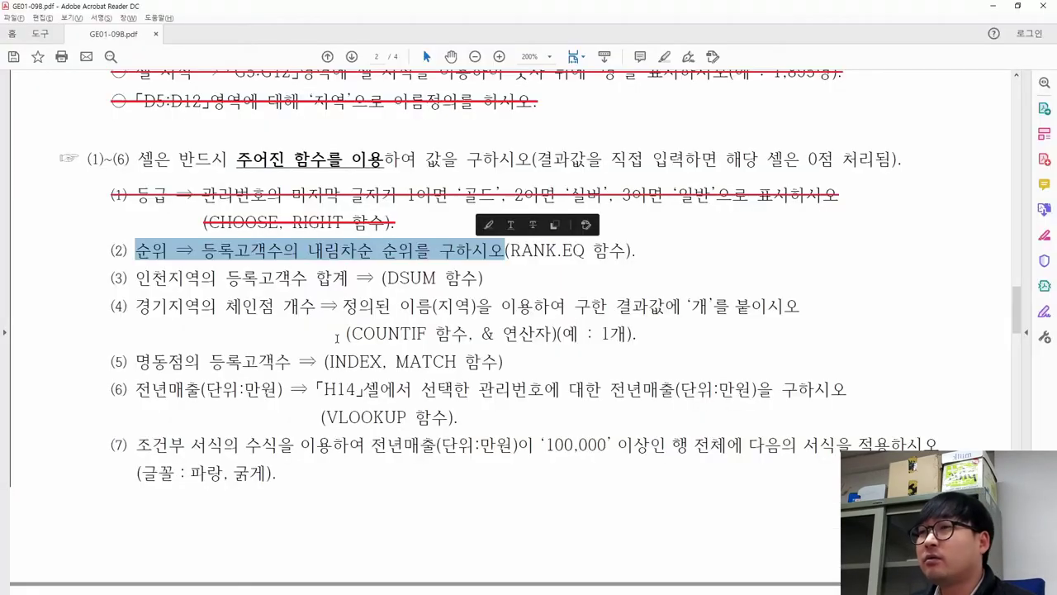
pyautogui.moveTo(203, 251); pyautogui.dragTo(284, 250)
pyautogui.hotkey('alt', 'Tab')
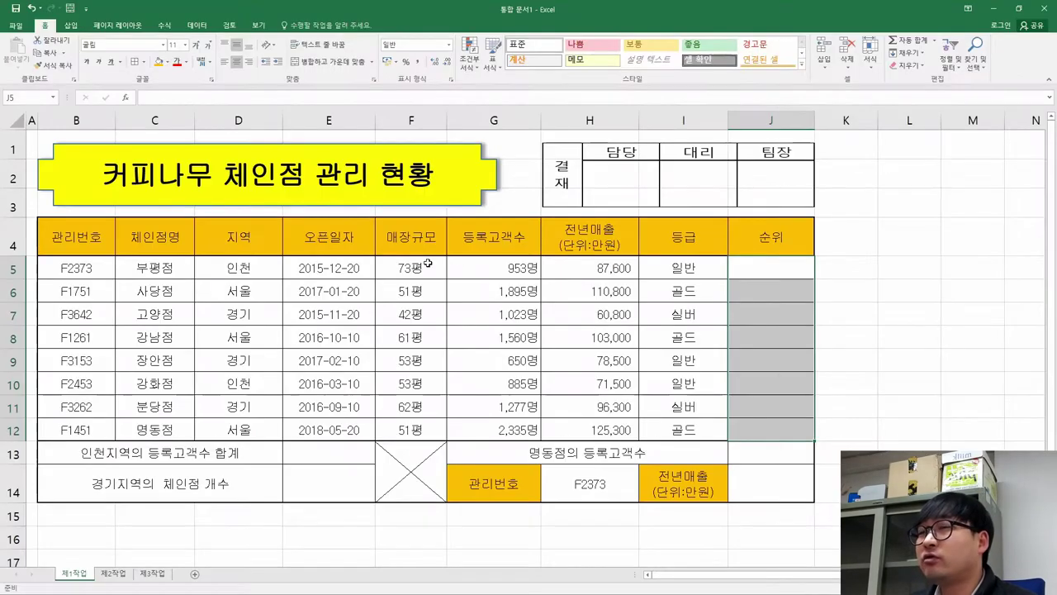
pyautogui.click(494, 238)
pyautogui.moveTo(510, 266); pyautogui.dragTo(511, 431)
pyautogui.hotkey('alt', 'Tab')
pyautogui.moveTo(308, 251); pyautogui.dragTo(431, 250)
pyautogui.moveTo(510, 250); pyautogui.dragTo(585, 251)
pyautogui.hotkey('alt', 'Tab')
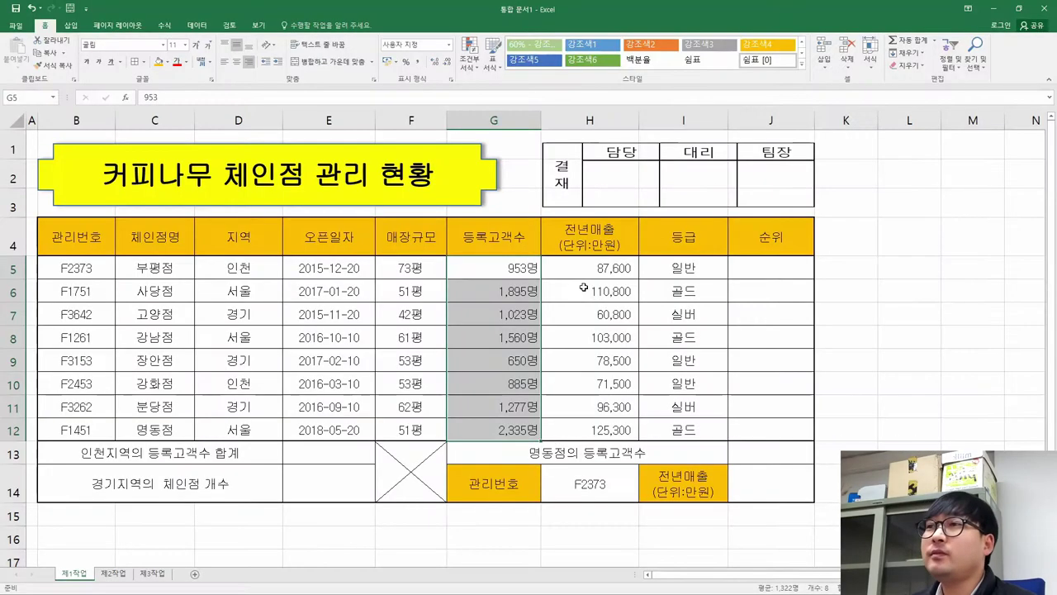
# - Start a RANK.EQ formula in J5 of the 순위 column and bring up its function arguments dialog clear of the 등록고객수 data
pyautogui.click(791, 274)
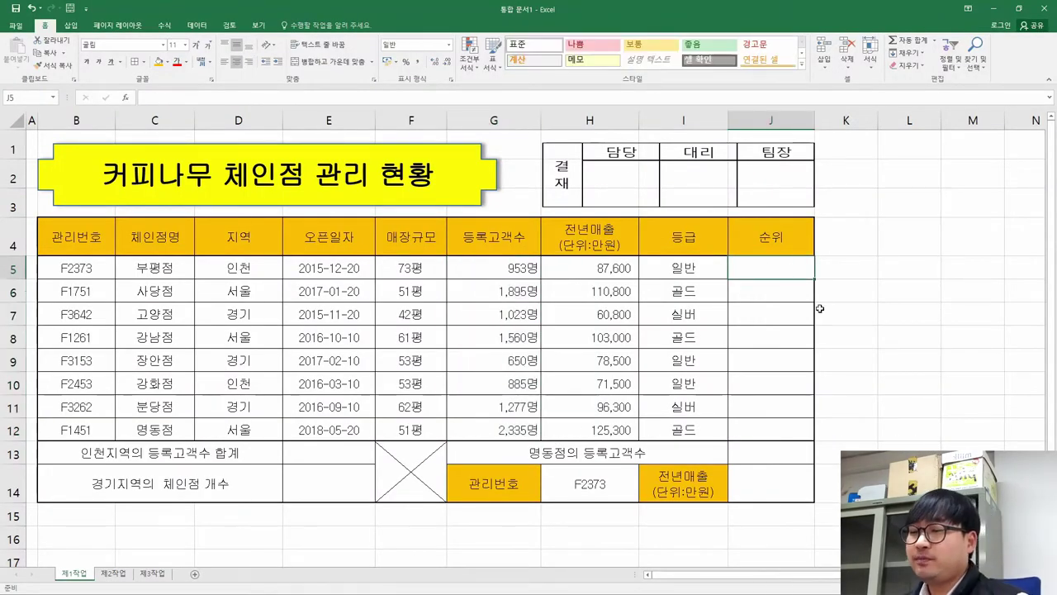
pyautogui.write('=')
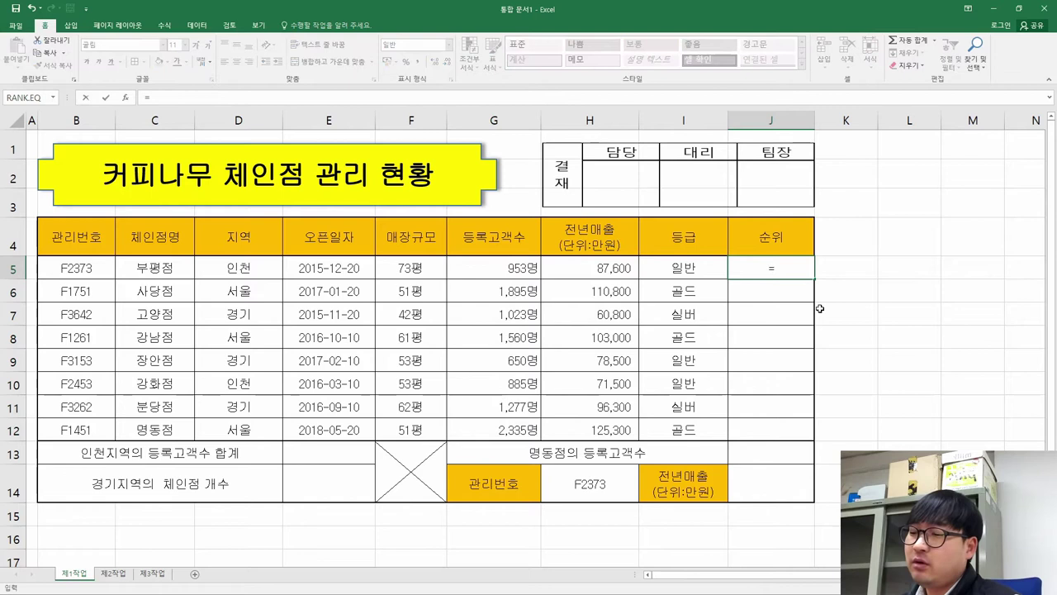
pyautogui.write('r')
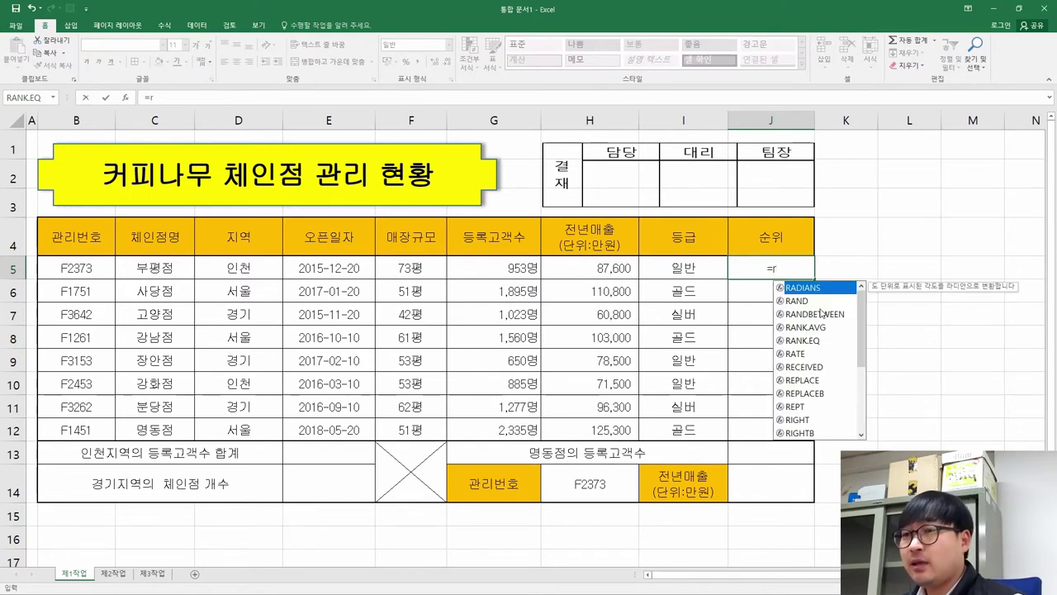
pyautogui.write('an')
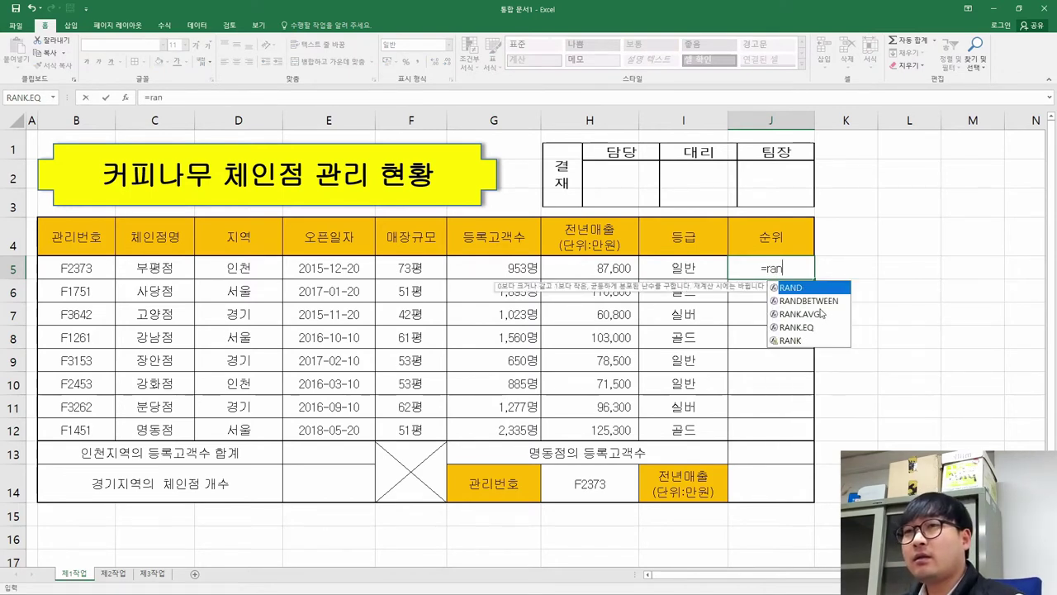
pyautogui.write('k')
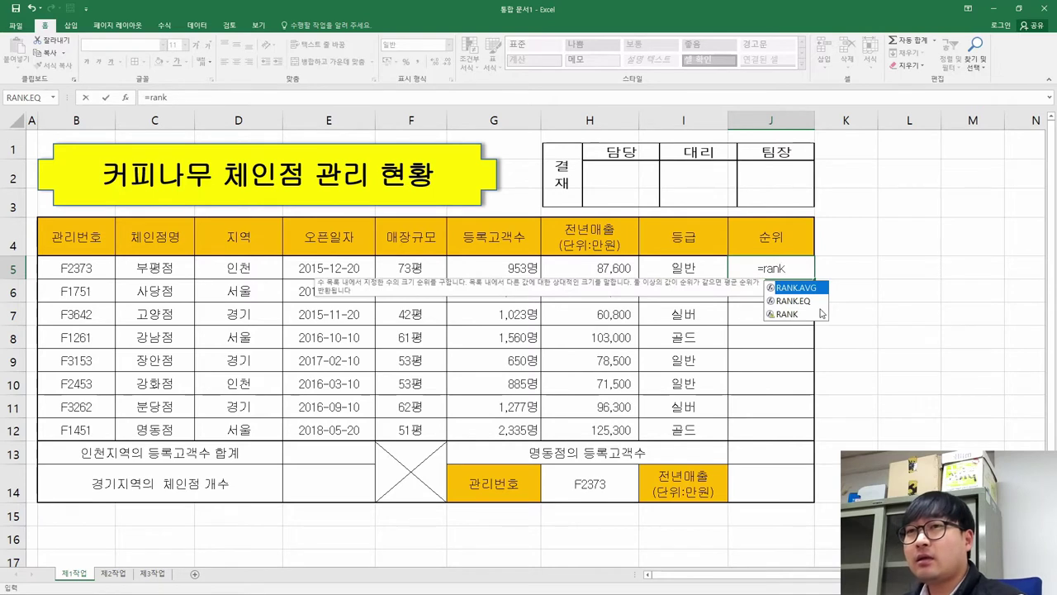
pyautogui.click(792, 301)
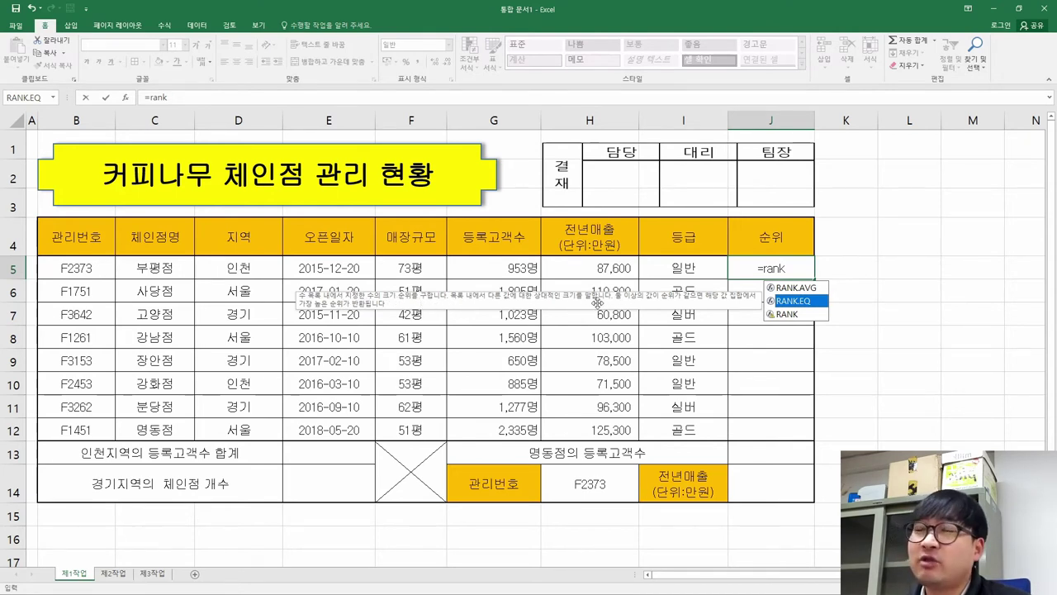
pyautogui.doubleClick(792, 302)
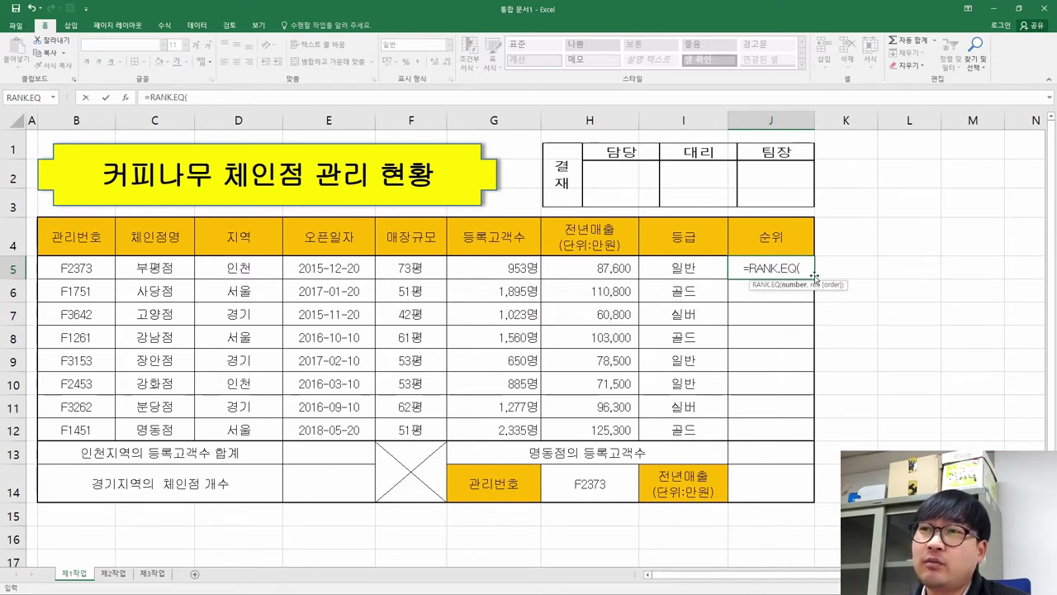
pyautogui.click(126, 100)
pyautogui.moveTo(481, 233); pyautogui.dragTo(752, 308)
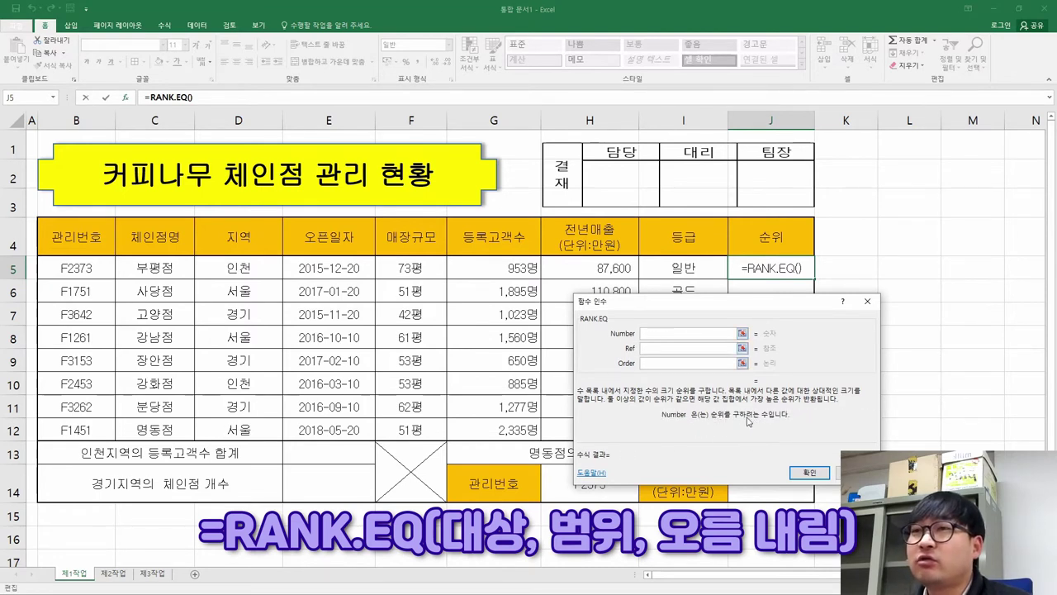
# - Set Number to G5 and Ref to G5:G12, check the required sort order in the PDF, and enter the formula with Order blank
pyautogui.click(505, 267)
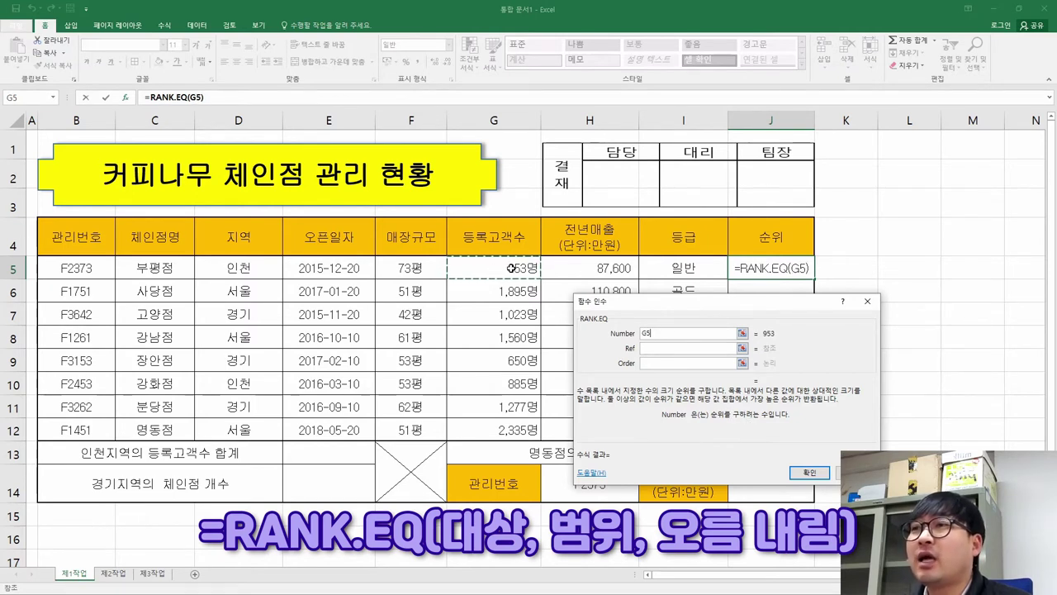
pyautogui.click(653, 350)
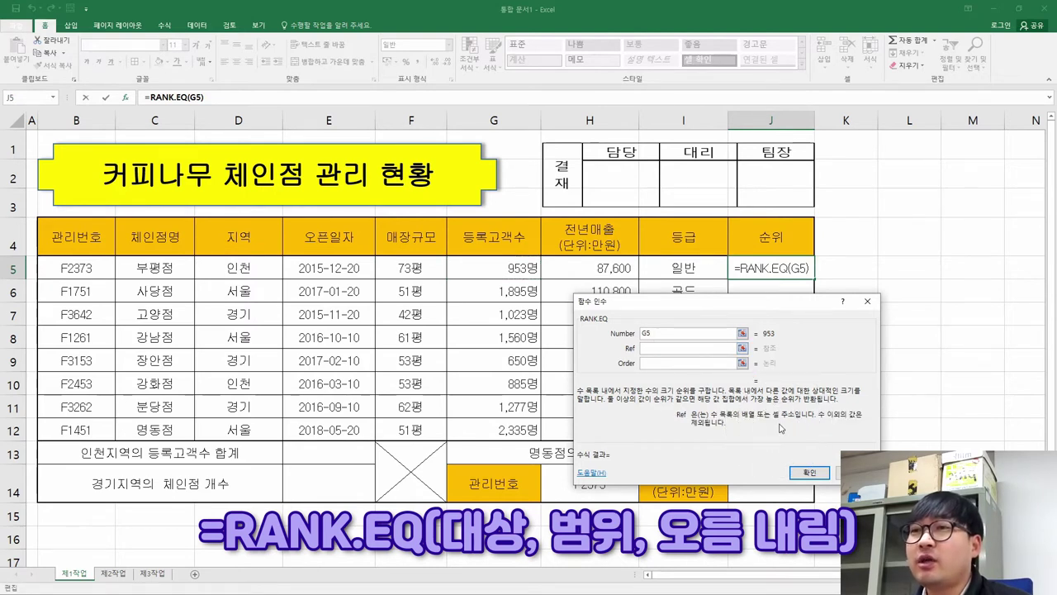
pyautogui.moveTo(495, 277); pyautogui.dragTo(508, 430)
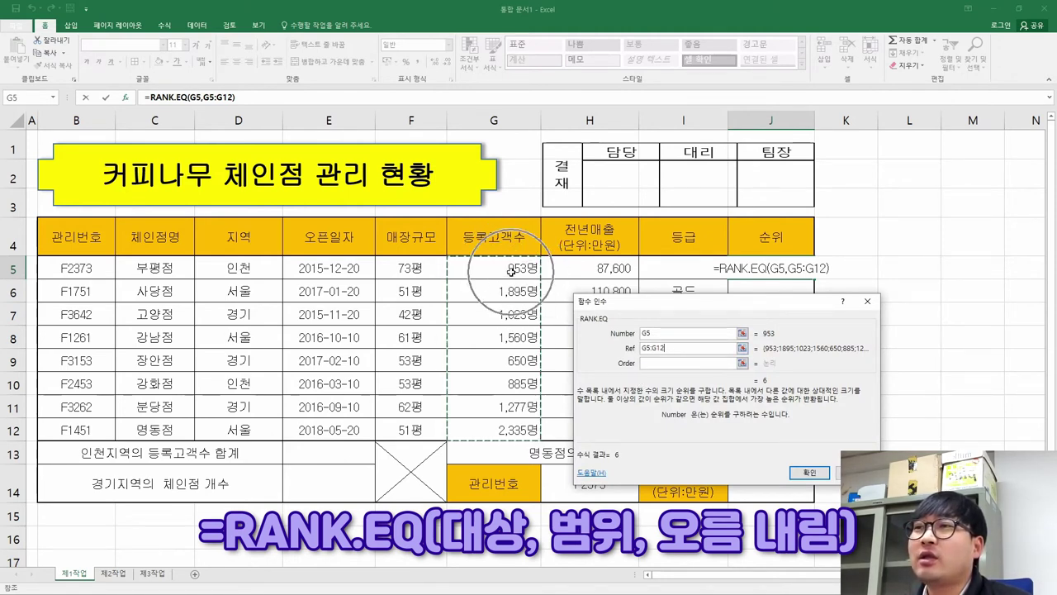
pyautogui.click(652, 362)
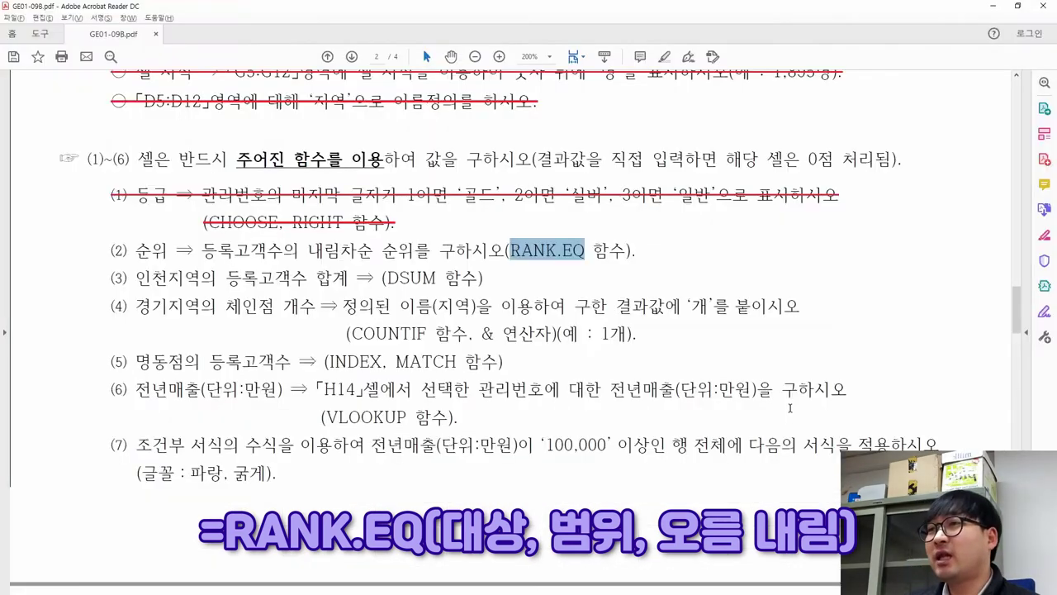
pyautogui.hotkey('alt', 'Tab')
pyautogui.moveTo(310, 250); pyautogui.dragTo(372, 250)
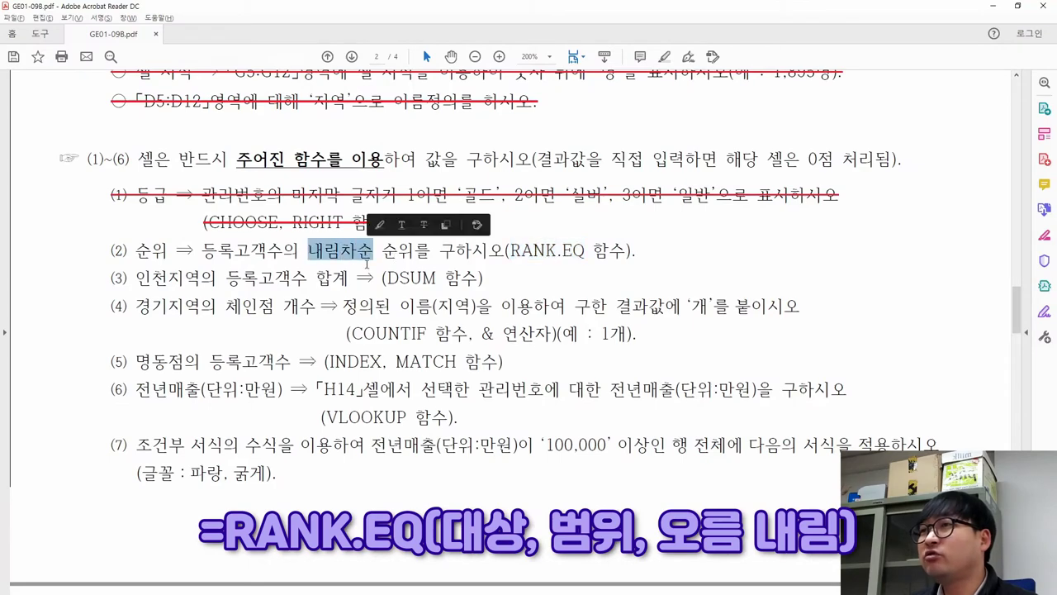
pyautogui.hotkey('alt', 'Tab')
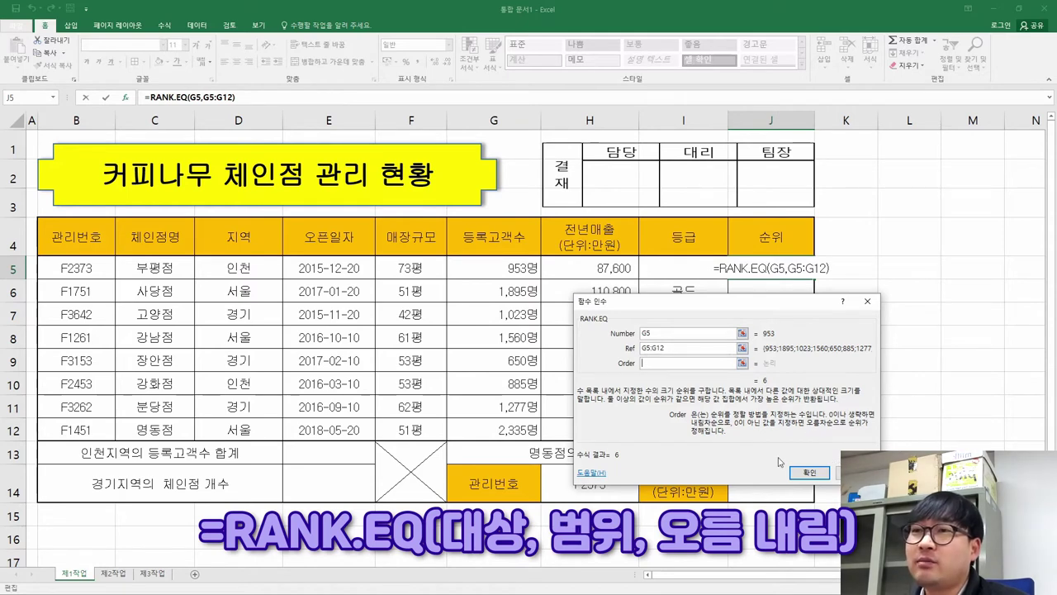
pyautogui.click(810, 471)
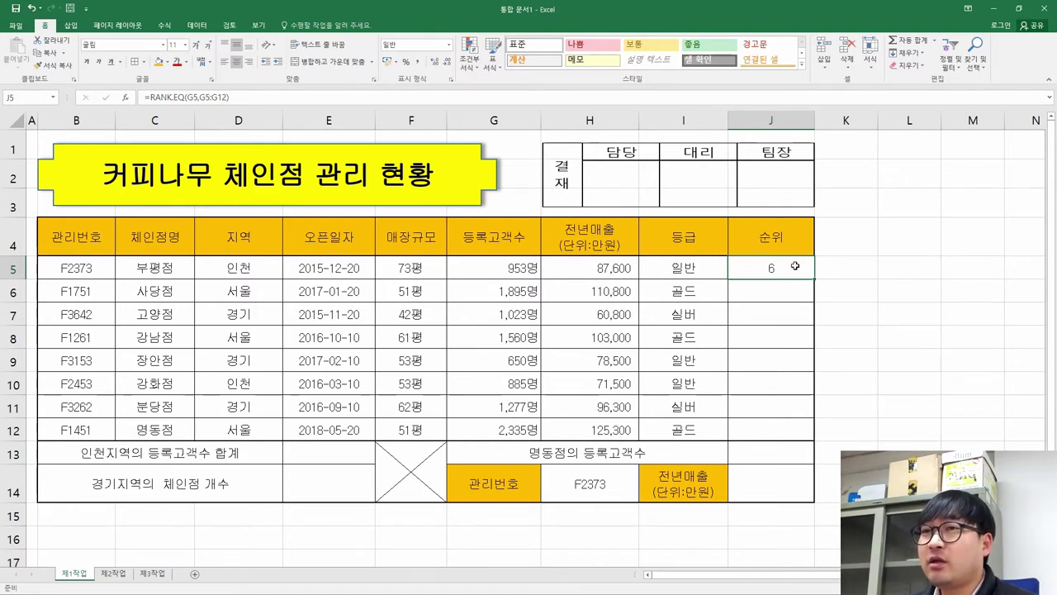
# - Copy the J5 rank formula and paste only the formula into J6:J12, ending copy mode
pyautogui.hotkey('ctrl', 'c')
pyautogui.moveTo(784, 286); pyautogui.dragTo(775, 423)
pyautogui.rightClick(773, 313)
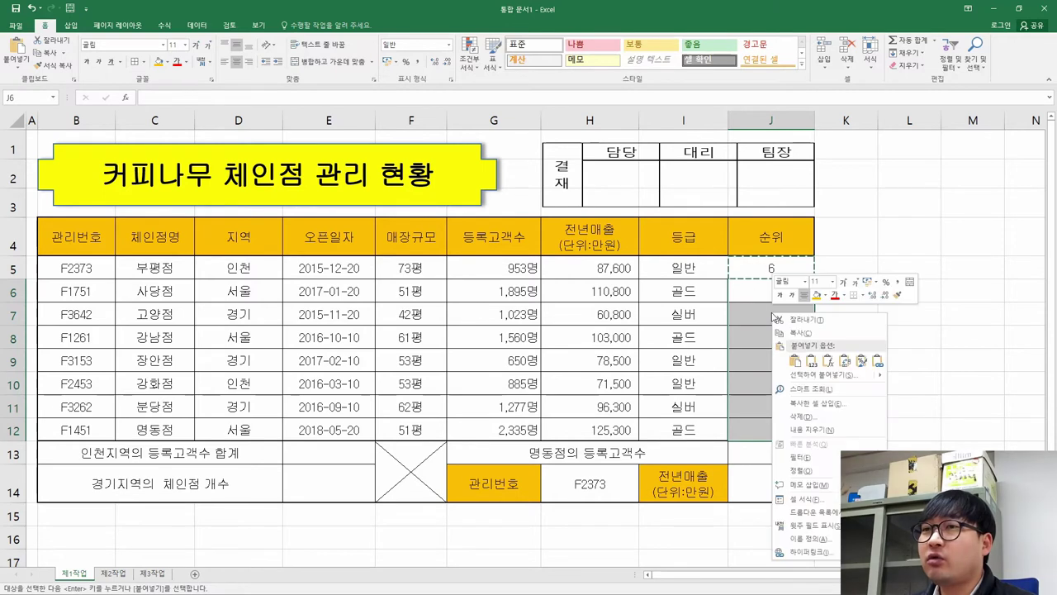
pyautogui.click(829, 360)
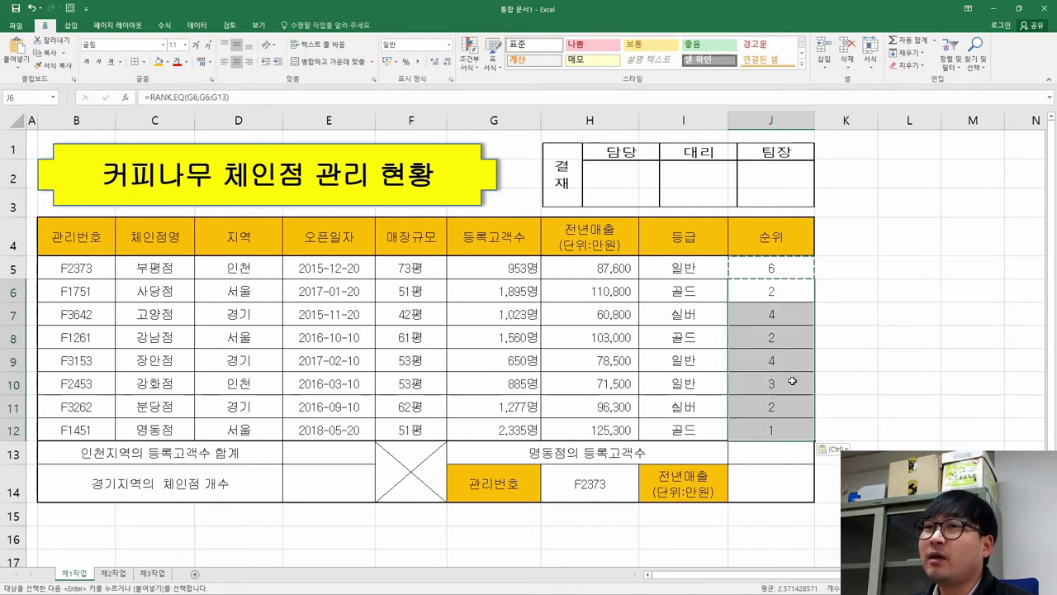
pyautogui.moveTo(803, 318); pyautogui.dragTo(802, 273)
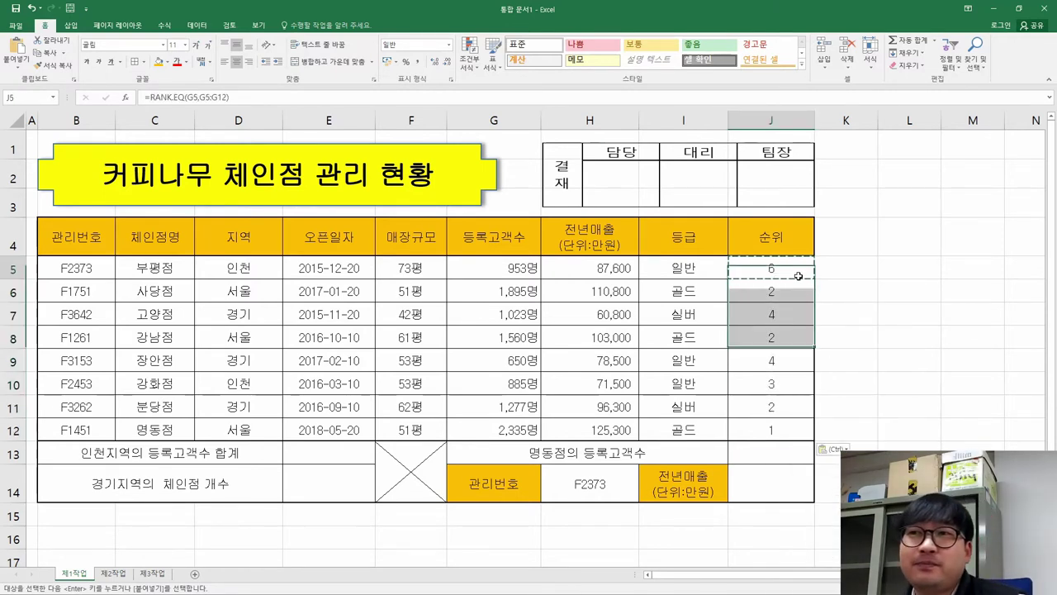
pyautogui.click(802, 273)
pyautogui.press('Escape')
# - Examine the 순위 formulas' reference ranges and compare the ranks with the 등록고객수 values, including the cells referenced by J5
pyautogui.click(799, 305)
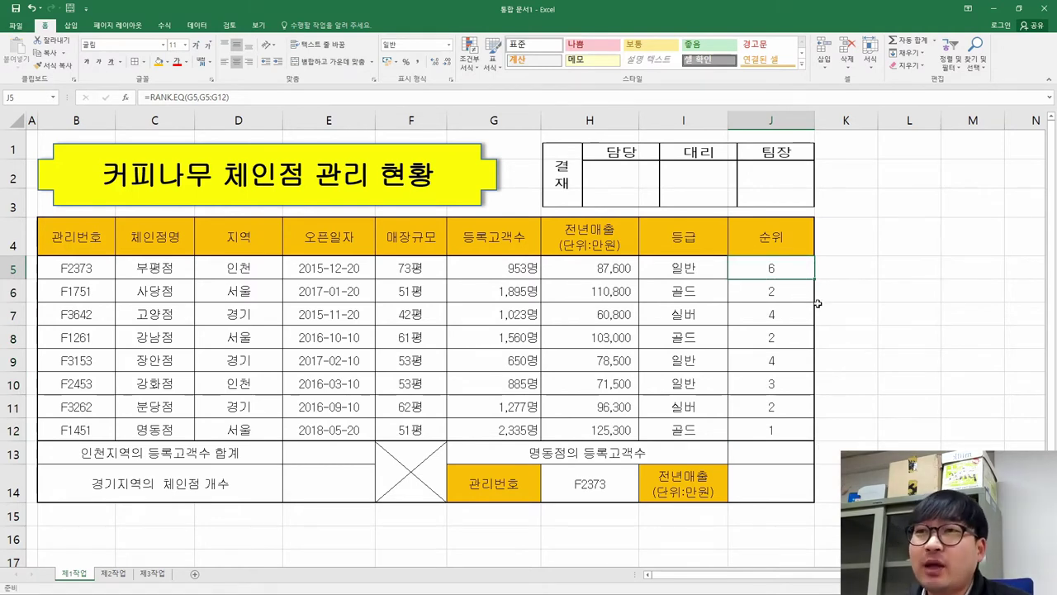
pyautogui.click(786, 363)
pyautogui.click(780, 342)
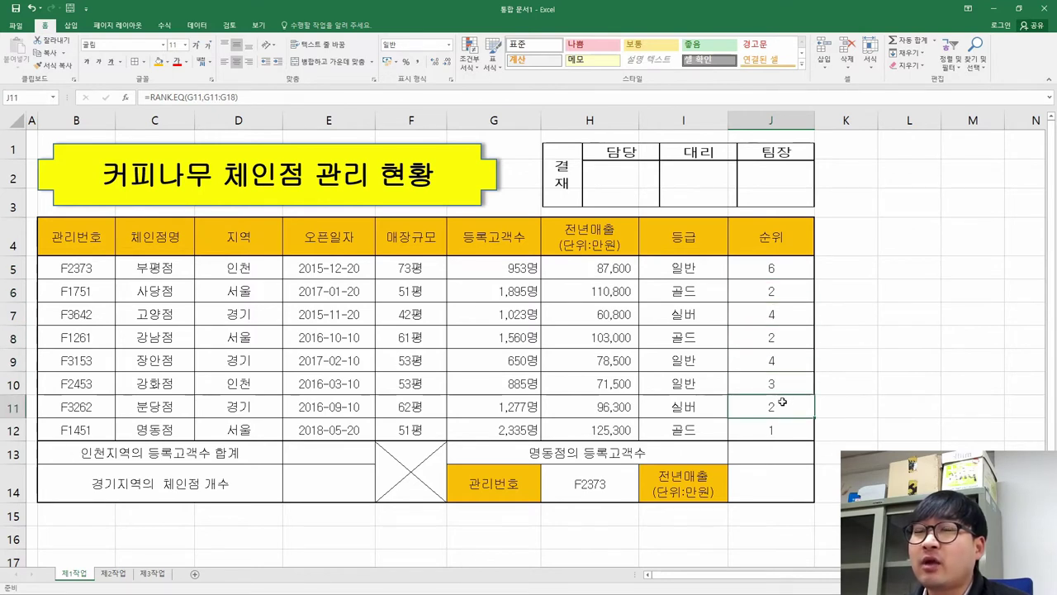
pyautogui.click(784, 317)
pyautogui.moveTo(776, 314); pyautogui.dragTo(824, 380)
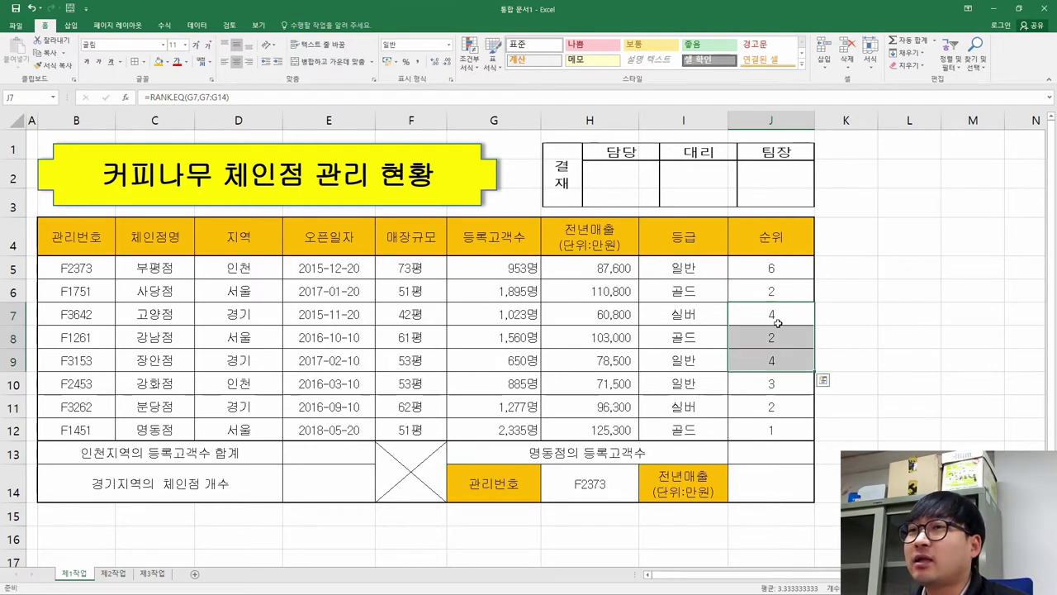
pyautogui.click(530, 315)
pyautogui.click(522, 362)
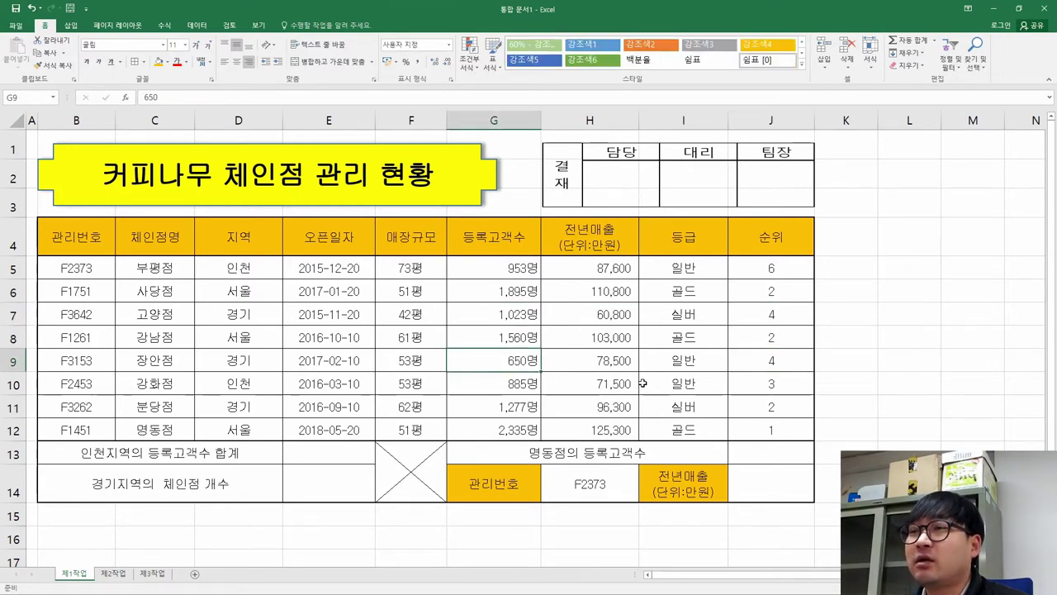
pyautogui.click(737, 354)
pyautogui.click(772, 271)
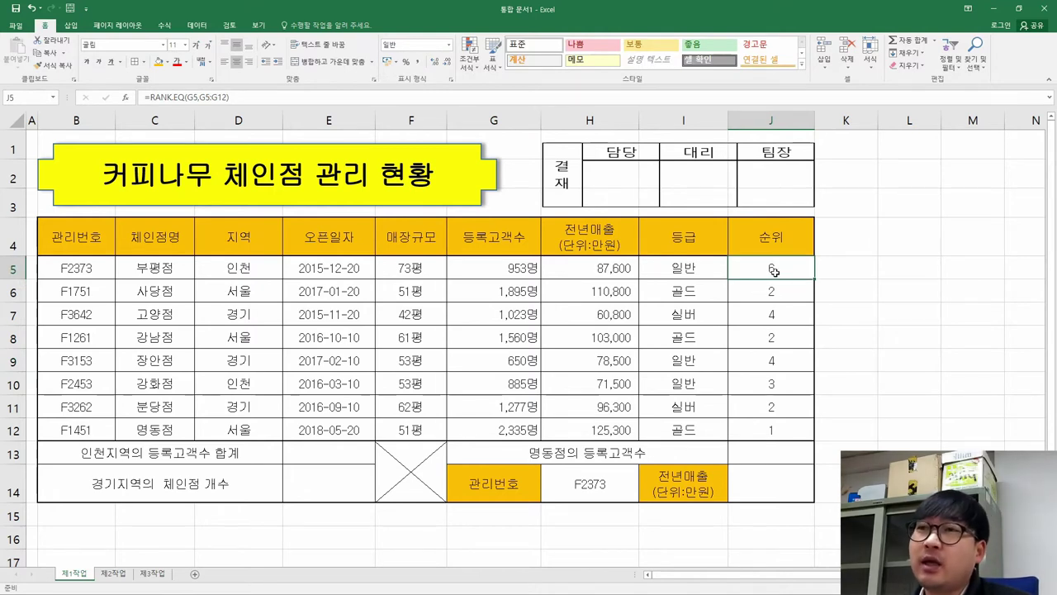
pyautogui.doubleClick(774, 271)
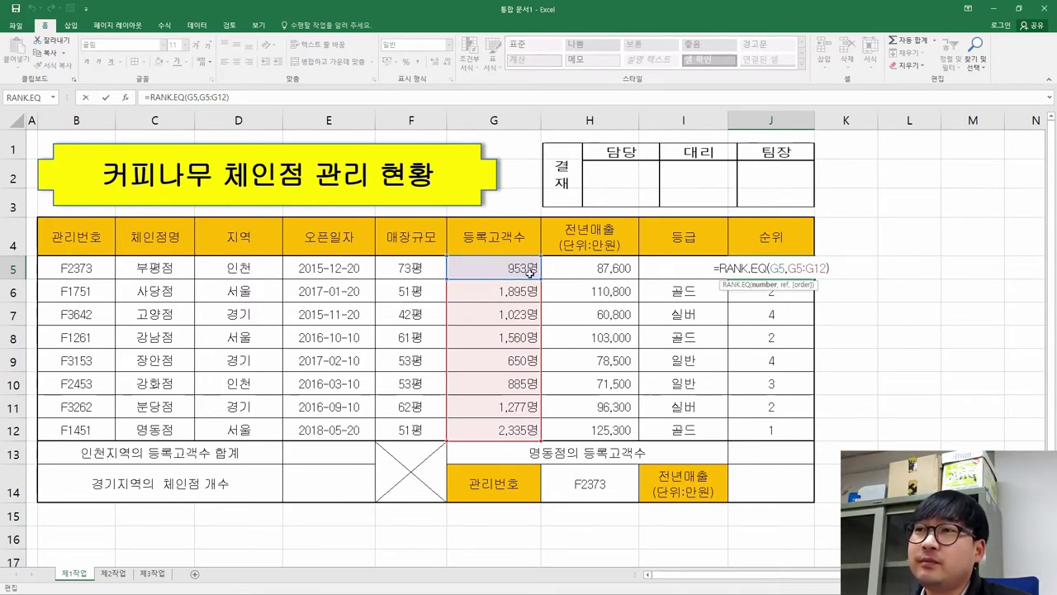
pyautogui.press('Return')
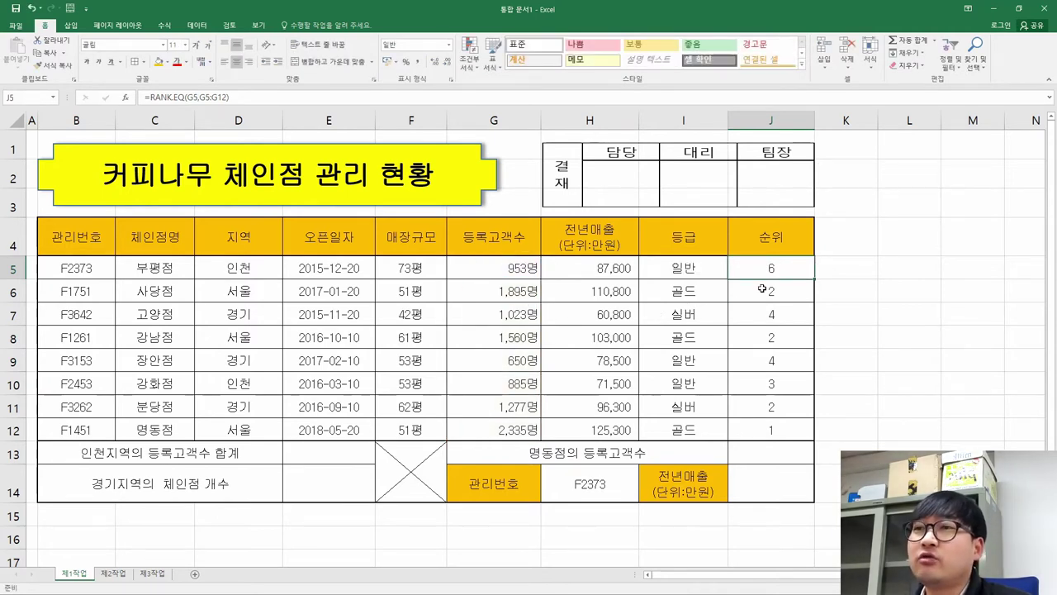
# - Check the rank formula in J6, and examine which 관리번호 cell the CHOOSE formulas in I5, I6 and I7 of the 등급 column reference
pyautogui.doubleClick(764, 291)
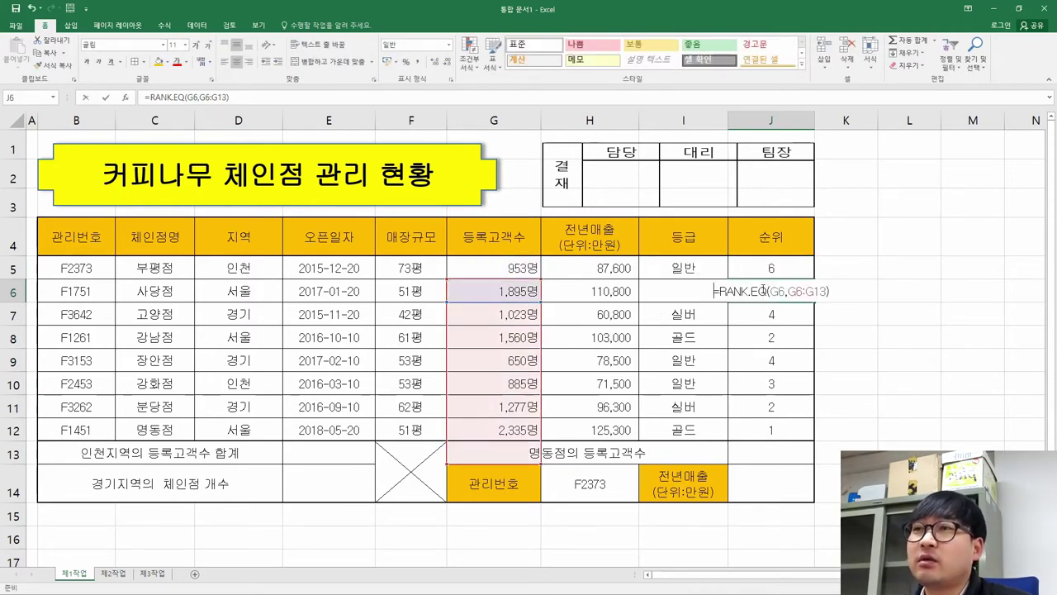
pyautogui.click(692, 269)
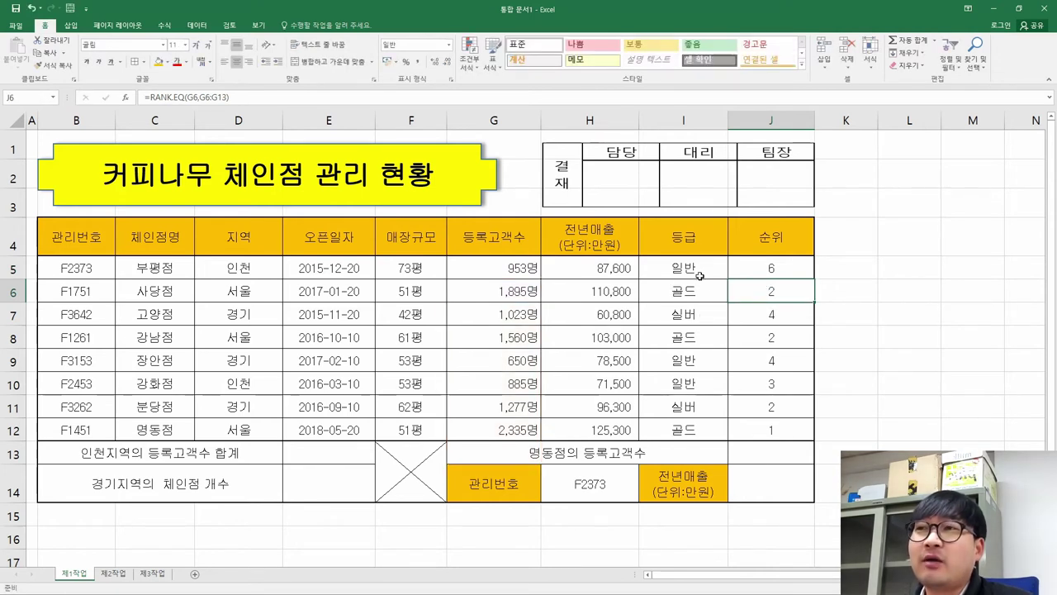
pyautogui.doubleClick(682, 266)
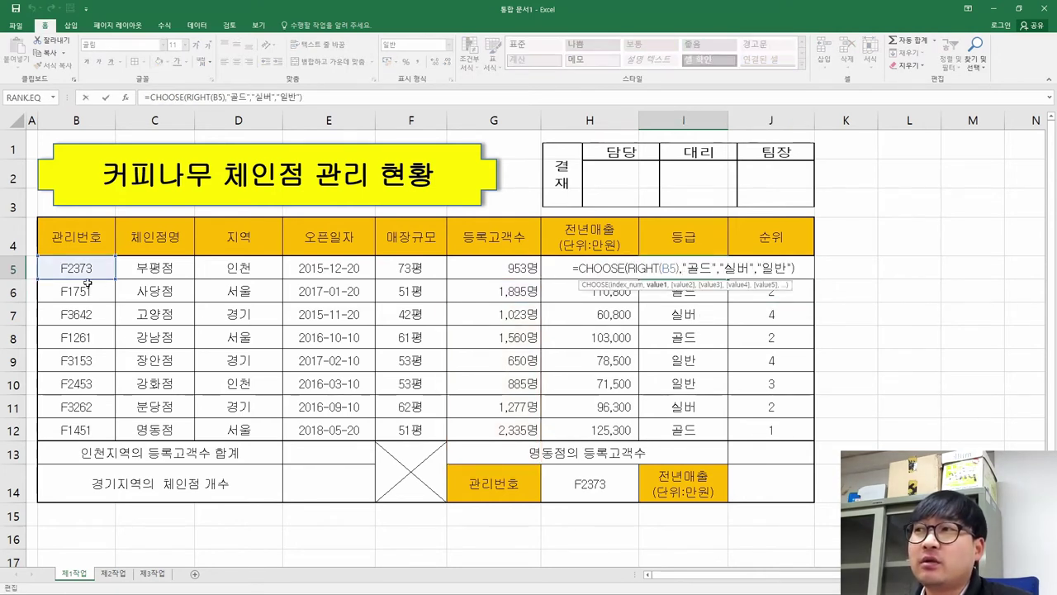
pyautogui.click(653, 296)
pyautogui.doubleClick(654, 297)
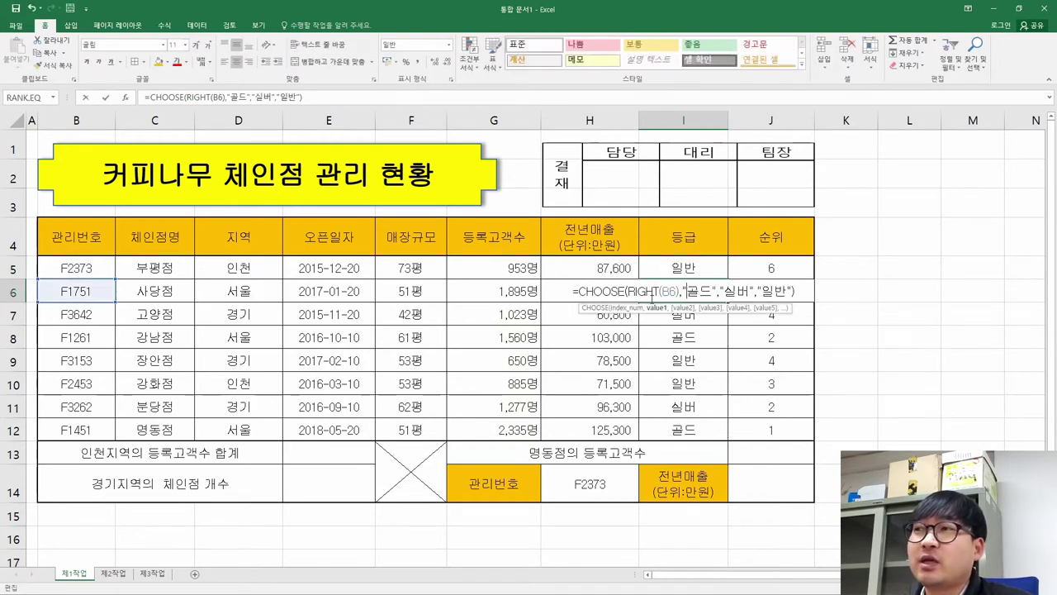
pyautogui.click(681, 313)
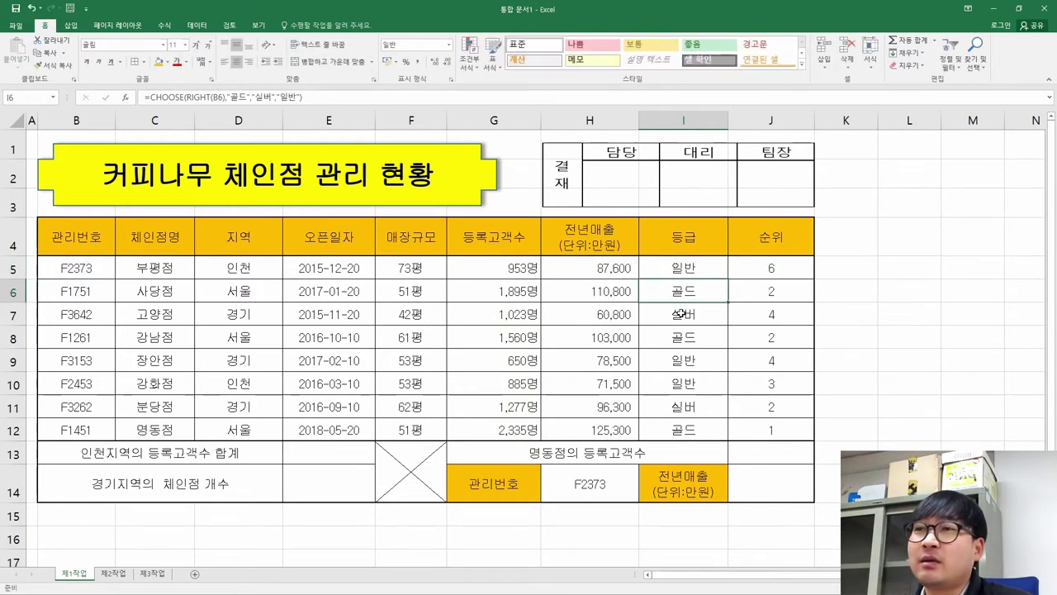
pyautogui.doubleClick(680, 313)
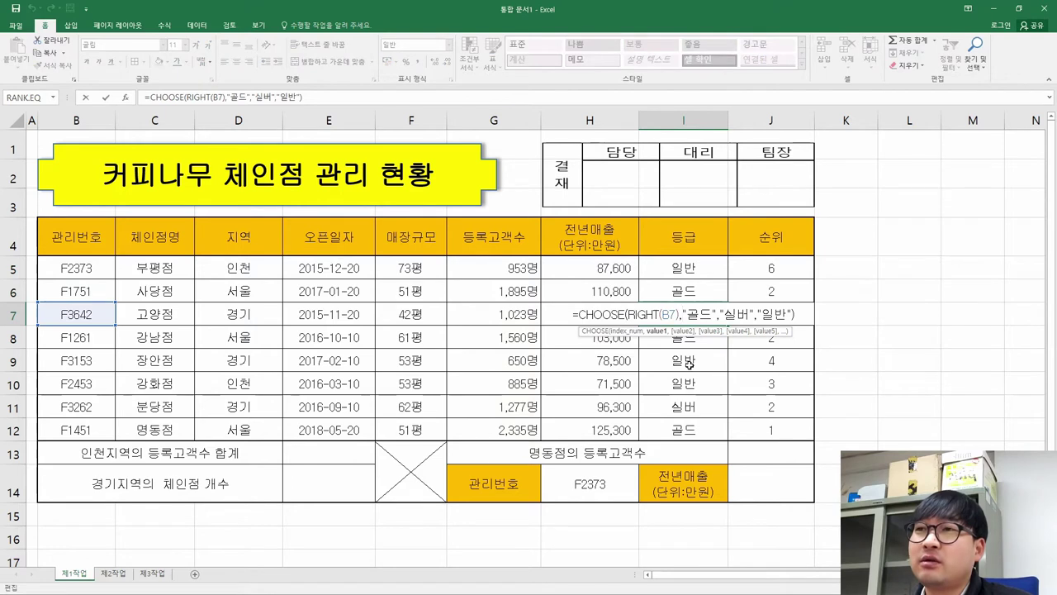
pyautogui.hotkey('ctrl', 'Return')
# - Compare the Number and Ref references of the RANK.EQ formulas in J5, J6 and J7 of the 순위 column
pyautogui.click(782, 269)
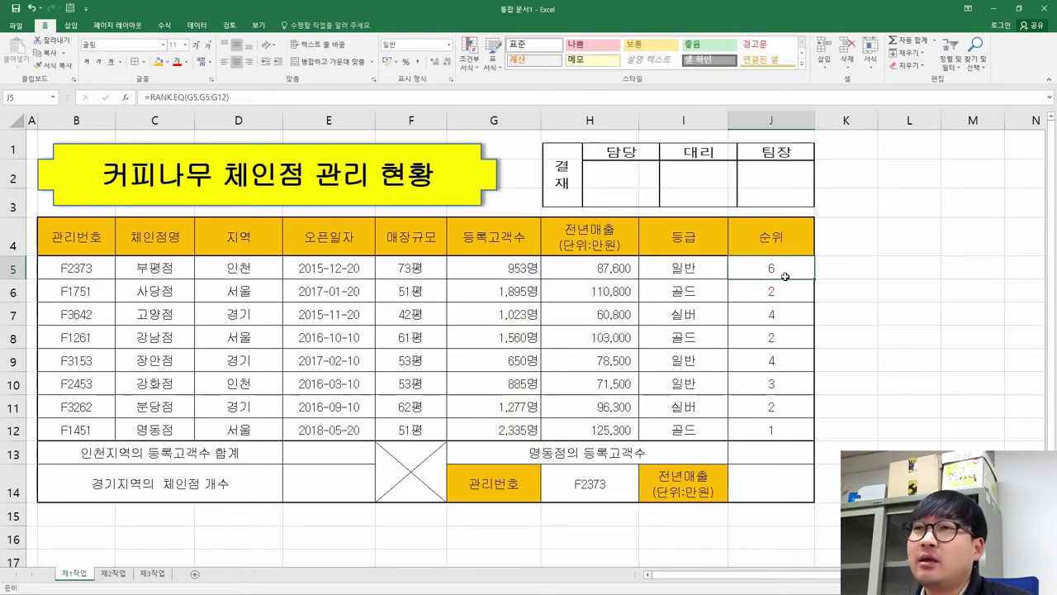
pyautogui.doubleClick(782, 269)
pyautogui.doubleClick(789, 291)
pyautogui.click(787, 315)
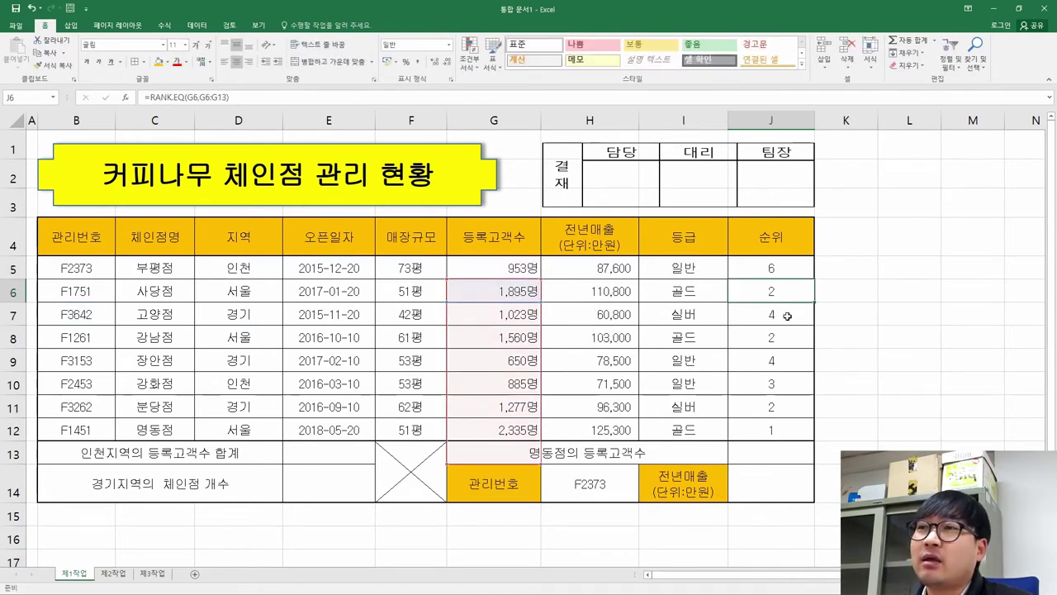
pyautogui.doubleClick(787, 315)
pyautogui.hotkey('ctrl', 'Return')
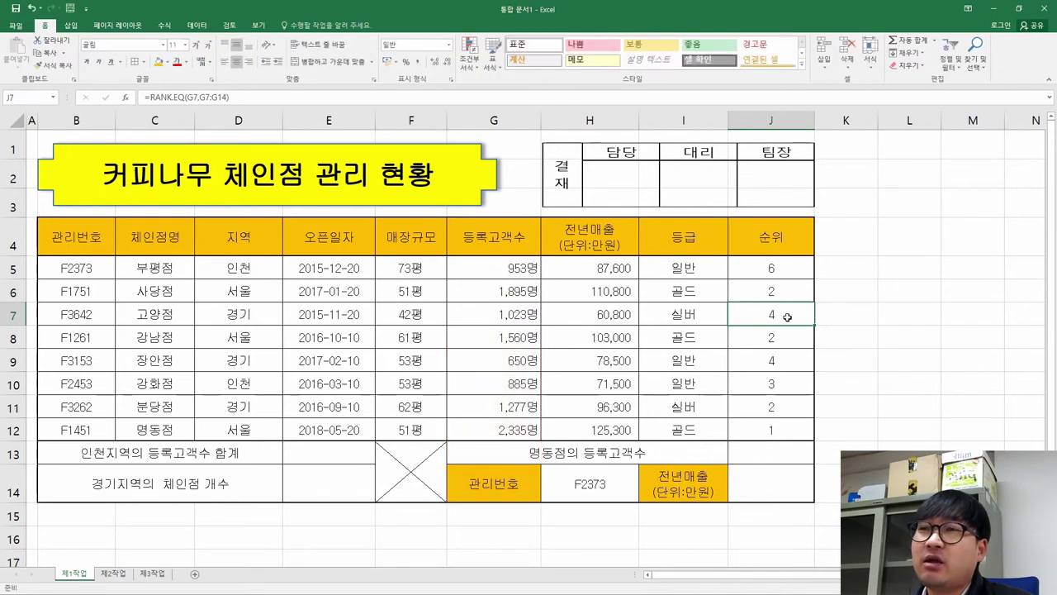
pyautogui.click(780, 271)
pyautogui.doubleClick(782, 272)
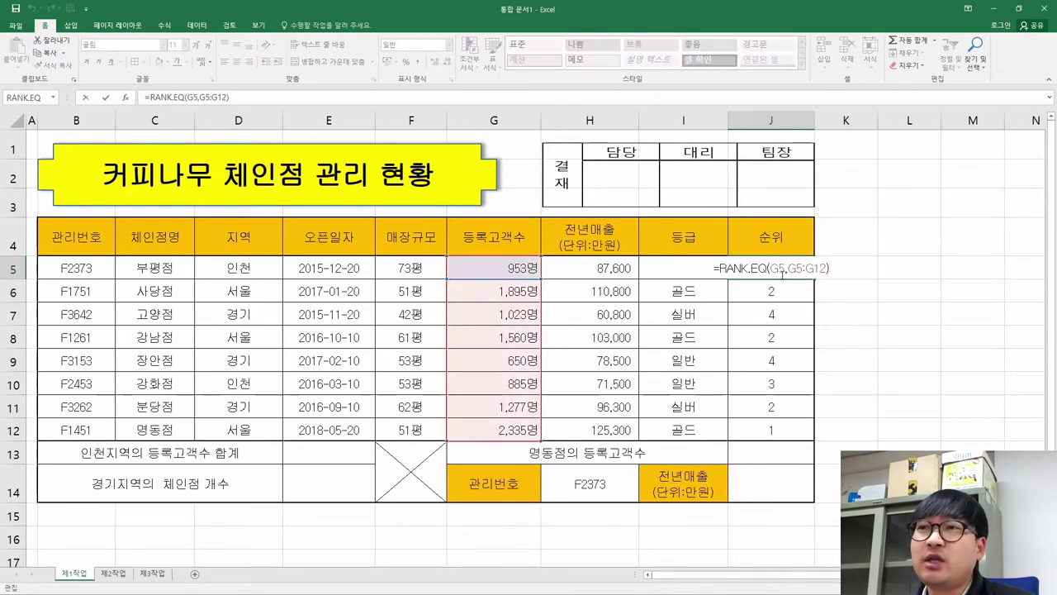
pyautogui.hotkey('ctrl', 'Return')
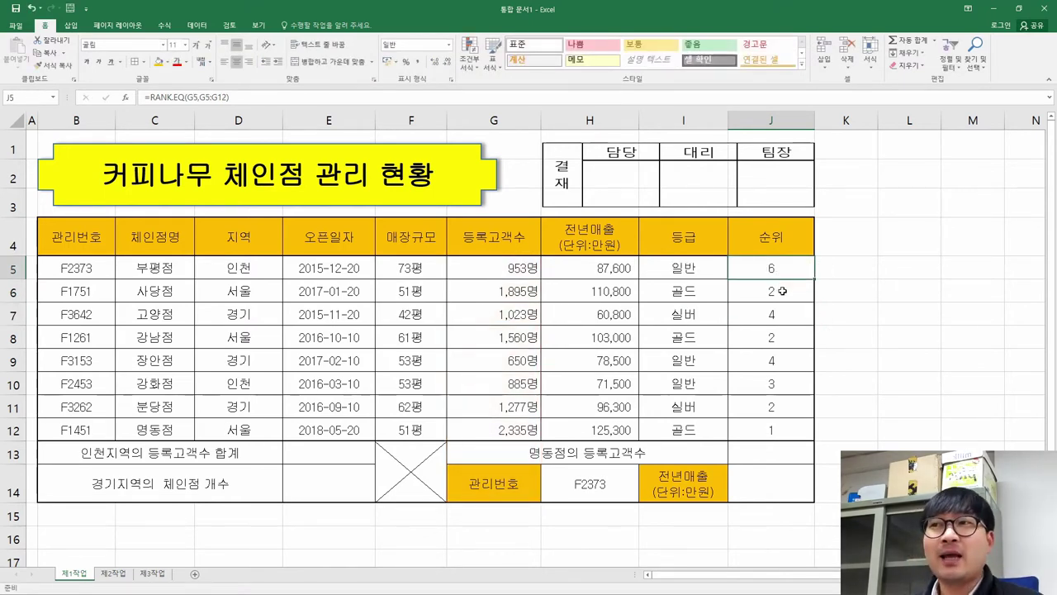
pyautogui.click(782, 291)
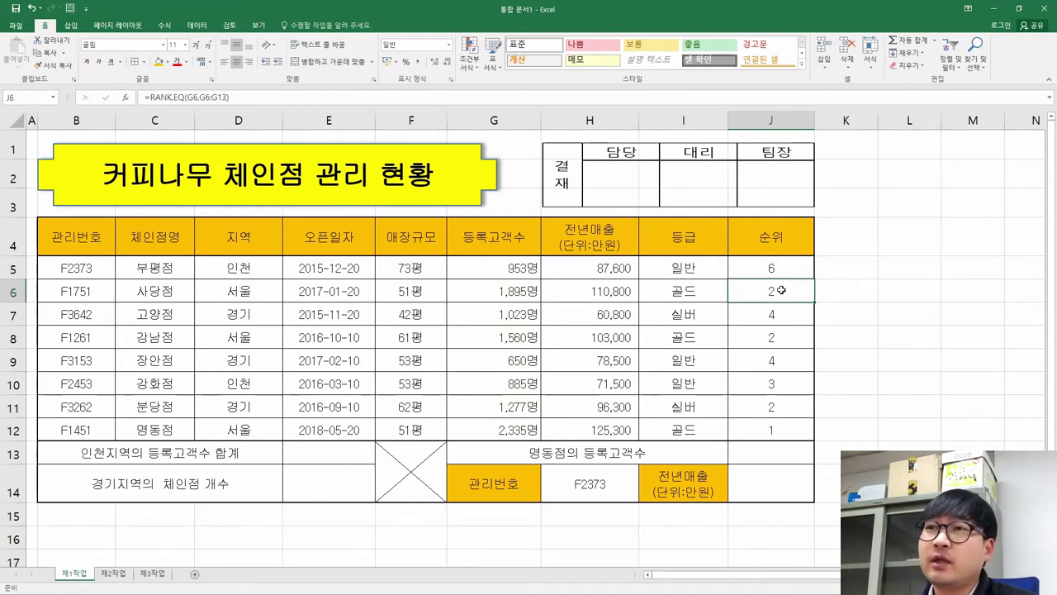
pyautogui.doubleClick(781, 269)
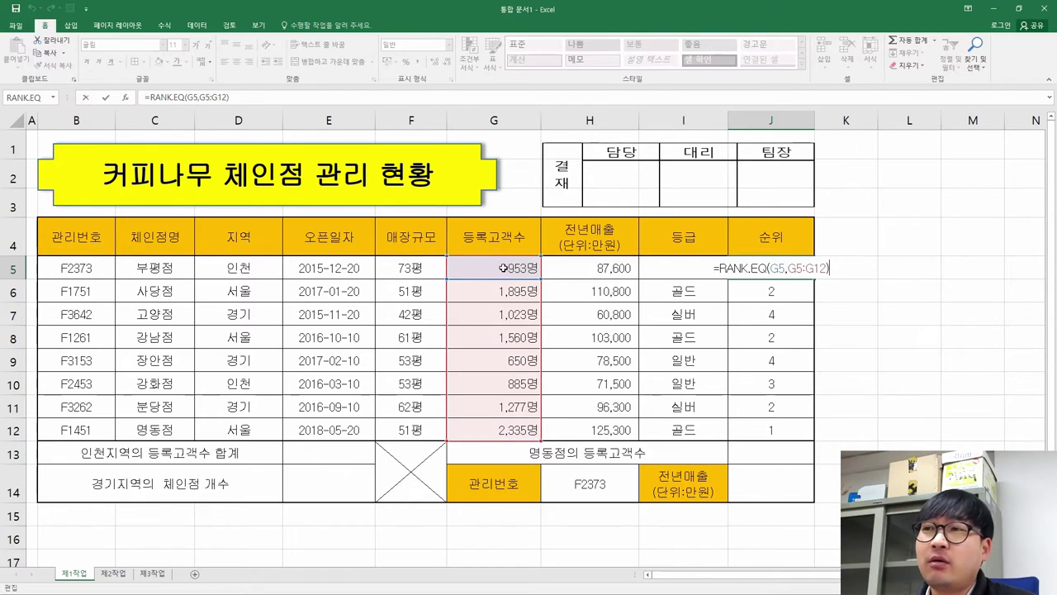
pyautogui.click(838, 276)
pyautogui.click(783, 296)
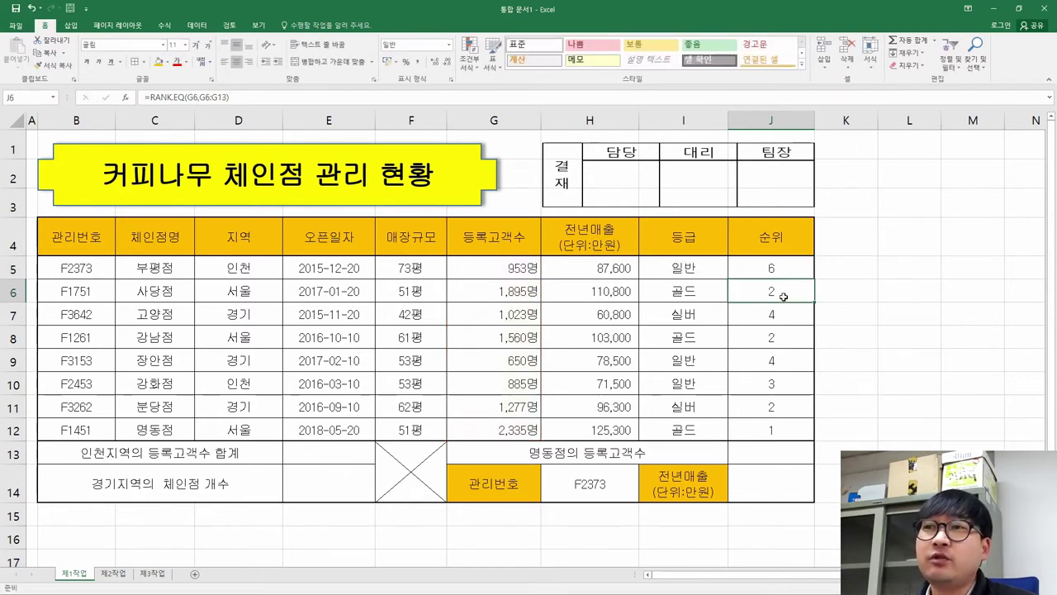
# - Move the Ref range of the J6 rank formula to G5:G12 and try the same range correction in J7
pyautogui.doubleClick(783, 296)
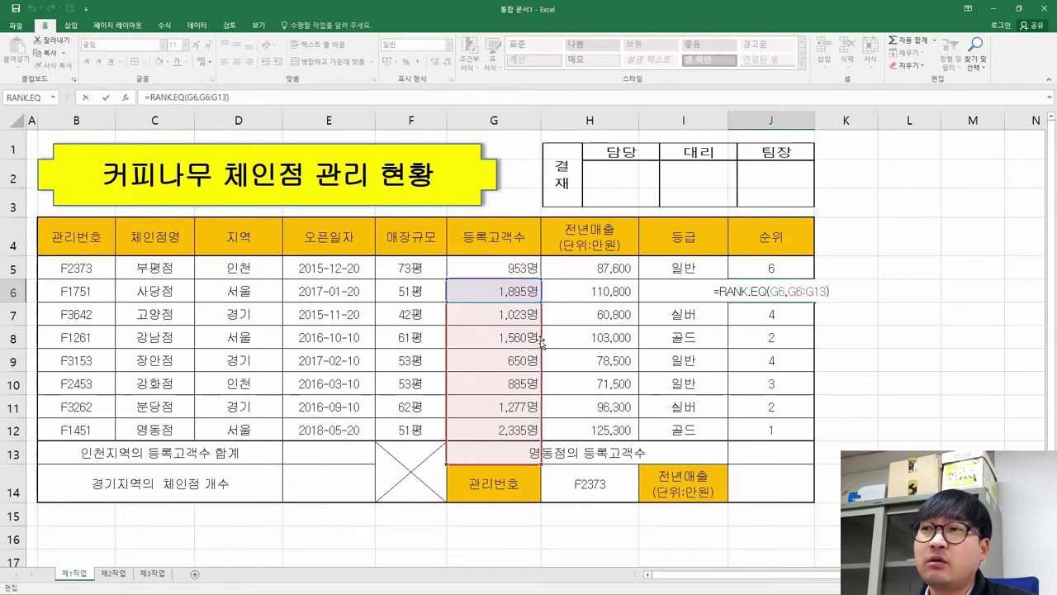
pyautogui.moveTo(542, 342); pyautogui.dragTo(525, 317)
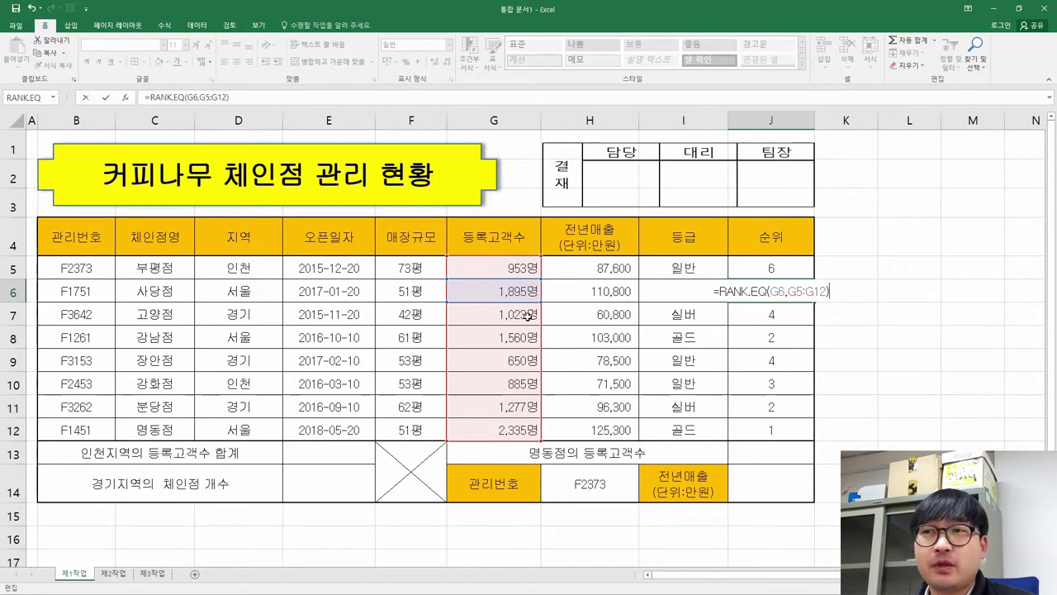
pyautogui.press('Return')
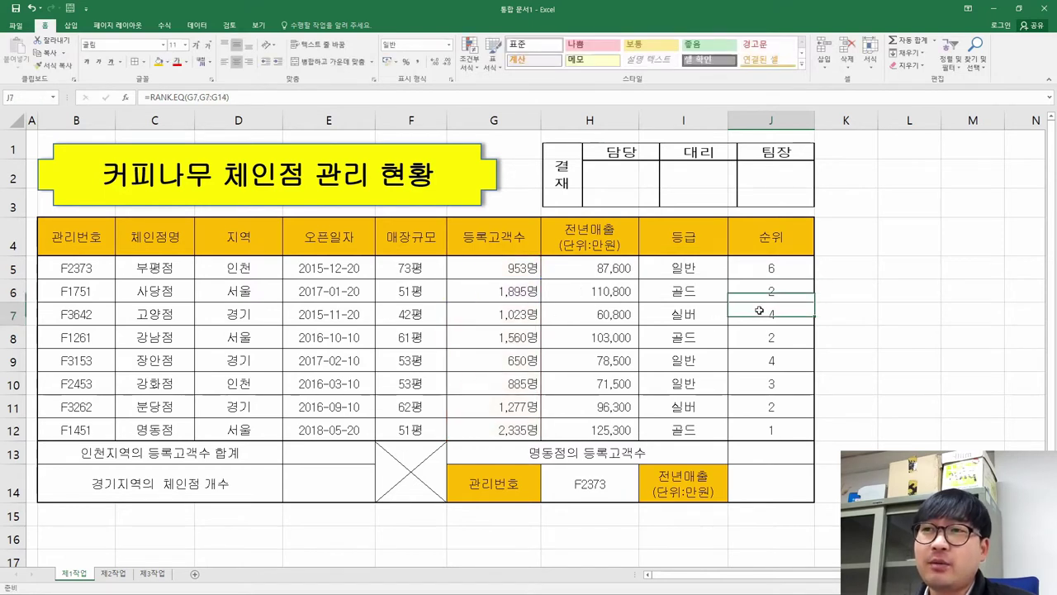
pyautogui.press('F2')
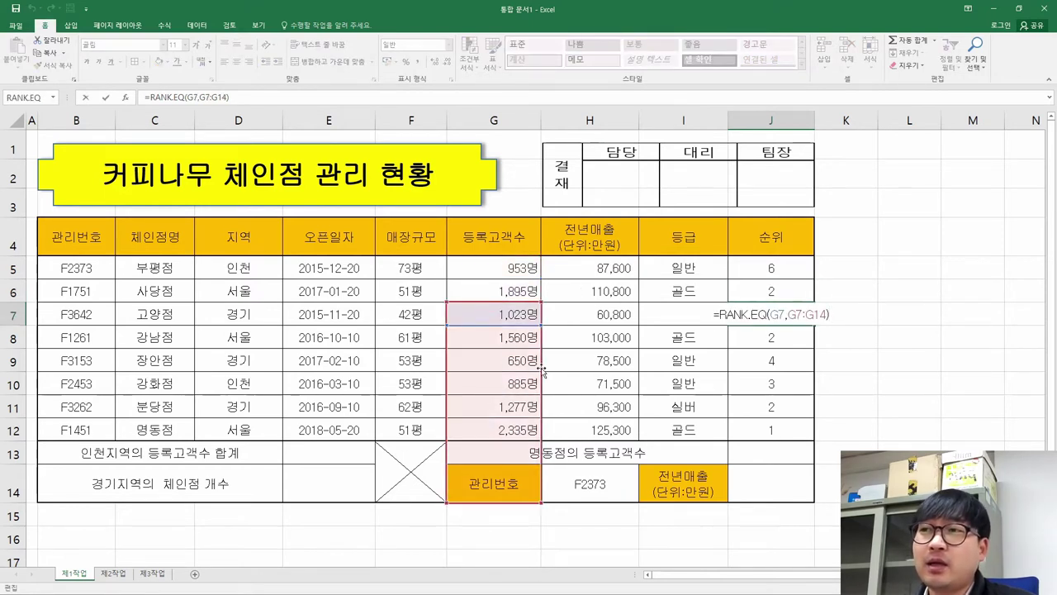
pyautogui.moveTo(543, 369); pyautogui.dragTo(529, 324)
pyautogui.hotkey('ctrl', 'Return')
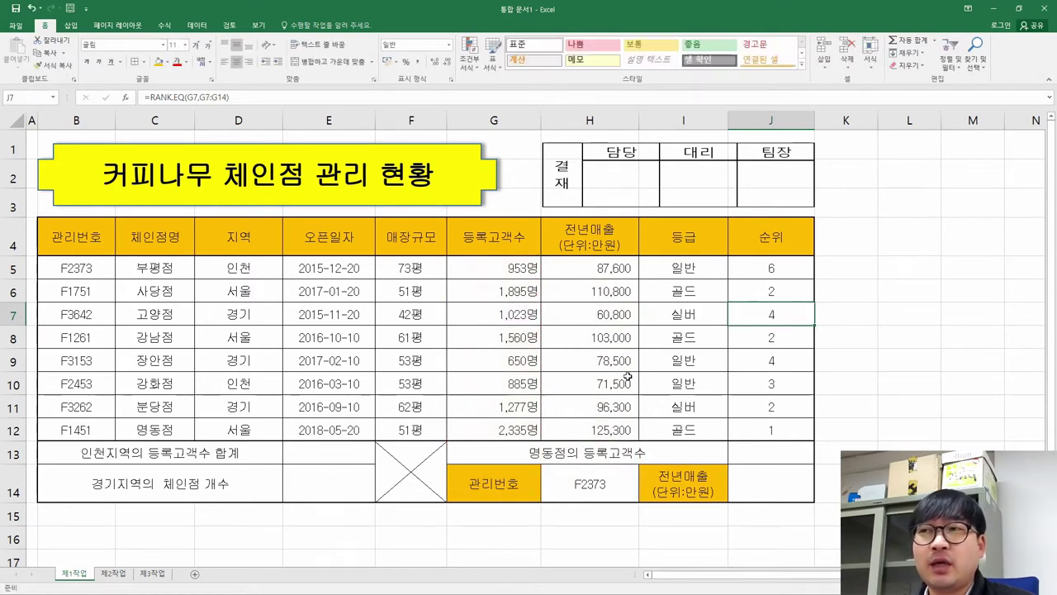
# - Clear the rank formulas from J6:J12, keeping only the J5 formula
pyautogui.click(787, 274)
pyautogui.click(785, 295)
pyautogui.keyDown('shift'); pyautogui.click(780, 429); pyautogui.keyUp('shift')
pyautogui.press('Delete')
pyautogui.click(783, 291)
# - Reopen the RANK.EQ arguments of J5 and try to make Ref absolute as $G$5:$G$12, with Number kept relative as G5
pyautogui.click(798, 264)
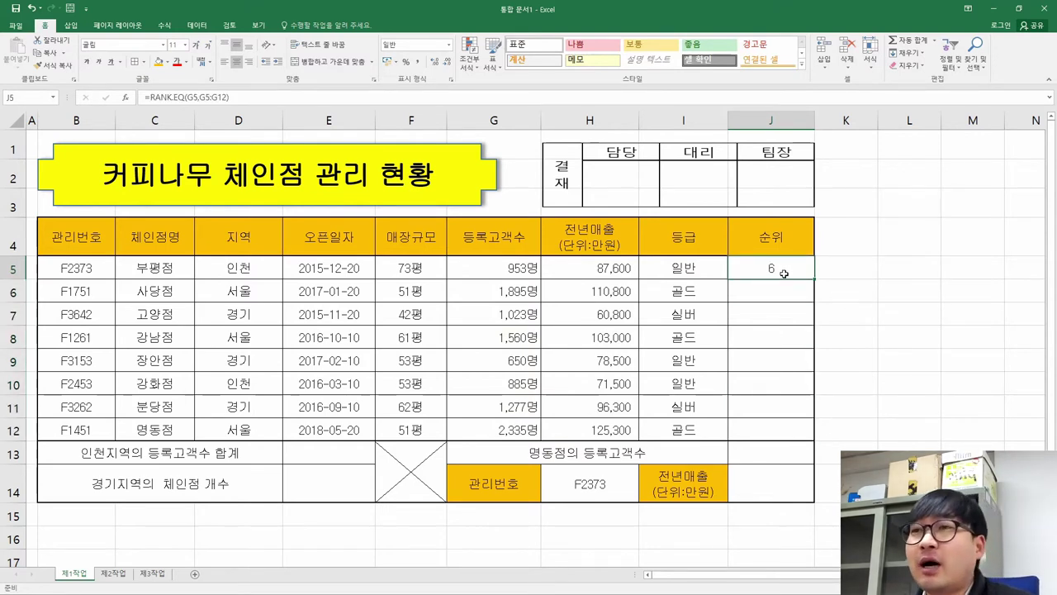
pyautogui.click(124, 97)
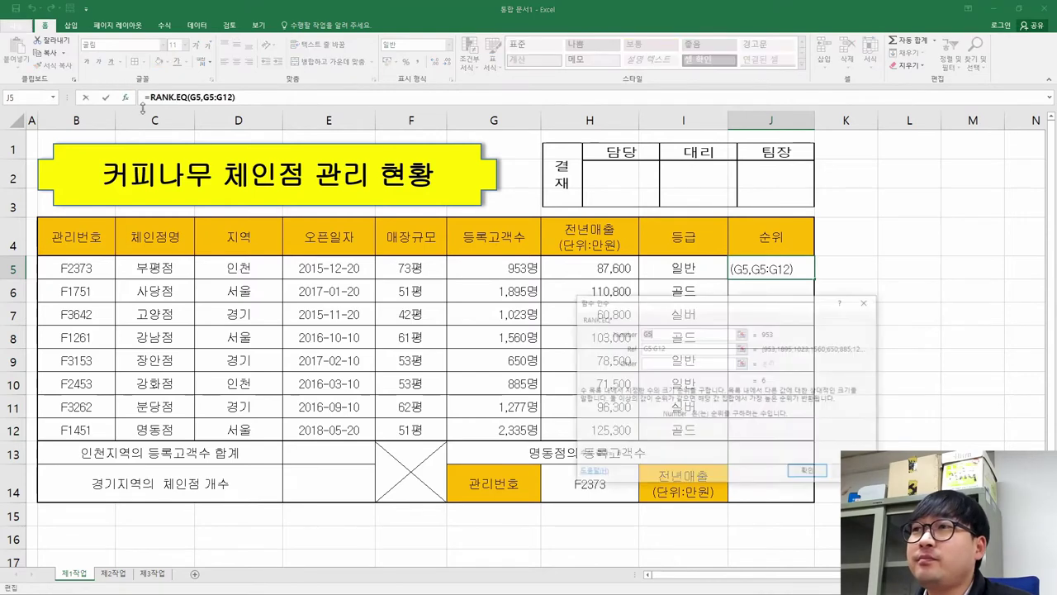
pyautogui.moveTo(695, 304)
pyautogui.mouseDown()
pyautogui.moveTo(773, 304)
pyautogui.moveTo(684, 298)
pyautogui.mouseUp()
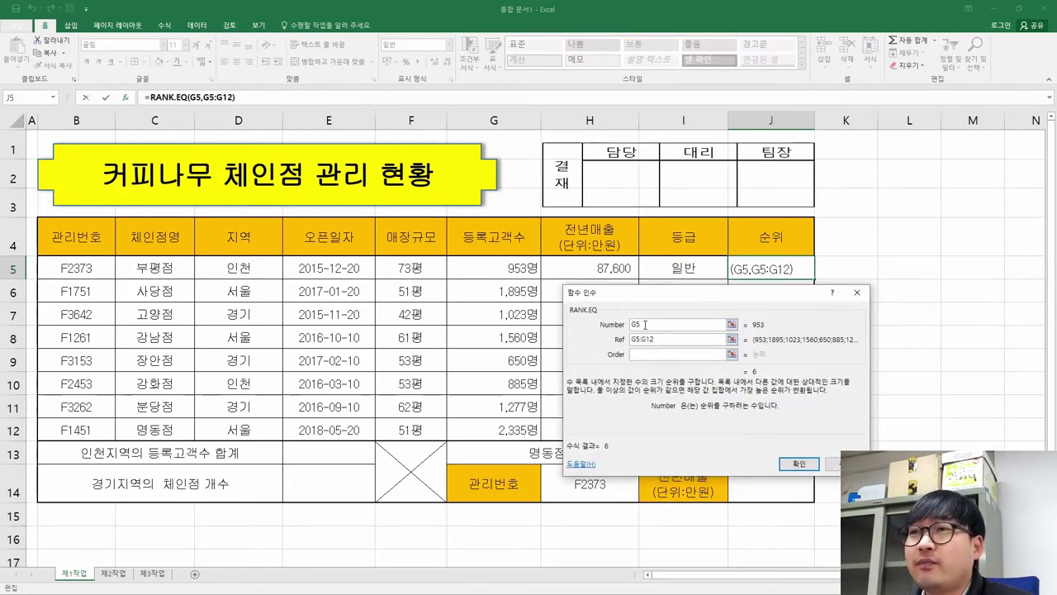
pyautogui.moveTo(661, 327); pyautogui.dragTo(618, 335)
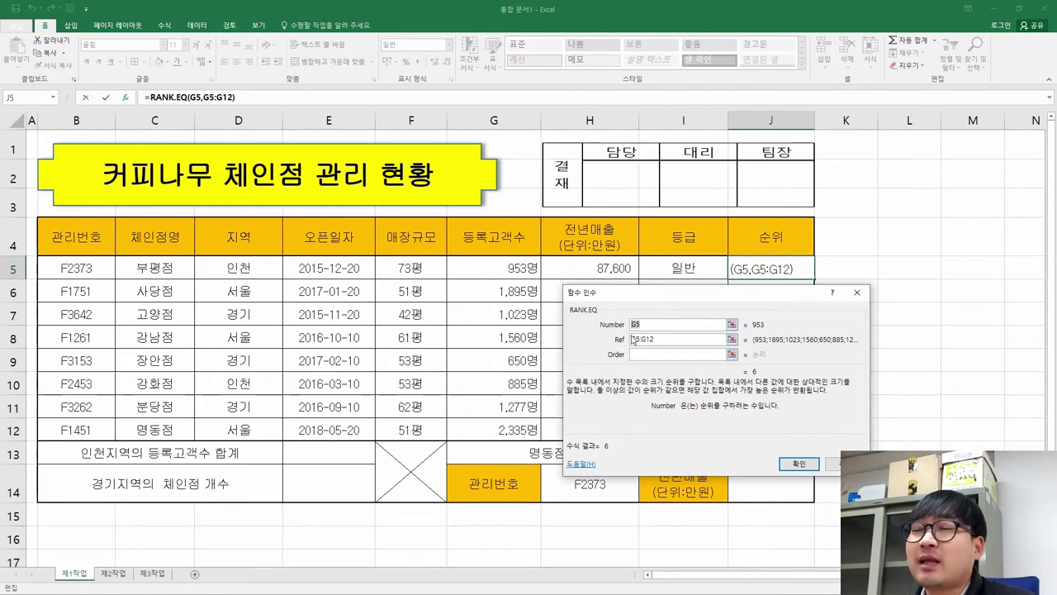
pyautogui.press('Tab')
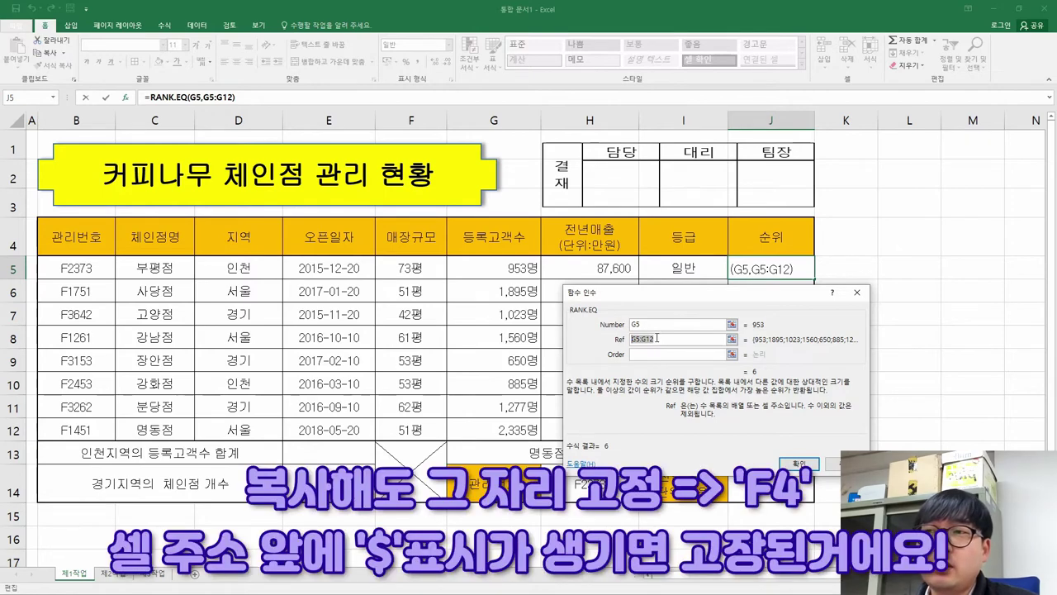
pyautogui.press('F4')
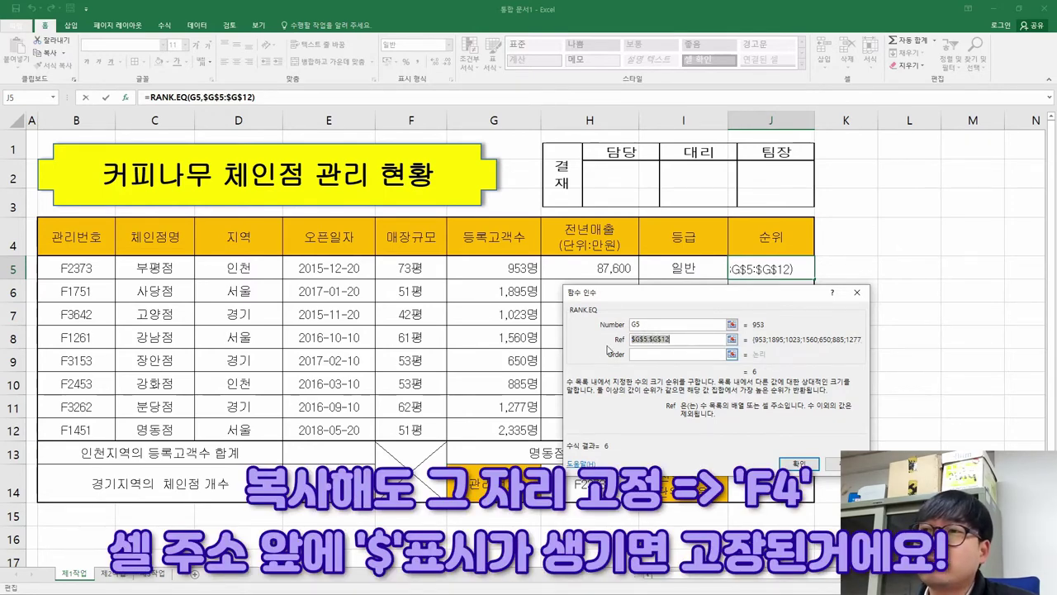
pyautogui.click(694, 341)
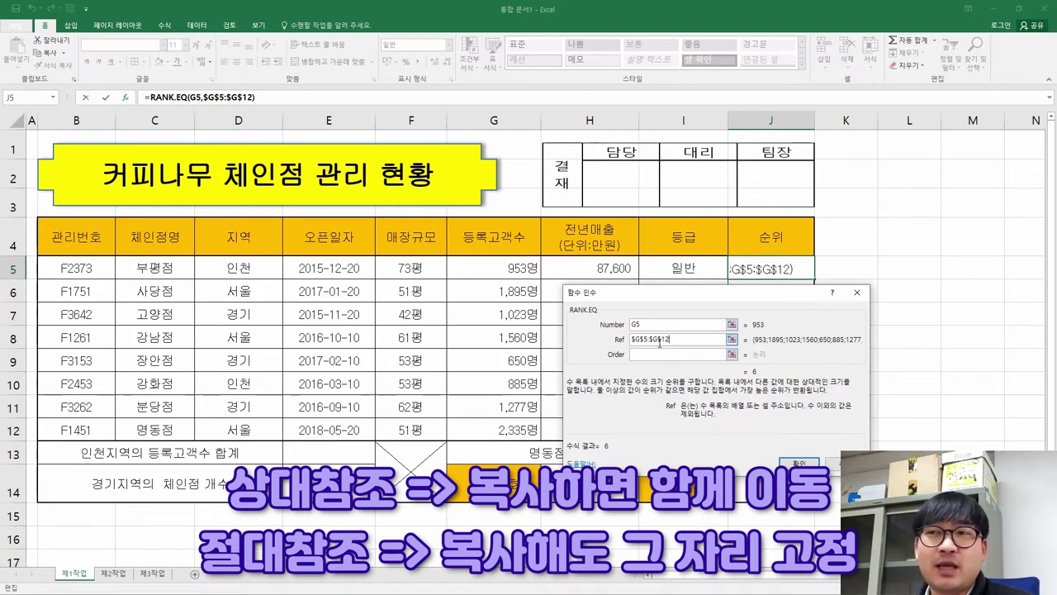
pyautogui.click(649, 325)
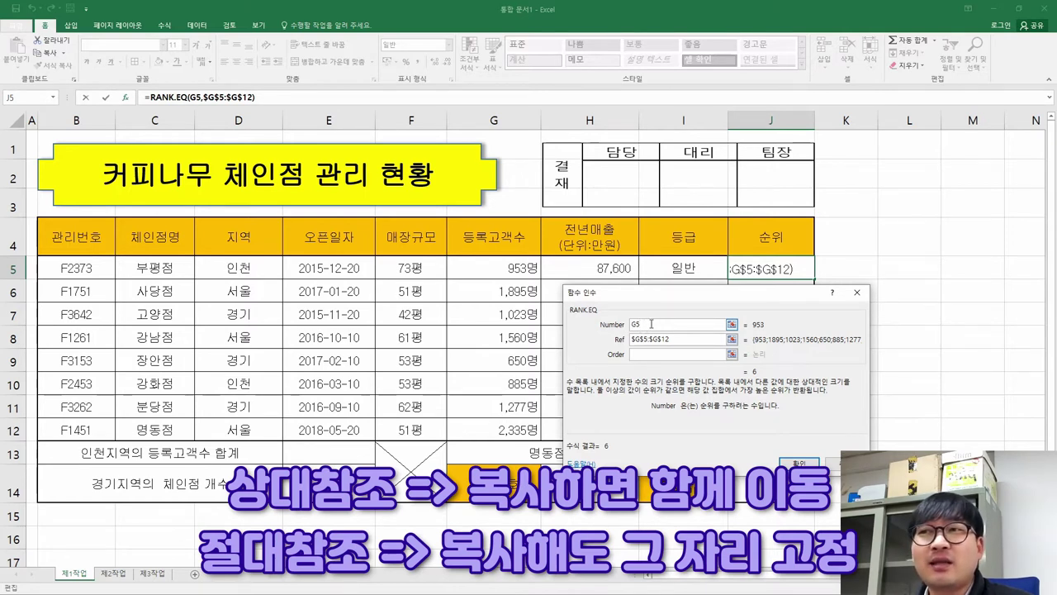
pyautogui.click(660, 341)
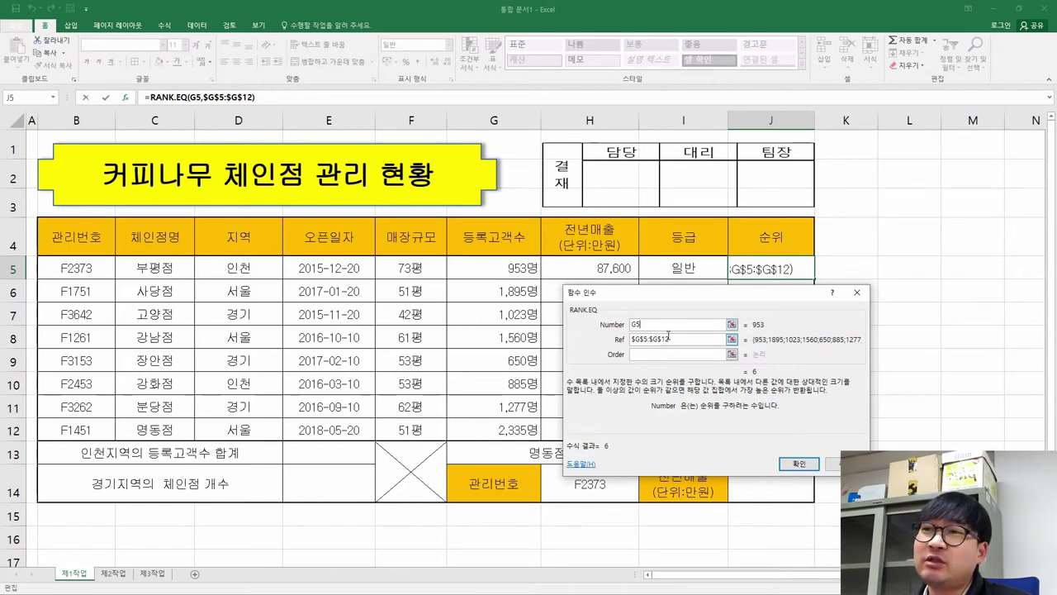
pyautogui.click(666, 325)
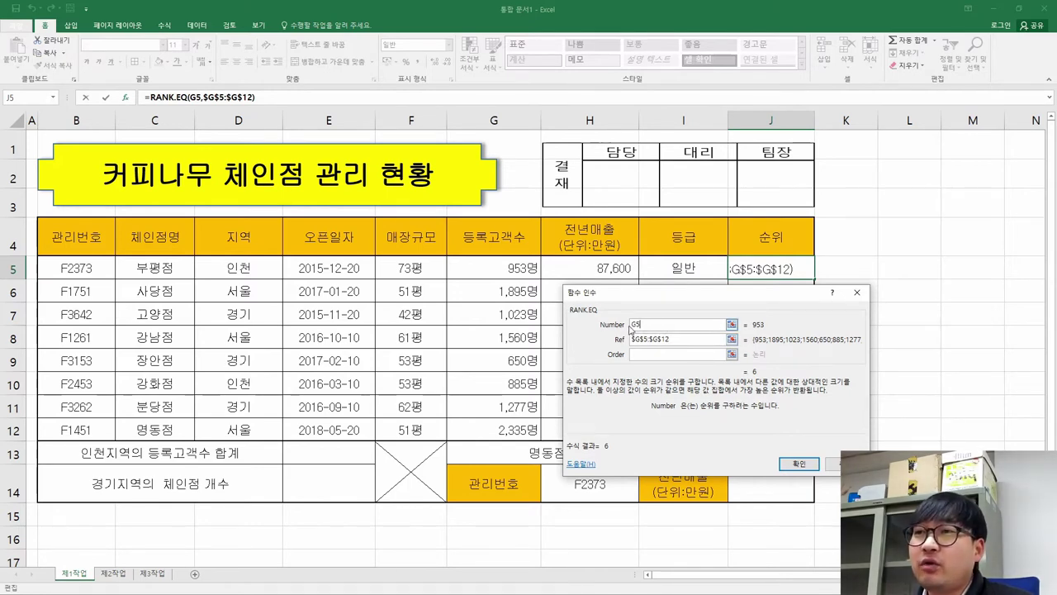
pyautogui.click(660, 340)
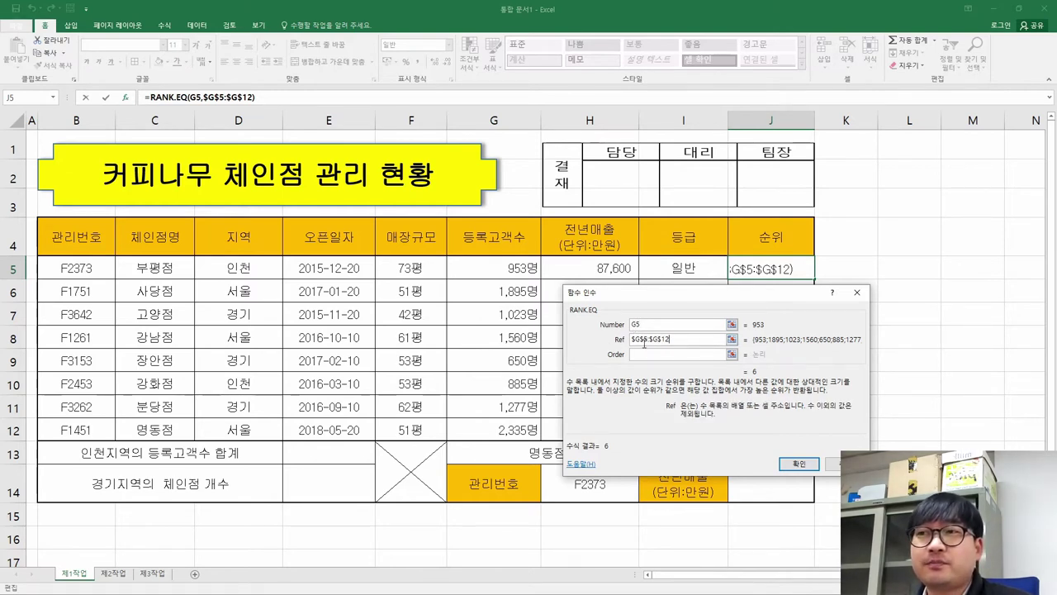
pyautogui.press('Return')
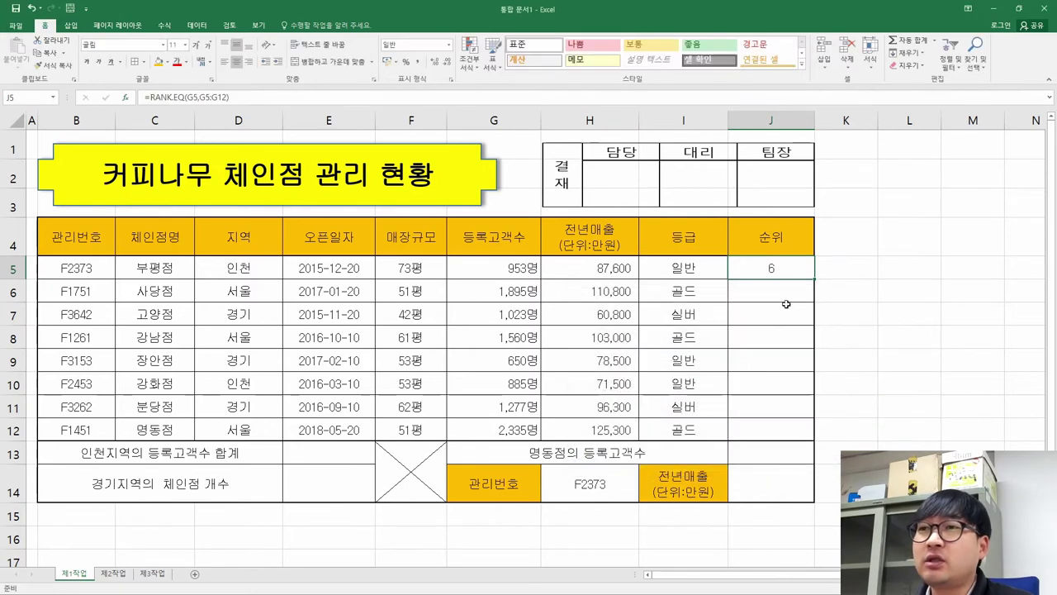
# - Copy the J5 rank formula, paste only the formula into J6:J12, and check the reference range in J6
pyautogui.doubleClick(776, 274)
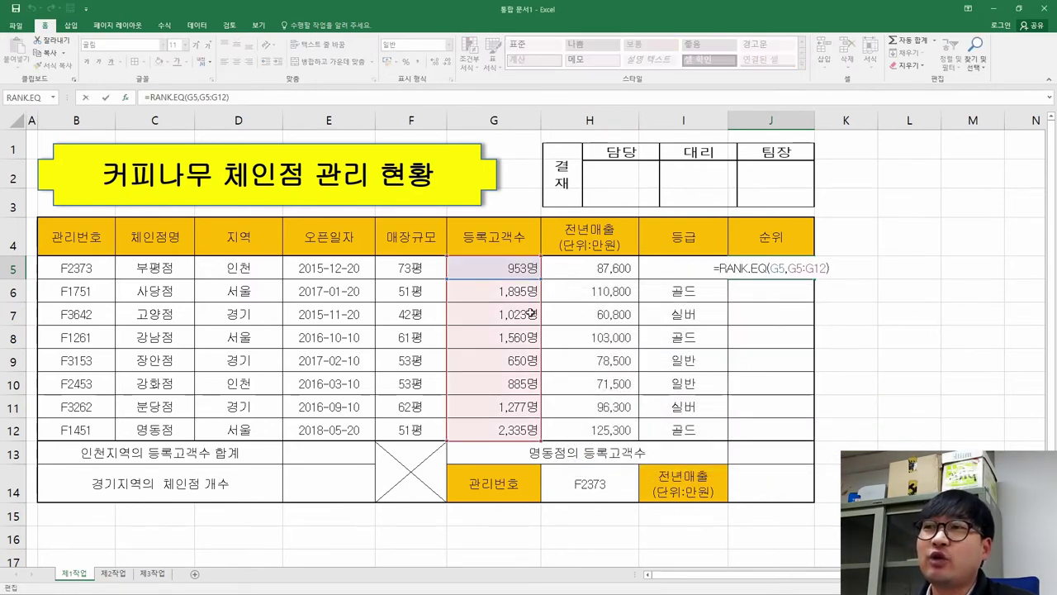
pyautogui.press('Escape')
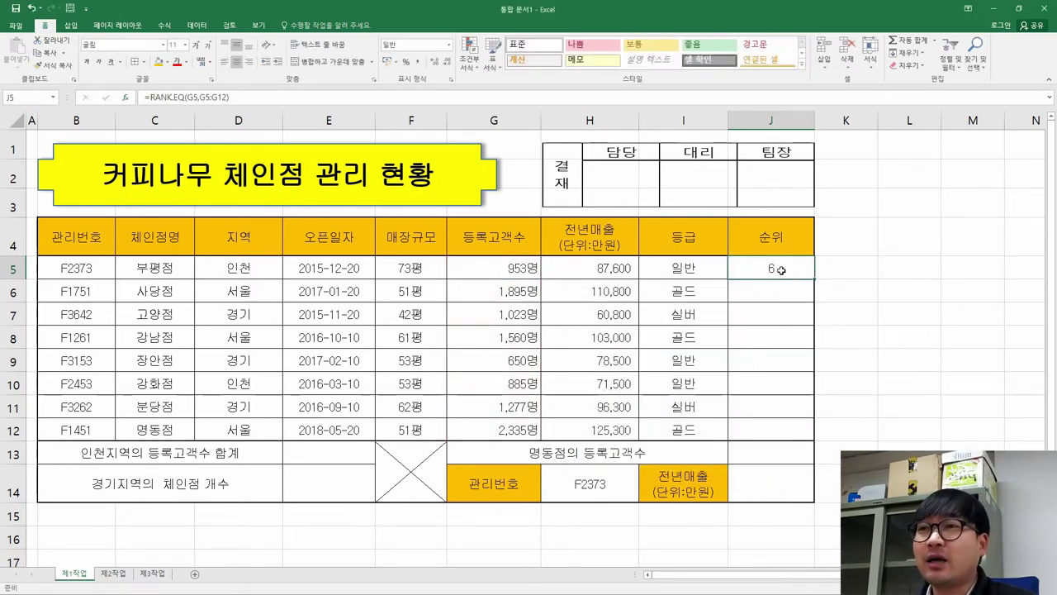
pyautogui.hotkey('ctrl', 'c')
pyautogui.moveTo(779, 287); pyautogui.dragTo(771, 425)
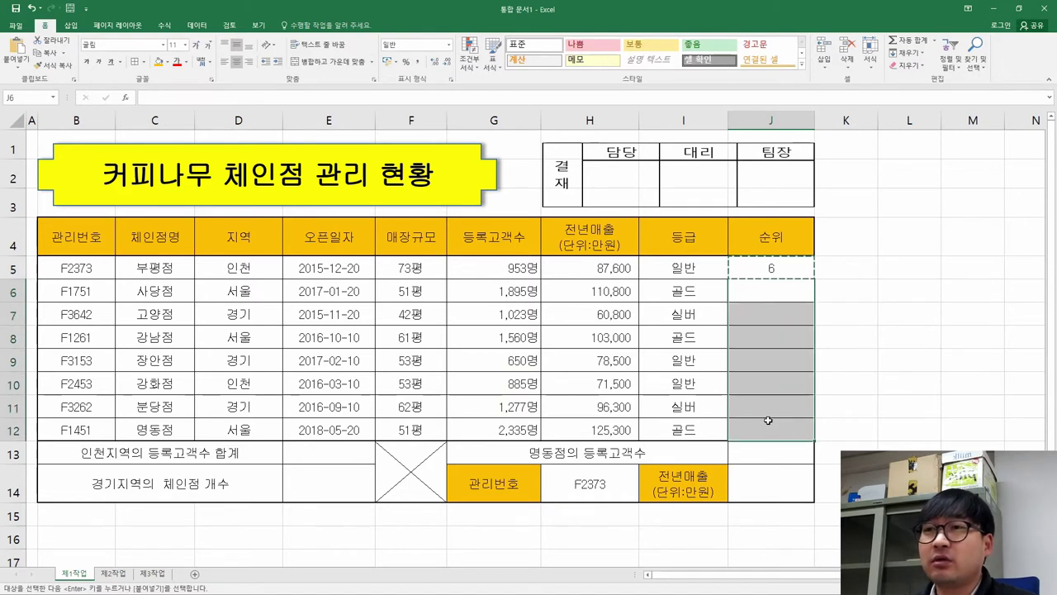
pyautogui.rightClick(761, 397)
pyautogui.click(816, 193)
pyautogui.click(788, 337)
pyautogui.click(786, 294)
pyautogui.doubleClick(785, 294)
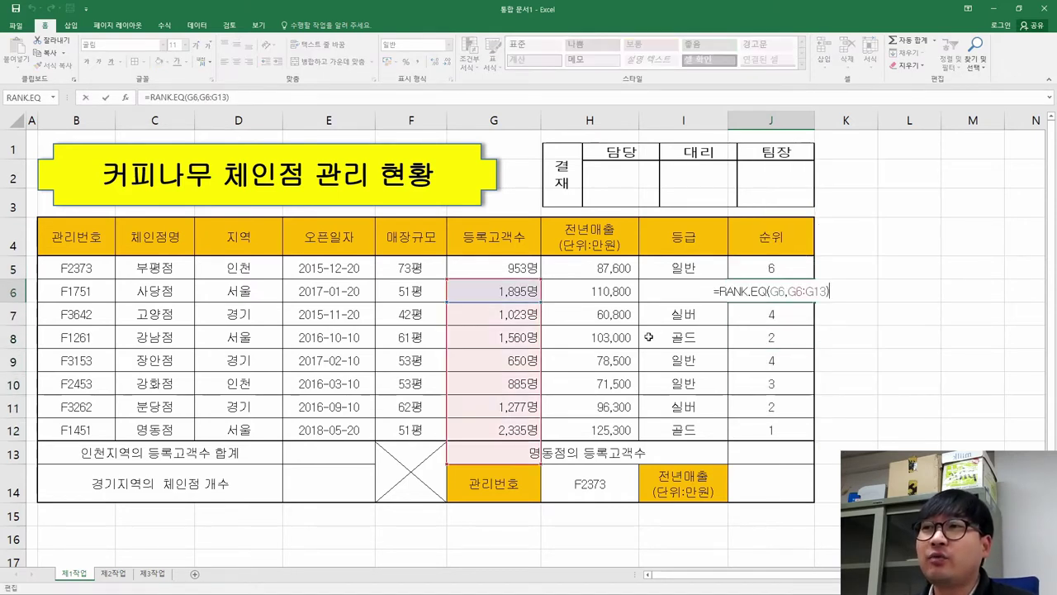
# - Move the Ref range of the rank formulas in J6, J7 and J8 to G5:G12, one cell at a time
pyautogui.moveTo(541, 326); pyautogui.dragTo(570, 301)
pyautogui.press('Return')
pyautogui.press('F2')
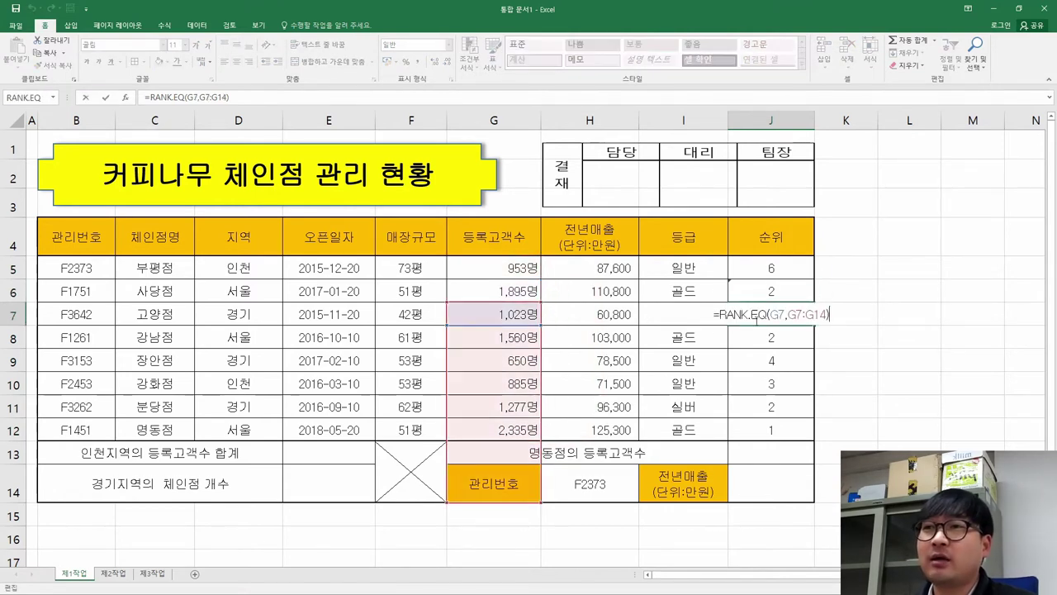
pyautogui.moveTo(543, 347); pyautogui.dragTo(543, 303)
pyautogui.press('Return')
pyautogui.press('F2')
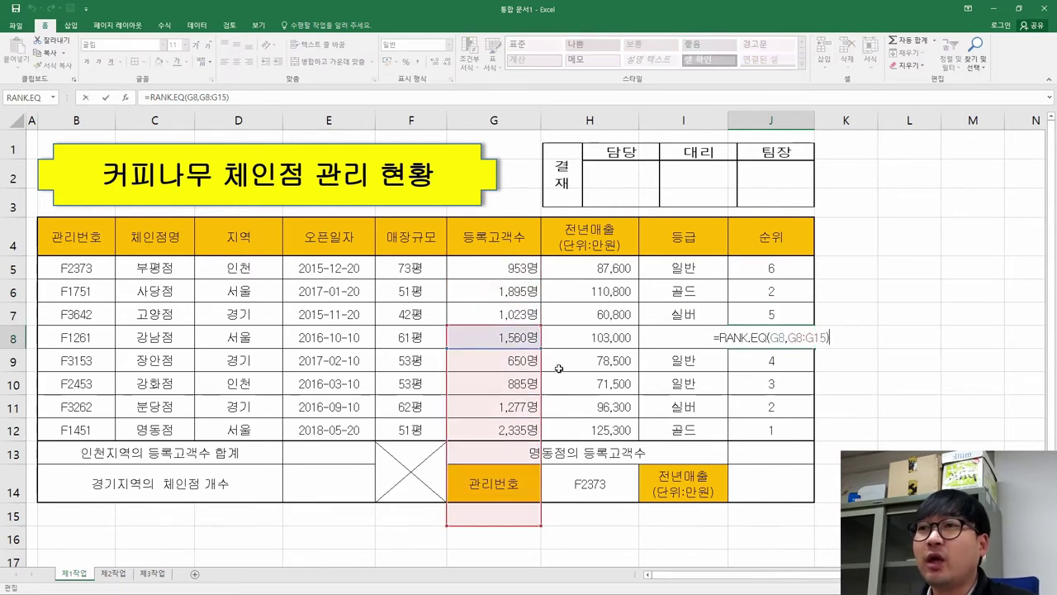
pyautogui.moveTo(542, 382); pyautogui.dragTo(541, 314)
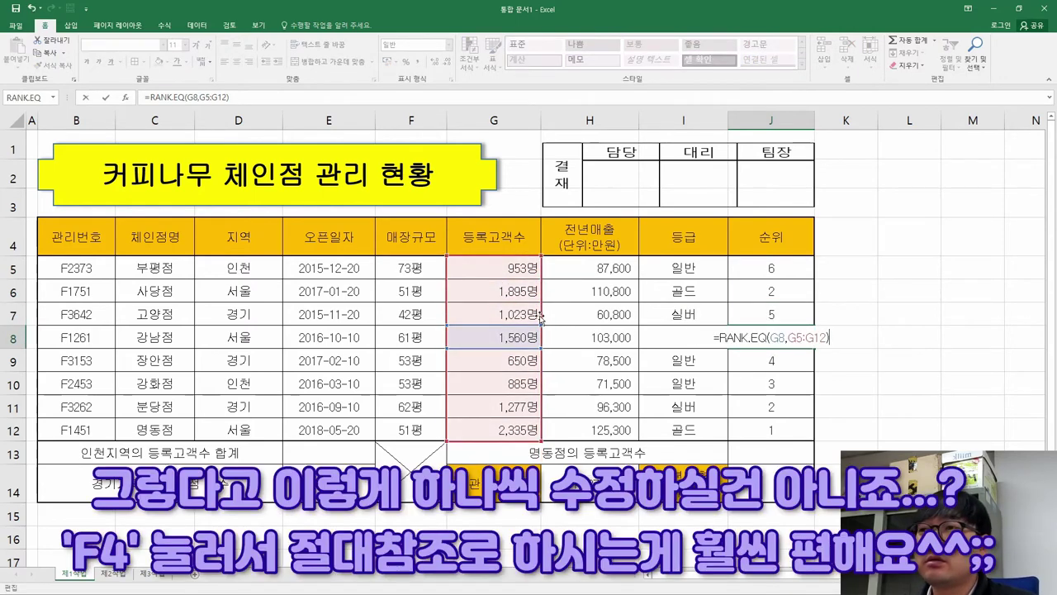
pyautogui.press('Return')
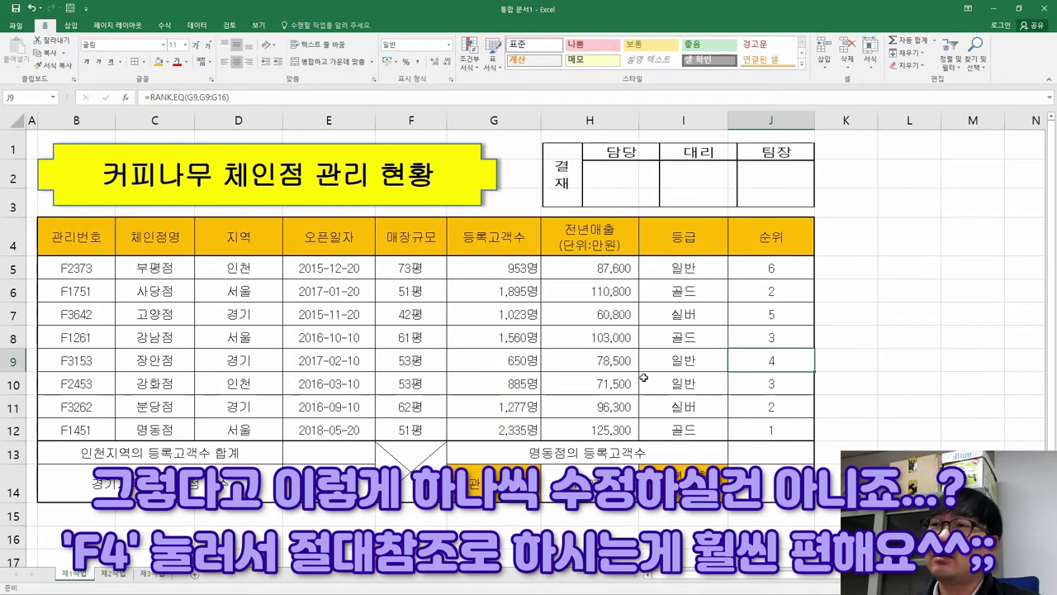
# - Clear the rank formulas from J6:J12, leaving only the one in J5
pyautogui.click(791, 270)
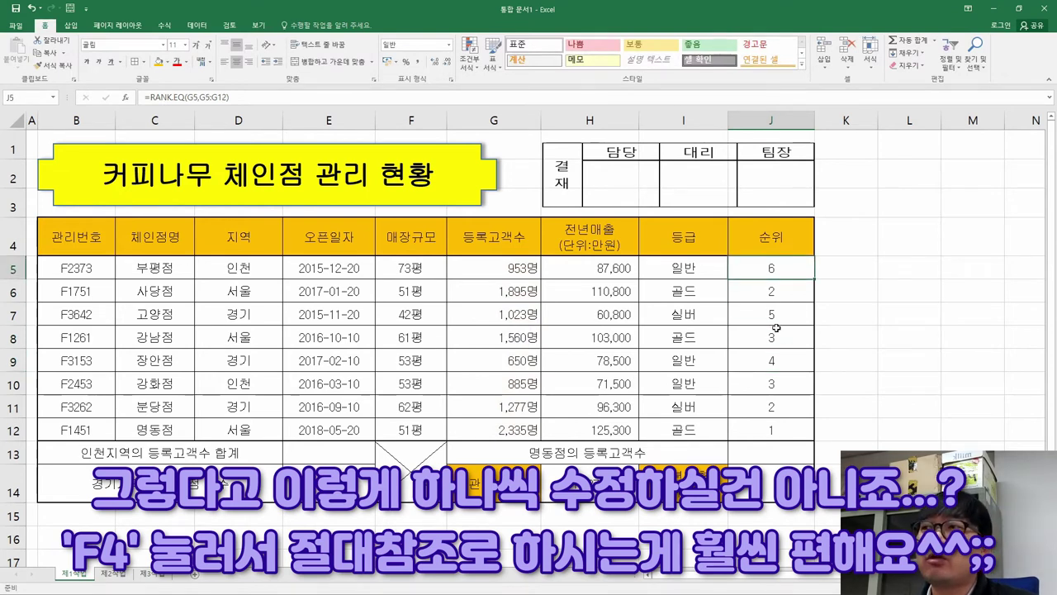
pyautogui.click(794, 284)
pyautogui.moveTo(794, 284); pyautogui.dragTo(796, 430)
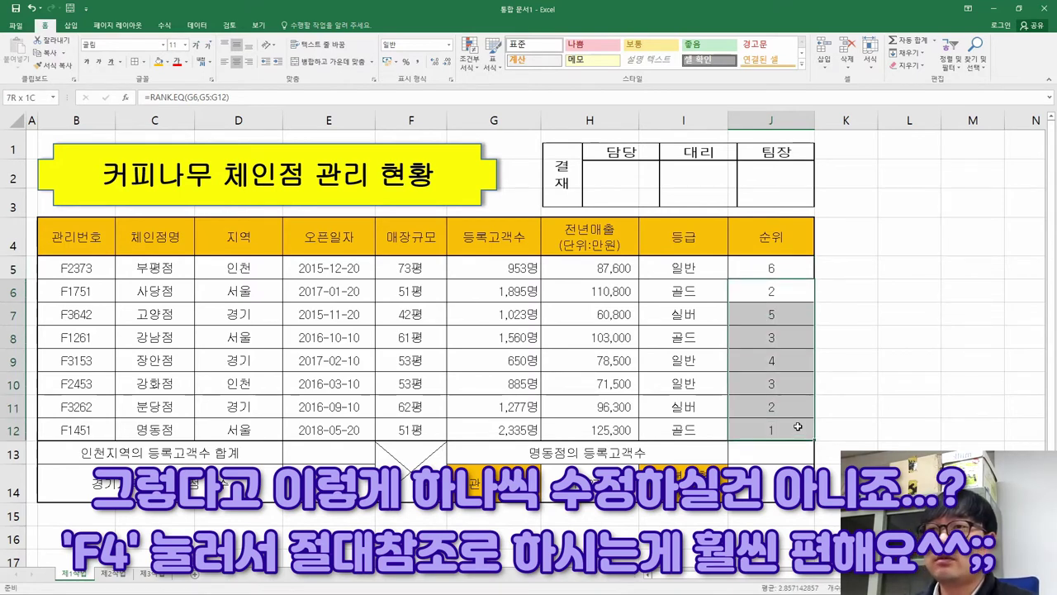
pyautogui.press('Delete')
# - Make the Ref range in the J5 rank formula absolute, giving =RANK.EQ(G5,$G$5:$G$12)
pyautogui.press('Up')
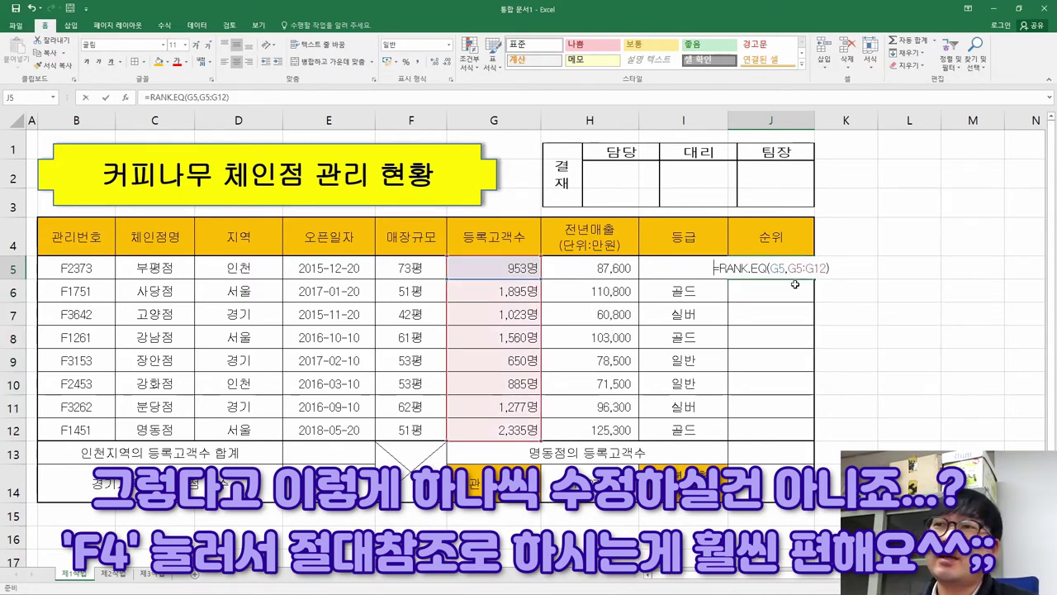
pyautogui.press('F2')
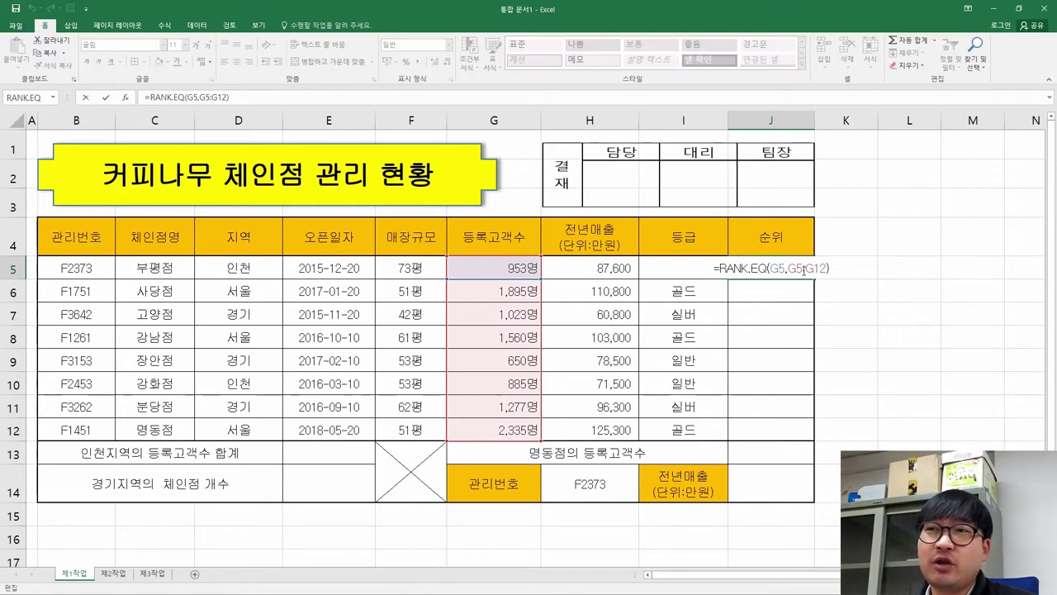
pyautogui.click(798, 271)
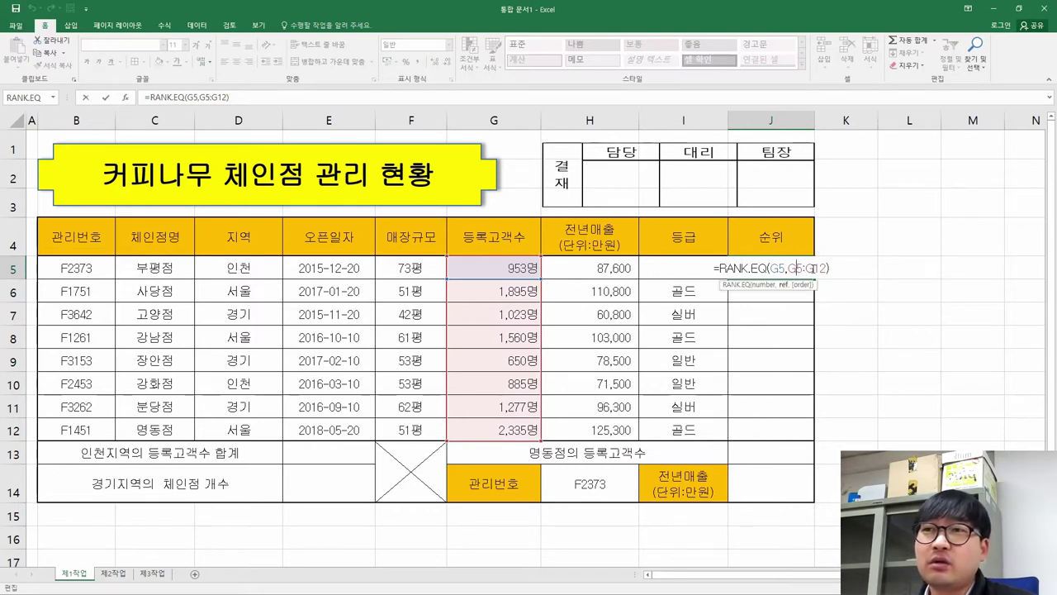
pyautogui.press('F4')
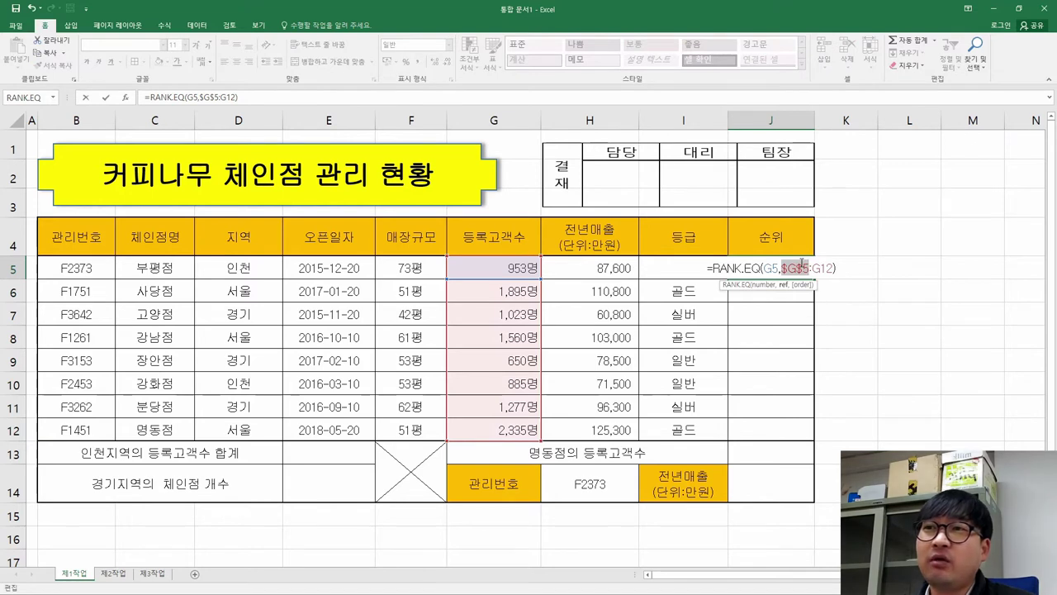
pyautogui.press('Right')
pyautogui.press('F4')
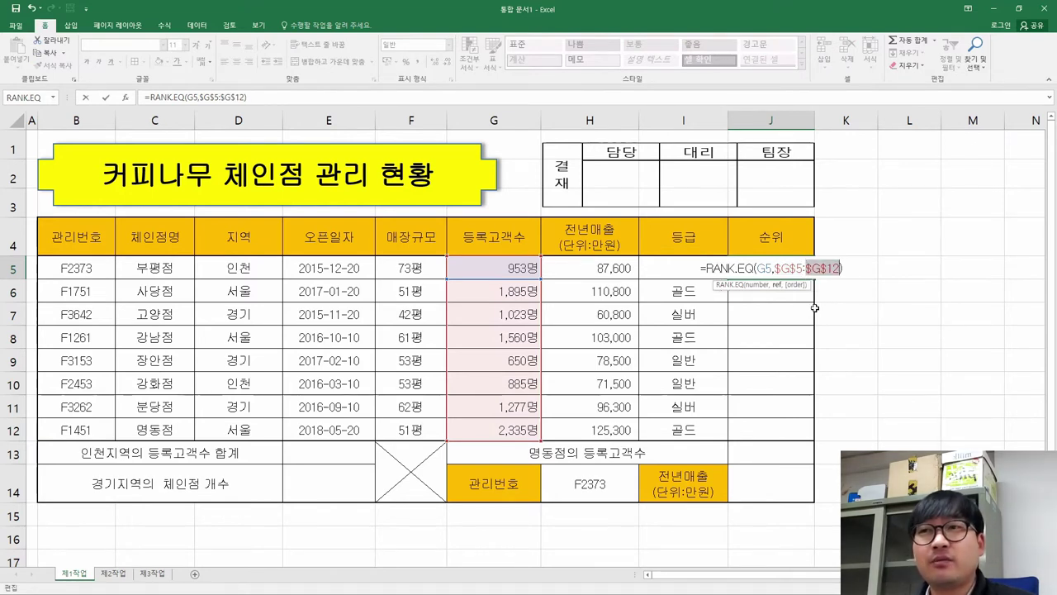
pyautogui.press('Return')
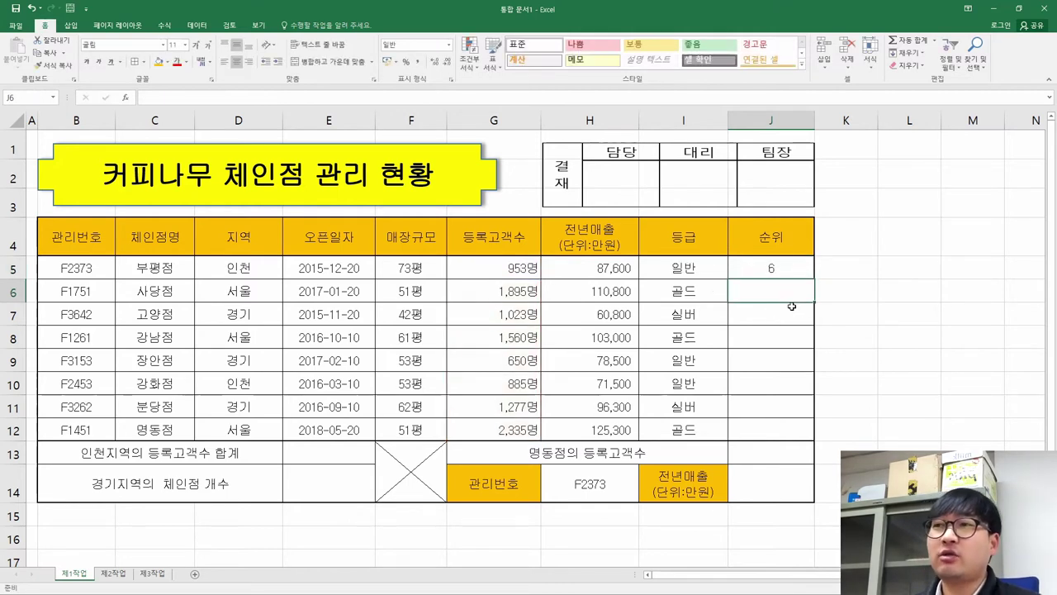
# - Cycle the first Ref cell of the J5 formula through its mixed and relative reference types and back to $G$5
pyautogui.click(784, 268)
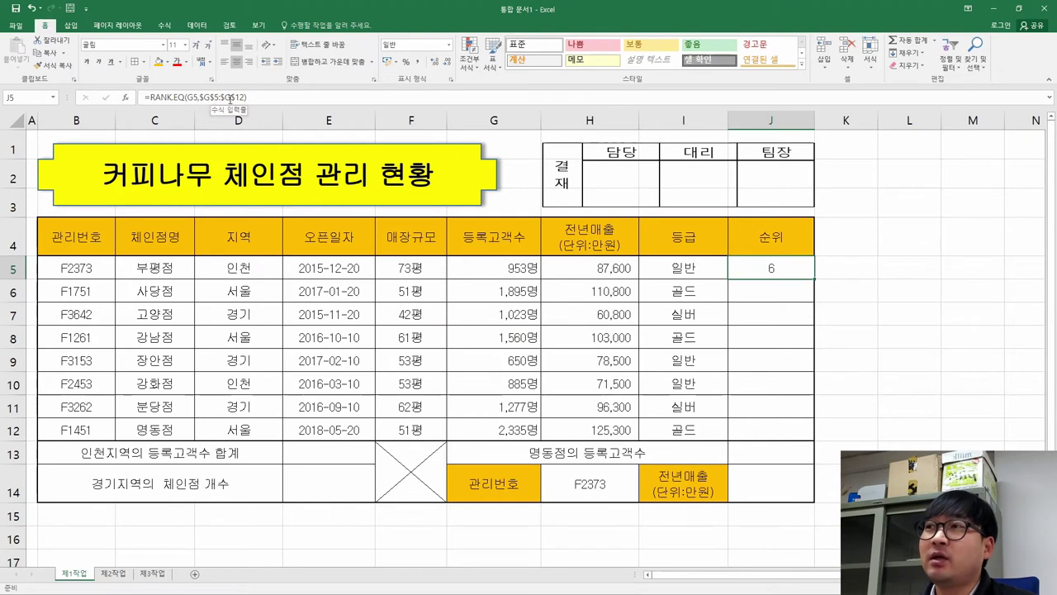
pyautogui.doubleClick(791, 267)
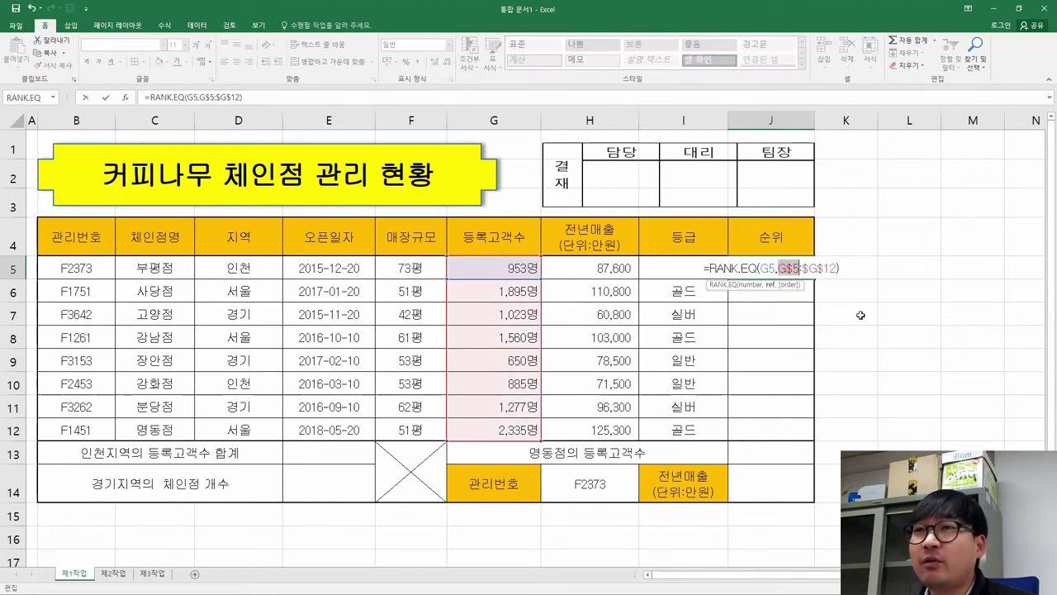
pyautogui.hotkey('ctrl', 'Return')
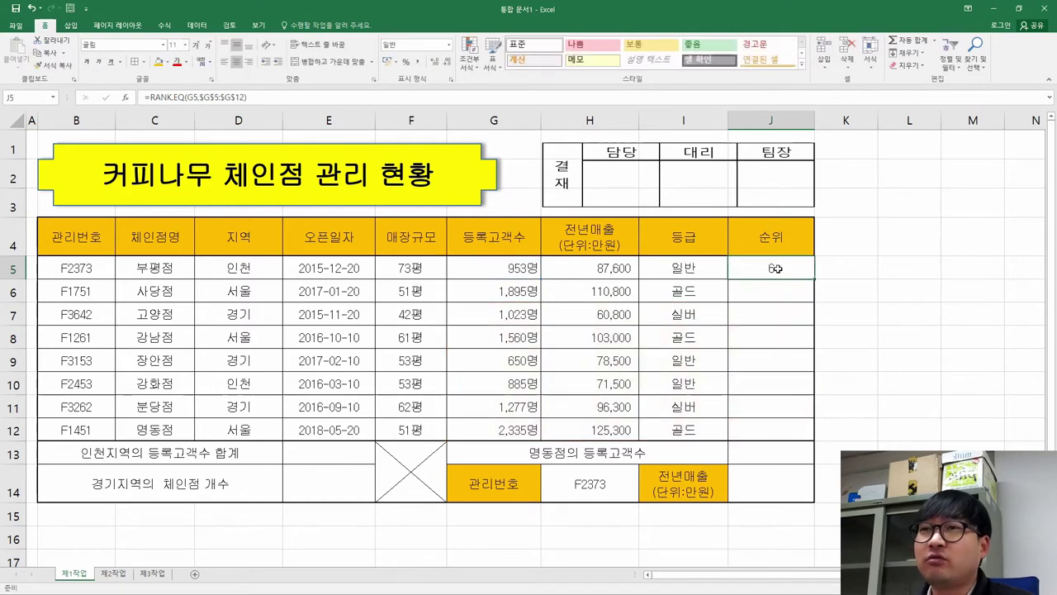
pyautogui.doubleClick(780, 268)
pyautogui.press('F4')
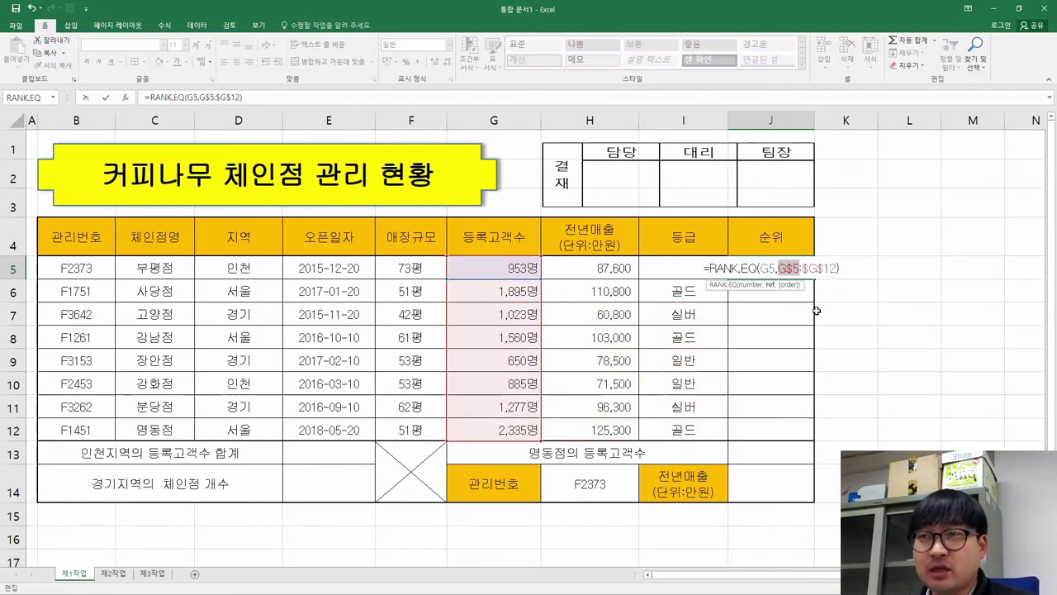
pyautogui.press('F4')
pyautogui.press('F4')
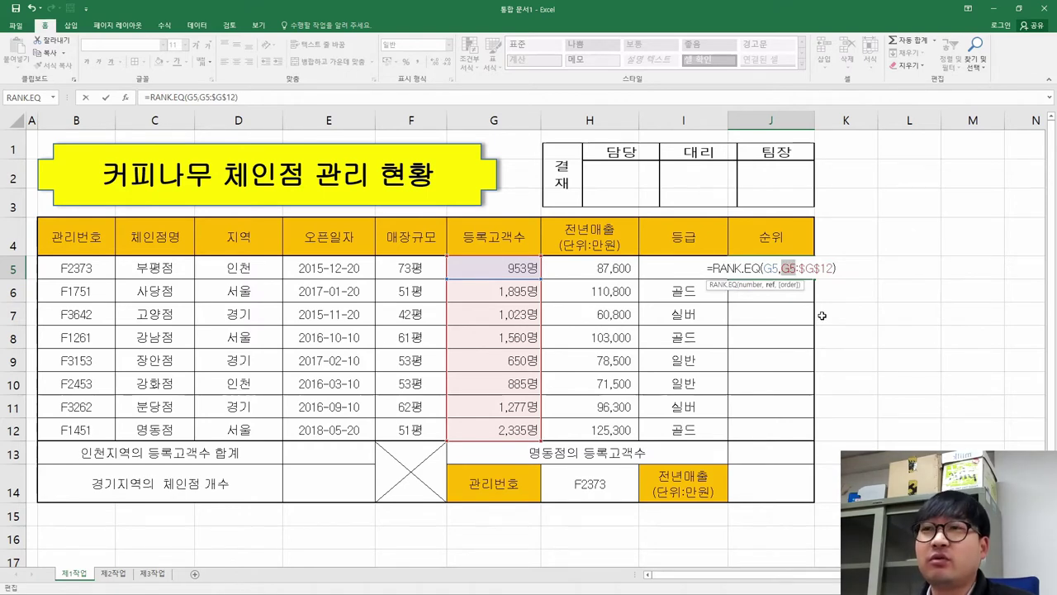
pyautogui.press('F4')
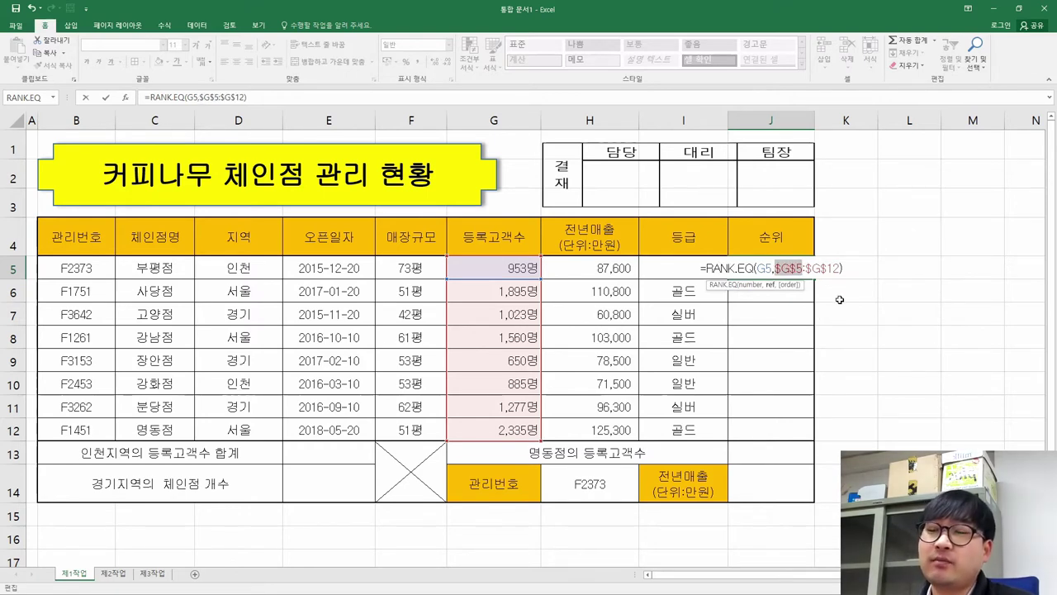
pyautogui.press('Return')
# - Remove the dollar sign before the first G in the J5 formula's Ref range and enter it again manually
pyautogui.click(783, 273)
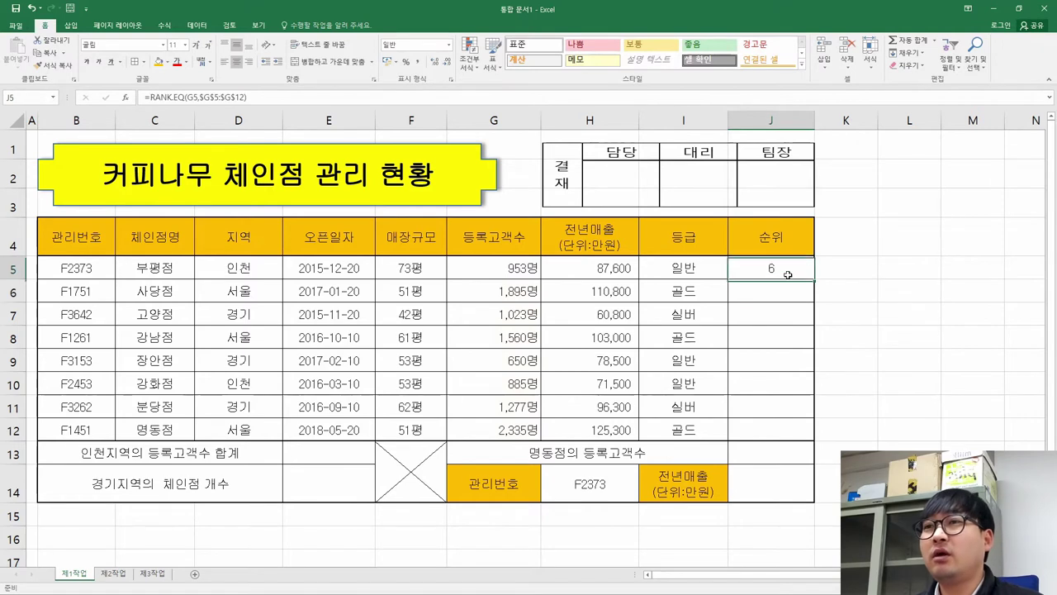
pyautogui.press('F2')
pyautogui.click(790, 268)
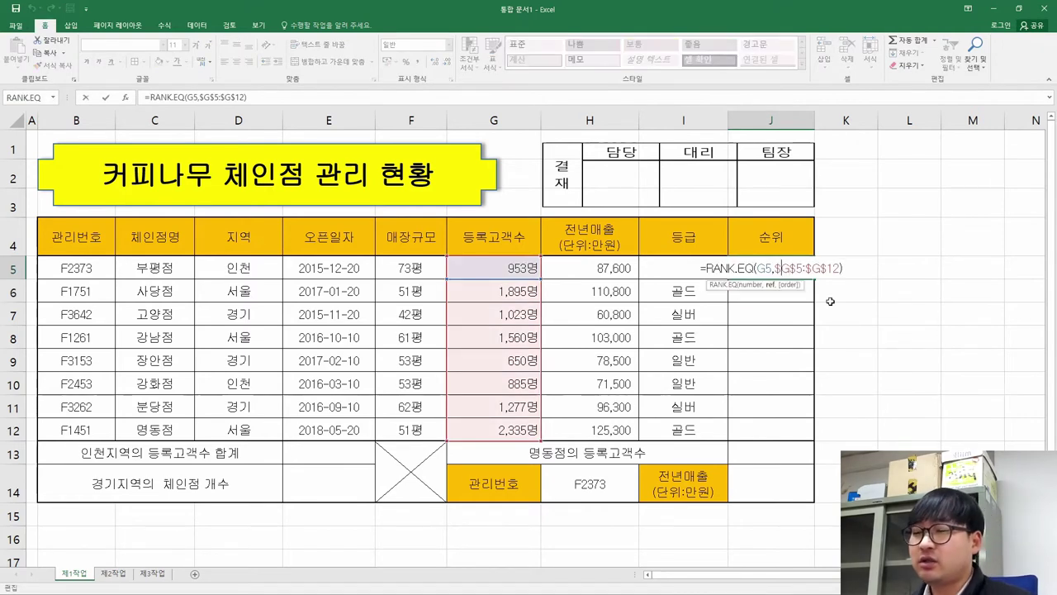
pyautogui.press('BackSpace')
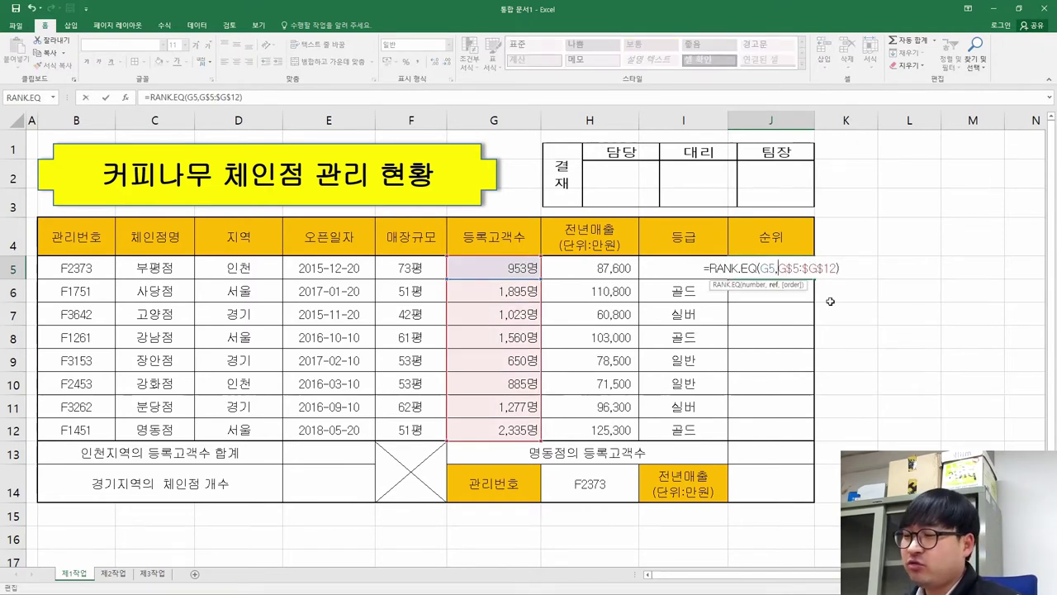
pyautogui.write('$')
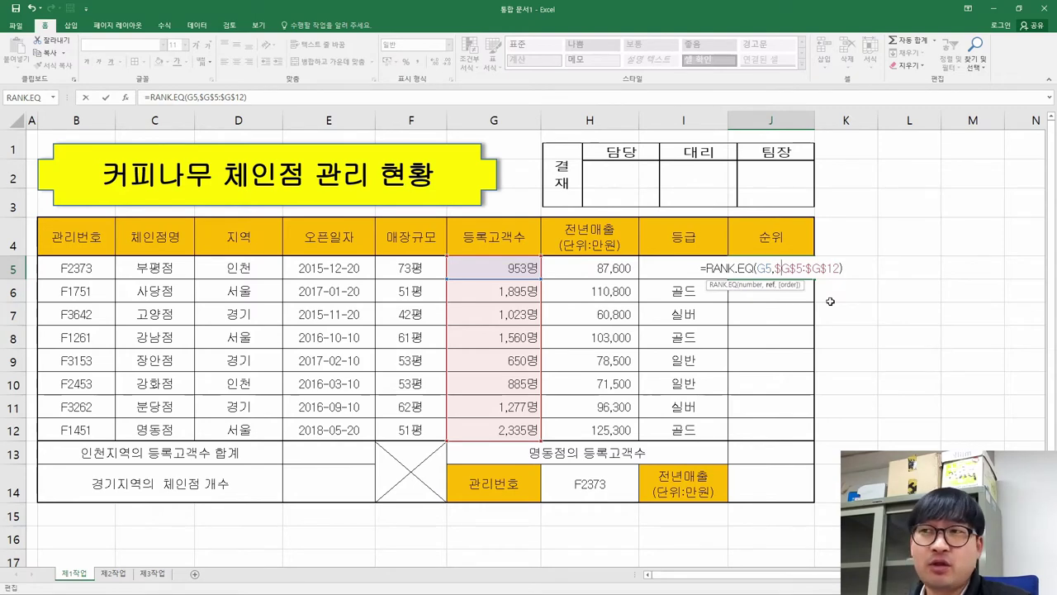
pyautogui.press('Return')
# - Copy the J5 rank formula and paste only the formula into J6:J12
pyautogui.click(768, 269)
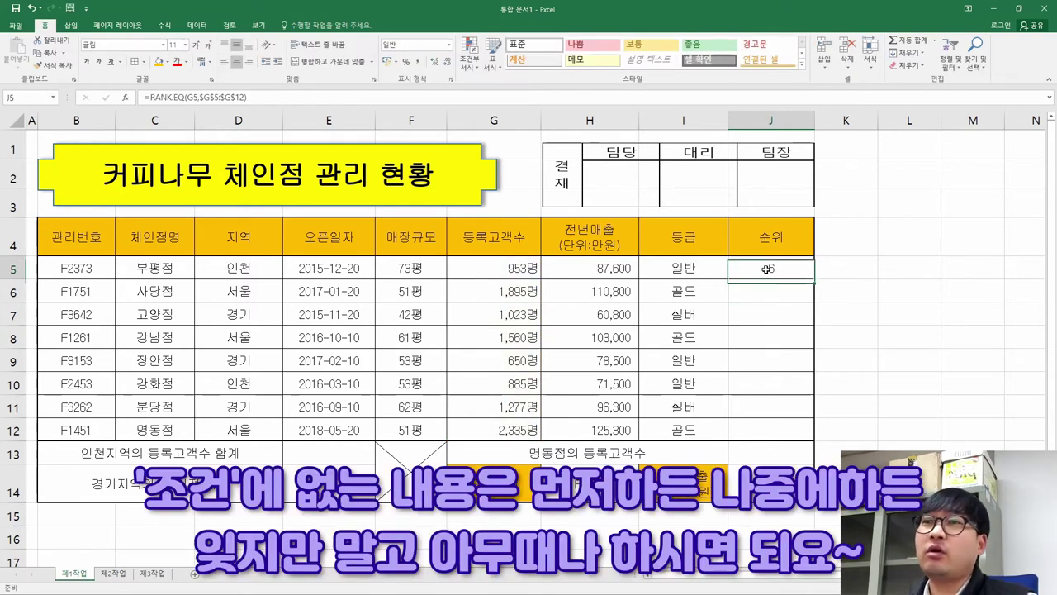
pyautogui.hotkey('ctrl', 'c')
pyautogui.moveTo(771, 290); pyautogui.dragTo(775, 436)
pyautogui.rightClick(775, 435)
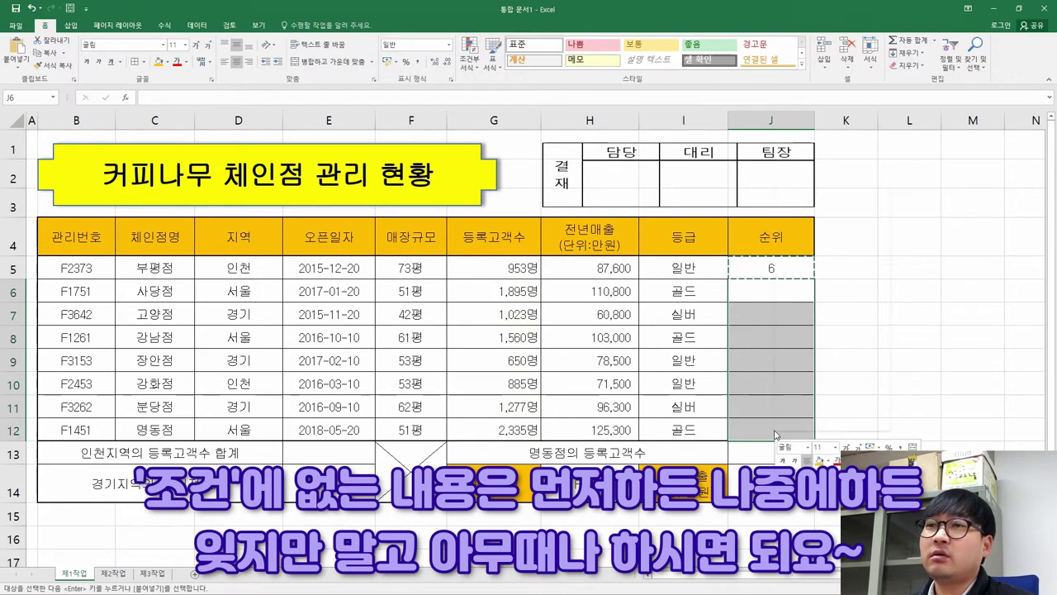
pyautogui.click(807, 326)
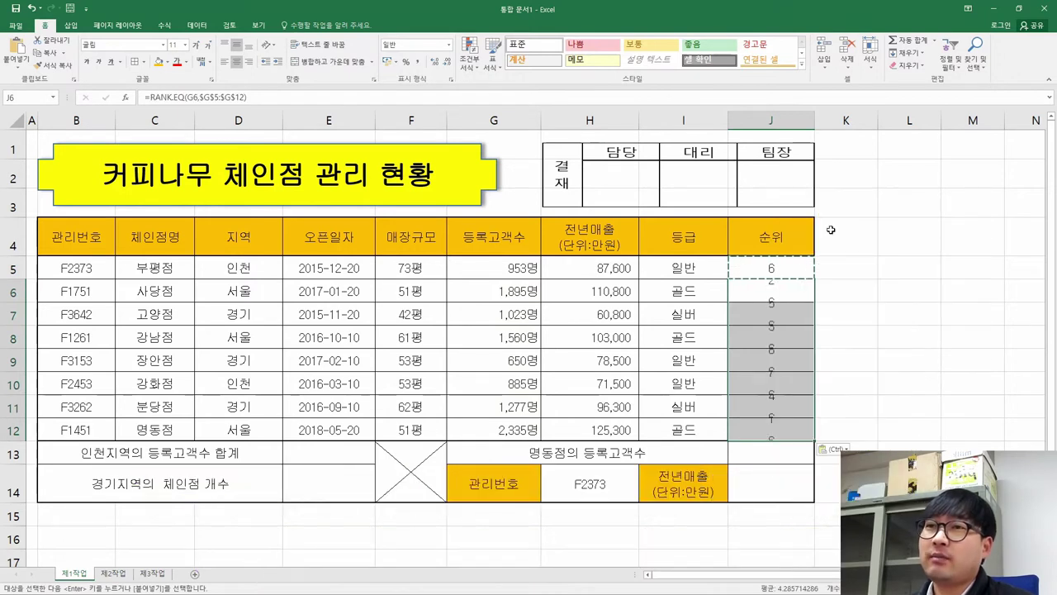
# - Check the pasted rank formulas and their absolute range in several cells of the 순위 column
pyautogui.click(806, 332)
pyautogui.click(783, 425)
pyautogui.click(795, 298)
pyautogui.click(798, 337)
pyautogui.click(800, 401)
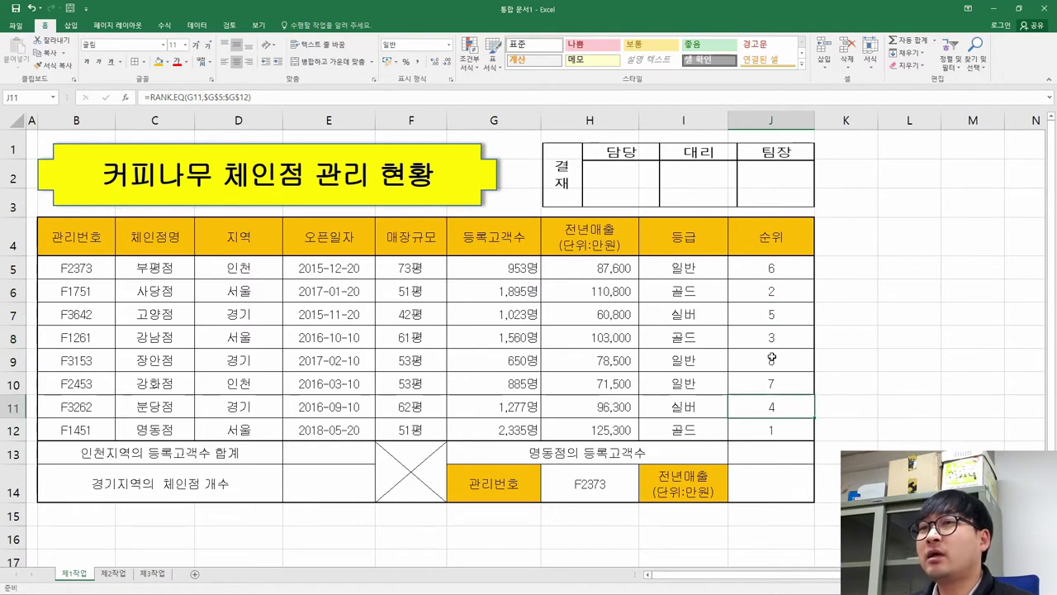
pyautogui.click(783, 313)
# - Switch to the exam PDF in Acrobat Reader and strike through task (2) about the 순위 RANK.EQ function
pyautogui.hotkey('alt', 'Tab')
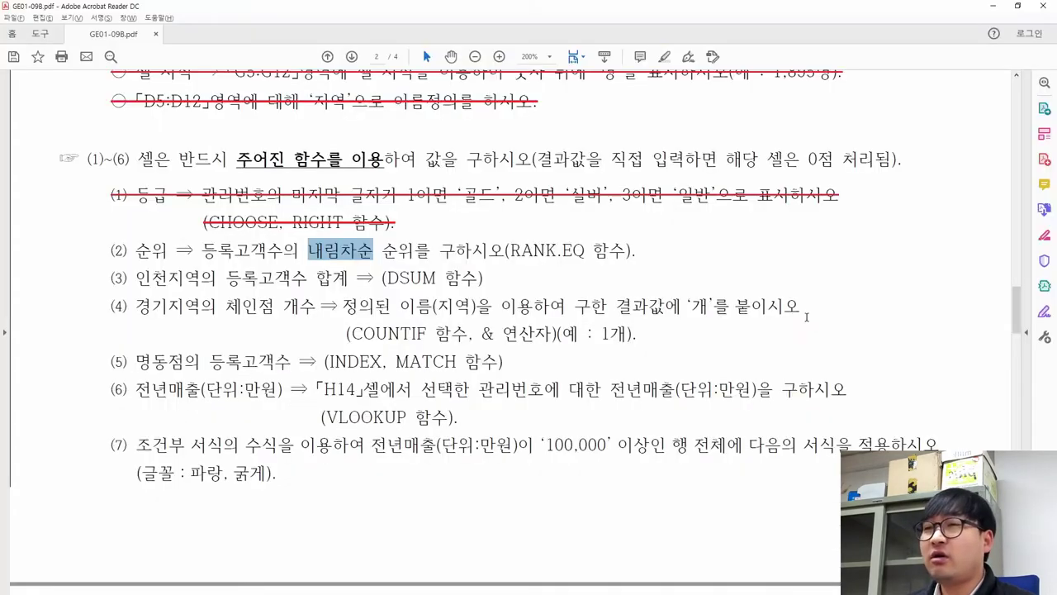
pyautogui.moveTo(636, 245); pyautogui.dragTo(204, 219)
pyautogui.click(252, 197)
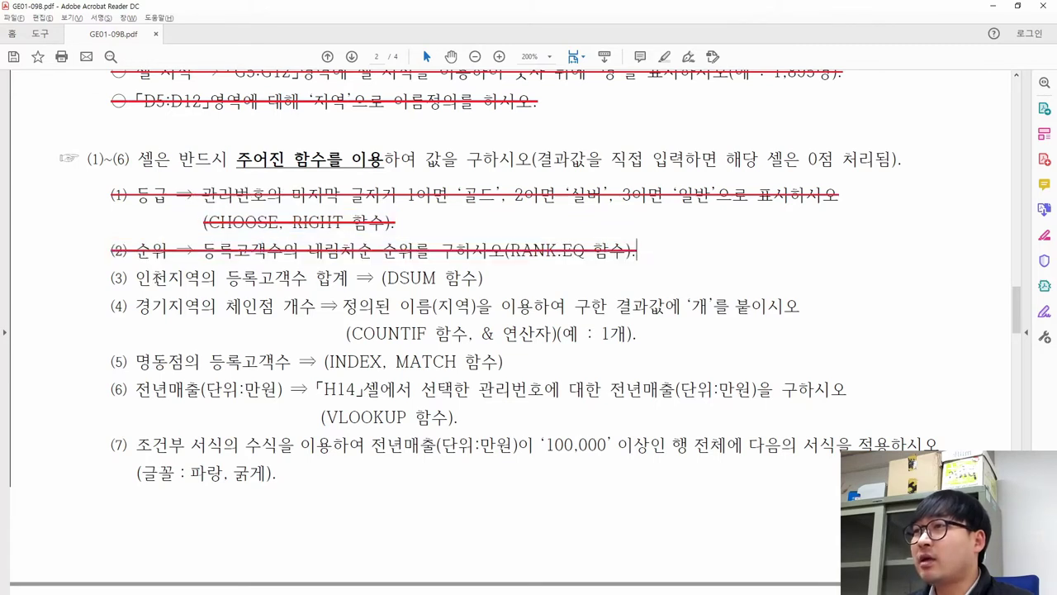
# - Read task (3) on the 인천지역 등록고객수 합계 with DSUM, and locate its label in B13 back in Excel
pyautogui.moveTo(134, 278); pyautogui.dragTo(349, 279)
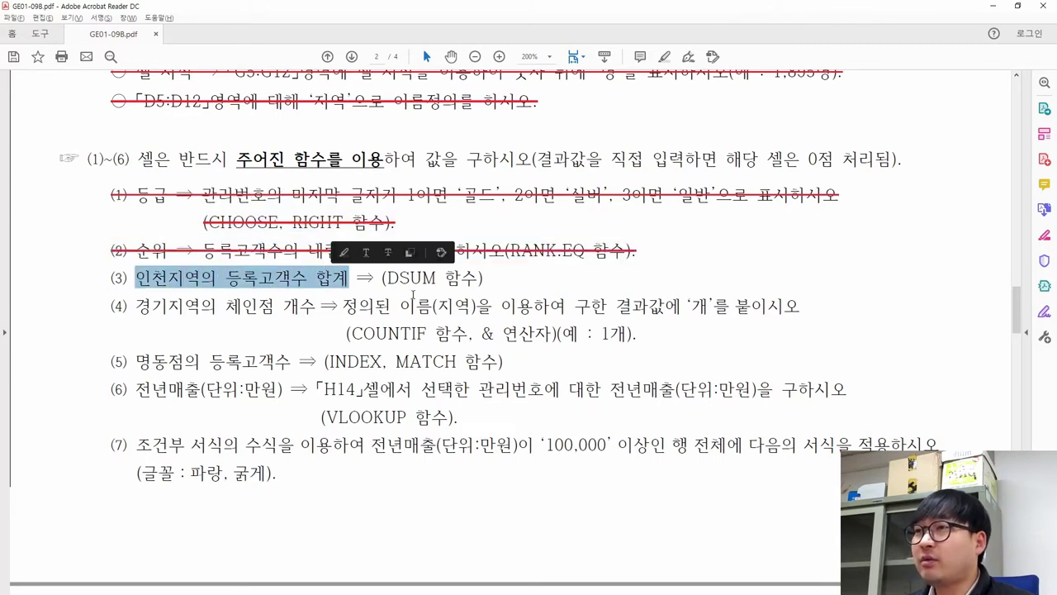
pyautogui.doubleClick(413, 279)
pyautogui.hotkey('alt', 'Tab')
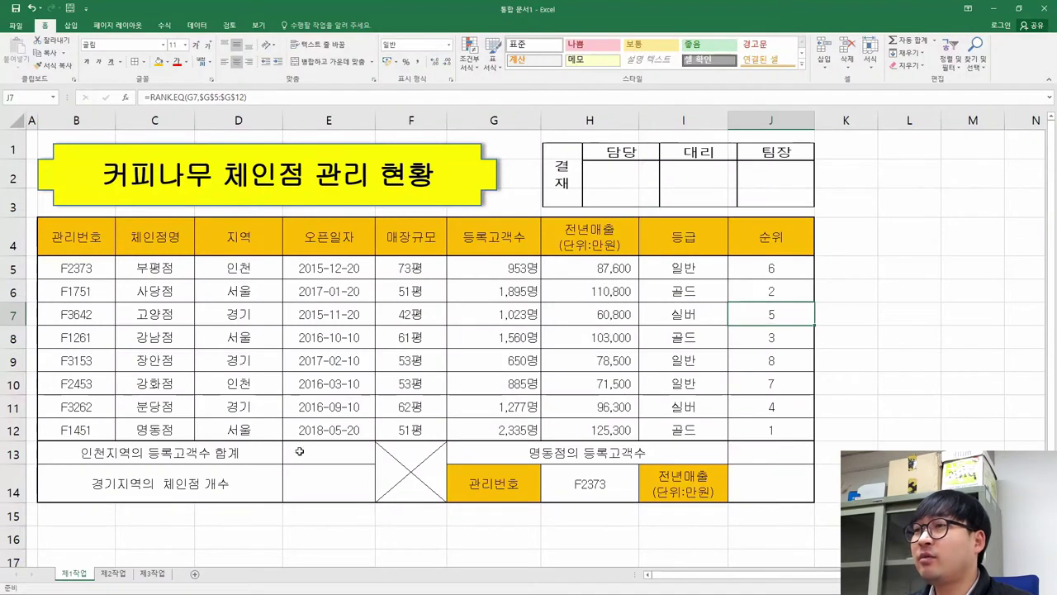
pyautogui.click(153, 453)
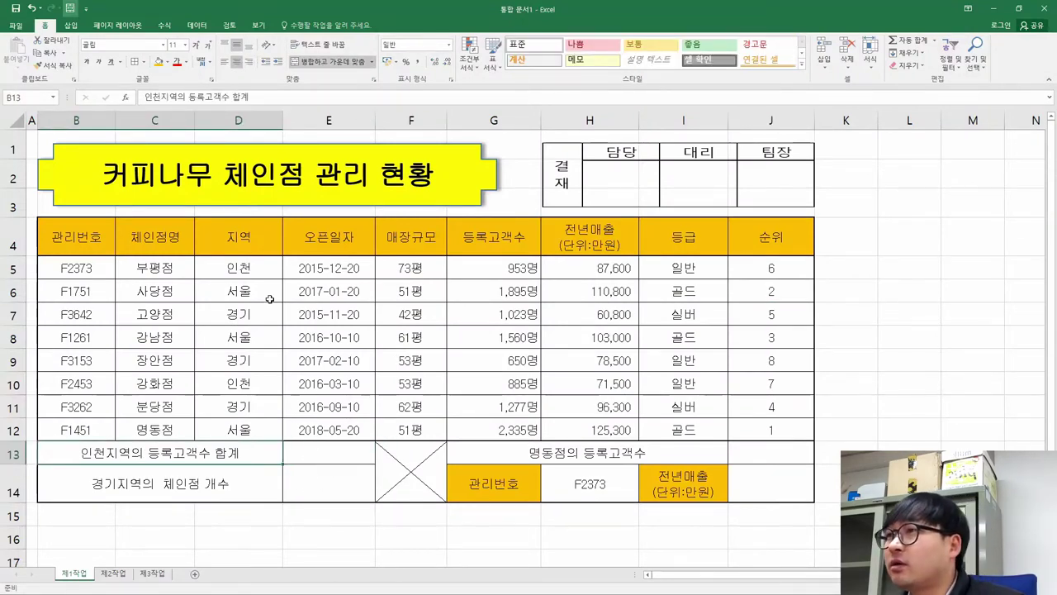
# - Fill the 인천 cell D5 in the 지역 column with yellow
pyautogui.click(255, 269)
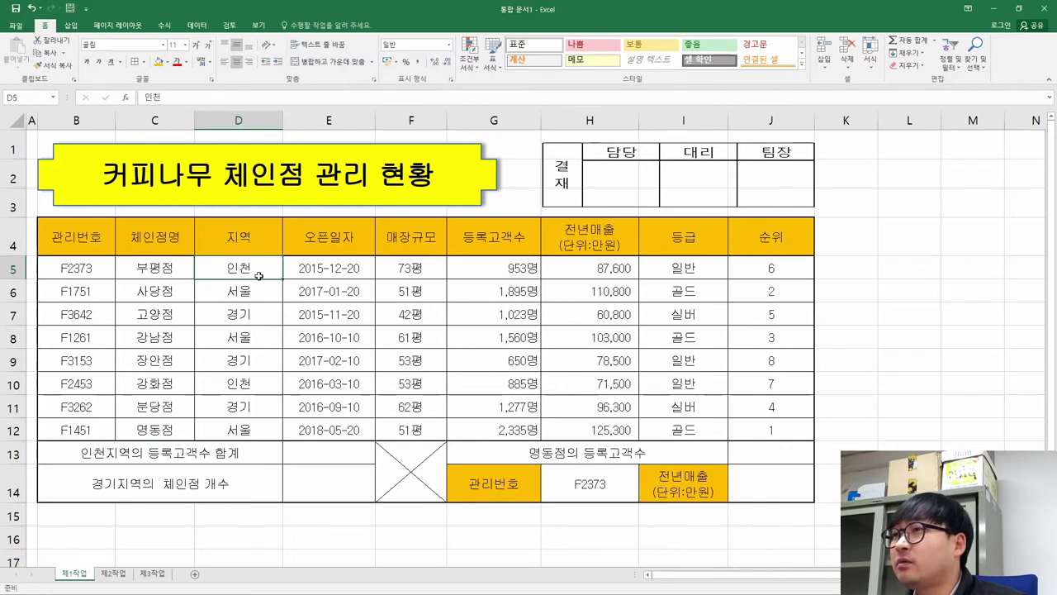
pyautogui.click(259, 276)
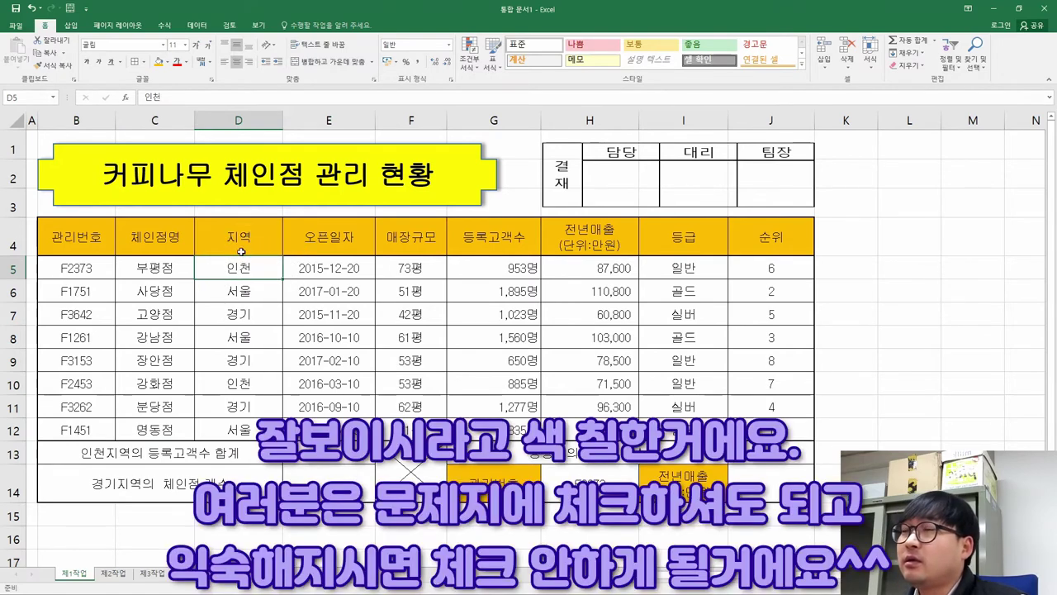
pyautogui.click(166, 62)
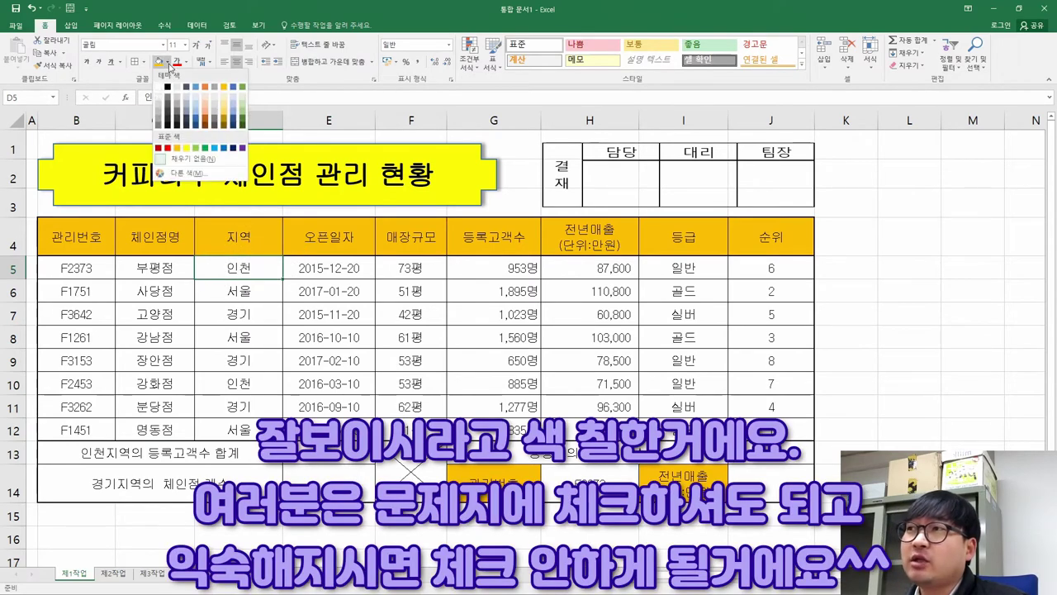
pyautogui.click(186, 148)
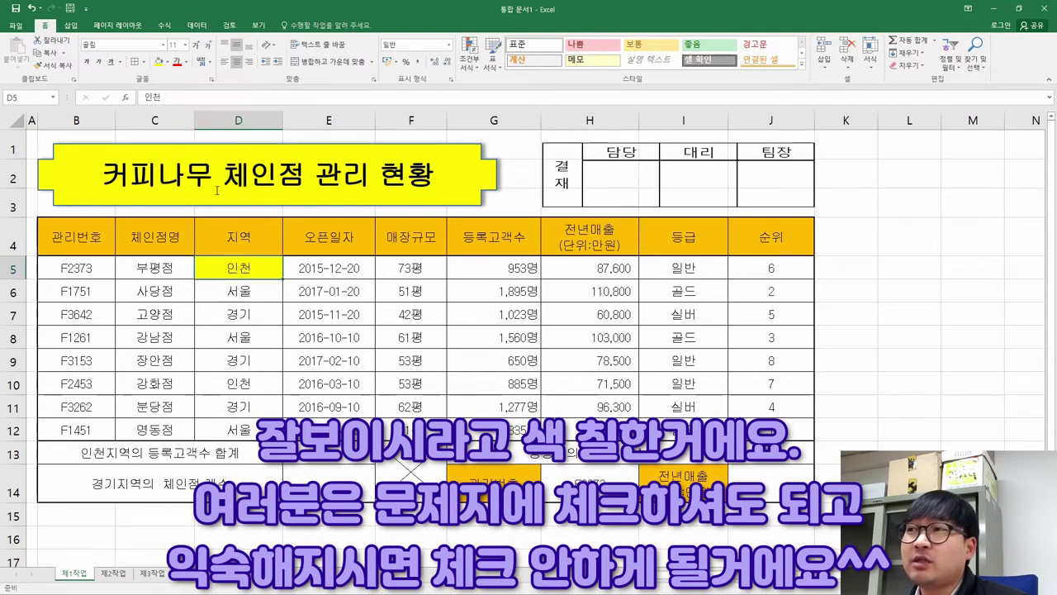
# - Fill the second 인천 cell, D10 in the 지역 column, with yellow
pyautogui.click(239, 383)
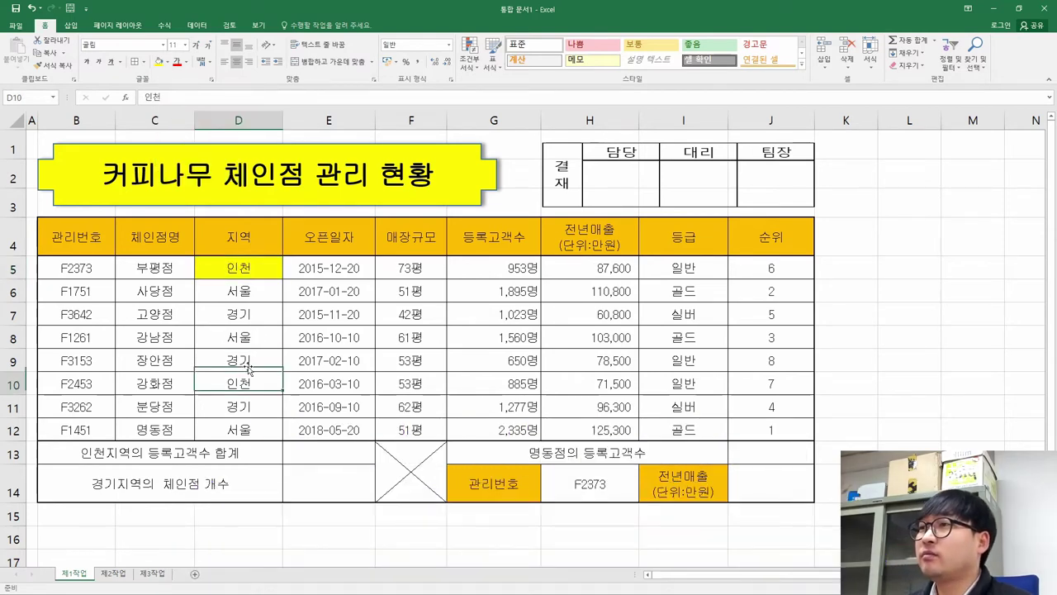
pyautogui.click(157, 63)
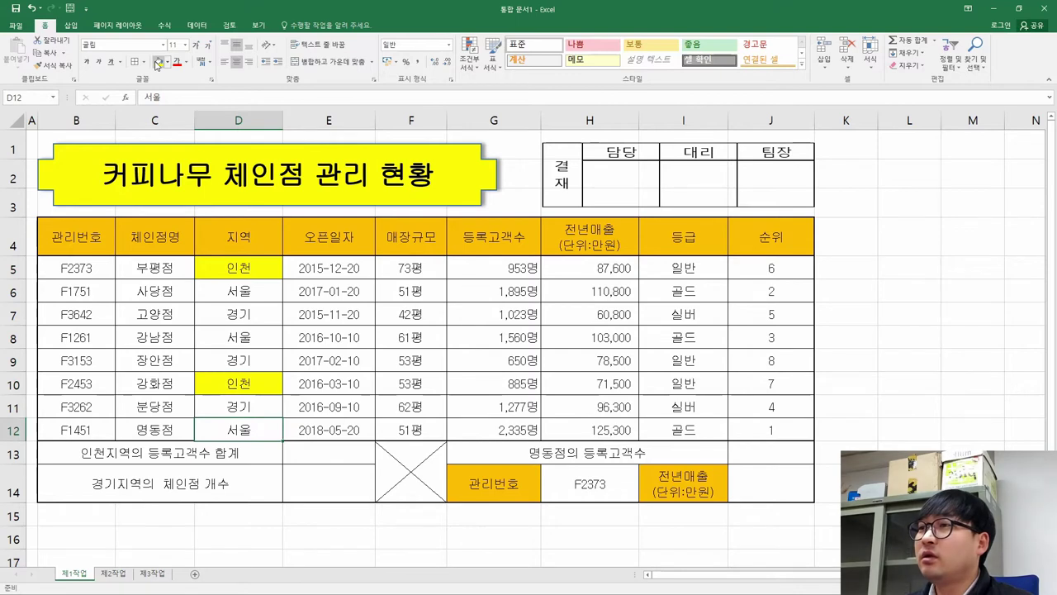
pyautogui.press('Up')
pyautogui.press('Up')
pyautogui.press('Up')
pyautogui.press('Up')
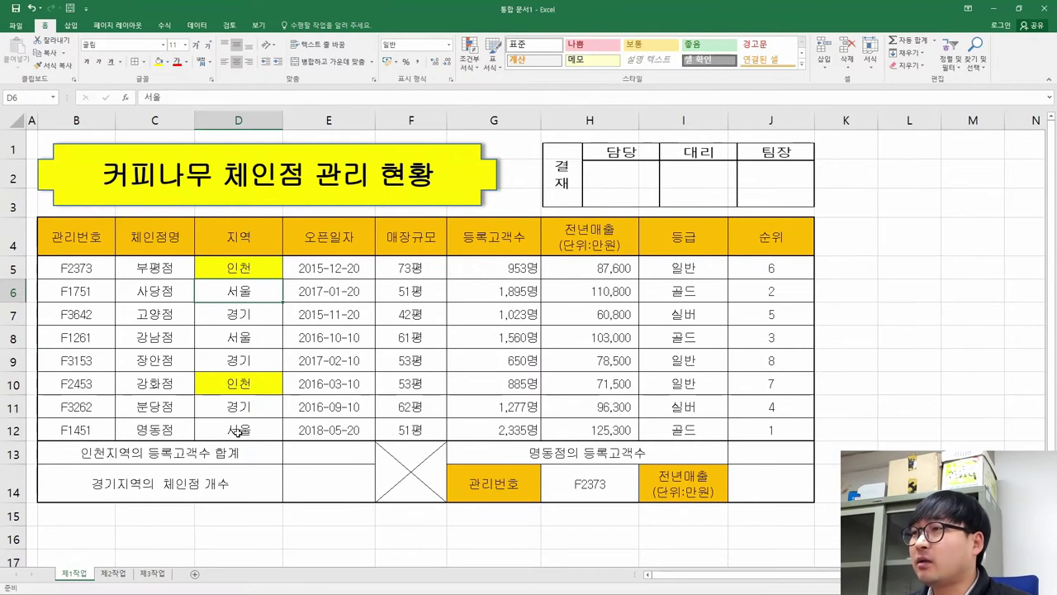
# - Fill the 등록고객수 cells of the two 인천 stores, G5 and G10, with yellow
pyautogui.click(157, 452)
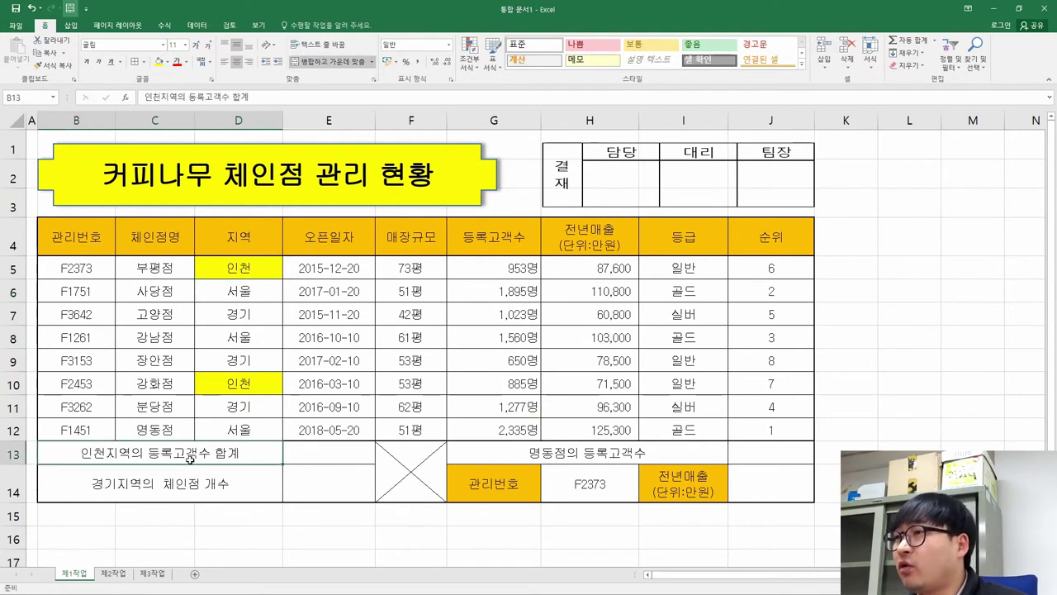
pyautogui.click(507, 261)
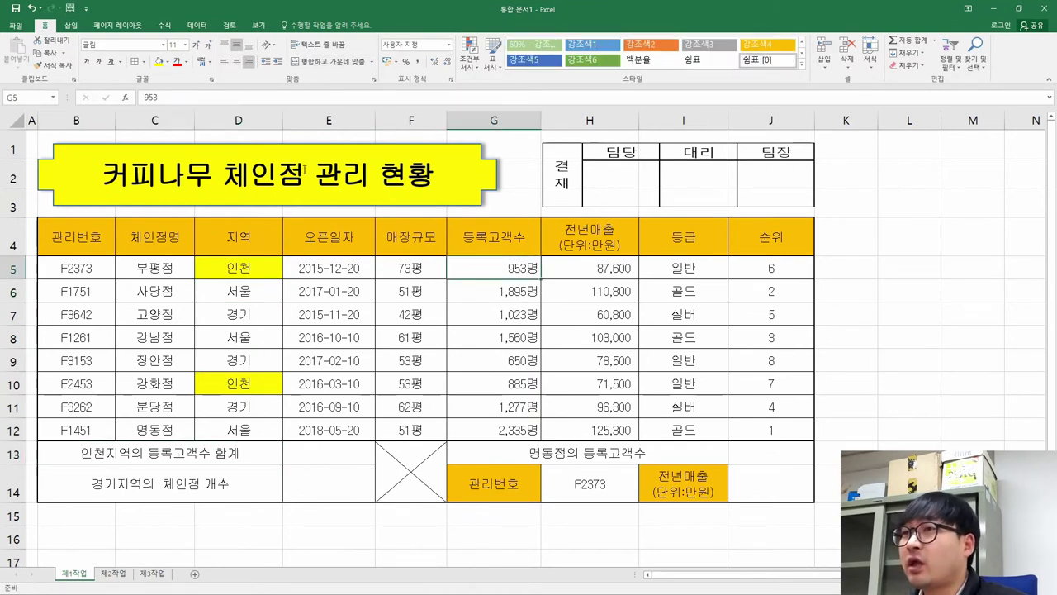
pyautogui.click(160, 63)
pyautogui.press('Down')
pyautogui.press('Down')
pyautogui.press('Down')
pyautogui.press('Down')
pyautogui.press('Down')
pyautogui.click(160, 63)
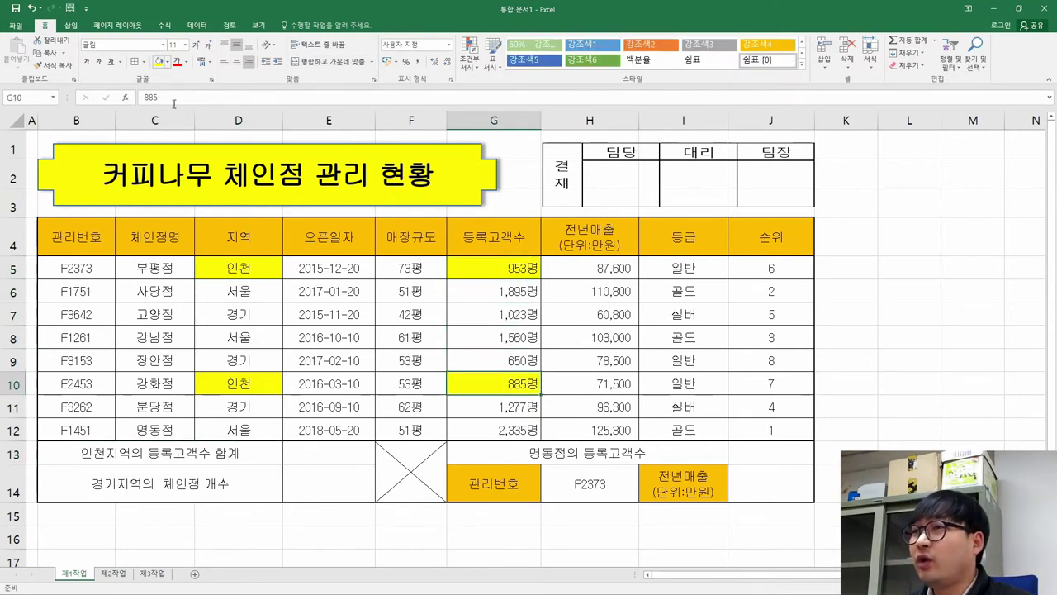
# - With the total cell E13 selected, review the DSUM requirement of task (3) in the Acrobat Reader exam PDF and return to Excel
pyautogui.click(353, 462)
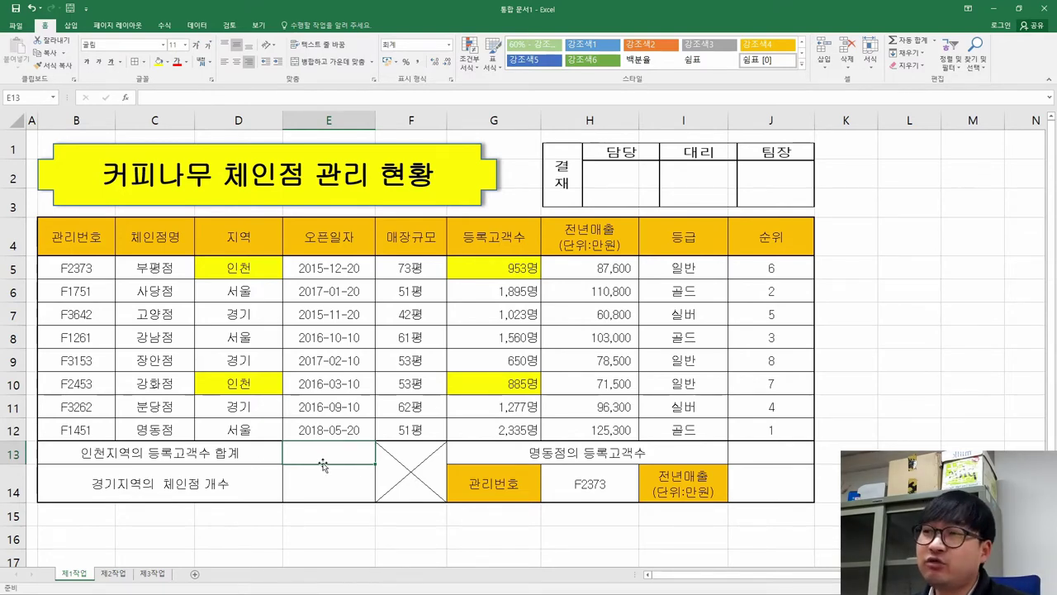
pyautogui.hotkey('alt', 'Tab')
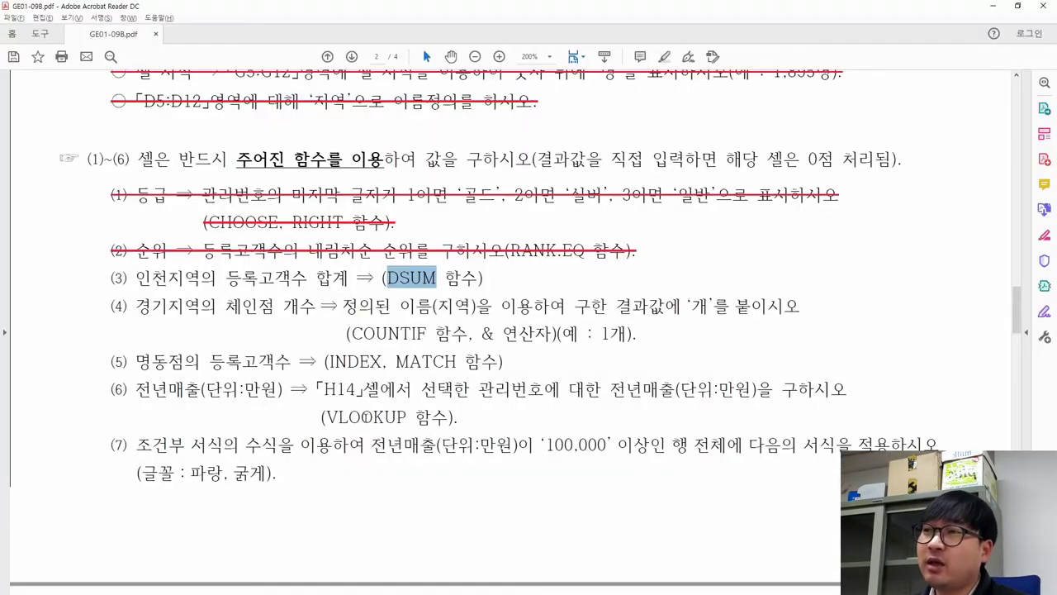
pyautogui.click(400, 279)
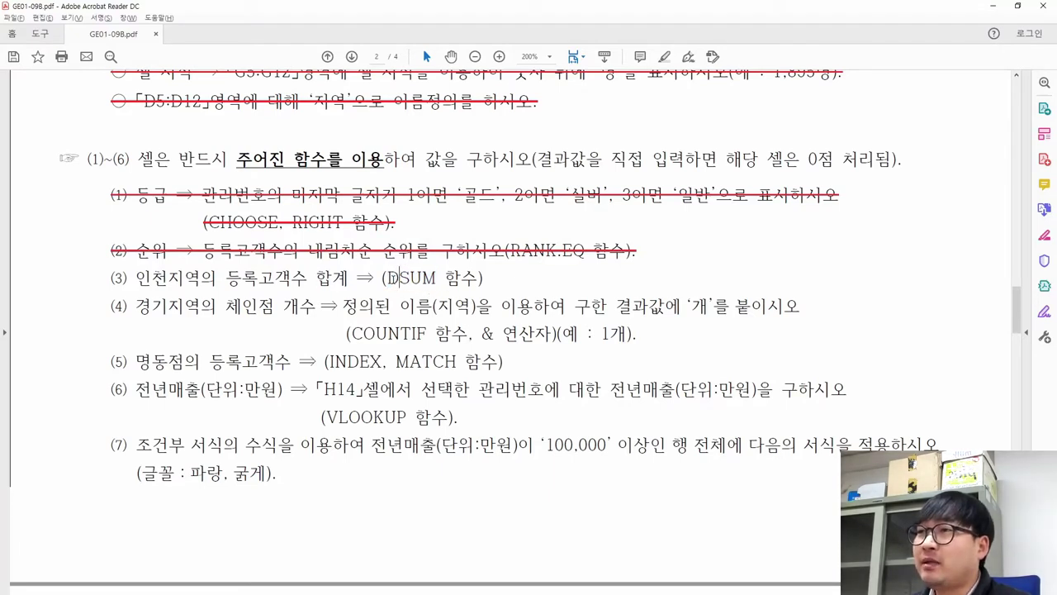
pyautogui.moveTo(400, 278); pyautogui.dragTo(388, 279)
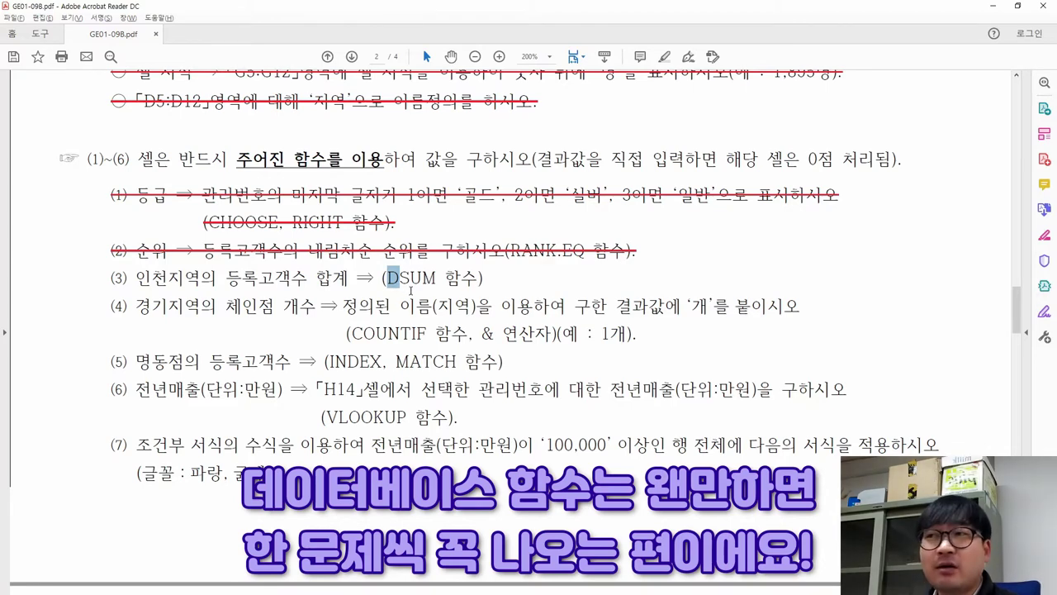
pyautogui.hotkey('alt', 'Tab')
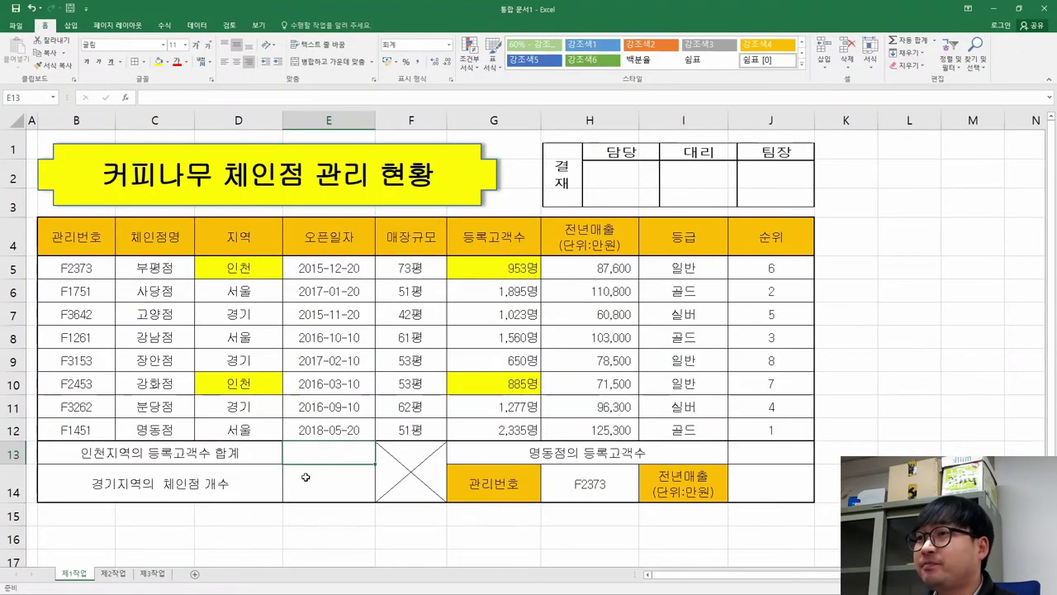
# - Start a DSUM formula in E13 and open its function arguments dialog, placed clear of the columns needed for the ranges
pyautogui.write('=')
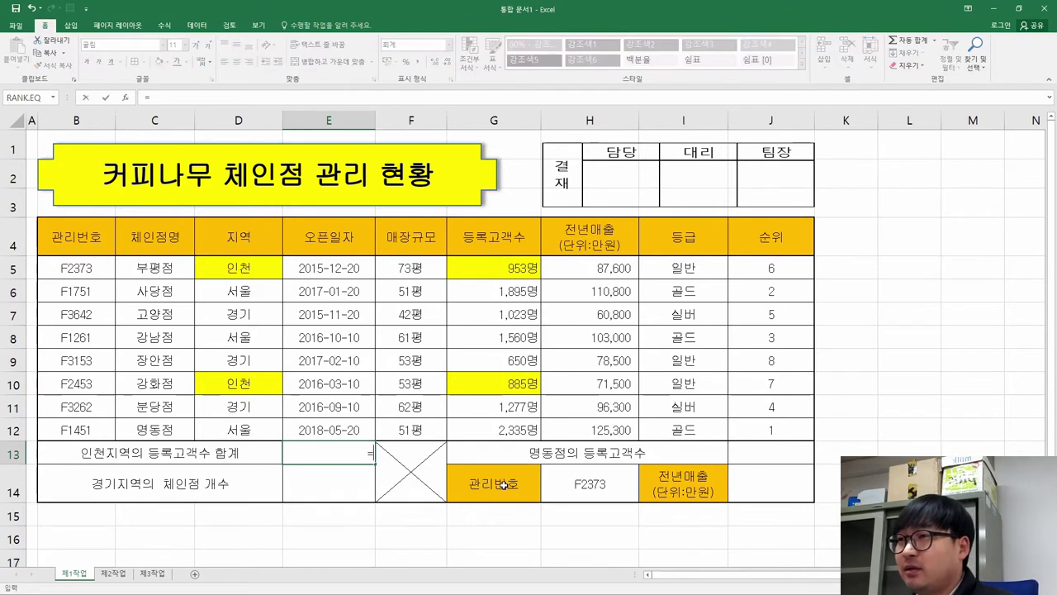
pyautogui.write('d')
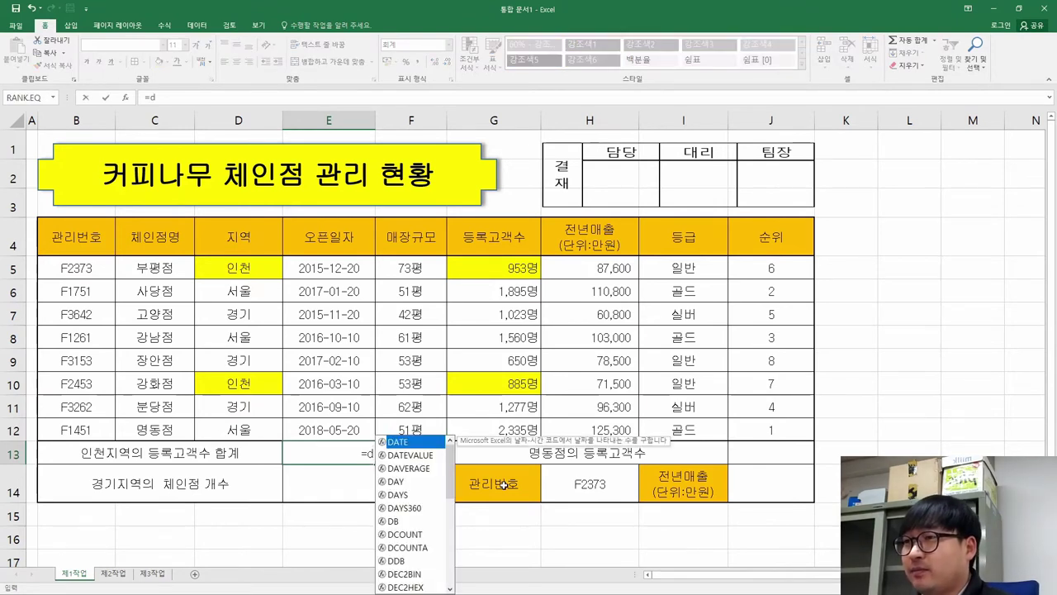
pyautogui.write('s')
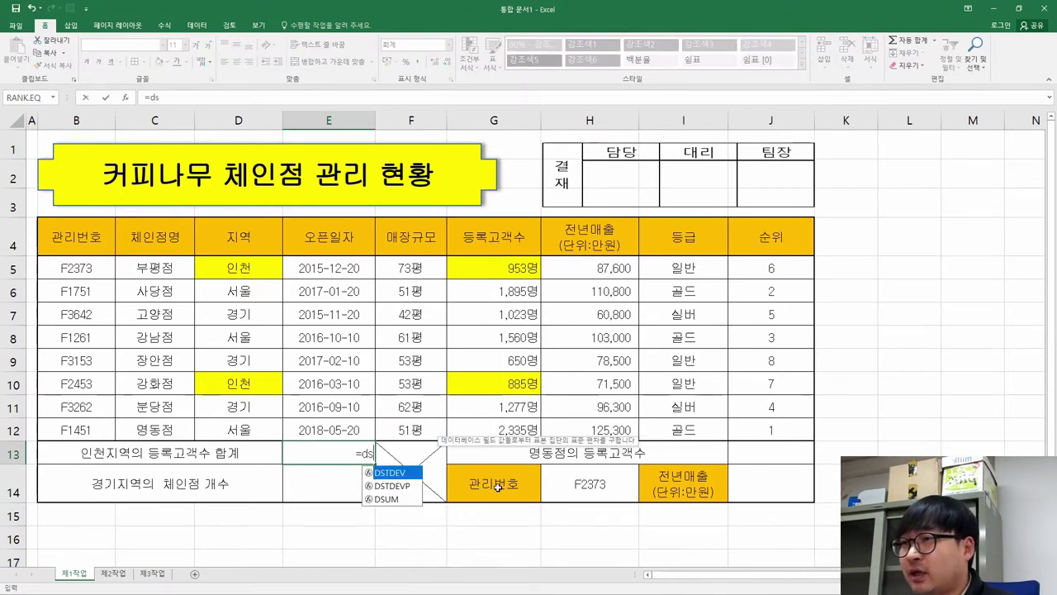
pyautogui.click(394, 500)
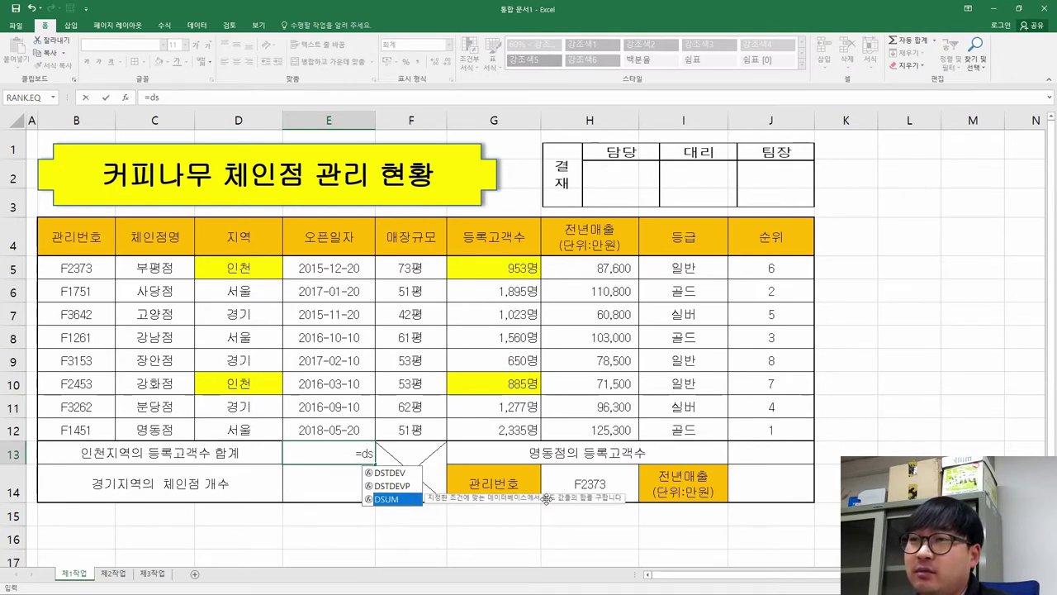
pyautogui.doubleClick(387, 500)
pyautogui.click(126, 97)
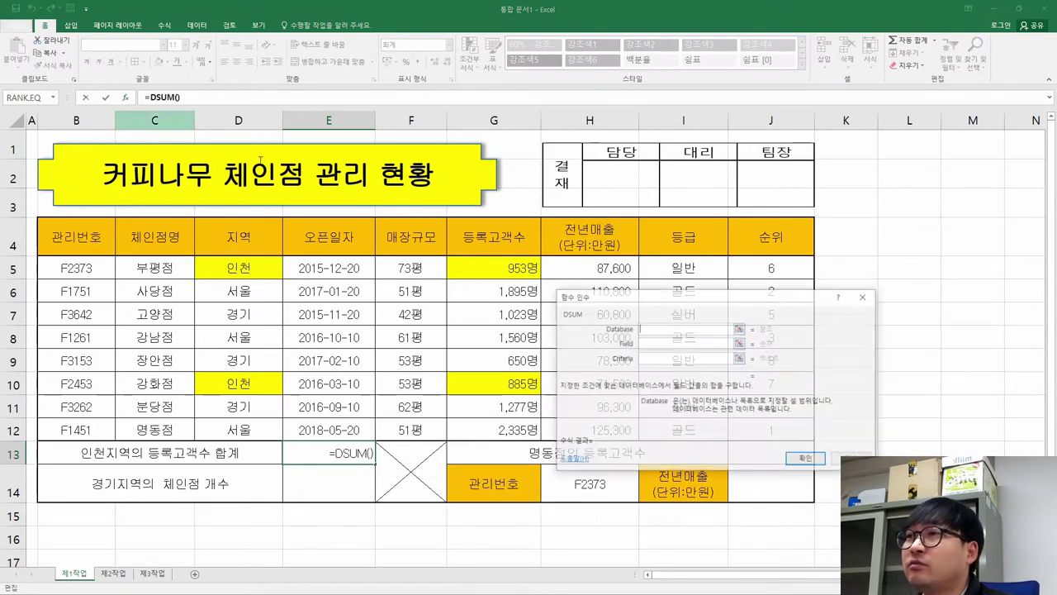
pyautogui.moveTo(629, 301); pyautogui.dragTo(620, 246)
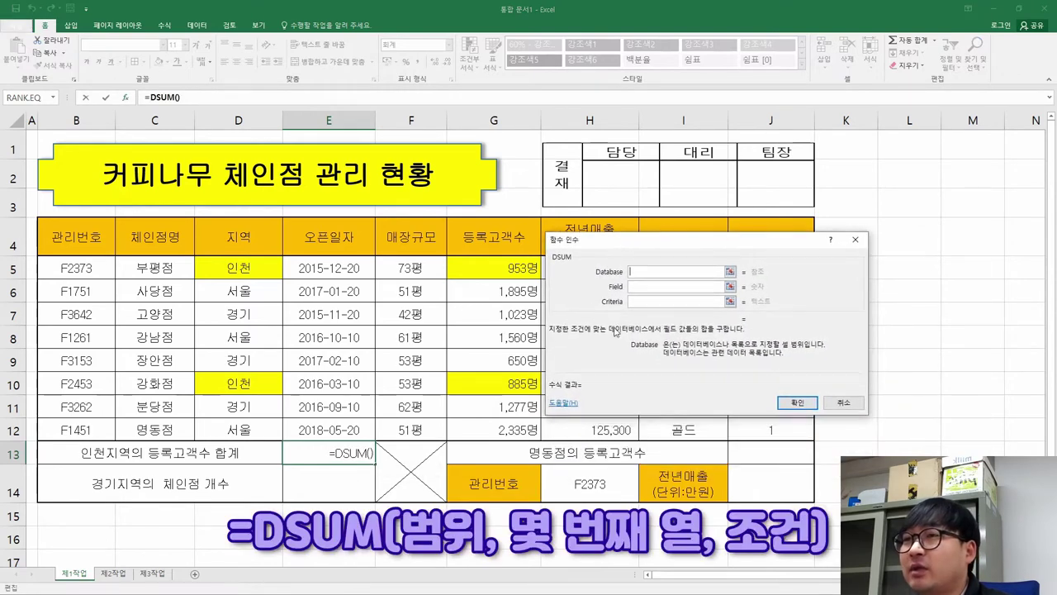
# - Go over the three DSUM arguments and set Database to D4:G12, from the 지역 header through the 등록고객수 column
pyautogui.click(622, 280)
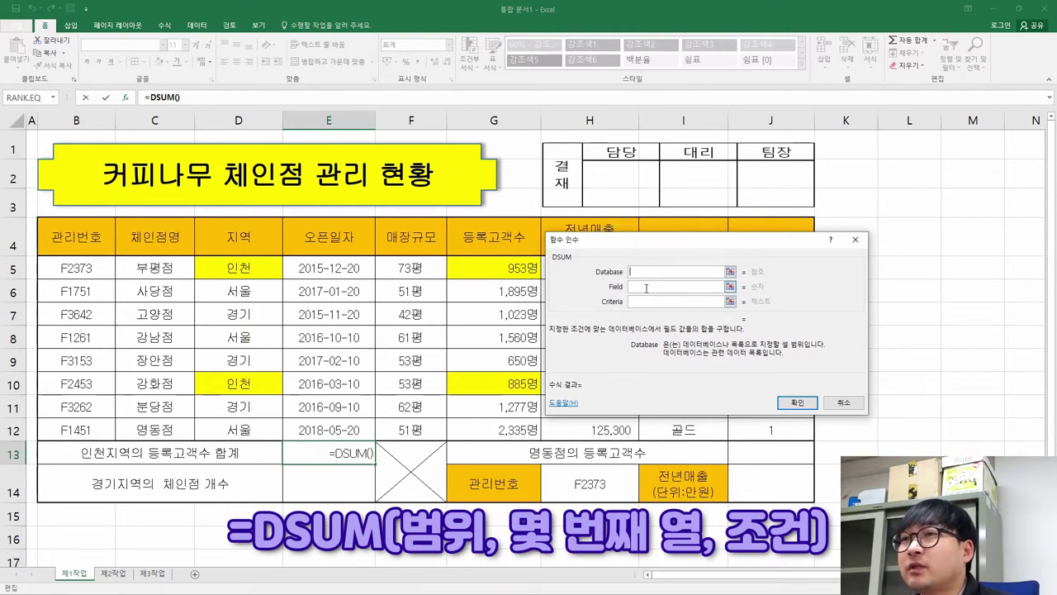
pyautogui.click(647, 287)
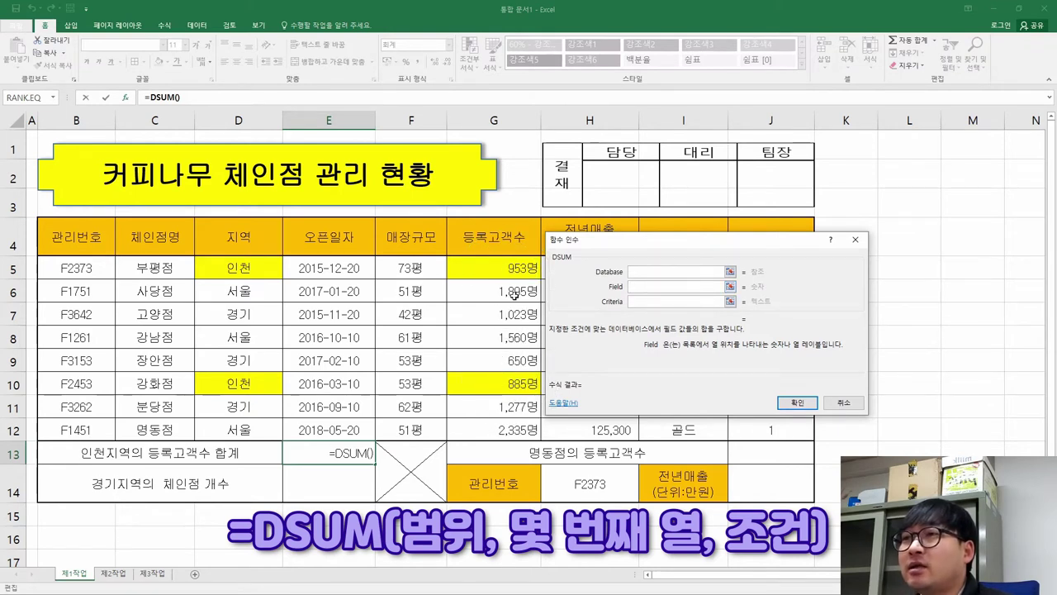
pyautogui.click(655, 302)
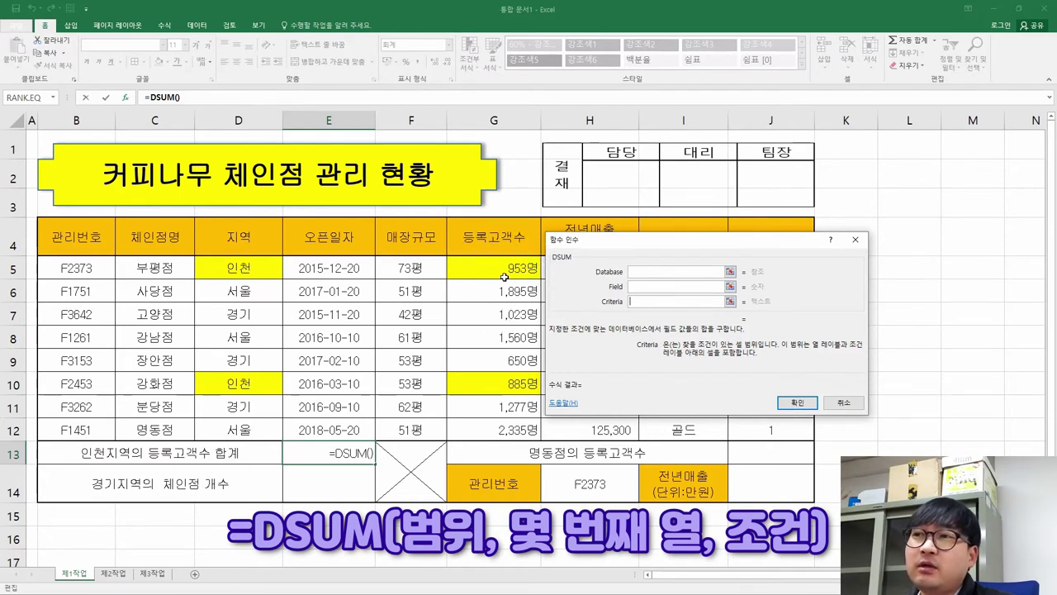
pyautogui.click(650, 278)
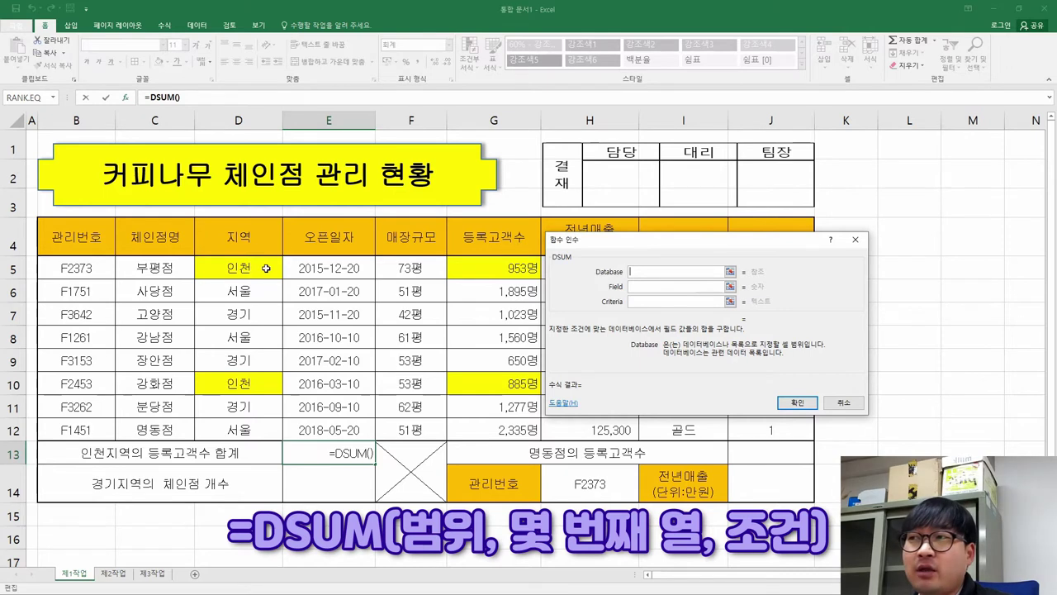
pyautogui.moveTo(214, 233); pyautogui.dragTo(491, 428)
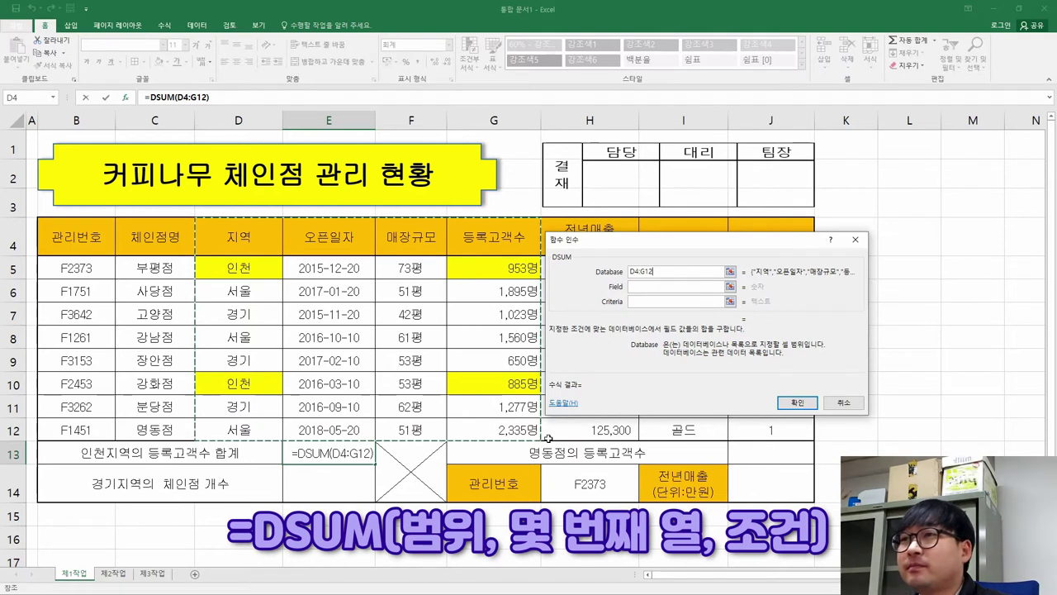
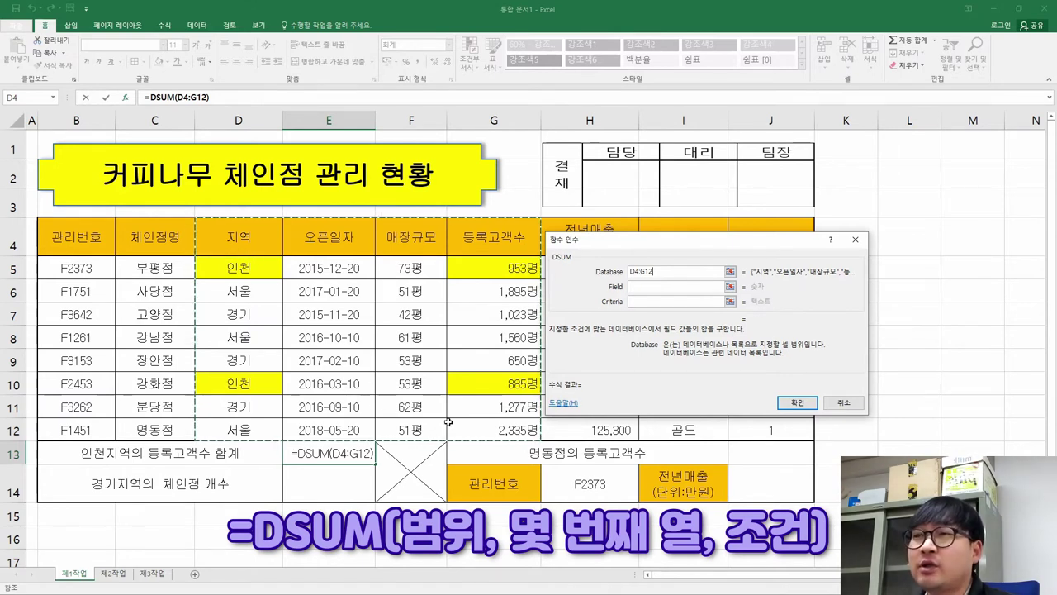
# - Set the DSUM Field argument to 4, the 등록고객수 column counted from 지역
pyautogui.click(647, 287)
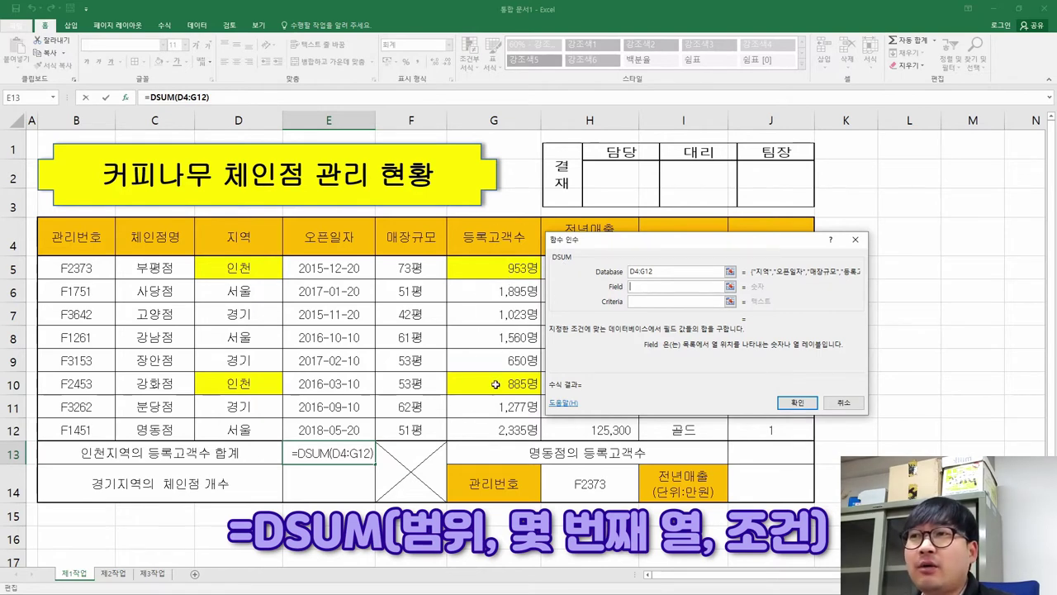
pyautogui.click(241, 254)
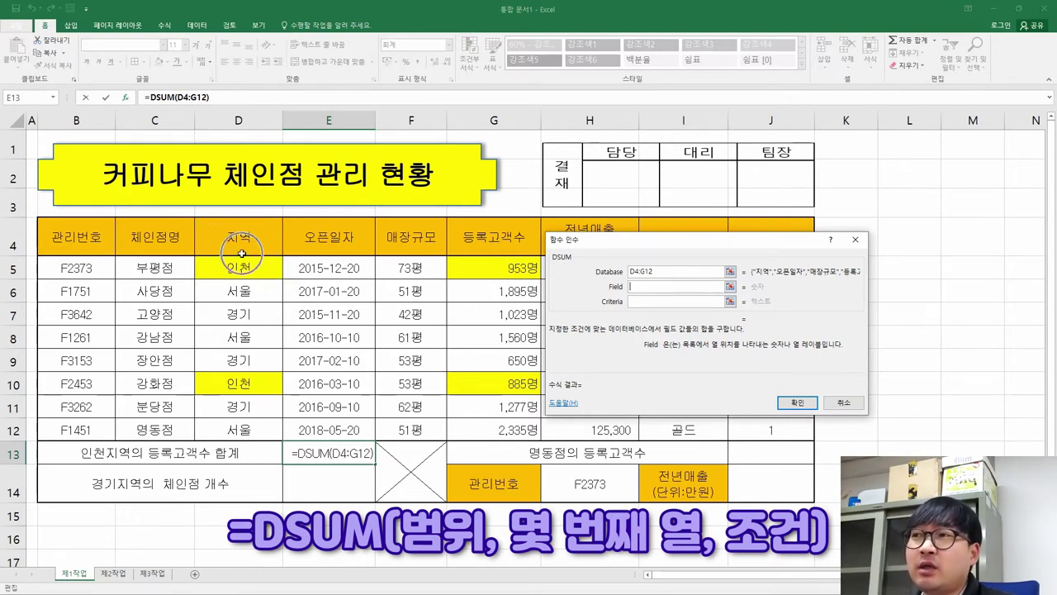
pyautogui.click(526, 423)
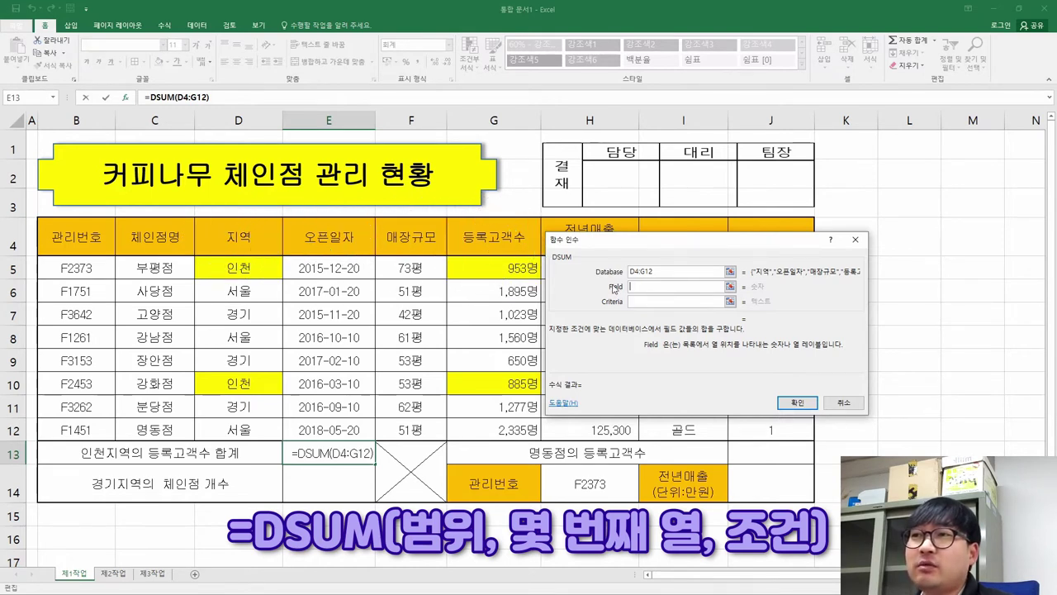
pyautogui.click(648, 285)
pyautogui.write('4')
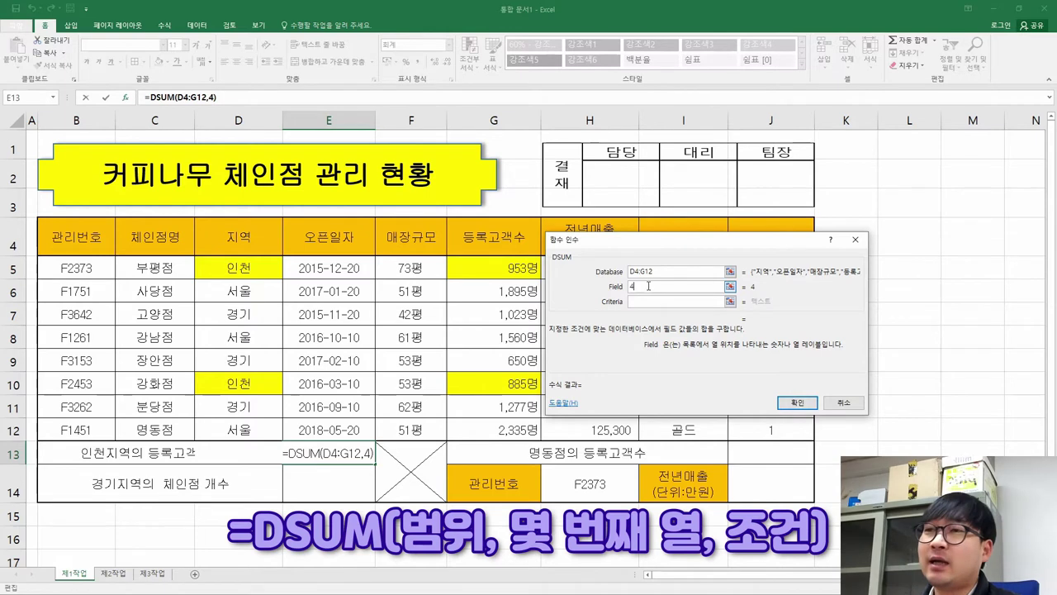
# - Set the DSUM Criteria to D4:D5, the 지역 header with 인천, and confirm the formula
pyautogui.click(648, 302)
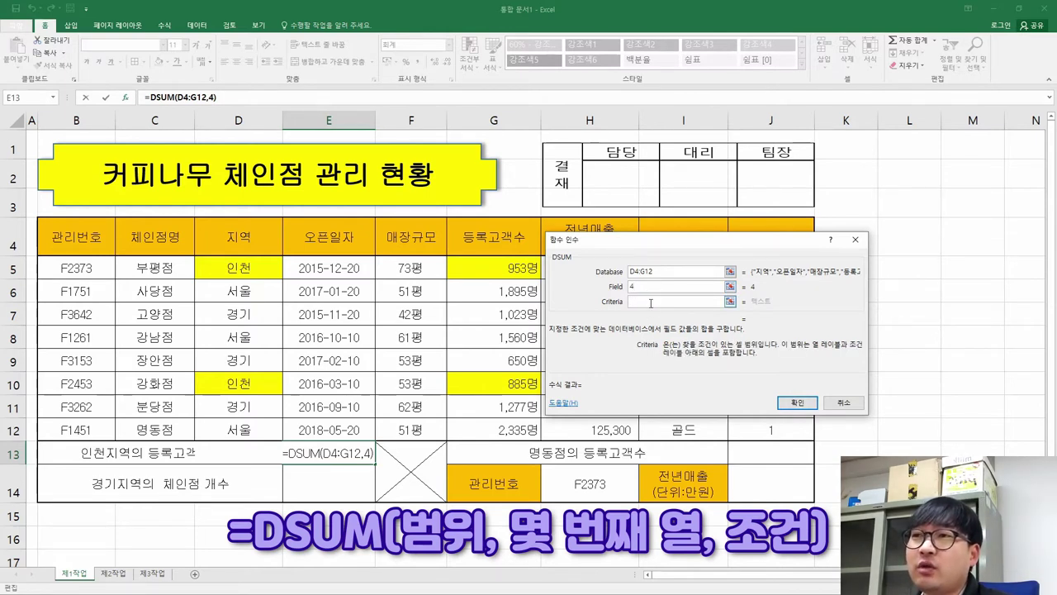
pyautogui.moveTo(238, 237); pyautogui.dragTo(238, 266)
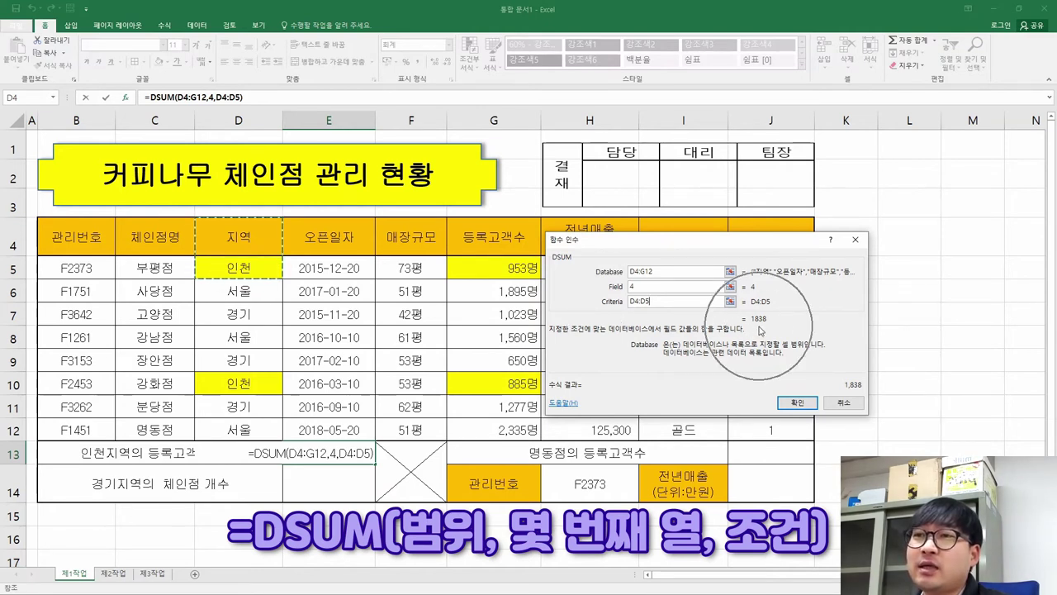
pyautogui.click(798, 402)
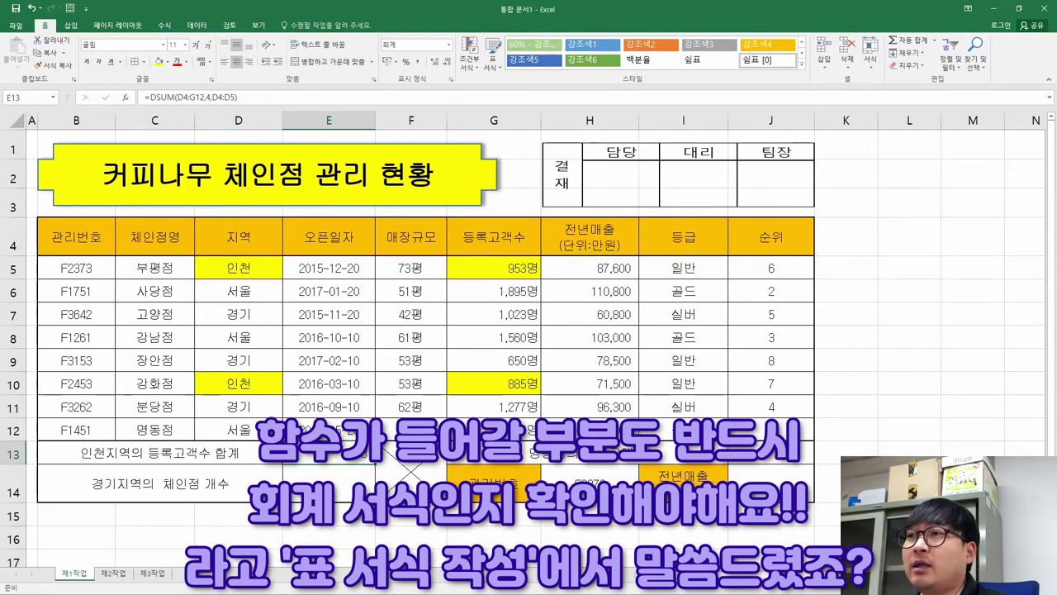
# - Try the 일반 number format on the total in E13, compare it with E14, and restore the 회계 format
pyautogui.click(450, 45)
pyautogui.click(430, 63)
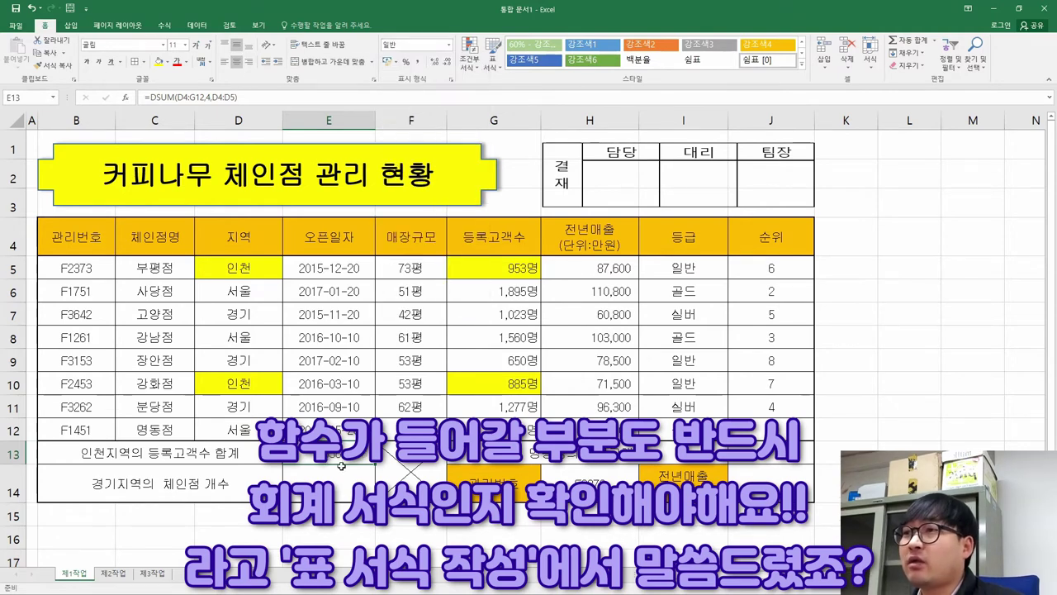
pyautogui.click(345, 486)
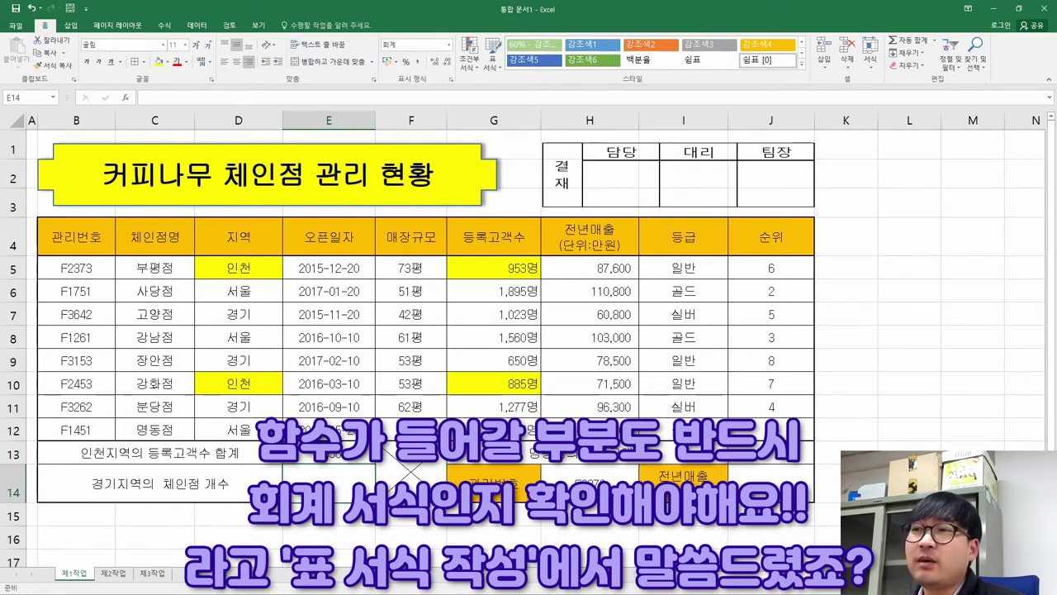
pyautogui.click(329, 453)
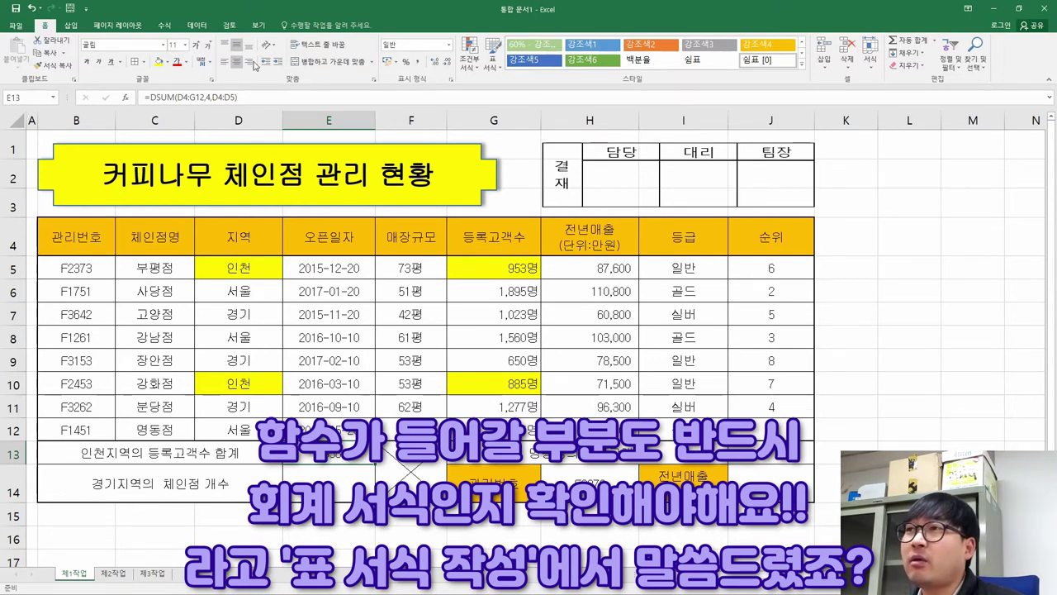
pyautogui.click(419, 63)
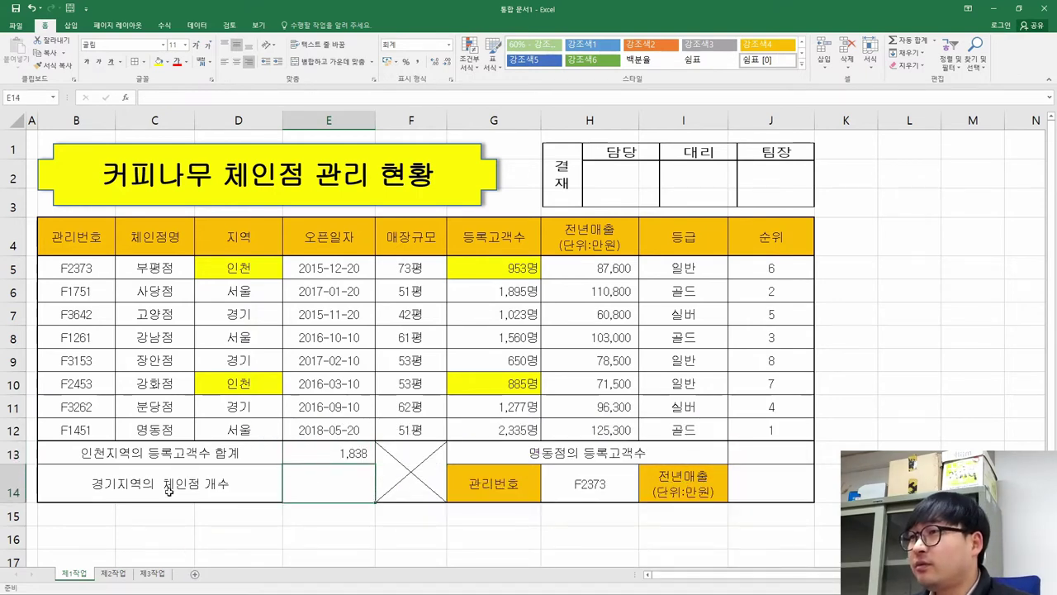
# - Strike through task (3) about the DSUM function in the Acrobat Reader exam PDF and return to Excel
pyautogui.hotkey('alt', 'Tab')
pyautogui.moveTo(488, 277); pyautogui.dragTo(111, 277)
pyautogui.hotkey('alt', 'Tab')
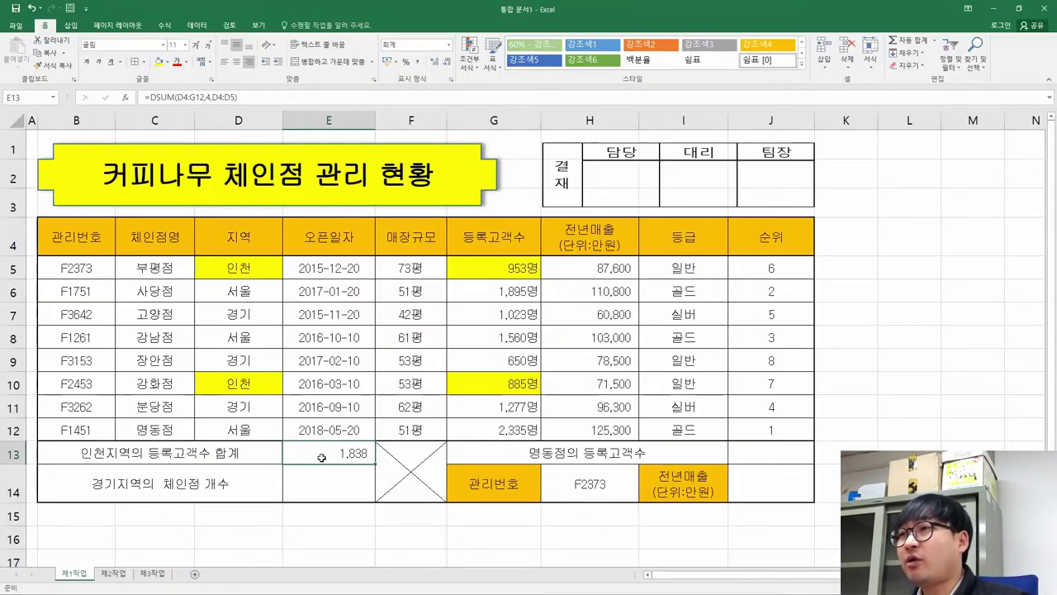
# - Clear the total in E13 and restart it as a DSUM formula with B4:H12 as the Database range
pyautogui.press('Delete')
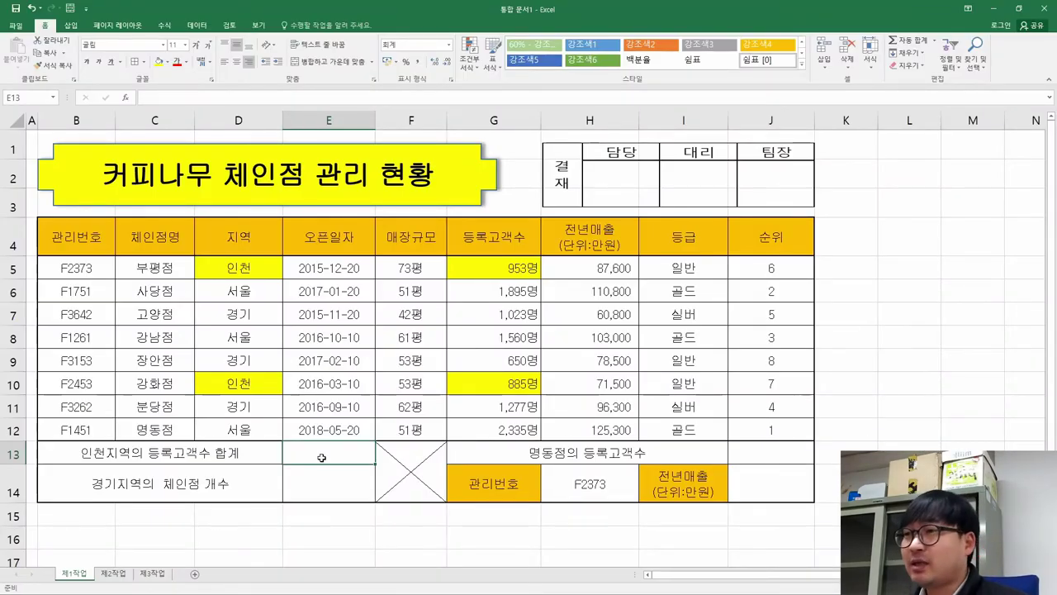
pyautogui.write('=')
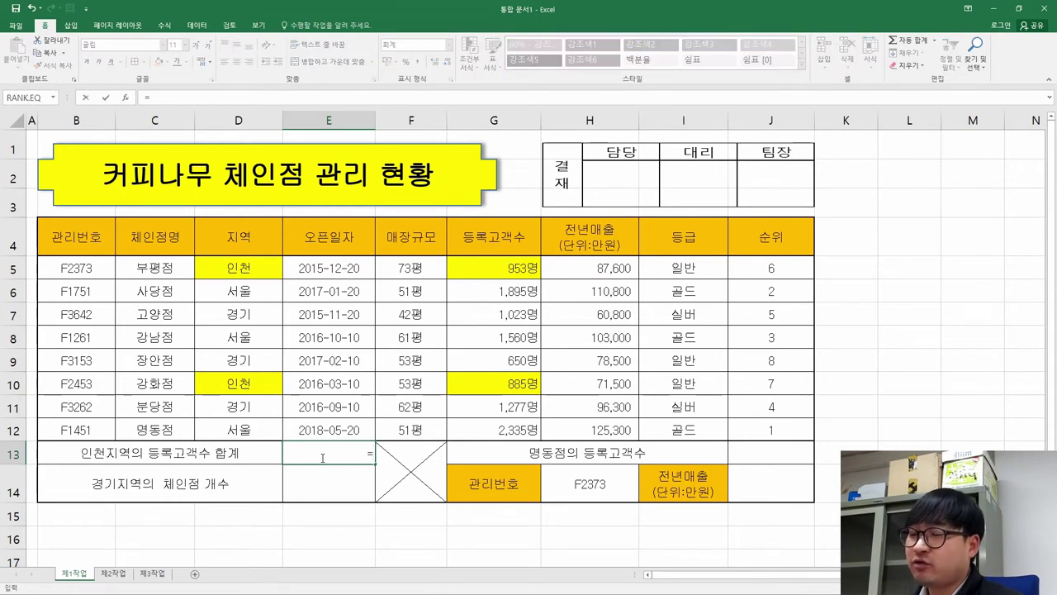
pyautogui.write('dsum')
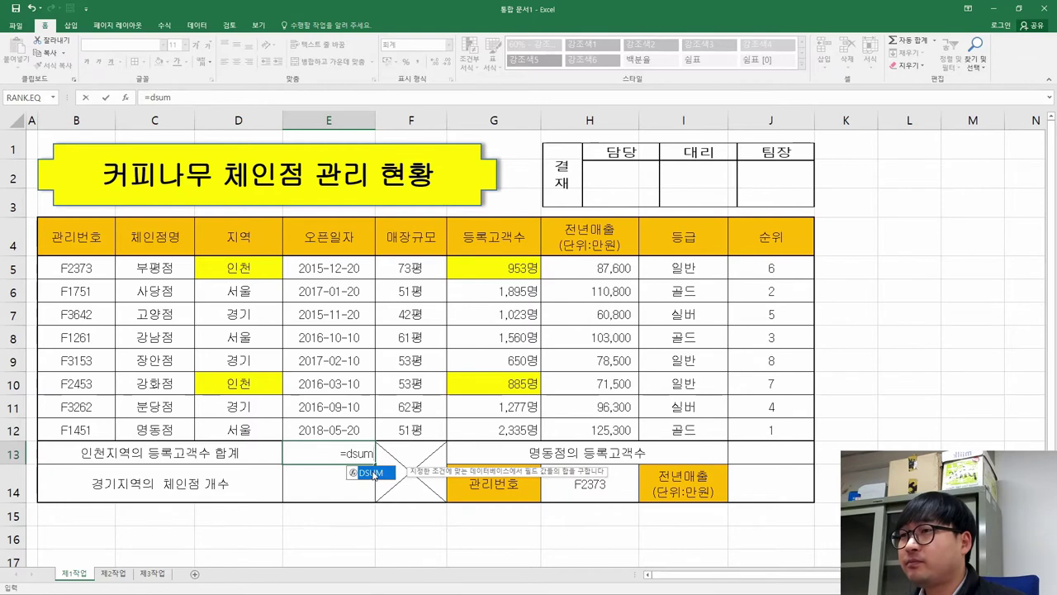
pyautogui.doubleClick(372, 472)
pyautogui.click(126, 98)
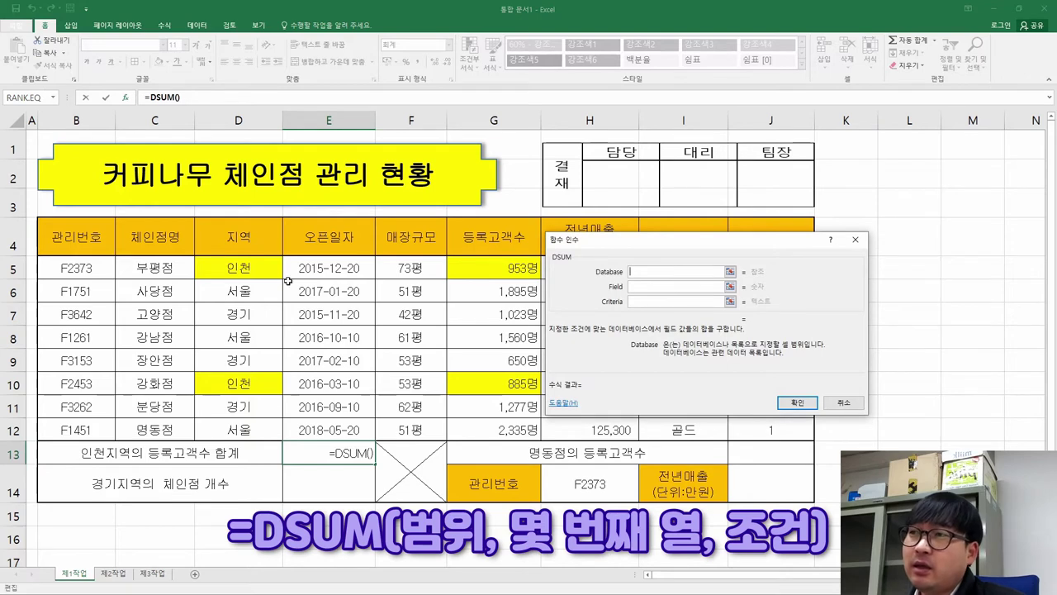
pyautogui.moveTo(56, 236); pyautogui.dragTo(611, 413)
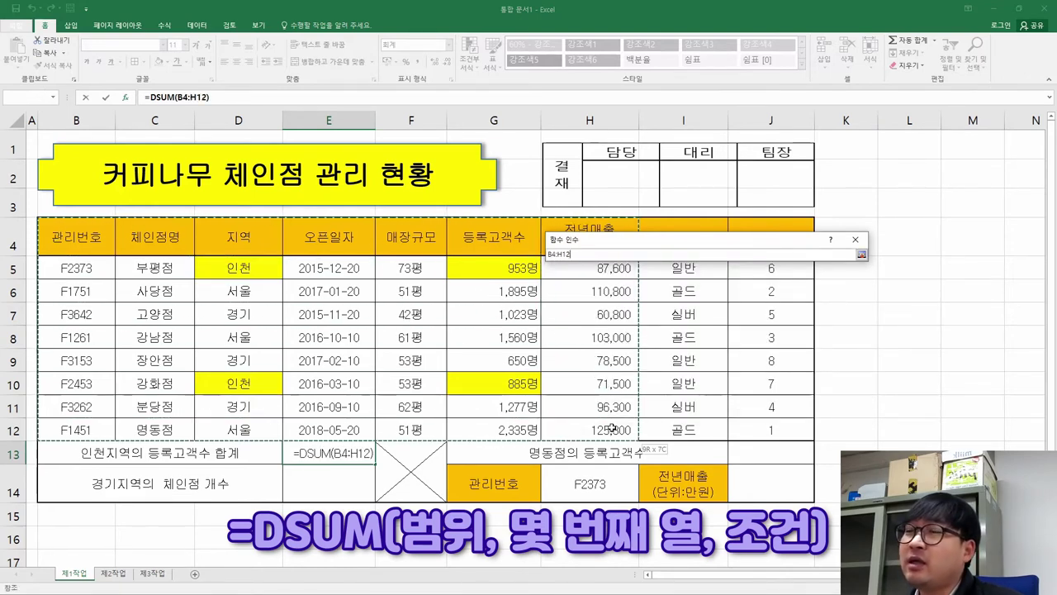
pyautogui.moveTo(611, 427); pyautogui.dragTo(612, 428)
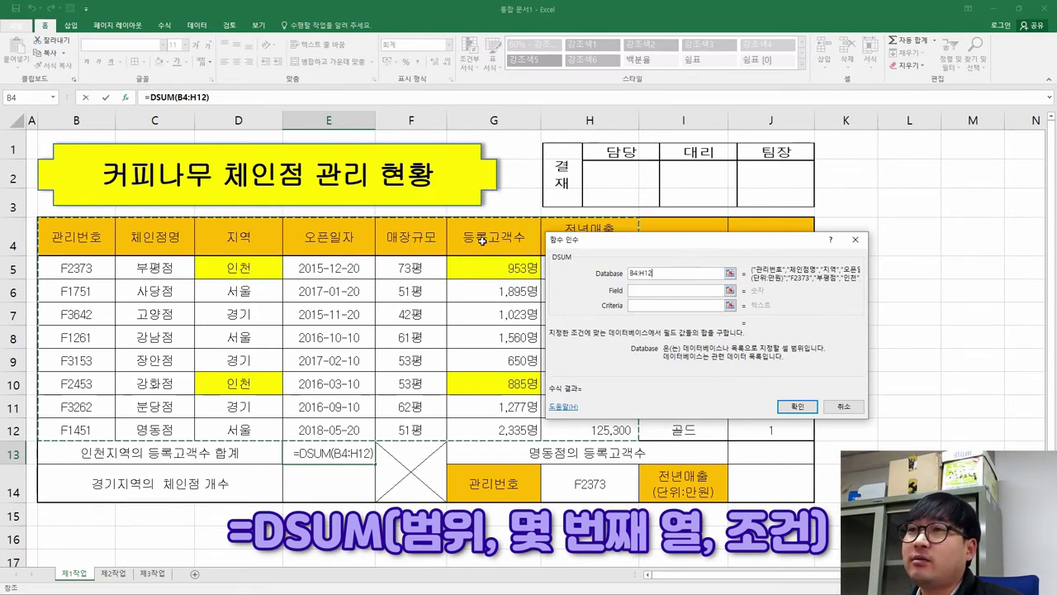
# - Set the DSUM Field to 6 and the Criteria to D4:D5, and confirm the formula
pyautogui.click(651, 289)
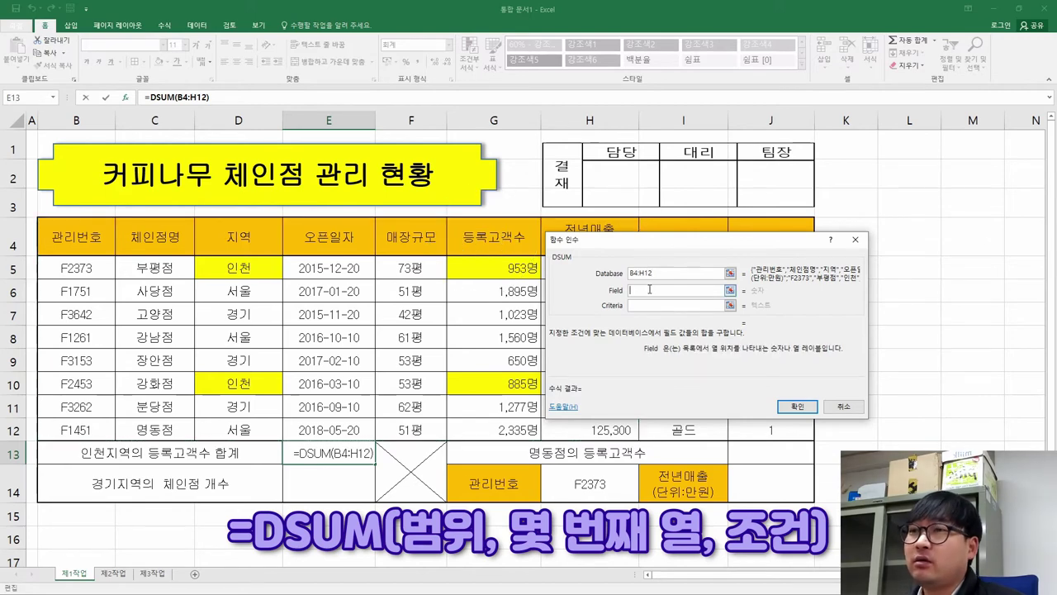
pyautogui.write('6')
pyautogui.press('Tab')
pyautogui.moveTo(238, 237); pyautogui.dragTo(240, 267)
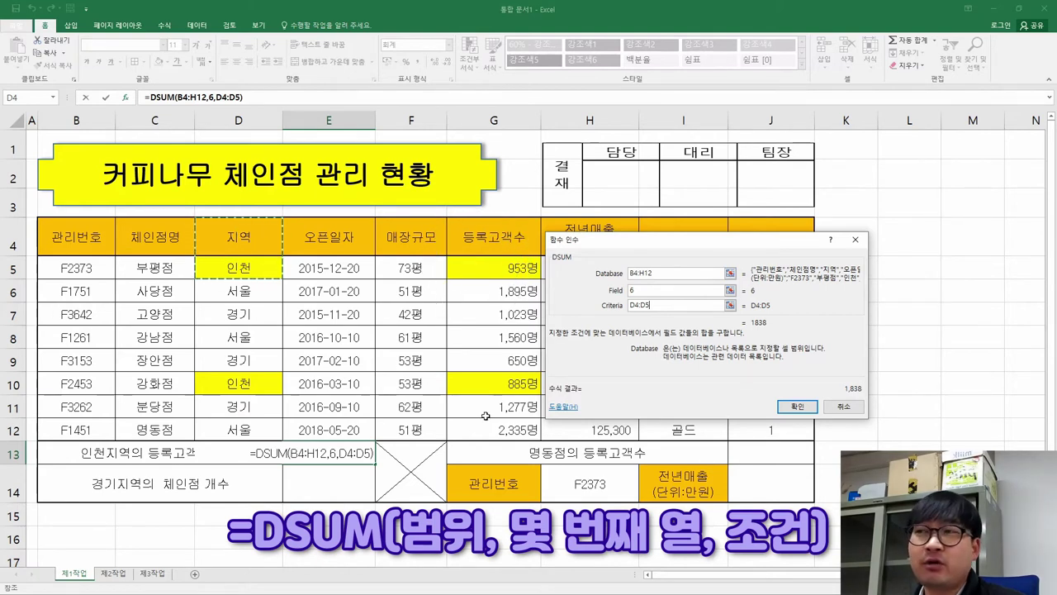
pyautogui.click(633, 293)
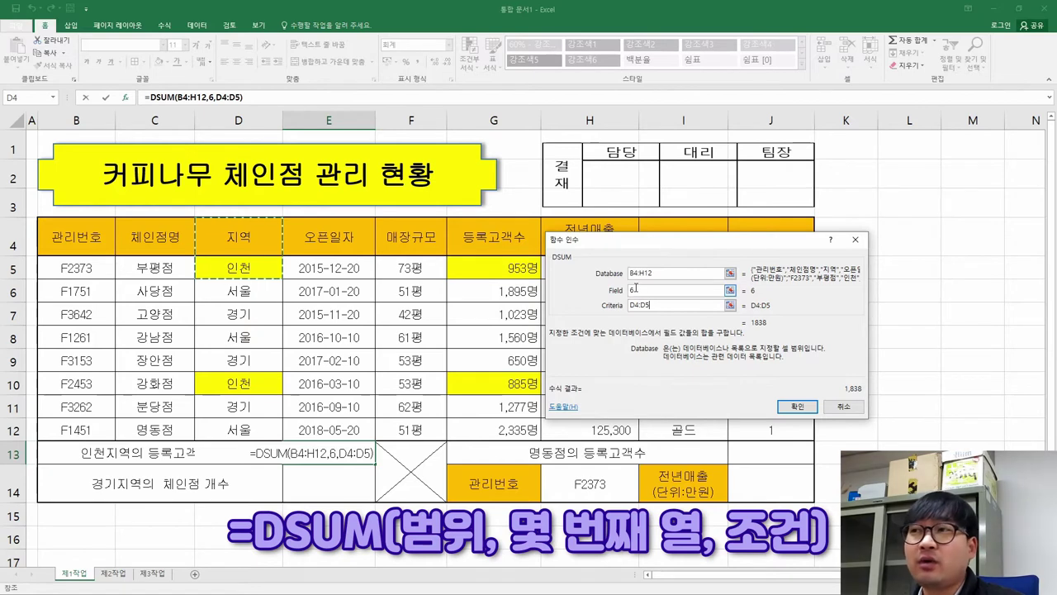
pyautogui.click(797, 406)
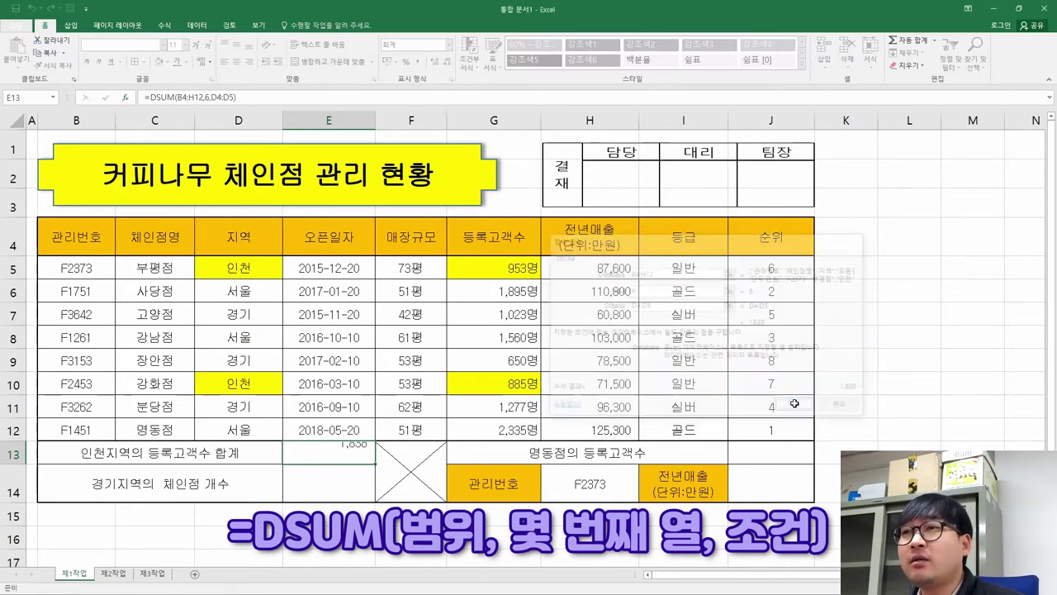
# - Switch to the exam PDF in Acrobat Reader and strike through task (3) about the 인천 customer total
pyautogui.click(361, 488)
pyautogui.hotkey('alt', 'Tab')
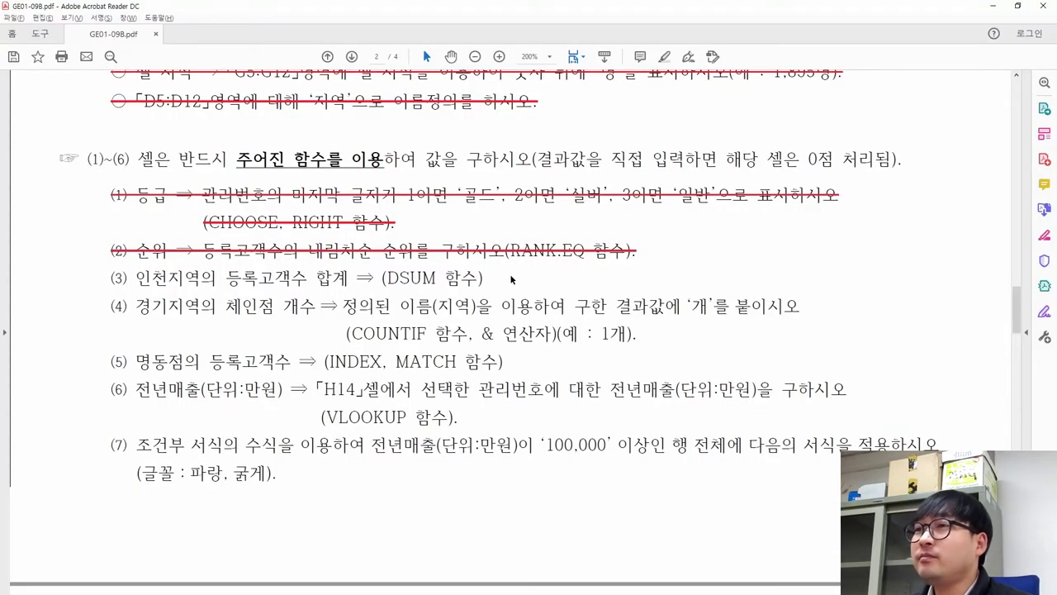
pyautogui.moveTo(496, 279); pyautogui.dragTo(800, 309)
pyautogui.click(174, 252)
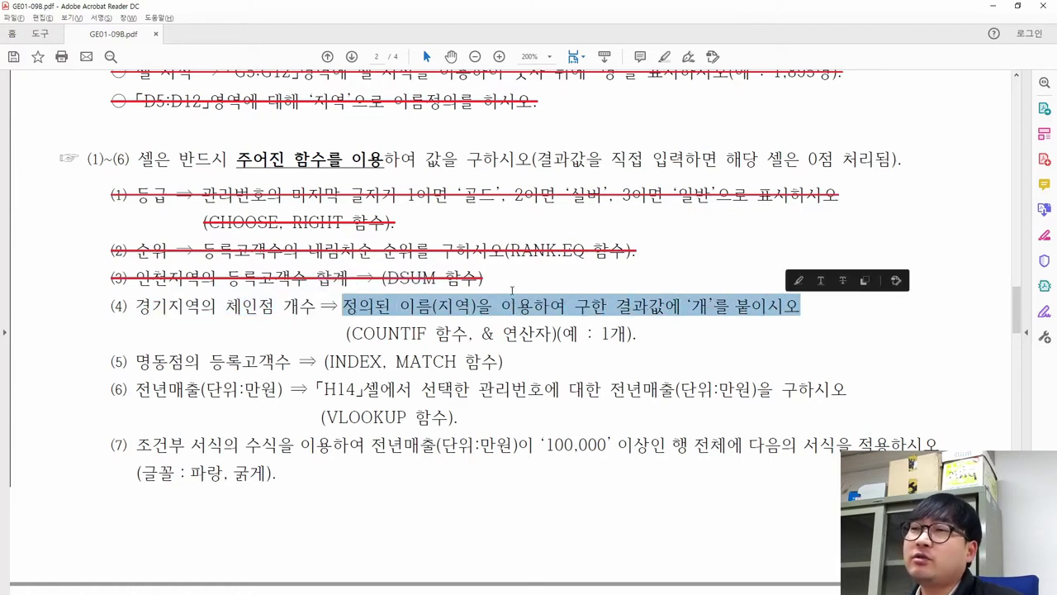
# - Examine task (4)'s requirements for the 경기 store count in the exam PDF and return to Excel
pyautogui.click(316, 301)
pyautogui.moveTo(354, 311); pyautogui.dragTo(487, 309)
pyautogui.moveTo(616, 310); pyautogui.dragTo(727, 314)
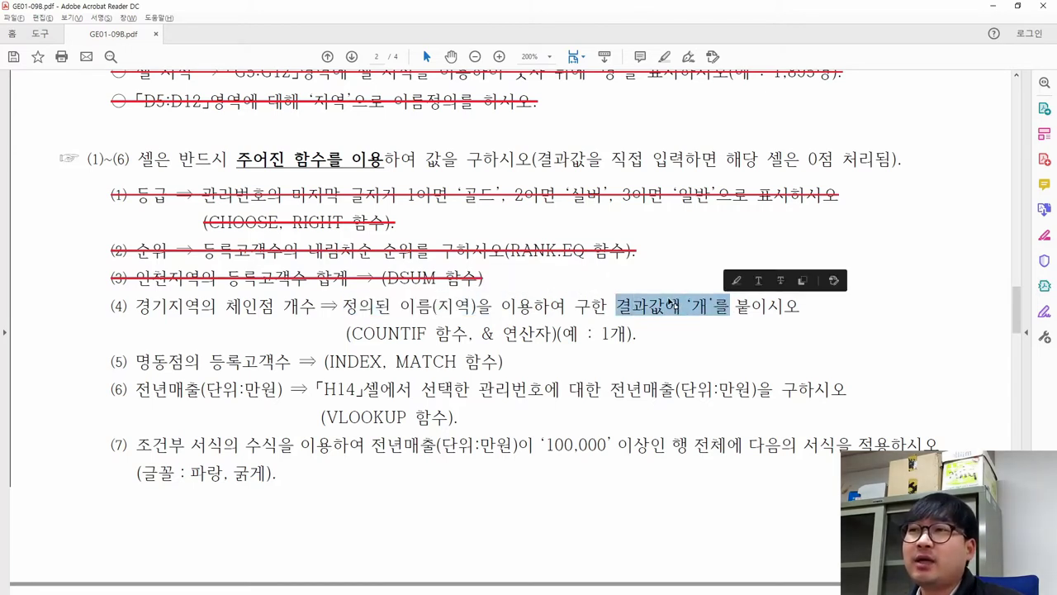
pyautogui.moveTo(347, 333); pyautogui.dragTo(425, 337)
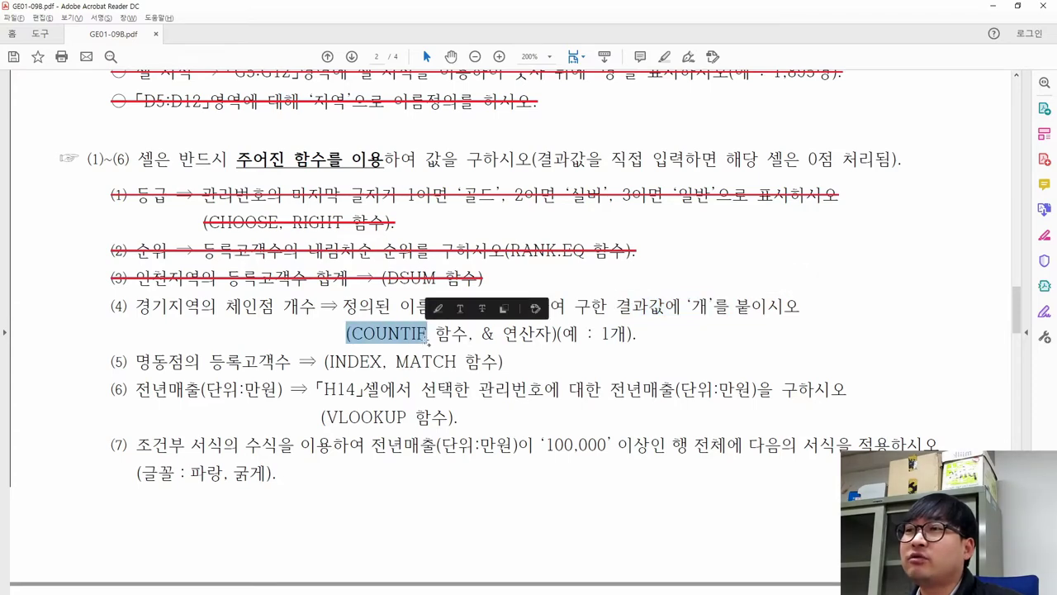
pyautogui.moveTo(134, 306); pyautogui.dragTo(316, 308)
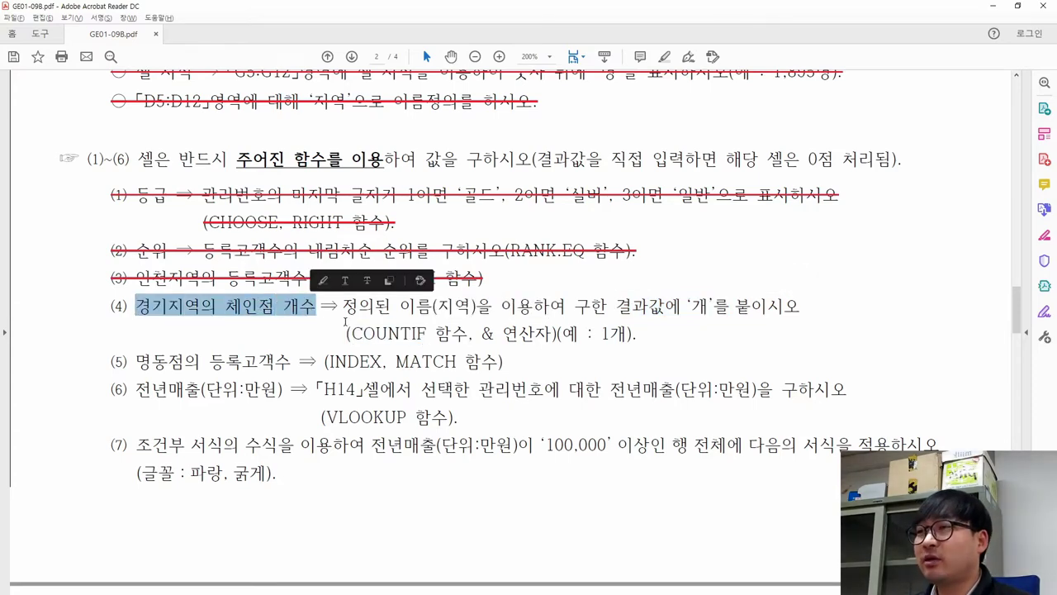
pyautogui.hotkey('alt', 'Tab')
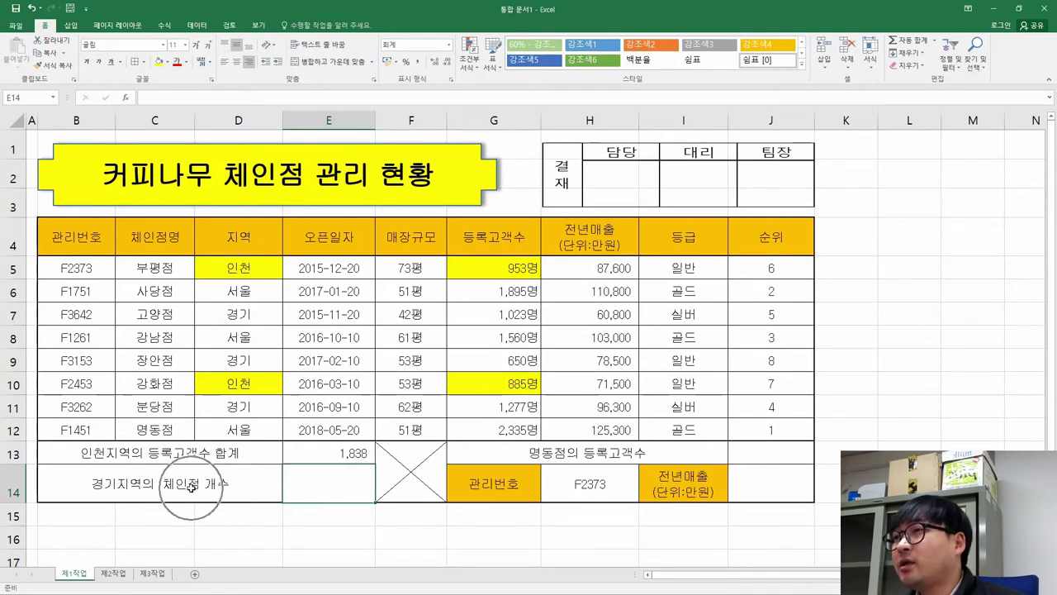
# - Remove the yellow highlight fill from the table cells D5:G10
pyautogui.moveTo(253, 269); pyautogui.dragTo(496, 384)
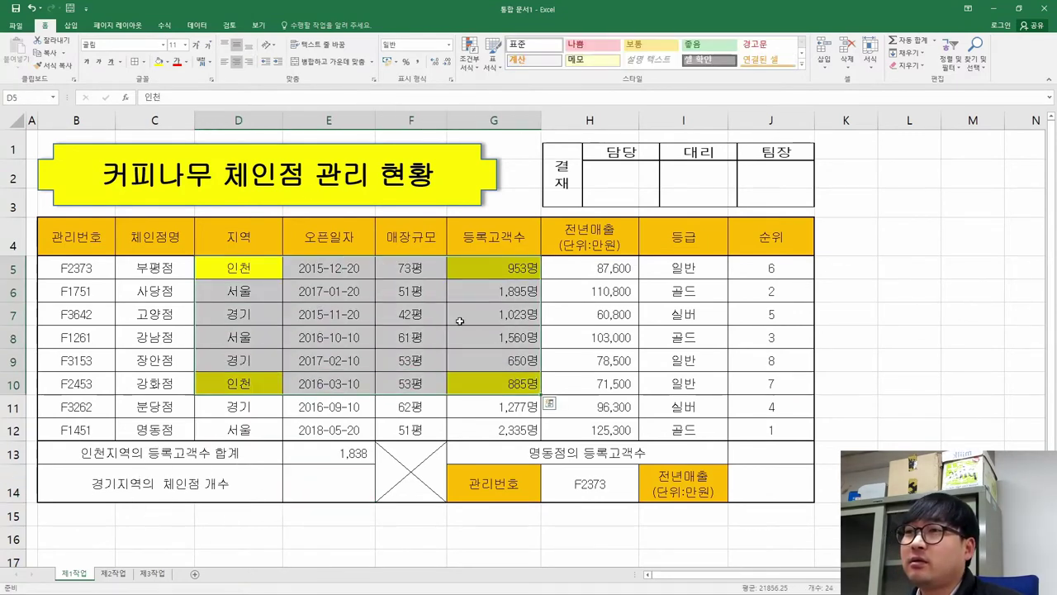
pyautogui.click(166, 62)
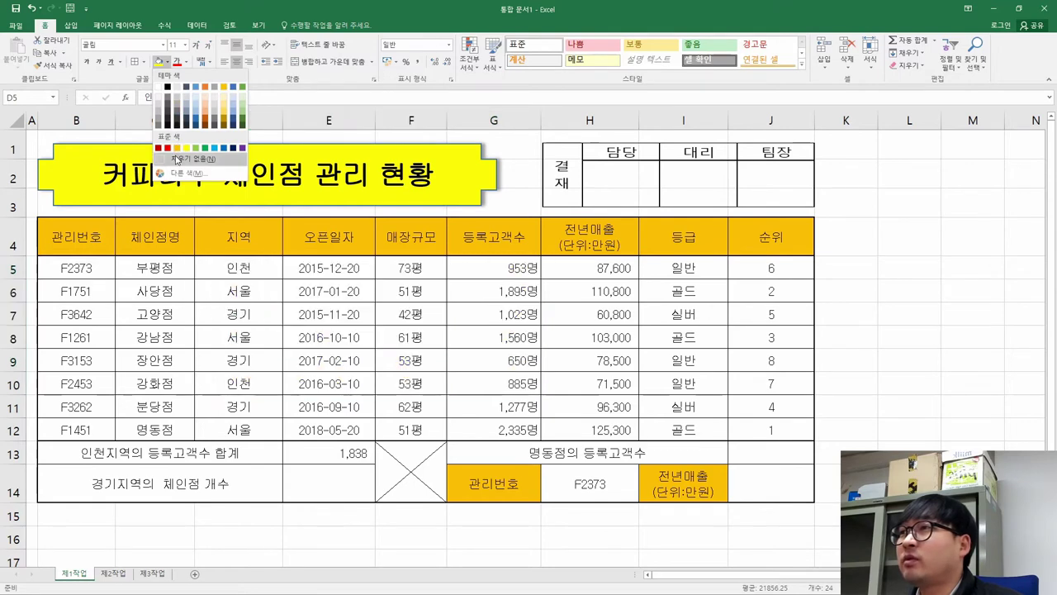
pyautogui.click(177, 158)
# - Fill the three 경기 cells D7, D9 and D11 in the 지역 column with yellow
pyautogui.click(327, 494)
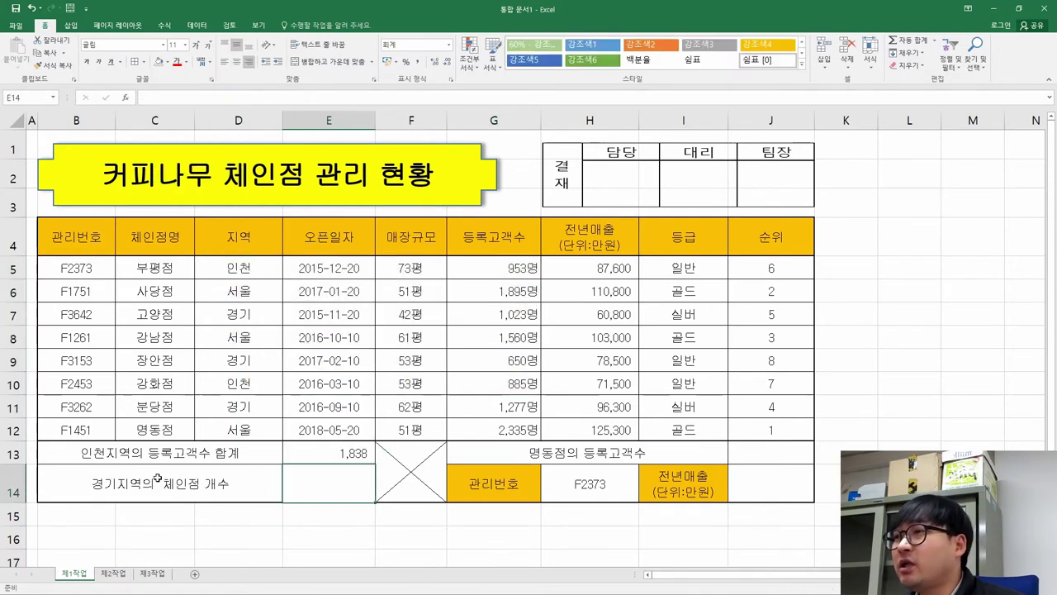
pyautogui.click(245, 311)
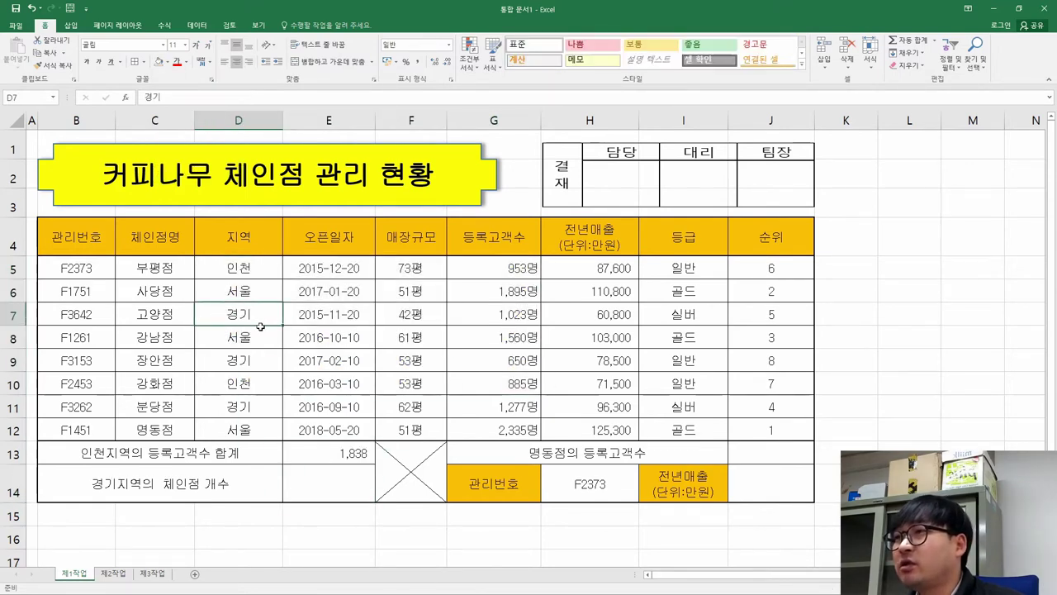
pyautogui.click(167, 63)
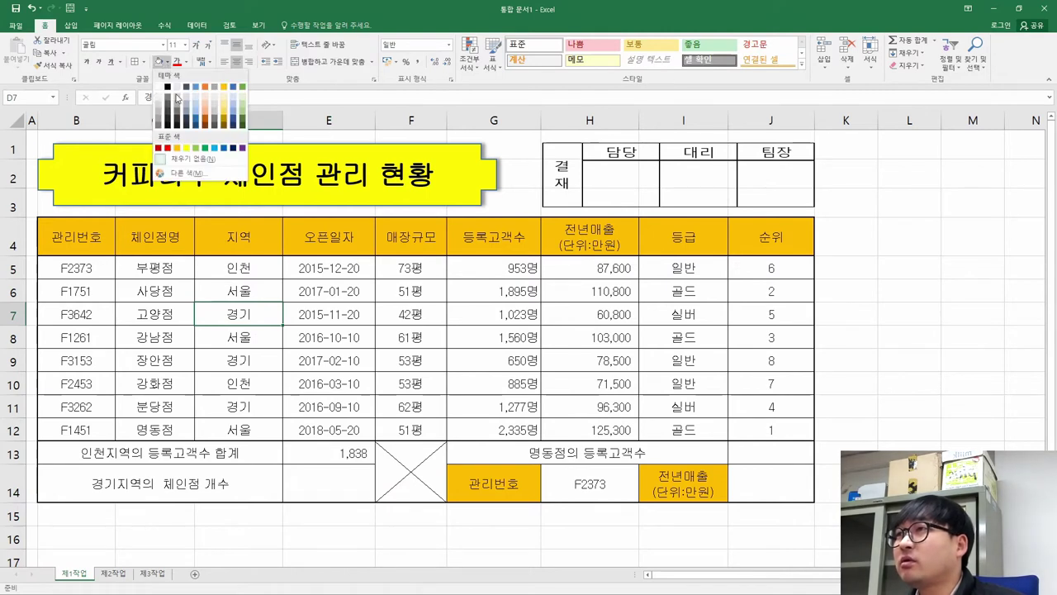
pyautogui.click(186, 148)
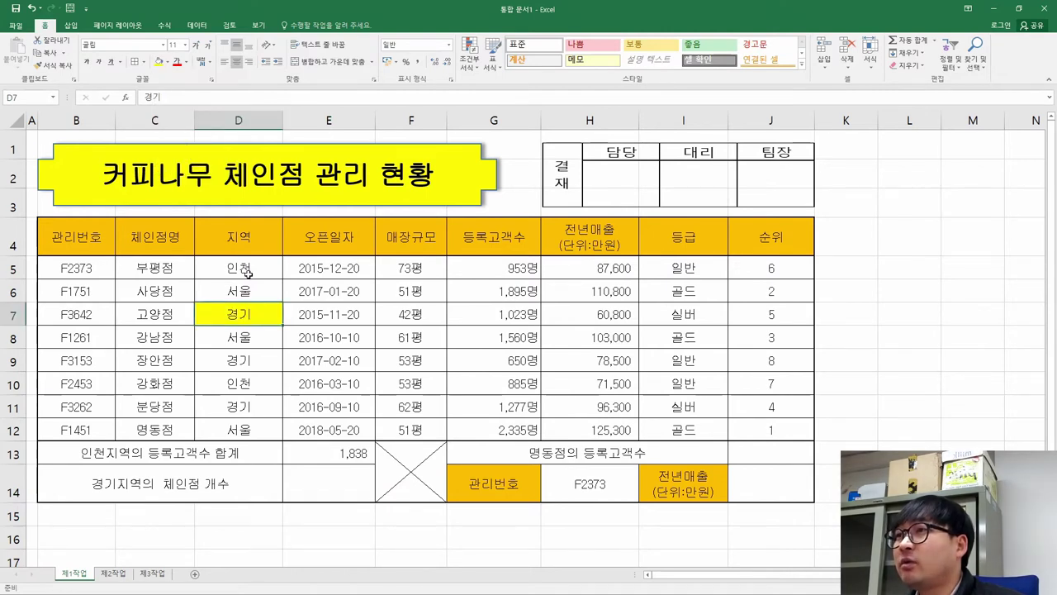
pyautogui.click(248, 363)
pyautogui.click(159, 64)
pyautogui.press('Down')
pyautogui.press('Down')
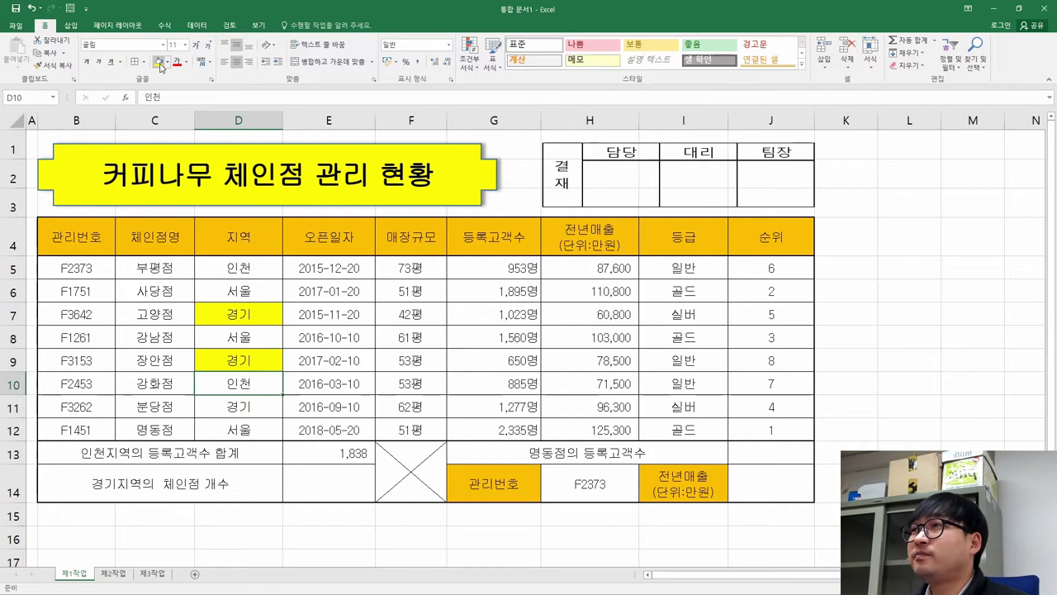
pyautogui.click(159, 64)
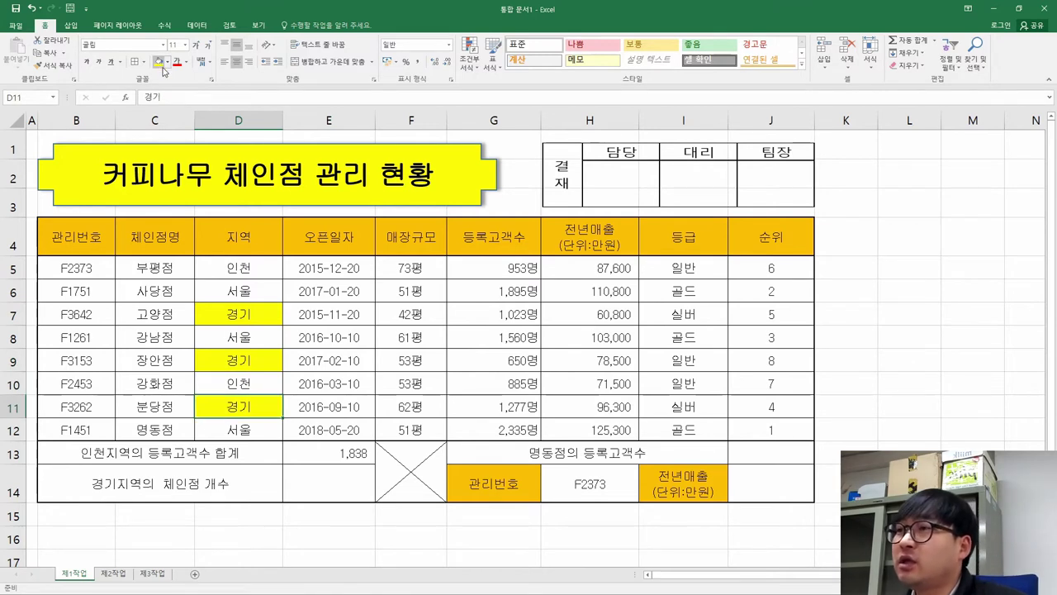
pyautogui.click(397, 335)
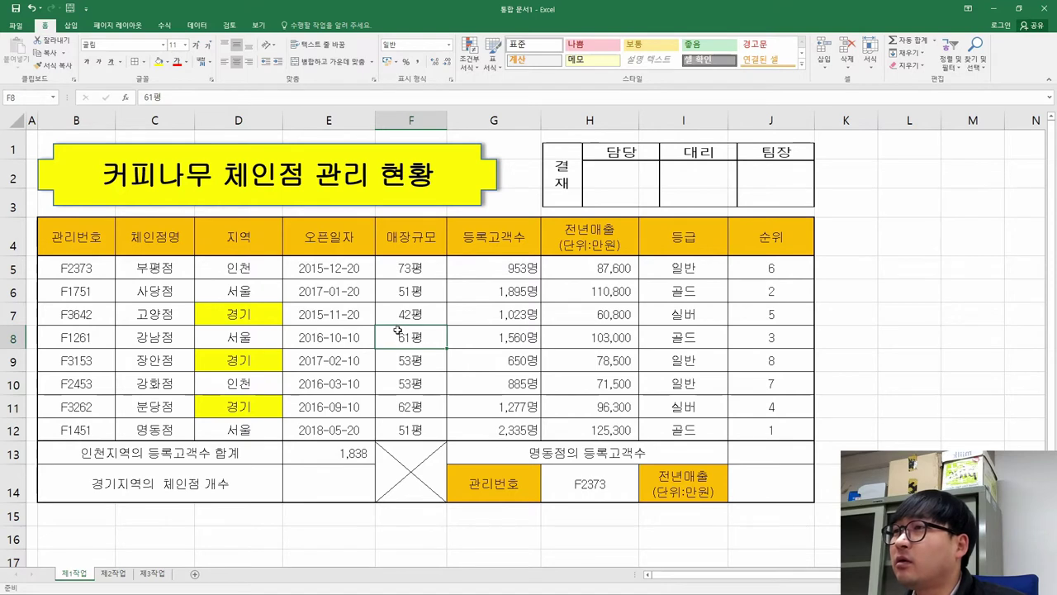
# - Check the function required by task (4) in the exam PDF, and start a COUNTIF formula in E14 with its arguments dialog open
pyautogui.moveTo(258, 314); pyautogui.dragTo(261, 413)
pyautogui.click(342, 479)
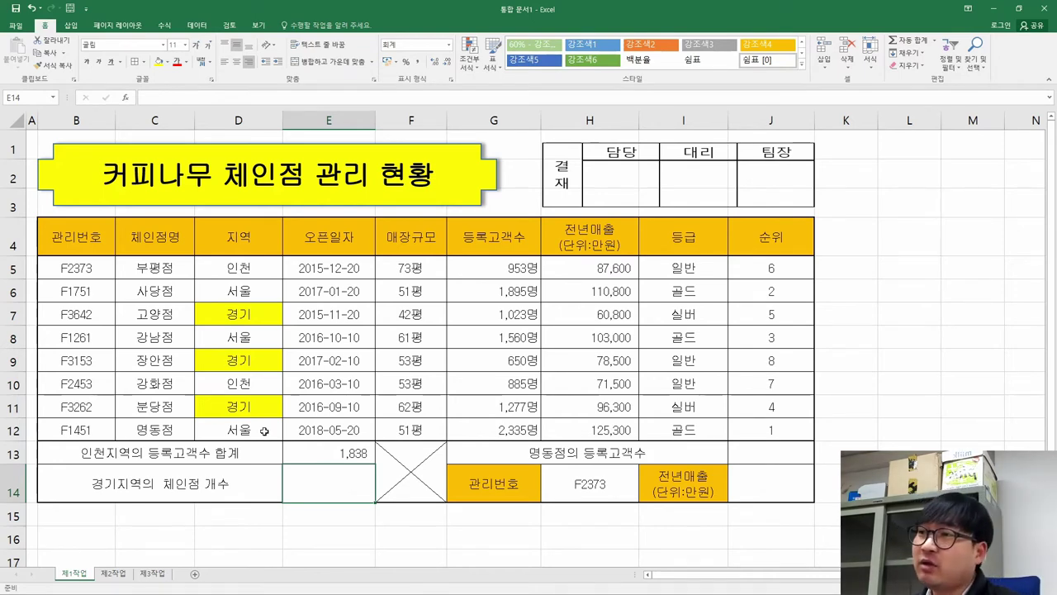
pyautogui.hotkey('alt', 'Tab')
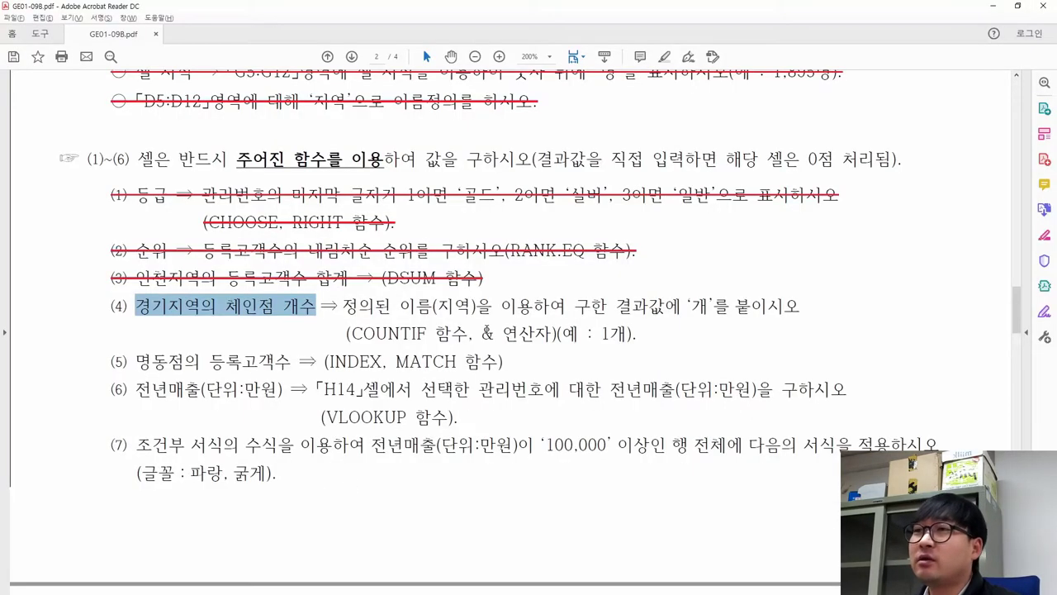
pyautogui.doubleClick(358, 333)
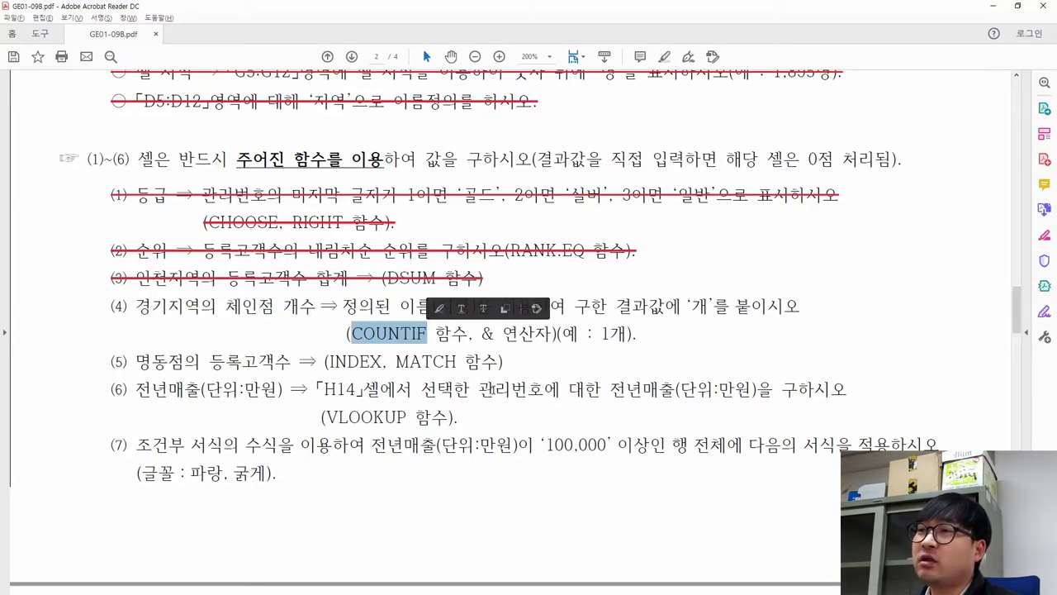
pyautogui.hotkey('alt', 'Tab')
pyautogui.write('=')
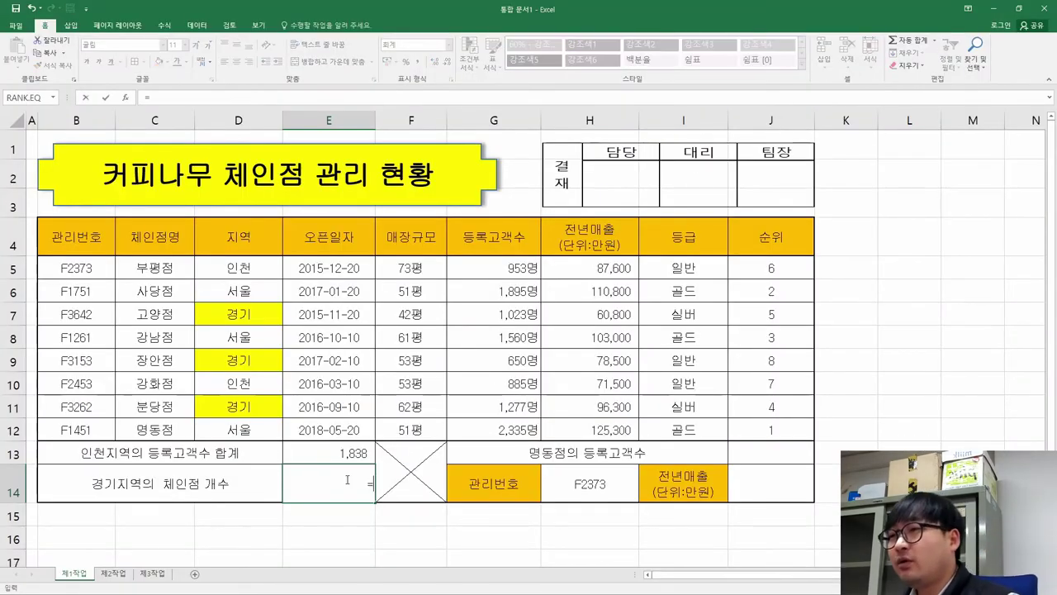
pyautogui.write('coun')
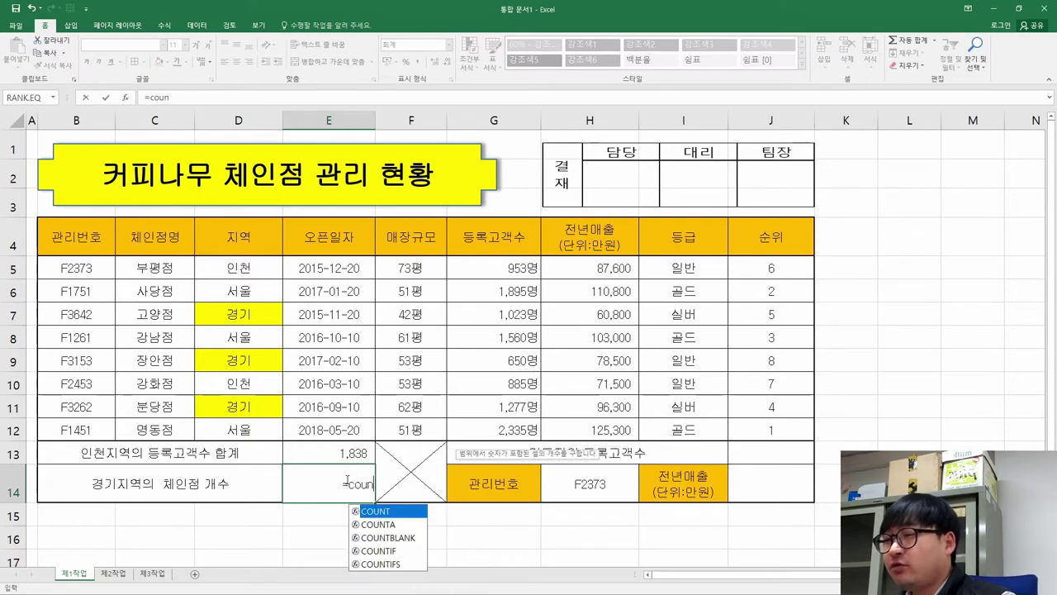
pyautogui.click(392, 553)
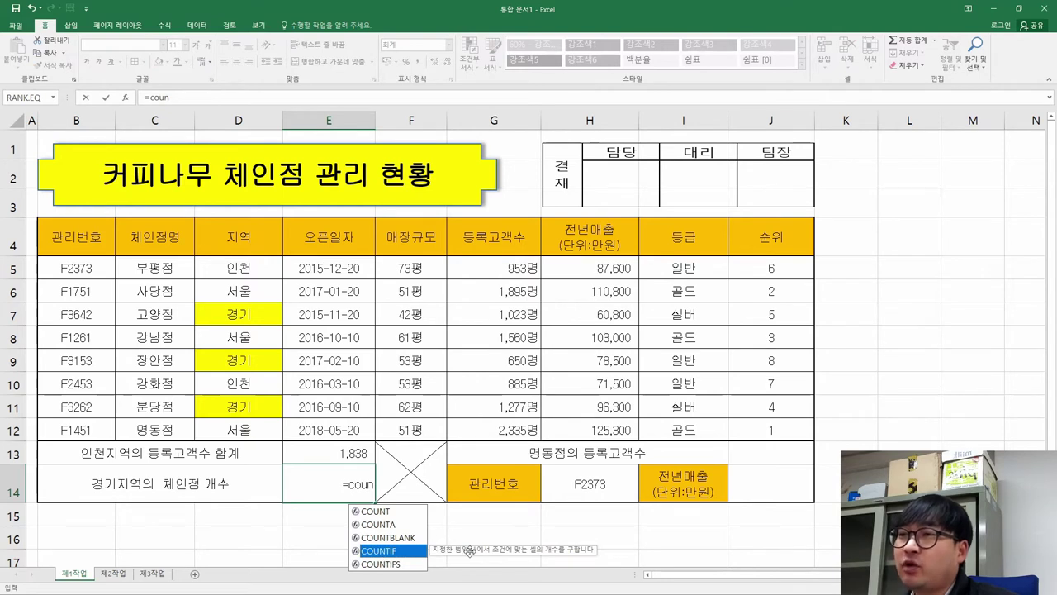
pyautogui.doubleClick(385, 551)
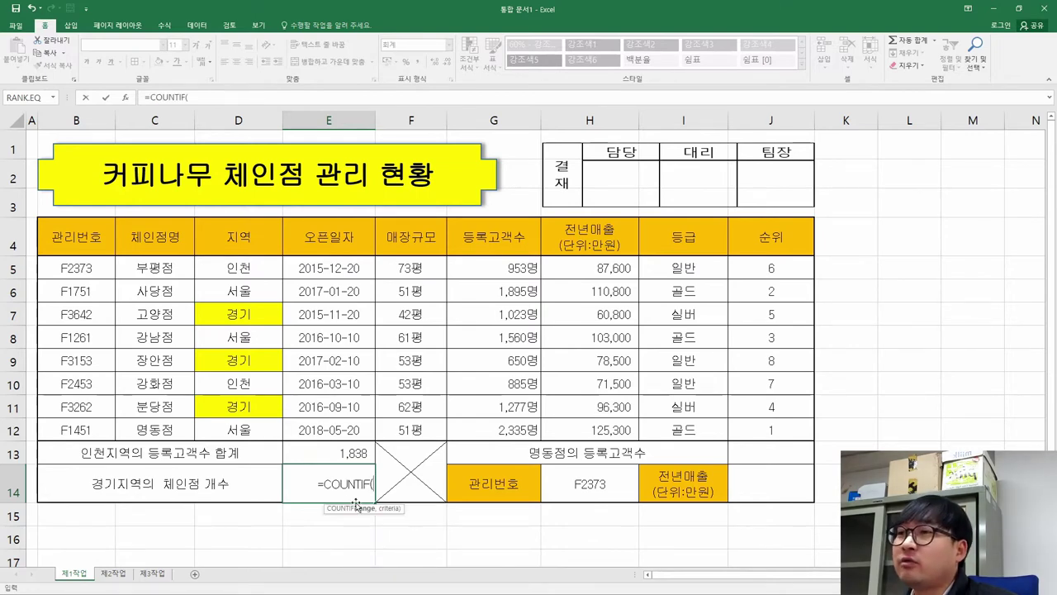
pyautogui.click(125, 98)
# - Set the COUNTIF Range to D5:D12, the cells with the defined name 지역
pyautogui.moveTo(710, 250); pyautogui.dragTo(451, 278)
pyautogui.click(359, 307)
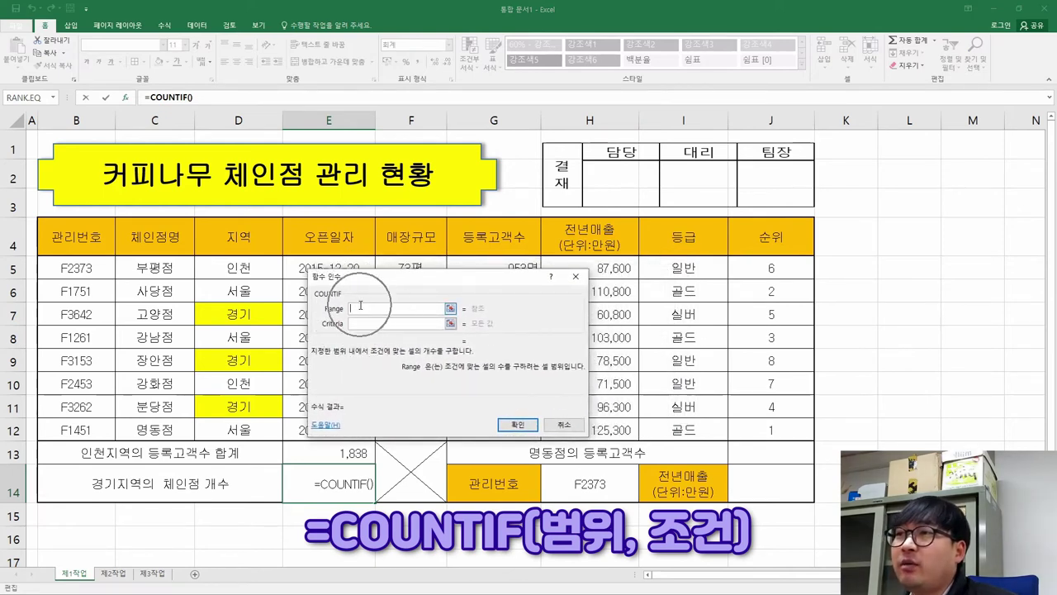
pyautogui.moveTo(242, 268); pyautogui.dragTo(239, 430)
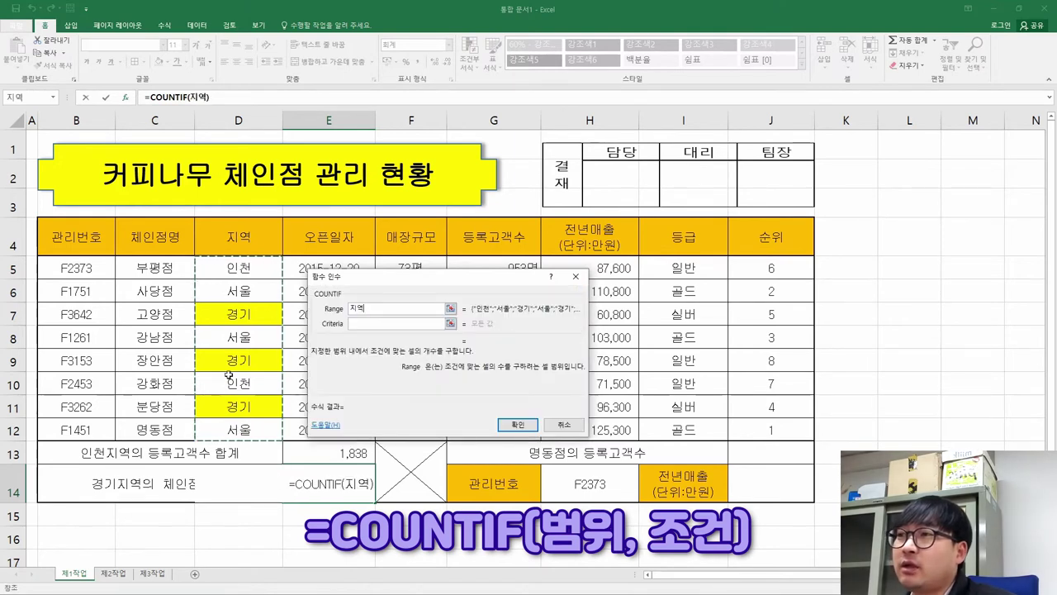
# - Set the COUNTIF Criteria to the text "경기"
pyautogui.click(367, 323)
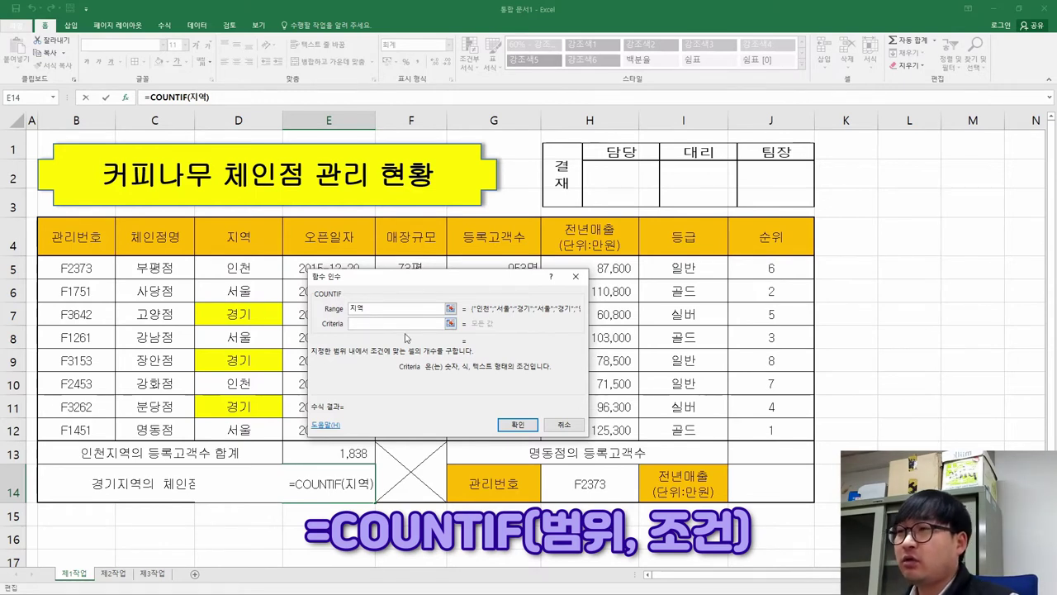
pyautogui.write('경기')
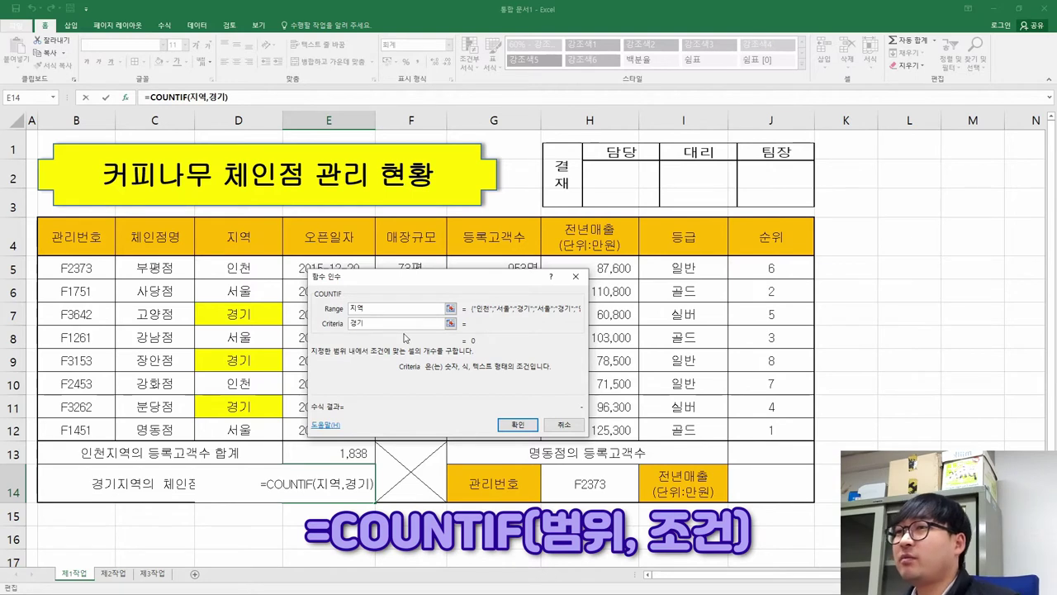
pyautogui.click(405, 309)
pyautogui.click(407, 323)
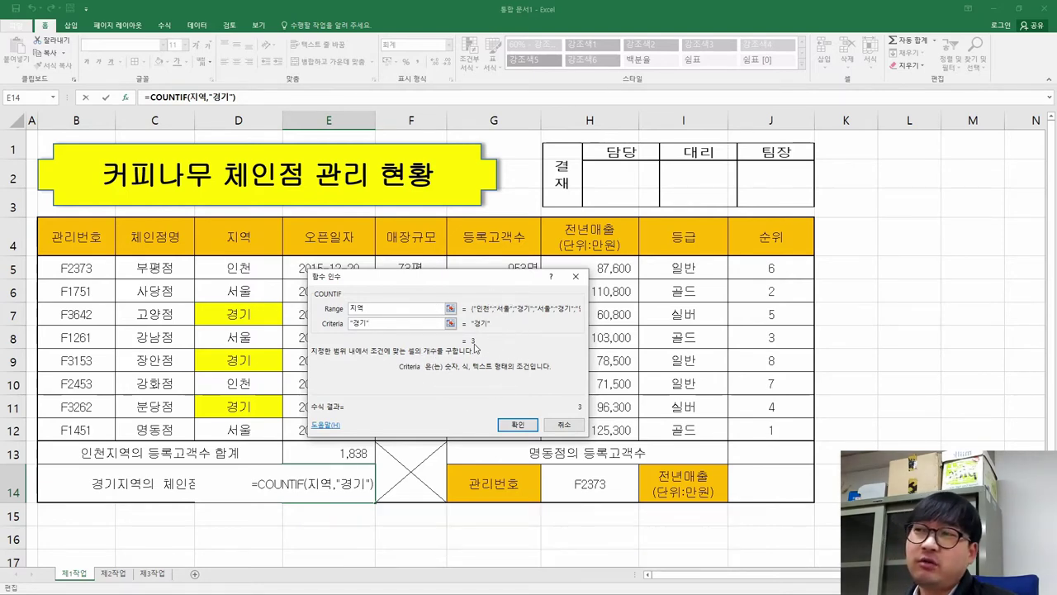
pyautogui.moveTo(386, 323); pyautogui.dragTo(350, 323)
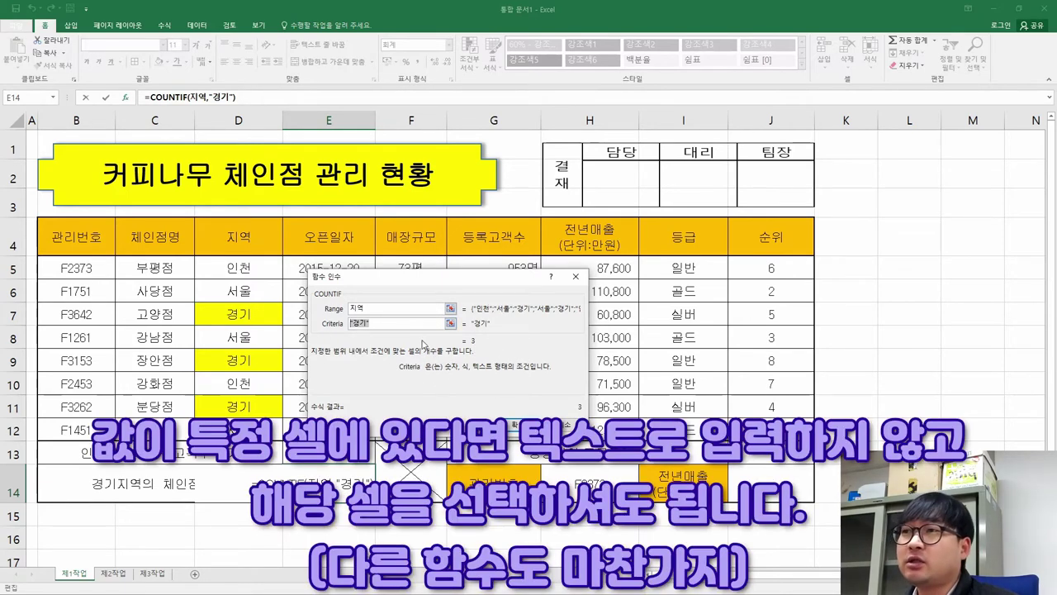
# - Replace the COUNTIF criteria in E14 with a reference to cell D11, trying D7 and D9 first, and accept the function arguments
pyautogui.press('BackSpace')
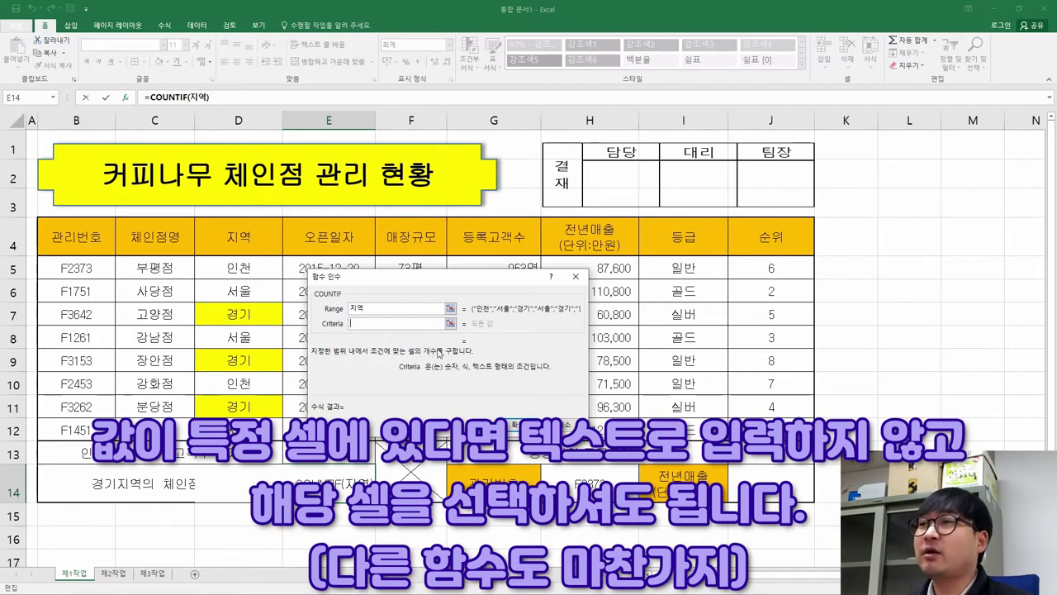
pyautogui.click(230, 313)
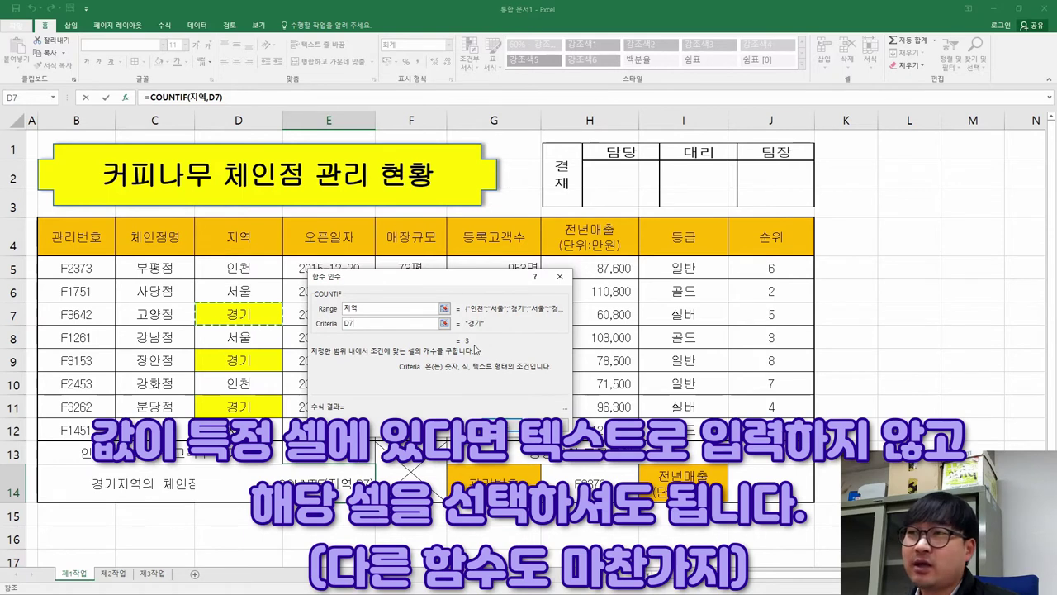
pyautogui.click(244, 360)
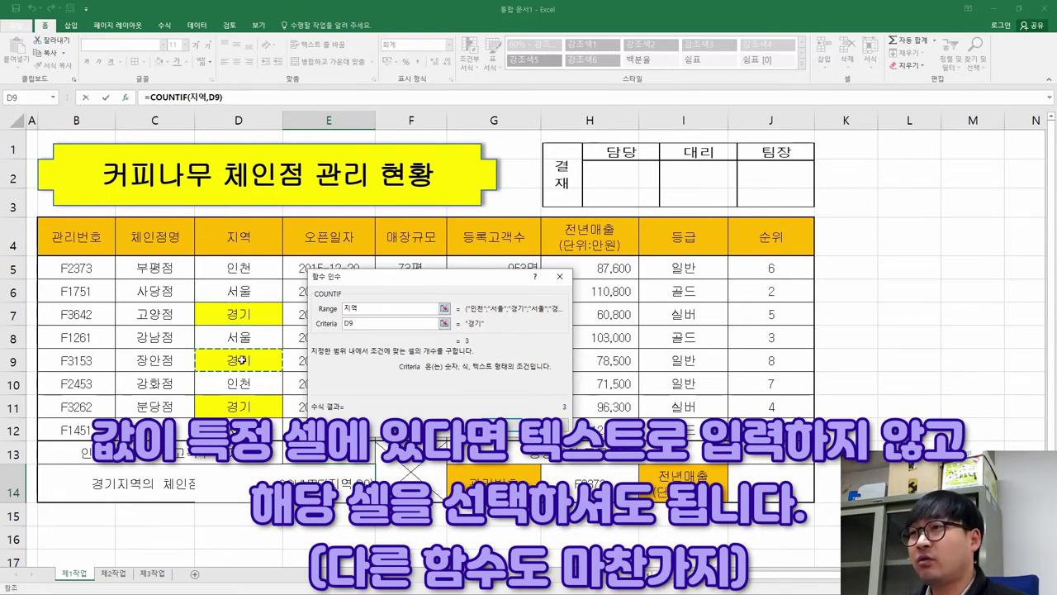
pyautogui.click(230, 407)
pyautogui.click(466, 343)
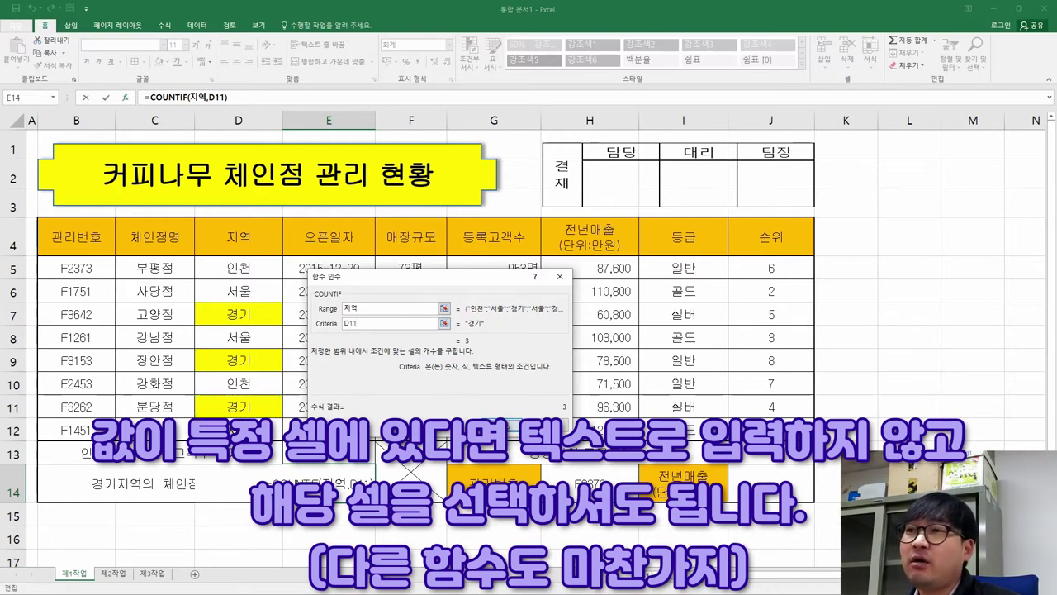
pyautogui.click(512, 425)
# - Remove the yellow fill from the 경기 cells in D7:D11
pyautogui.moveTo(240, 314); pyautogui.dragTo(239, 407)
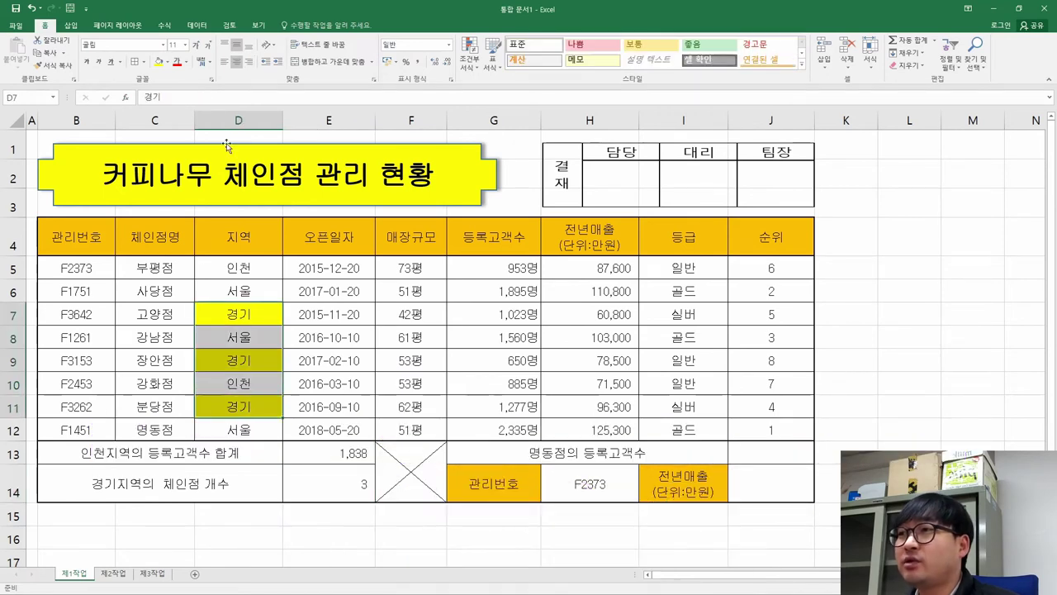
pyautogui.click(168, 62)
pyautogui.click(180, 163)
pyautogui.moveTo(389, 272); pyautogui.dragTo(413, 292)
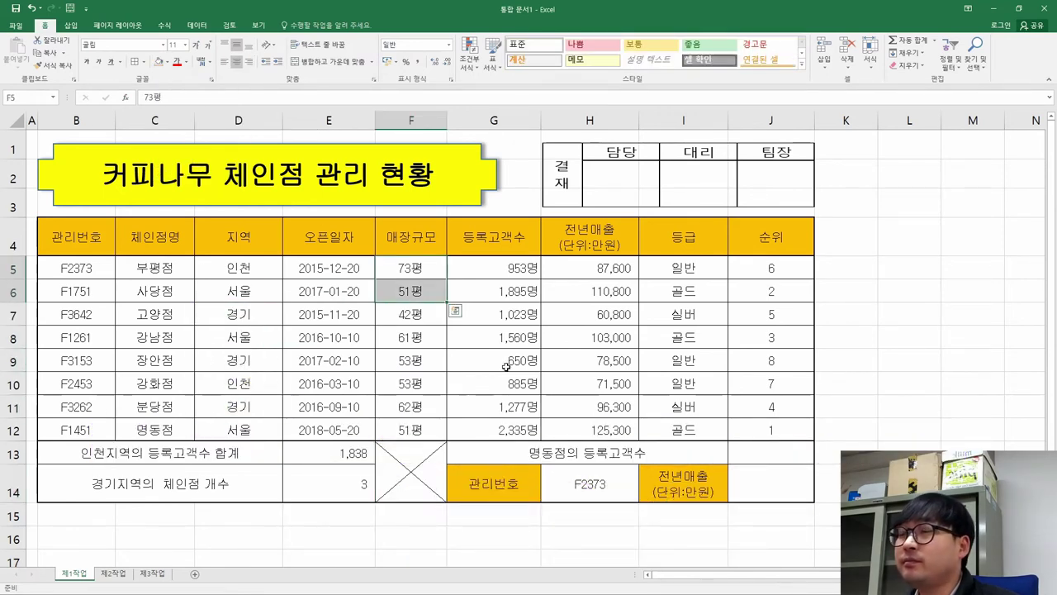
# - Switch to the exam PDF in Acrobat Reader, strike through "COUNTIF 함수," in item (4), and highlight its defined-name requirement
pyautogui.hotkey('alt', 'Tab')
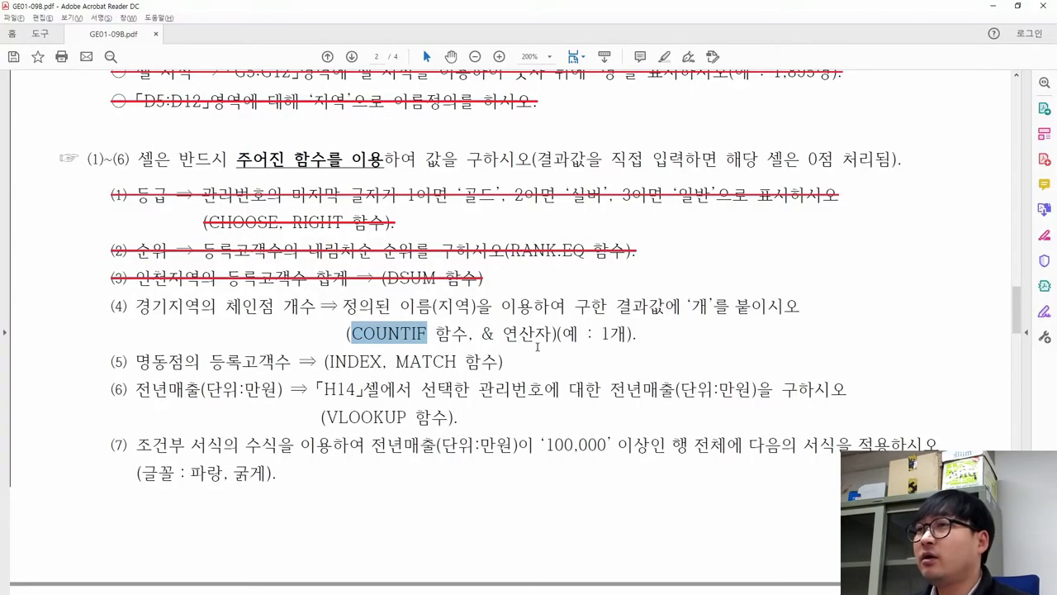
pyautogui.moveTo(473, 333); pyautogui.dragTo(365, 333)
pyautogui.click(421, 309)
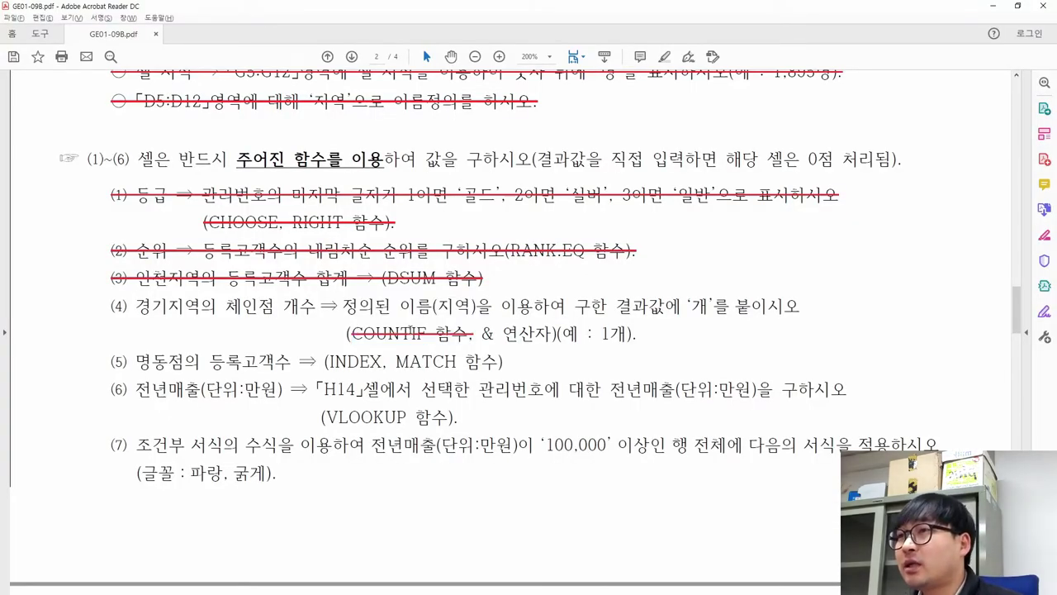
pyautogui.moveTo(342, 306); pyautogui.dragTo(566, 306)
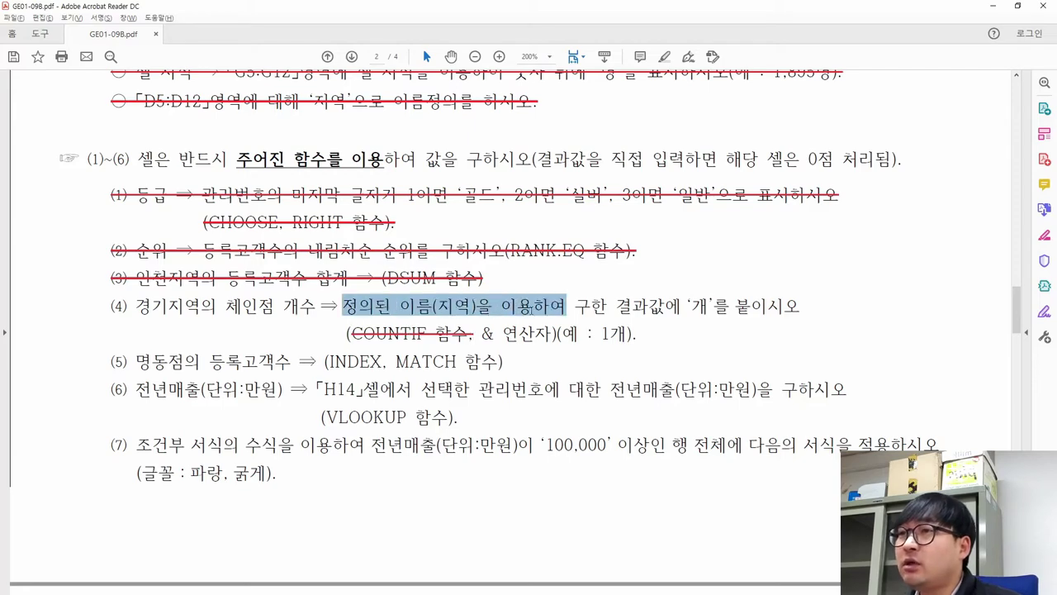
# - Back in Excel, re-enter the Range argument of E14's COUNTIF by selecting D5:D12, defined as 지역, and accept it
pyautogui.hotkey('alt', 'Tab')
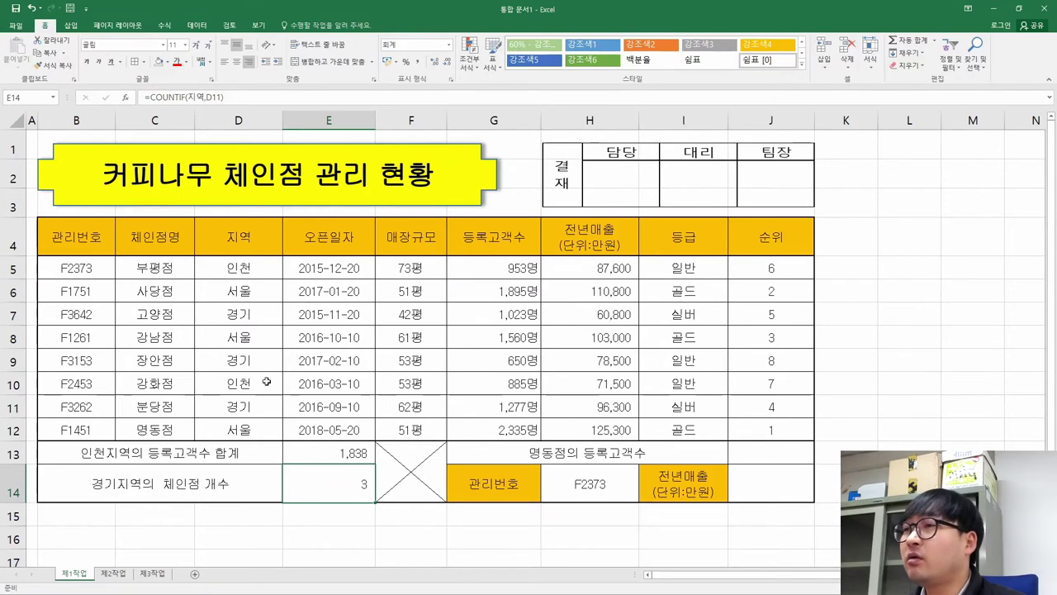
pyautogui.click(126, 100)
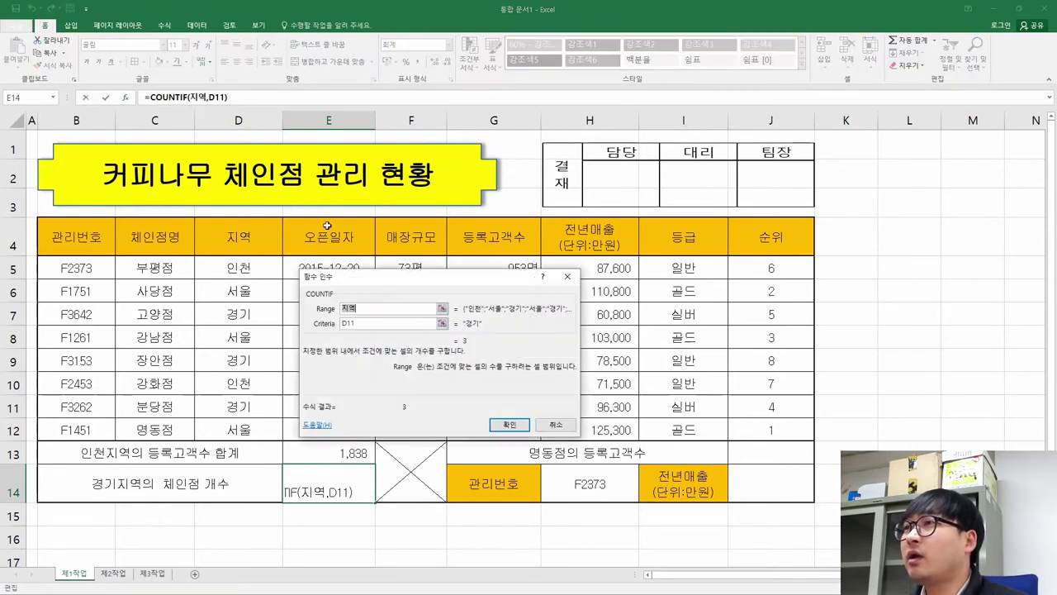
pyautogui.doubleClick(358, 309)
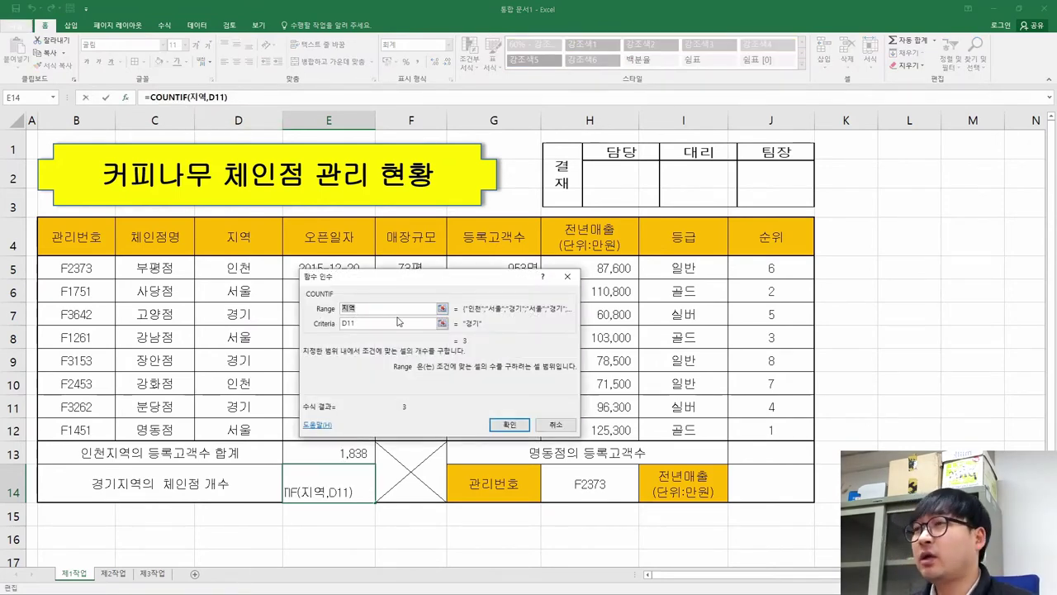
pyautogui.press('BackSpace')
pyautogui.moveTo(260, 266); pyautogui.dragTo(248, 435)
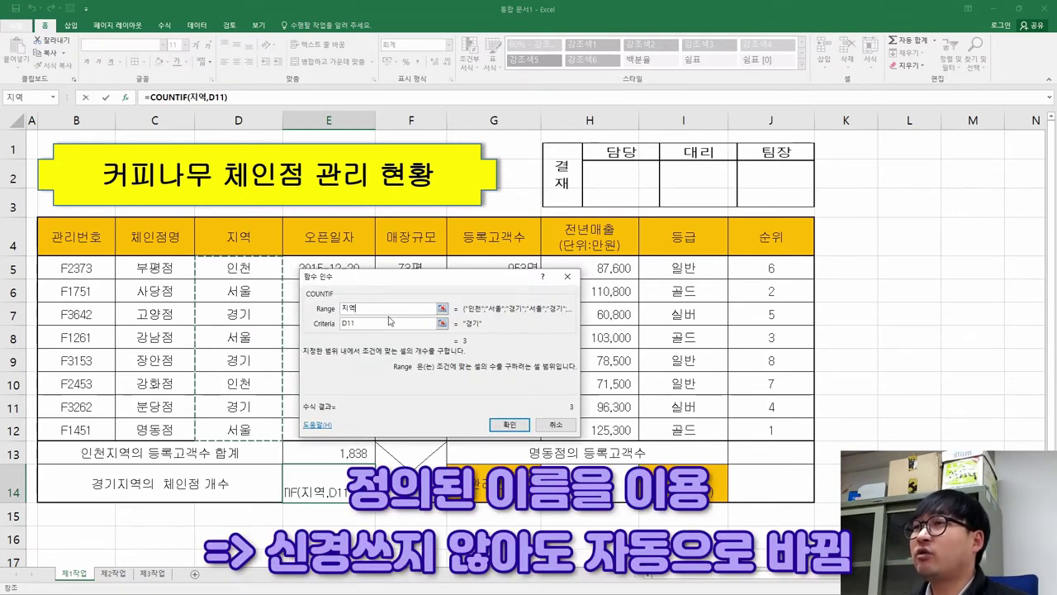
pyautogui.press('Return')
# - Return to the exam PDF and review the instruction to define D5:D12 with the name 지역
pyautogui.hotkey('alt', 'Tab')
pyautogui.scroll(3, 393, 307)
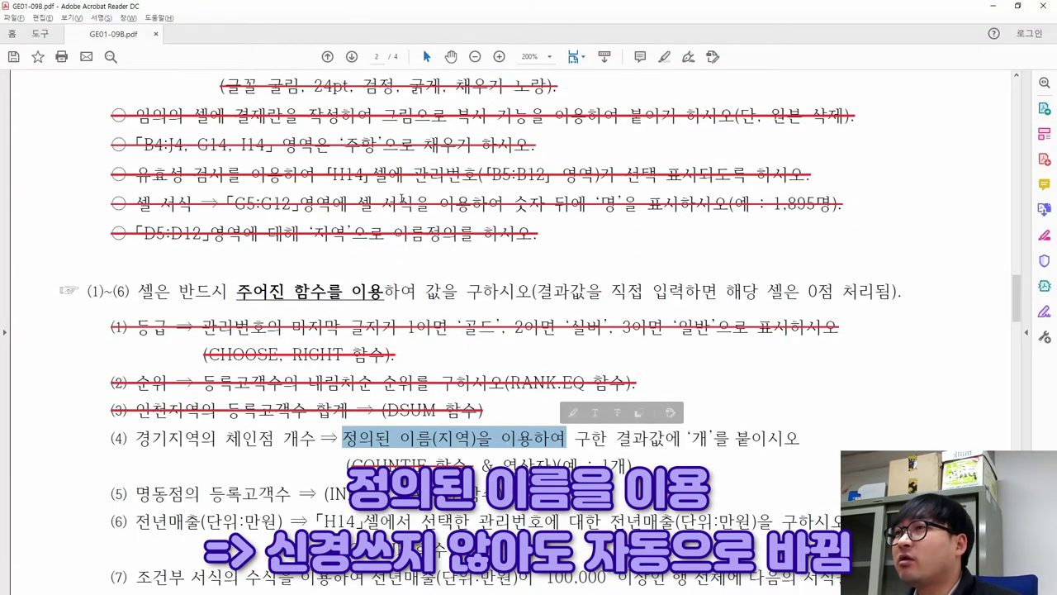
pyautogui.moveTo(541, 235); pyautogui.dragTo(166, 237)
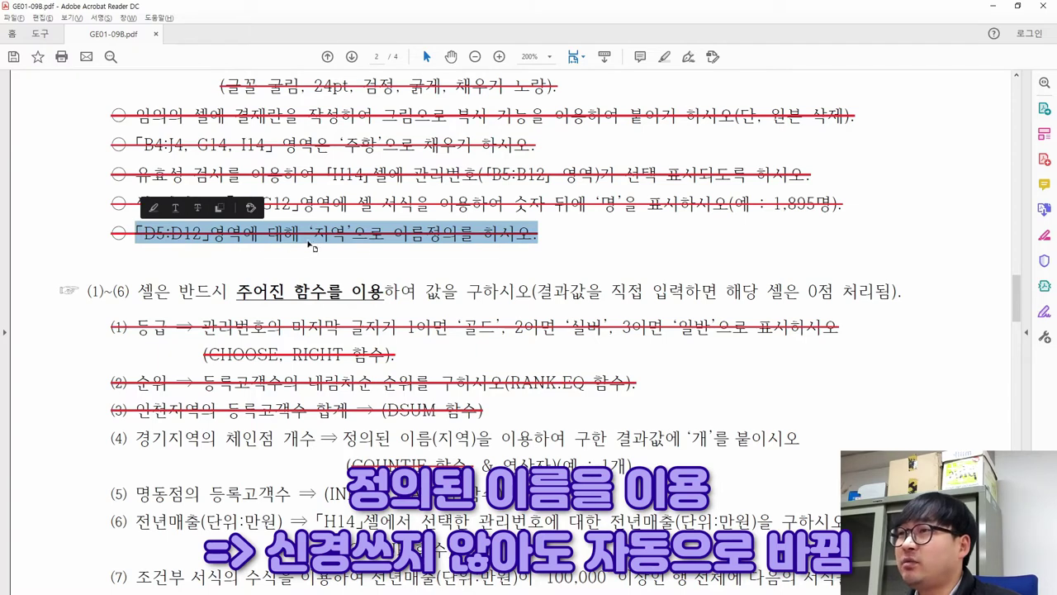
# - In Excel, select D5:D12 to check its defined name, then inspect the COUNTIF formula in E14
pyautogui.hotkey('alt', 'Tab')
pyautogui.moveTo(239, 271); pyautogui.dragTo(248, 429)
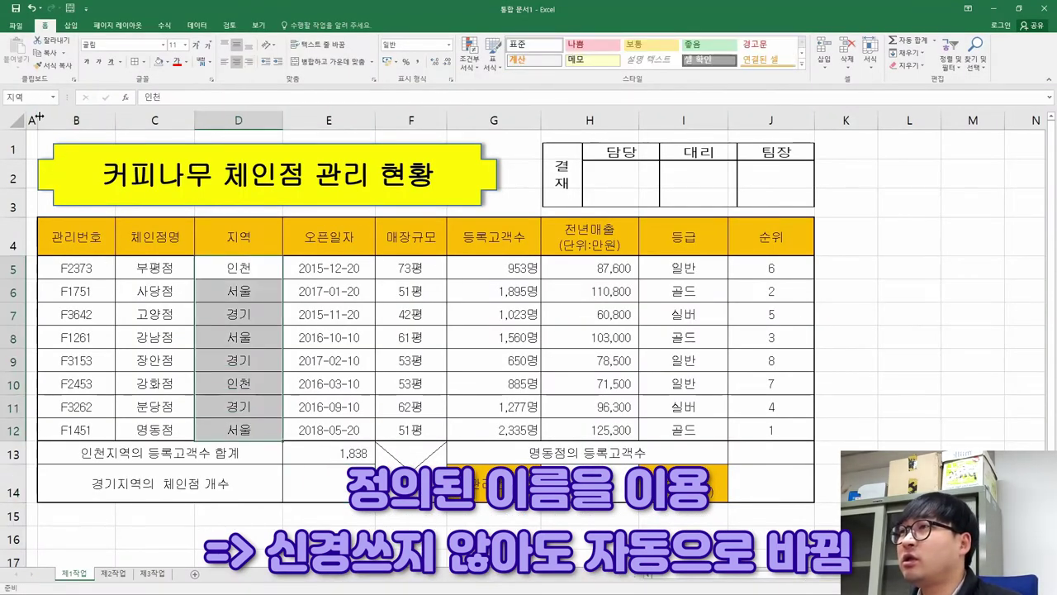
pyautogui.click(341, 456)
pyautogui.click(339, 479)
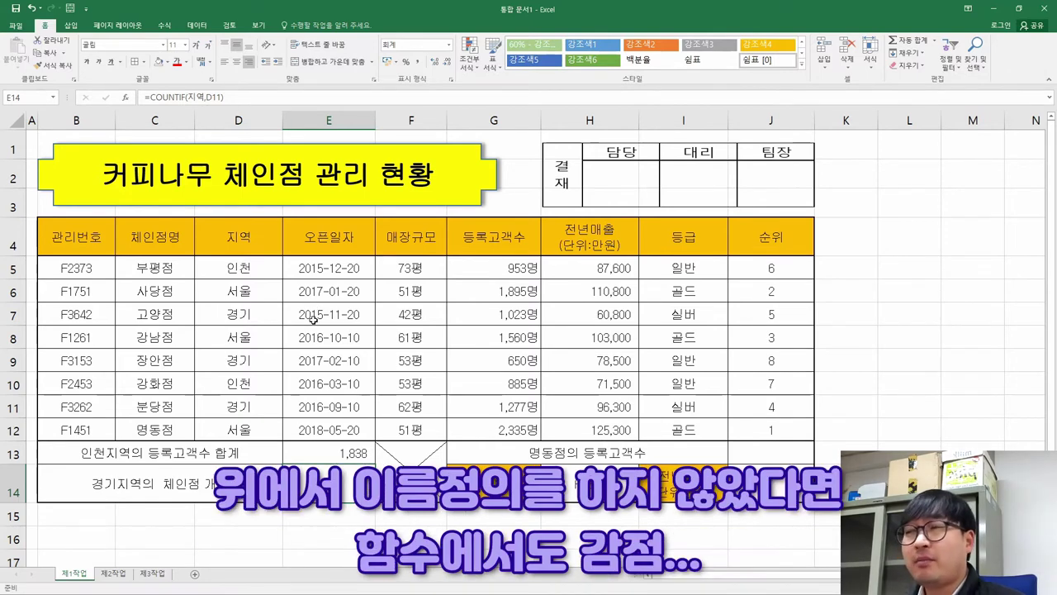
pyautogui.hotkey('alt', 'Tab')
pyautogui.hotkey('alt', 'Tab')
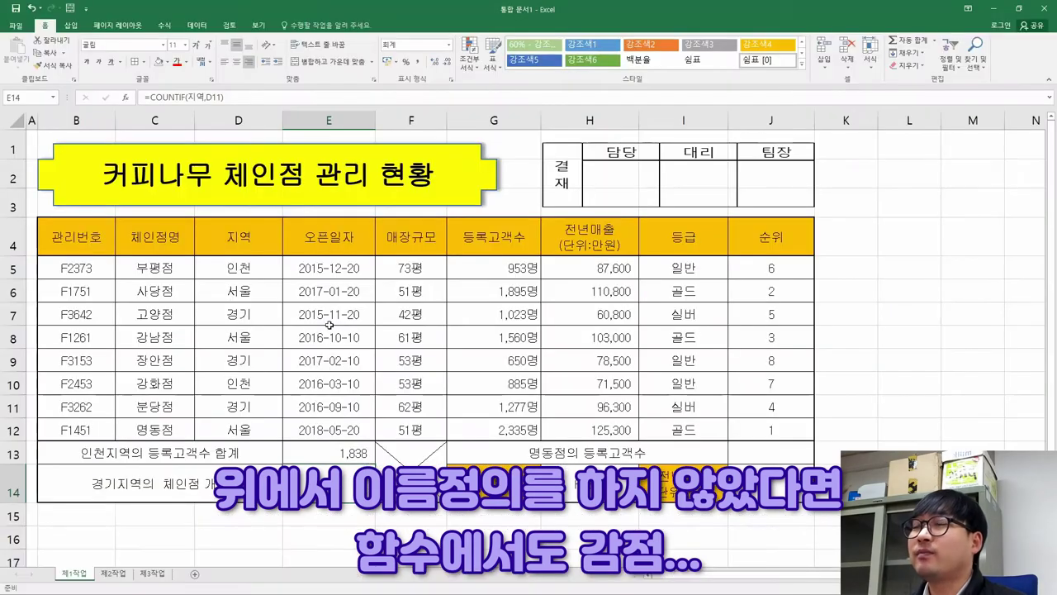
# - Switch to the exam PDF and strike through "정의된 이름(지역)을 이용하" in item (4)
pyautogui.hotkey('alt', 'Tab')
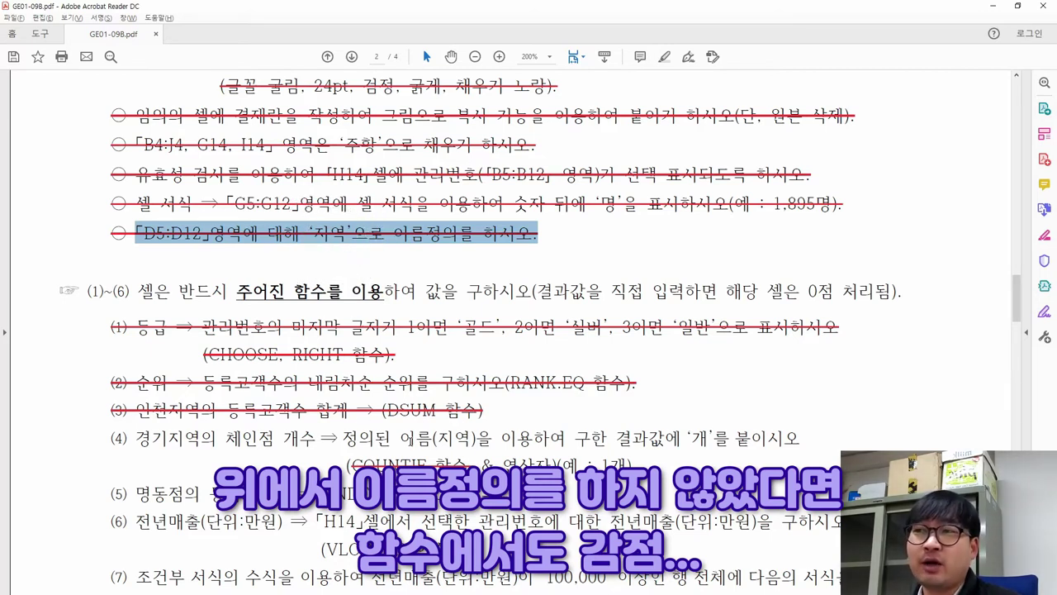
pyautogui.moveTo(343, 439); pyautogui.dragTo(564, 439)
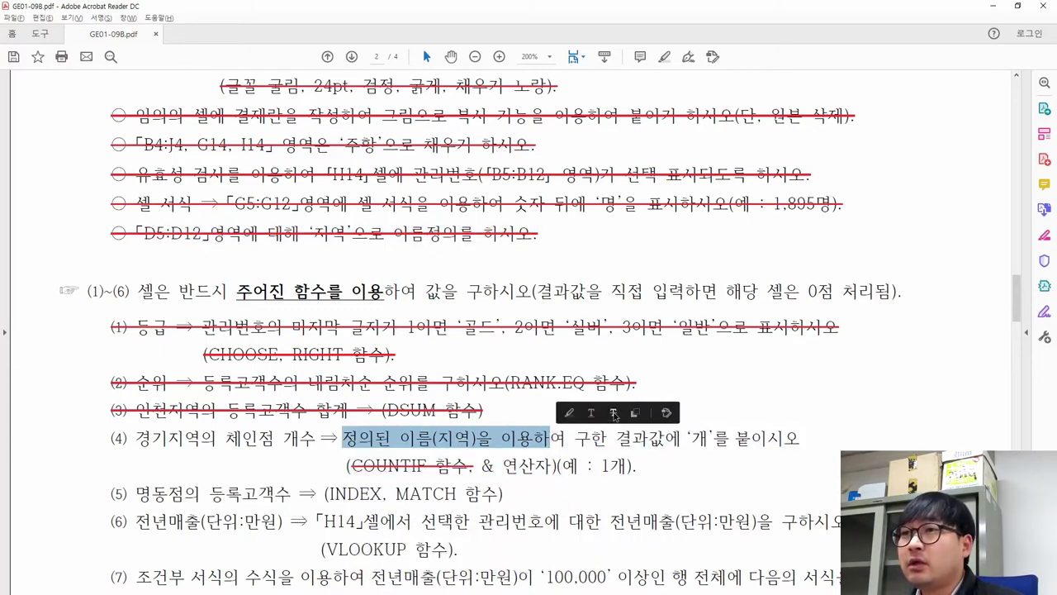
pyautogui.click(621, 413)
# - Compare item (4)'s requirement to append '개' with the & operator against the G5:G12 cell format instruction for '명'
pyautogui.moveTo(616, 442); pyautogui.dragTo(783, 451)
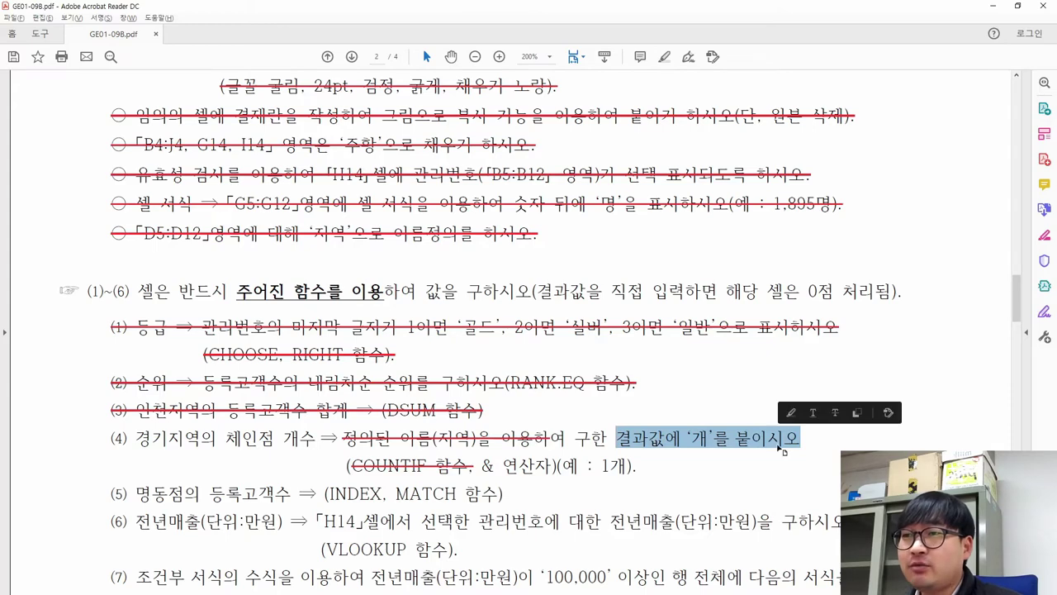
pyautogui.scroll(3, 653, 443)
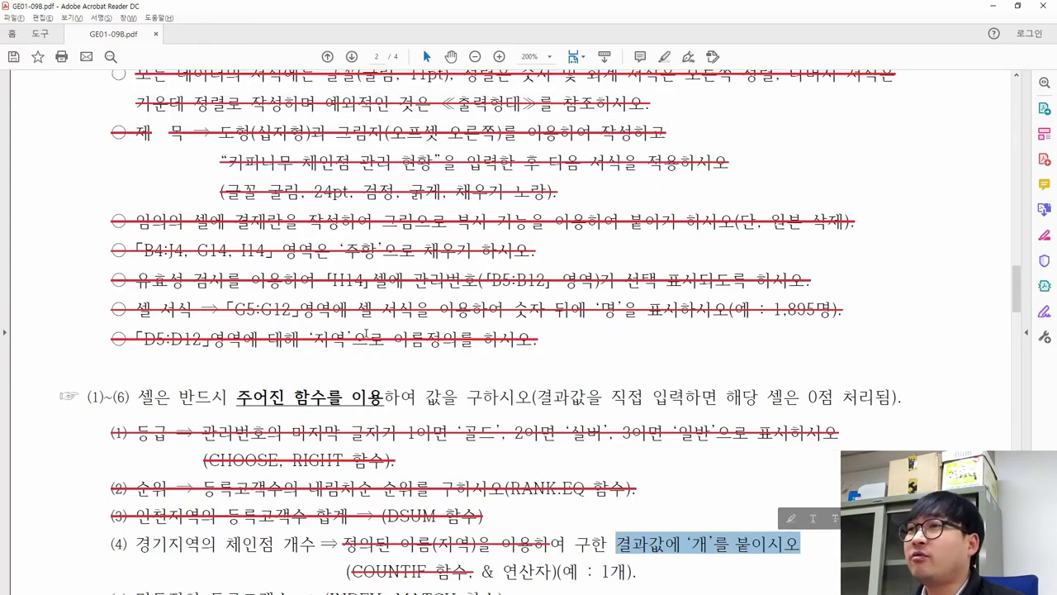
pyautogui.moveTo(300, 309); pyautogui.dragTo(833, 318)
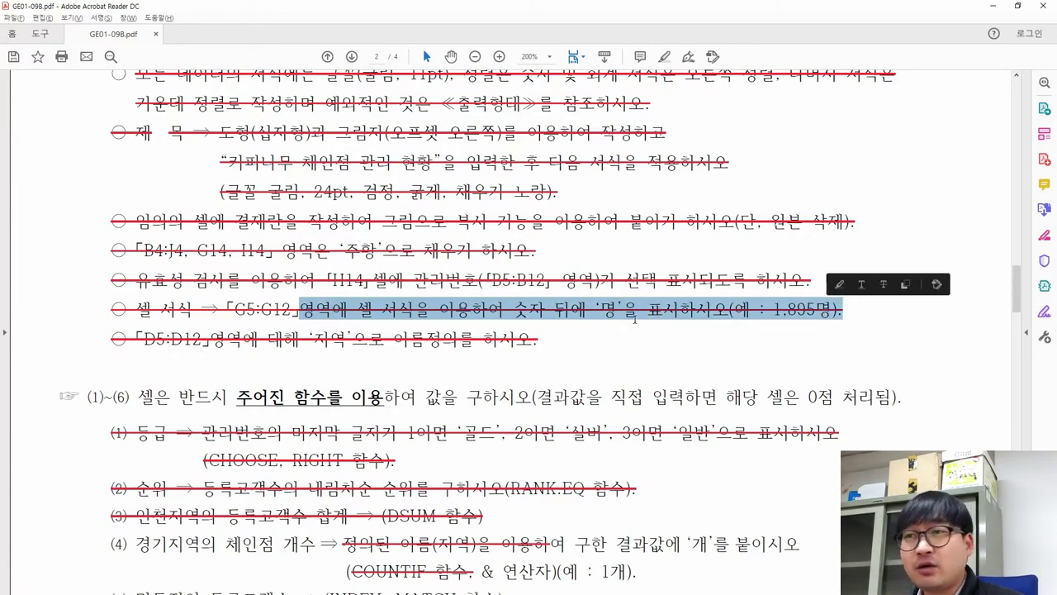
pyautogui.scroll(-3, 633, 319)
pyautogui.scroll(-1, 633, 319)
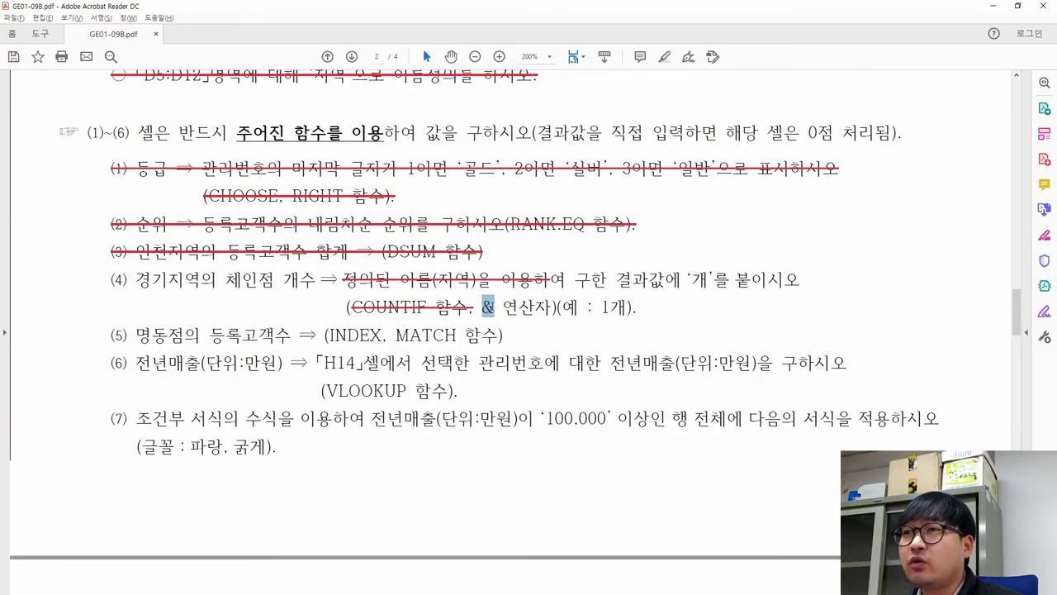
pyautogui.moveTo(481, 307); pyautogui.dragTo(549, 307)
pyautogui.scroll(2, 528, 331)
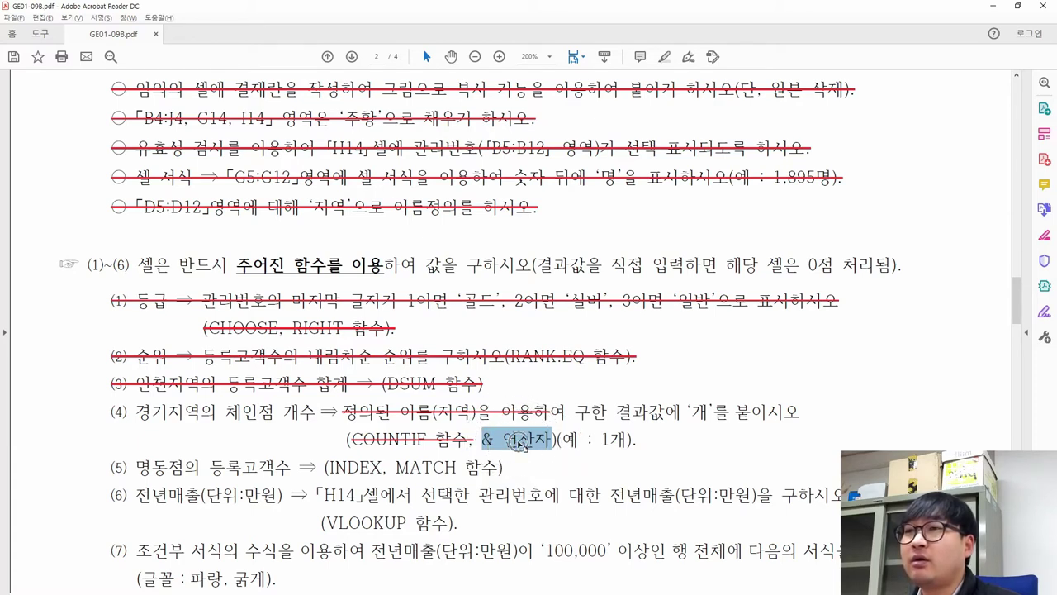
pyautogui.moveTo(599, 440); pyautogui.dragTo(630, 447)
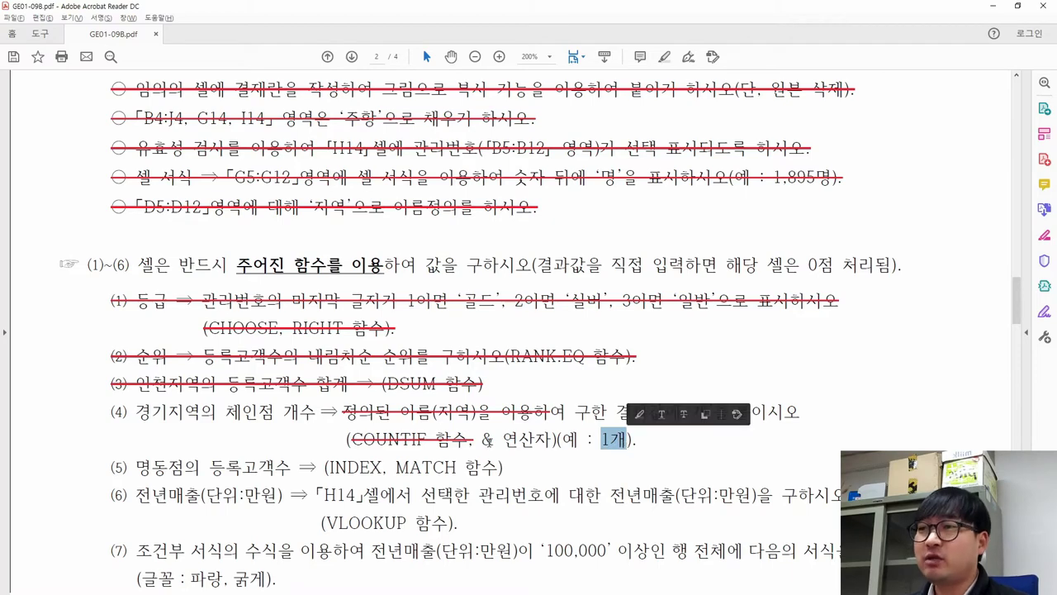
pyautogui.moveTo(486, 442); pyautogui.dragTo(547, 445)
# - Switch to Excel and append &개 to the end of the COUNTIF formula in E14
pyautogui.hotkey('alt', 'Tab')
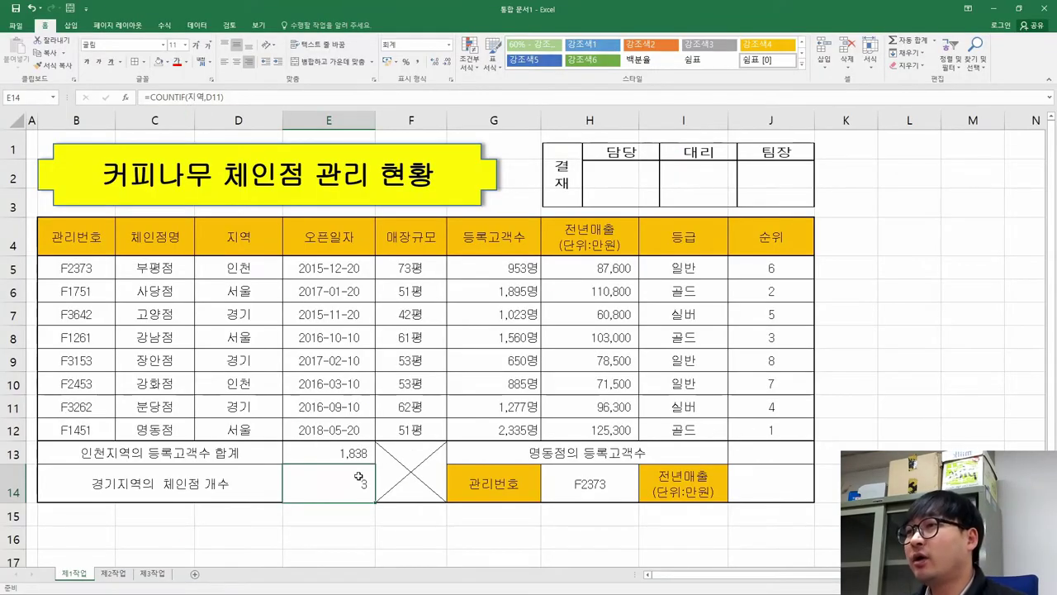
pyautogui.doubleClick(359, 473)
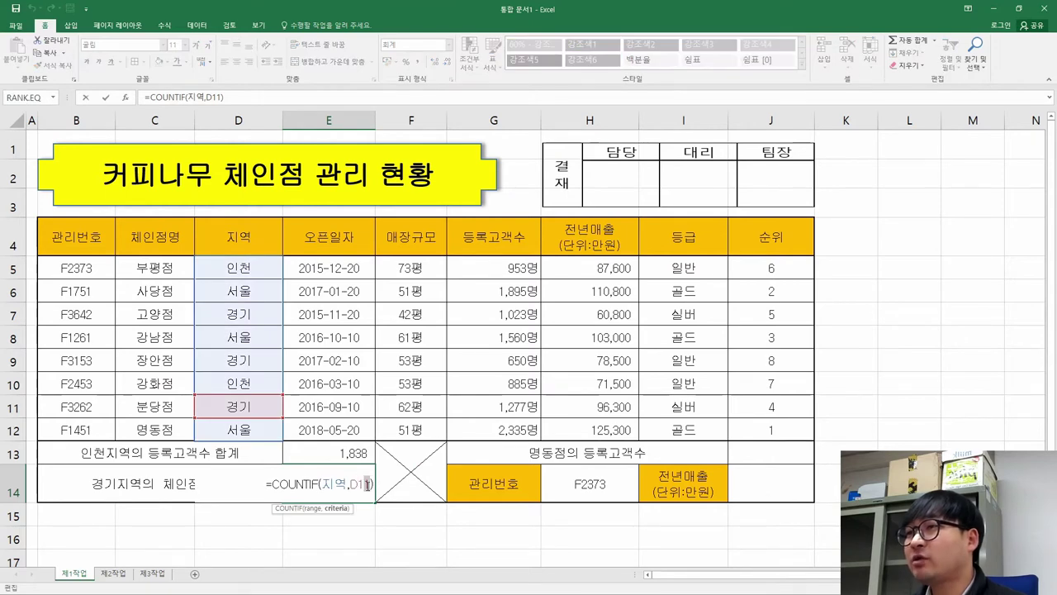
pyautogui.hotkey('ctrl', 'Return')
pyautogui.click(341, 484)
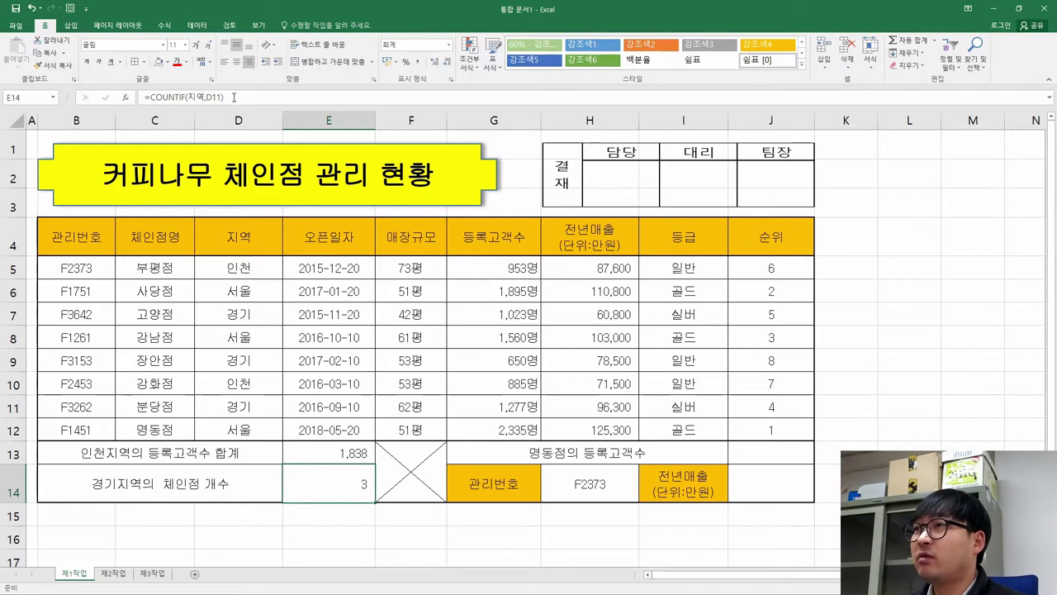
pyautogui.click(234, 97)
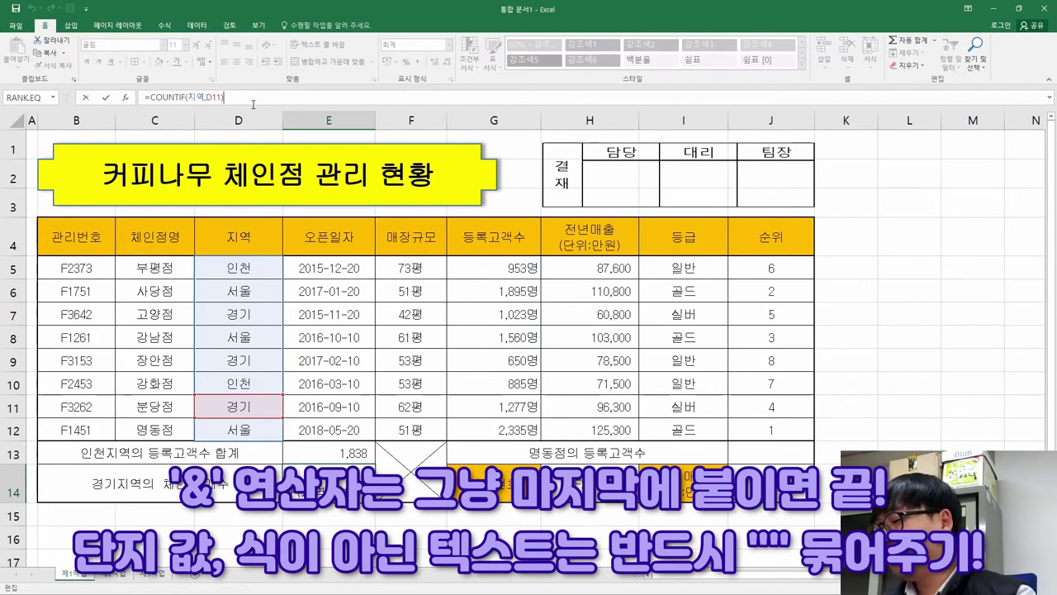
pyautogui.write('&')
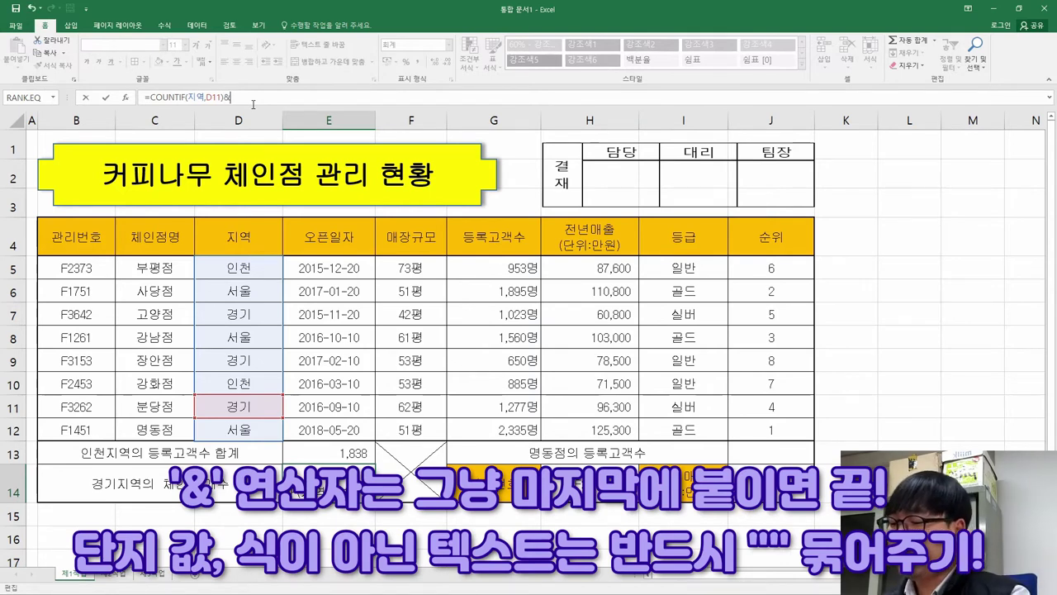
pyautogui.write('ro')
pyautogui.press('BackSpace')
pyautogui.press('BackSpace')
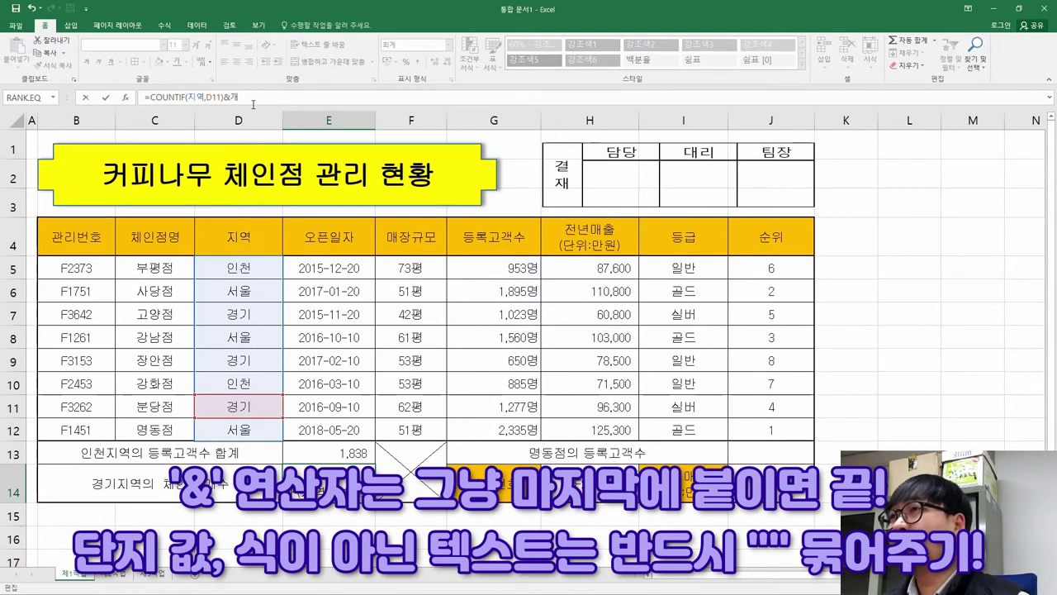
pyautogui.hotkey('ctrl', 'Return')
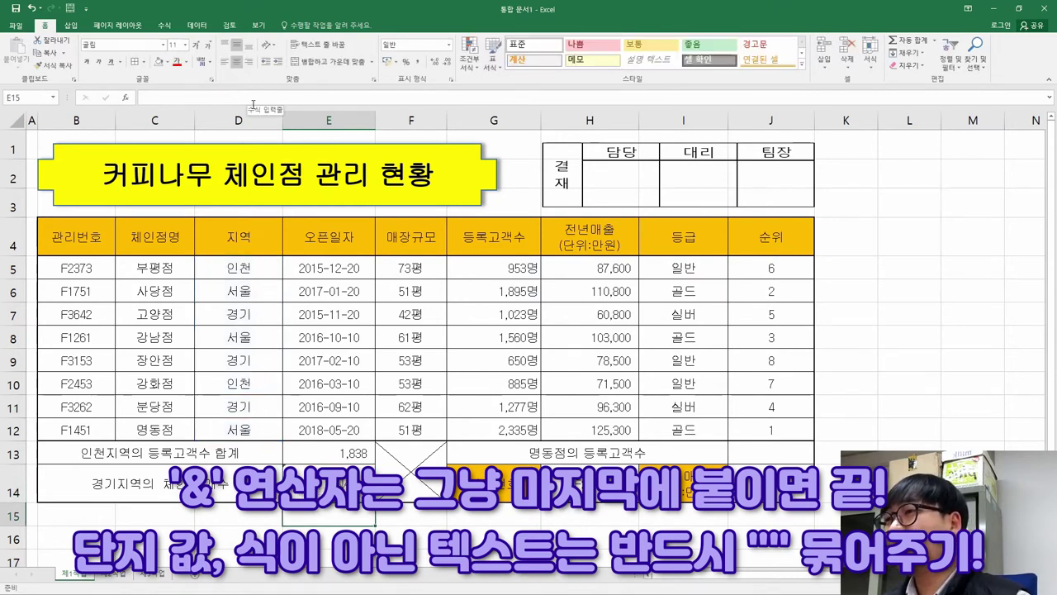
# - Enclose 개 in double quotation marks in E14's formula so it reads =COUNTIF(지역,D11)&"개"
pyautogui.click(255, 100)
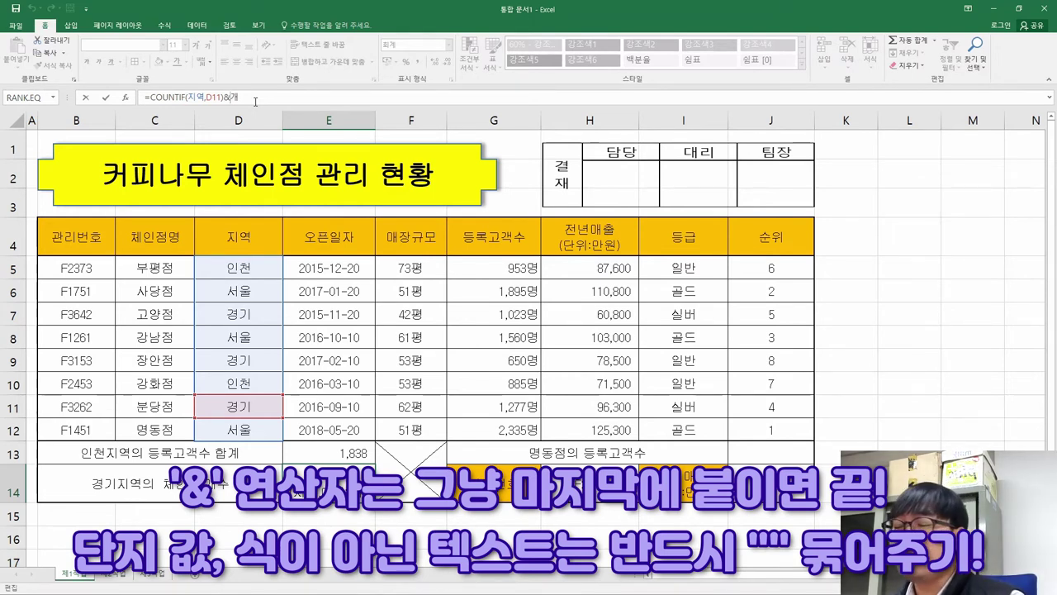
pyautogui.press('Left')
pyautogui.write('"')
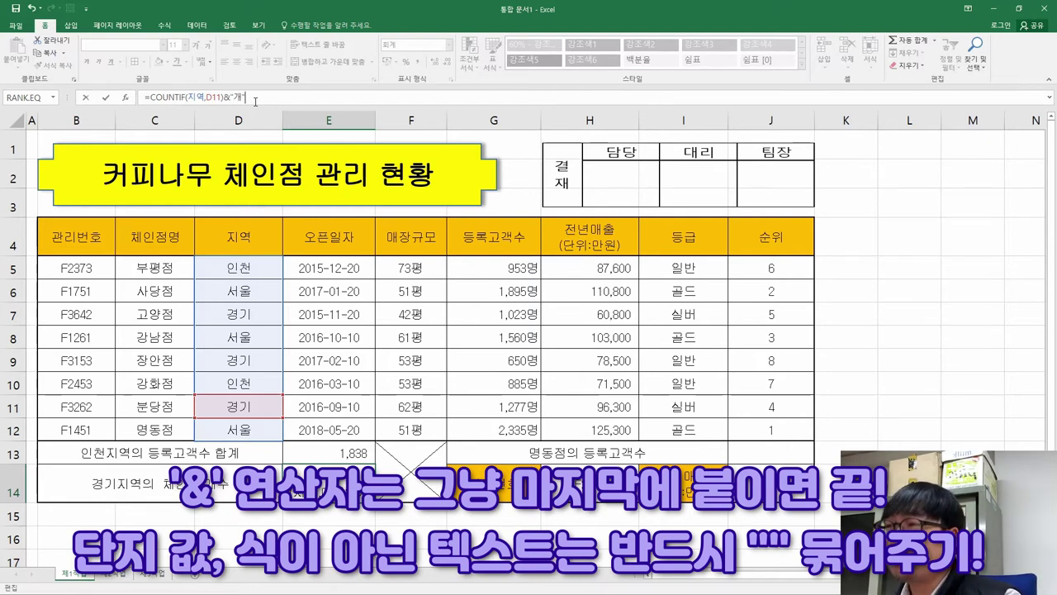
pyautogui.press('Right')
pyautogui.write('"')
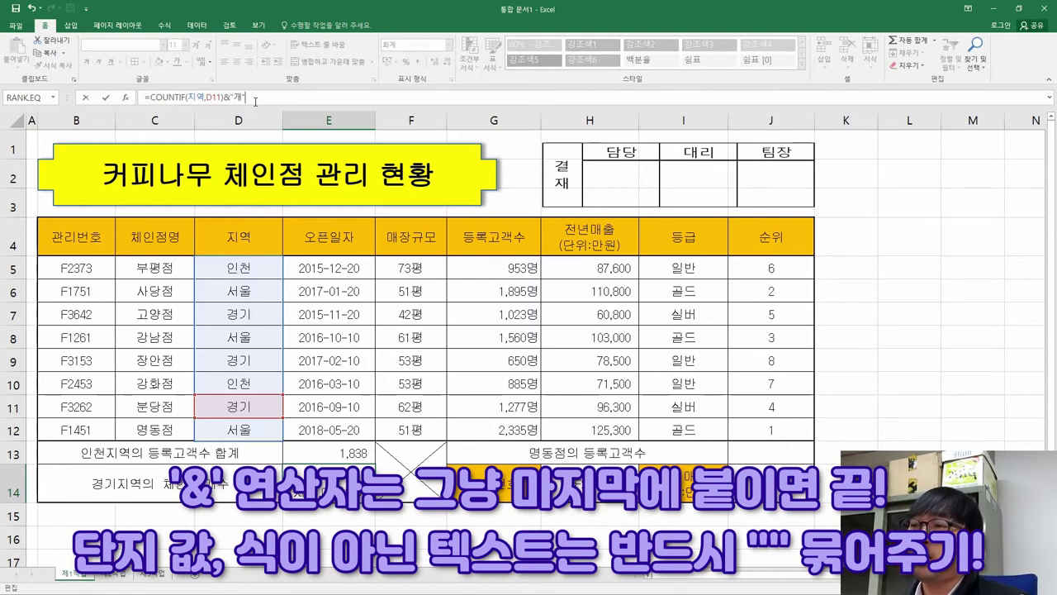
pyautogui.hotkey('ctrl', 'Return')
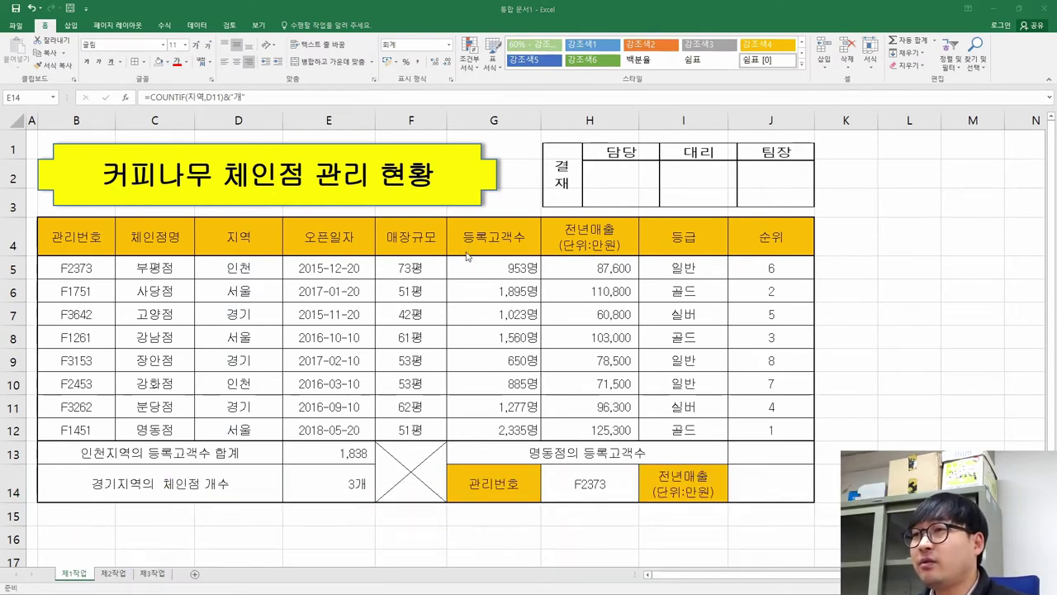
# - Switch to the exam PDF and strike through the rest of item (4), including its COUNTIF and & operator line
pyautogui.hotkey('alt', 'Tab')
pyautogui.moveTo(631, 450); pyautogui.dragTo(244, 394)
pyautogui.click(240, 367)
pyautogui.scroll(-3, 413, 376)
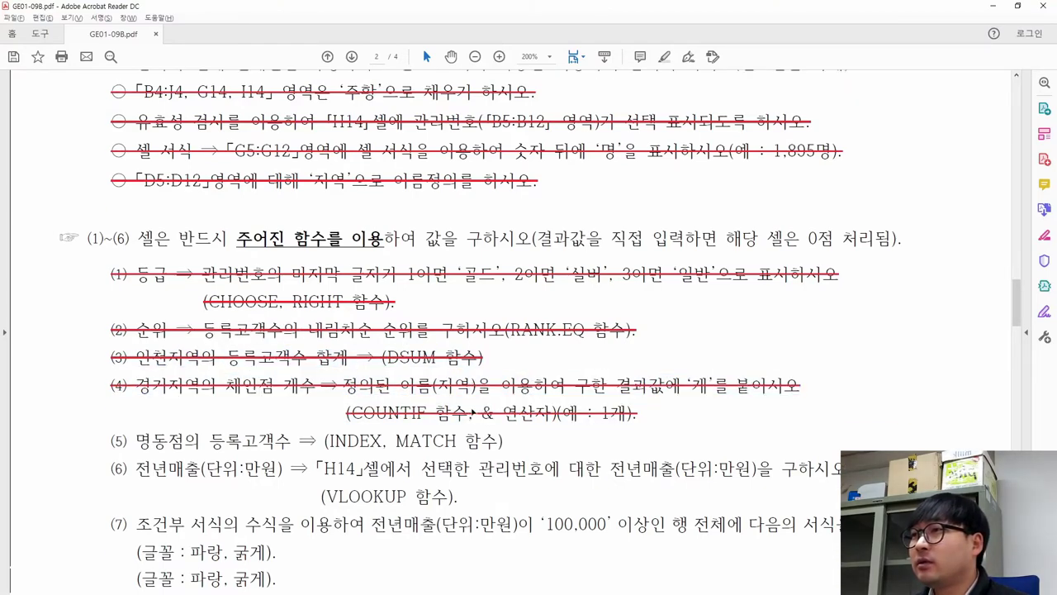
# - Examine item (5)'s INDEX and MATCH requirement against item (6)'s VLOOKUP, and locate its answer cell J13 in Excel
pyautogui.moveTo(135, 282); pyautogui.dragTo(383, 282)
pyautogui.moveTo(399, 283); pyautogui.dragTo(506, 283)
pyautogui.hotkey('alt', 'Tab')
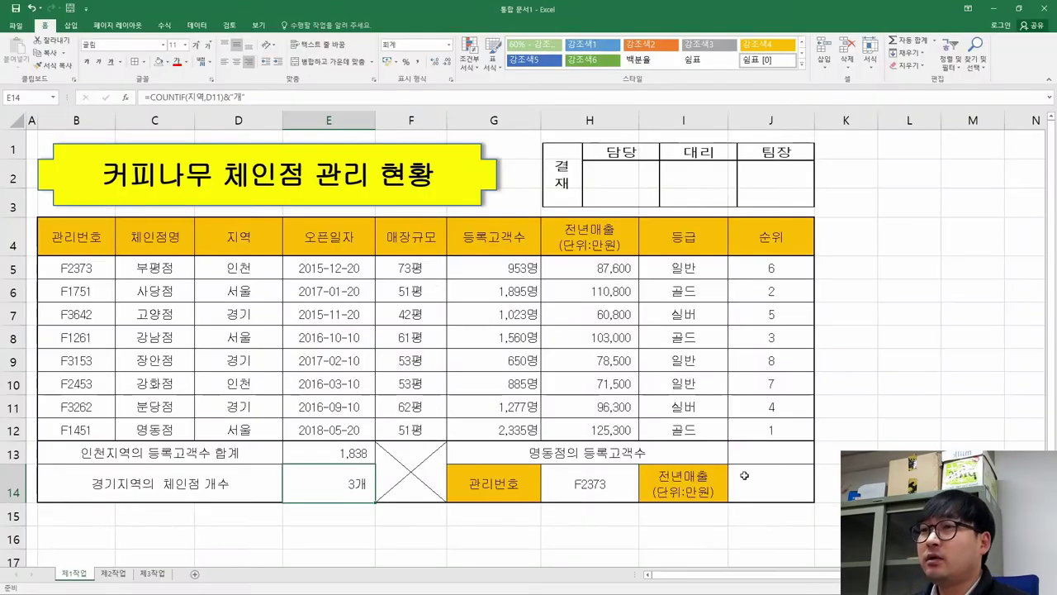
pyautogui.click(810, 454)
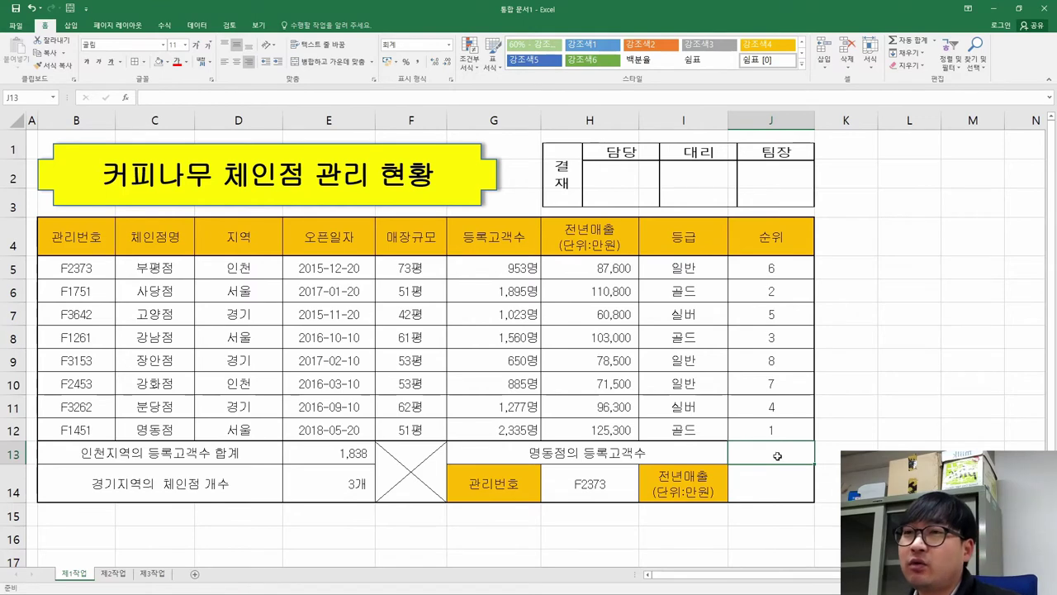
pyautogui.hotkey('alt', 'Tab')
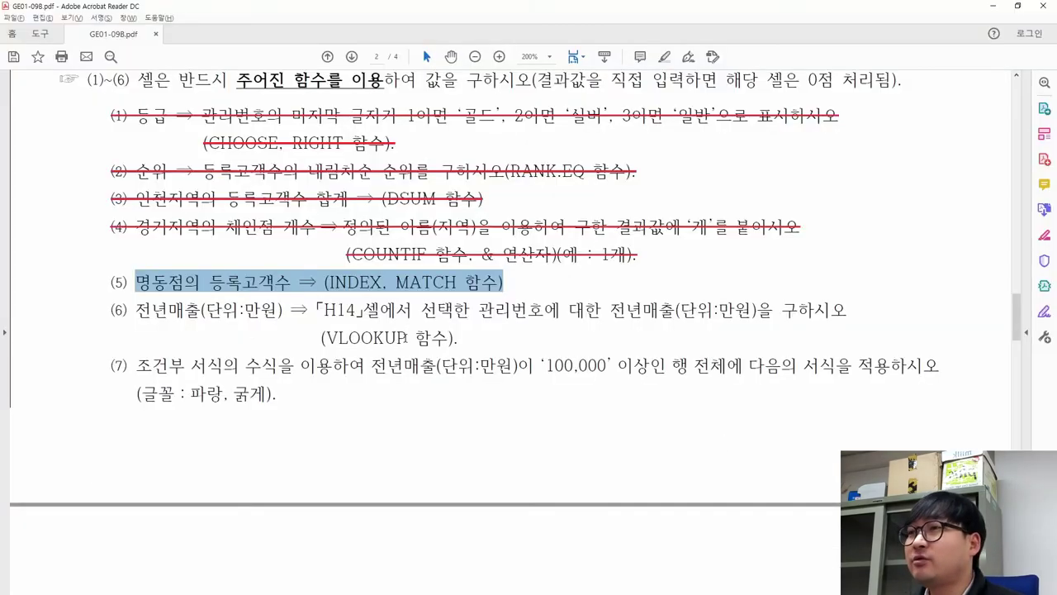
pyautogui.moveTo(326, 282); pyautogui.dragTo(453, 283)
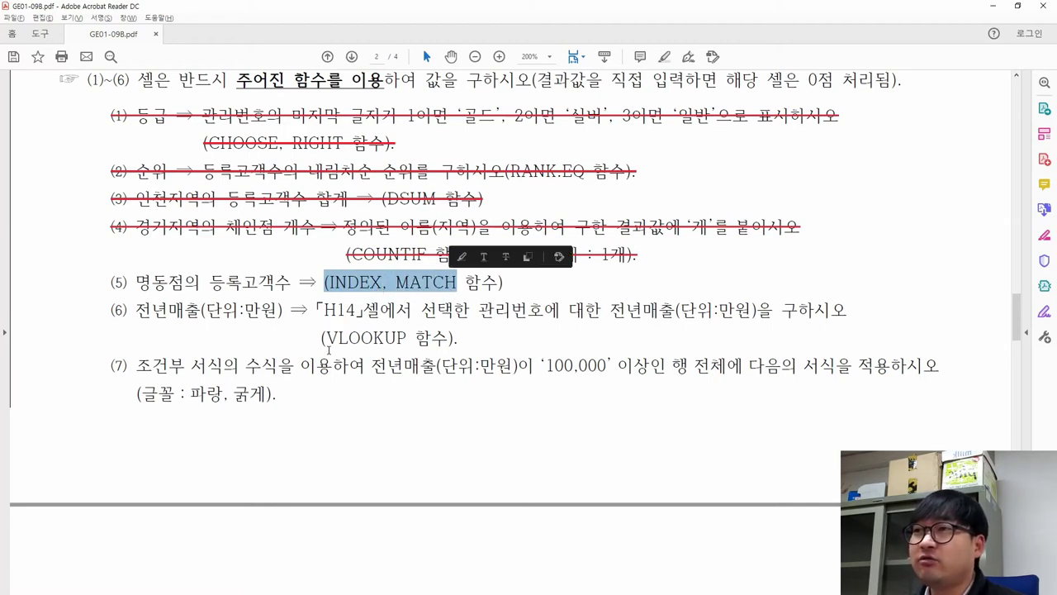
pyautogui.moveTo(327, 338); pyautogui.dragTo(406, 339)
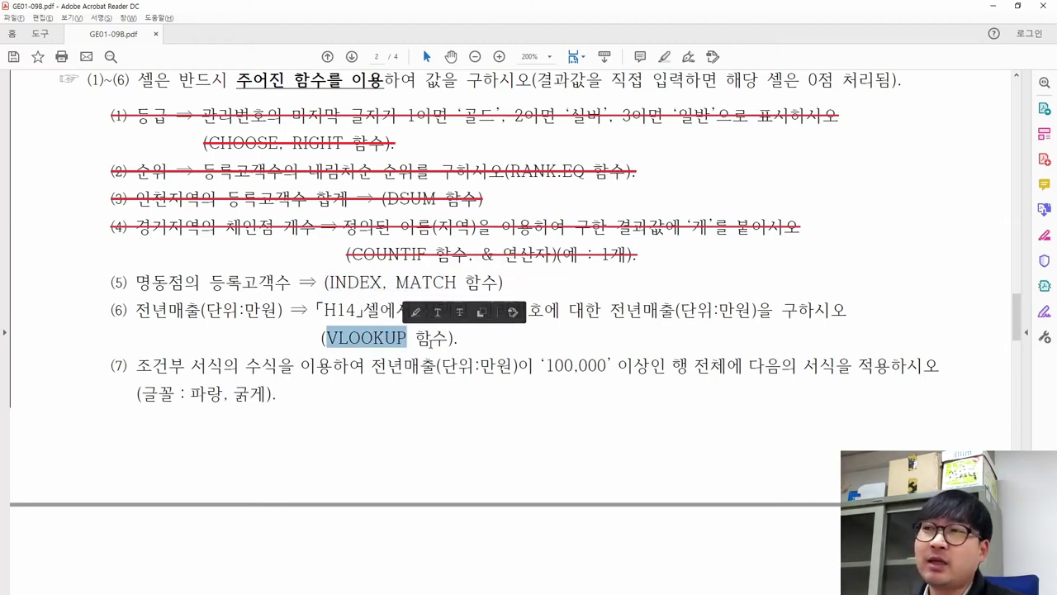
pyautogui.click(356, 283)
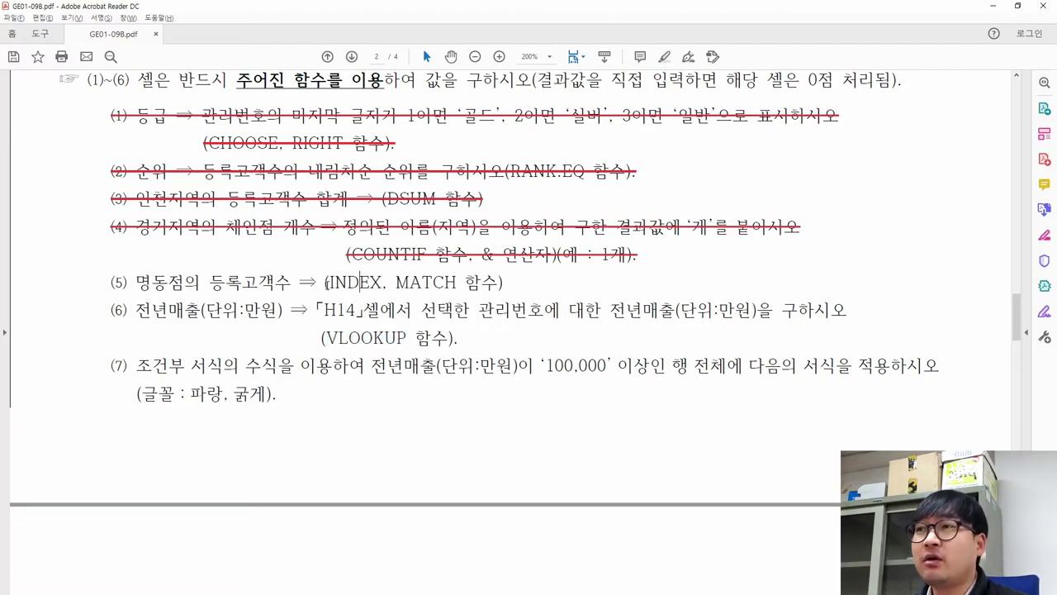
pyautogui.moveTo(326, 282); pyautogui.dragTo(457, 283)
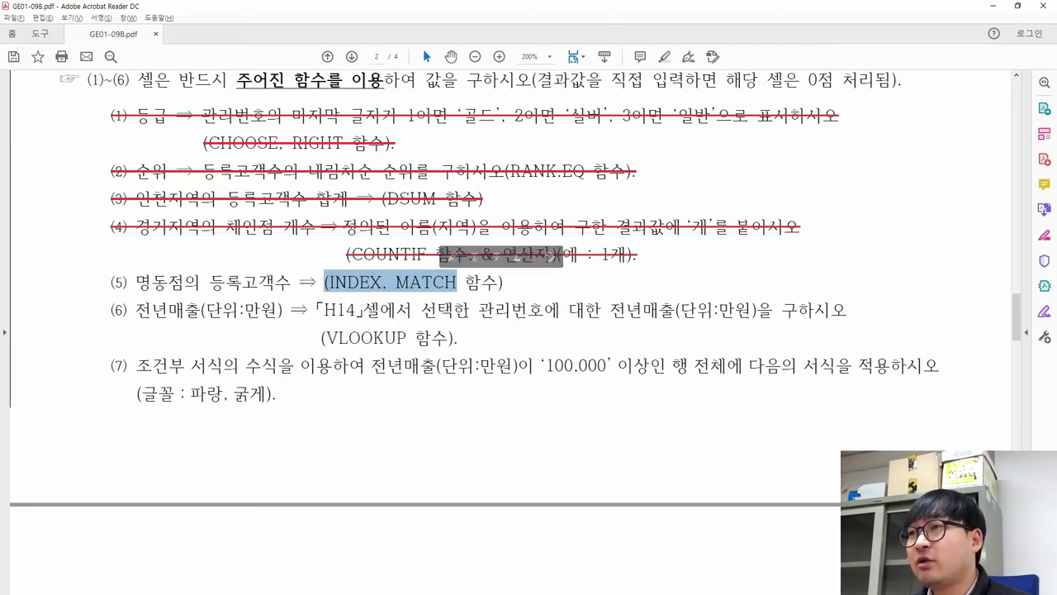
pyautogui.hotkey('alt', 'Tab')
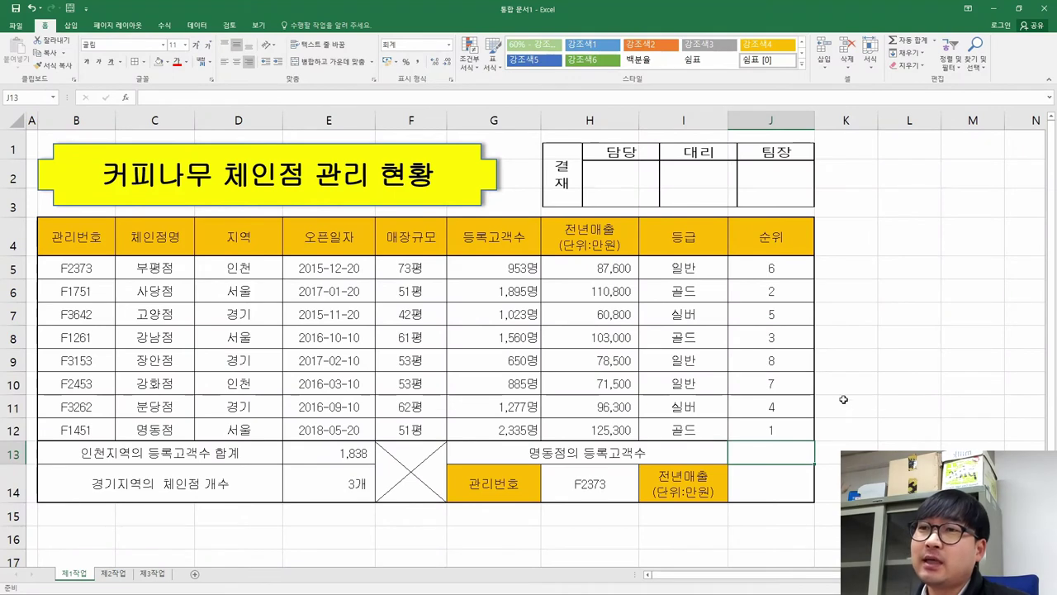
# - Start an INDEX function in scratch cell K9 and open its arguments using the array,row_num,column_num form
pyautogui.click(844, 358)
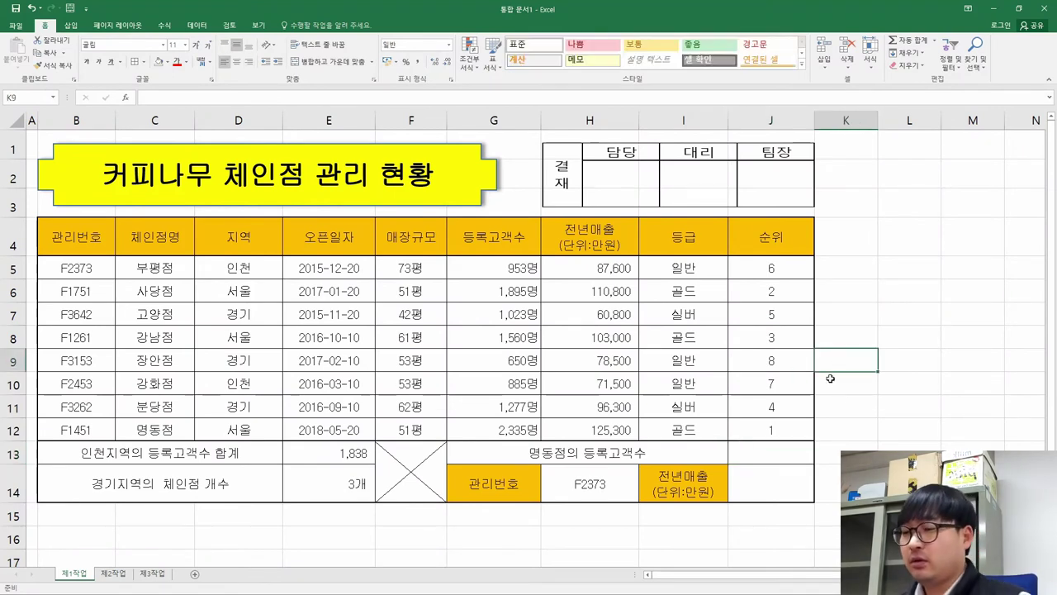
pyautogui.write('=ind')
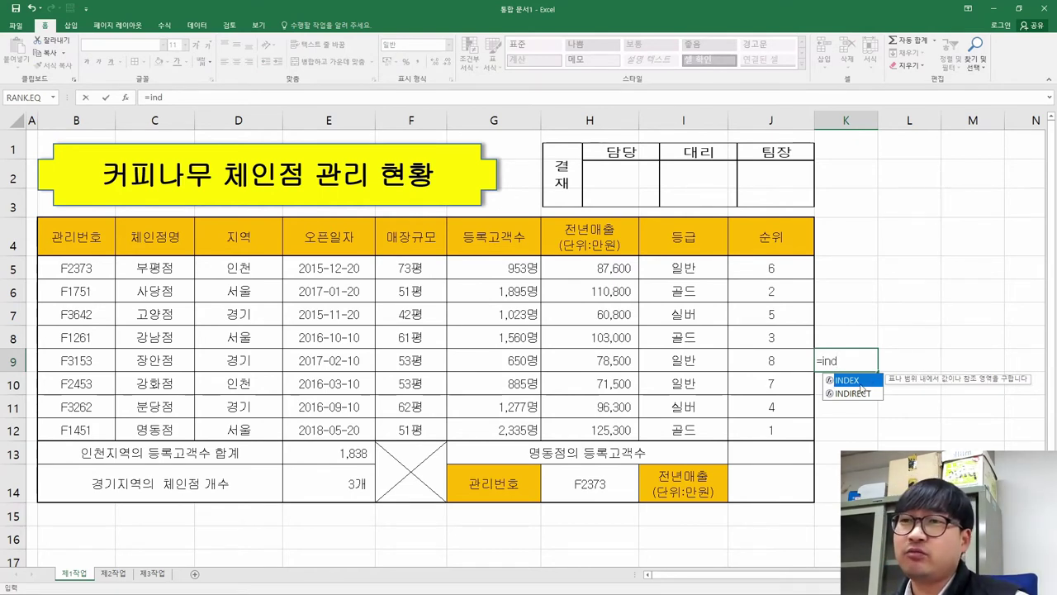
pyautogui.doubleClick(852, 381)
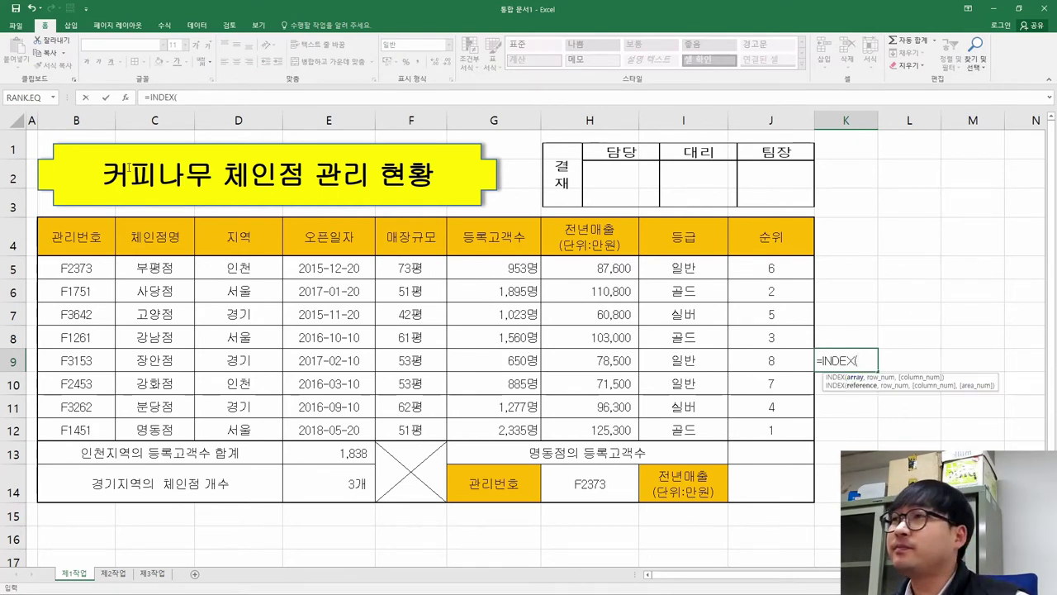
pyautogui.click(126, 98)
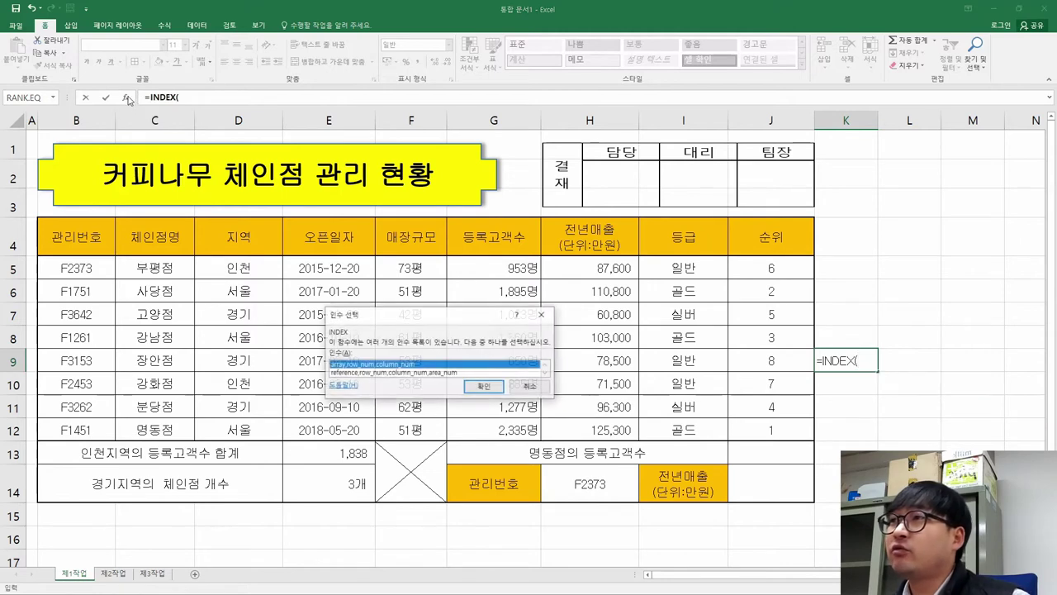
pyautogui.click(486, 388)
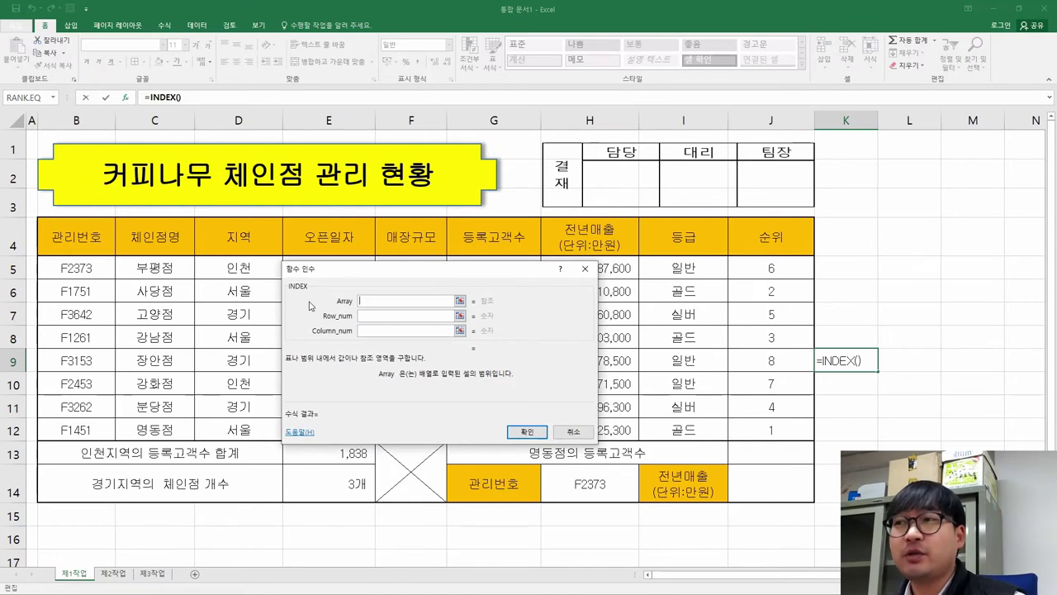
# - Set the INDEX function's Array to the 등록고객수 range G5:G12, with the arguments dialog clear of the data
pyautogui.moveTo(397, 274); pyautogui.dragTo(544, 205)
pyautogui.click(511, 234)
pyautogui.click(634, 311)
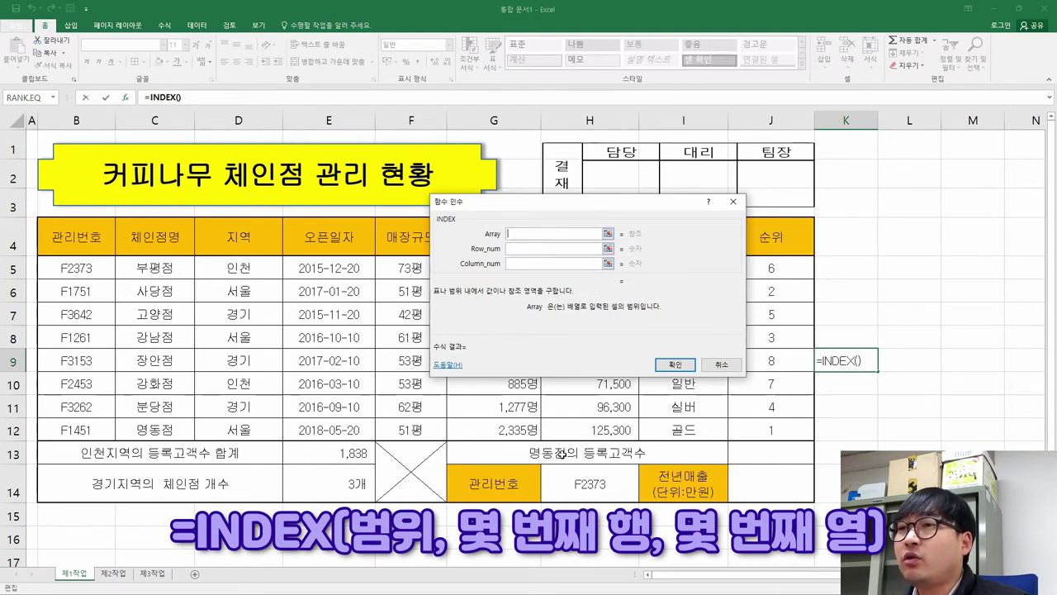
pyautogui.moveTo(568, 217); pyautogui.dragTo(699, 177)
pyautogui.moveTo(513, 266); pyautogui.dragTo(561, 443)
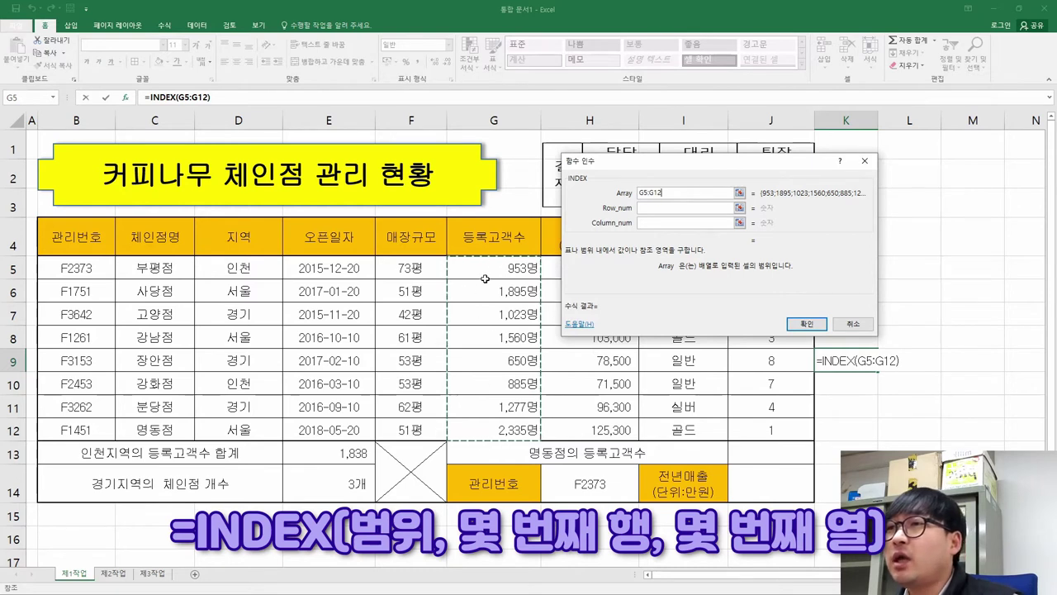
# - Try 1 and then 2 as the INDEX function's Row_num
pyautogui.click(648, 208)
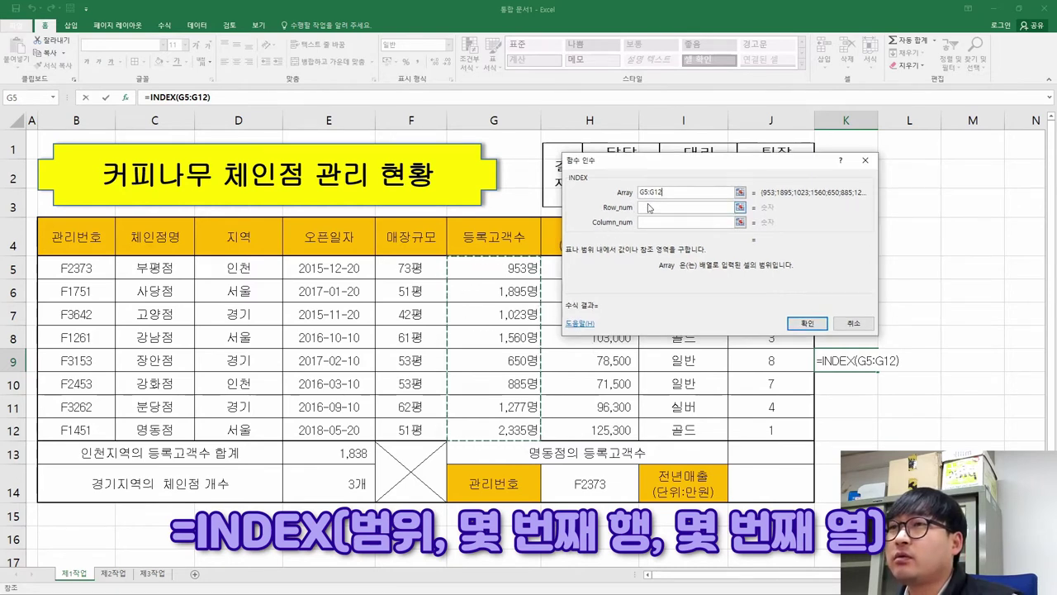
pyautogui.click(648, 207)
pyautogui.write('1')
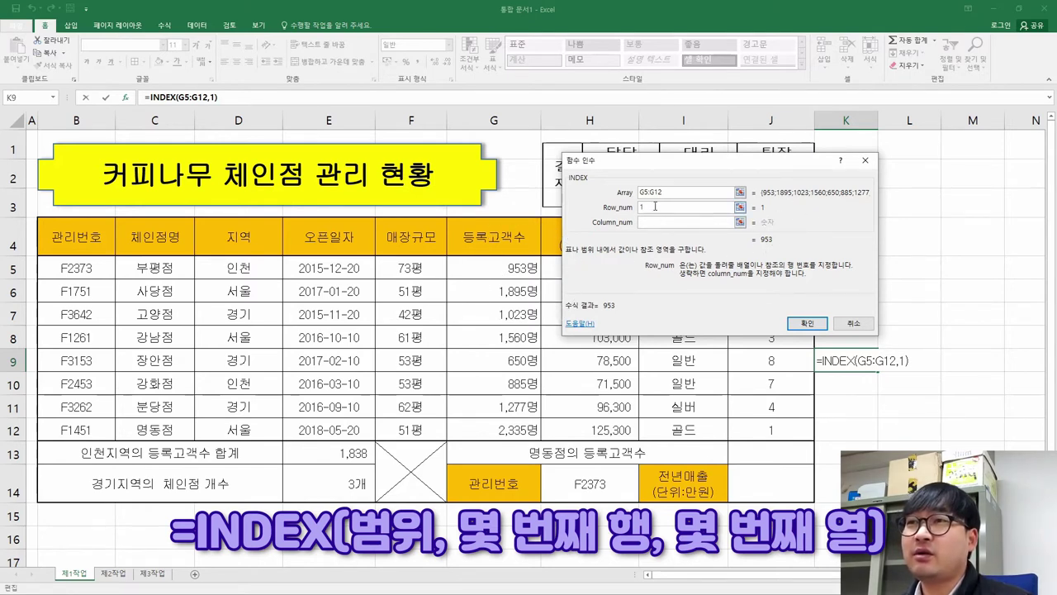
pyautogui.write('2')
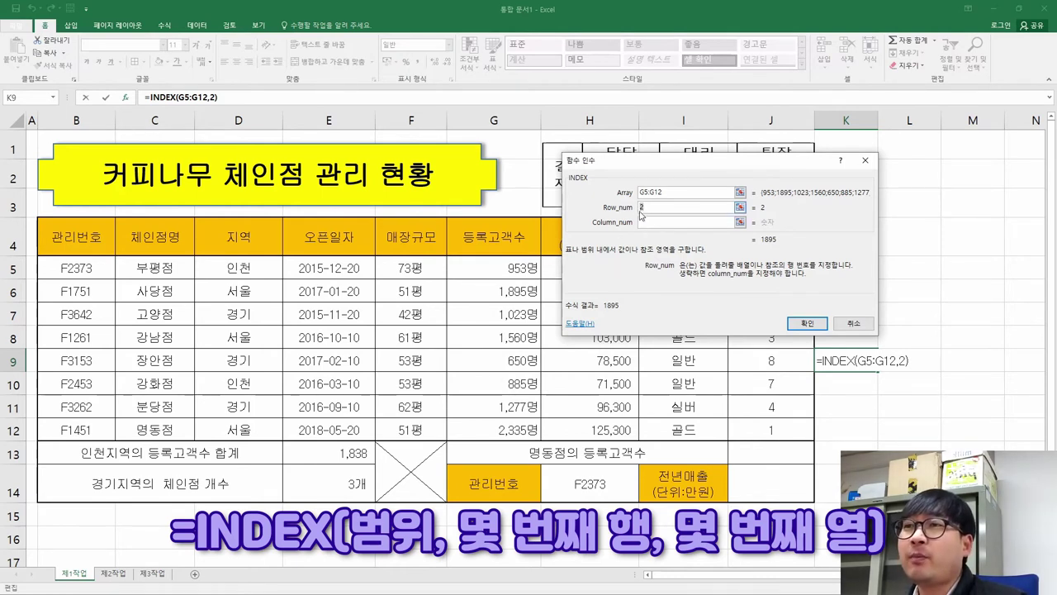
# - Try the store name 명동점 as the INDEX function's Row_num
pyautogui.write('audeh')
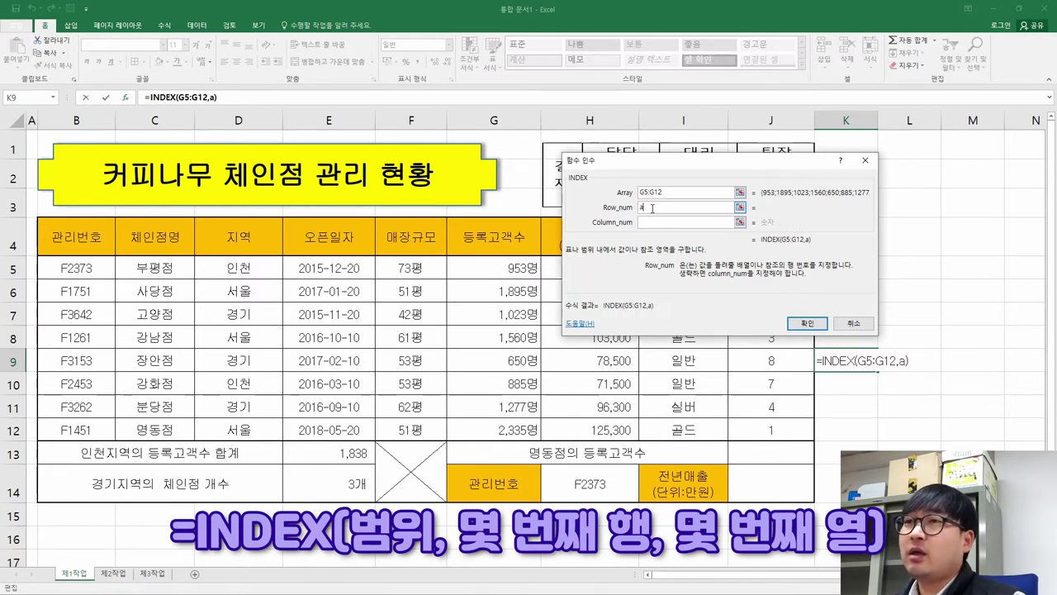
pyautogui.press('BackSpace')
pyautogui.press('BackSpace')
pyautogui.press('BackSpace')
pyautogui.press('BackSpace')
pyautogui.press('BackSpace')
pyautogui.write('명동점')
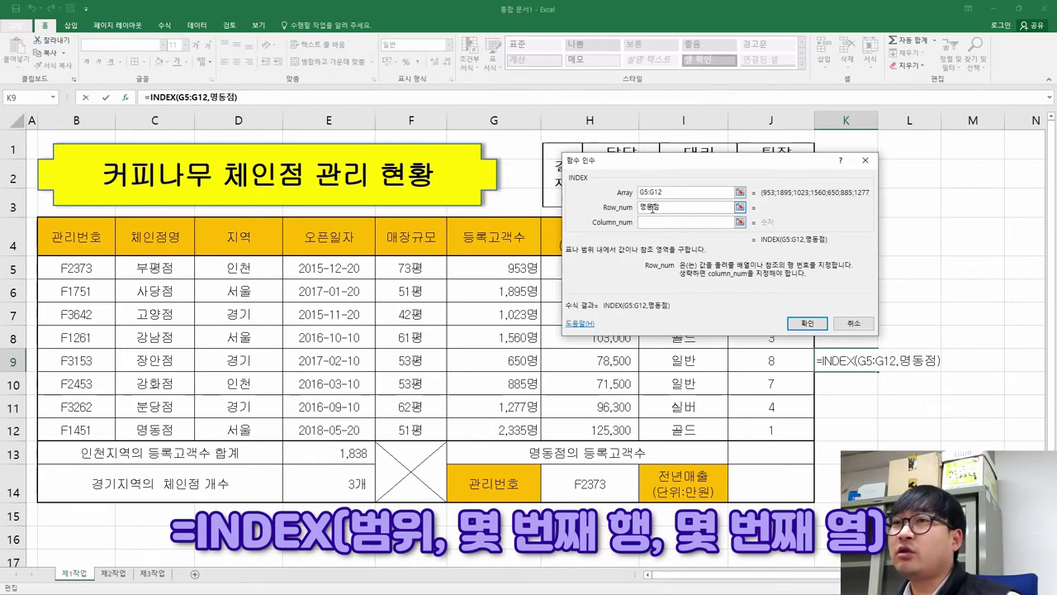
# - Try 8, the position of 명동점 in the list, as the INDEX function's Row_num
pyautogui.click(695, 223)
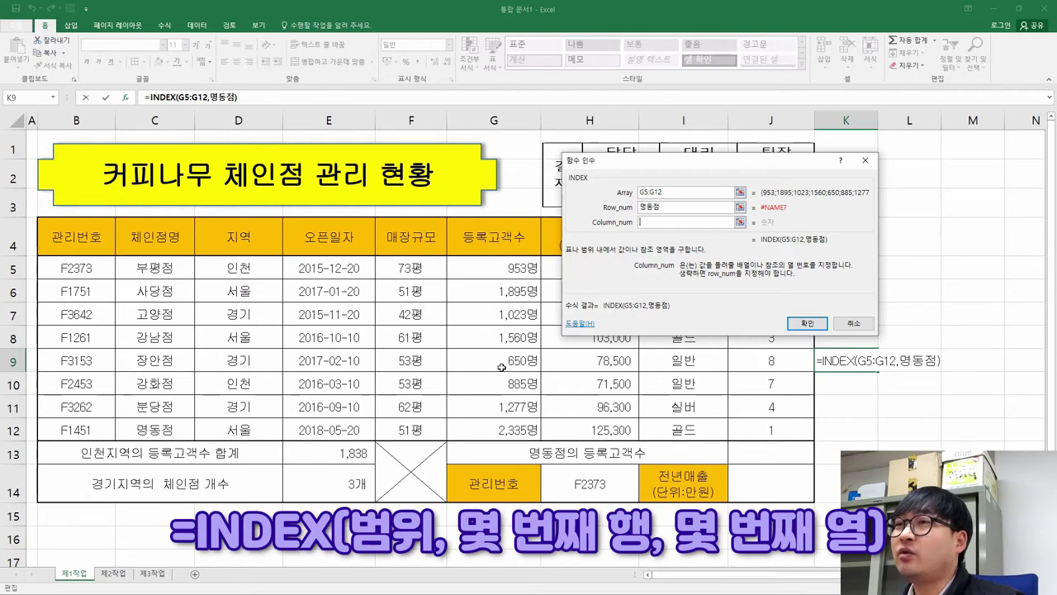
pyautogui.doubleClick(658, 206)
pyautogui.write('8')
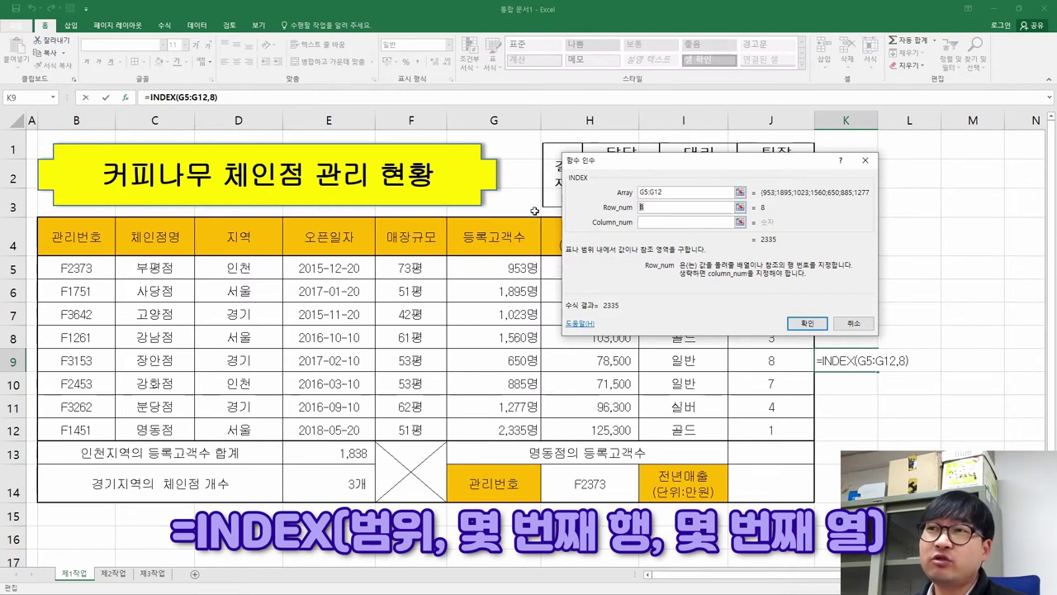
# - Replace the INDEX function's Row_num with the placeholder 몰라 and confirm the function in K9
pyautogui.press('BackSpace')
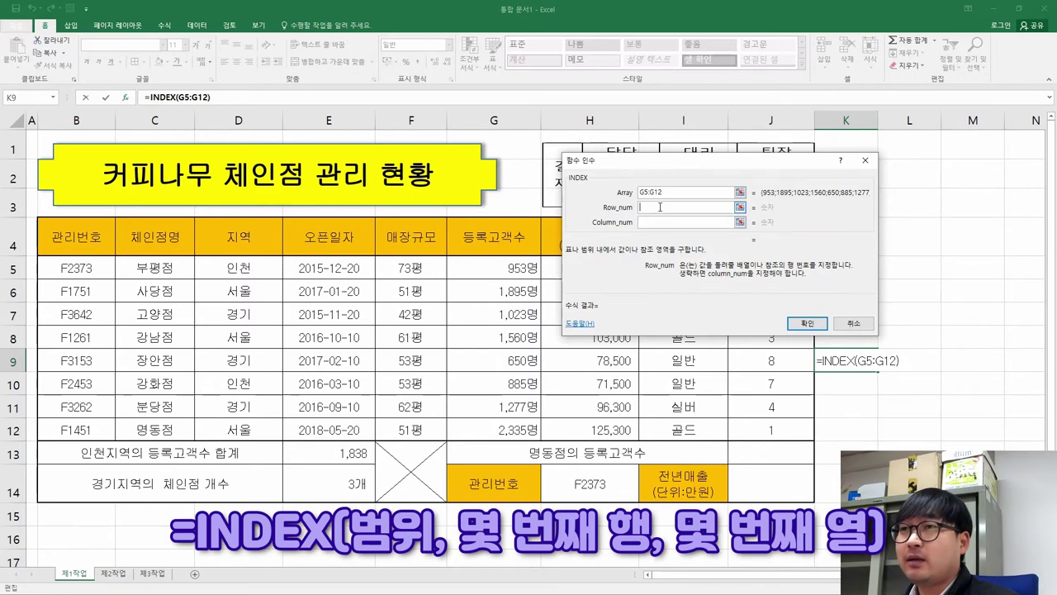
pyautogui.write('몰라')
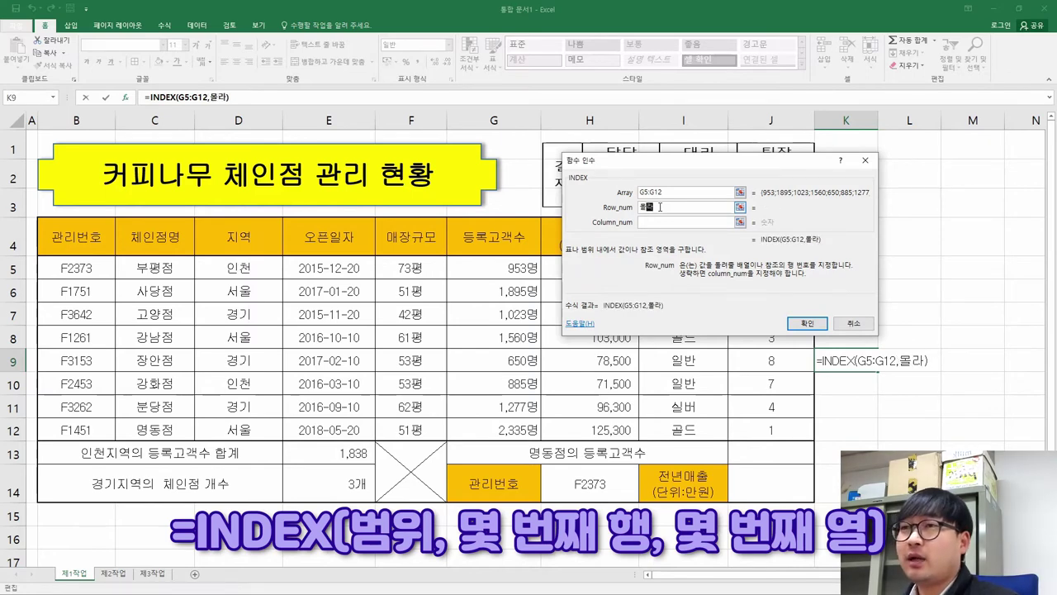
pyautogui.click(807, 323)
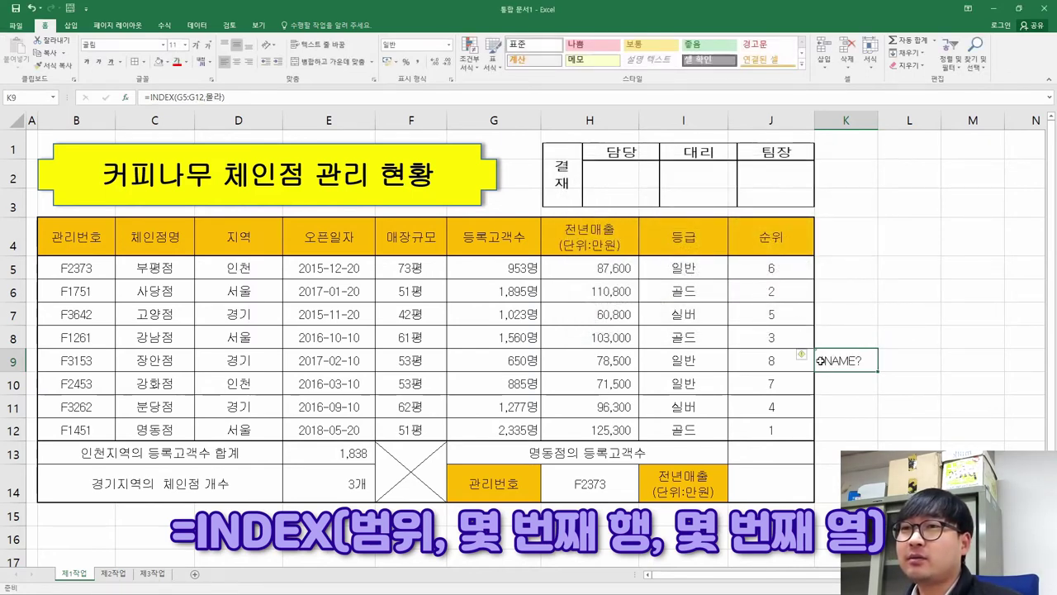
# - Turn K9's INDEX formula into plain text by adding an apostrophe at its beginning
pyautogui.doubleClick(860, 361)
pyautogui.press('Home')
pyautogui.write("'")
pyautogui.press('Return')
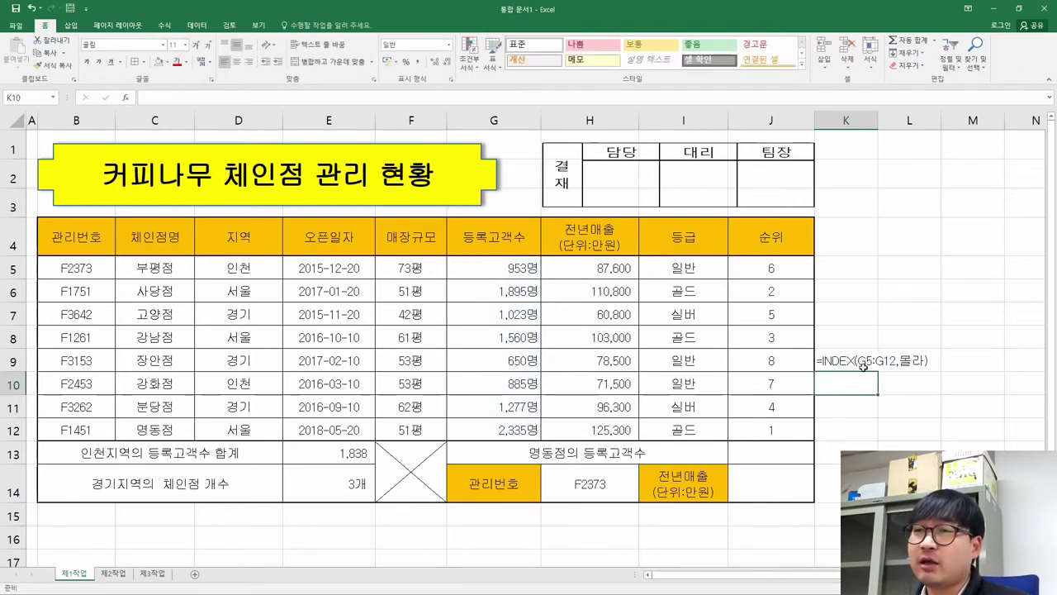
# - Check item (5) in the exam PDF, return to the spreadsheet and start a MATCH function in K10 with its arguments open
pyautogui.hotkey('alt', 'Tab')
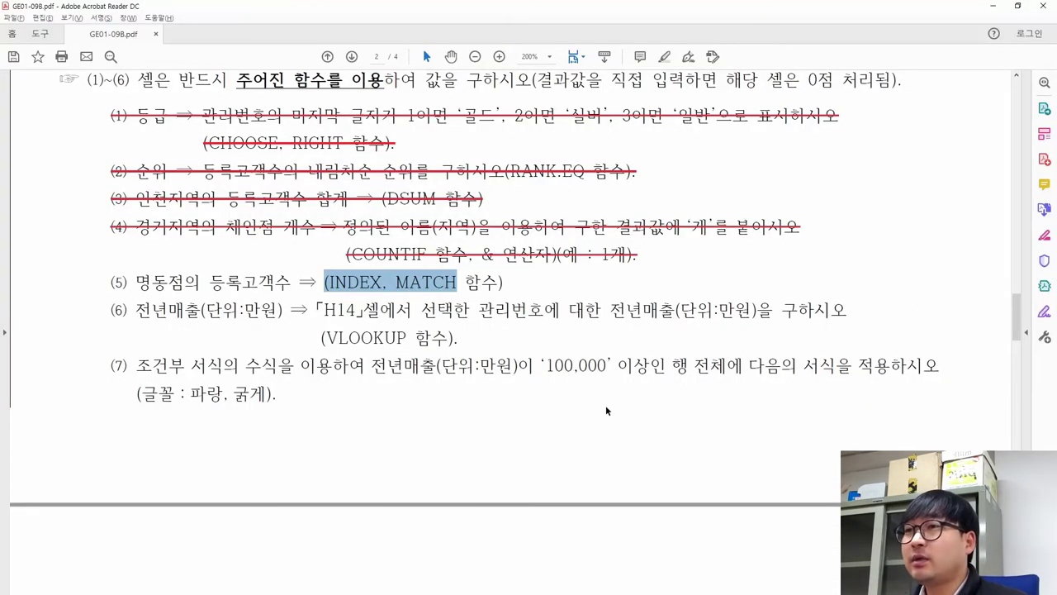
pyautogui.hotkey('alt', 'Tab')
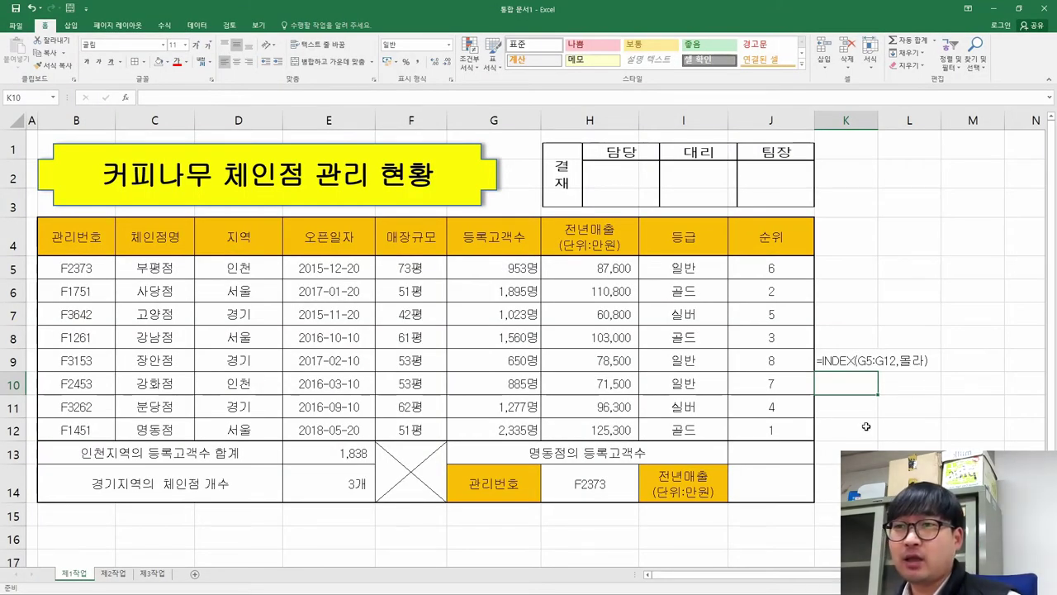
pyautogui.write('=')
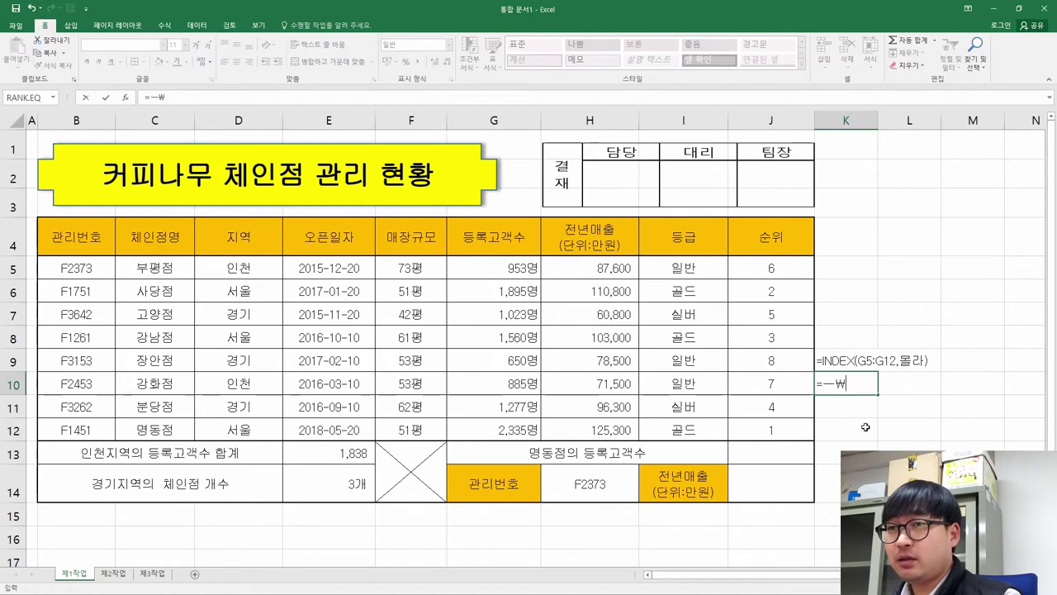
pyautogui.write('ma')
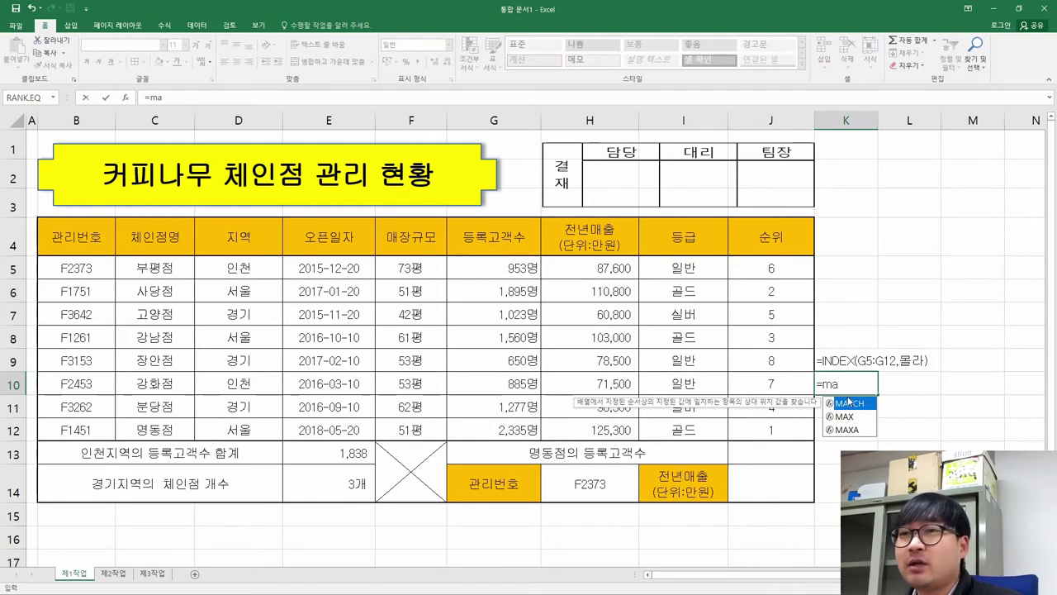
pyautogui.doubleClick(850, 404)
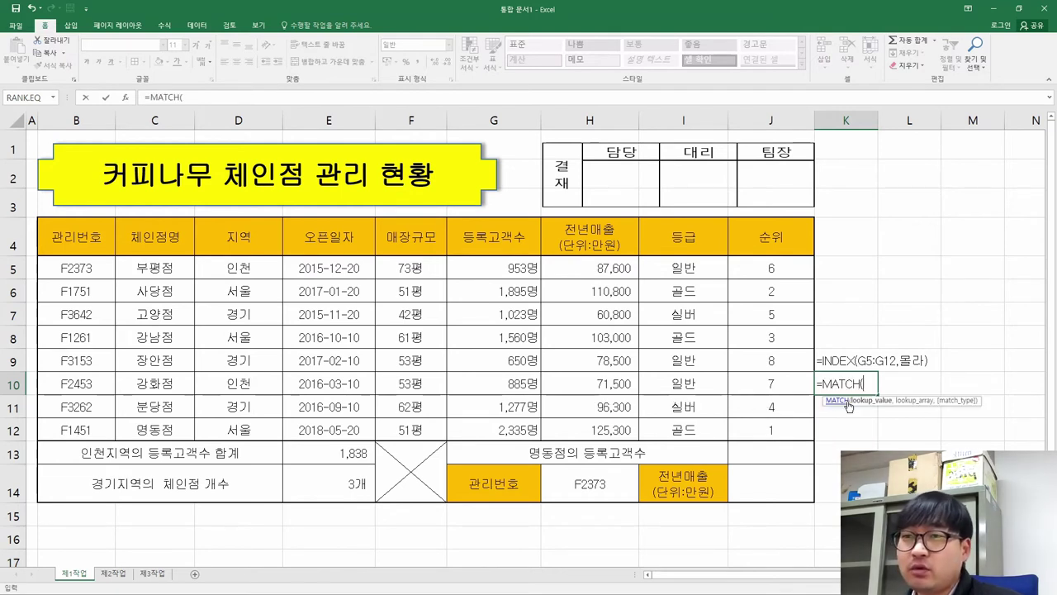
pyautogui.click(130, 97)
pyautogui.moveTo(628, 160); pyautogui.dragTo(518, 205)
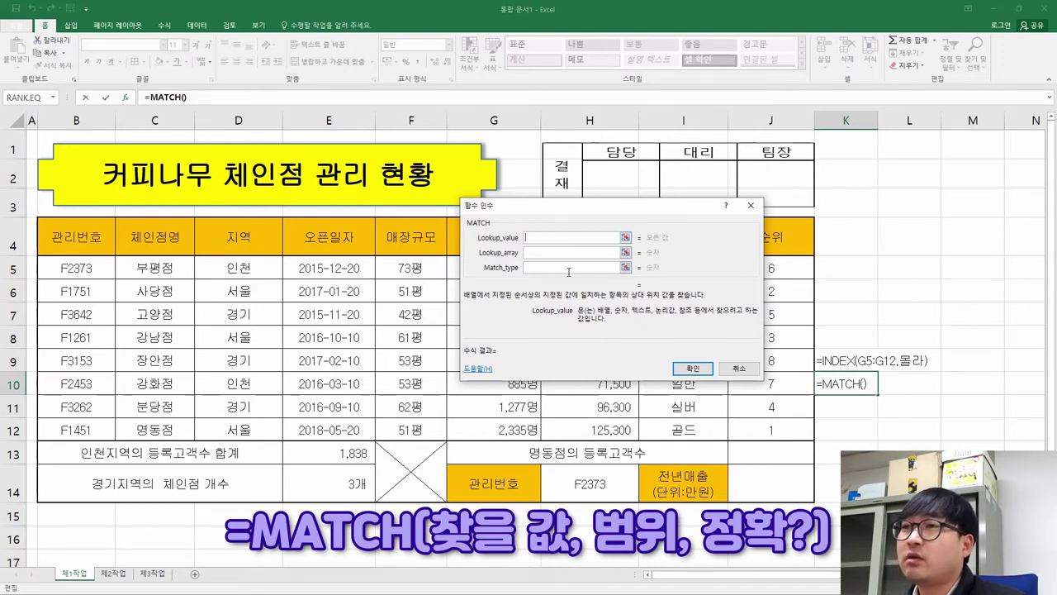
# - Try the store name 명동점 as the MATCH function's Lookup_value
pyautogui.write('명')
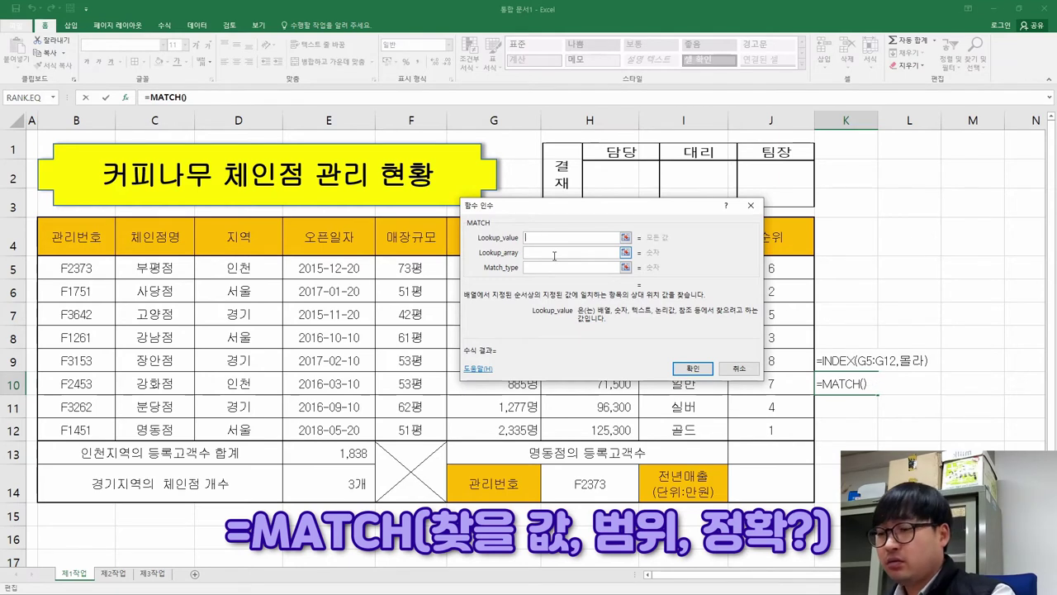
pyautogui.write('동')
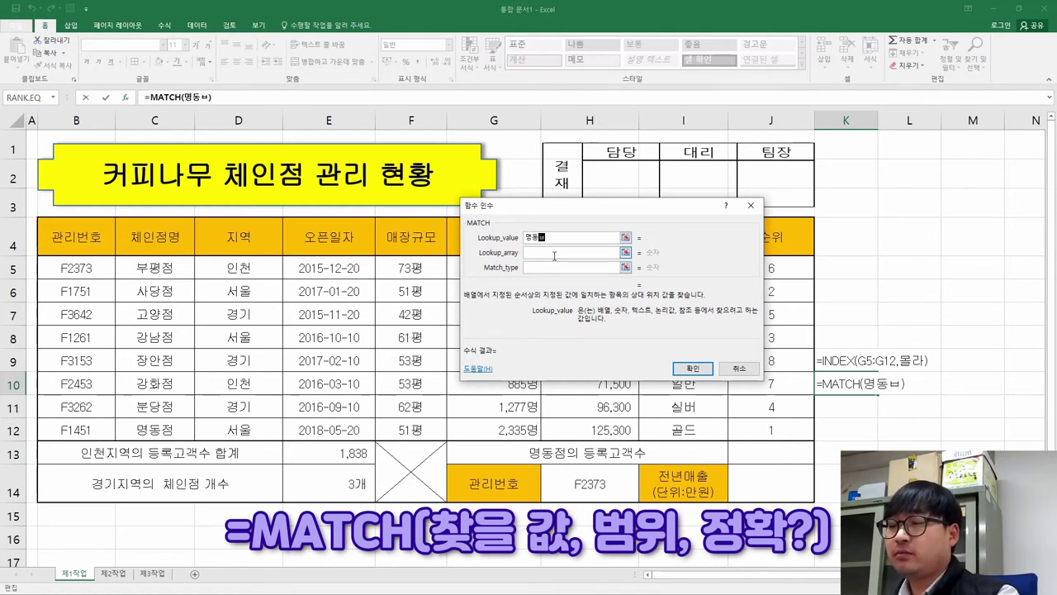
pyautogui.write('점')
# - Set the MATCH function's Lookup_array to the store names C5:C12 and its Match_type to 0
pyautogui.click(554, 252)
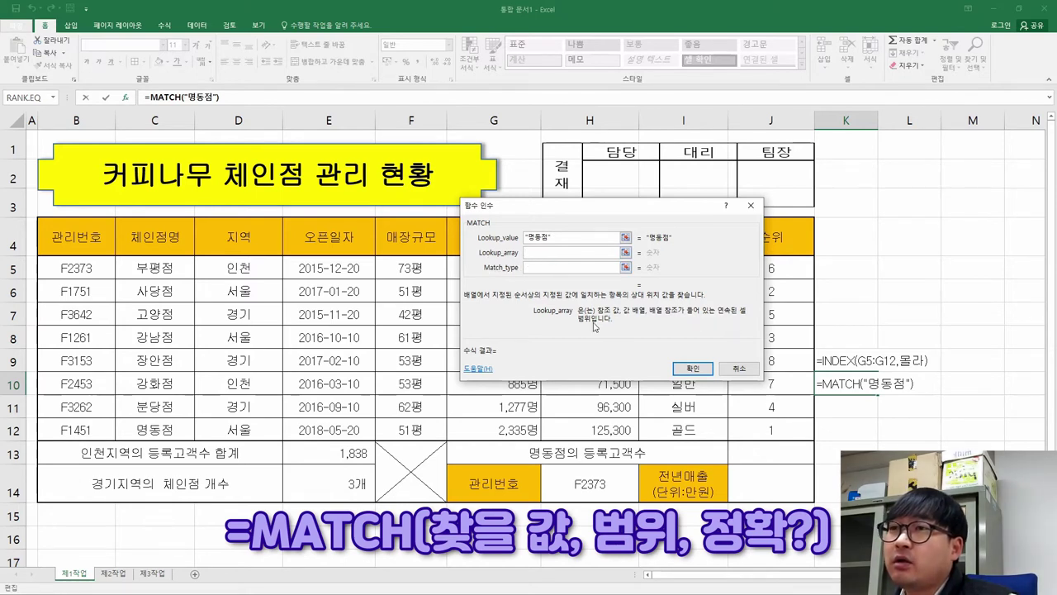
pyautogui.moveTo(137, 269); pyautogui.dragTo(160, 424)
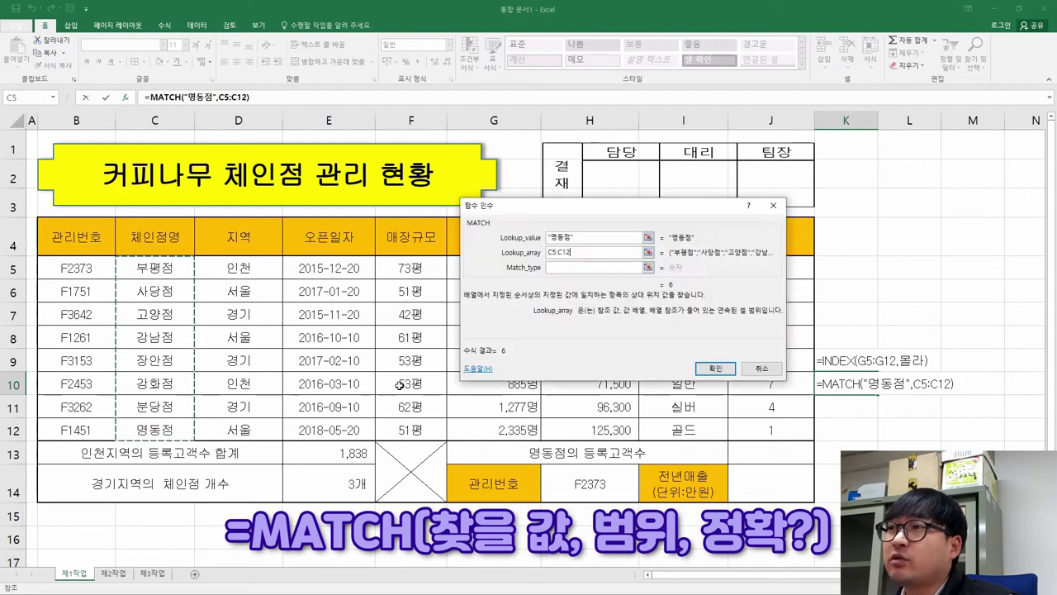
pyautogui.click(570, 269)
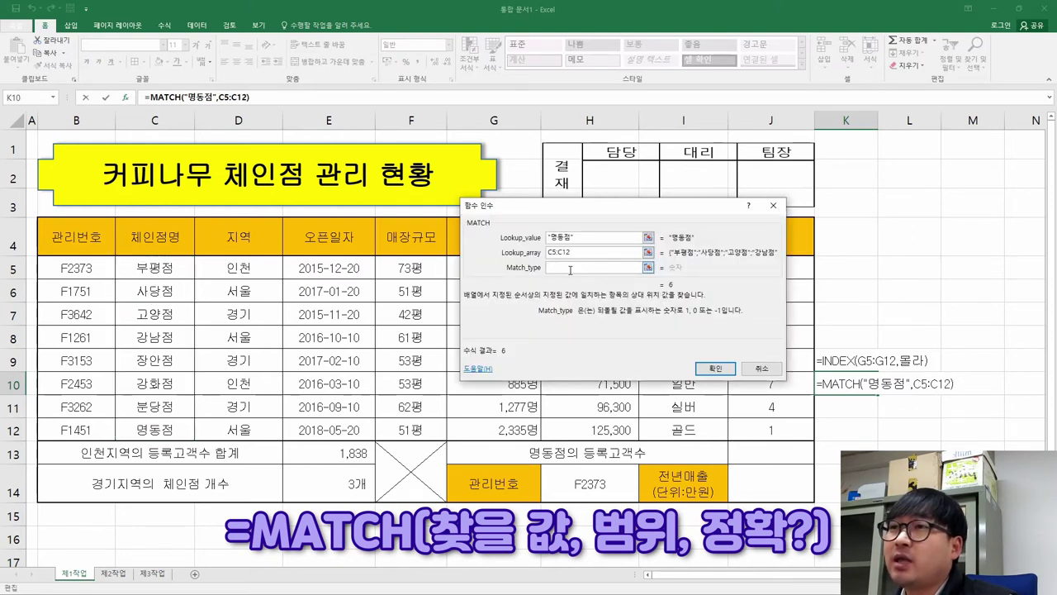
pyautogui.click(698, 319)
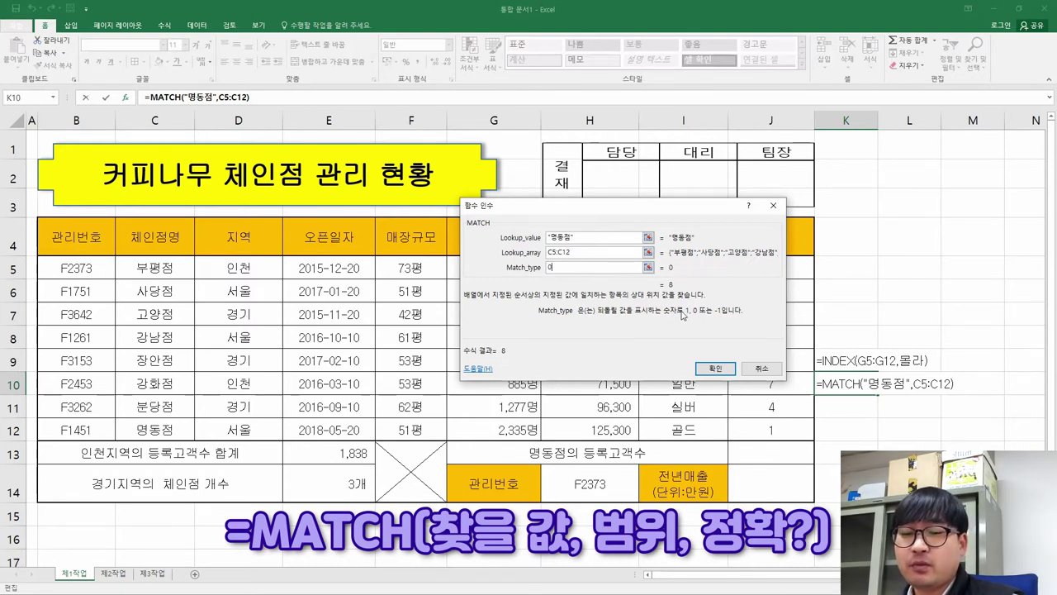
pyautogui.write('0')
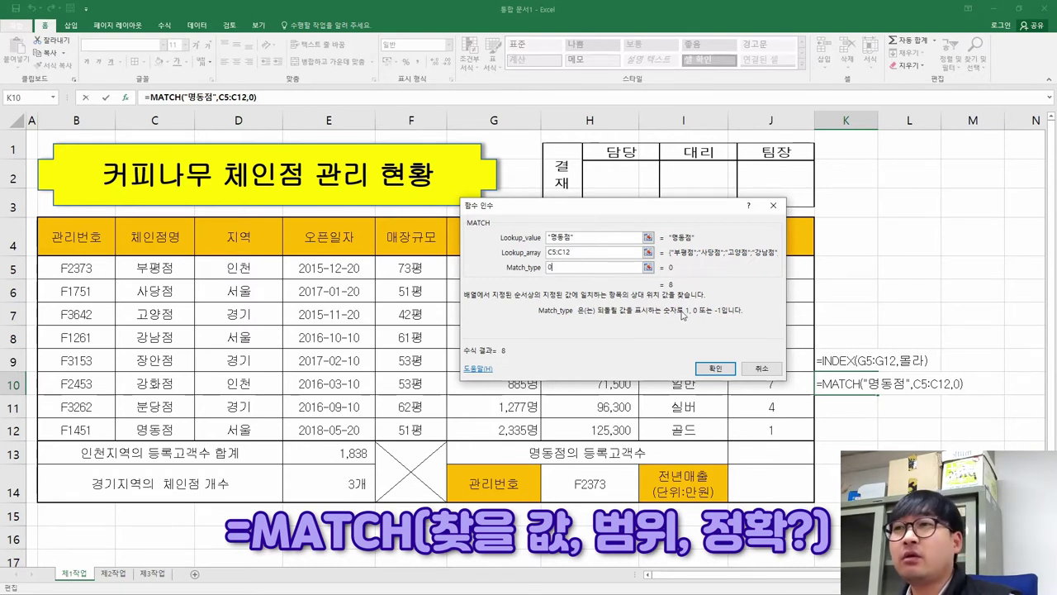
pyautogui.click(575, 253)
pyautogui.click(562, 264)
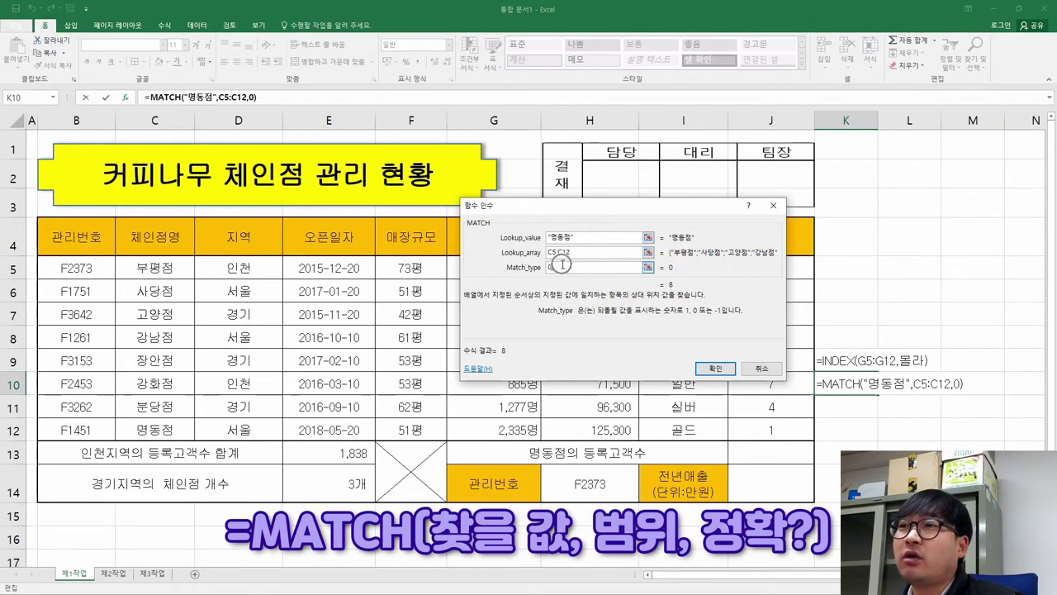
pyautogui.click(671, 286)
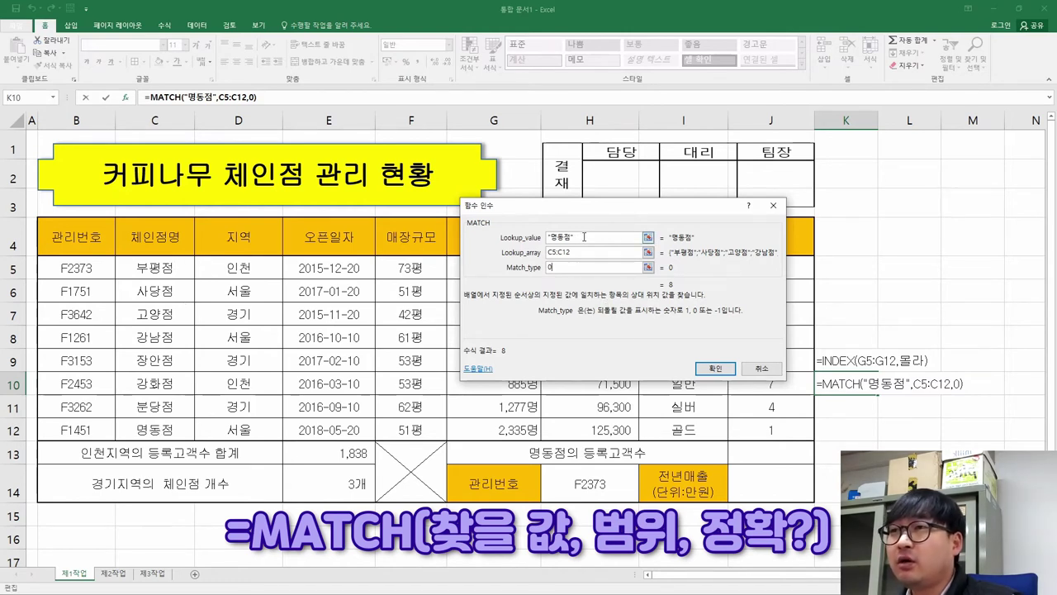
# - Replace the MATCH function's Lookup_value with cell C12 and confirm the function in K10
pyautogui.moveTo(583, 237); pyautogui.dragTo(528, 240)
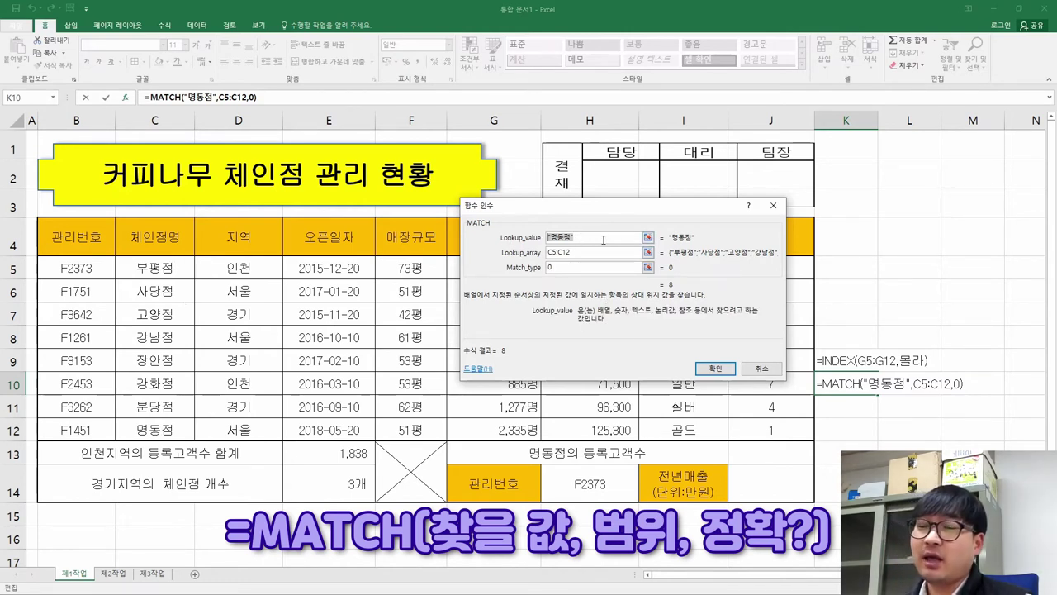
pyautogui.press('BackSpace')
pyautogui.click(155, 430)
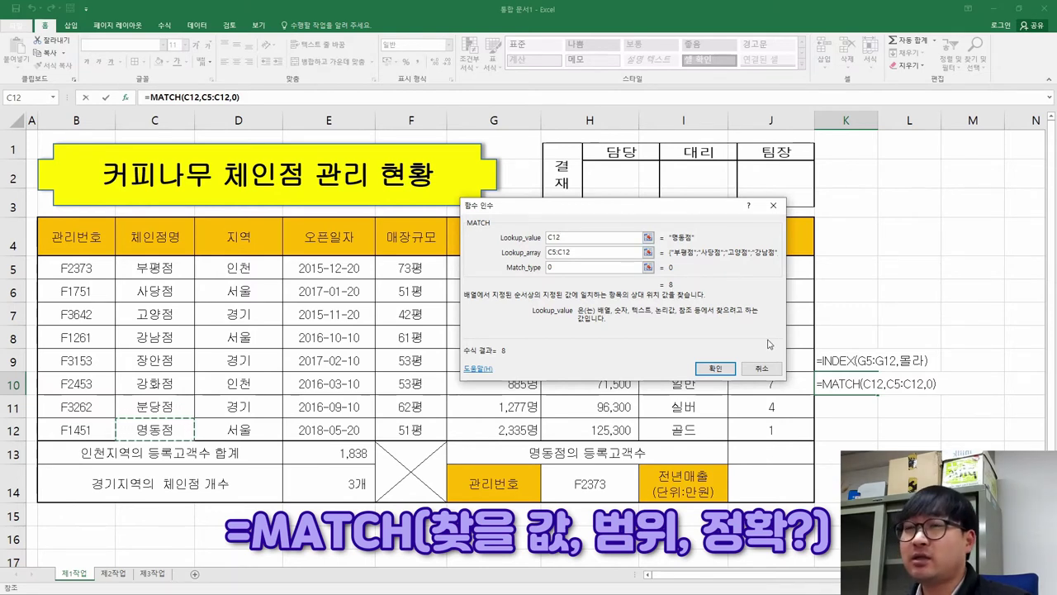
pyautogui.click(715, 368)
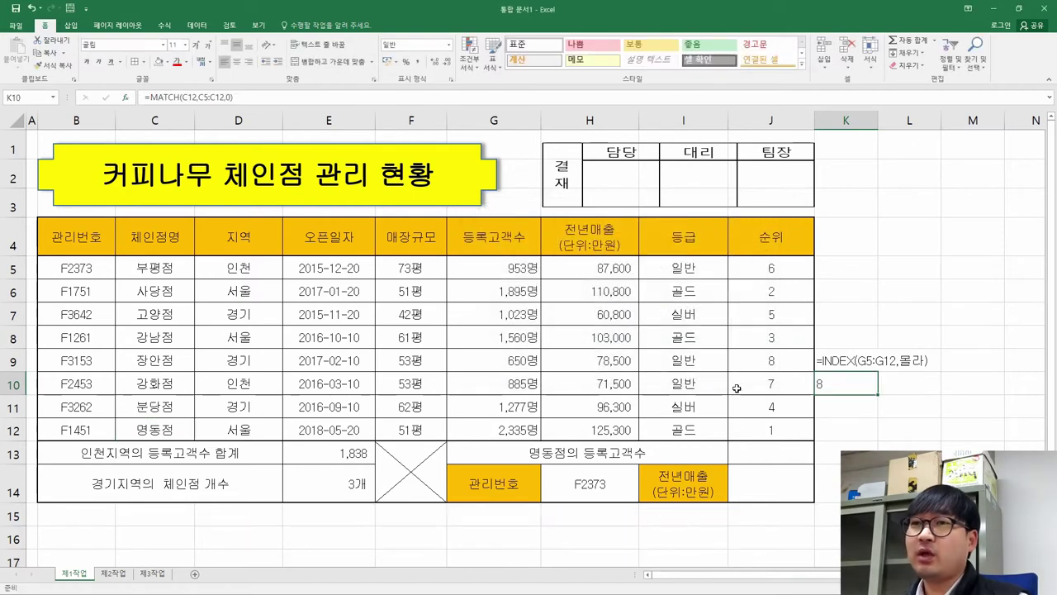
# - Turn K10's MATCH formula into plain text by adding an apostrophe at its beginning
pyautogui.press('F2')
pyautogui.write("'")
pyautogui.hotkey('ctrl', 'Return')
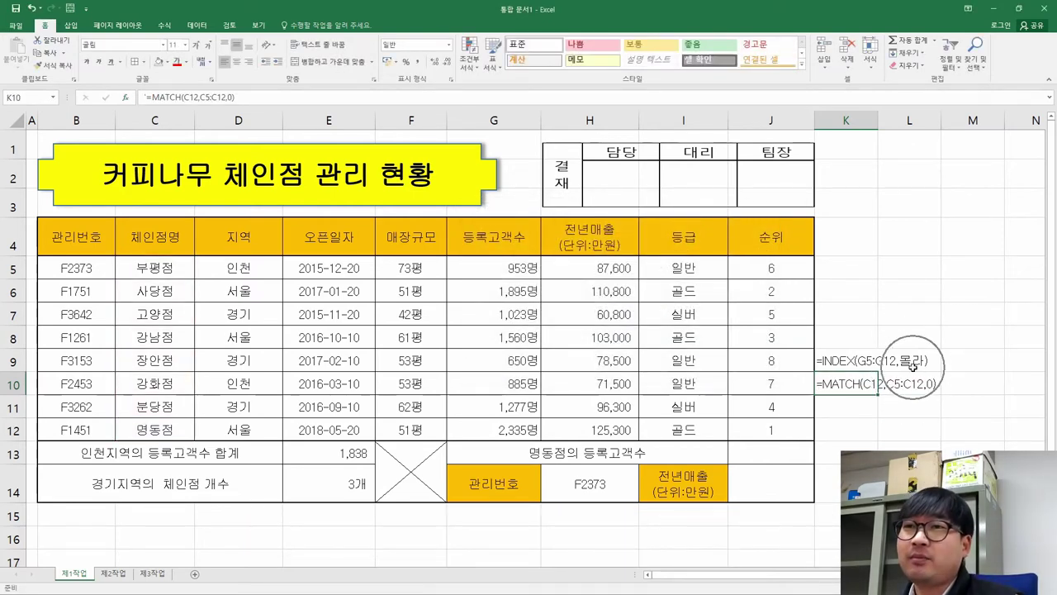
# - Start an INDEX function in J13 using the array,row_num,column_num form, with G5:G12 as its Array
pyautogui.click(756, 458)
pyautogui.write('=in')
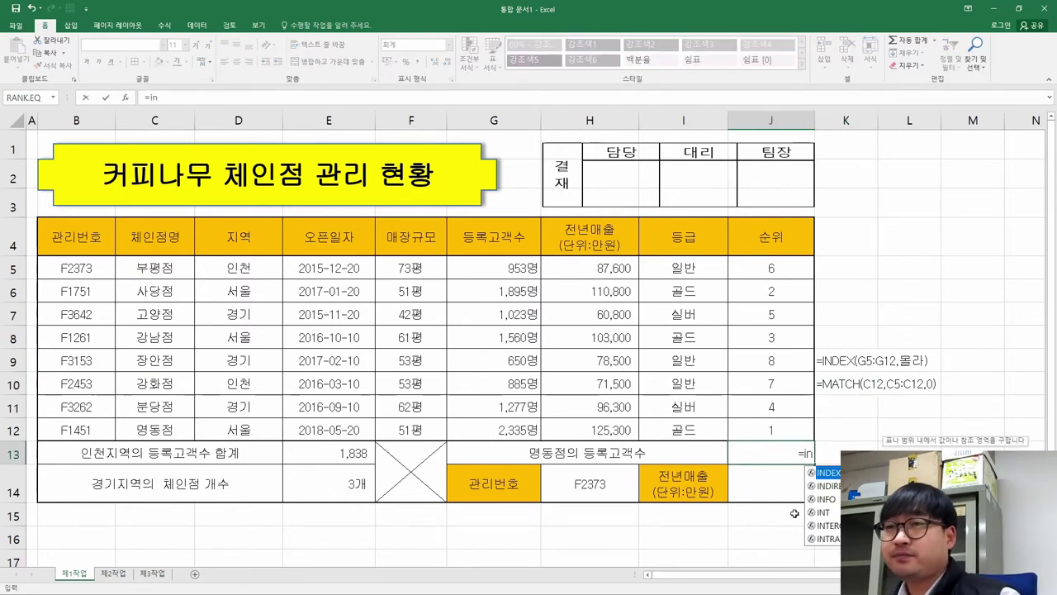
pyautogui.doubleClick(831, 473)
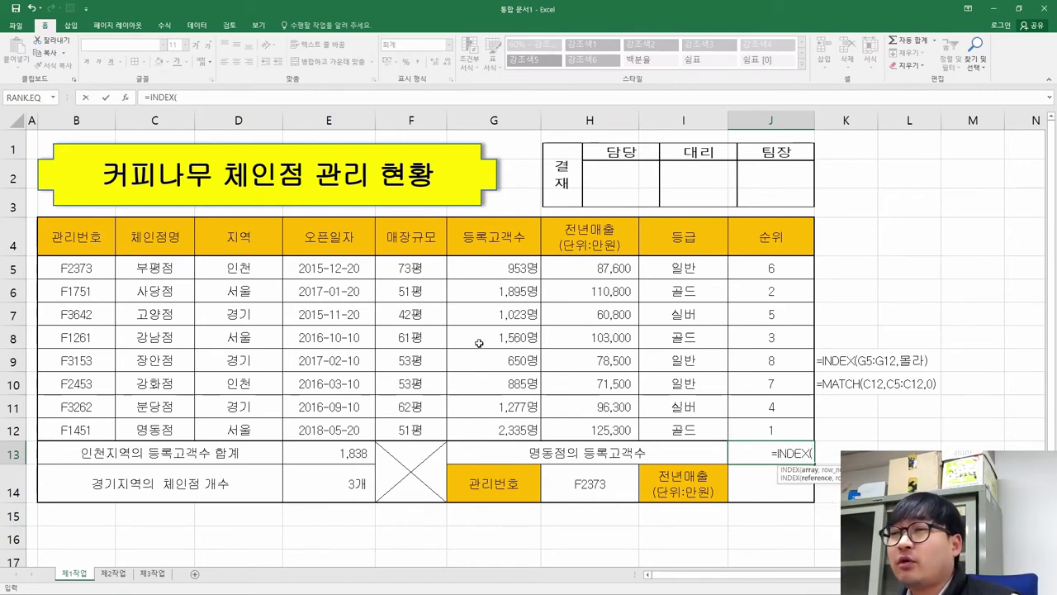
pyautogui.click(126, 98)
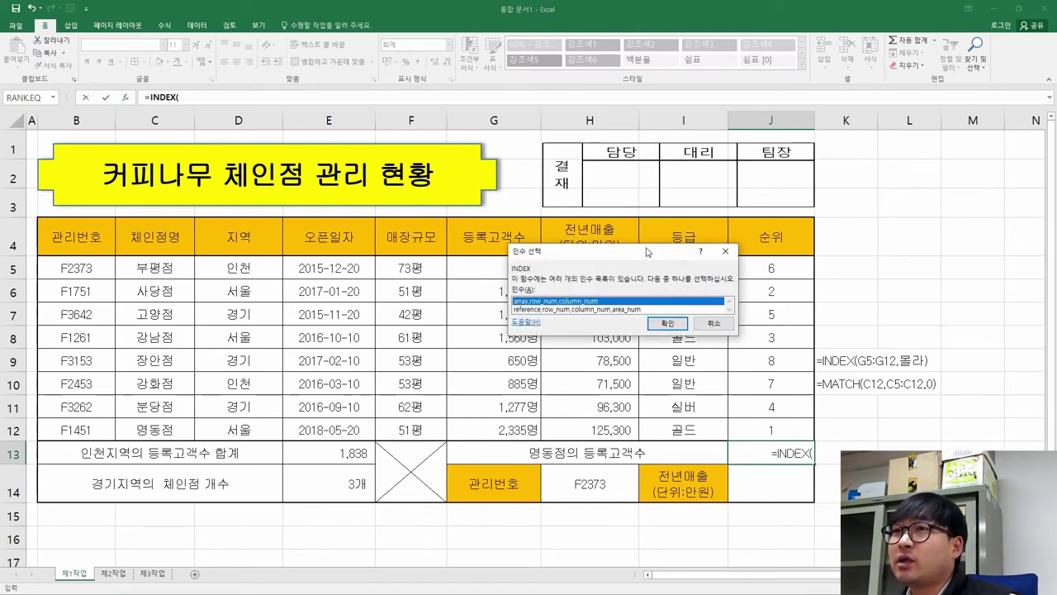
pyautogui.click(676, 334)
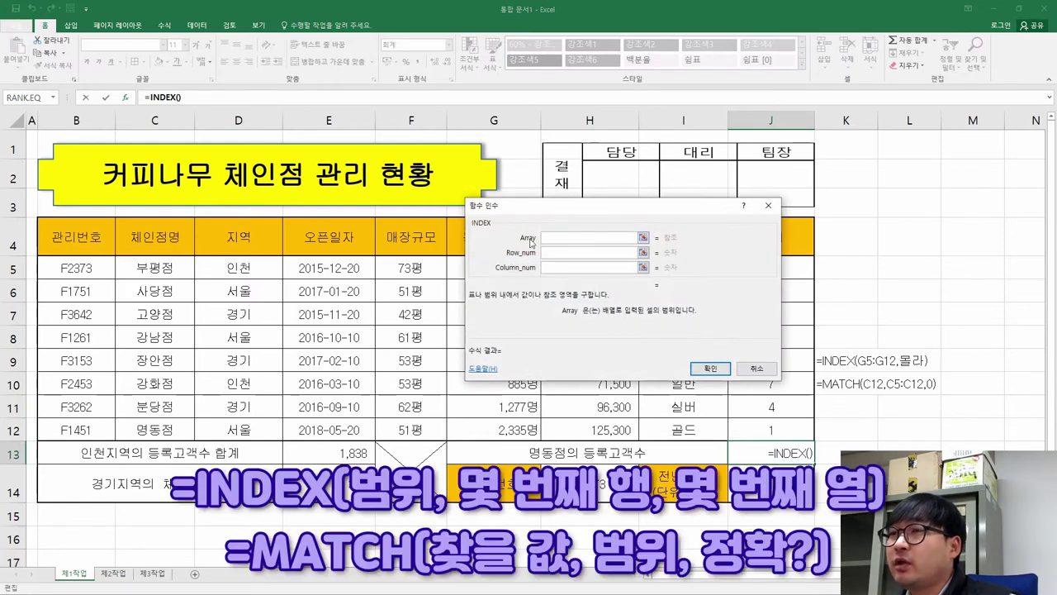
pyautogui.moveTo(587, 206); pyautogui.dragTo(673, 205)
pyautogui.moveTo(479, 269); pyautogui.dragTo(497, 426)
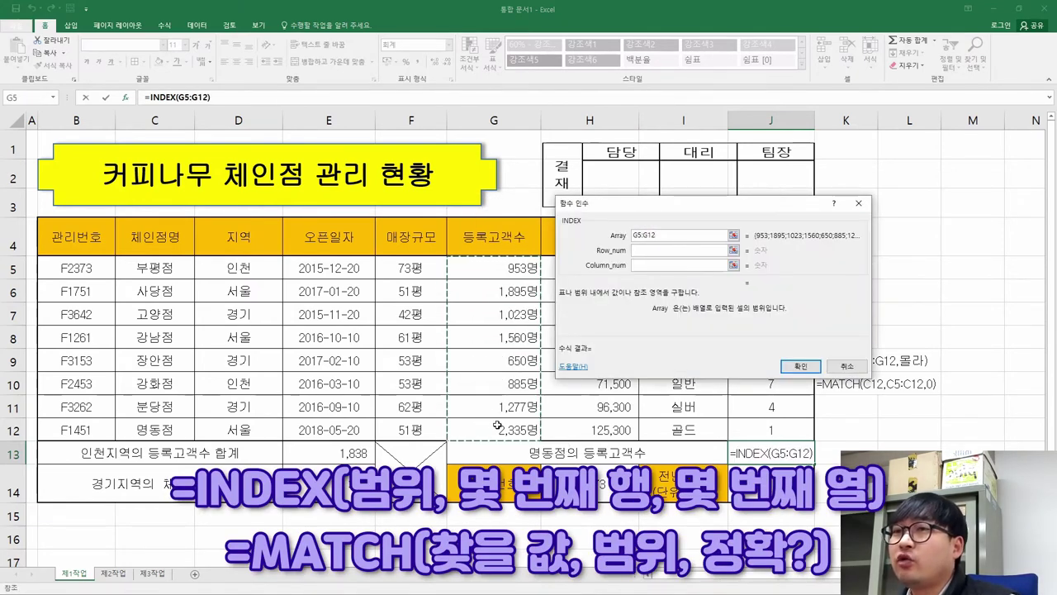
# - Enter match as the INDEX function's Row_num and confirm the function in J13
pyautogui.click(648, 250)
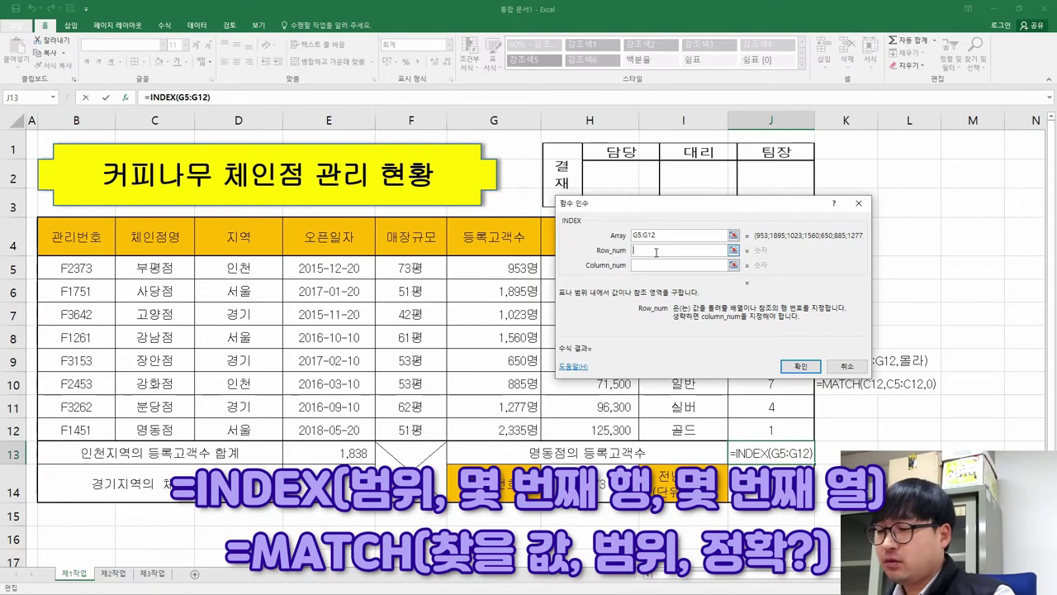
pyautogui.write('mat')
pyautogui.write('x')
pyautogui.write('h')
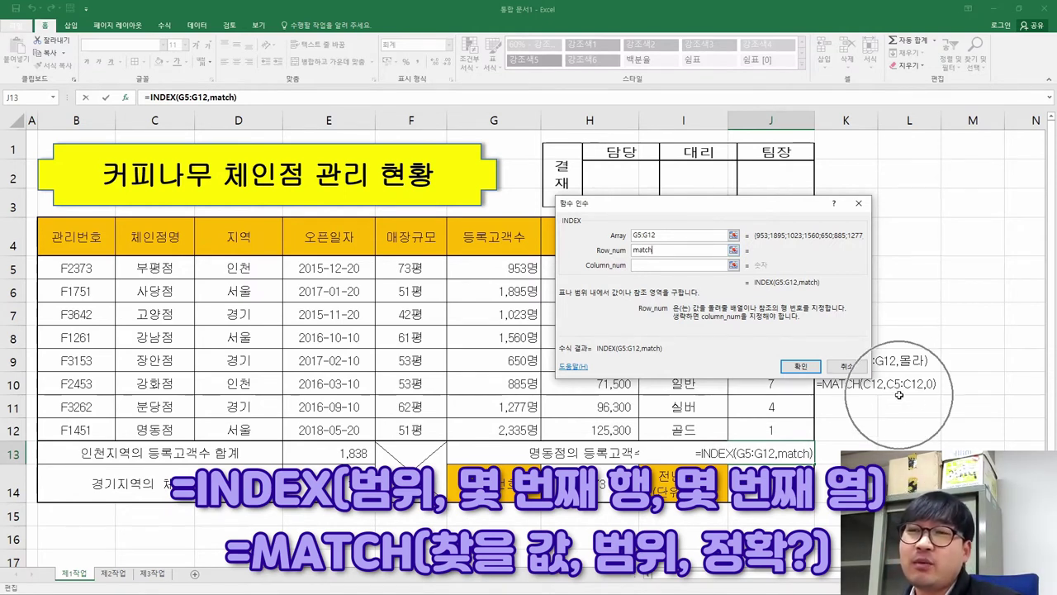
pyautogui.click(791, 366)
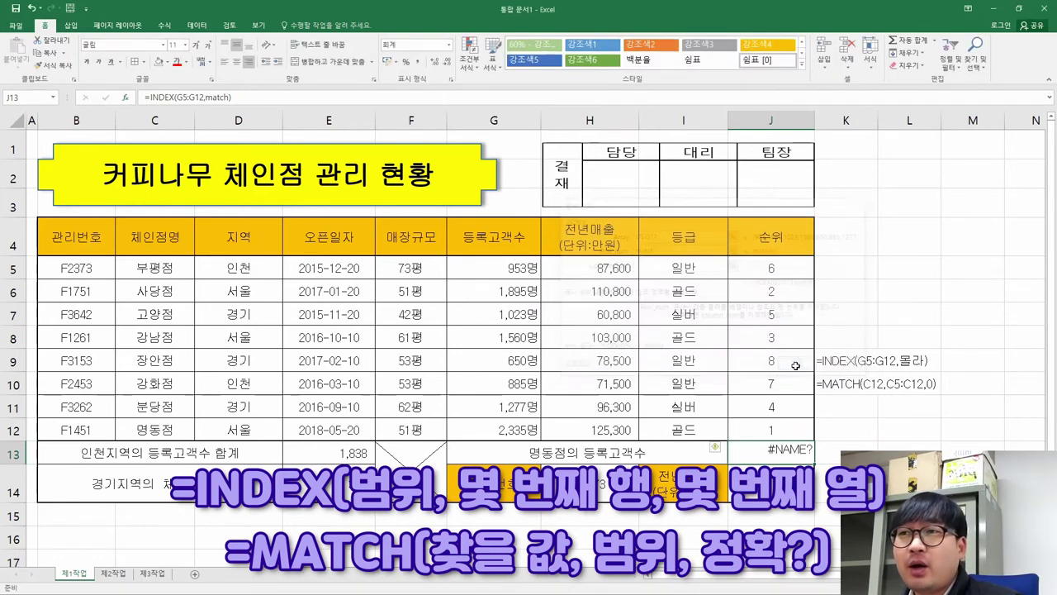
# - Make match in J13's formula a nested MATCH function with Lookup_value C12 and Lookup_array C5:C12
pyautogui.doubleClick(783, 453)
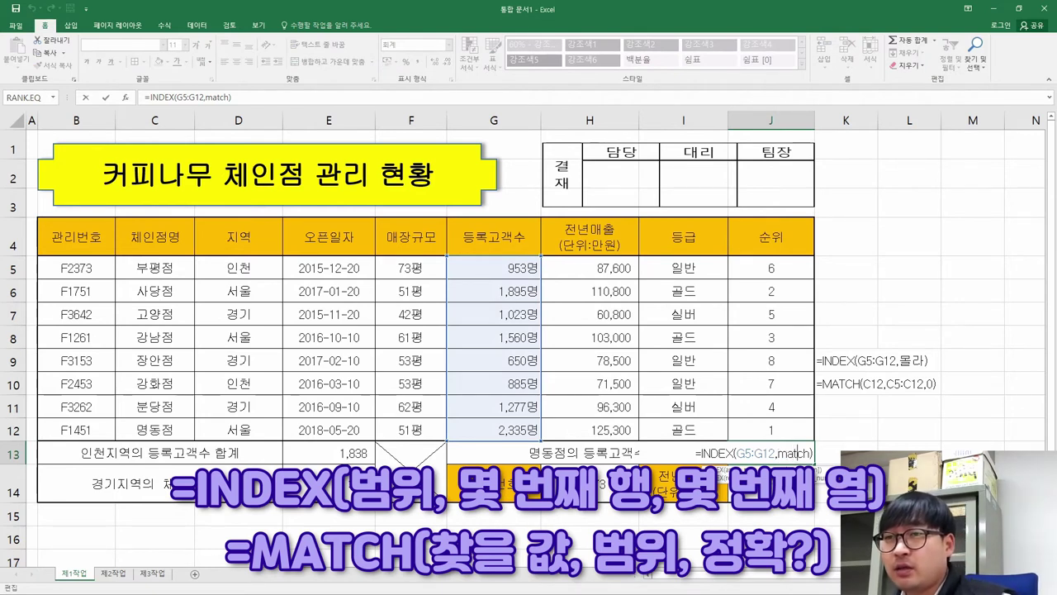
pyautogui.write('(')
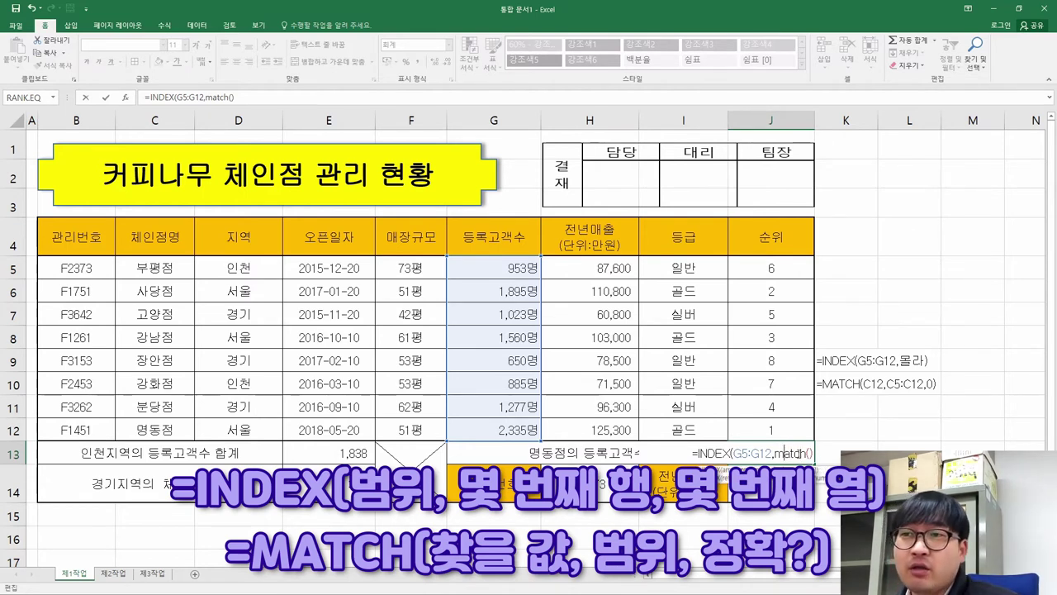
pyautogui.click(125, 97)
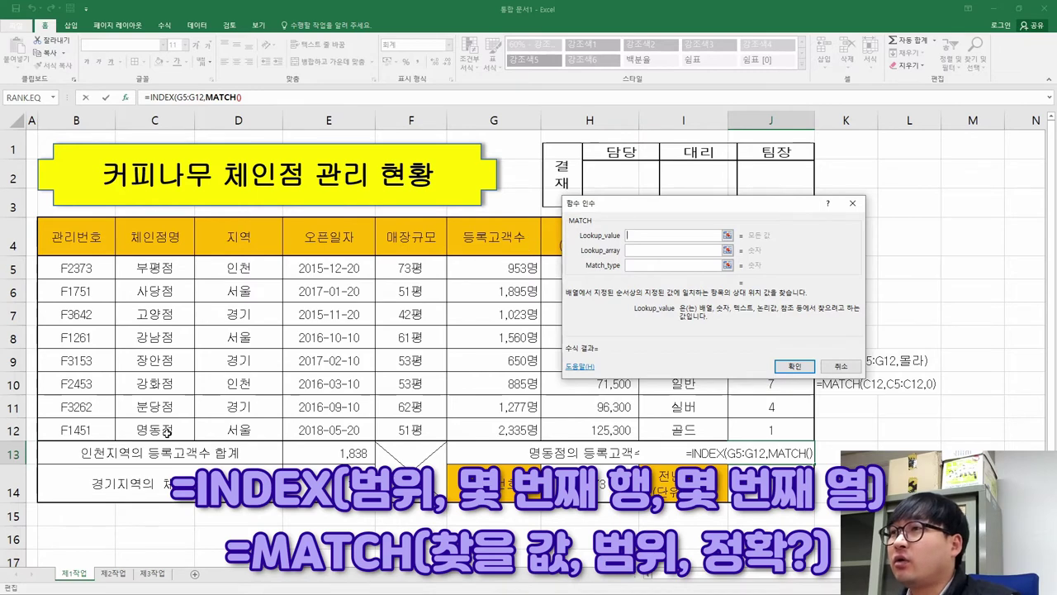
pyautogui.click(166, 431)
pyautogui.click(638, 251)
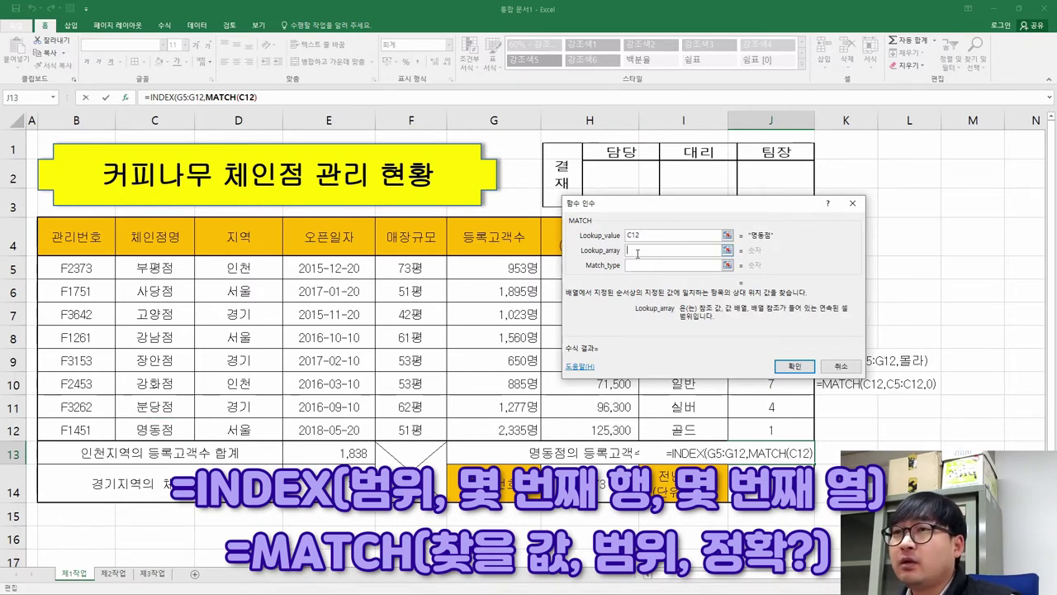
pyautogui.moveTo(185, 272); pyautogui.dragTo(169, 430)
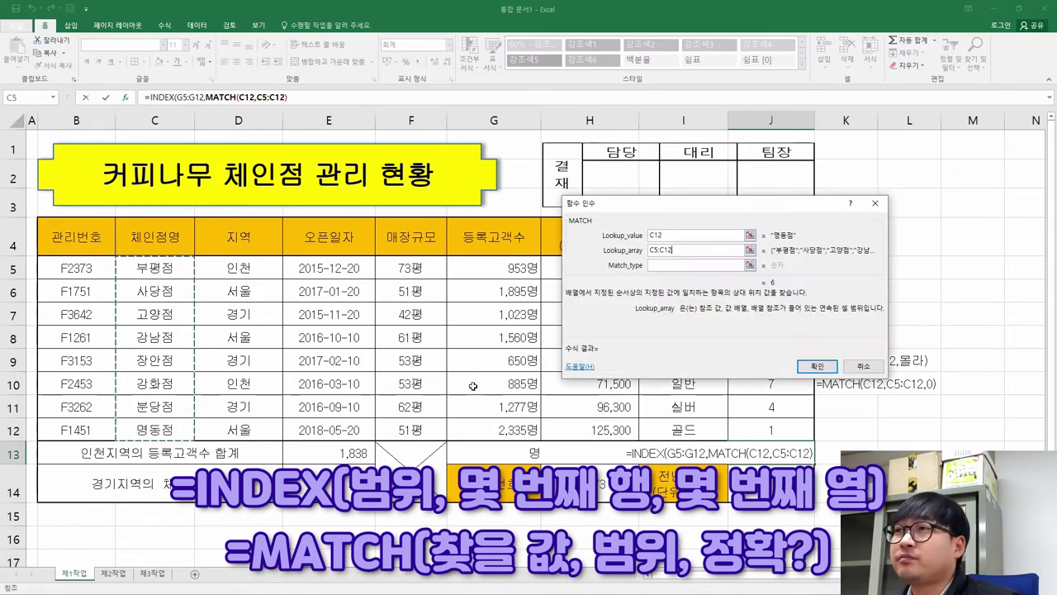
# - Try 0 as the nested MATCH function's Match_type, and clear the value again
pyautogui.click(671, 266)
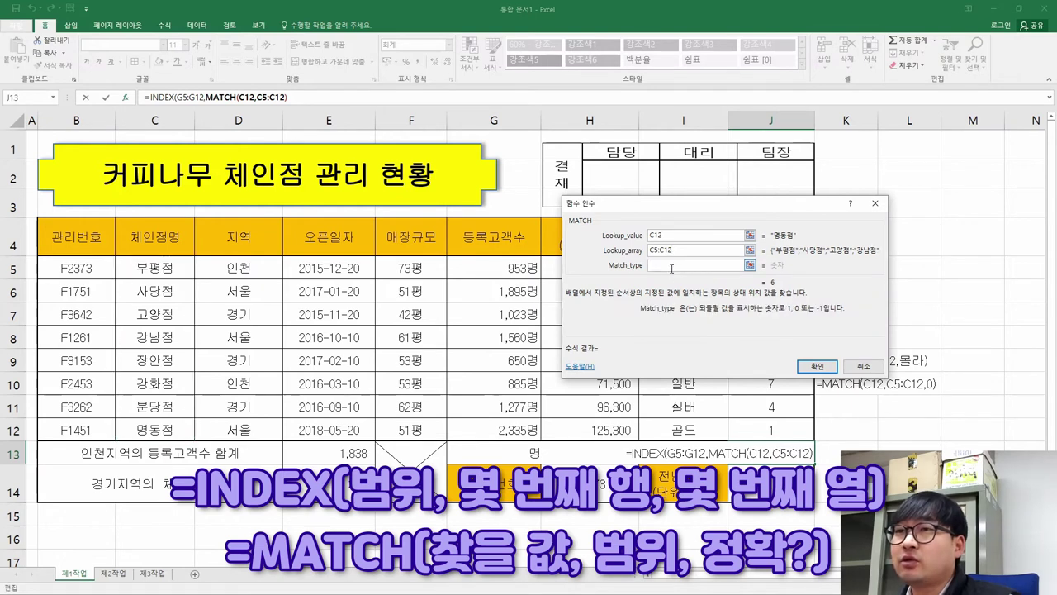
pyautogui.write('0')
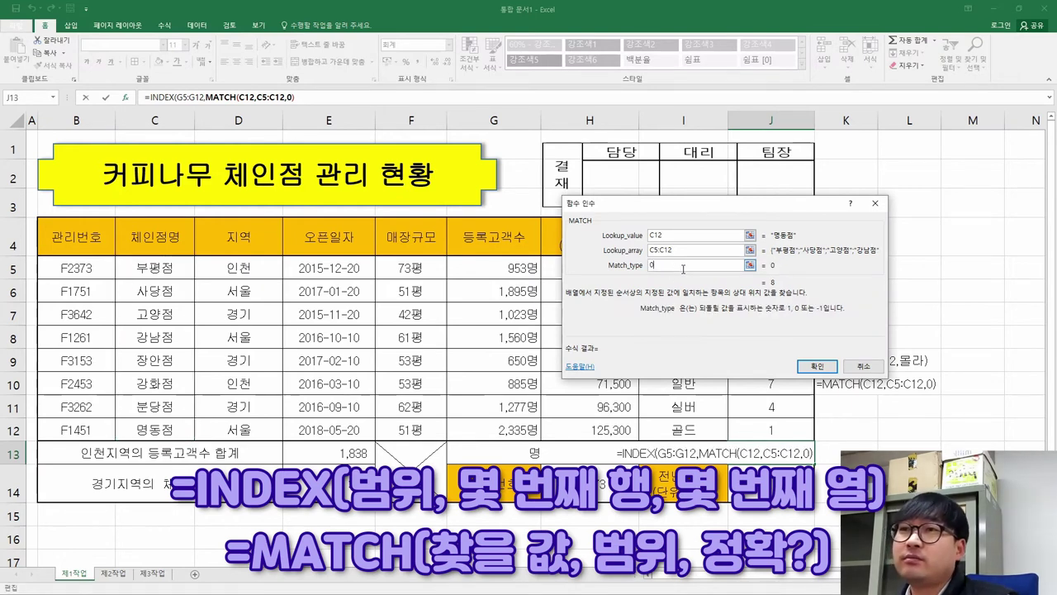
pyautogui.press('BackSpace')
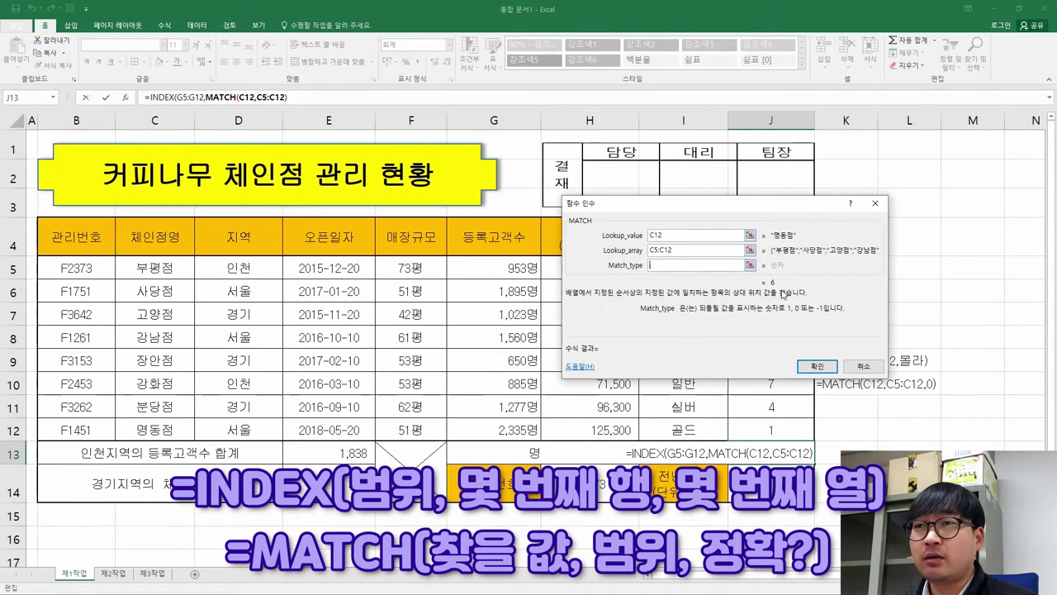
# - Set the nested MATCH function's Match_type to 0 and confirm J13's formula, accepting the proposed formula correction
pyautogui.write('0')
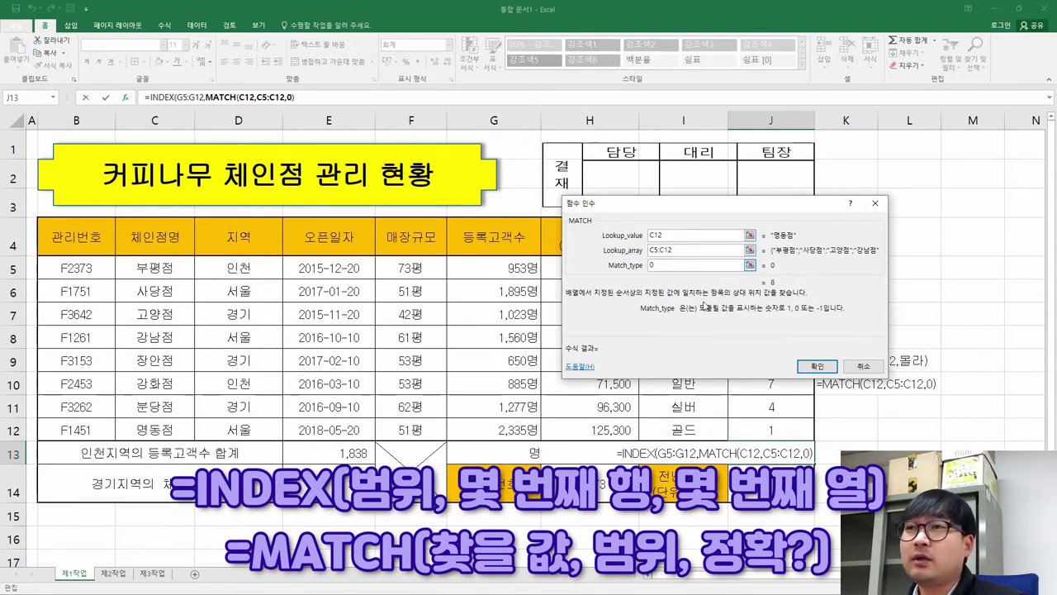
pyautogui.click(817, 366)
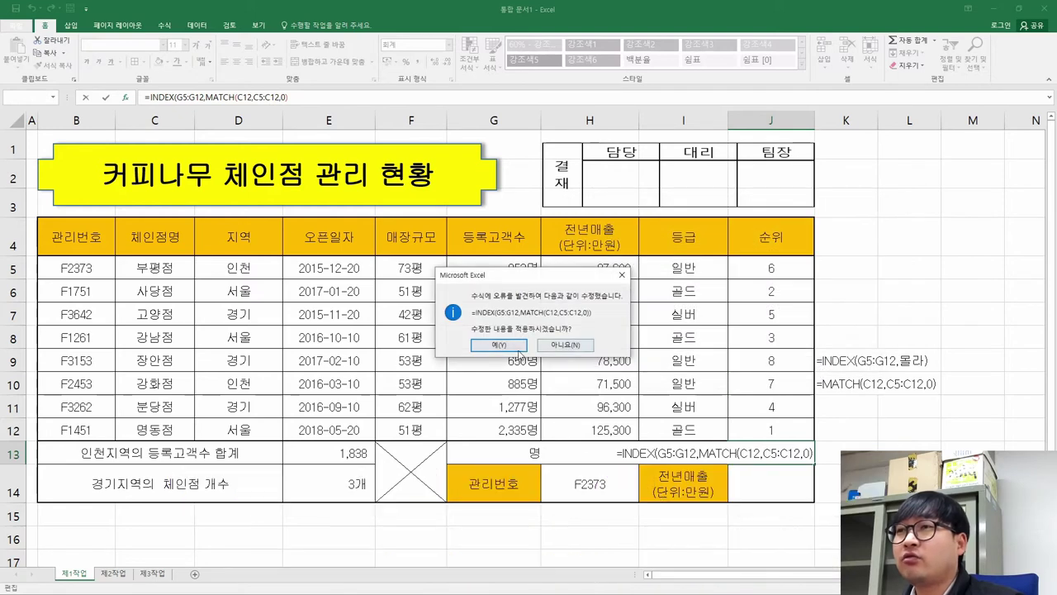
pyautogui.click(516, 347)
pyautogui.click(791, 460)
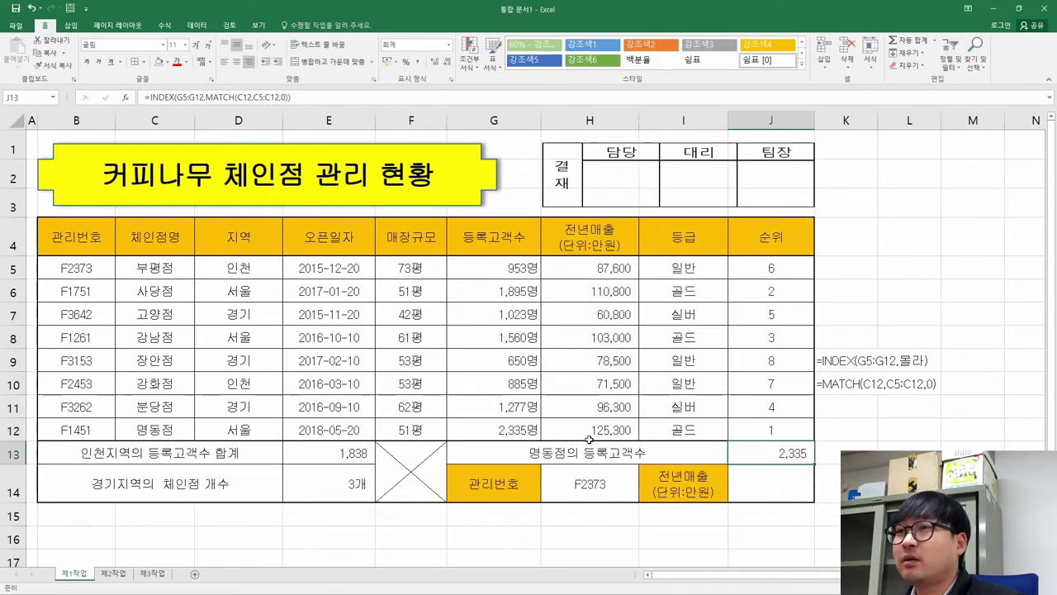
pyautogui.click(785, 460)
# - Delete the helper formula notes in K9:K10
pyautogui.moveTo(859, 363); pyautogui.dragTo(865, 387)
pyautogui.press('Delete')
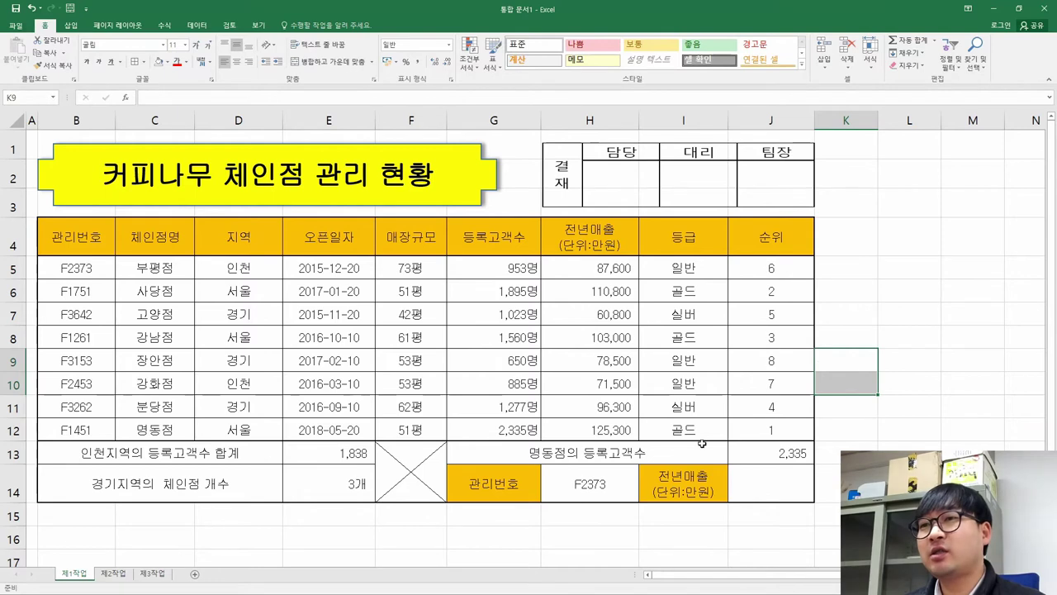
pyautogui.click(800, 456)
pyautogui.click(805, 480)
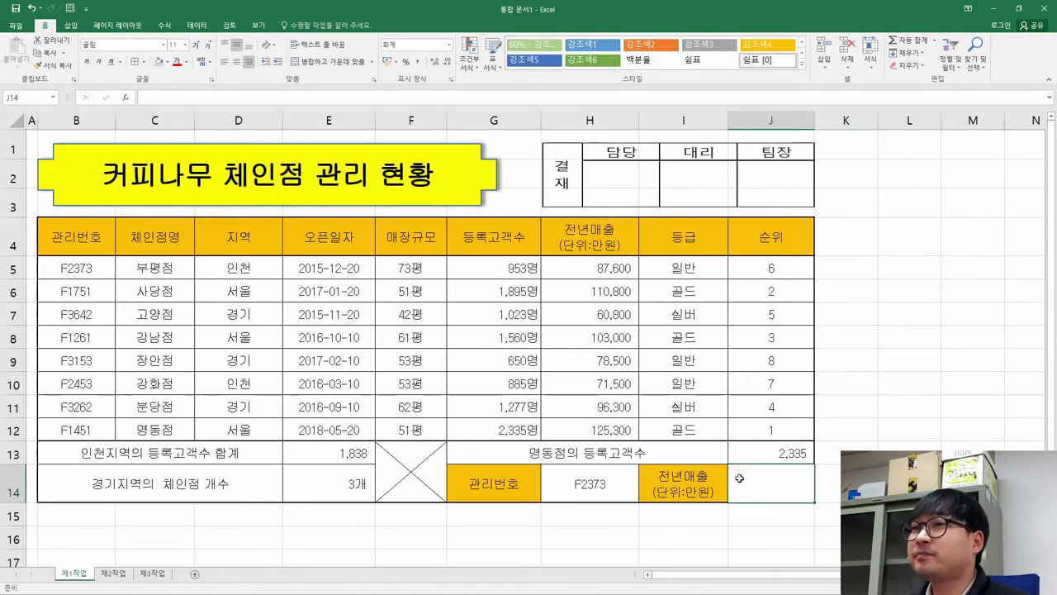
# - Switch to the exam PDF in Acrobat Reader and strike through the finished item (5)
pyautogui.hotkey('alt', 'Tab')
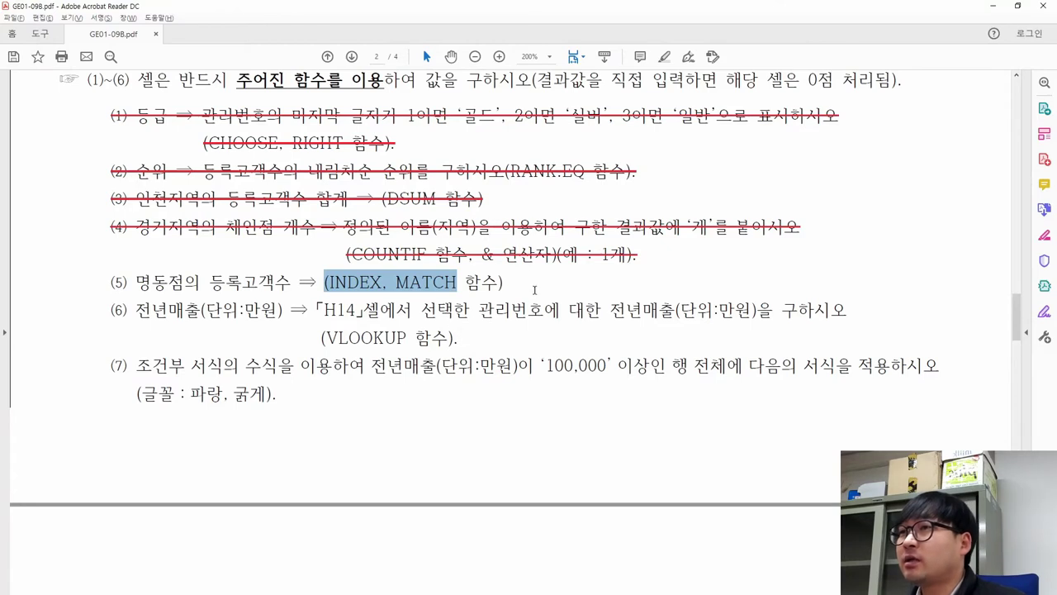
pyautogui.click(447, 283)
pyautogui.moveTo(506, 283); pyautogui.dragTo(111, 282)
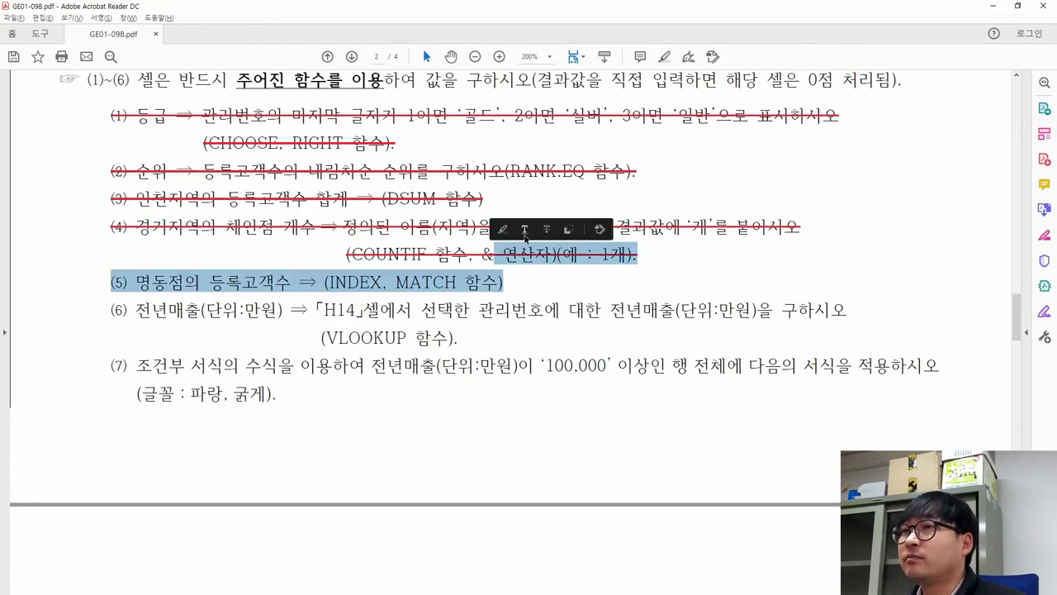
pyautogui.click(546, 229)
# - Read item (6) in the exam PDF about 전년매출 and its VLOOKUP function, and locate its answer cell J14 in Excel
pyautogui.moveTo(136, 311); pyautogui.dragTo(284, 316)
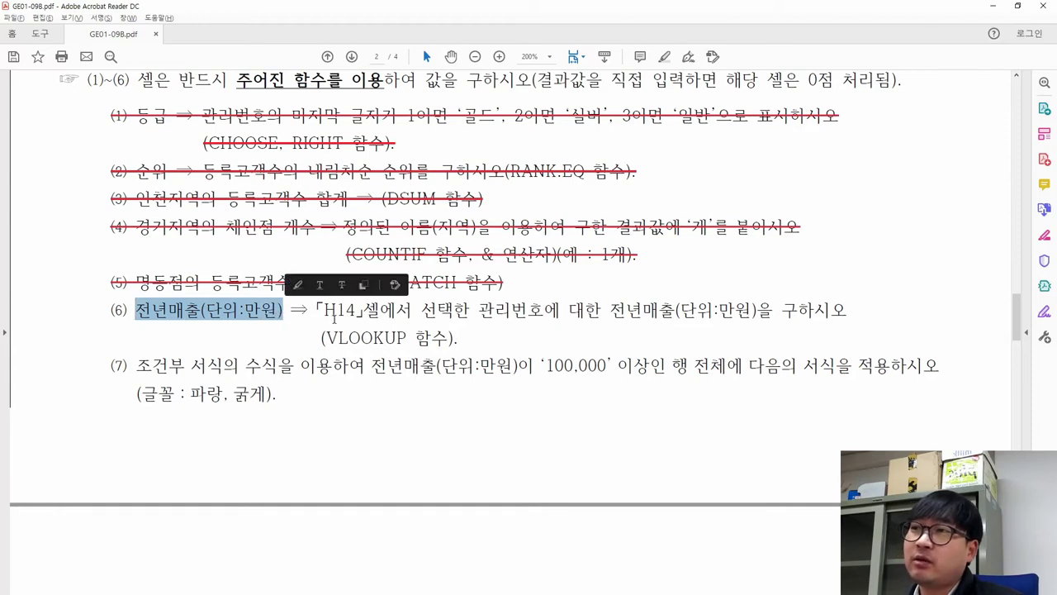
pyautogui.hotkey('alt', 'Tab')
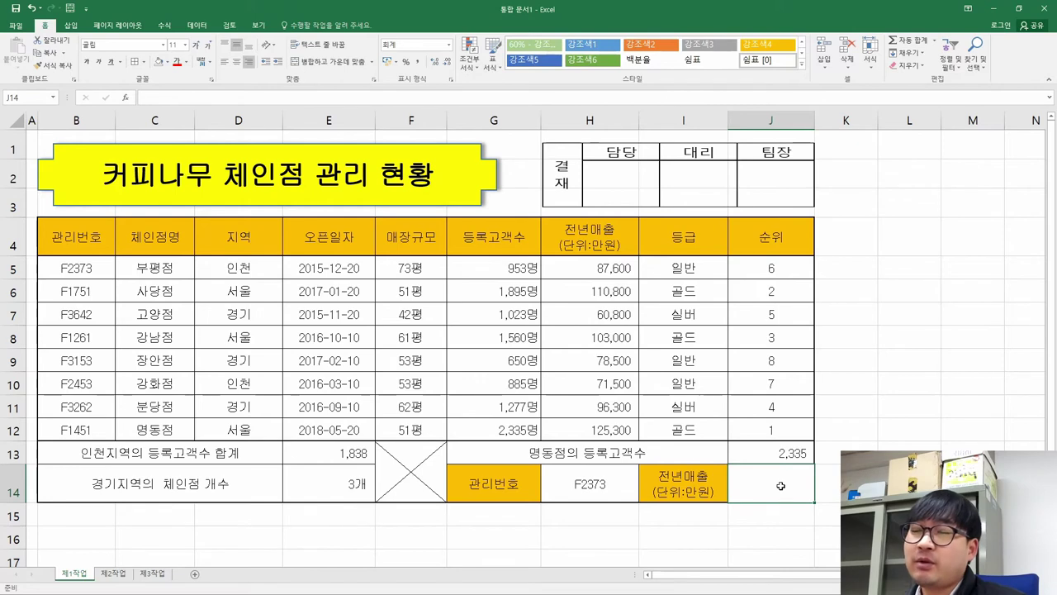
pyautogui.hotkey('alt', 'Tab')
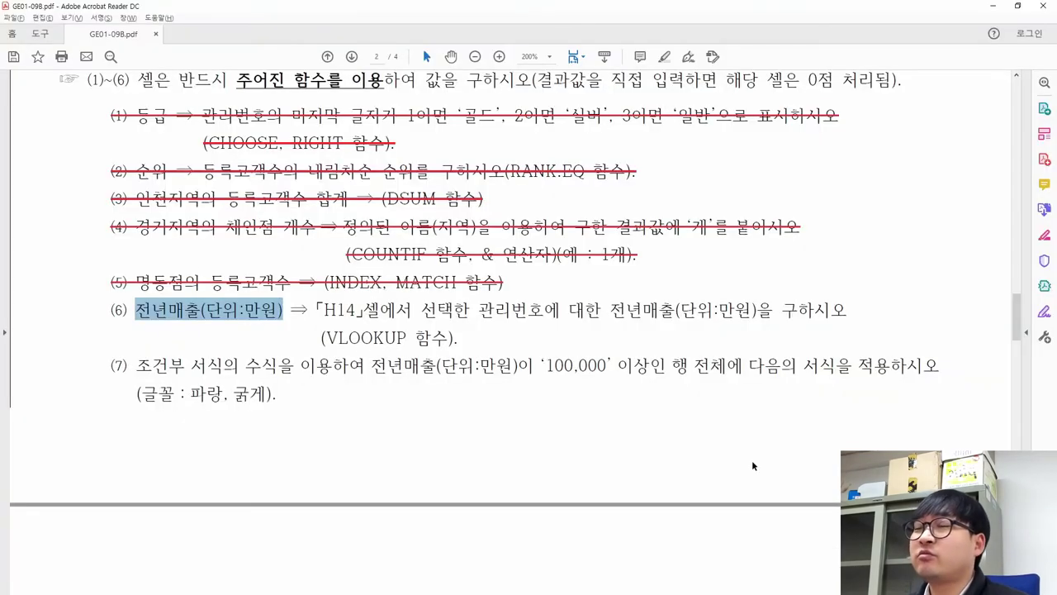
pyautogui.moveTo(316, 310); pyautogui.dragTo(846, 312)
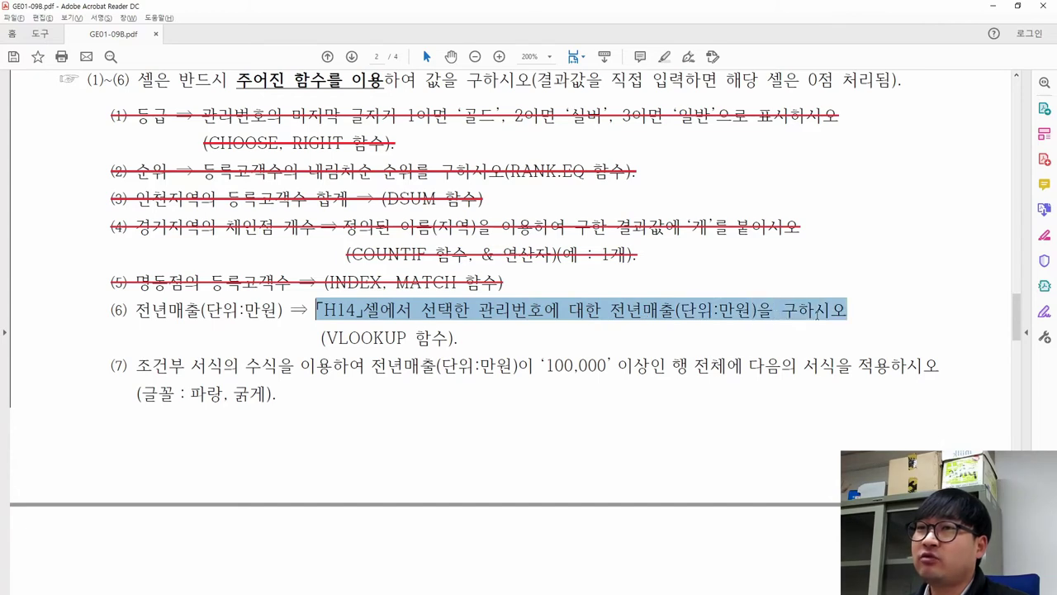
pyautogui.moveTo(327, 337); pyautogui.dragTo(406, 337)
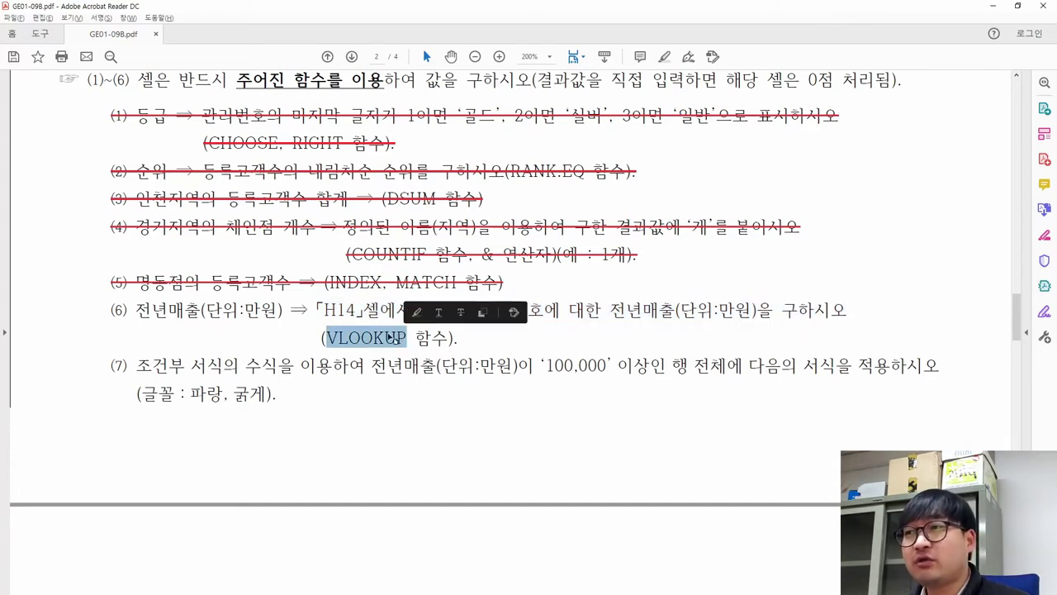
pyautogui.hotkey('alt', 'Tab')
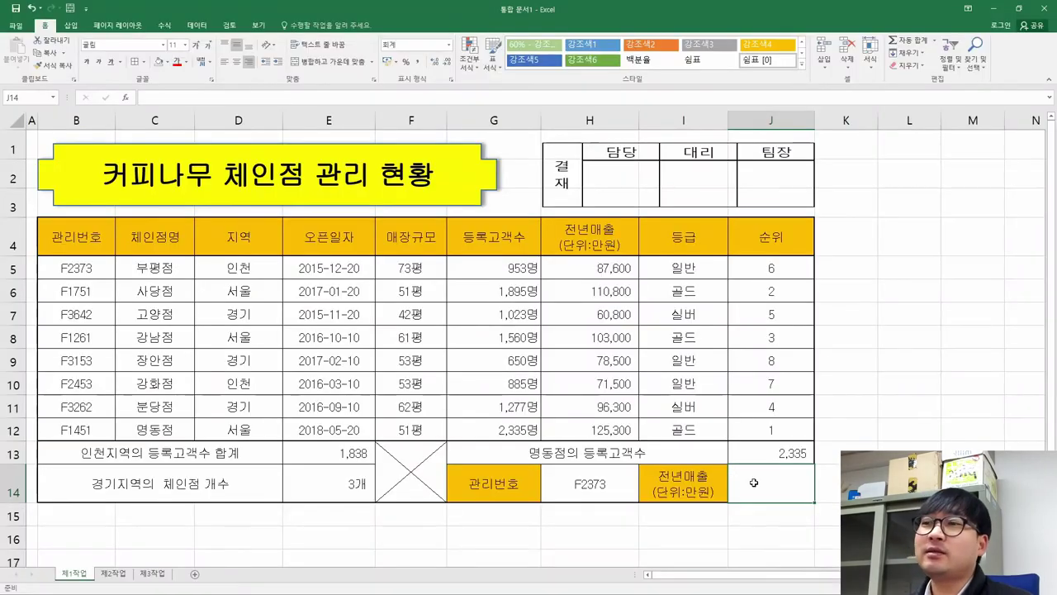
pyautogui.click(766, 482)
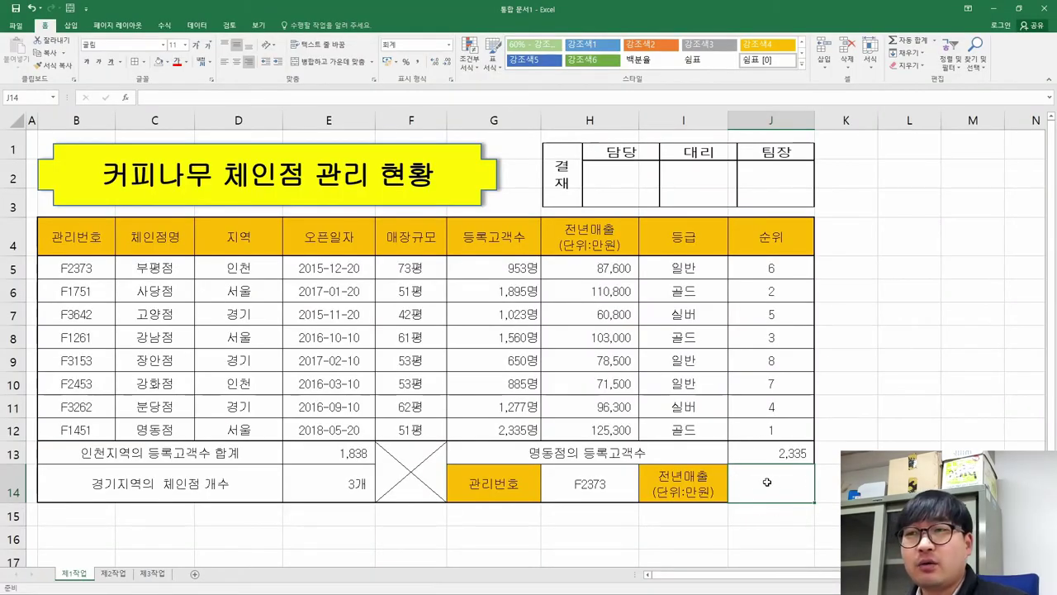
# - Compare H14's list of 관리번호 choices with B5:B12, and review the validation instruction and item (6) in the exam PDF
pyautogui.click(604, 486)
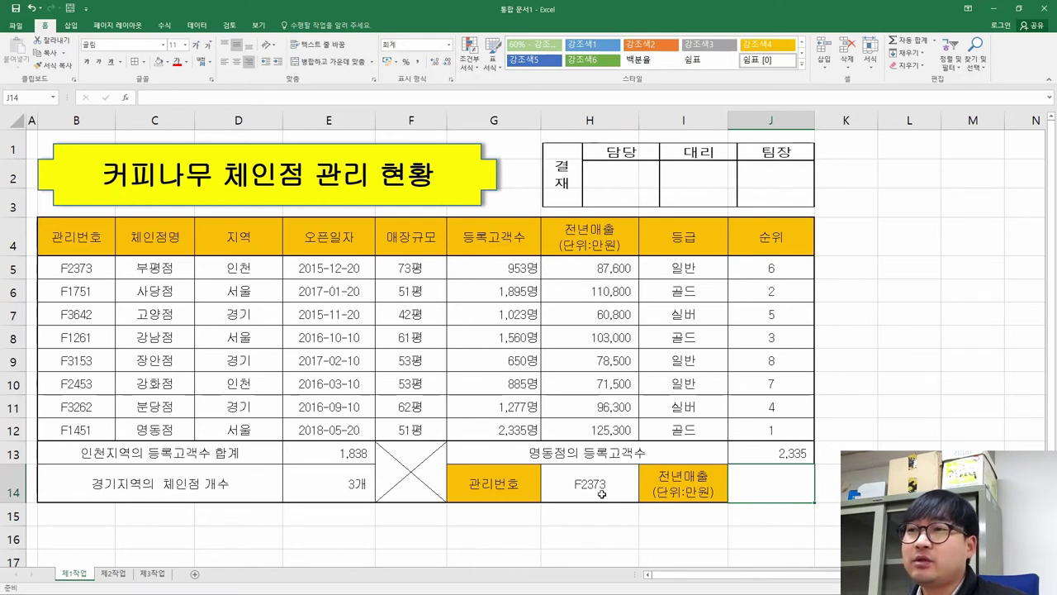
pyautogui.moveTo(81, 268); pyautogui.dragTo(81, 426)
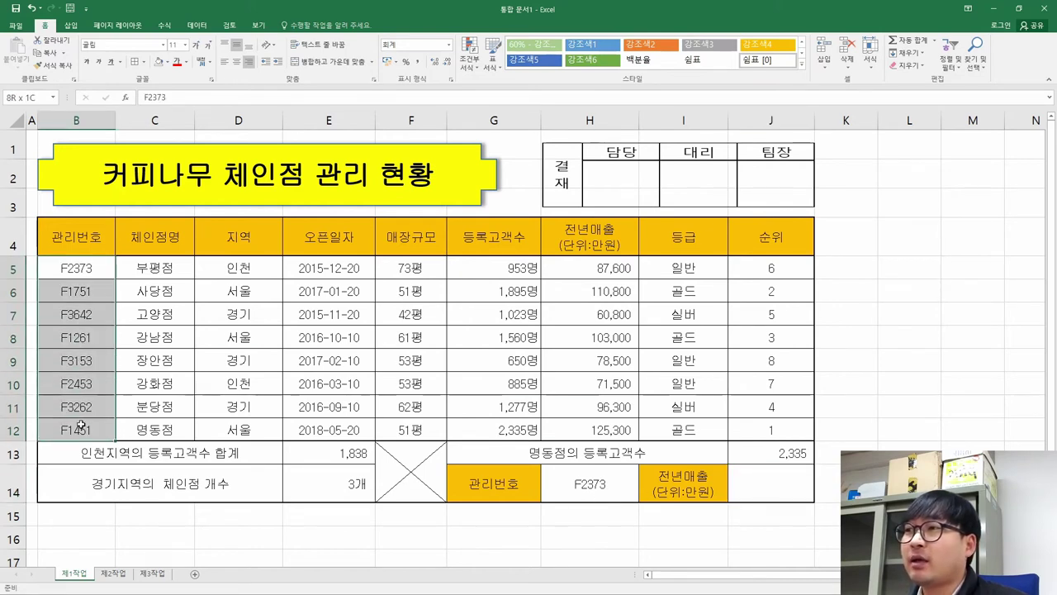
pyautogui.click(597, 488)
pyautogui.click(644, 499)
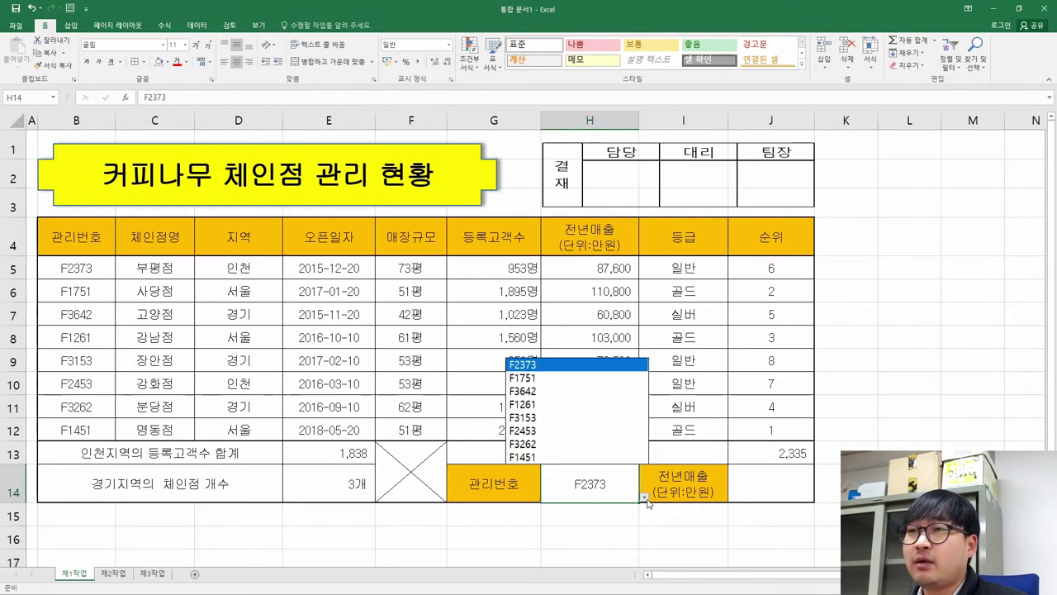
pyautogui.click(645, 499)
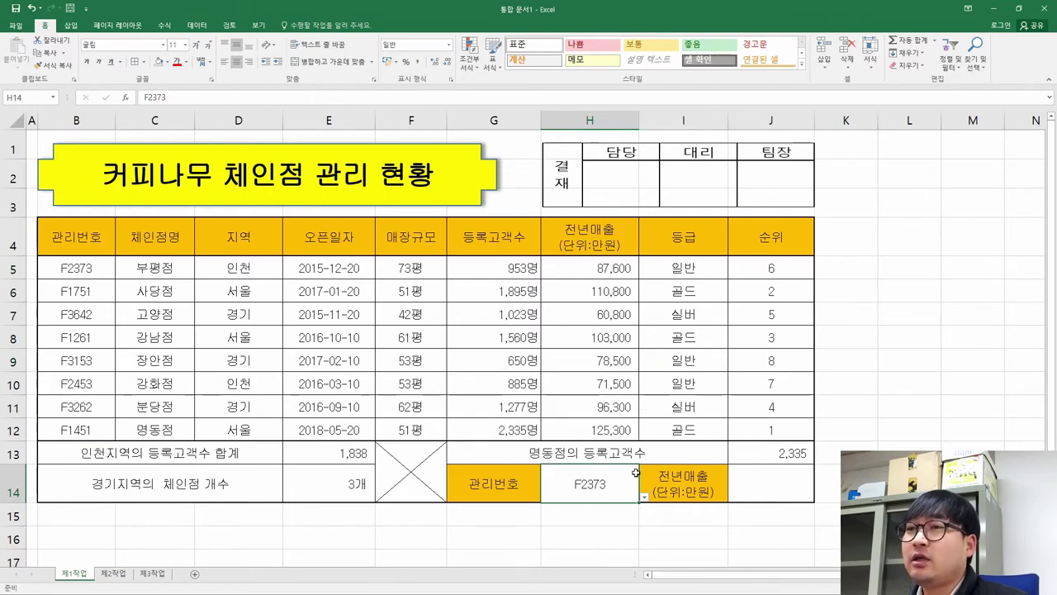
pyautogui.hotkey('alt', 'Tab')
pyautogui.scroll(4, 411, 429)
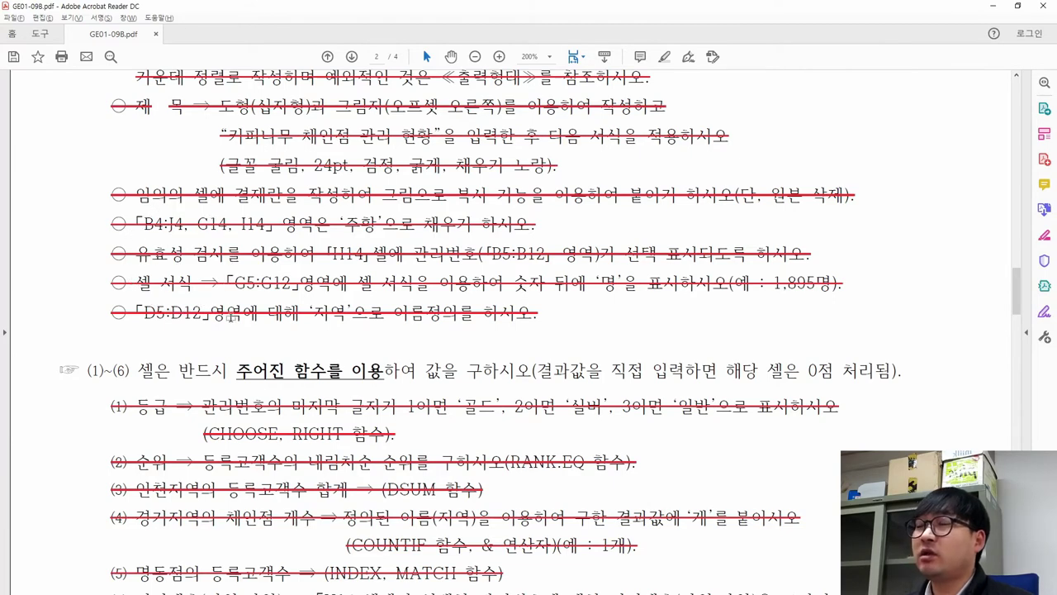
pyautogui.hotkey('alt', 'Tab')
pyautogui.click(625, 506)
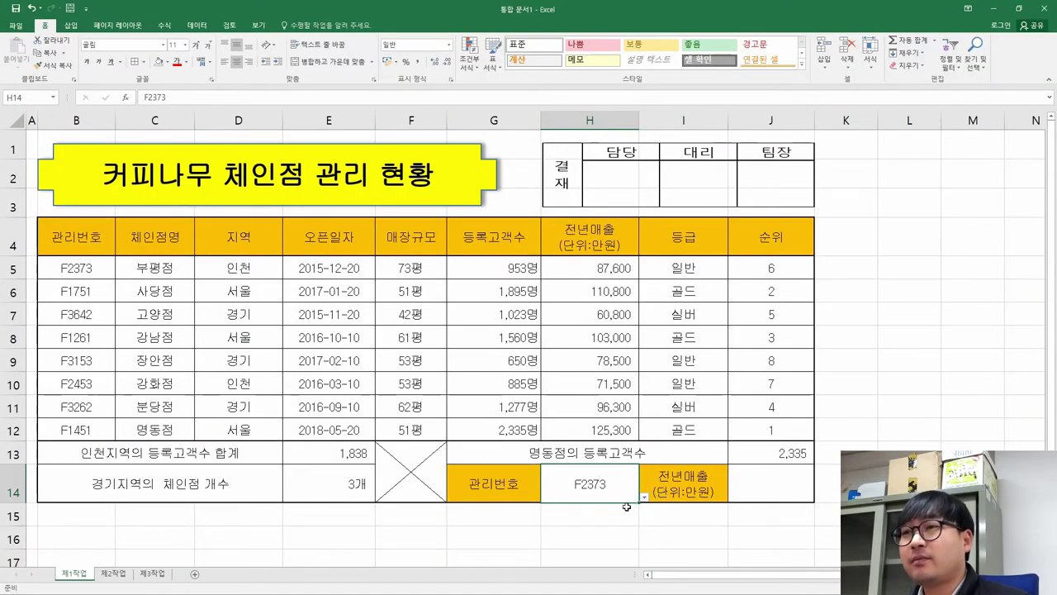
pyautogui.hotkey('alt', 'Tab')
pyautogui.scroll(-3, 423, 322)
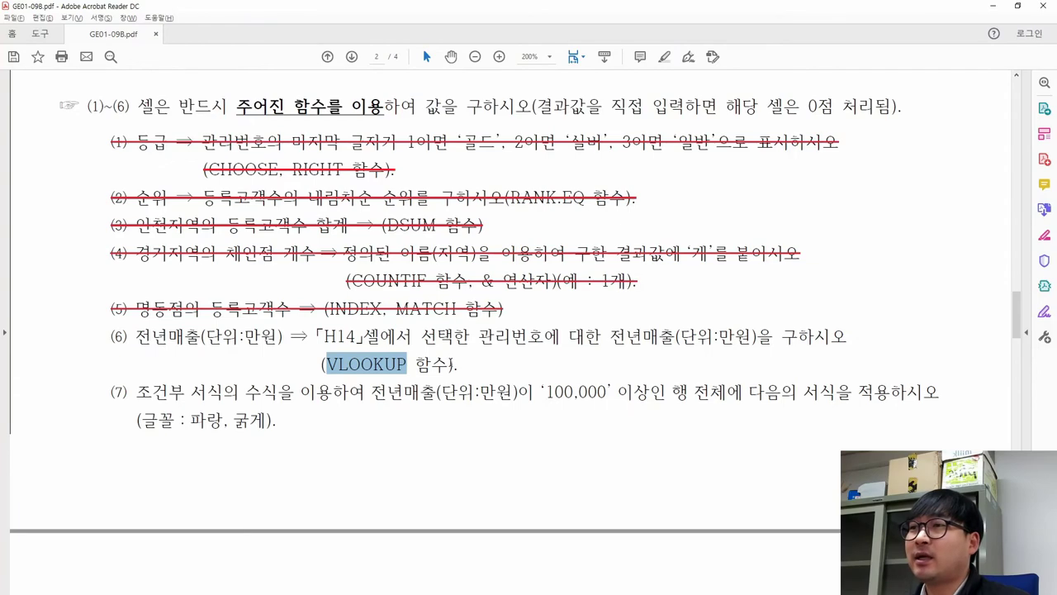
pyautogui.hotkey('alt', 'Tab')
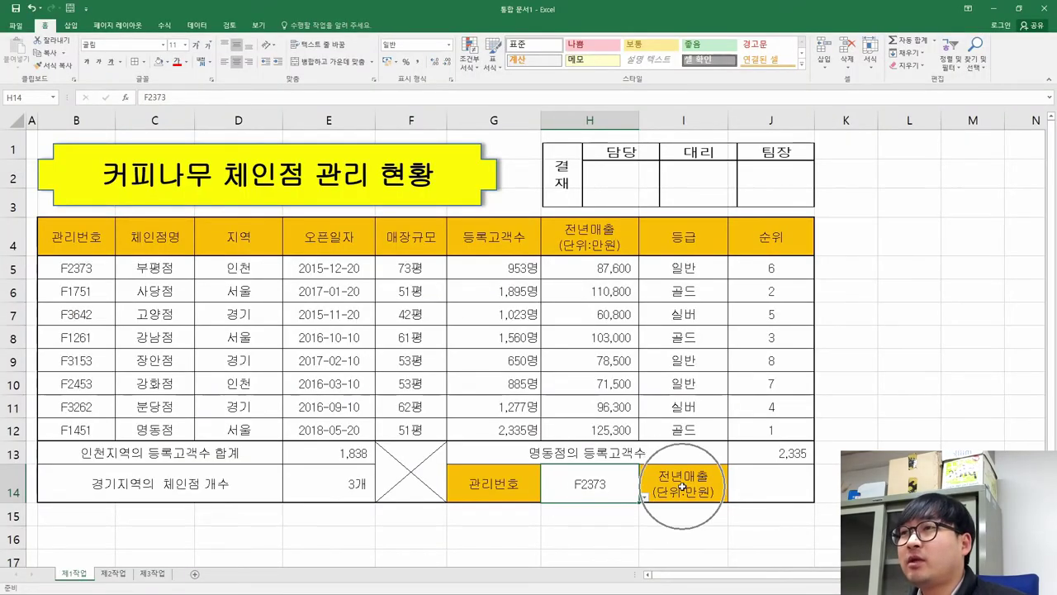
# - Examine how the 관리번호 in B5 relates to the 전년매출 in H5 that J14 should return
pyautogui.click(559, 270)
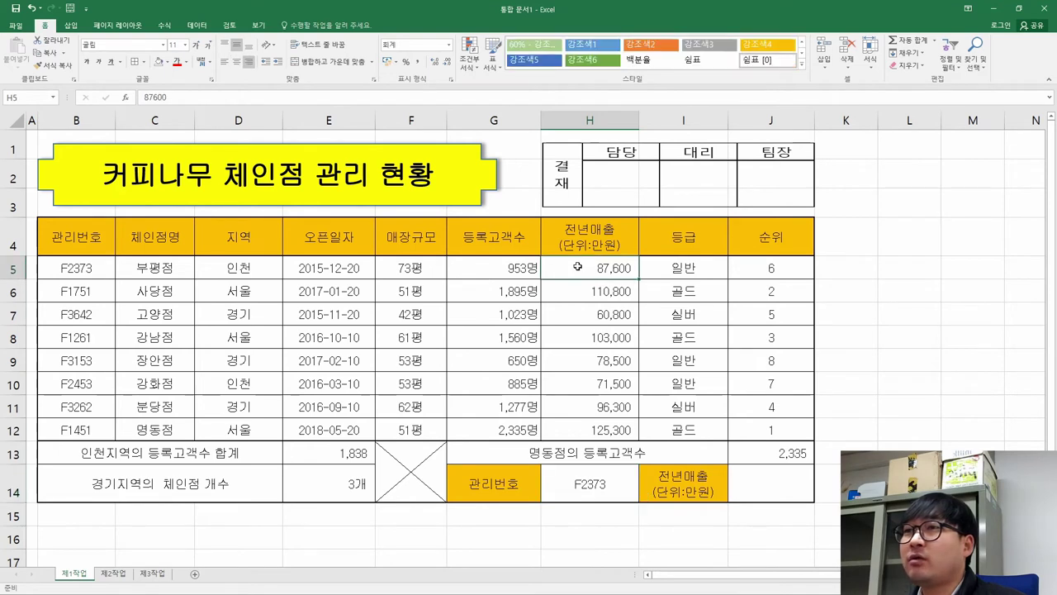
pyautogui.click(89, 273)
pyautogui.click(599, 268)
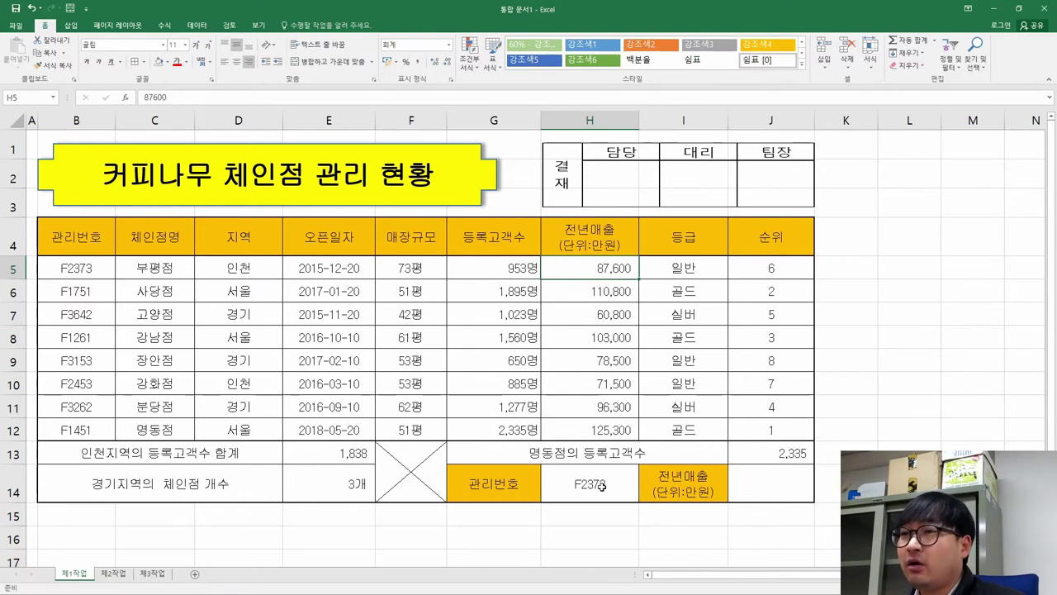
pyautogui.click(771, 483)
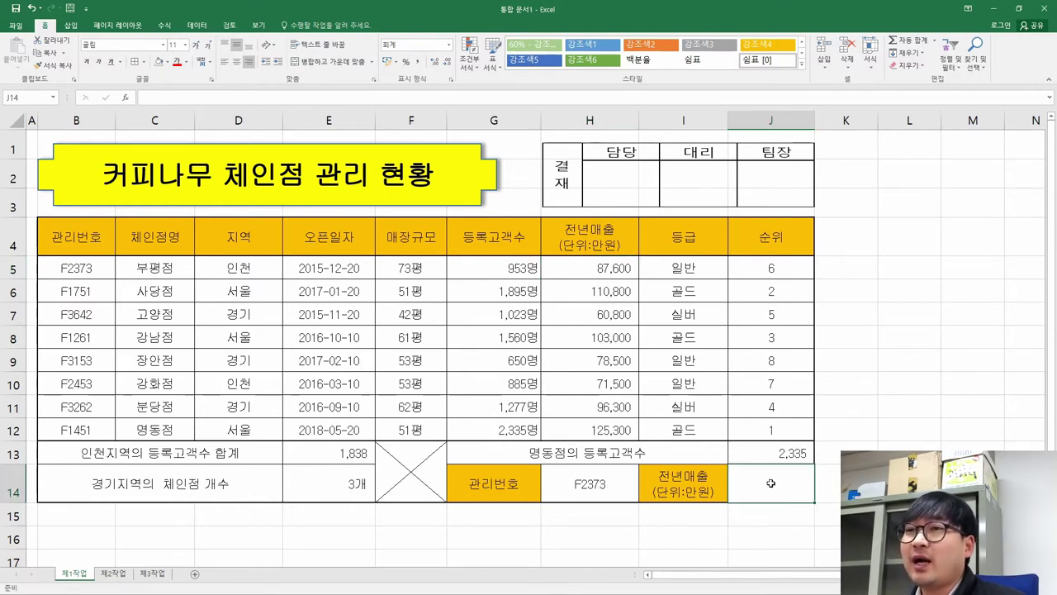
pyautogui.click(597, 266)
pyautogui.click(755, 495)
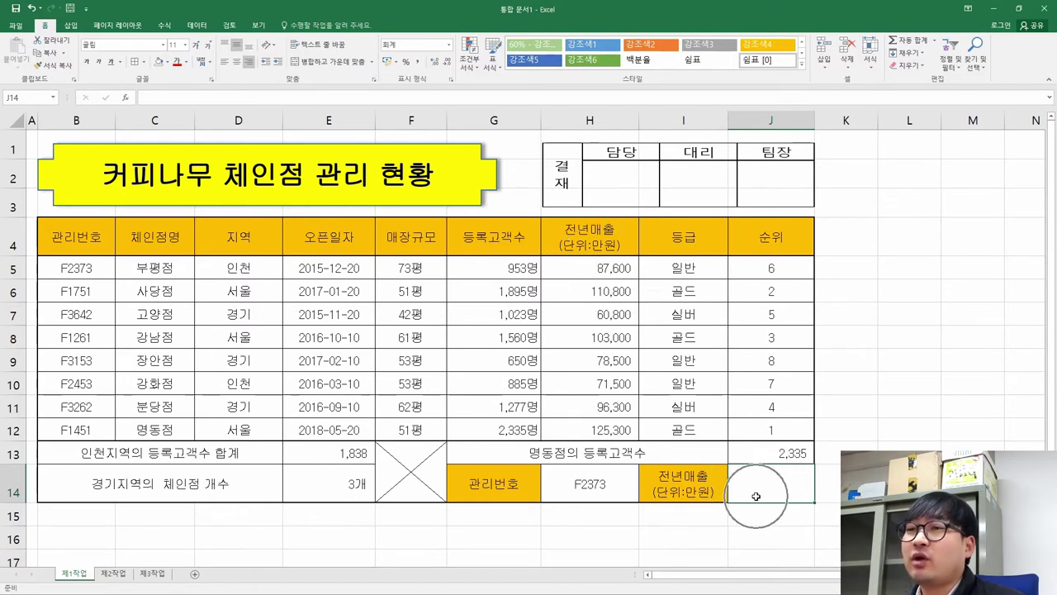
# - Try F1751 as the 관리번호 in H14, check its row in the table, and set H14 back to F2373
pyautogui.click(588, 484)
pyautogui.click(643, 497)
pyautogui.click(541, 379)
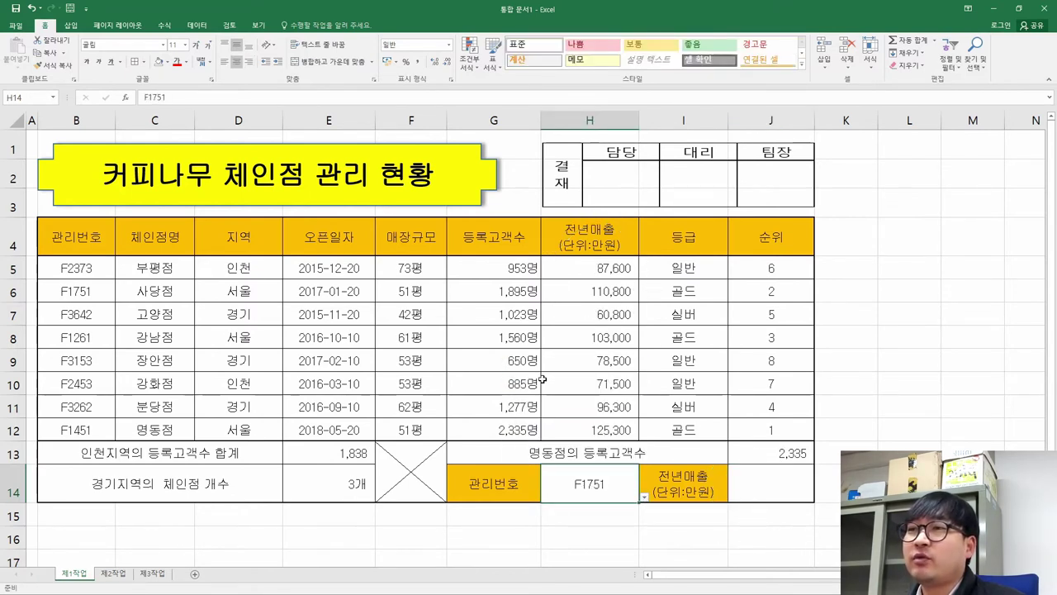
pyautogui.click(76, 291)
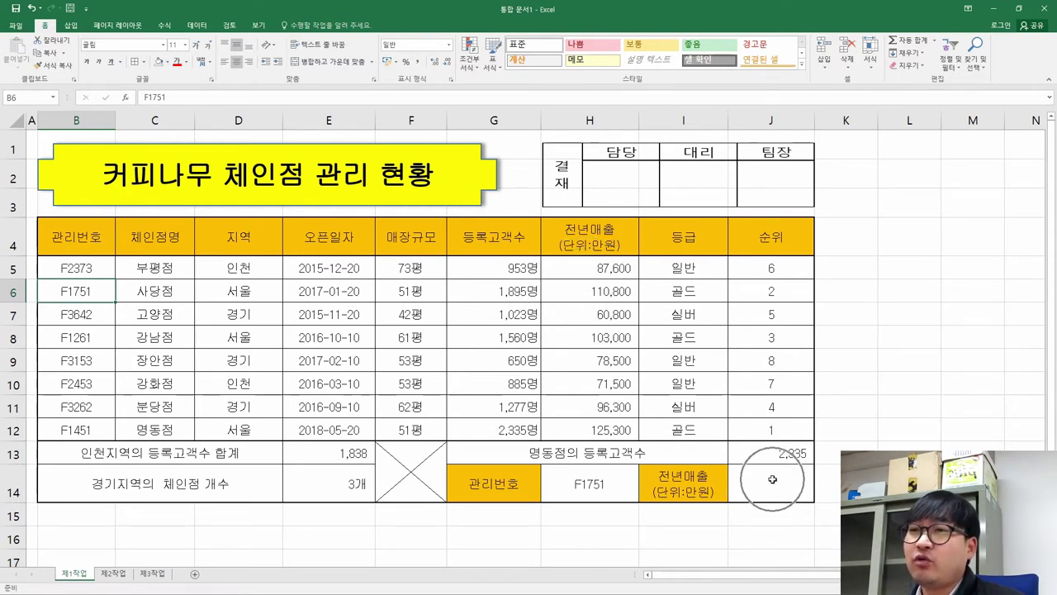
pyautogui.click(640, 493)
pyautogui.click(633, 492)
pyautogui.click(644, 497)
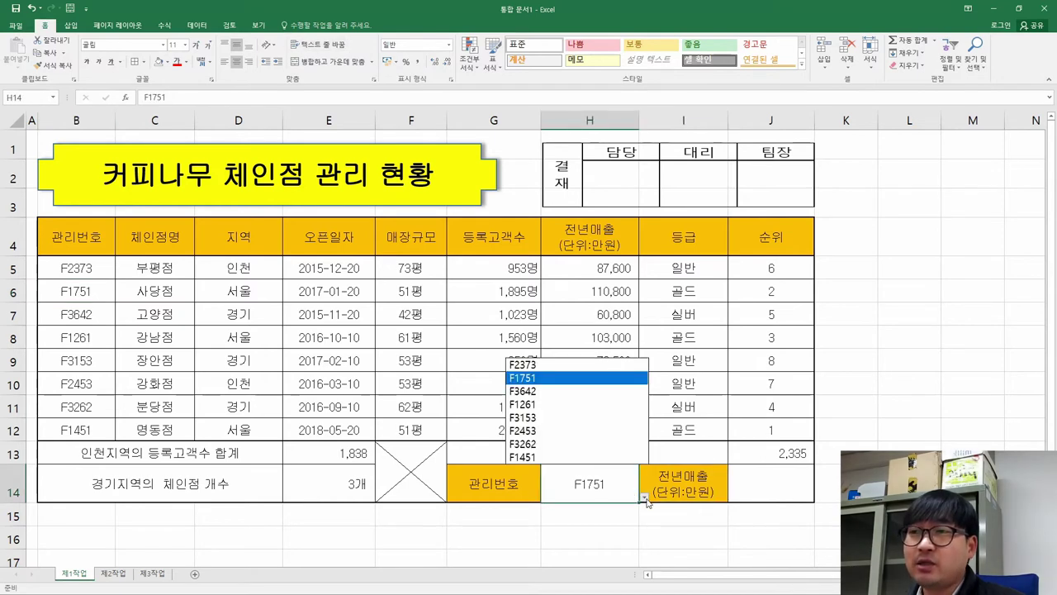
pyautogui.click(536, 364)
# - Start a VLOOKUP function in J14 and open its function arguments, moved clear of the 전년매출 column
pyautogui.click(772, 492)
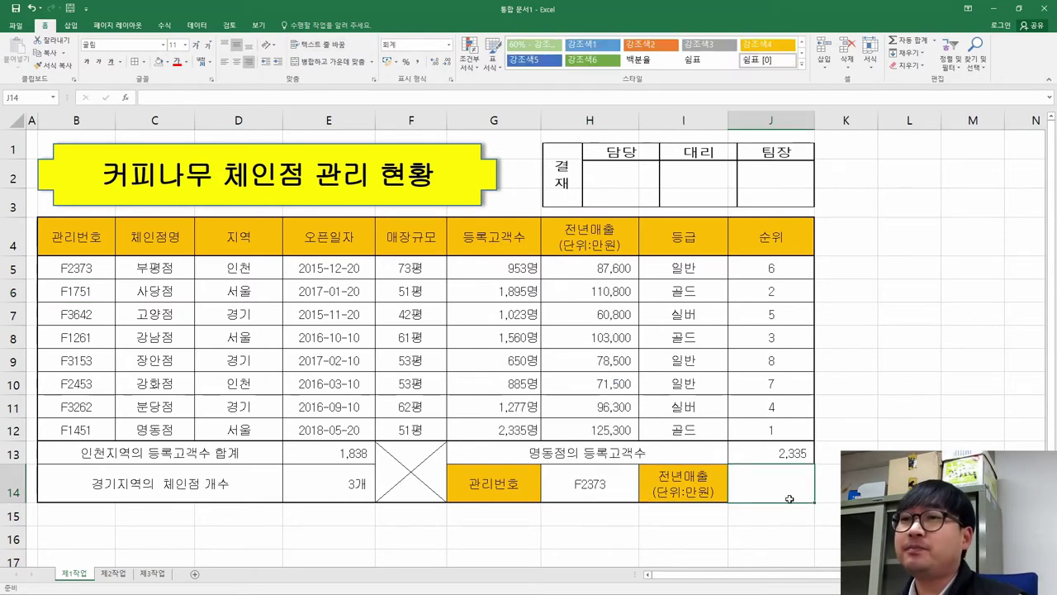
pyautogui.write('=ㅍ')
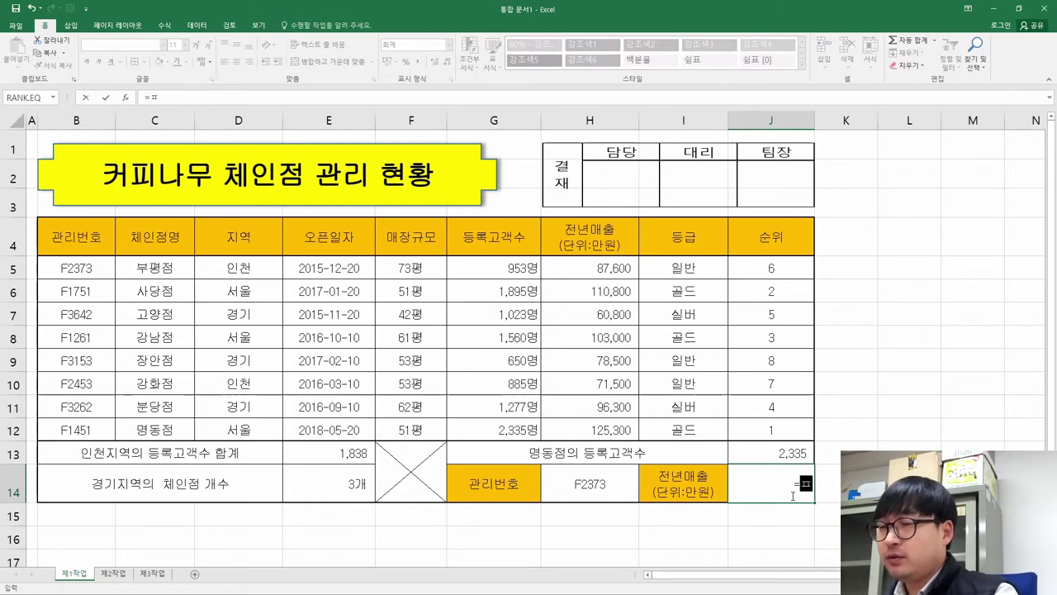
pyautogui.press('BackSpace')
pyautogui.press('Hangul')
pyautogui.write('vl')
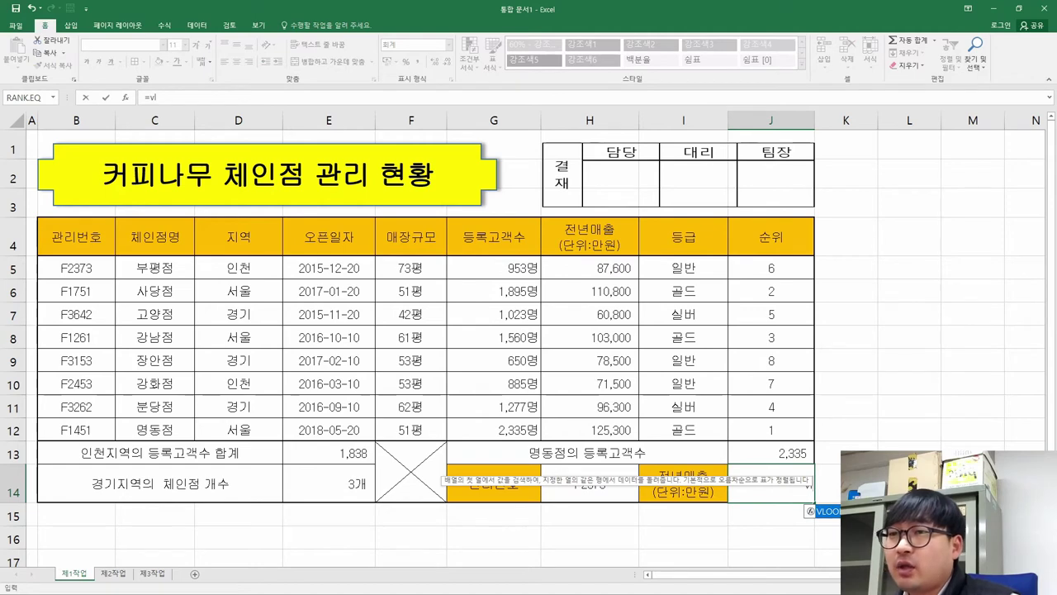
pyautogui.press('Tab')
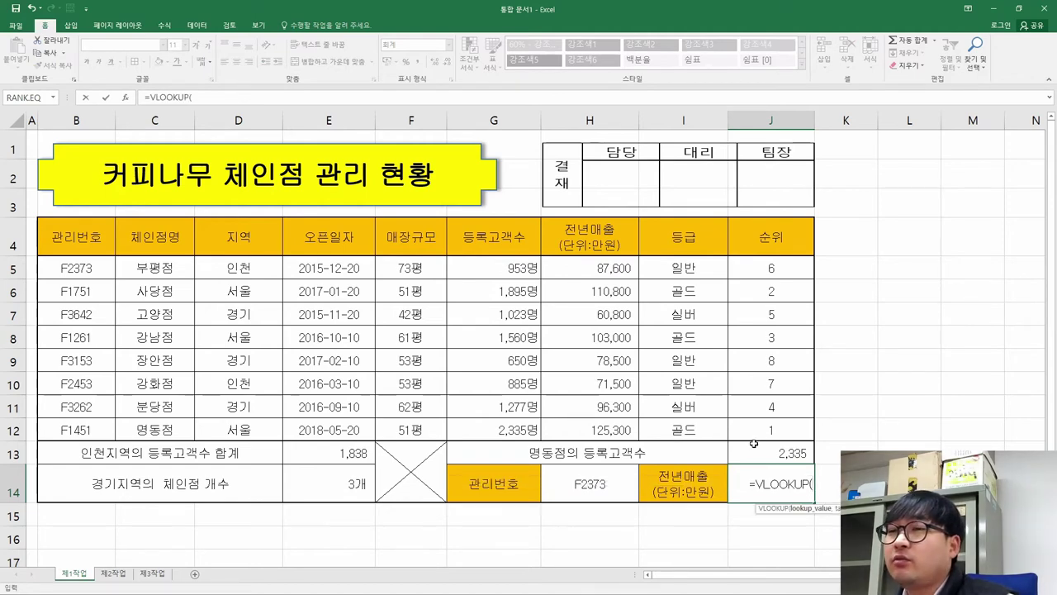
pyautogui.click(125, 98)
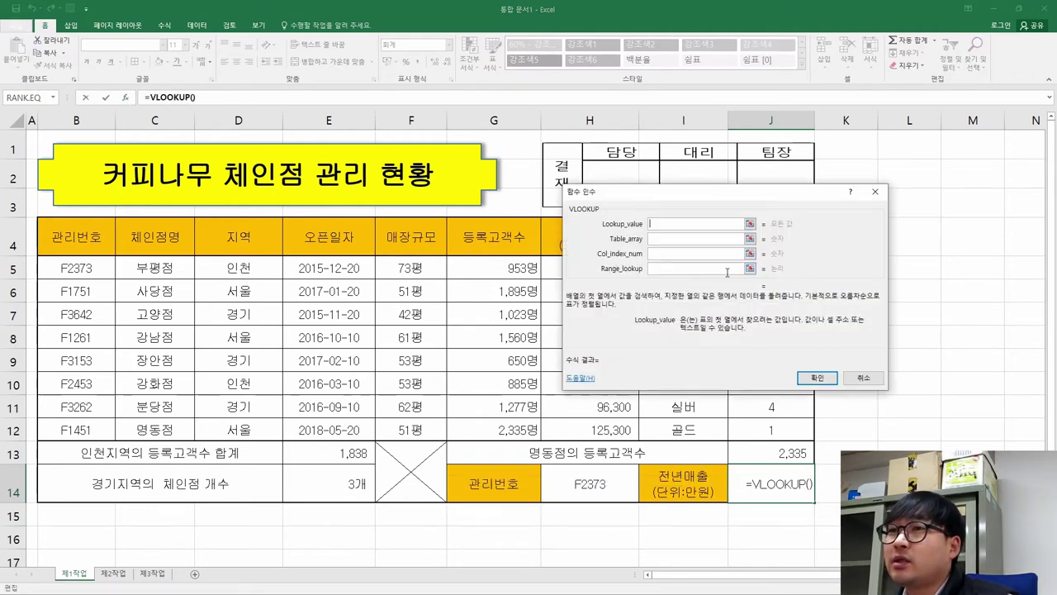
pyautogui.moveTo(694, 192); pyautogui.dragTo(377, 244)
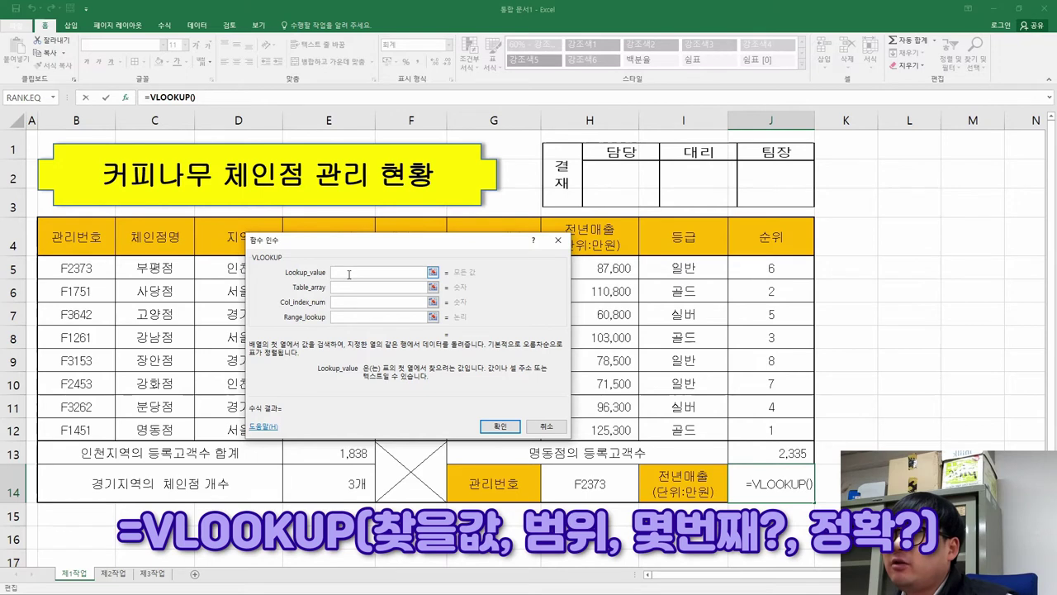
# - Set the VLOOKUP's lookup value to H14 and its table array to B5:H12, moving the arguments window clear of row 5
pyautogui.click(602, 487)
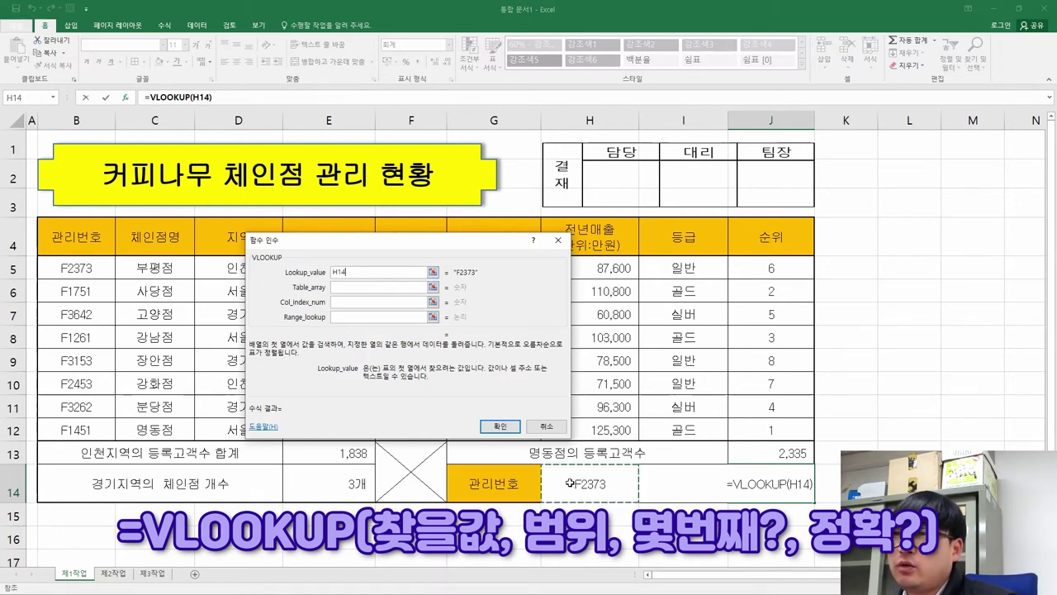
pyautogui.click(344, 288)
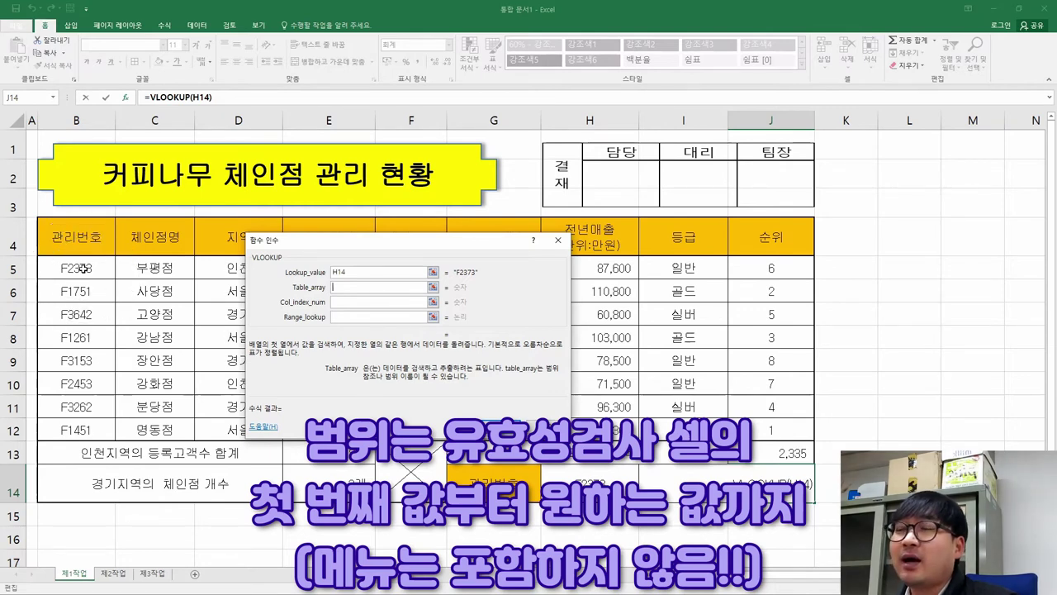
pyautogui.moveTo(348, 250); pyautogui.dragTo(328, 312)
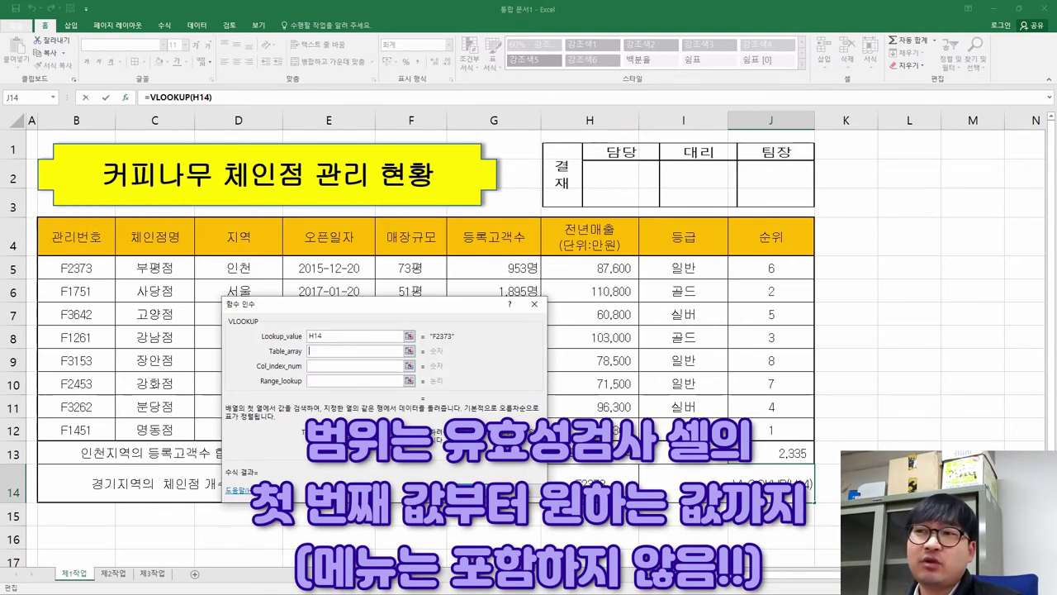
pyautogui.click(74, 266)
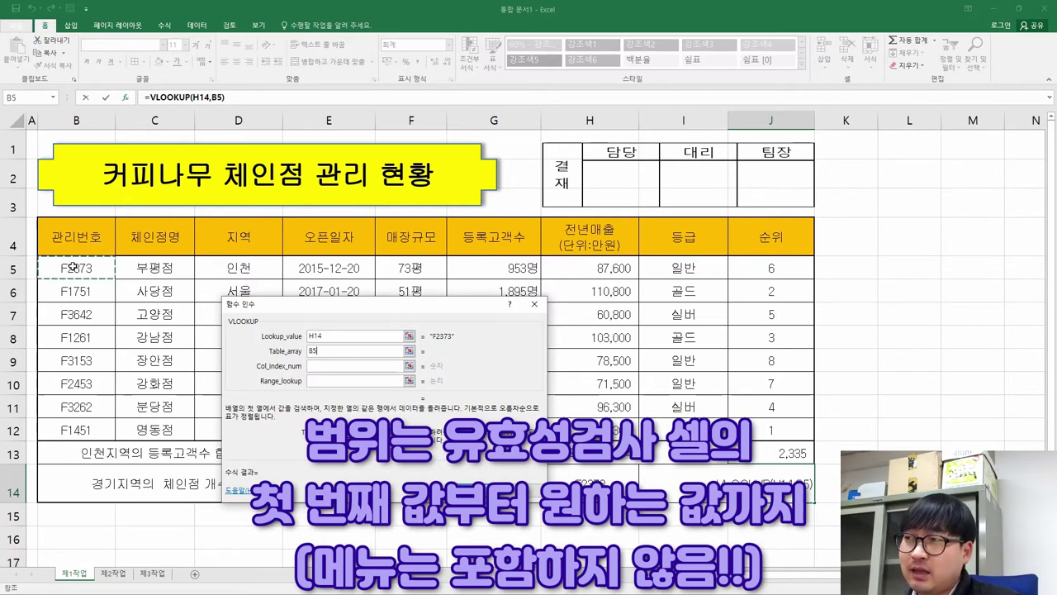
pyautogui.moveTo(75, 266); pyautogui.dragTo(590, 430)
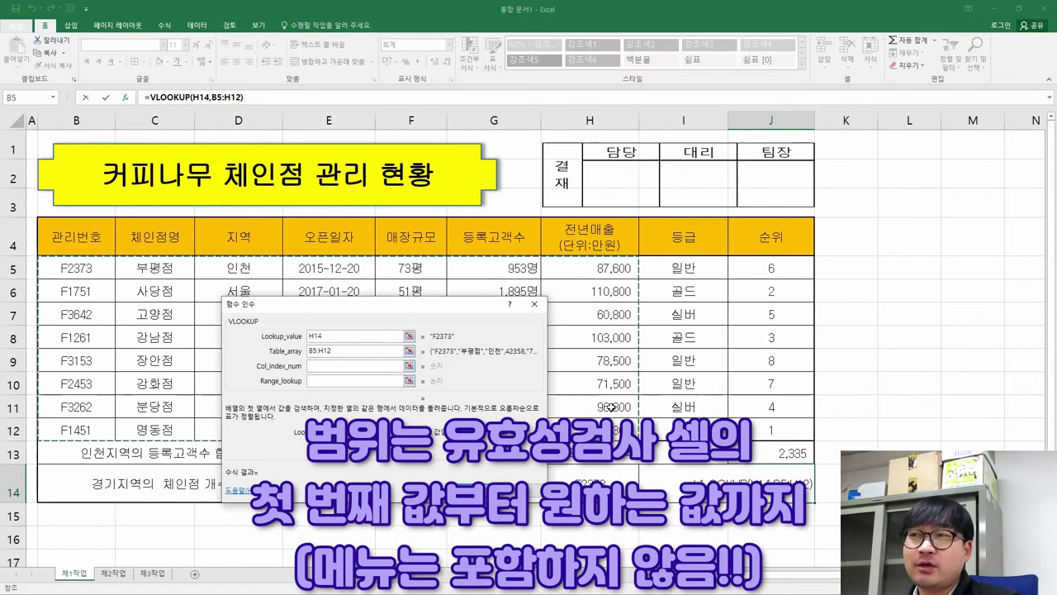
# - Set the VLOOKUP's column index to 7 and range lookup to false, and confirm the formula in J14
pyautogui.click(329, 366)
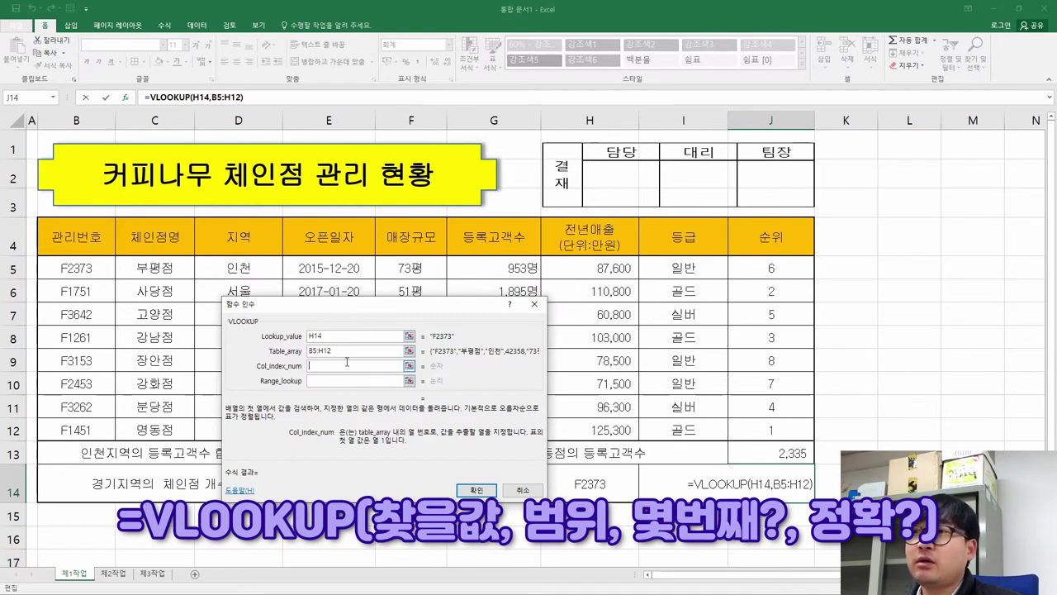
pyautogui.write('7')
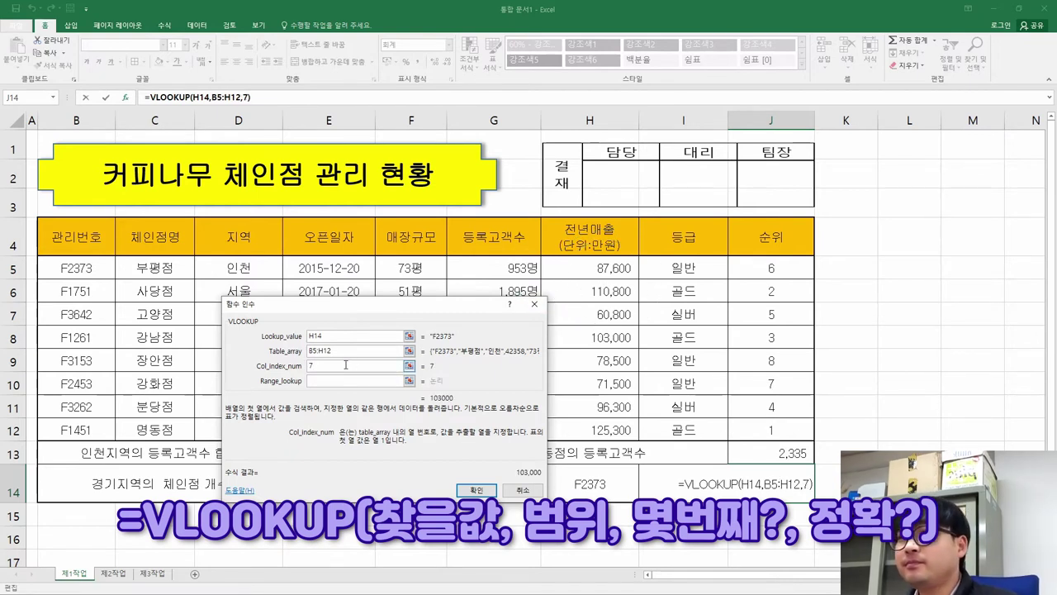
pyautogui.click(339, 381)
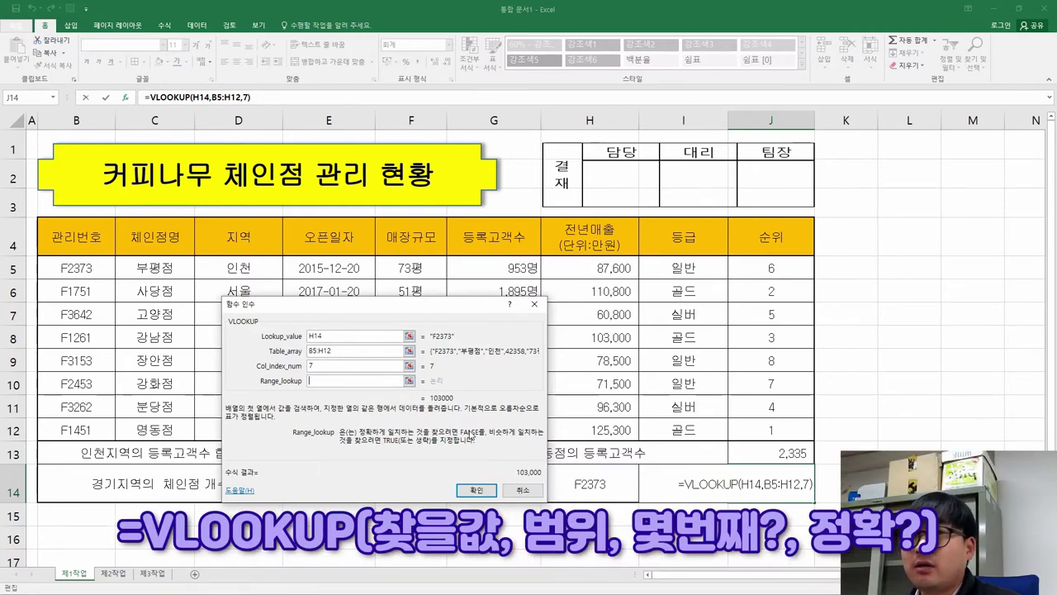
pyautogui.write('false')
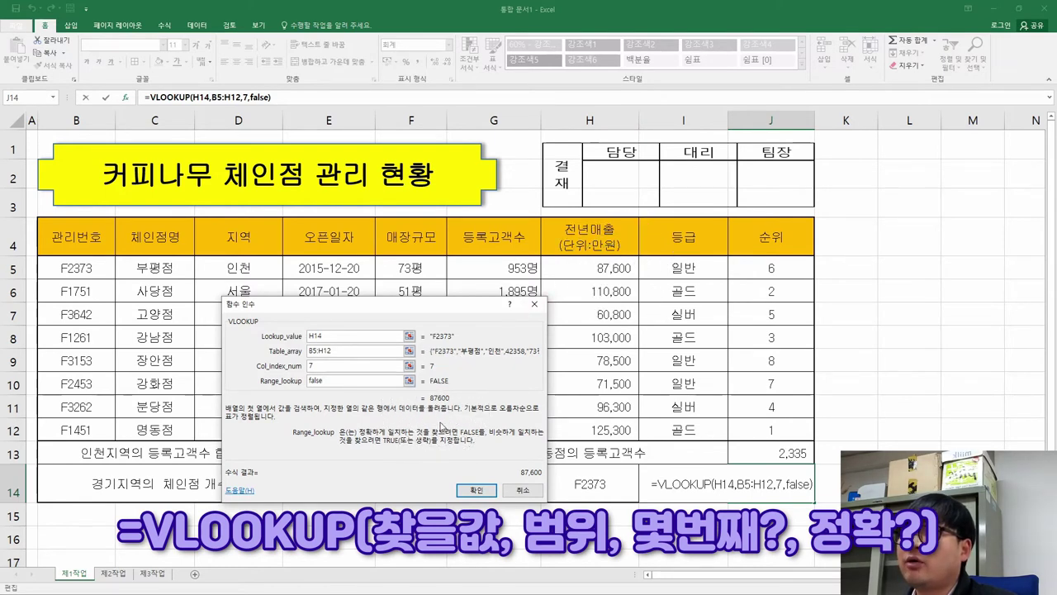
pyautogui.click(477, 490)
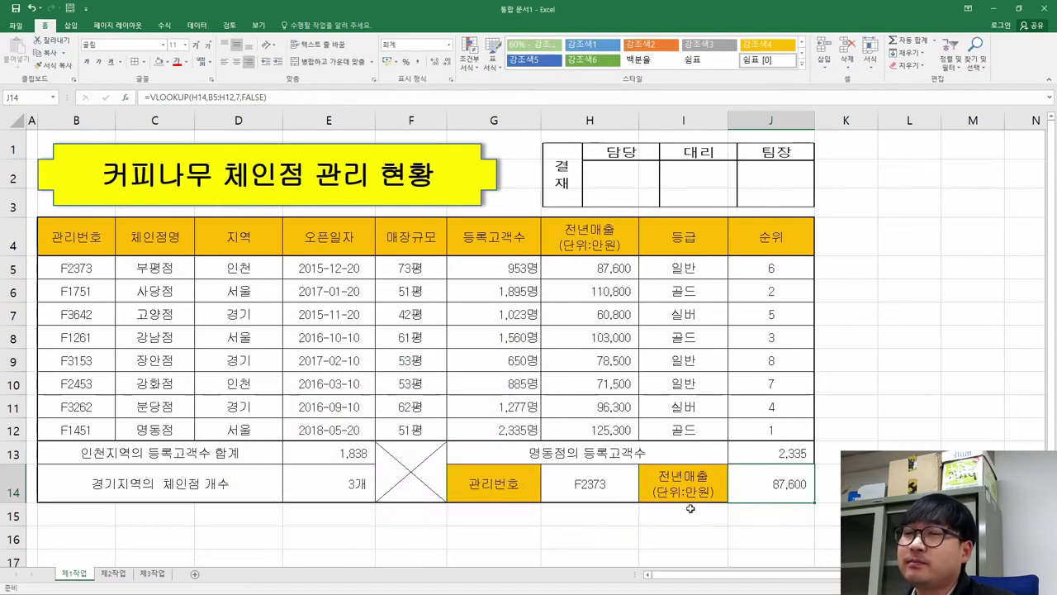
# - Test J14's lookup by choosing F1261 and F1451 as the 관리번호 in H14
pyautogui.click(612, 487)
pyautogui.click(645, 499)
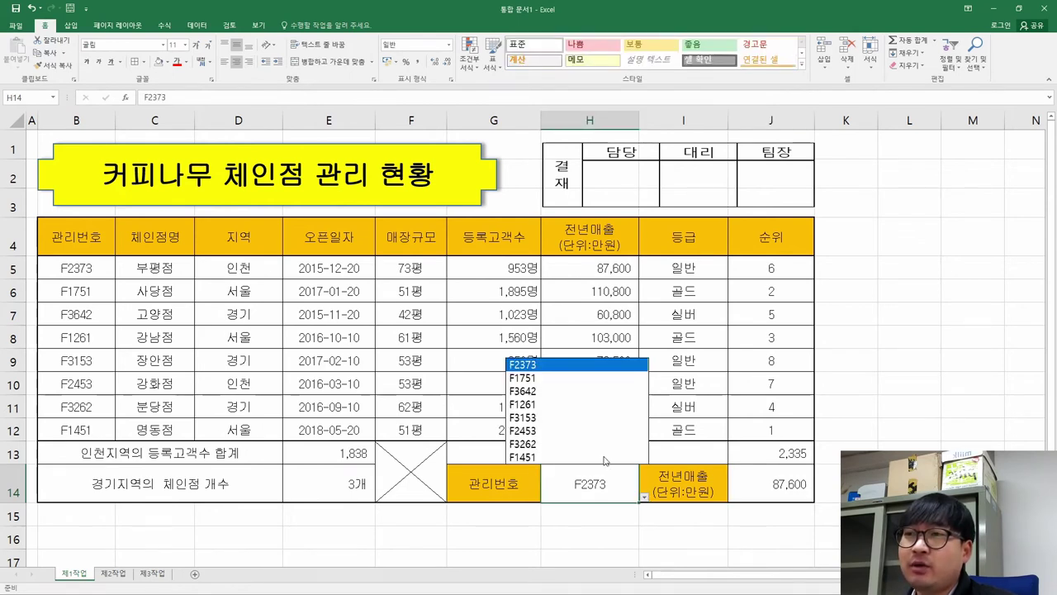
pyautogui.click(578, 401)
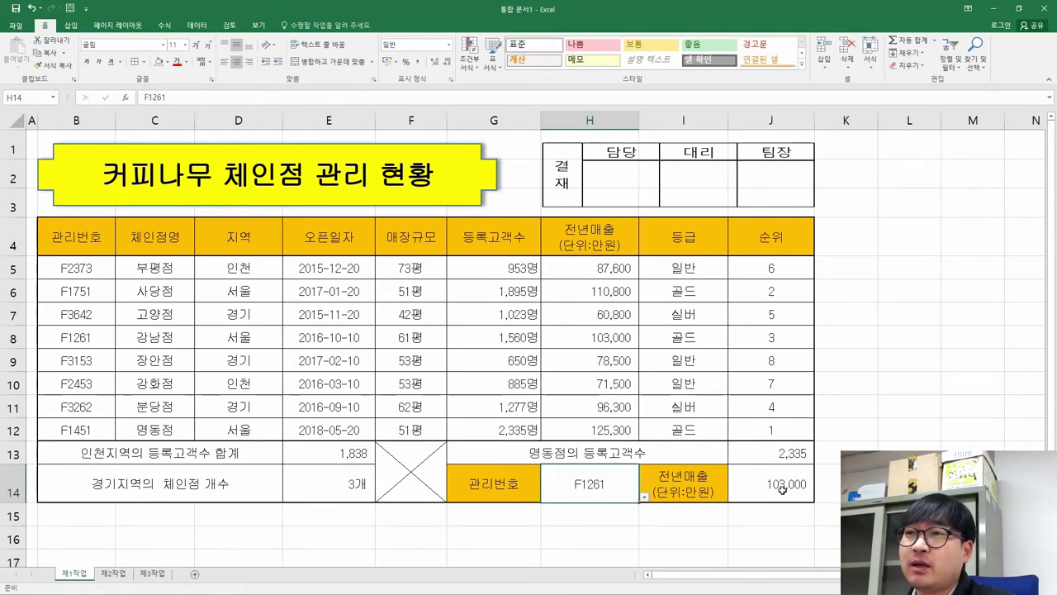
pyautogui.click(644, 498)
pyautogui.click(556, 454)
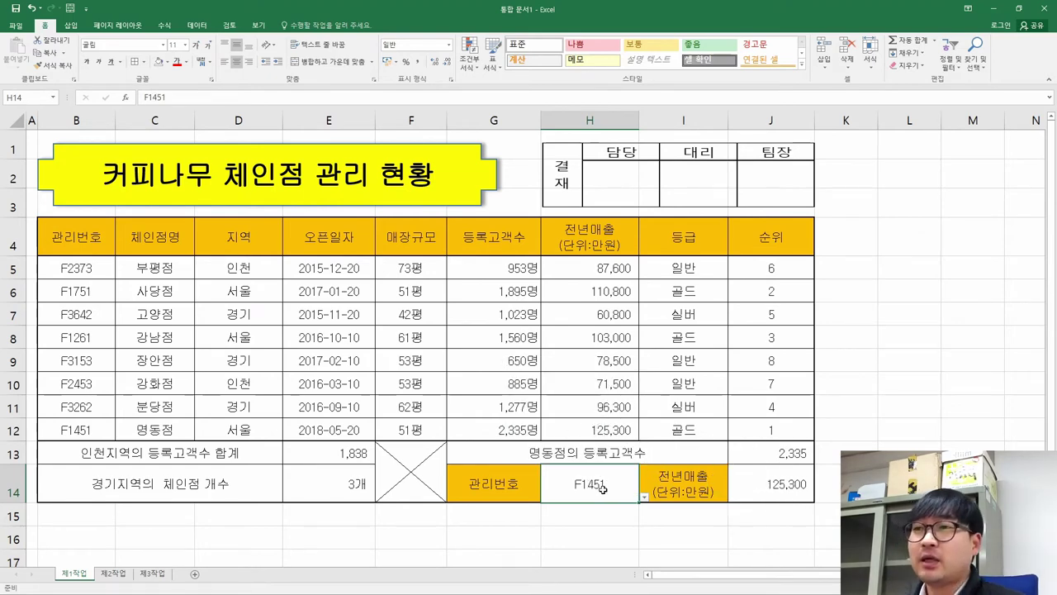
# - Switch to the exam PDF and strike through item (6), the 전년매출 VLOOKUP instruction
pyautogui.hotkey('alt', 'Tab')
pyautogui.moveTo(460, 367); pyautogui.dragTo(114, 335)
pyautogui.click(177, 312)
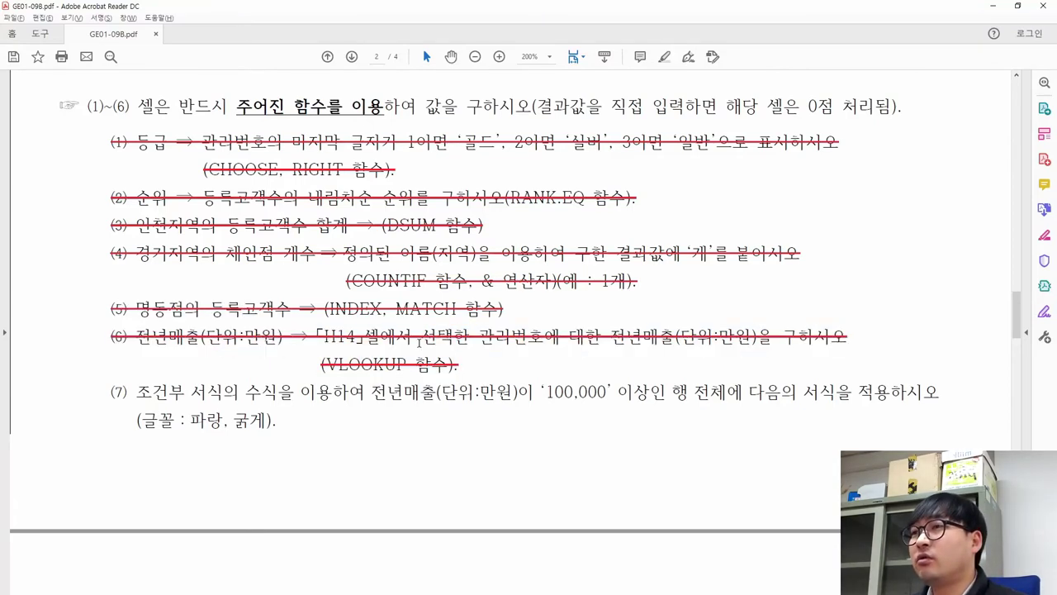
# - Check the 관리번호 shown in row 14 of the exam PDF's table and set H14 back to F2373 in the spreadsheet
pyautogui.scroll(5, 553, 357)
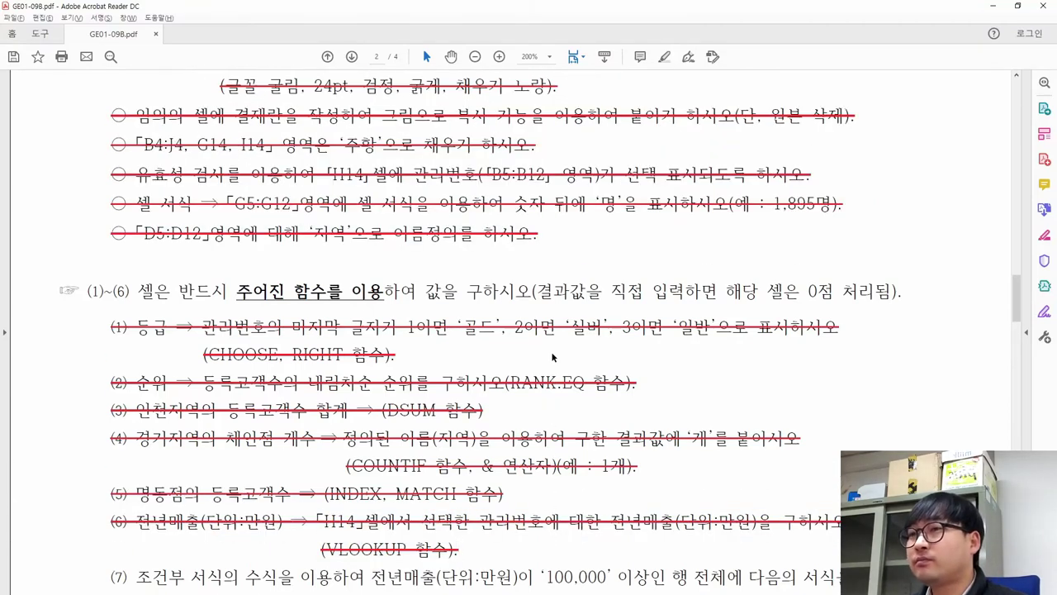
pyautogui.scroll(5, 552, 356)
pyautogui.moveTo(653, 203); pyautogui.dragTo(695, 223)
pyautogui.hotkey('alt', 'Tab')
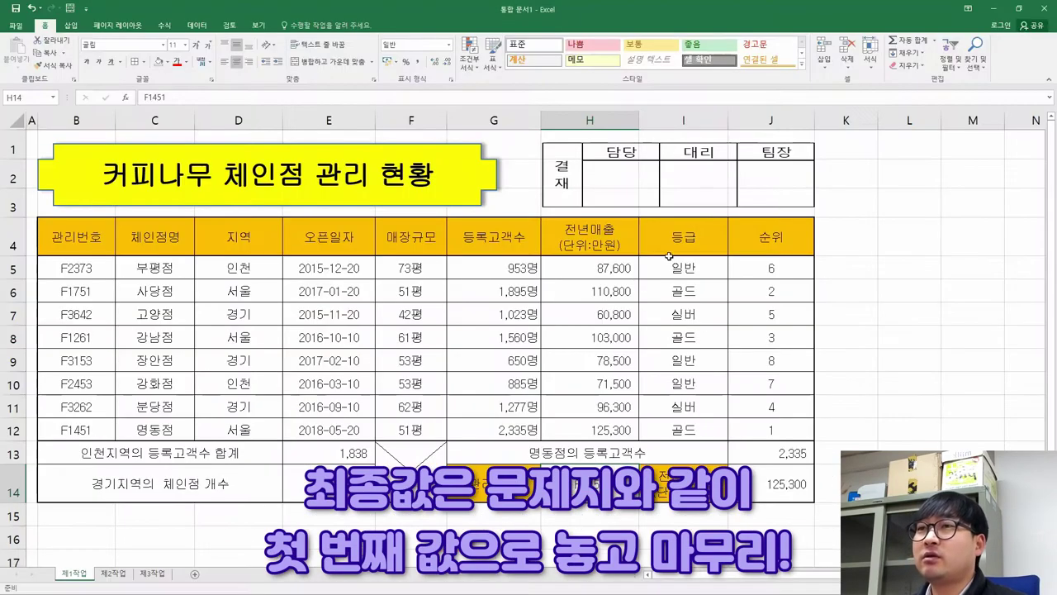
pyautogui.hotkey('alt', 'Down')
pyautogui.press('Up')
pyautogui.press('Up')
pyautogui.press('Up')
pyautogui.press('Up')
pyautogui.press('Up')
pyautogui.press('Up')
pyautogui.press('Up')
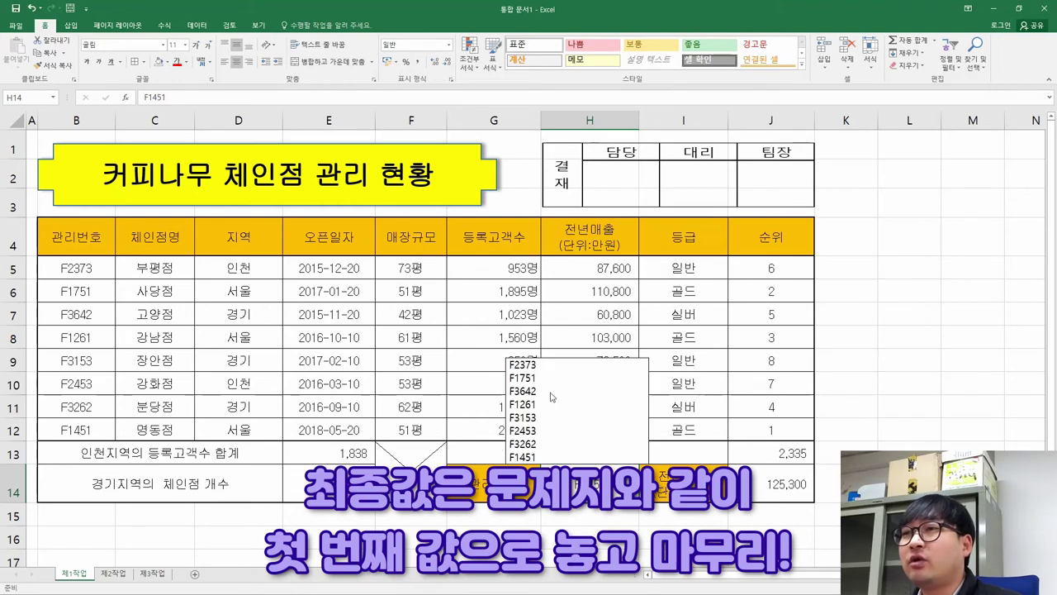
pyautogui.press('Return')
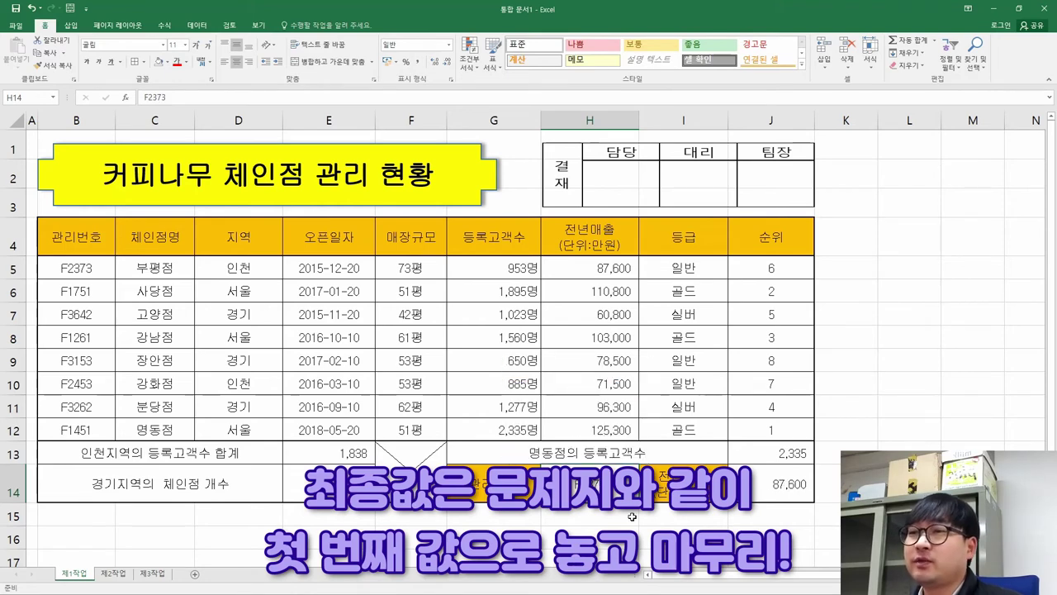
# - Compare row 14 with the exam PDF's table, and read item (7) on formula-based conditional formatting
pyautogui.hotkey('alt', 'Tab')
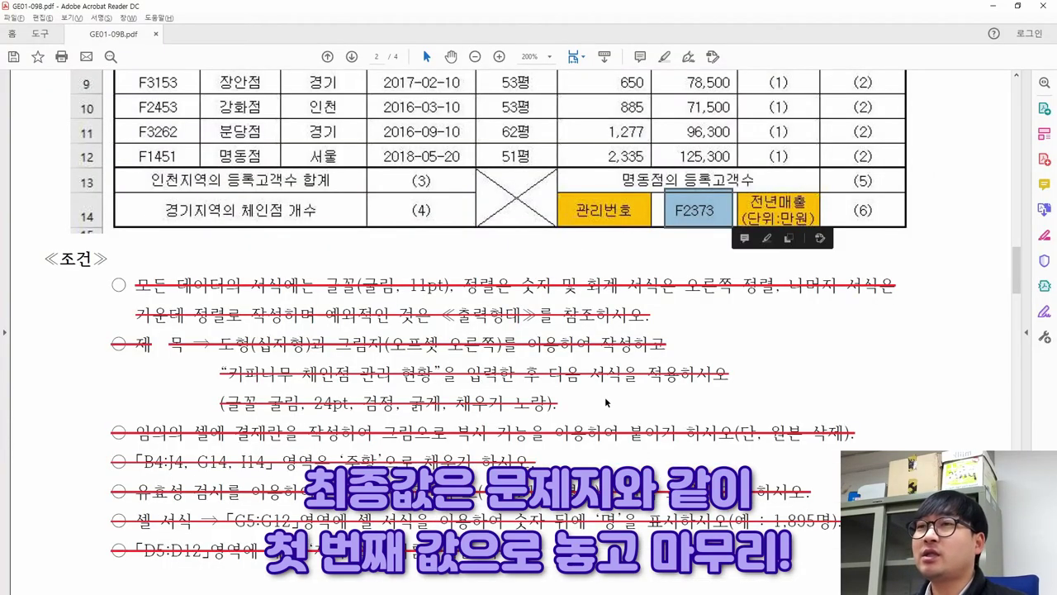
pyautogui.hotkey('alt', 'Tab')
pyautogui.hotkey('alt', 'Tab')
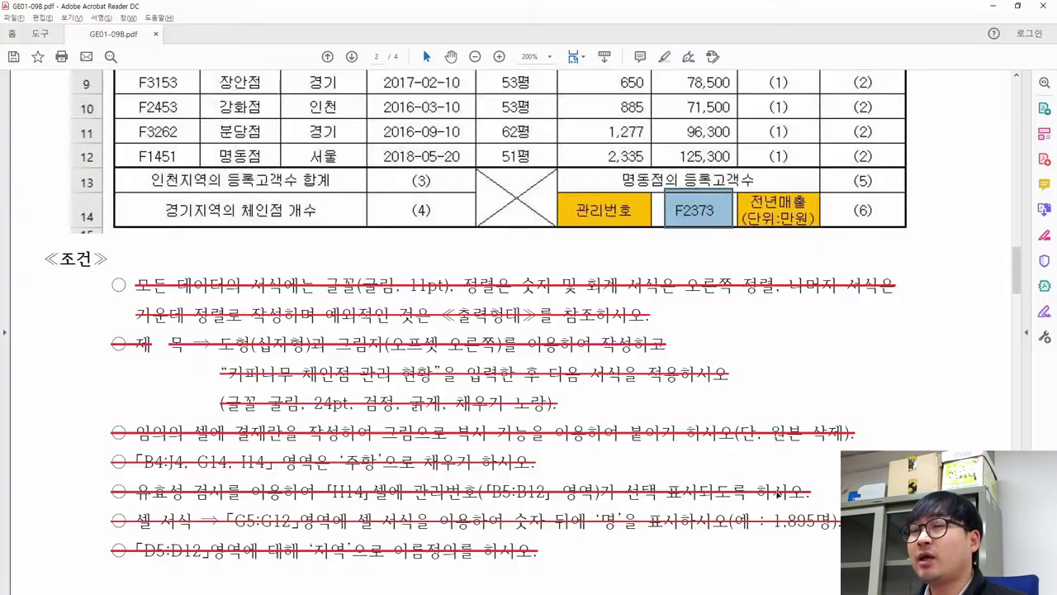
pyautogui.scroll(-6, 555, 345)
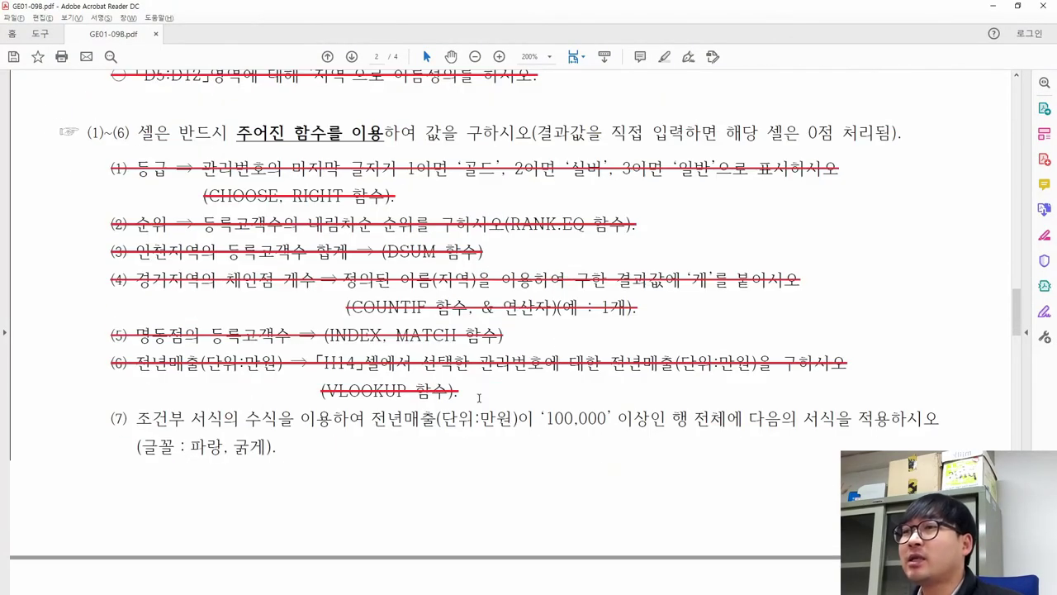
pyautogui.moveTo(137, 418); pyautogui.dragTo(295, 420)
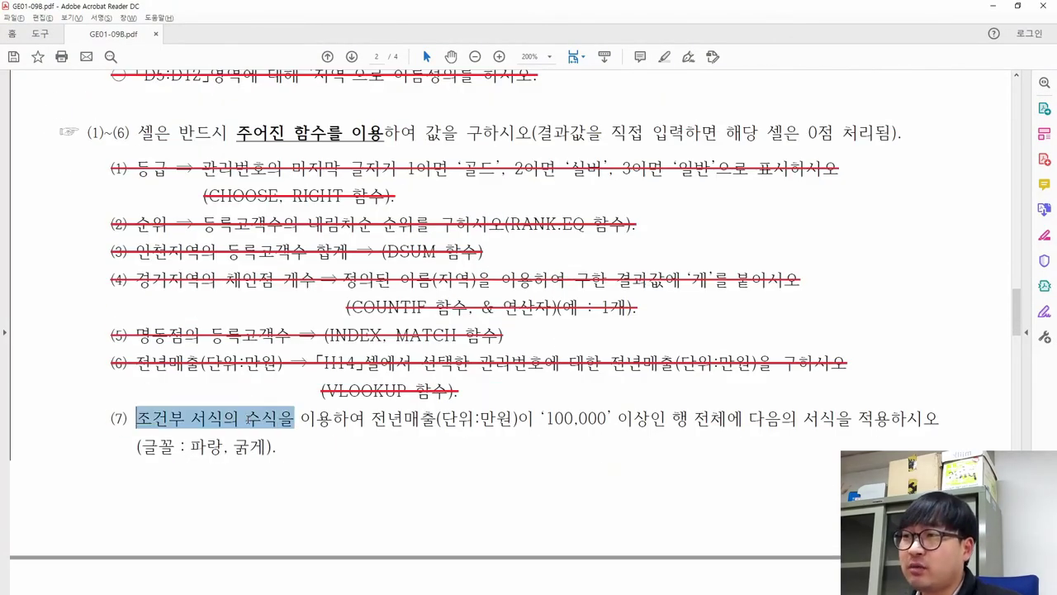
pyautogui.click(279, 446)
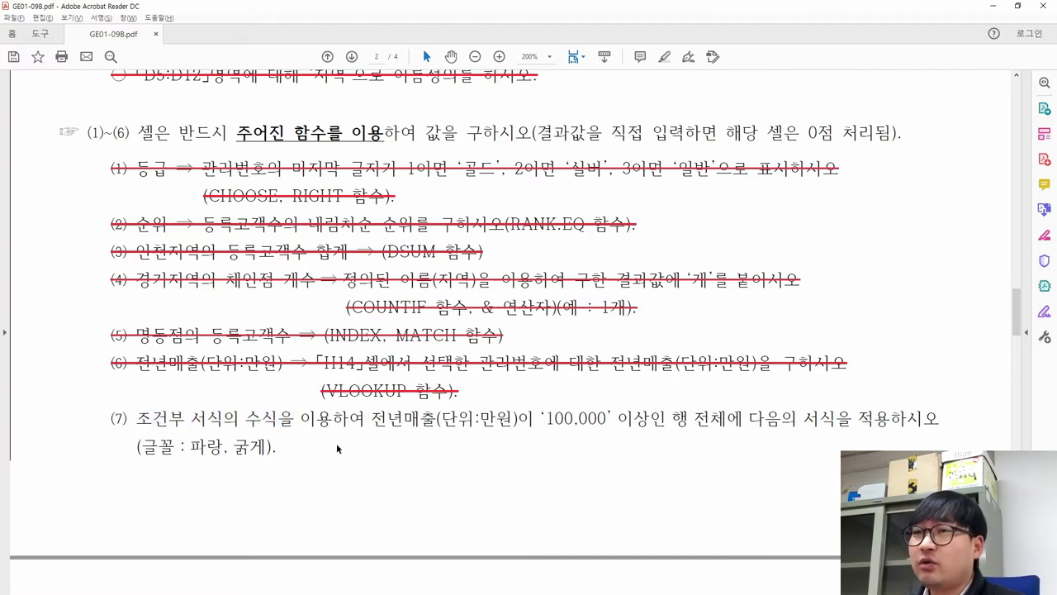
pyautogui.scroll(-1, 292, 407)
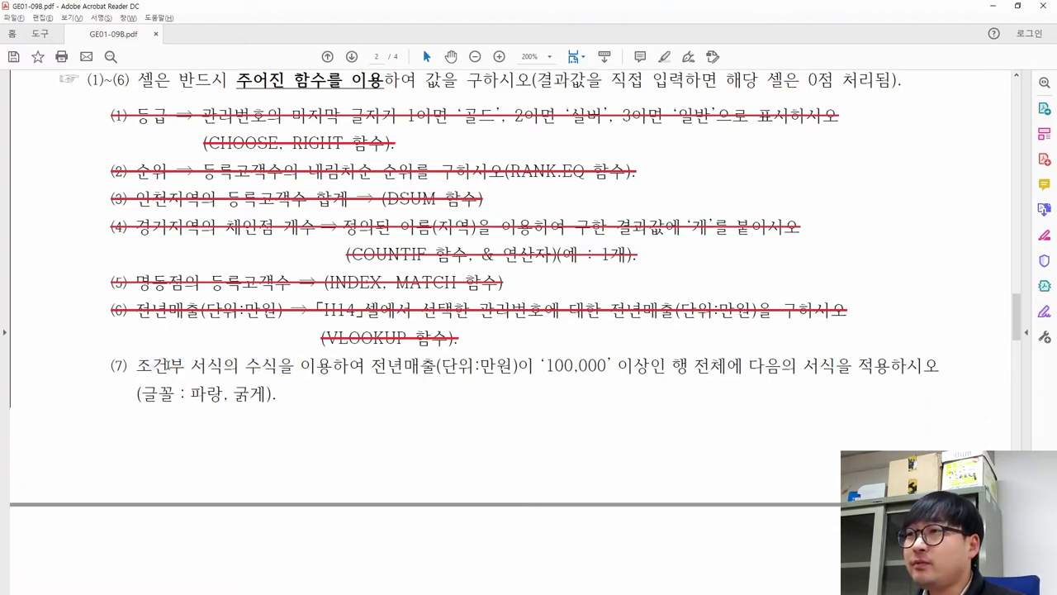
# - Examine the 전년매출 values in H5:H12 against item (7)'s condition of 100,000 or more
pyautogui.hotkey('alt', 'Tab')
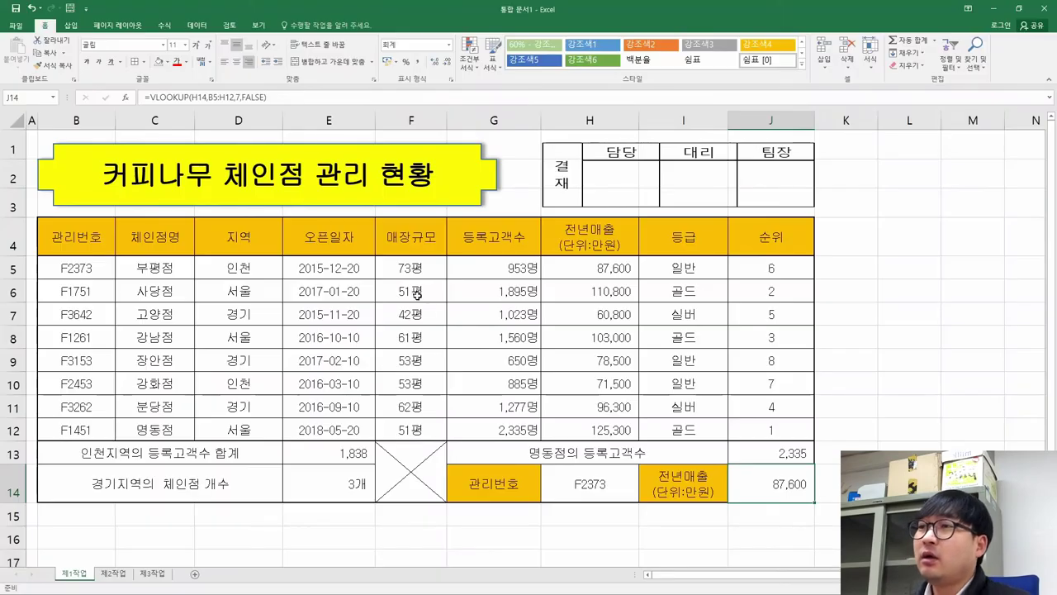
pyautogui.click(412, 291)
pyautogui.click(506, 288)
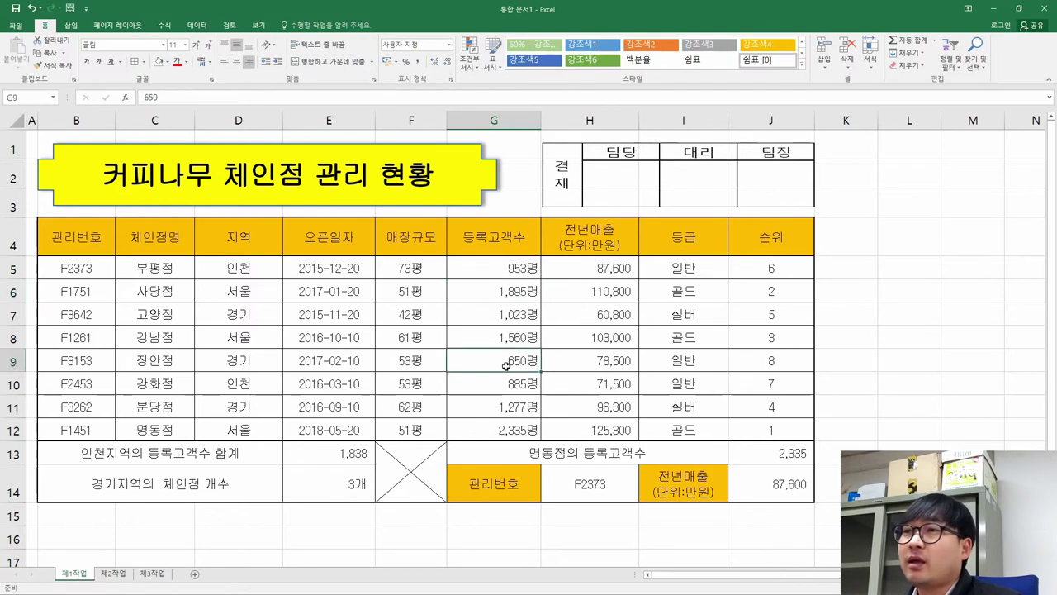
pyautogui.hotkey('alt', 'Tab')
pyautogui.moveTo(370, 365); pyautogui.dragTo(610, 365)
pyautogui.hotkey('alt', 'Tab')
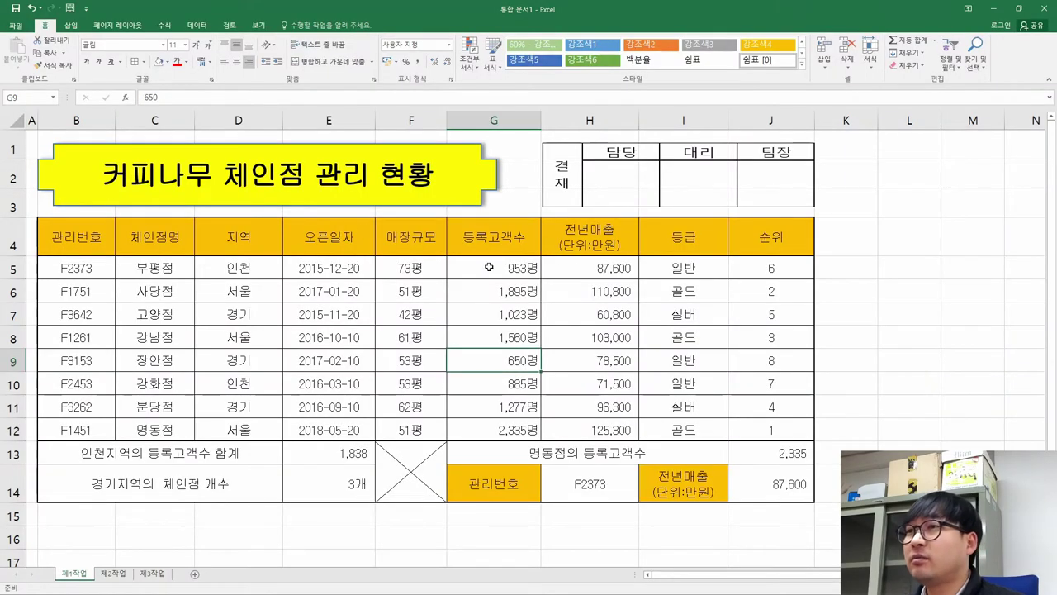
pyautogui.moveTo(603, 268); pyautogui.dragTo(611, 430)
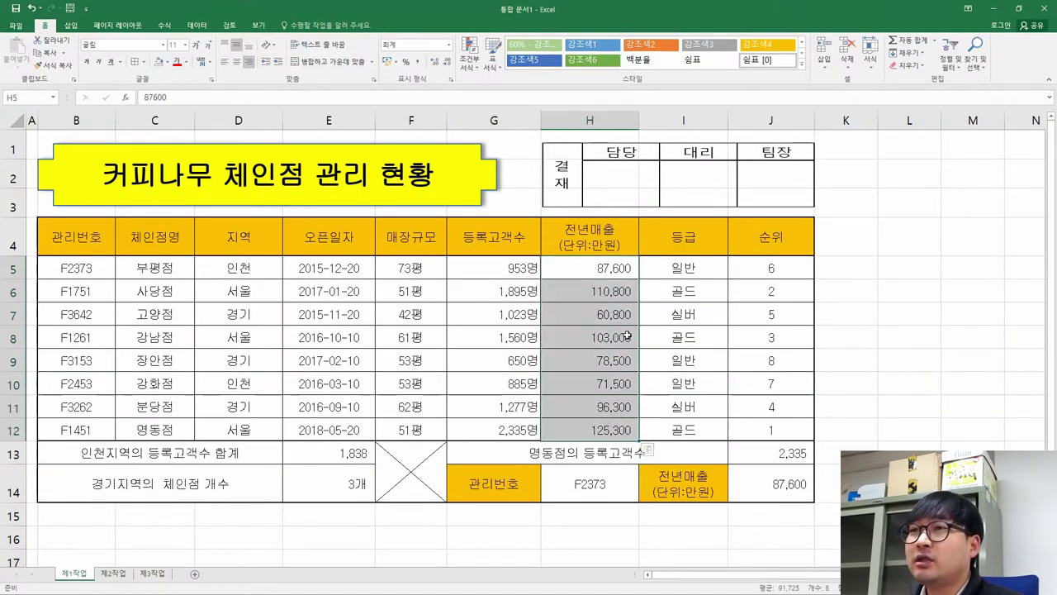
pyautogui.hotkey('ctrl', 'q')
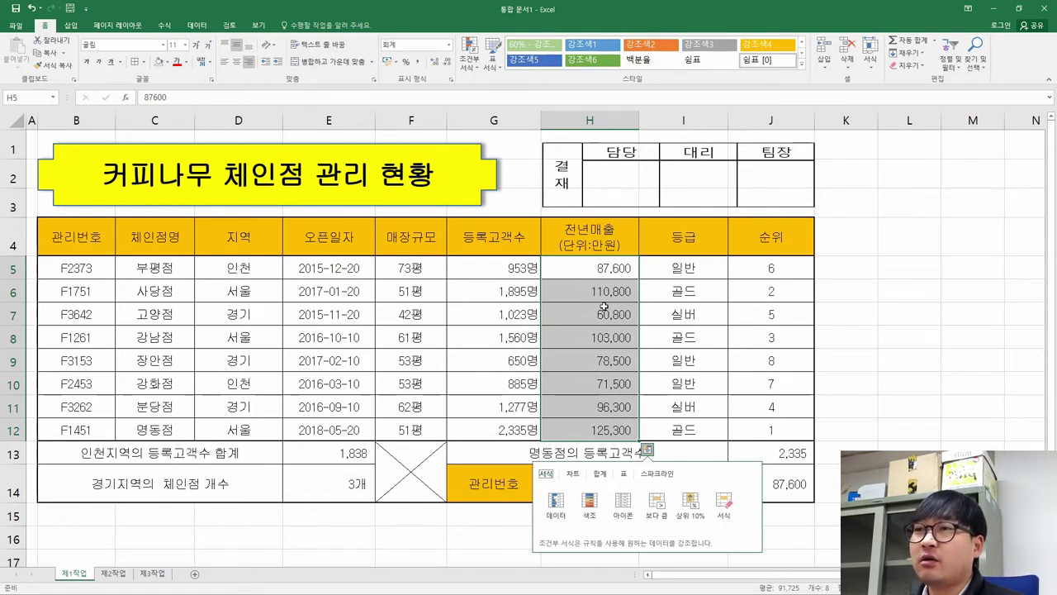
# - Review item (7)'s whole-row requirement and blue, bold font in the exam PDF, using B6:J6 as the example row
pyautogui.hotkey('alt', 'Tab')
pyautogui.moveTo(672, 365); pyautogui.dragTo(939, 365)
pyautogui.moveTo(188, 395); pyautogui.dragTo(270, 395)
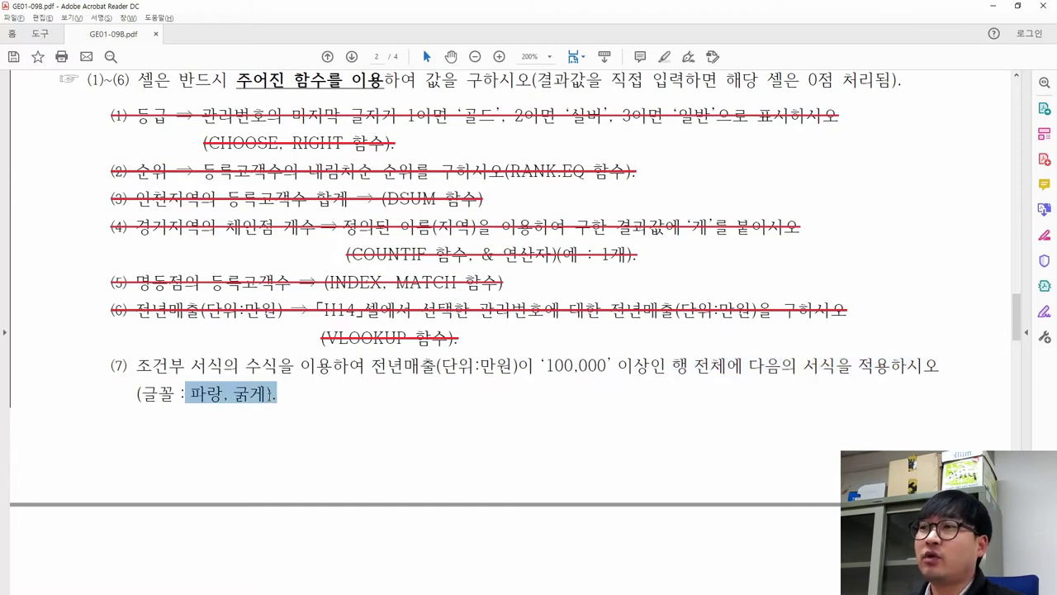
pyautogui.hotkey('alt', 'Tab')
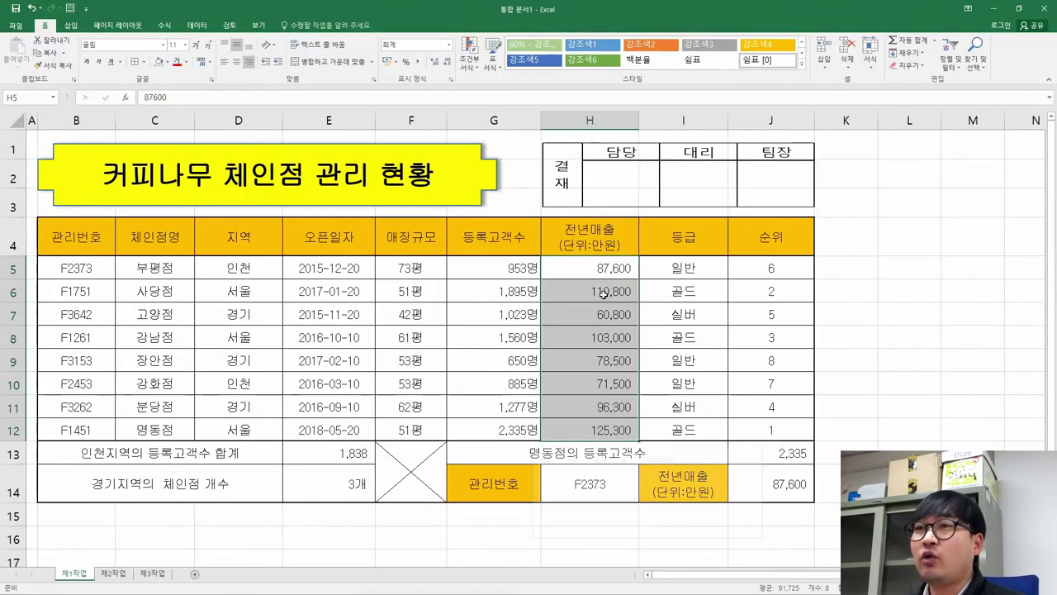
pyautogui.moveTo(768, 293); pyautogui.dragTo(78, 296)
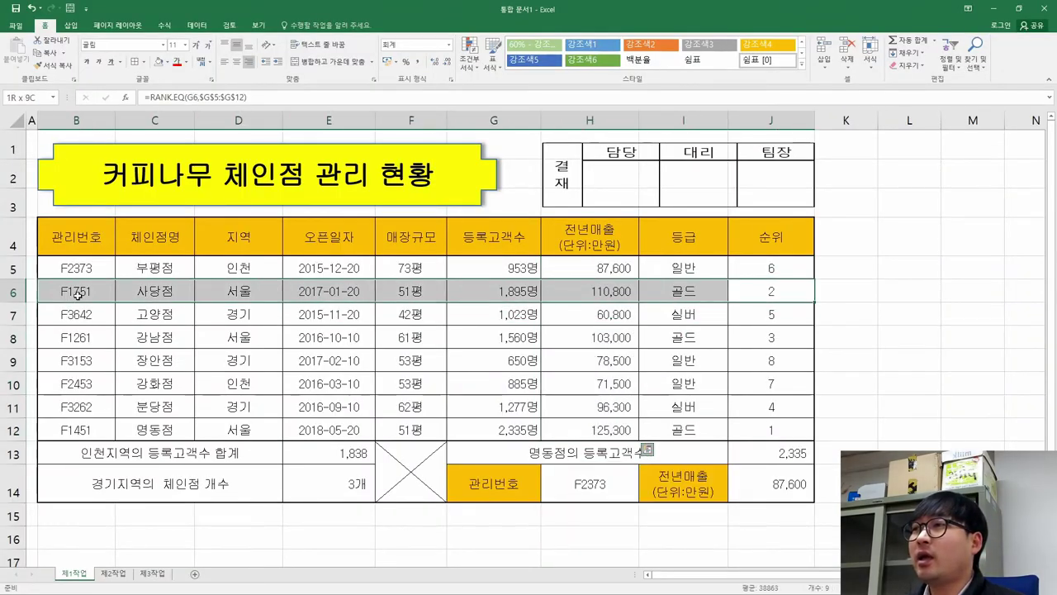
pyautogui.hotkey('alt', 'Tab')
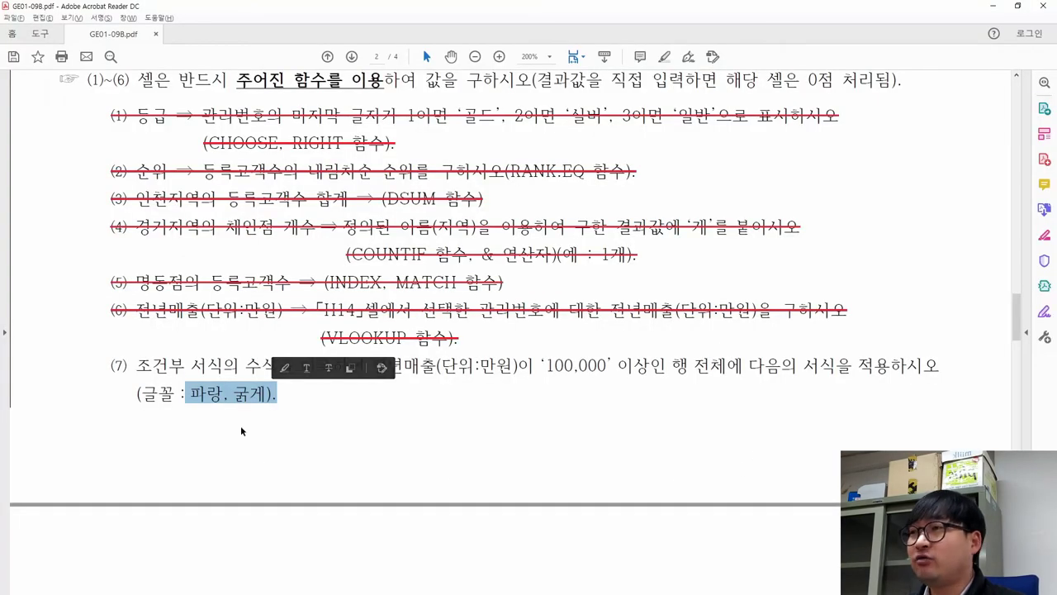
pyautogui.click(237, 403)
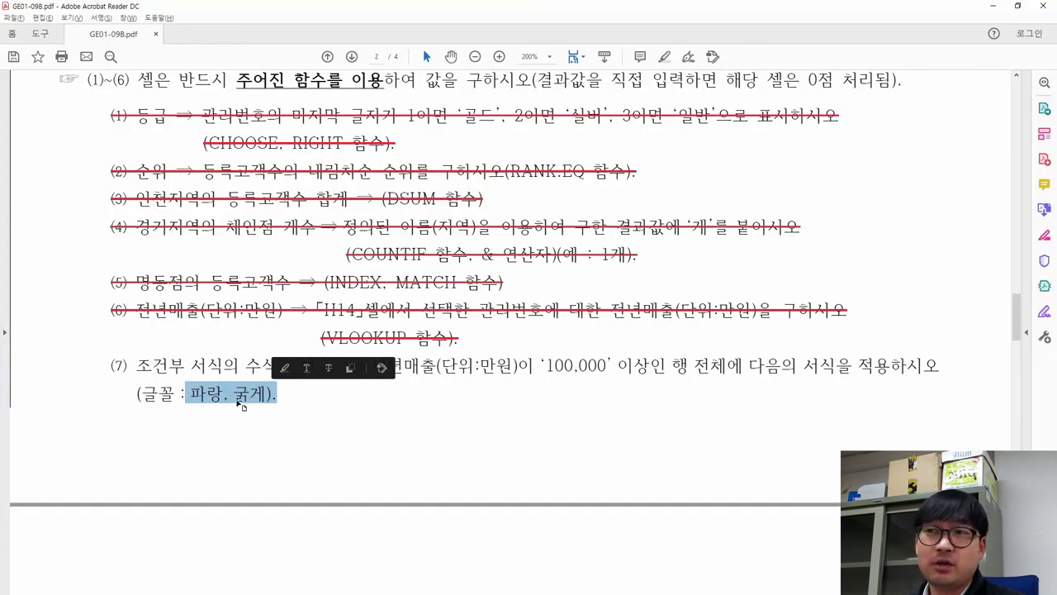
pyautogui.click(585, 369)
pyautogui.hotkey('alt', 'Tab')
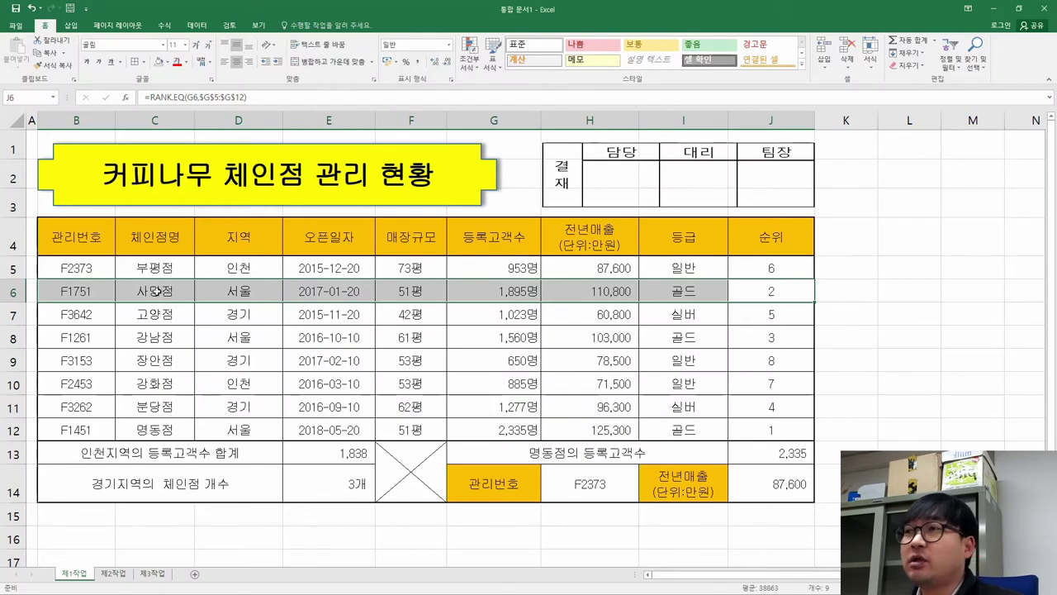
# - Select the data rows B5:J12 without the header row, checking the range against item (7)'s whole-row requirement in the exam PDF
pyautogui.moveTo(78, 263); pyautogui.dragTo(760, 426)
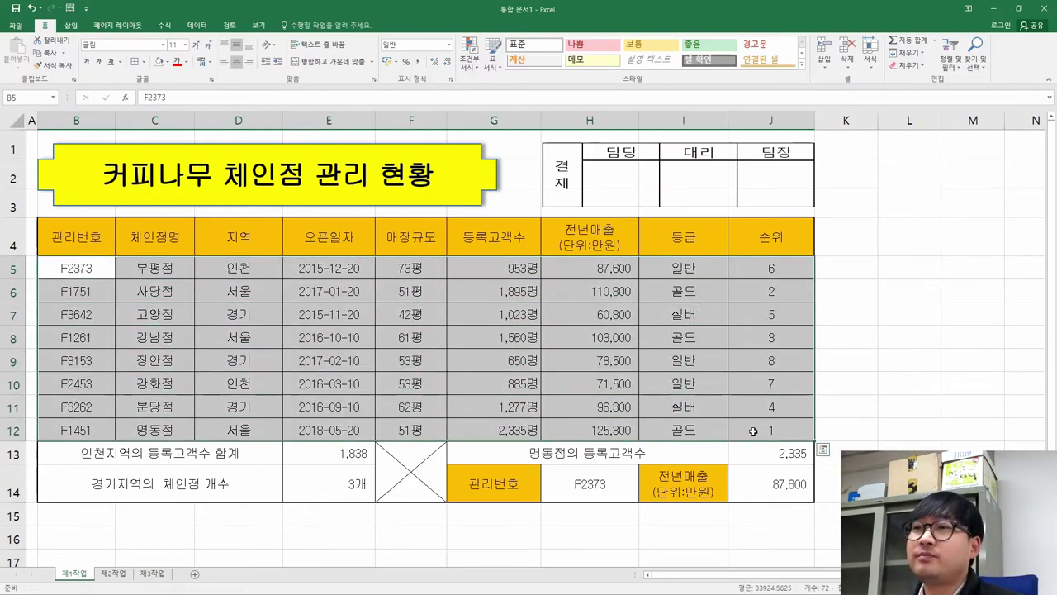
pyautogui.hotkey('alt', 'Tab')
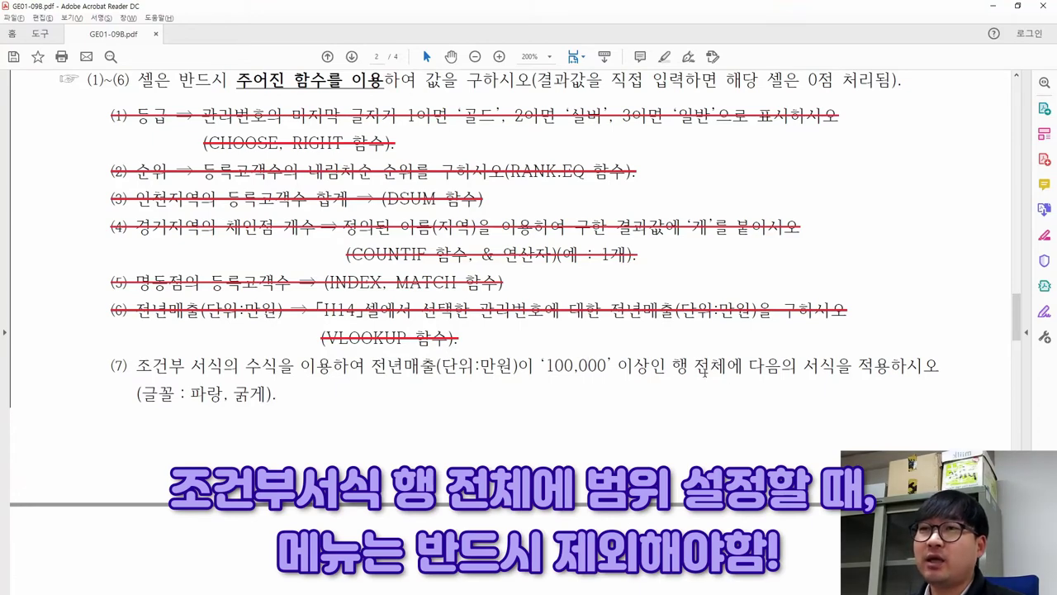
pyautogui.hotkey('alt', 'Tab')
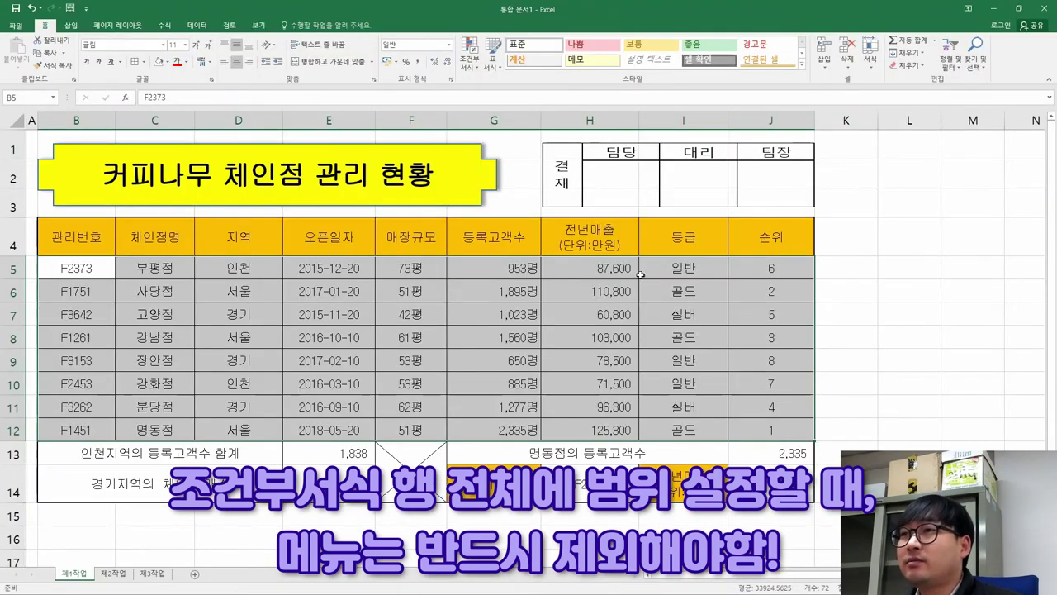
pyautogui.moveTo(15, 267); pyautogui.dragTo(14, 430)
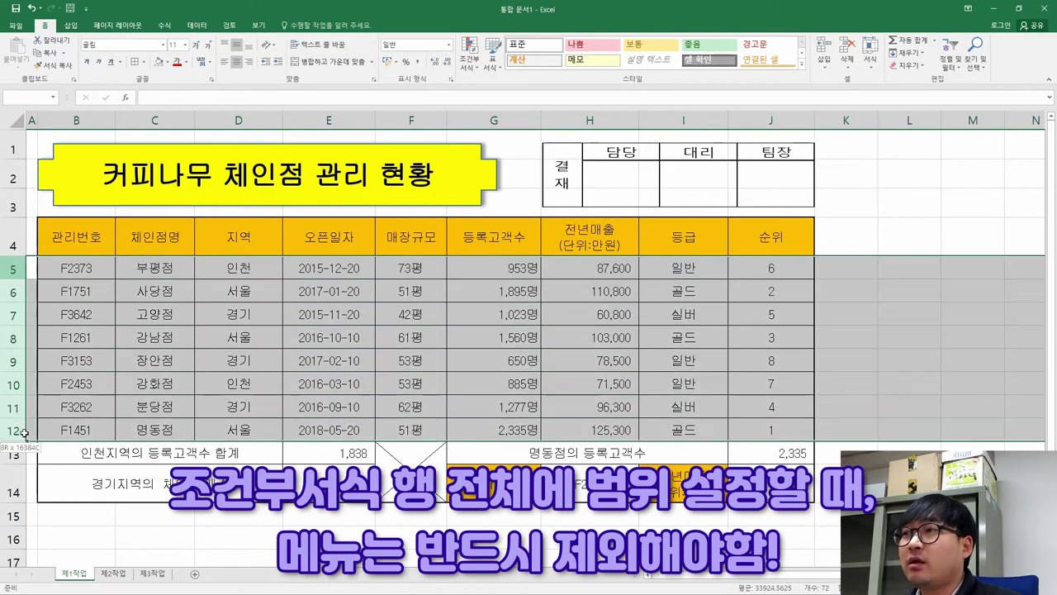
pyautogui.moveTo(76, 266); pyautogui.dragTo(740, 431)
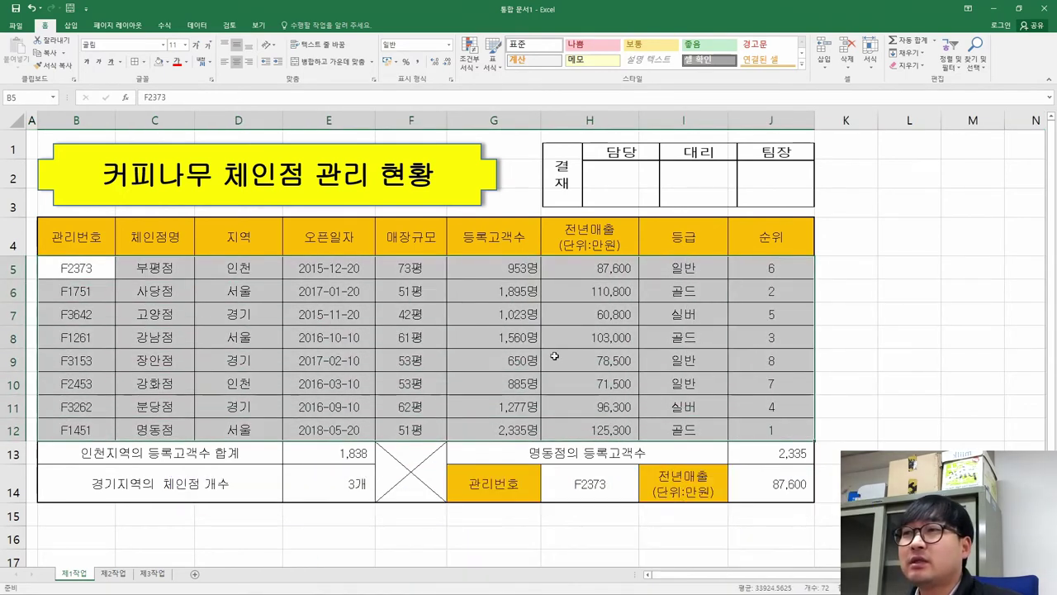
pyautogui.hotkey('alt', 'Tab')
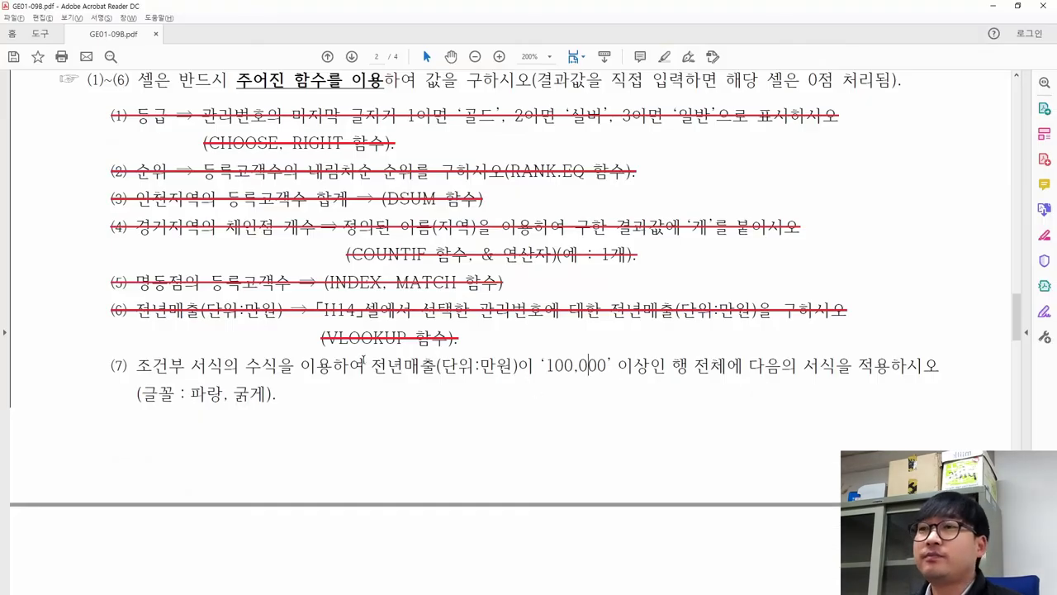
pyautogui.hotkey('alt', 'Tab')
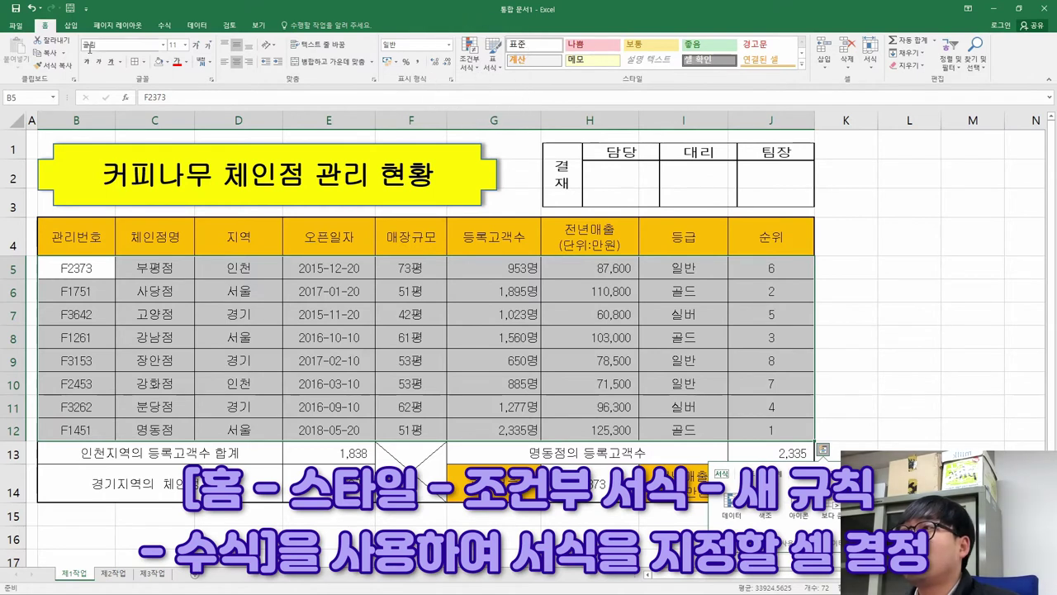
# - Create a new conditional formatting rule that uses a formula to determine the cells, as item (7) in the exam PDF requires
pyautogui.click(468, 62)
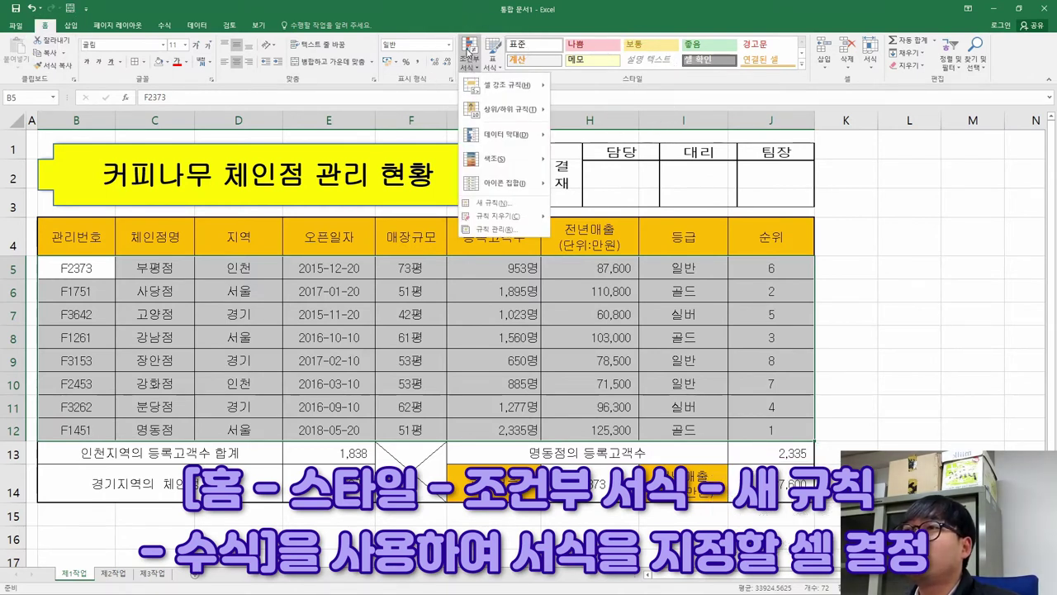
pyautogui.click(491, 204)
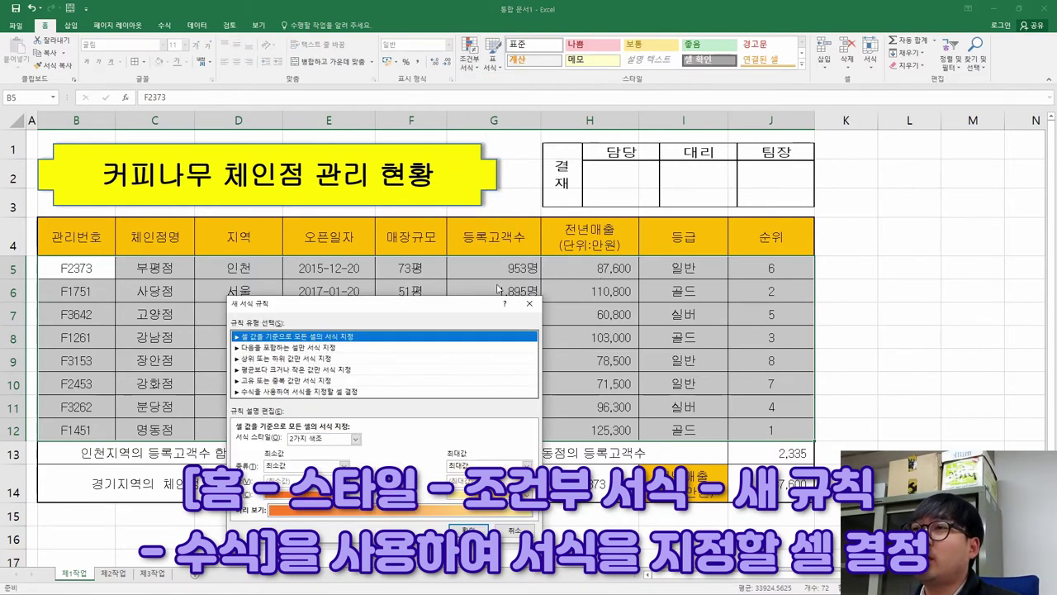
pyautogui.moveTo(541, 228); pyautogui.dragTo(561, 205)
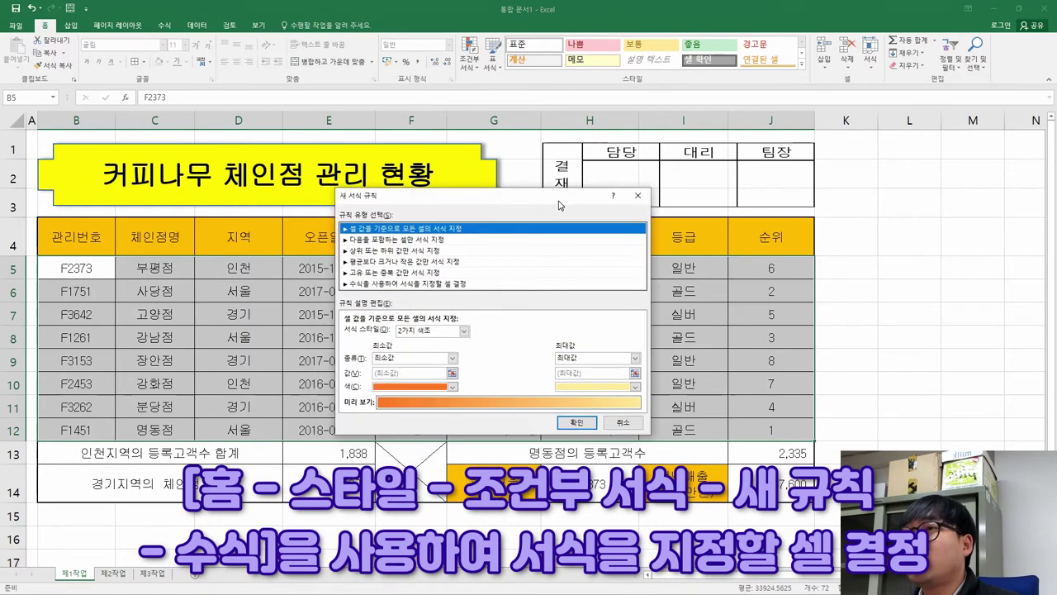
pyautogui.hotkey('alt', 'Tab')
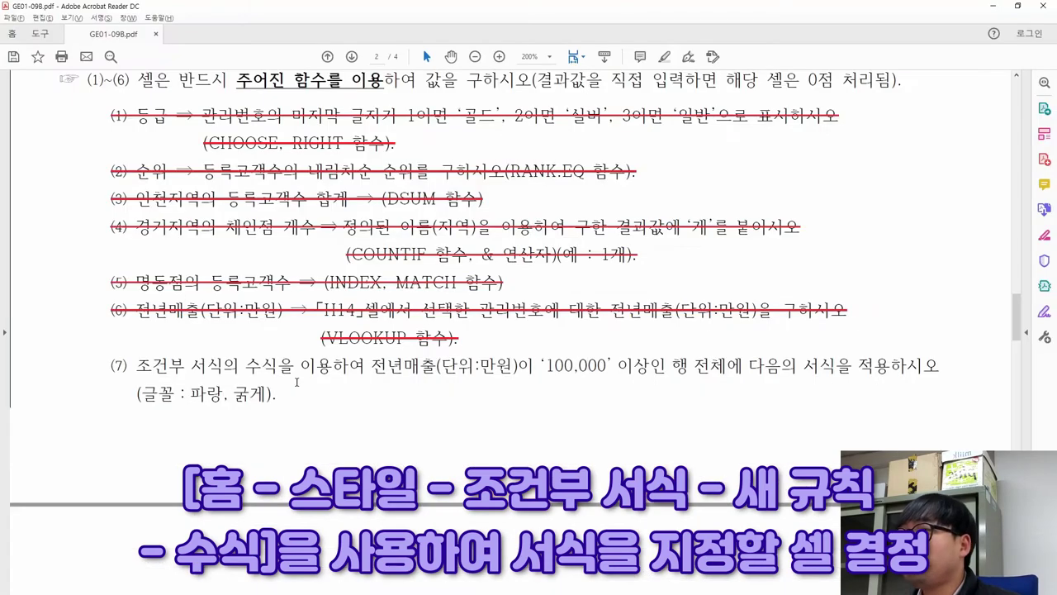
pyautogui.moveTo(237, 365); pyautogui.dragTo(366, 365)
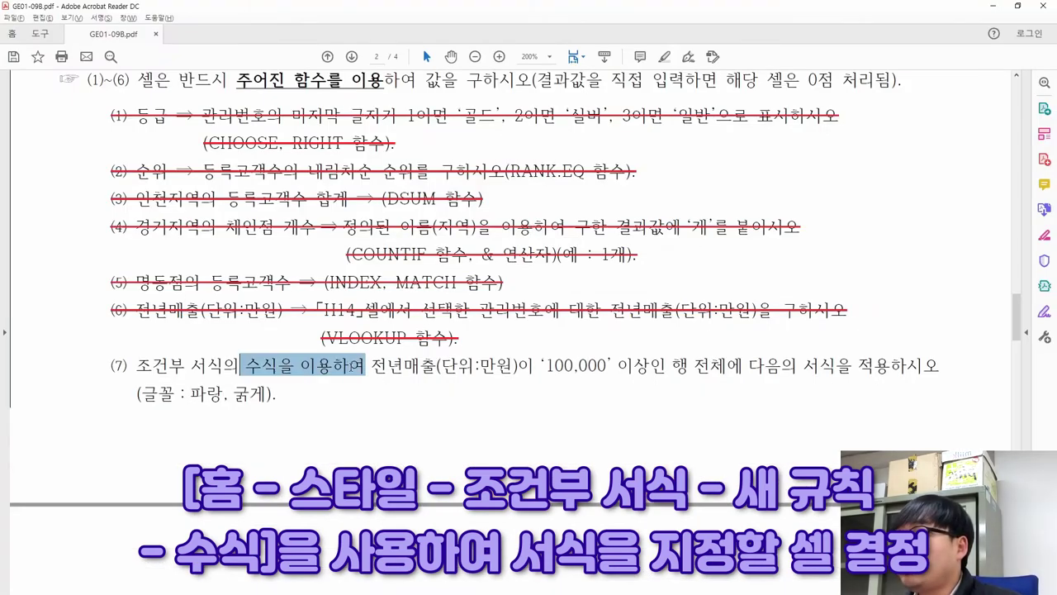
pyautogui.hotkey('alt', 'Tab')
pyautogui.click(371, 285)
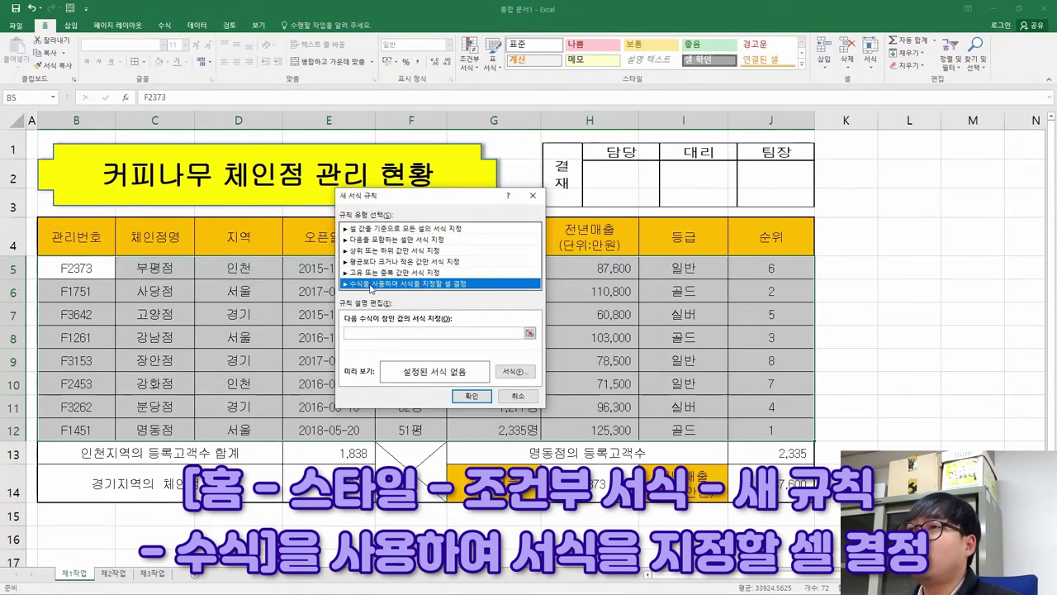
# - Check item (7)'s condition of 전년매출 100,000 or more in the exam PDF, and return to the rule's formula in Excel
pyautogui.hotkey('alt', 'Tab')
pyautogui.moveTo(372, 366); pyautogui.dragTo(646, 373)
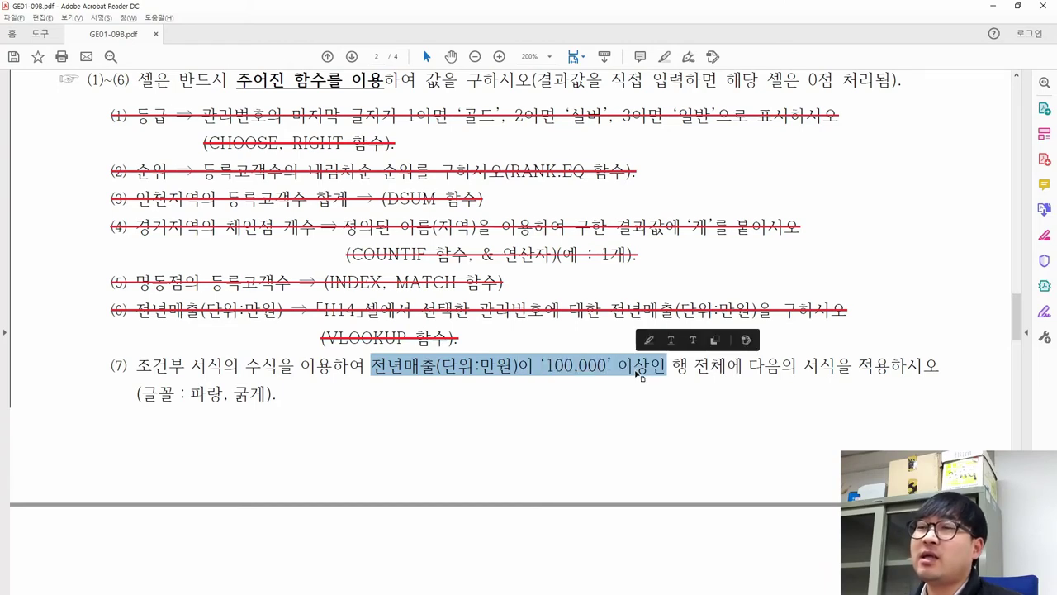
pyautogui.hotkey('alt', 'Tab')
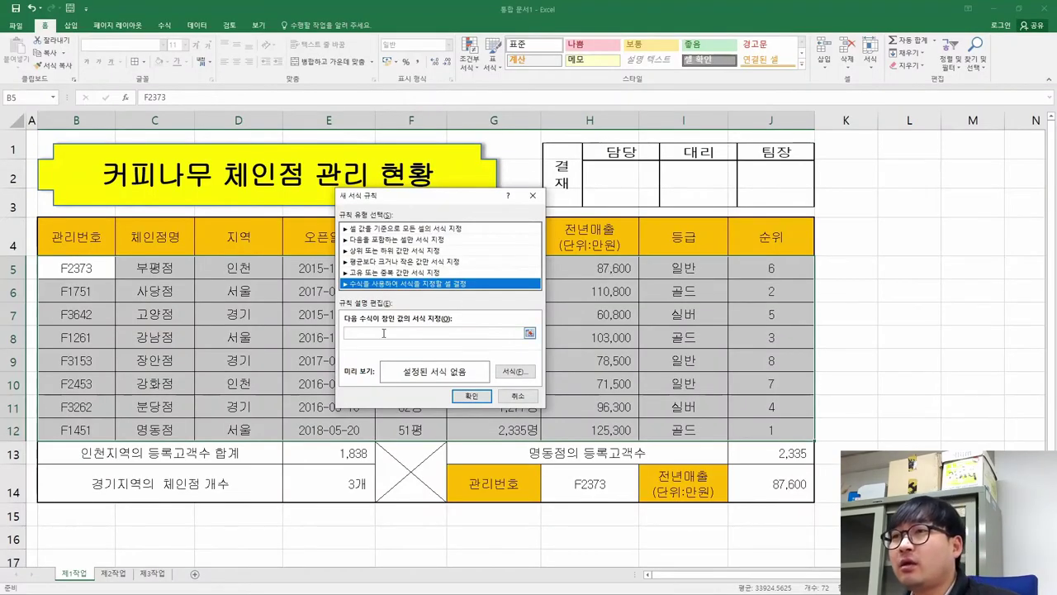
pyautogui.click(386, 332)
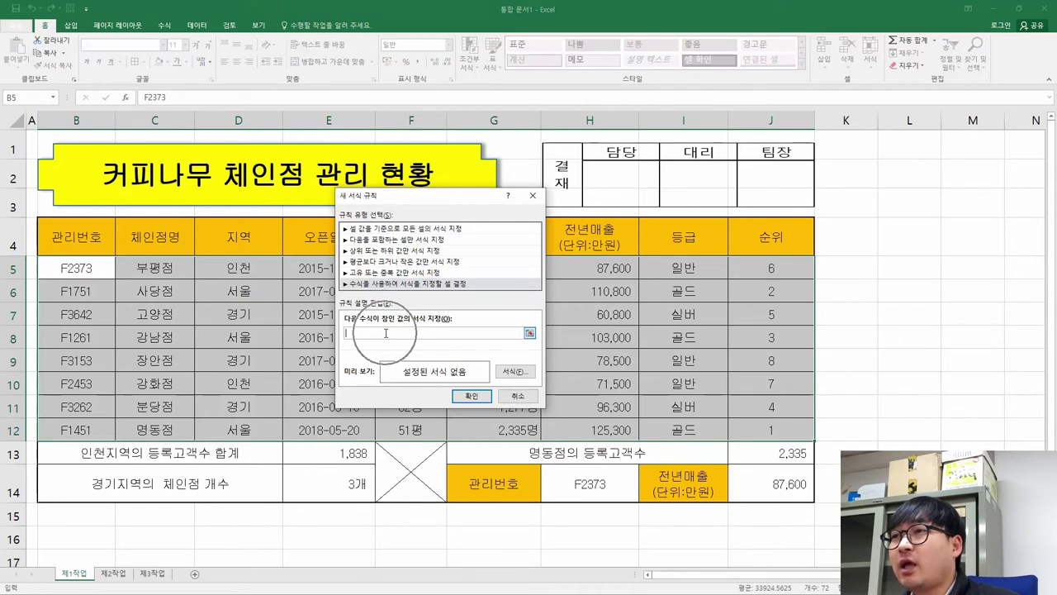
pyautogui.moveTo(589, 270); pyautogui.dragTo(601, 433)
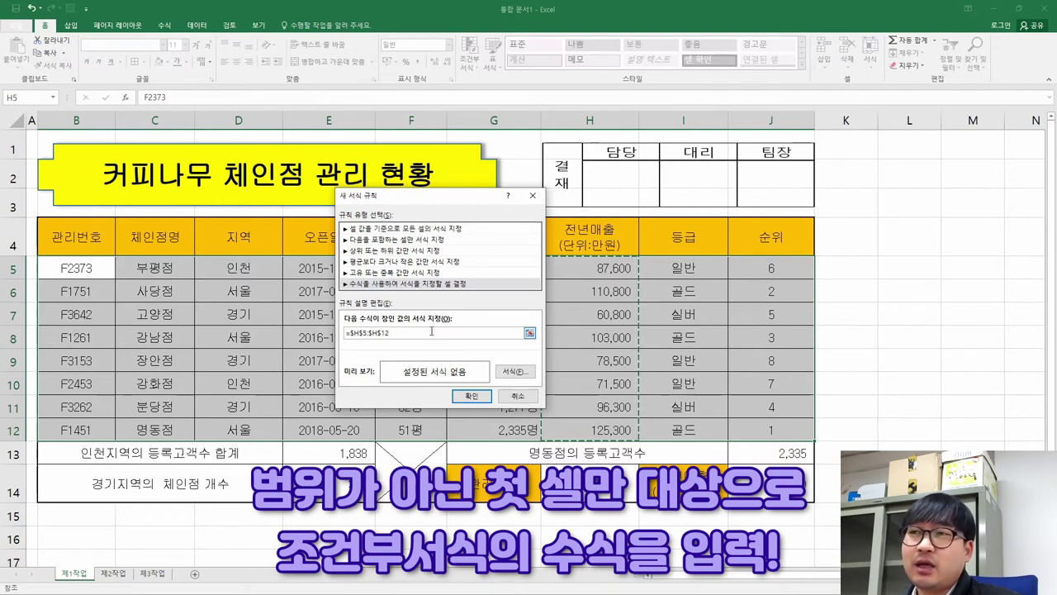
pyautogui.moveTo(401, 332); pyautogui.dragTo(345, 346)
pyautogui.press('Delete')
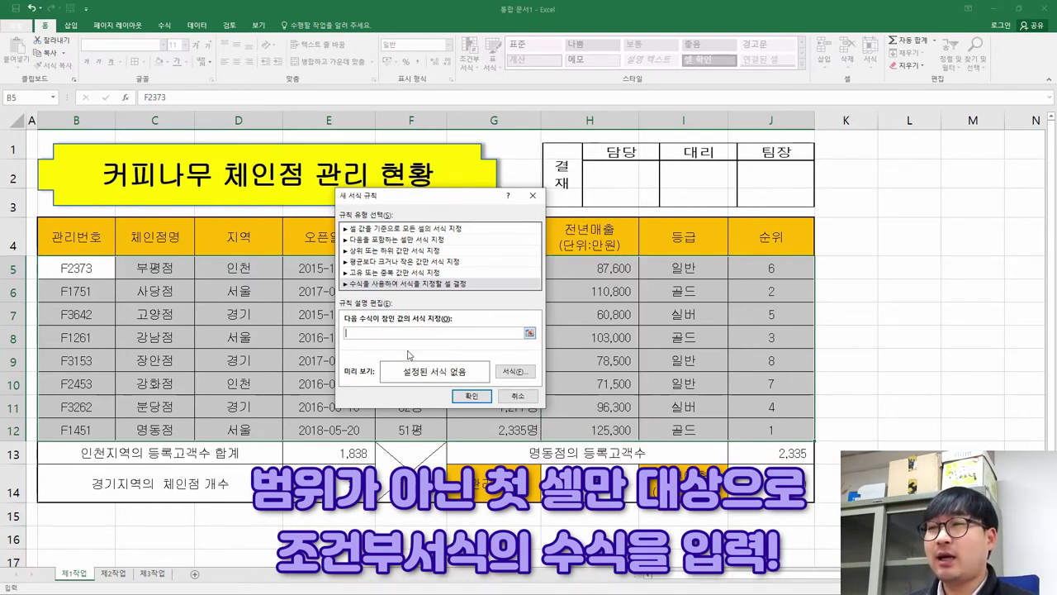
# - Enter the rule formula =$H5>=100000, fixing only the column of the first 전년매출 cell, and check it against item (7) in the PDF
pyautogui.click(591, 263)
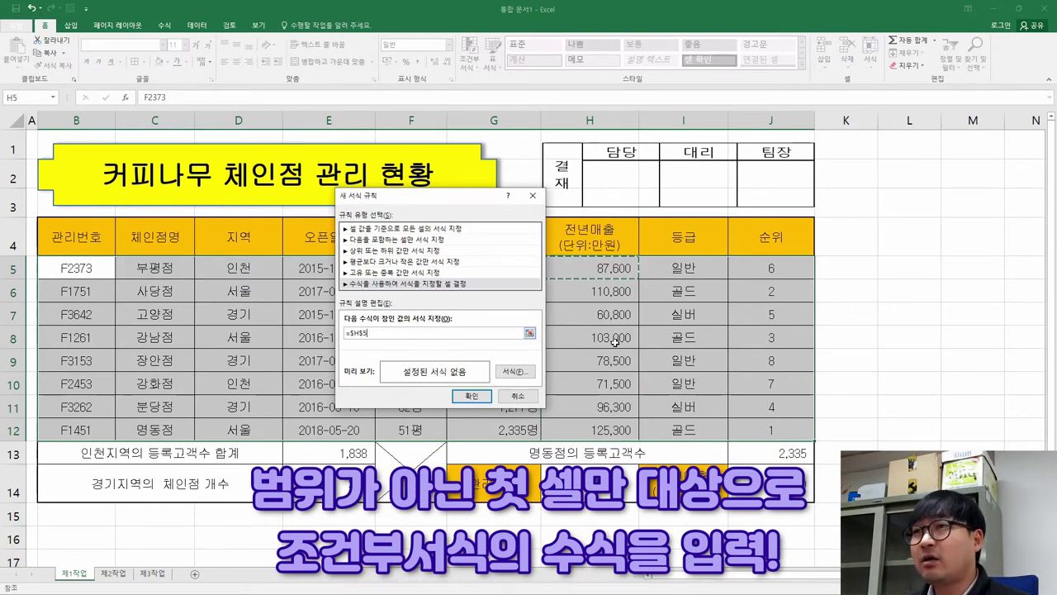
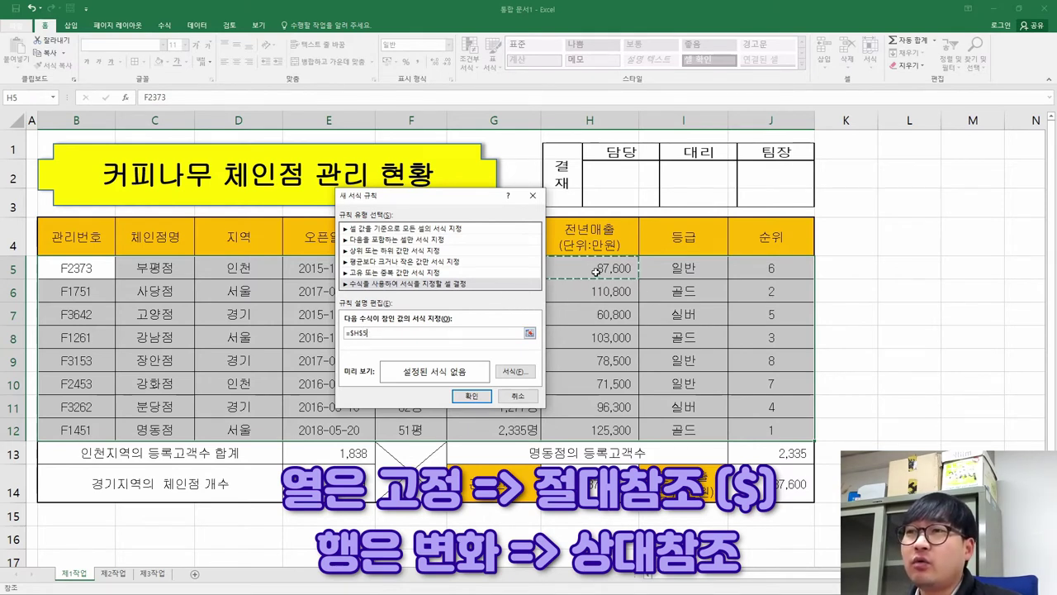
pyautogui.click(366, 332)
pyautogui.press('BackSpace')
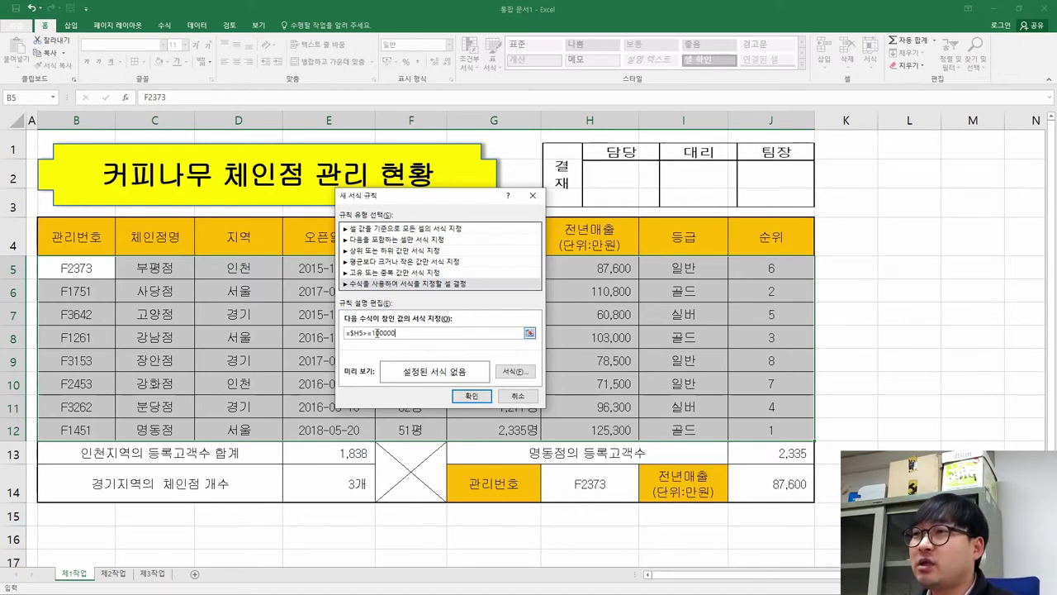
pyautogui.hotkey('alt', 'Tab')
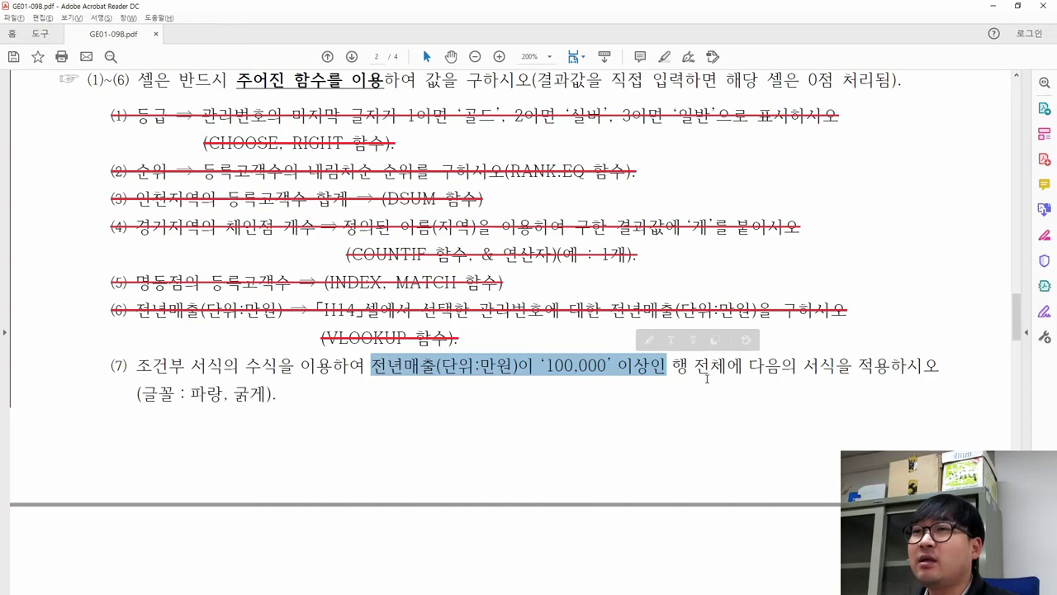
pyautogui.hotkey('alt', 'Tab')
pyautogui.hotkey('alt', 'Tab')
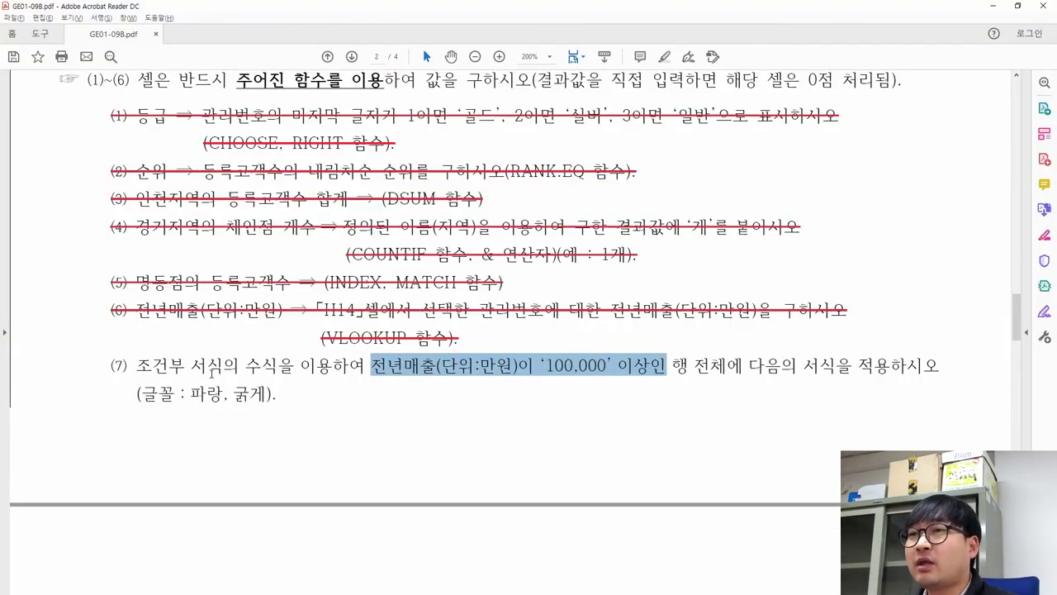
pyautogui.hotkey('alt', 'Tab')
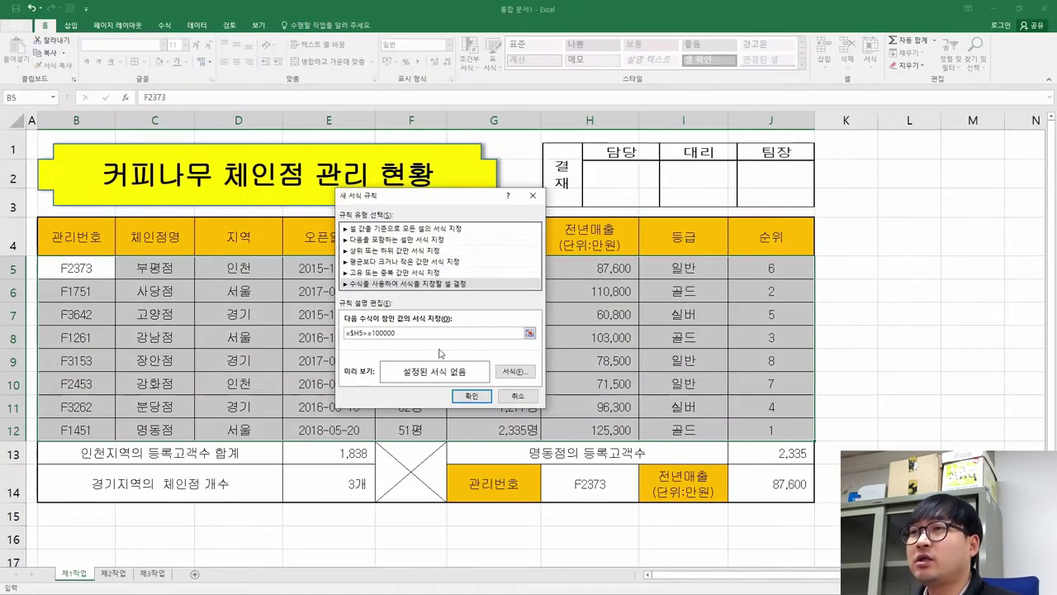
# - Set the rule's font to standard blue (파랑) and bold (굵게), and apply the conditional formatting to the selected rows
pyautogui.click(514, 372)
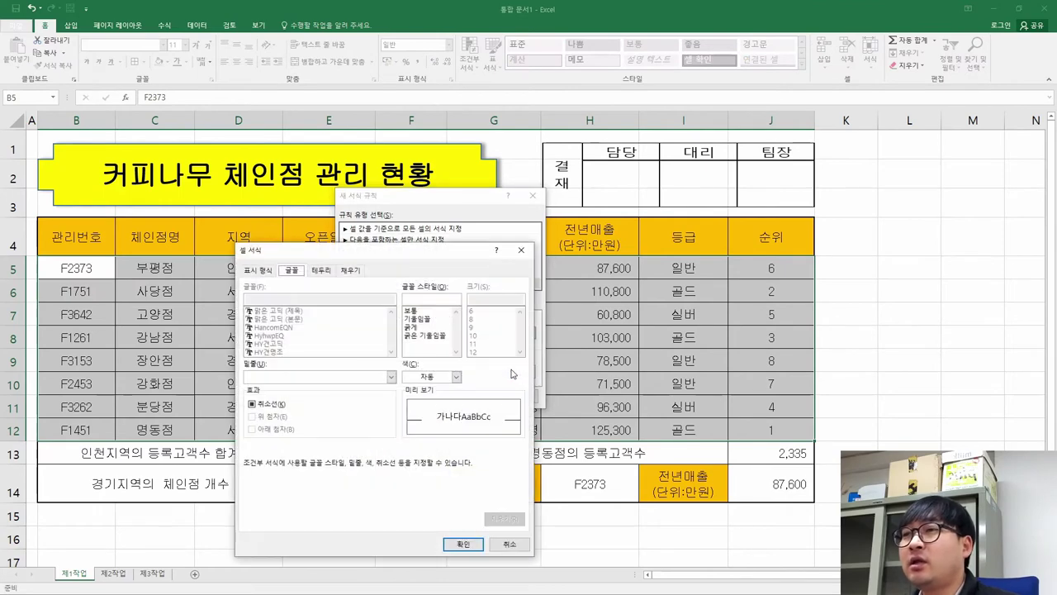
pyautogui.click(446, 379)
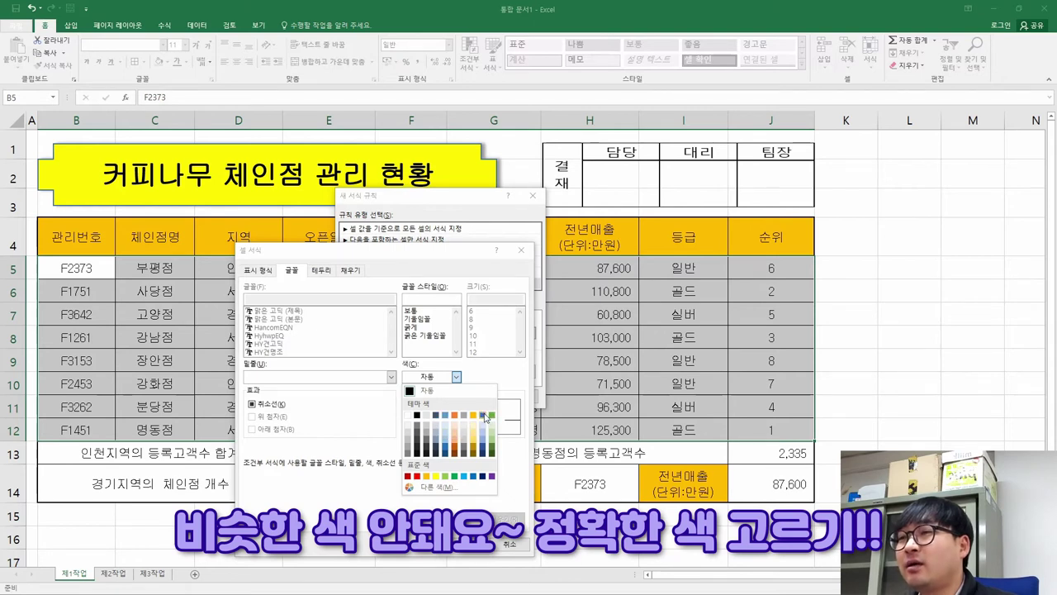
pyautogui.click(473, 476)
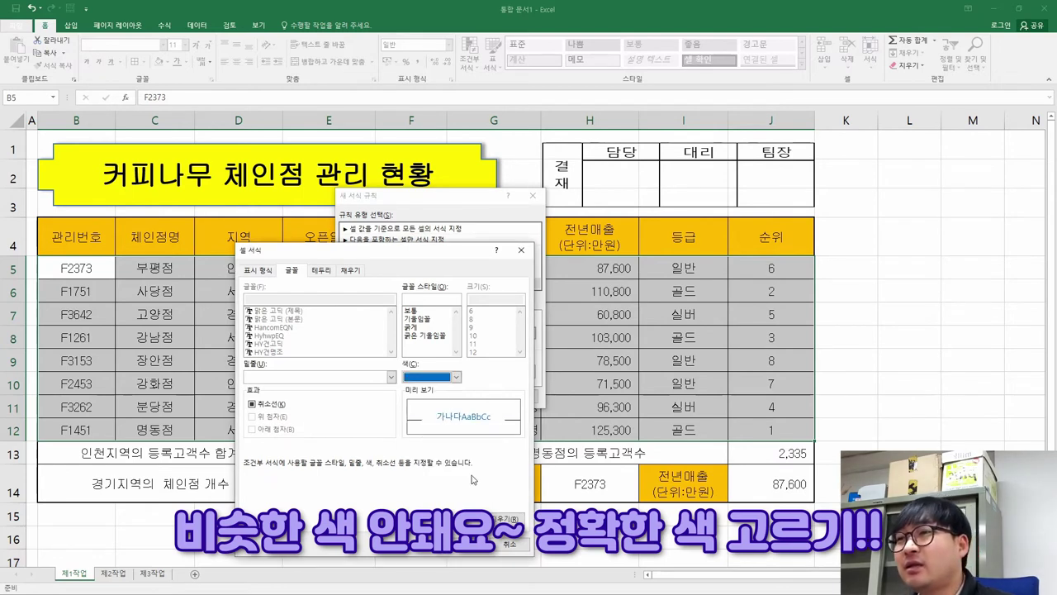
pyautogui.click(412, 327)
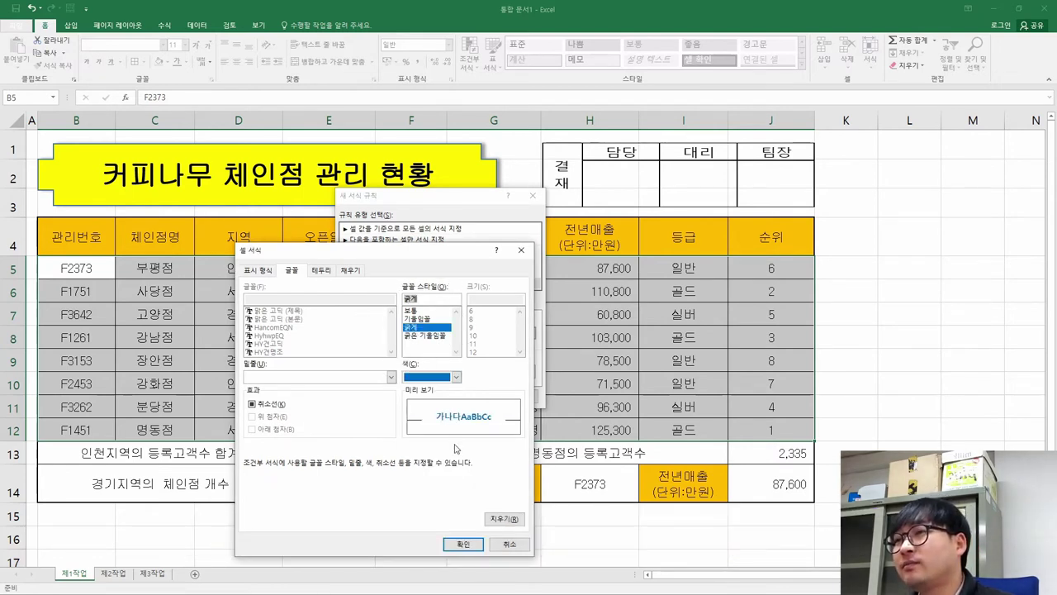
pyautogui.click(463, 544)
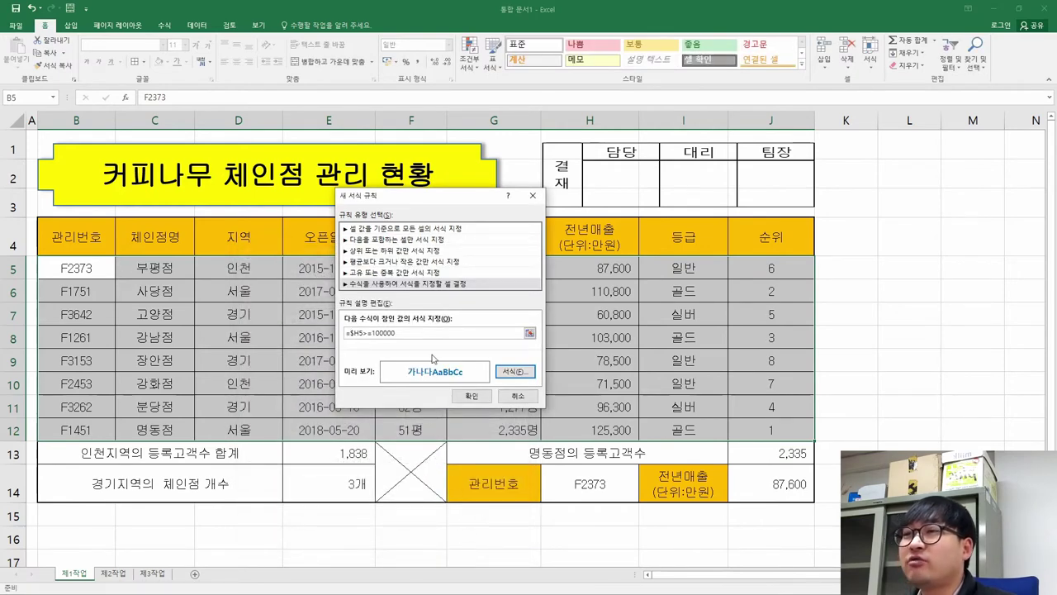
pyautogui.click(468, 396)
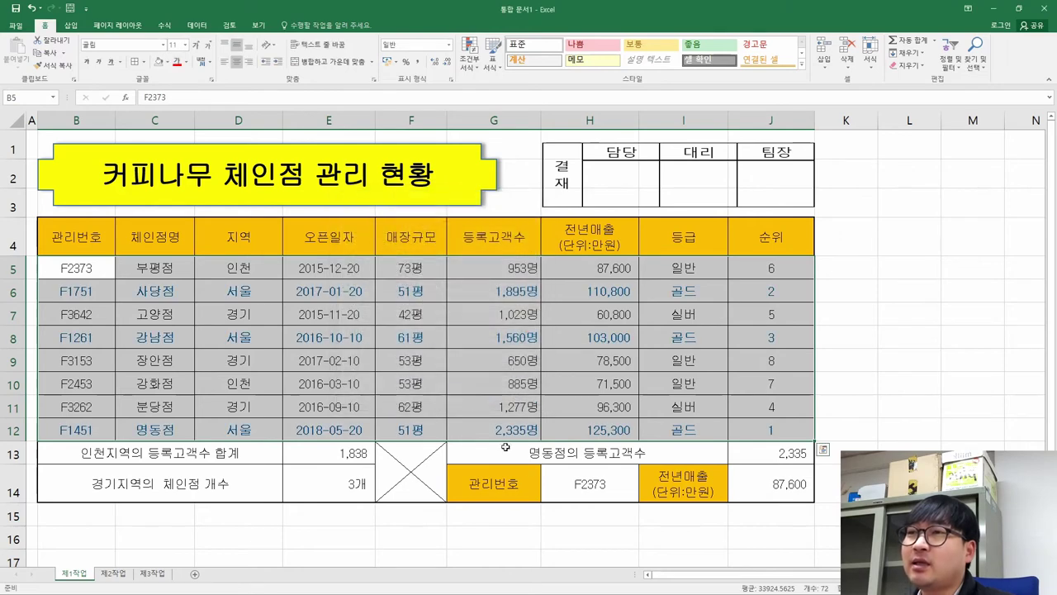
# - Check the formatted rows using H6 and strike through the whole text of item (7) in the exam PDF
pyautogui.click(595, 295)
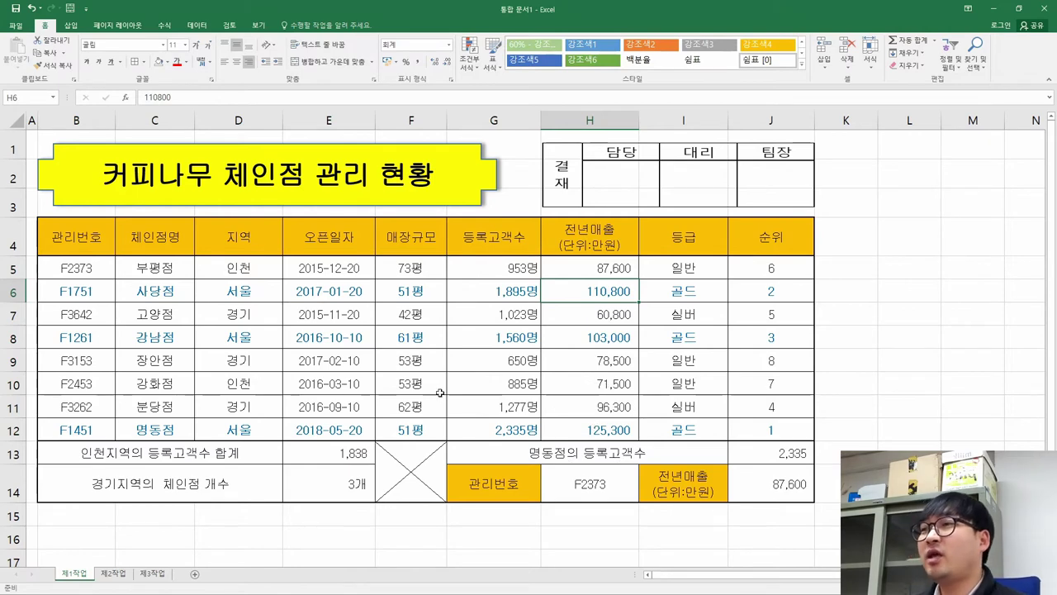
pyautogui.hotkey('alt', 'Tab')
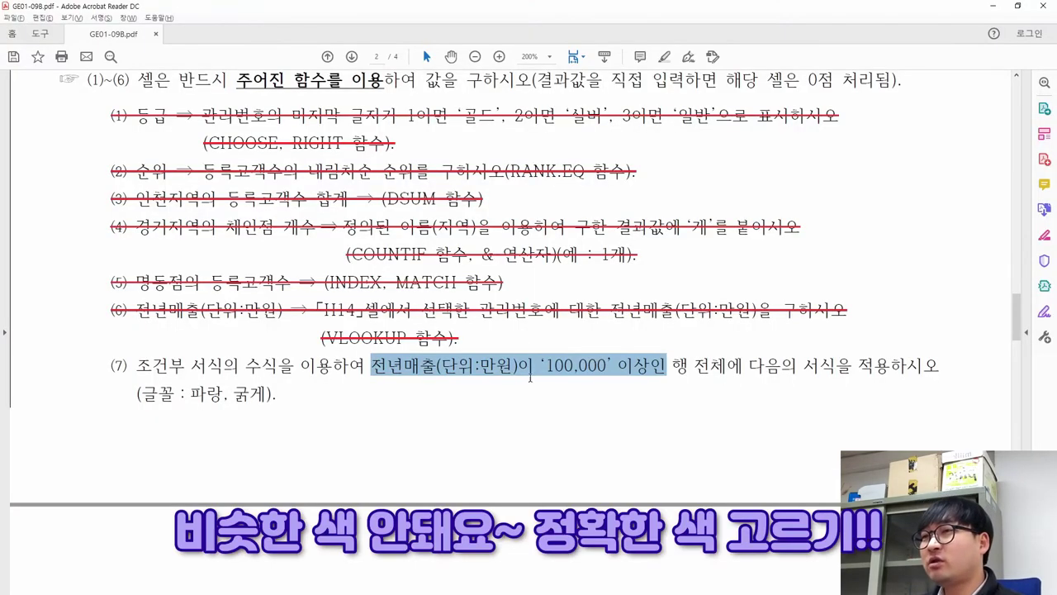
pyautogui.moveTo(274, 395); pyautogui.dragTo(106, 366)
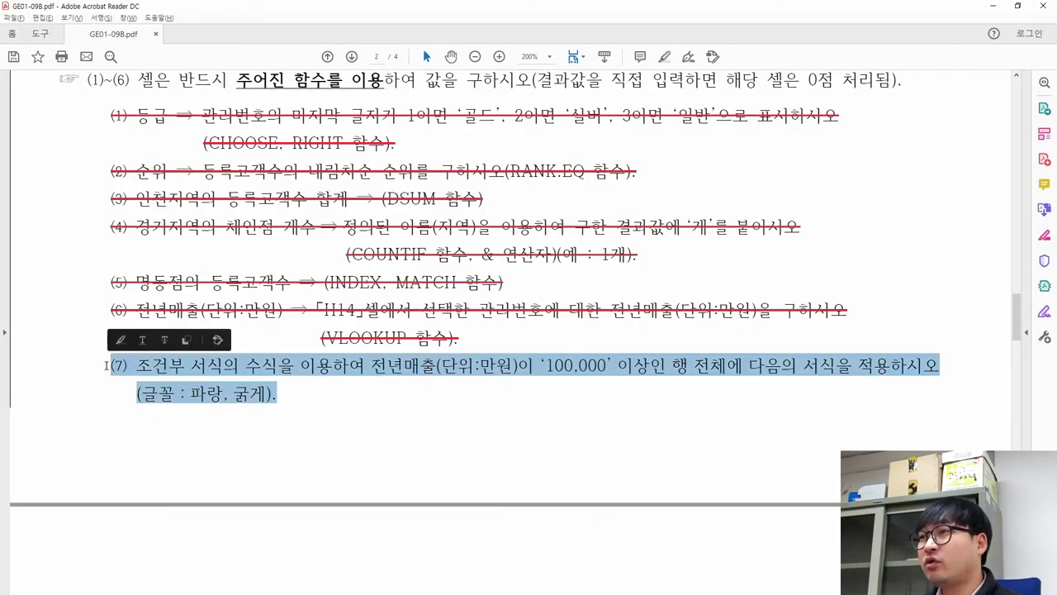
pyautogui.click(165, 340)
pyautogui.scroll(2, 301, 381)
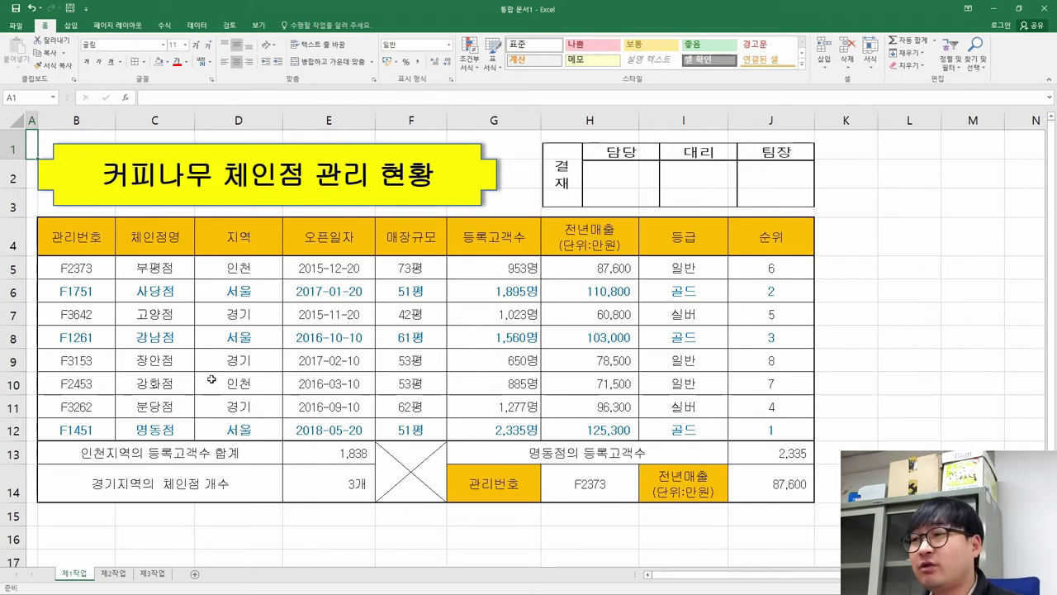
# - Read the 제2작업 instructions in the exam PDF for the source range on 제1작업 and the paste cell on 제2작업
pyautogui.hotkey('alt', 'Tab')
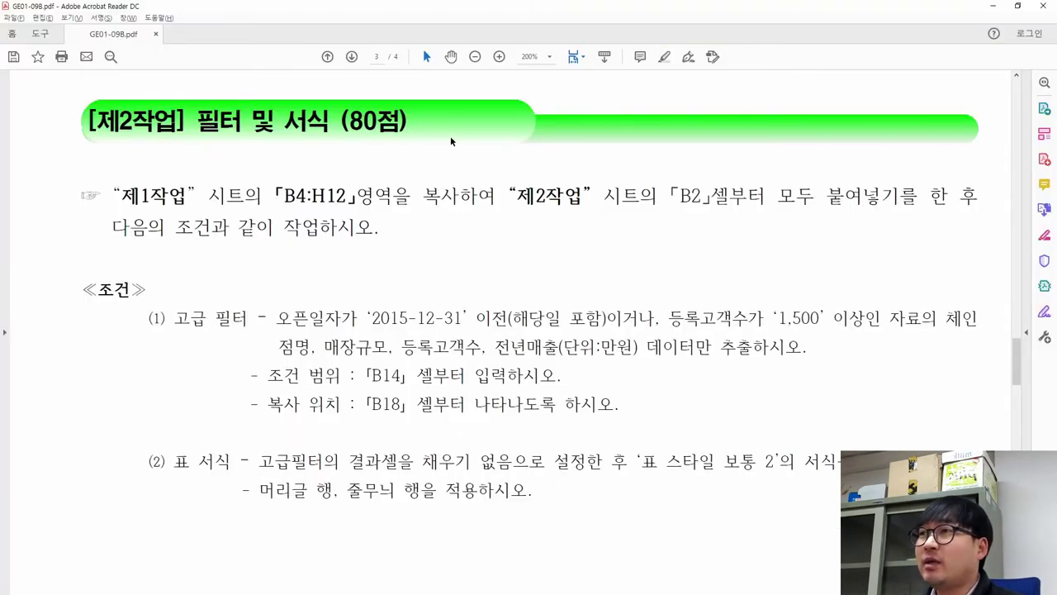
pyautogui.moveTo(340, 123); pyautogui.dragTo(429, 125)
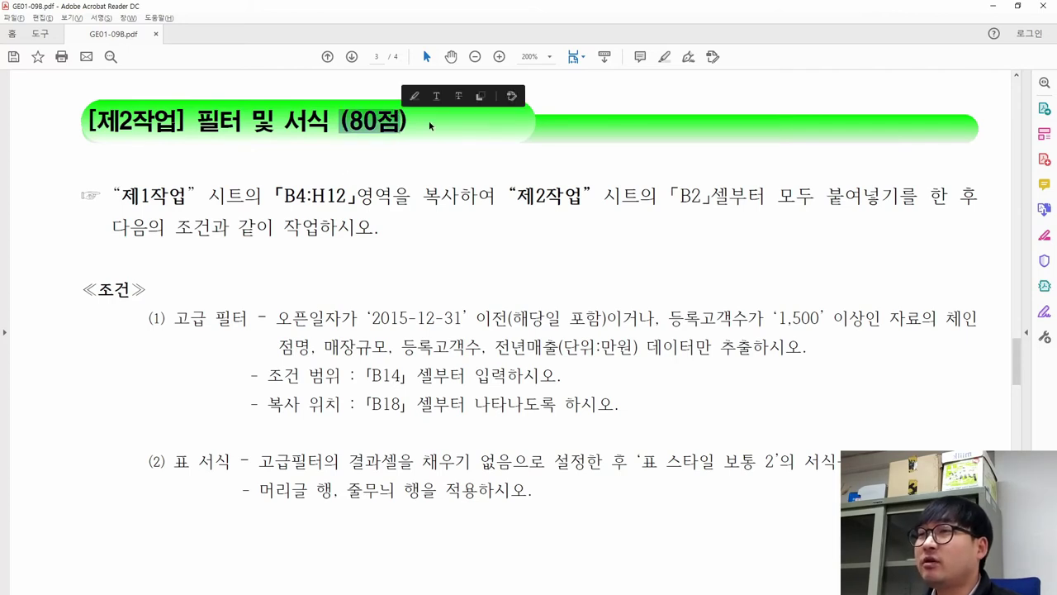
pyautogui.click(429, 126)
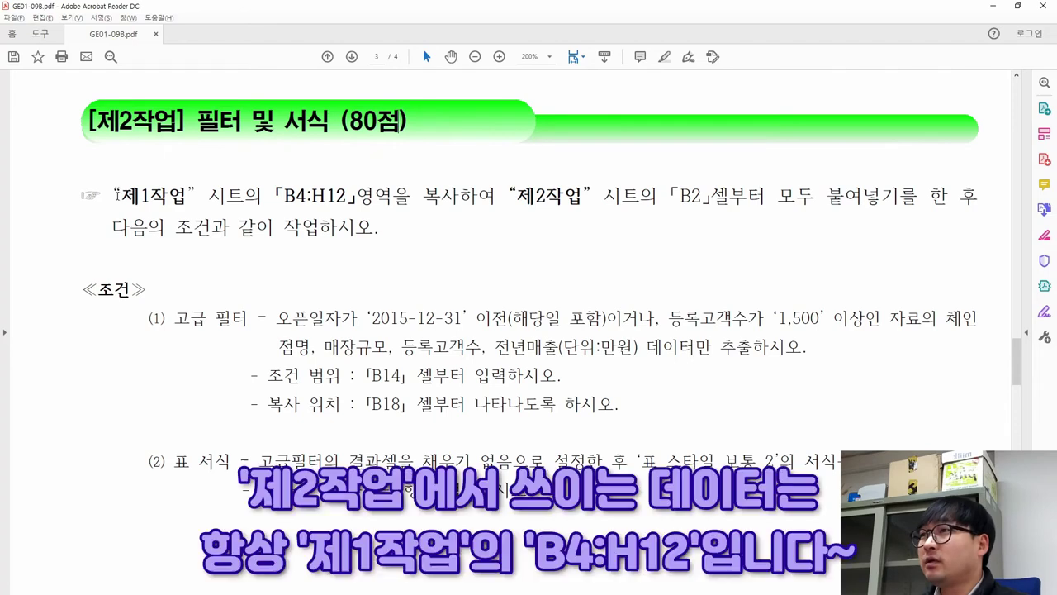
pyautogui.moveTo(113, 195); pyautogui.dragTo(357, 197)
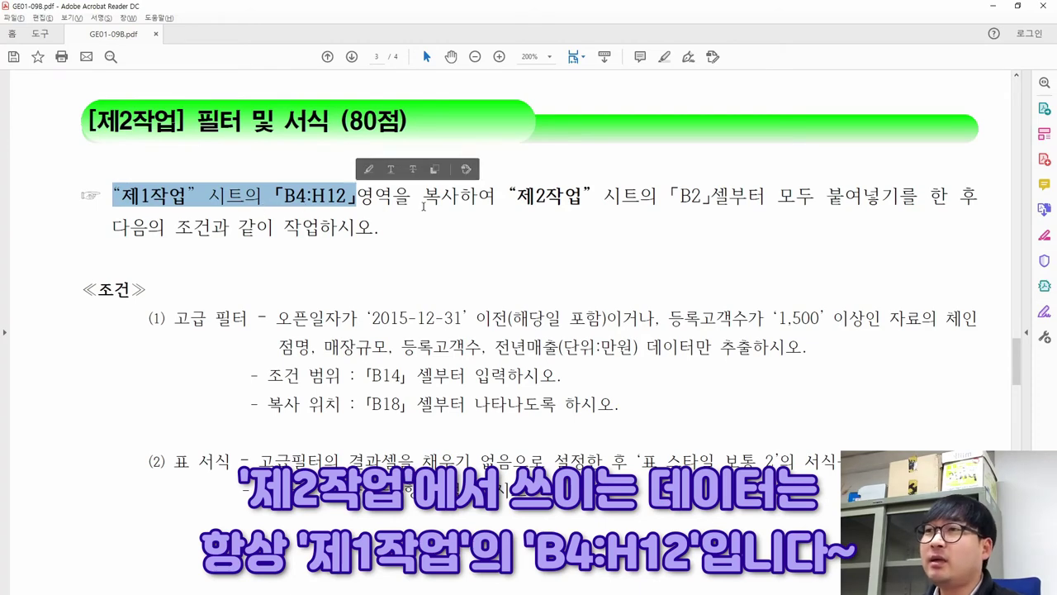
pyautogui.click(488, 202)
pyautogui.moveTo(535, 195); pyautogui.dragTo(568, 196)
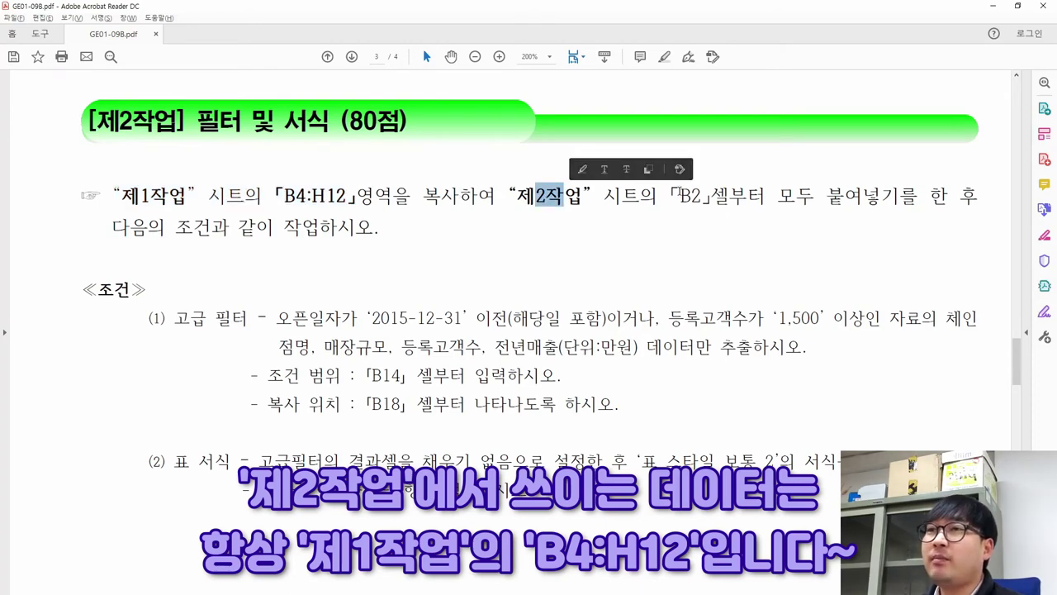
pyautogui.moveTo(679, 196); pyautogui.dragTo(702, 195)
# - Copy B4:H12 from the 제1작업 sheet and paste it with the default paste option at B2 of the 제2작업 sheet
pyautogui.hotkey('alt', 'Tab')
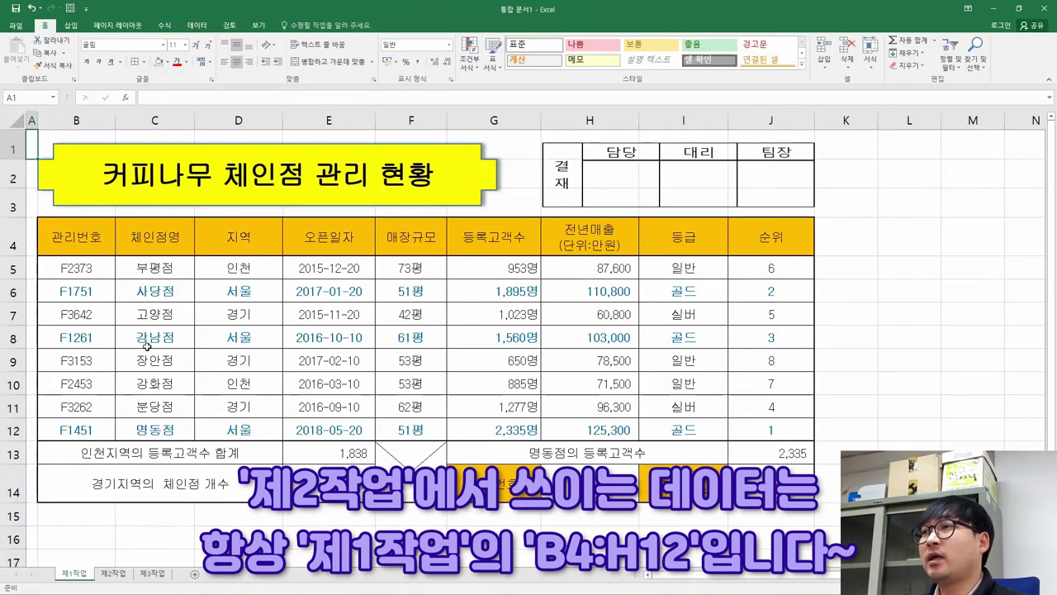
pyautogui.moveTo(80, 238); pyautogui.dragTo(585, 428)
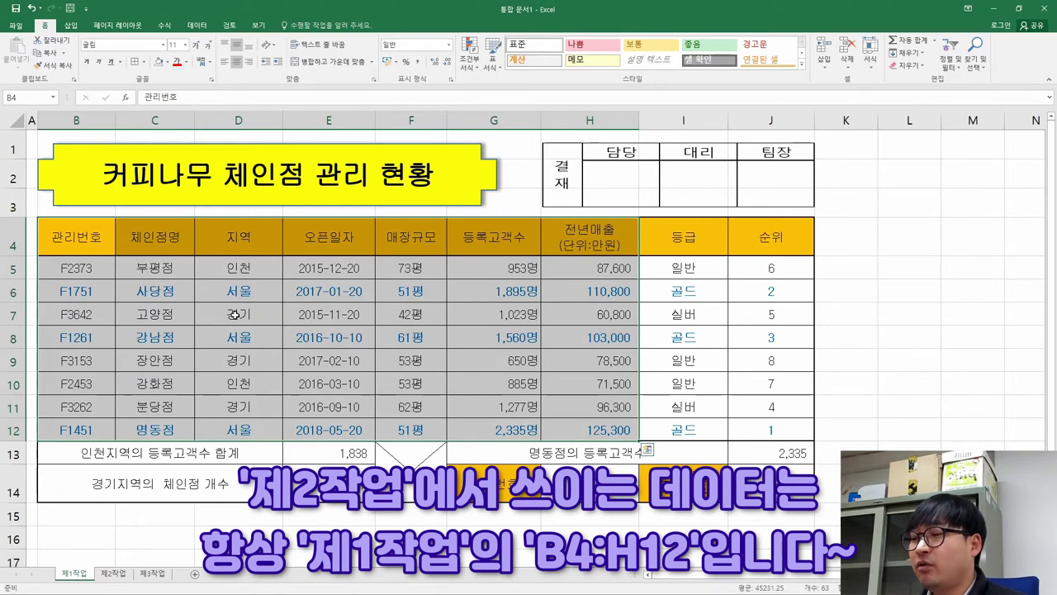
pyautogui.hotkey('ctrl', 'c')
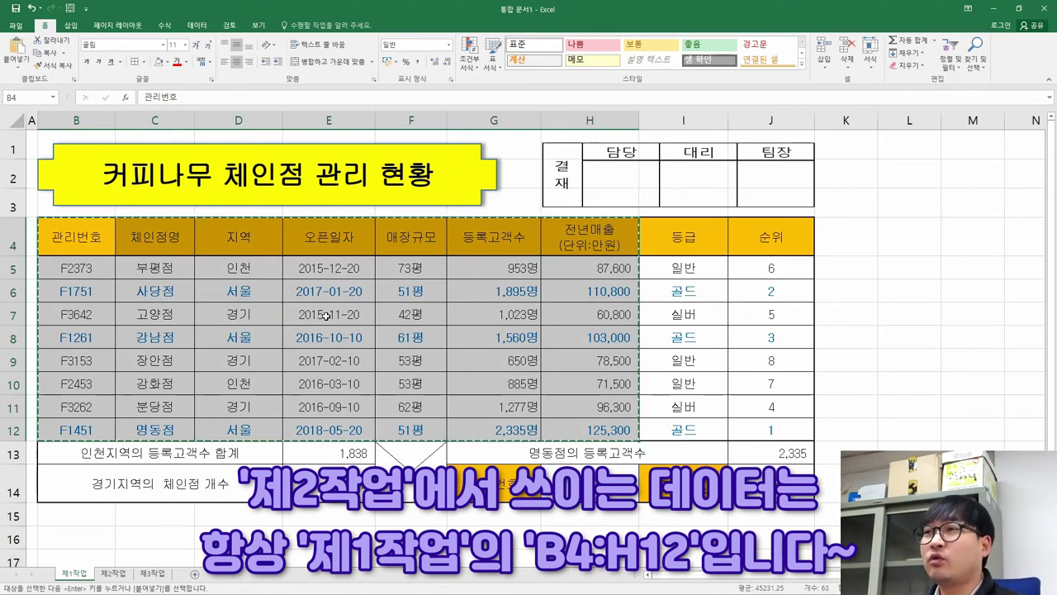
pyautogui.click(114, 574)
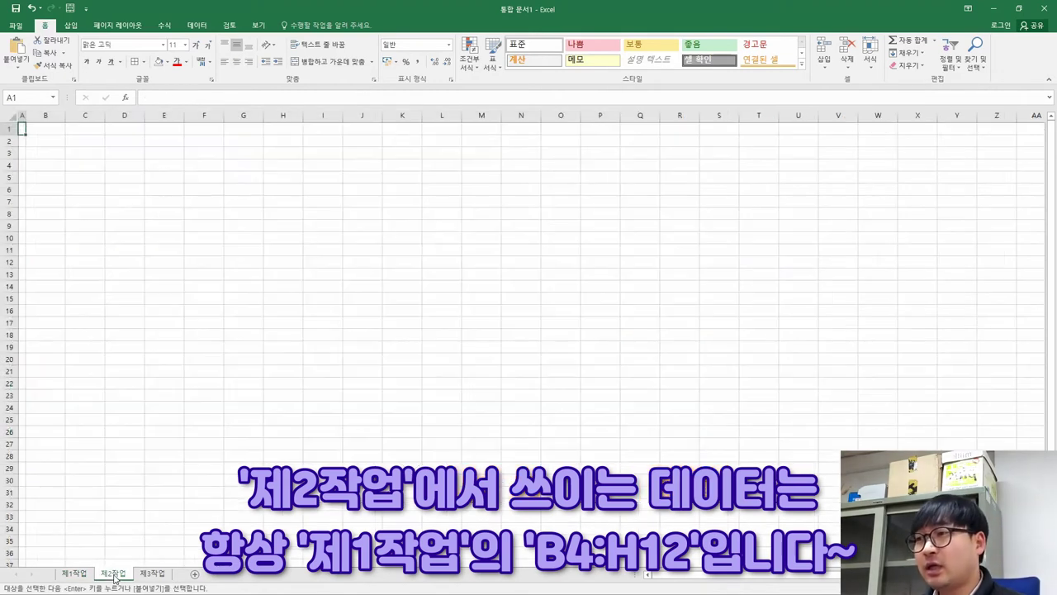
pyautogui.hotkey('alt', 'Tab')
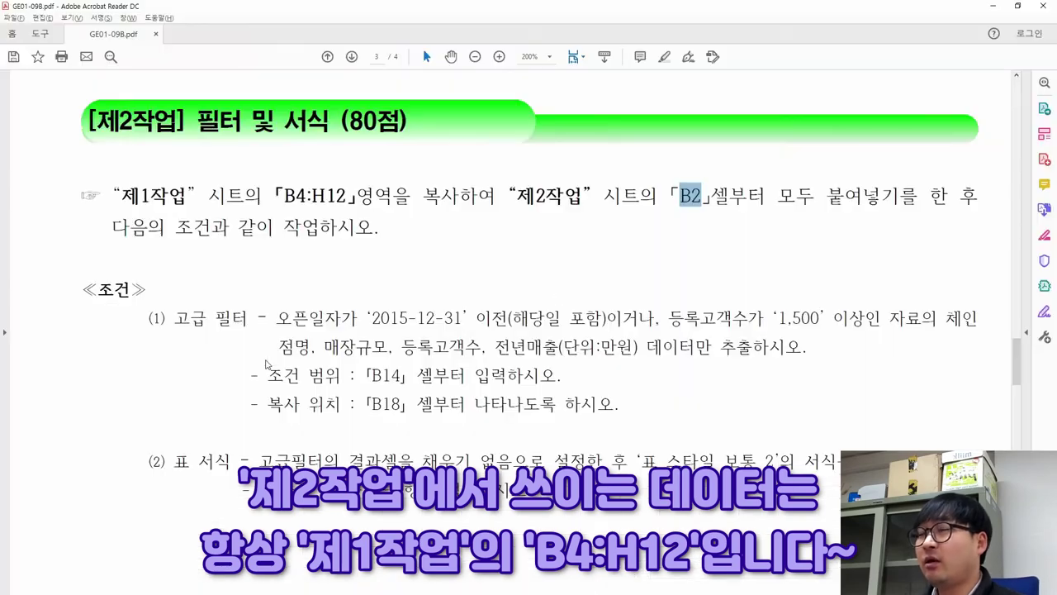
pyautogui.hotkey('alt', 'Tab')
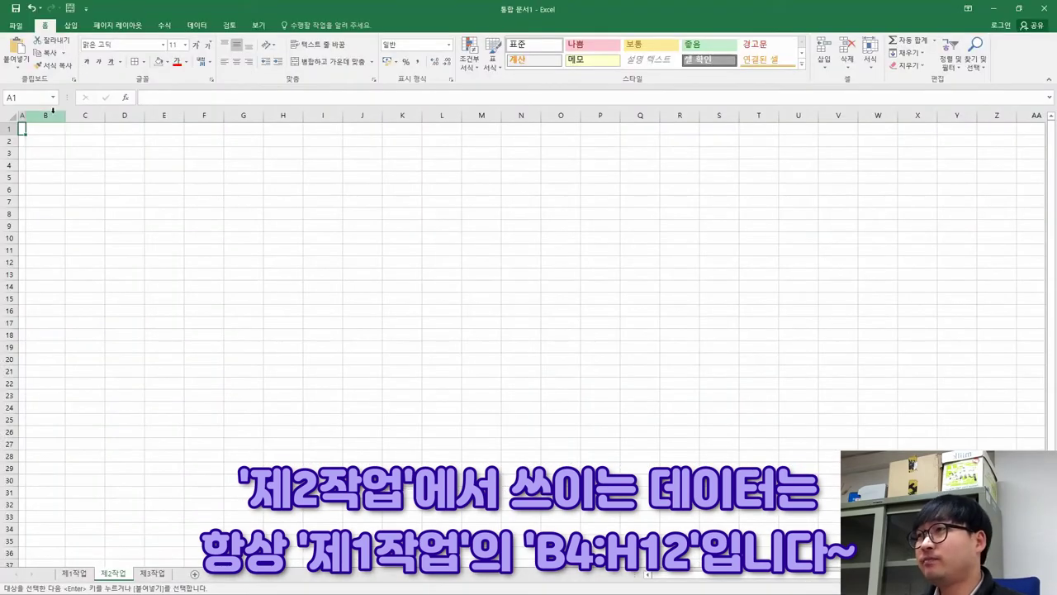
pyautogui.click(48, 141)
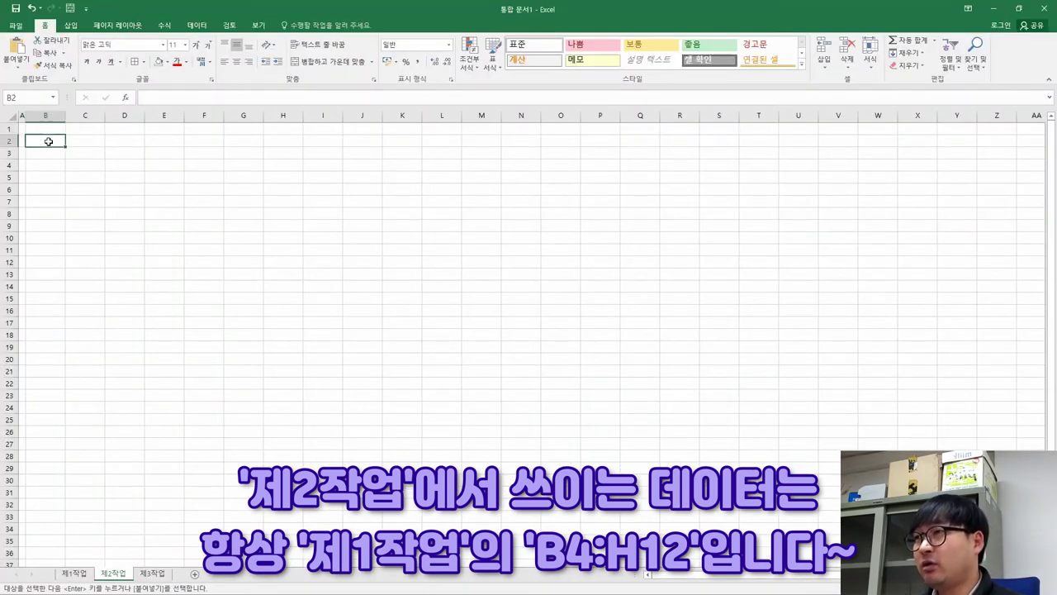
pyautogui.hotkey('alt', 'Tab')
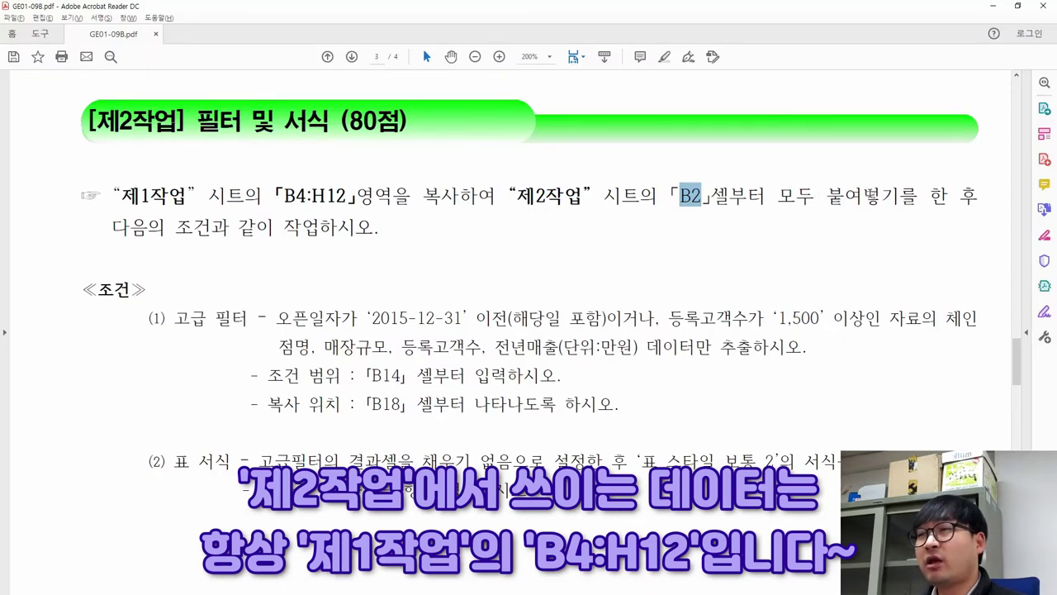
pyautogui.hotkey('alt', 'Tab')
pyautogui.rightClick(41, 144)
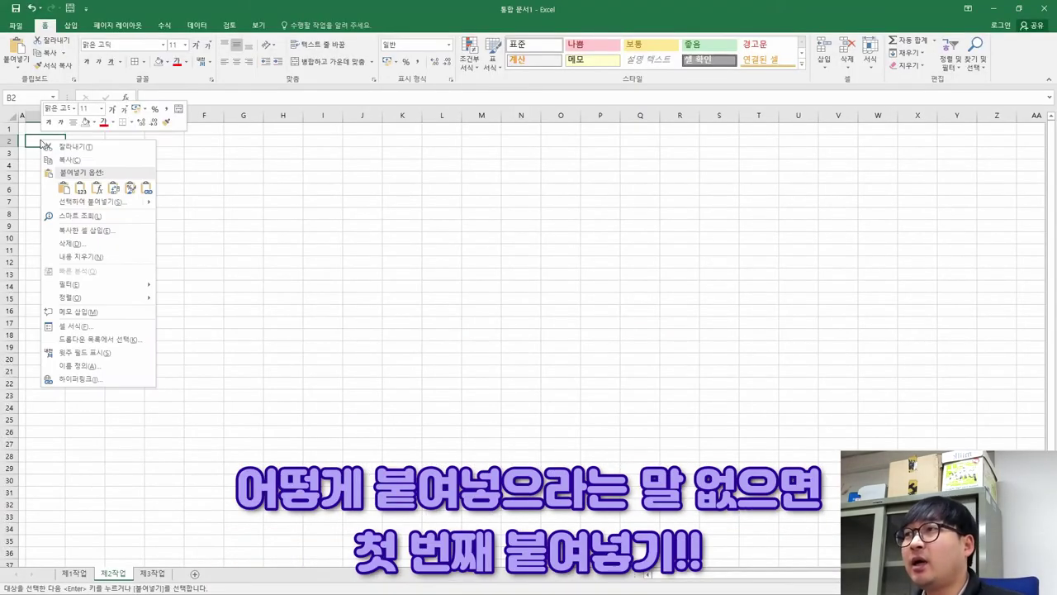
pyautogui.click(65, 189)
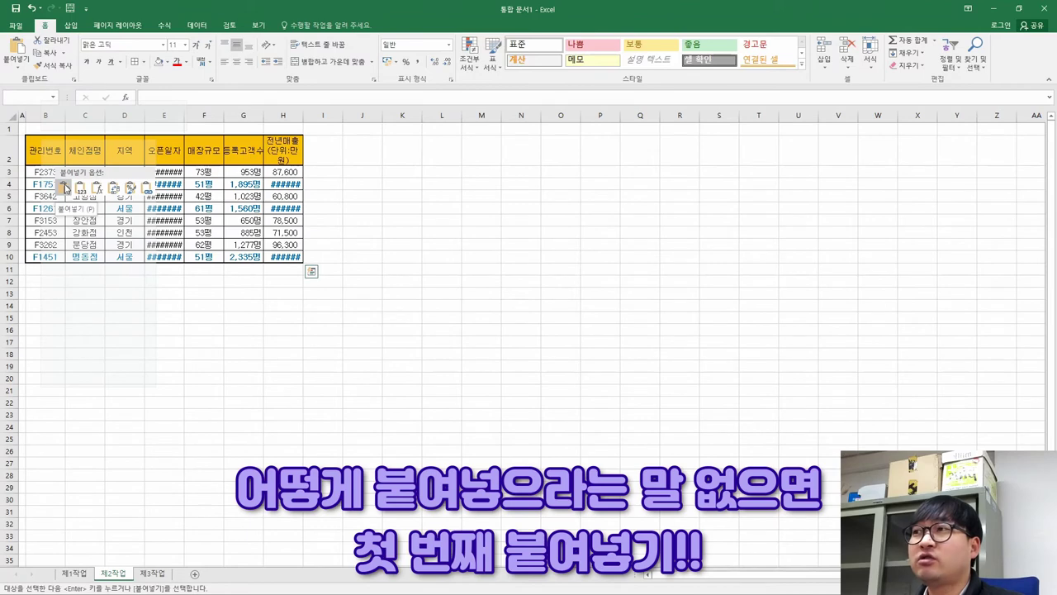
# - Widen the 오픈일자 column and auto-fit all columns of the 제2작업 sheet to their contents
pyautogui.click(171, 198)
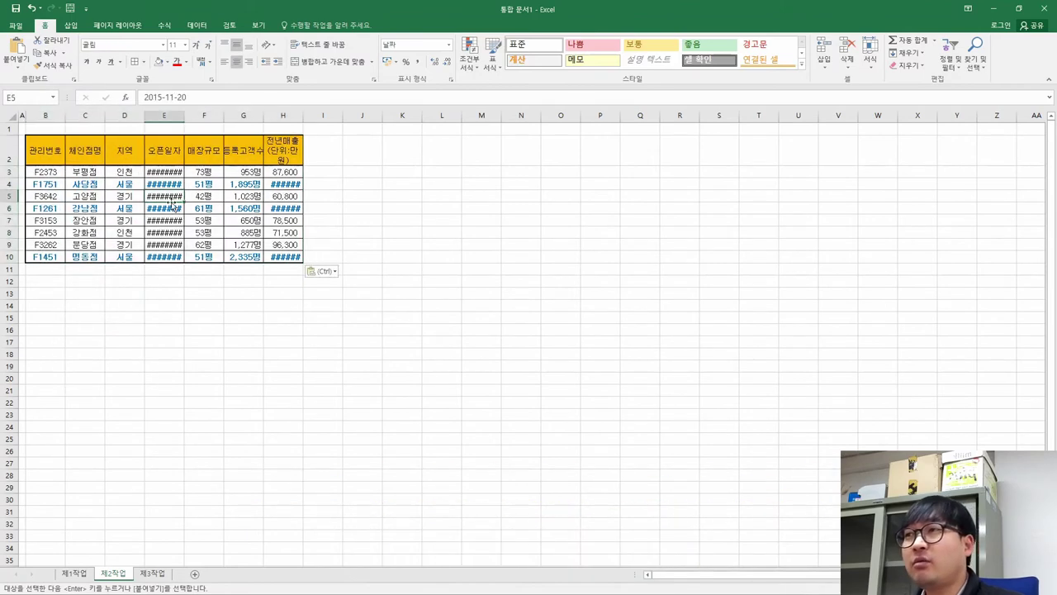
pyautogui.keyDown('ctrl'); pyautogui.scroll(5, 171, 203); pyautogui.keyUp('ctrl')
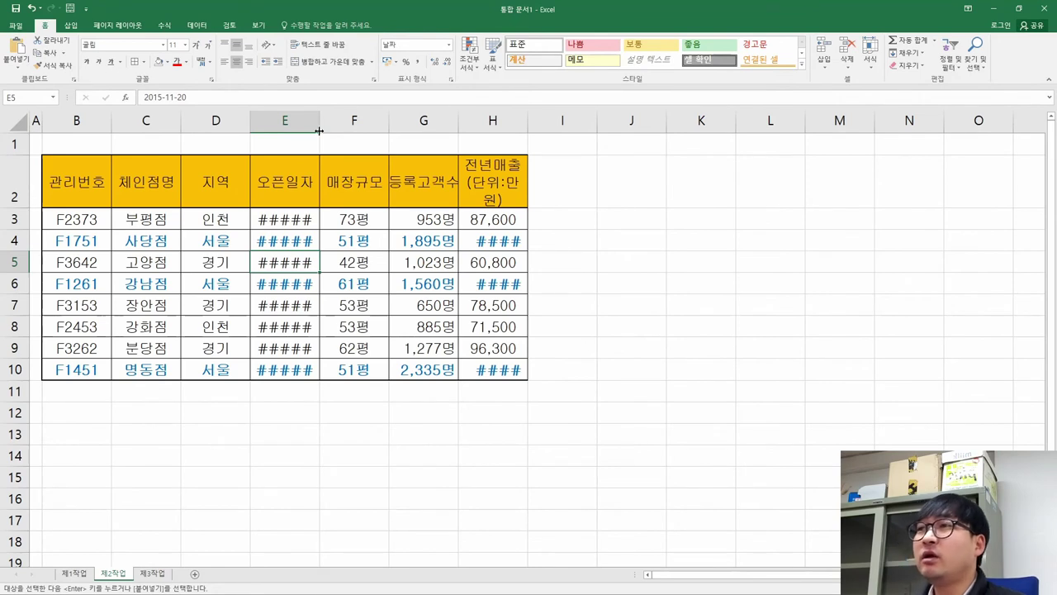
pyautogui.moveTo(290, 122); pyautogui.dragTo(408, 120)
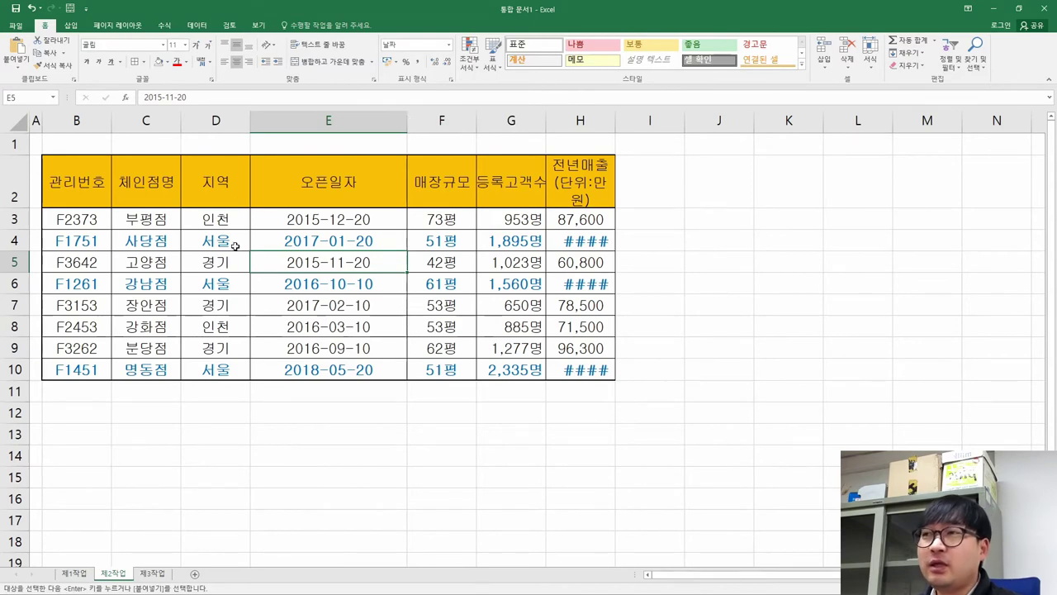
pyautogui.click(18, 122)
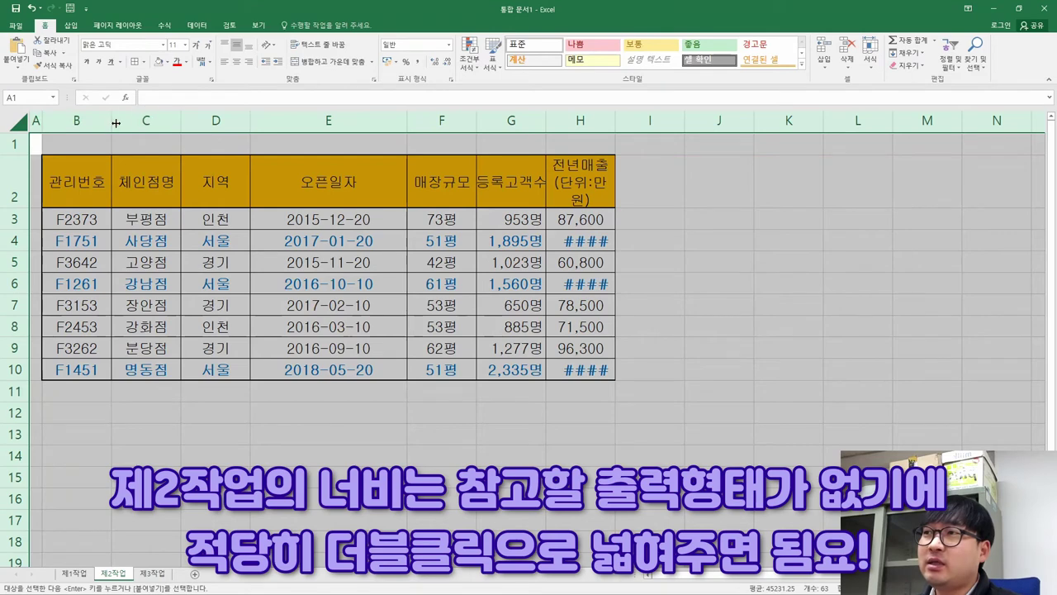
pyautogui.doubleClick(182, 124)
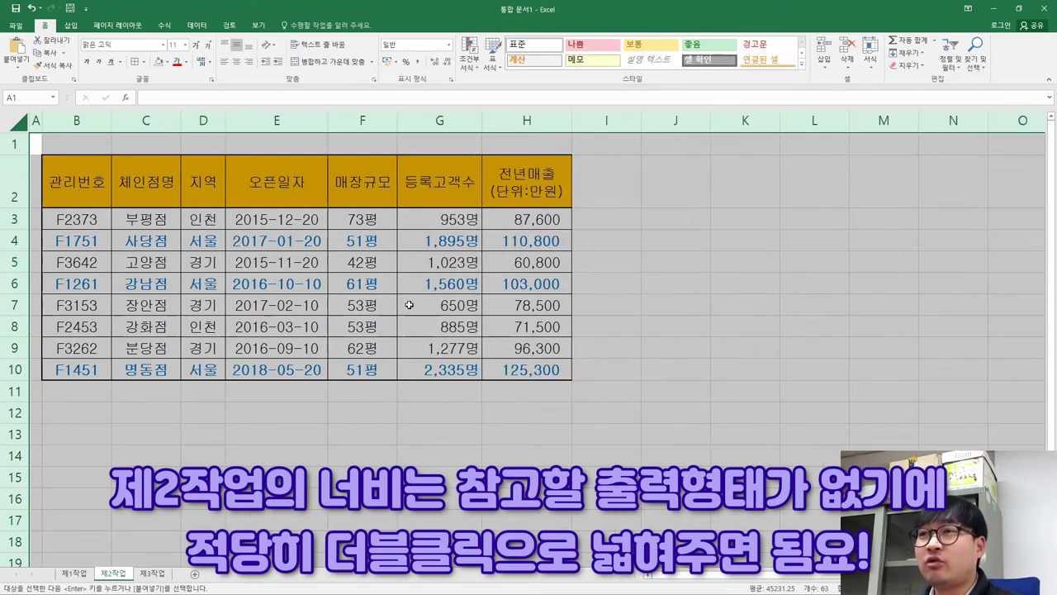
pyautogui.click(315, 276)
# - Examine condition (1) 고급 필터 in the exam PDF for its criteria, the fields to extract and the criteria range's start cell
pyautogui.hotkey('alt', 'Tab')
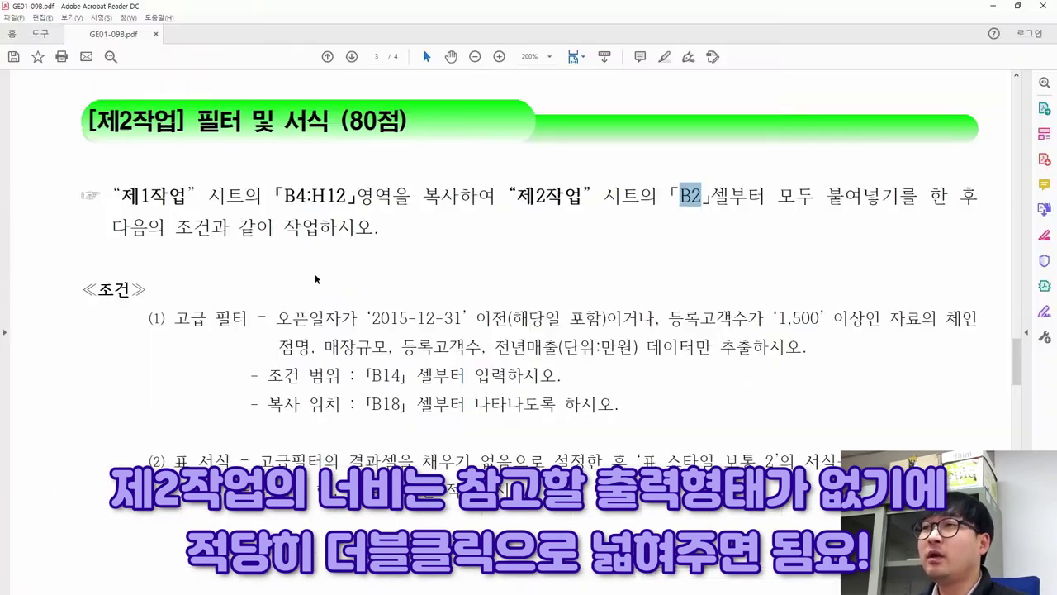
pyautogui.scroll(-4, 364, 310)
pyautogui.scroll(5, 368, 312)
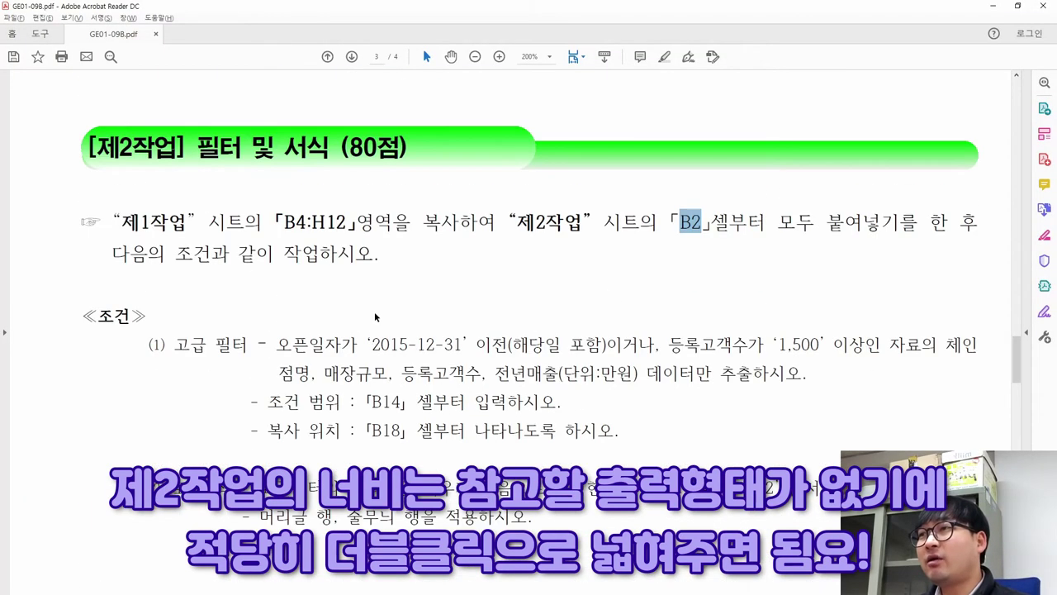
pyautogui.hotkey('alt', 'Tab')
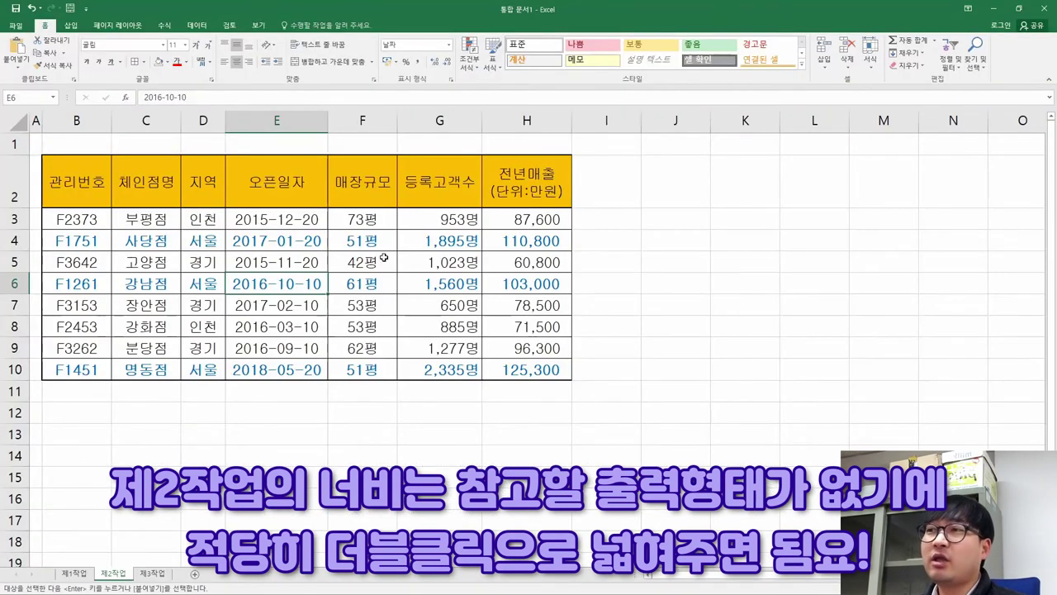
pyautogui.hotkey('alt', 'Tab')
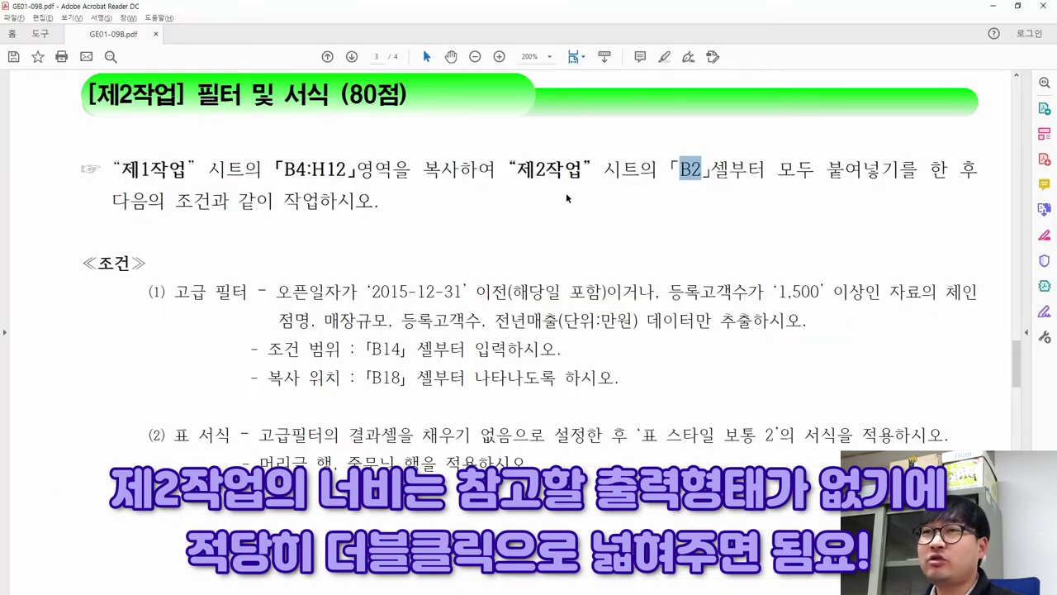
pyautogui.moveTo(174, 291); pyautogui.dragTo(248, 290)
pyautogui.scroll(-2, 330, 291)
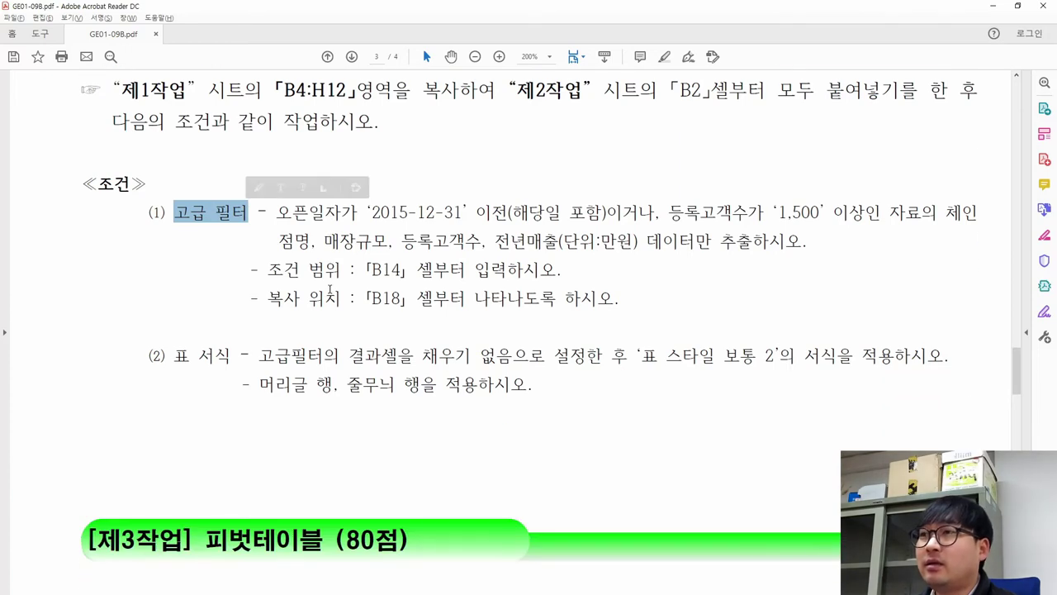
pyautogui.moveTo(275, 213); pyautogui.dragTo(882, 215)
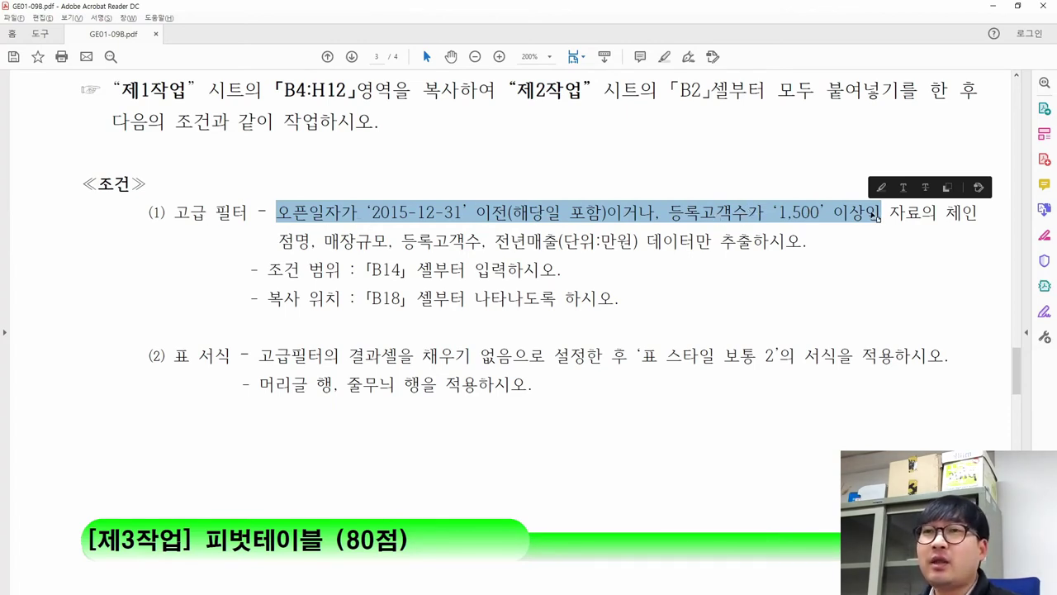
pyautogui.moveTo(947, 213); pyautogui.dragTo(802, 242)
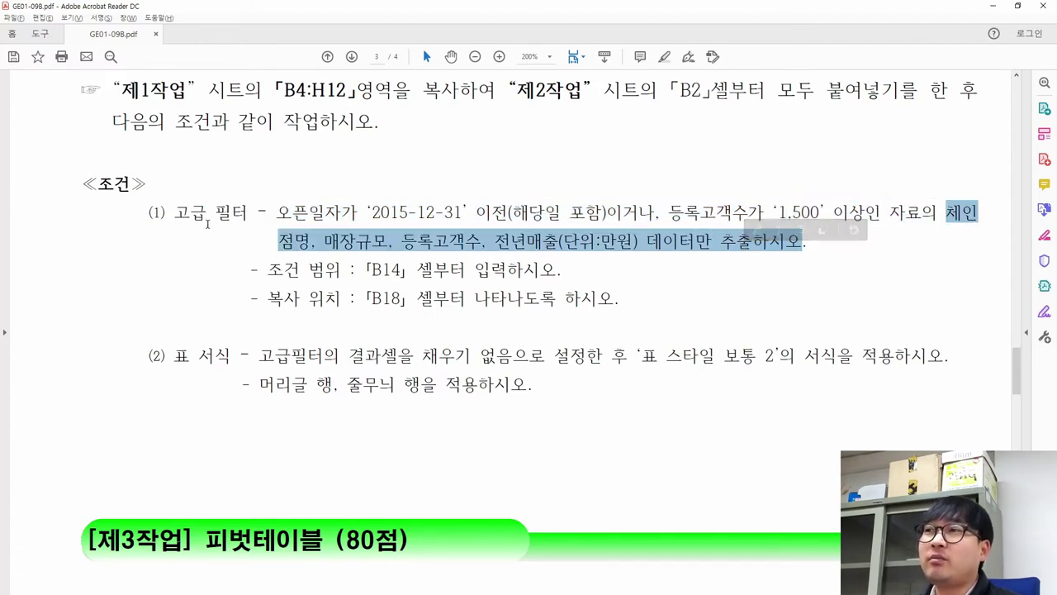
pyautogui.moveTo(217, 213); pyautogui.dragTo(249, 213)
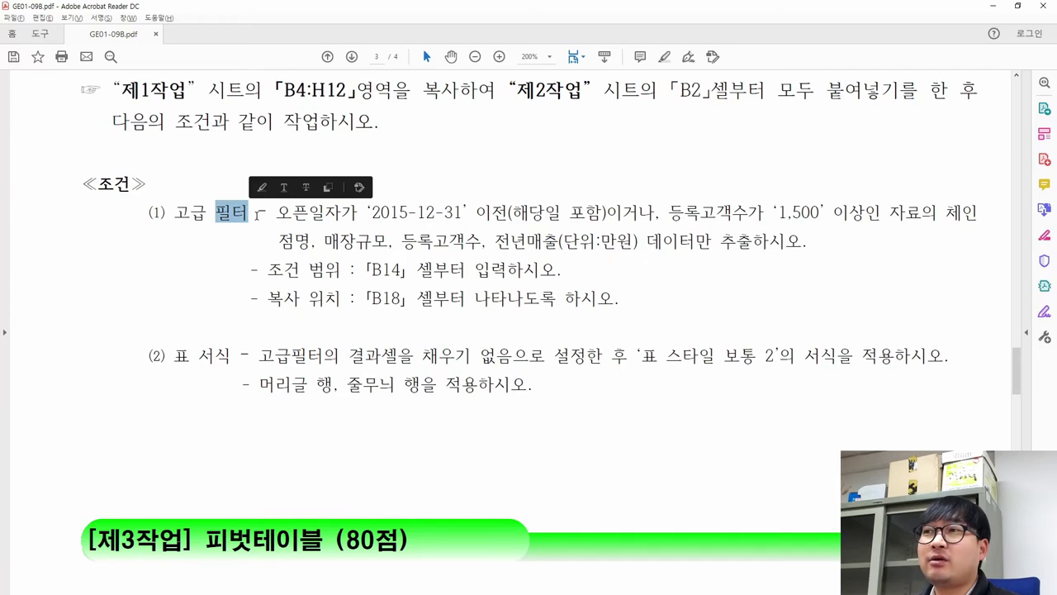
pyautogui.click(356, 241)
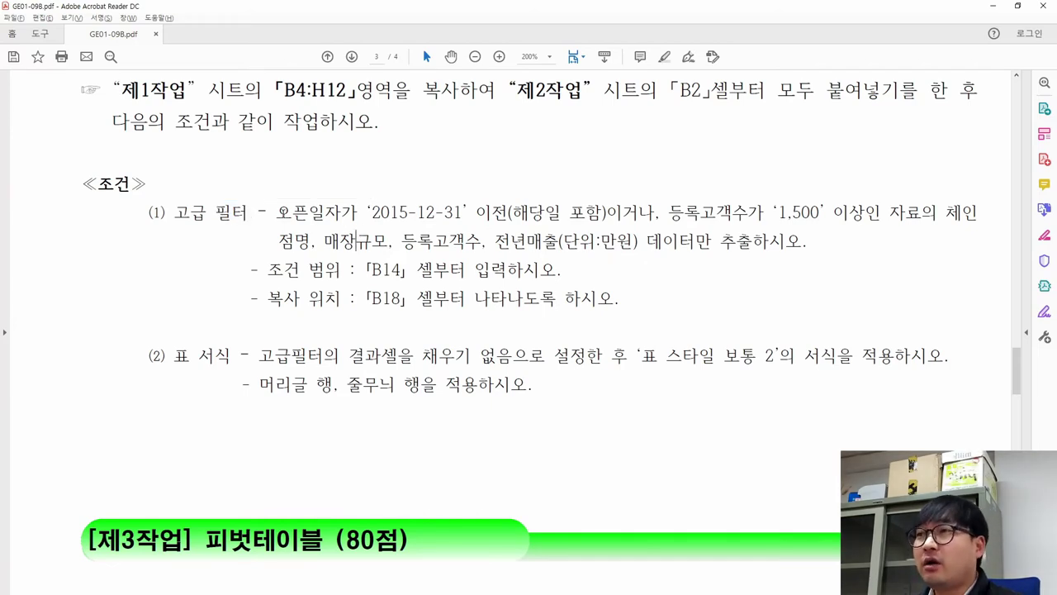
pyautogui.moveTo(281, 277); pyautogui.dragTo(559, 274)
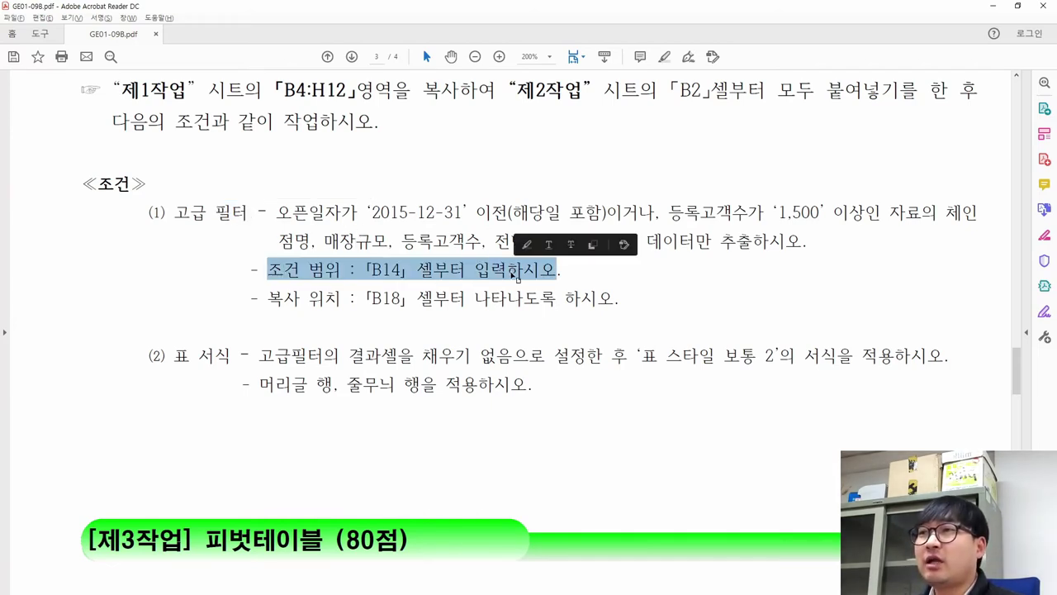
# - Check the 오픈일자 condition in the exam PDF and select B14 on 제2작업 as the start of the criteria range
pyautogui.hotkey('alt', 'Tab')
pyautogui.click(76, 456)
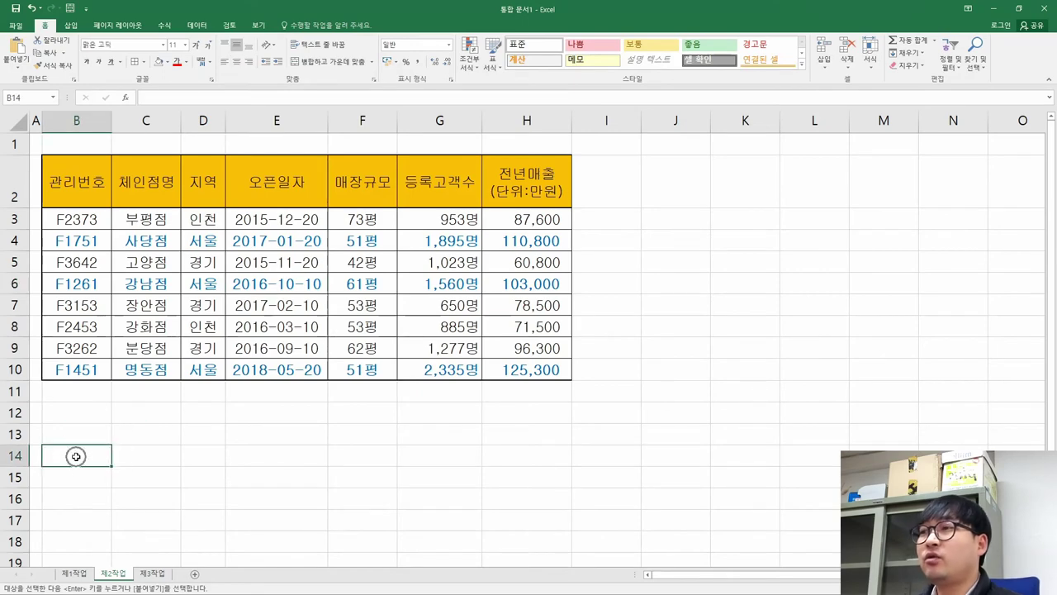
pyautogui.hotkey('alt', 'Tab')
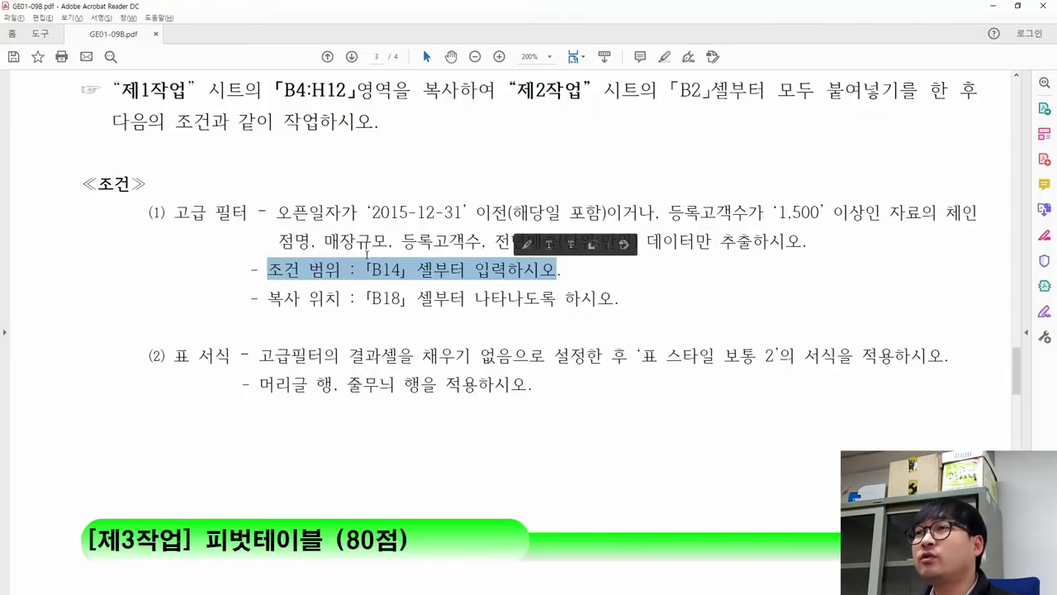
pyautogui.moveTo(278, 212); pyautogui.dragTo(508, 212)
pyautogui.hotkey('alt', 'Tab')
pyautogui.click(78, 456)
pyautogui.write('dhvmsdl')
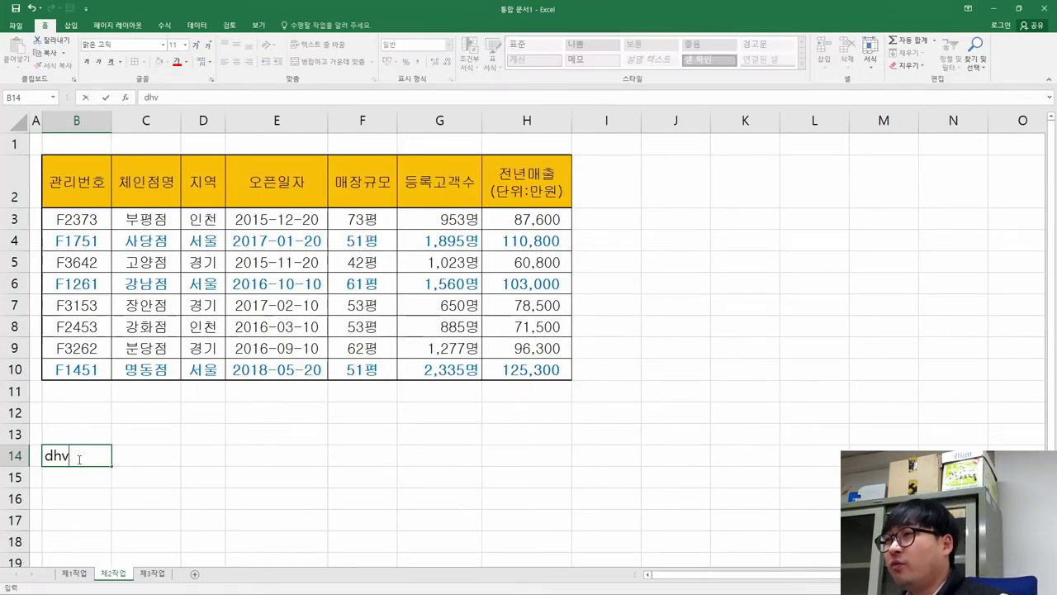
pyautogui.press('BackSpace')
pyautogui.press('BackSpace')
pyautogui.press('BackSpace')
pyautogui.press('BackSpace')
pyautogui.press('BackSpace')
pyautogui.press('BackSpace')
pyautogui.press('BackSpace')
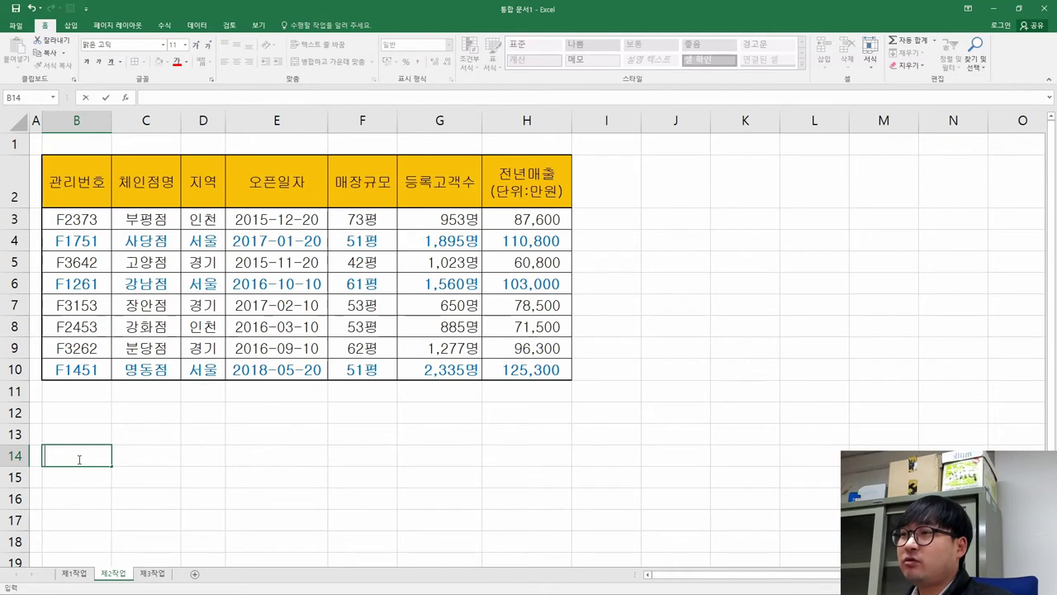
pyautogui.write('오픈일자')
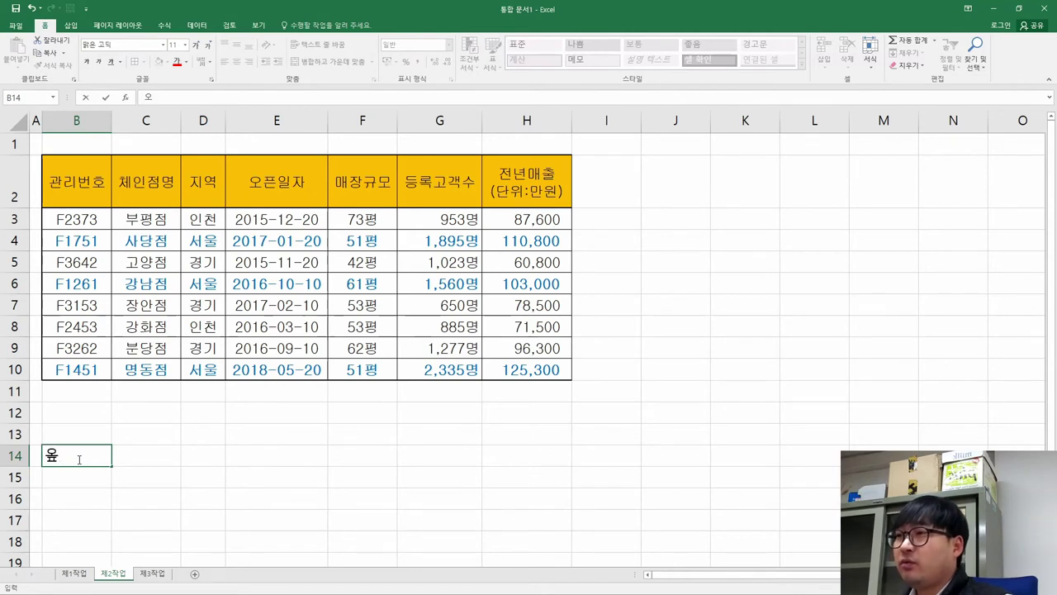
pyautogui.press('Return')
pyautogui.click(77, 459)
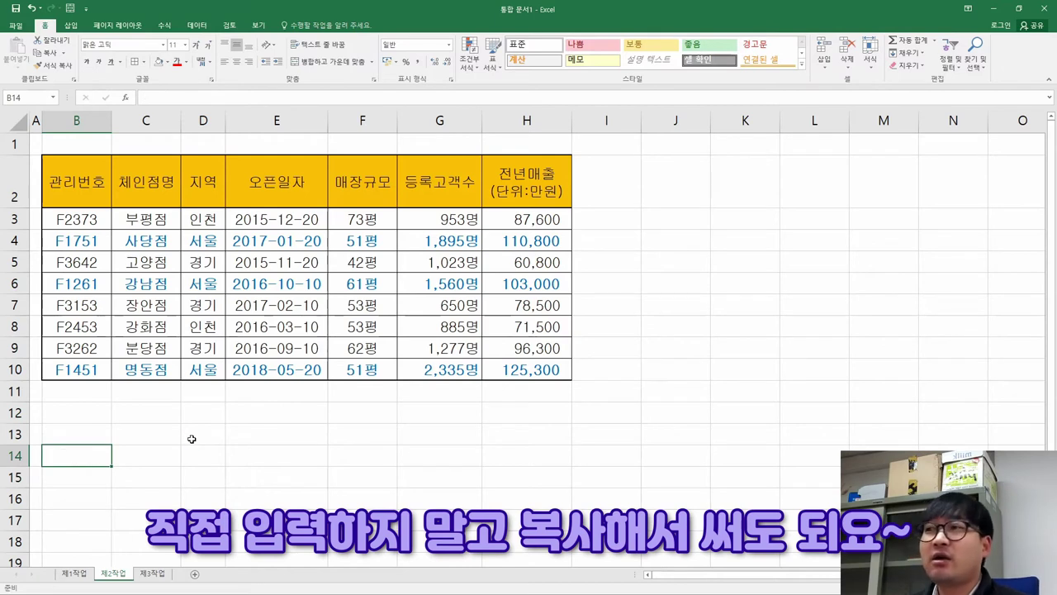
# - Copy the 오픈일자 header from E2 to B14 as the first heading of the criteria range
pyautogui.click(277, 195)
pyautogui.hotkey('ctrl', 'c')
pyautogui.click(70, 456)
pyautogui.hotkey('ctrl', 'v')
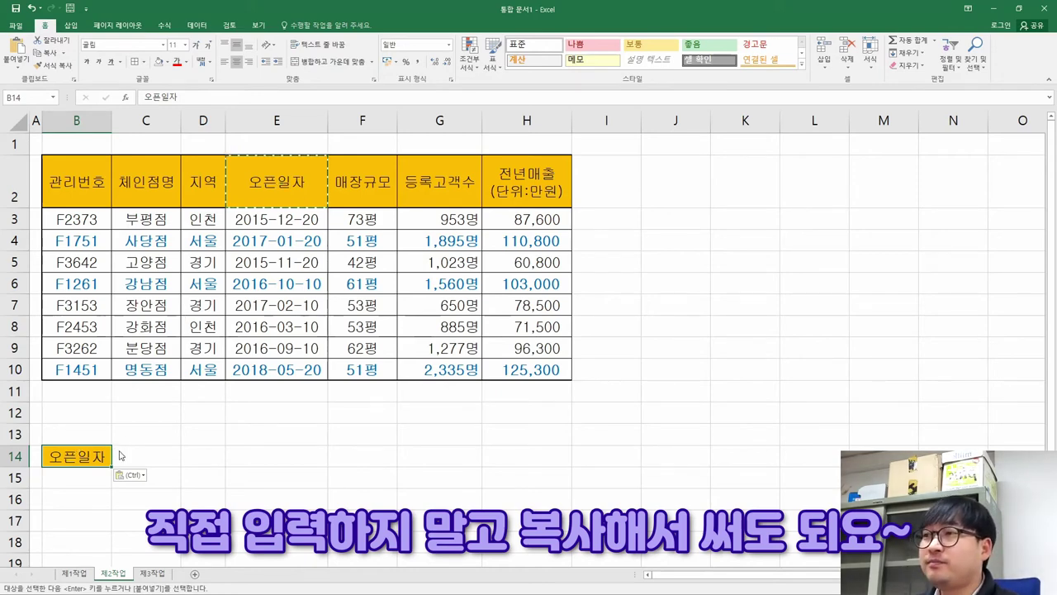
# - Check the 오픈일자 condition in the exam PDF, enter <=2015-12-31 in B15 and widen column B to fit it
pyautogui.hotkey('alt', 'Tab')
pyautogui.click(376, 215)
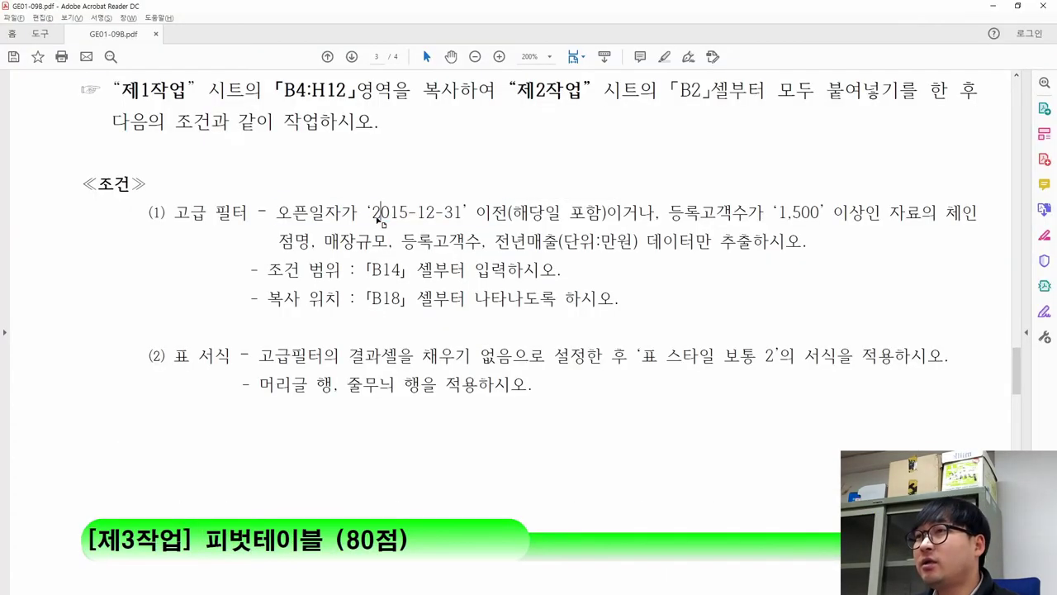
pyautogui.moveTo(476, 213); pyautogui.dragTo(508, 214)
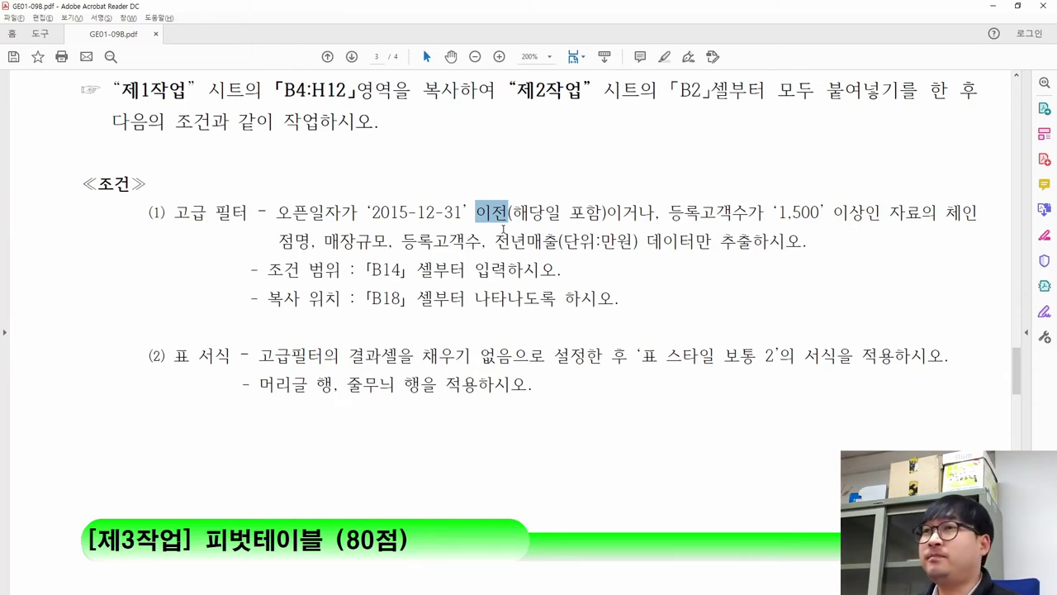
pyautogui.moveTo(487, 221); pyautogui.dragTo(607, 217)
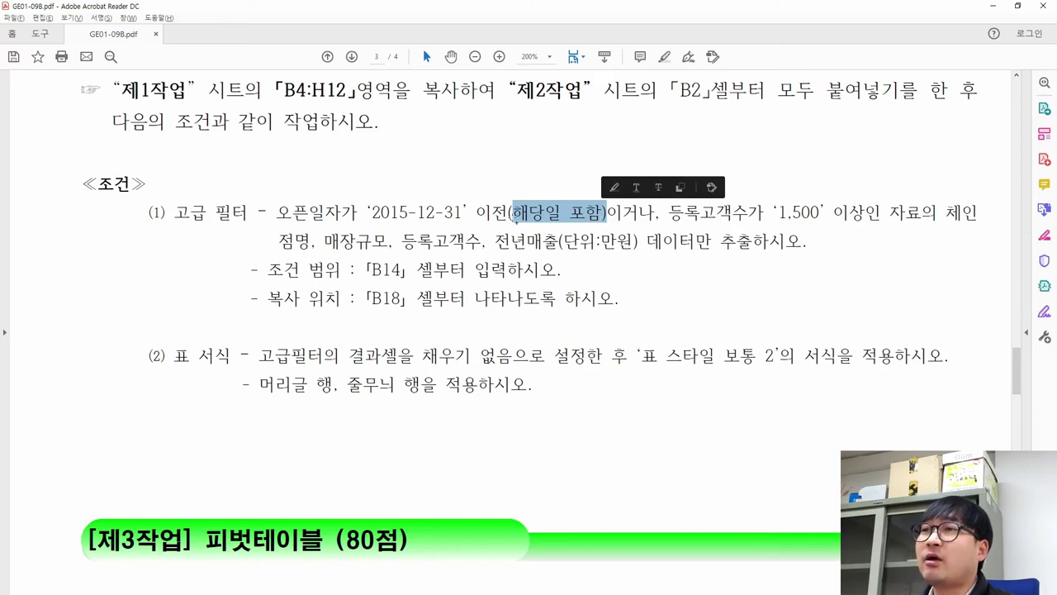
pyautogui.moveTo(517, 216); pyautogui.dragTo(489, 215)
pyautogui.hotkey('alt', 'Tab')
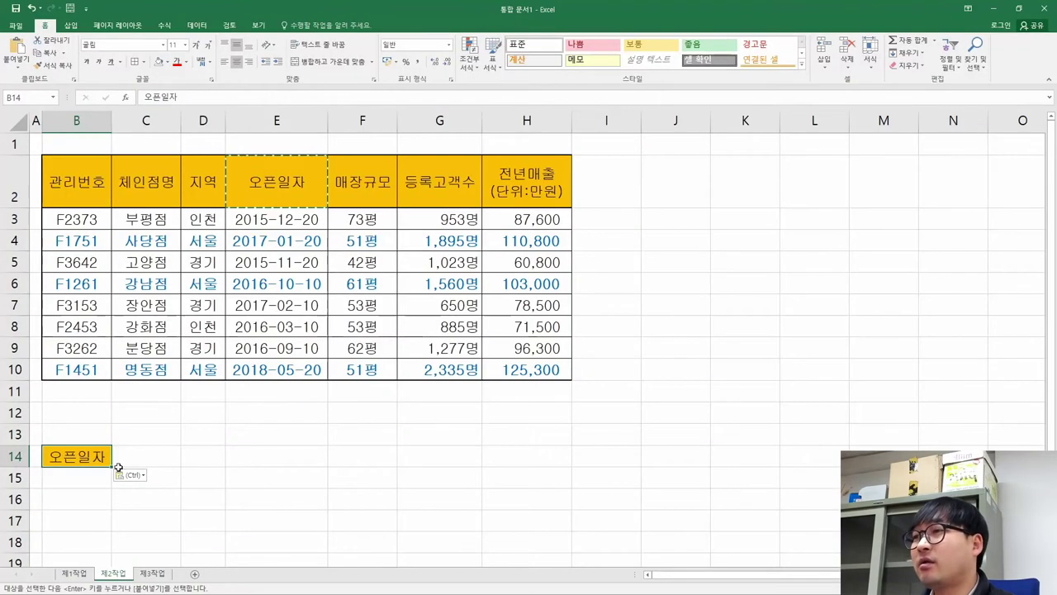
pyautogui.press('Down')
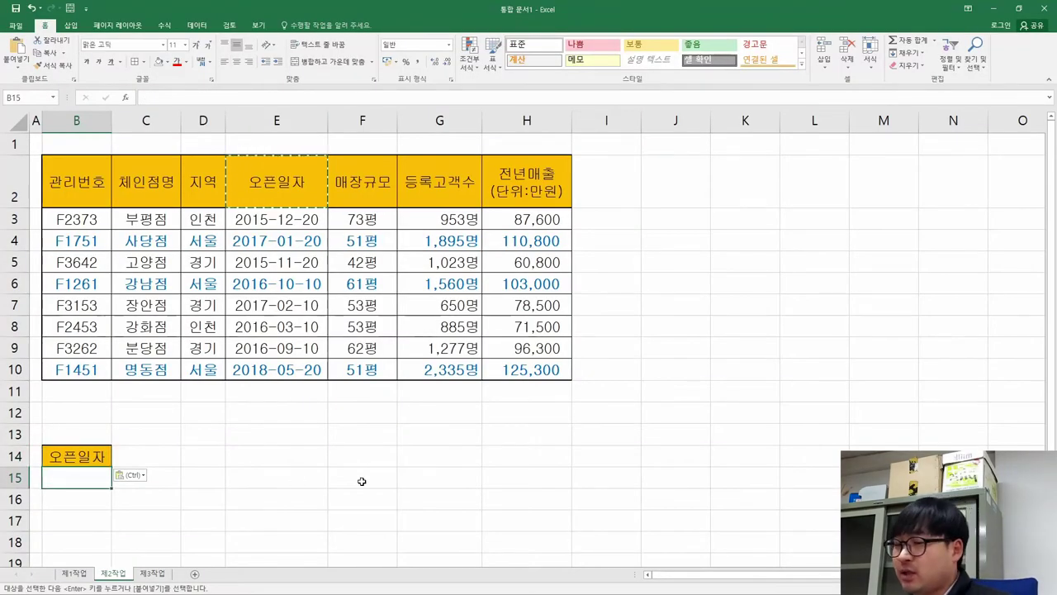
pyautogui.write('<=')
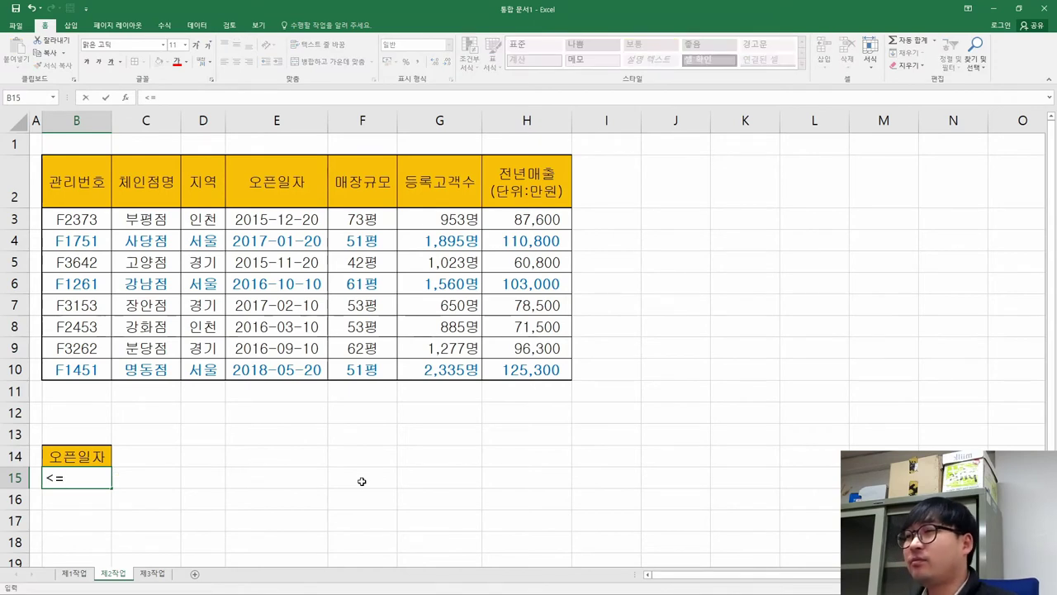
pyautogui.write('2015-')
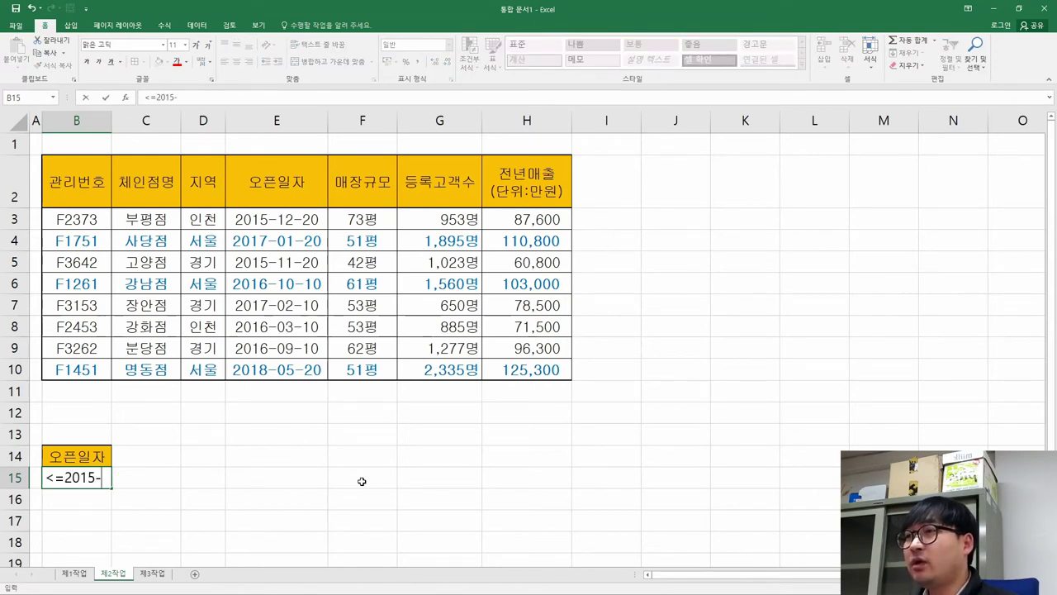
pyautogui.write('12-31')
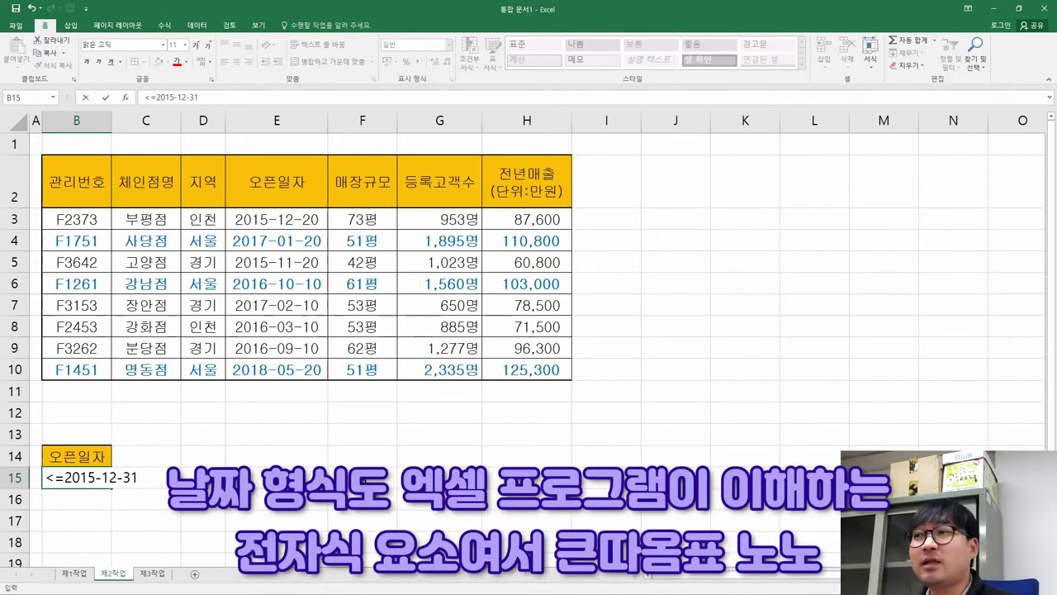
pyautogui.press('Return')
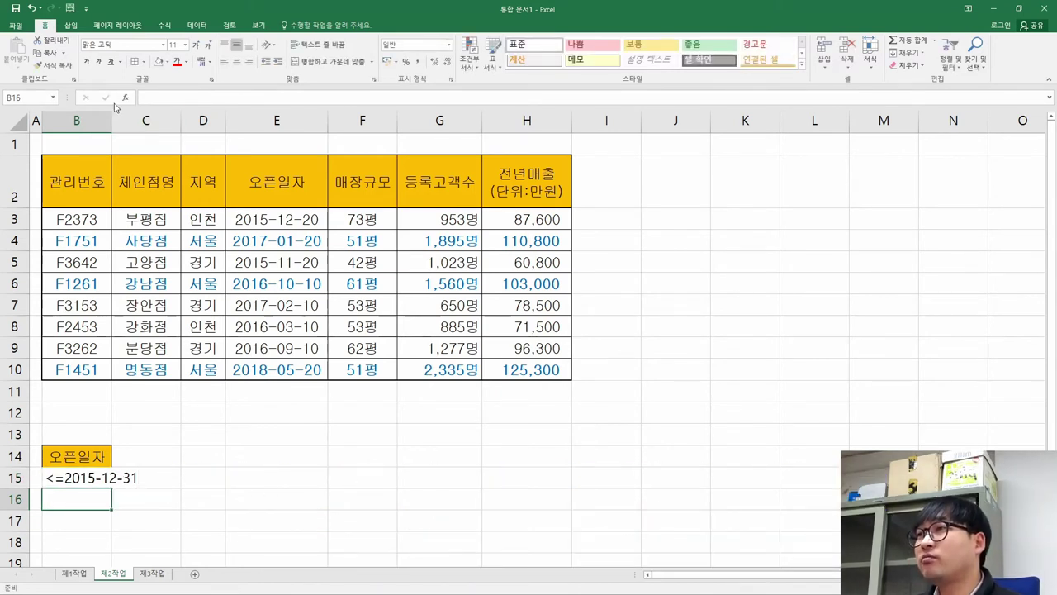
pyautogui.moveTo(114, 120); pyautogui.dragTo(151, 119)
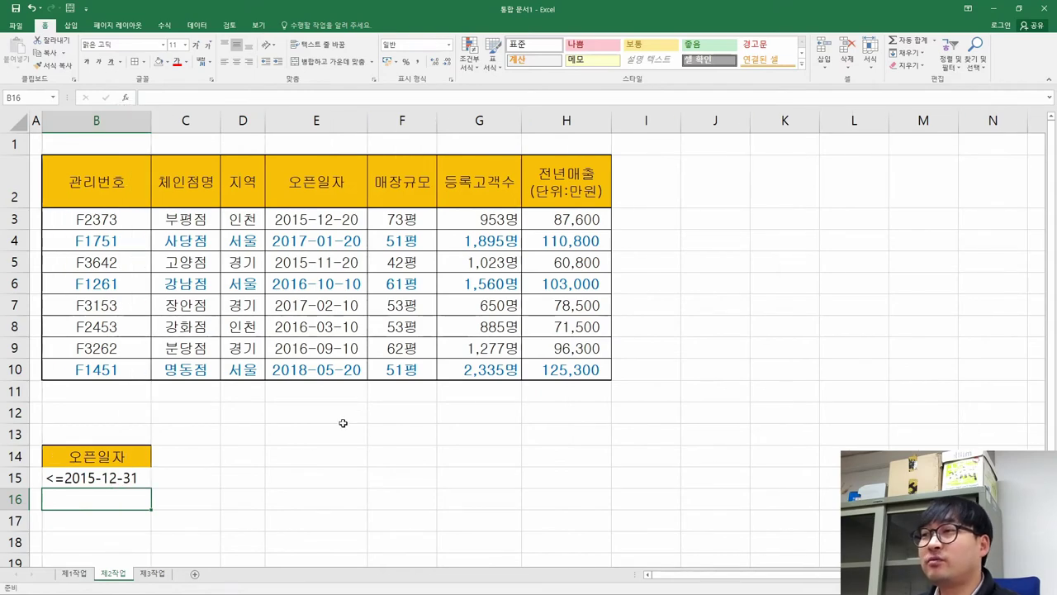
# - Check the second filter condition in the exam PDF and copy the 등록고객수 header from G2 to C14
pyautogui.hotkey('alt', 'Tab')
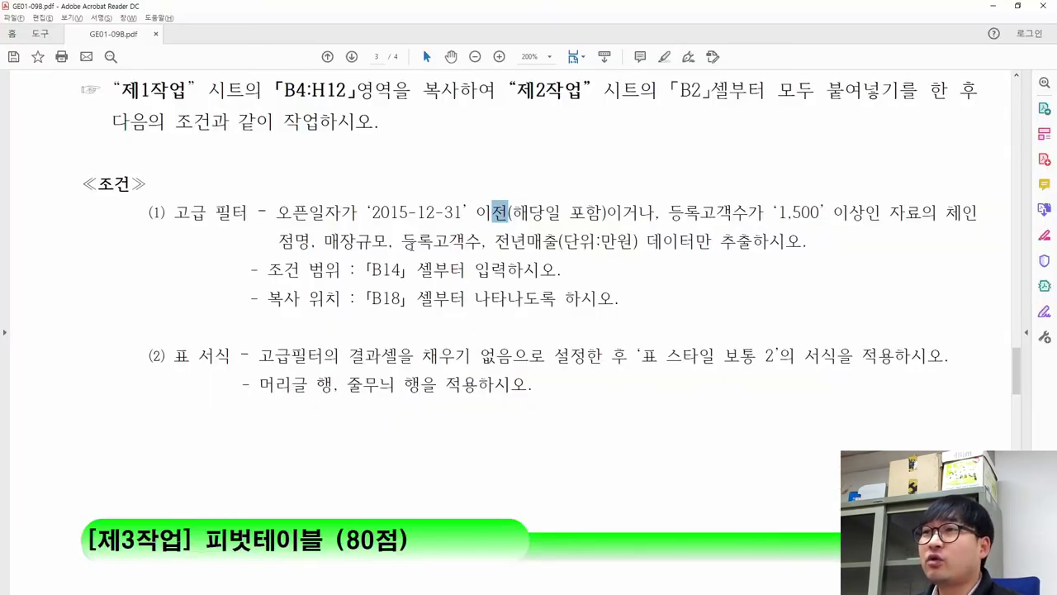
pyautogui.moveTo(608, 213); pyautogui.dragTo(655, 214)
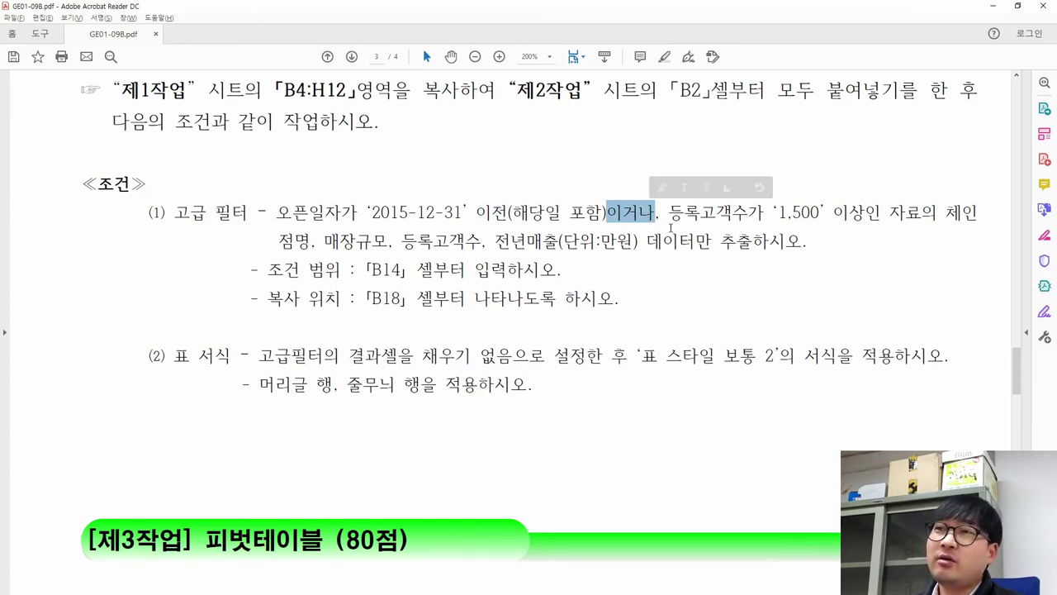
pyautogui.moveTo(669, 213); pyautogui.dragTo(882, 213)
pyautogui.hotkey('alt', 'Tab')
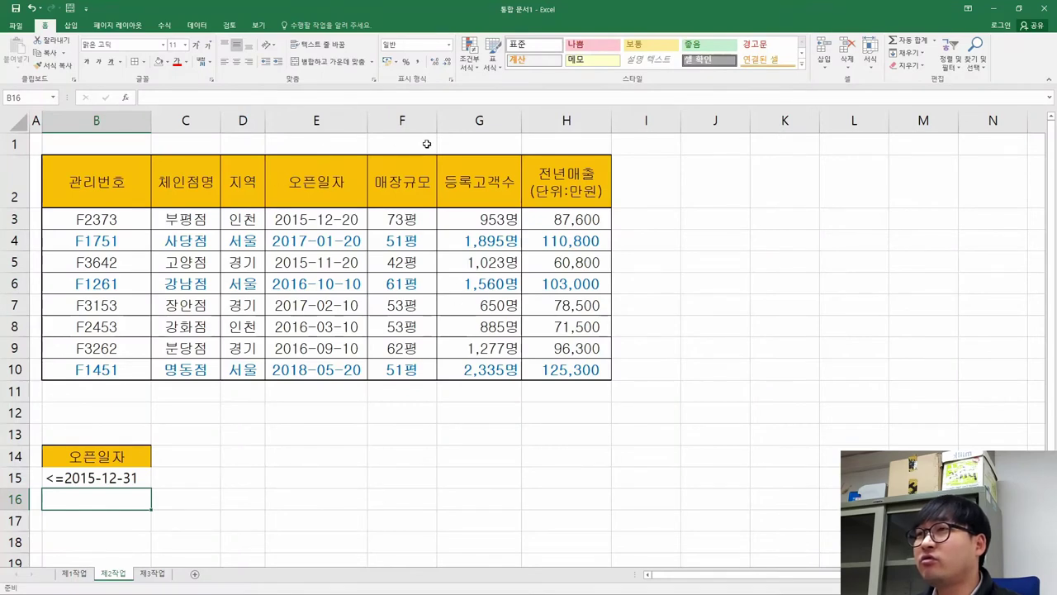
pyautogui.click(459, 193)
pyautogui.hotkey('ctrl', 'c')
pyautogui.click(177, 456)
pyautogui.hotkey('ctrl', 'v')
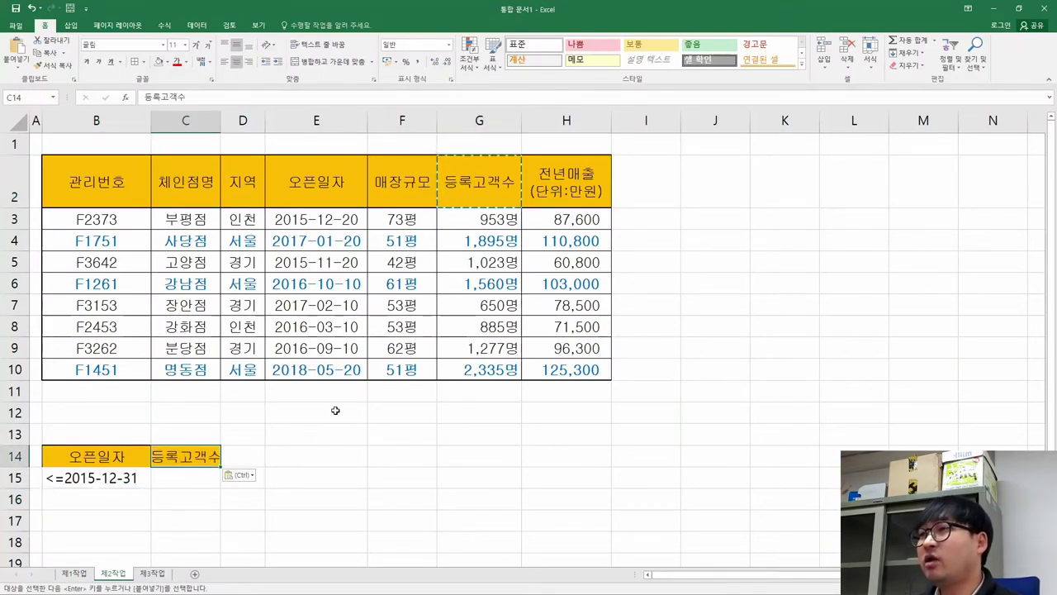
# - Enter the criterion >=1500 in C15 under 등록고객수 and auto-fit column C
pyautogui.hotkey('alt', 'Tab')
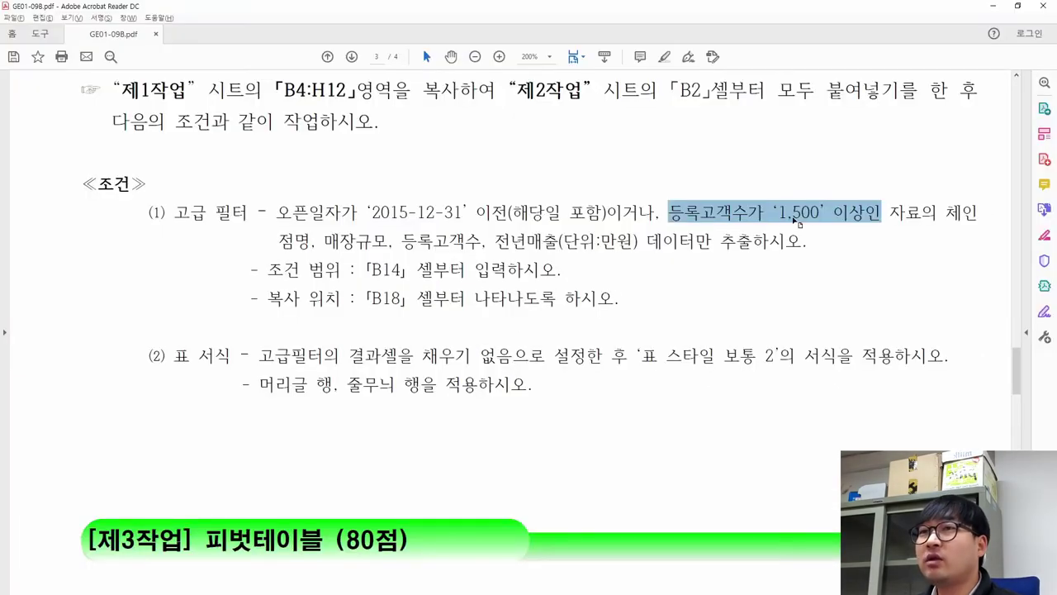
pyautogui.hotkey('alt', 'Tab')
pyautogui.press('Down')
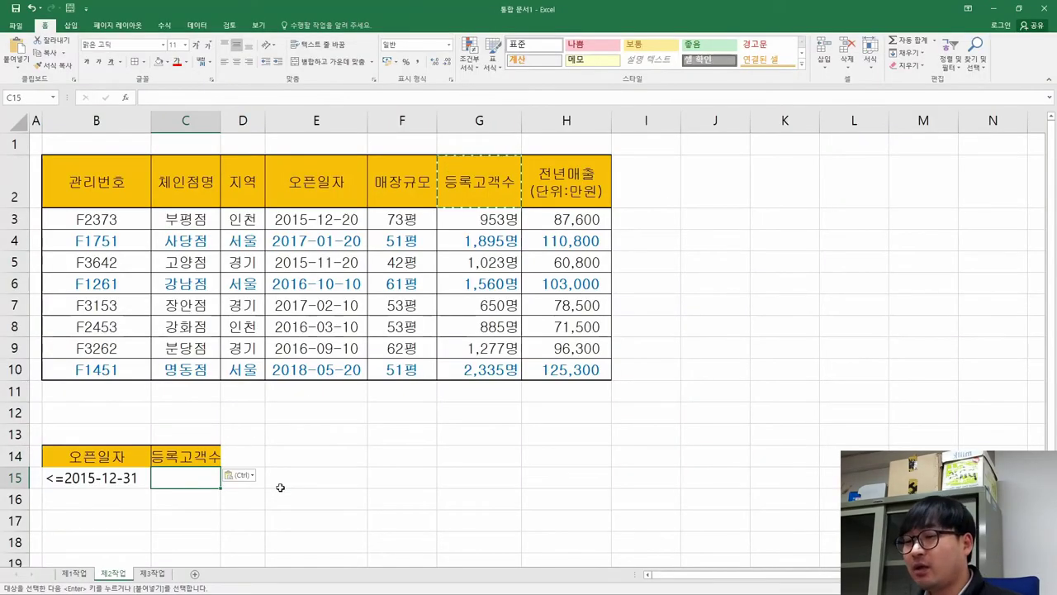
pyautogui.write('>=1500')
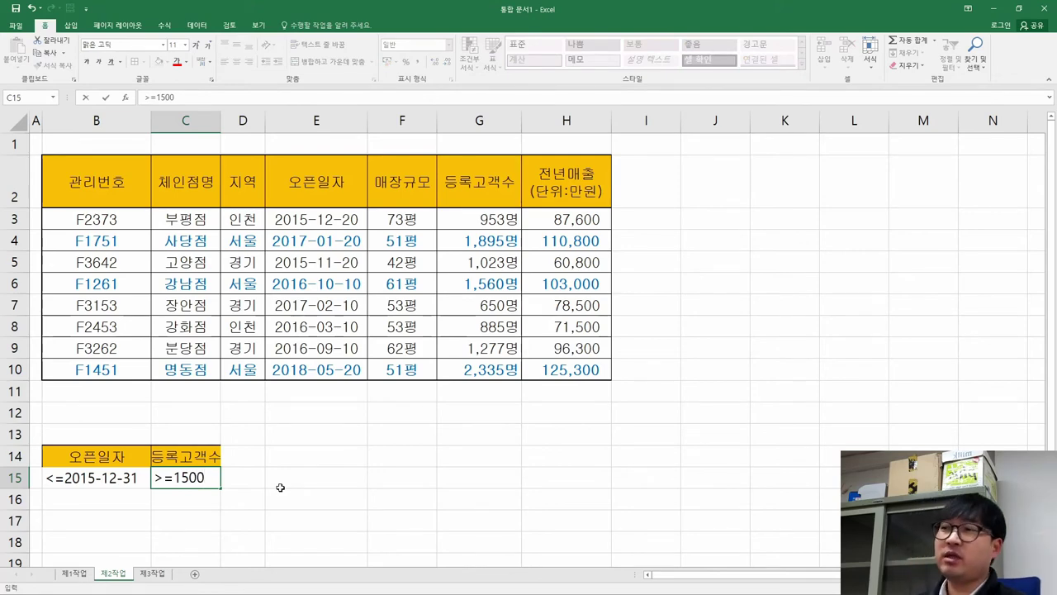
pyautogui.press('Return')
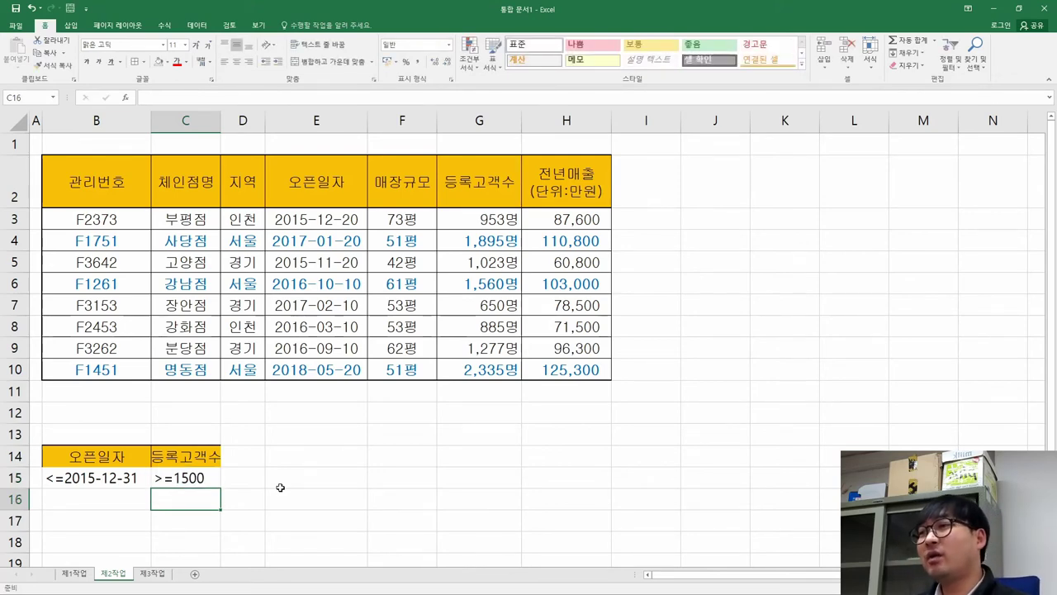
pyautogui.hotkey('alt', 'Tab')
pyautogui.hotkey('alt', 'Tab')
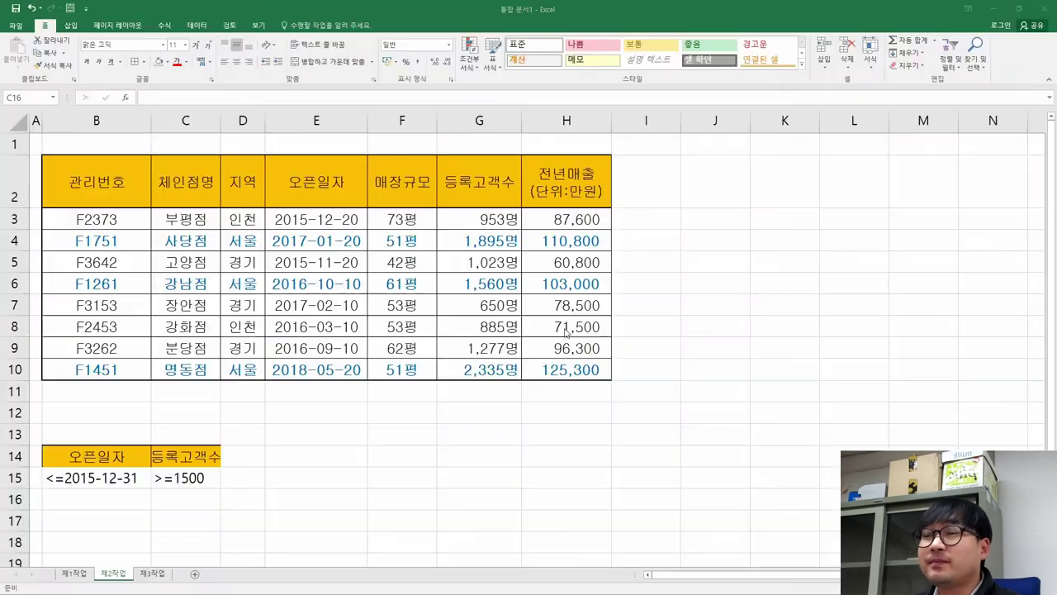
pyautogui.doubleClick(220, 121)
# - Check the 이거나 wording in the exam PDF and move the >=1500 criterion from C15 to C16 for an OR condition
pyautogui.hotkey('alt', 'Tab')
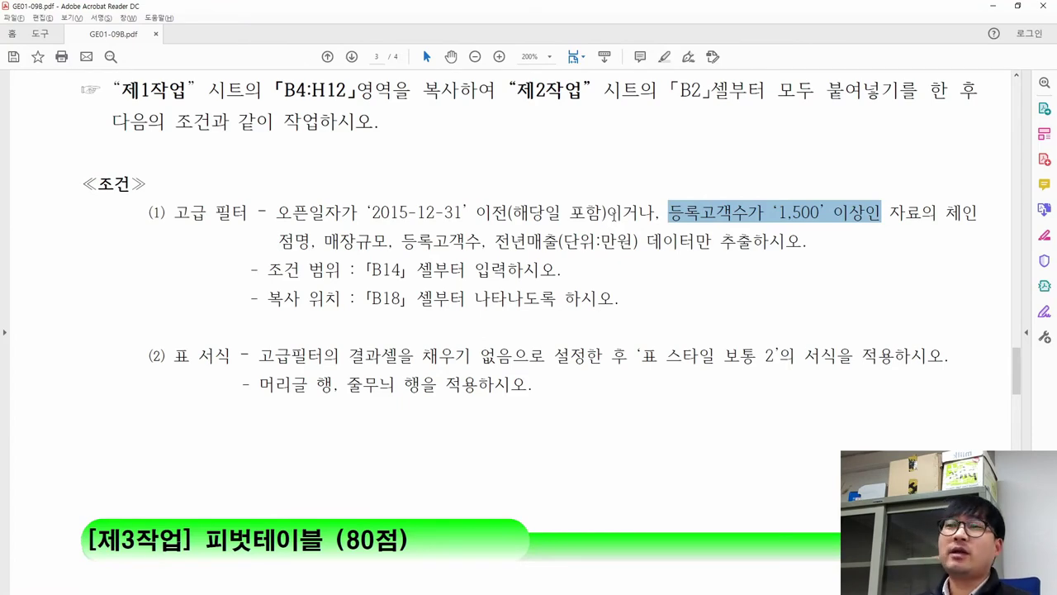
pyautogui.moveTo(606, 213); pyautogui.dragTo(655, 212)
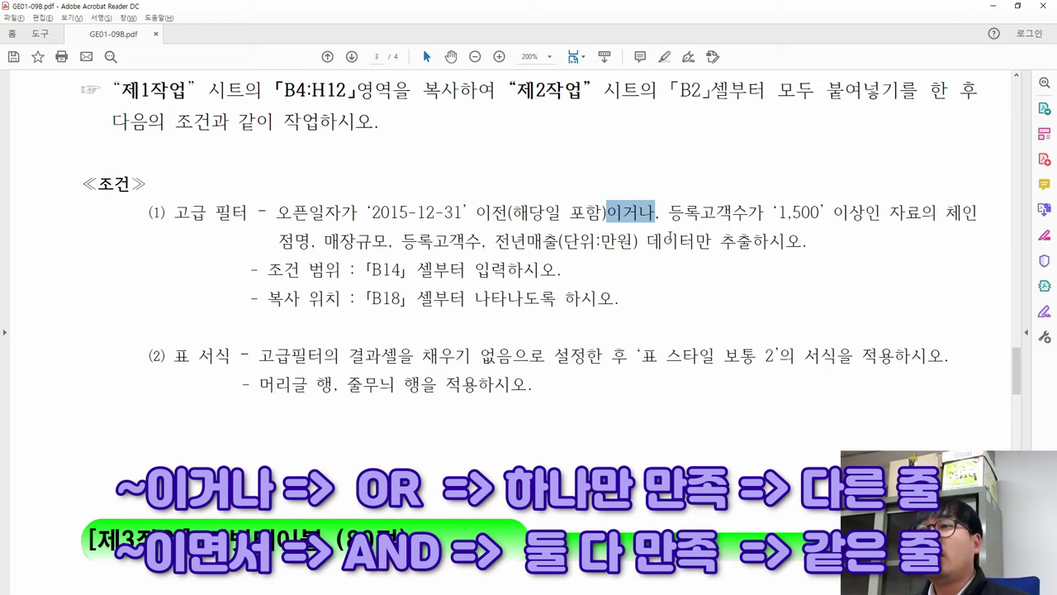
pyautogui.click(620, 217)
pyautogui.moveTo(608, 213); pyautogui.dragTo(655, 214)
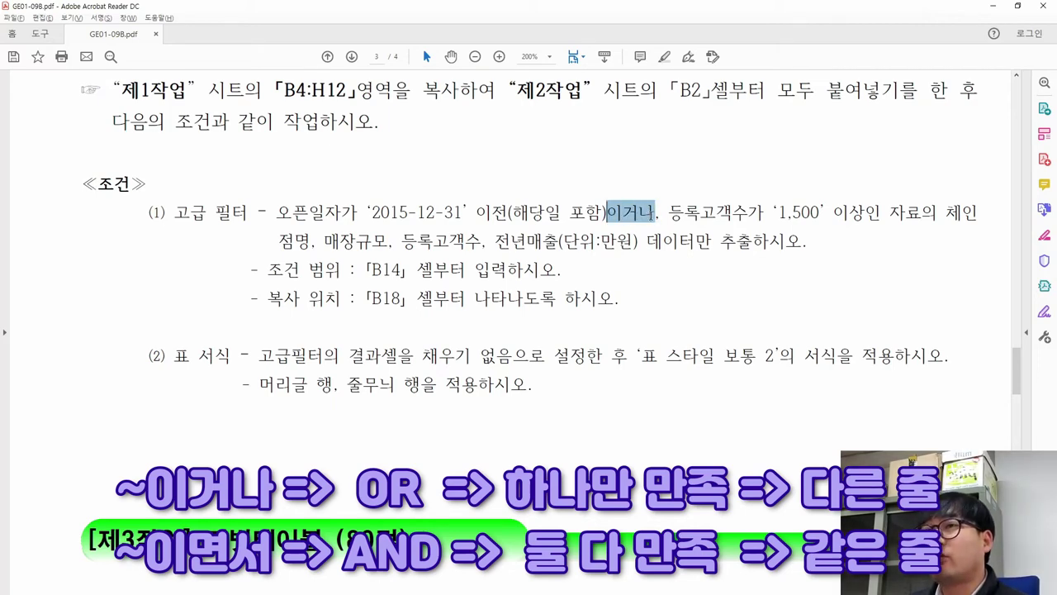
pyautogui.hotkey('alt', 'Tab')
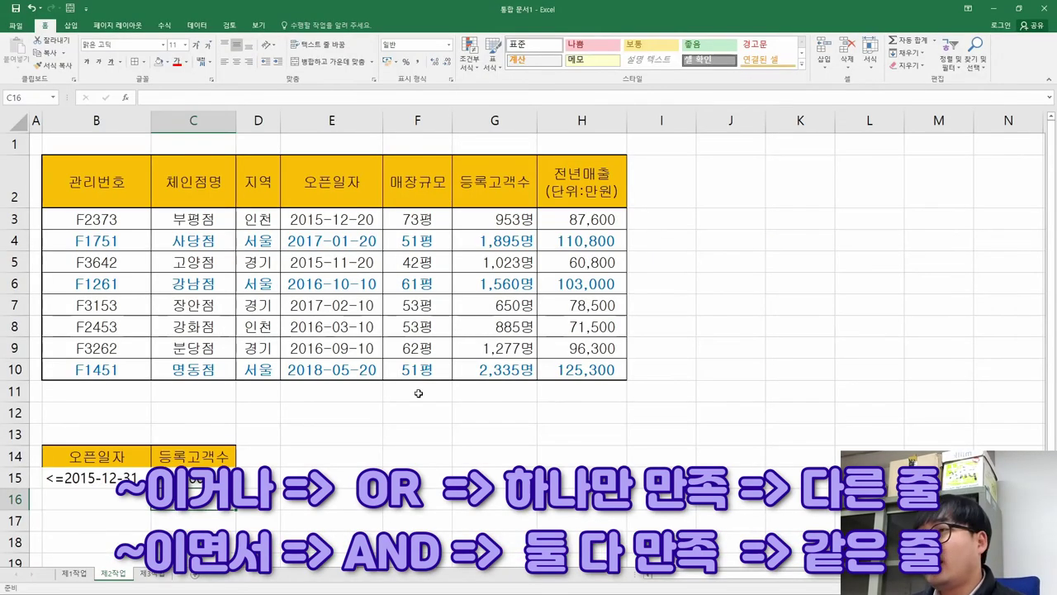
pyautogui.moveTo(82, 457); pyautogui.dragTo(190, 454)
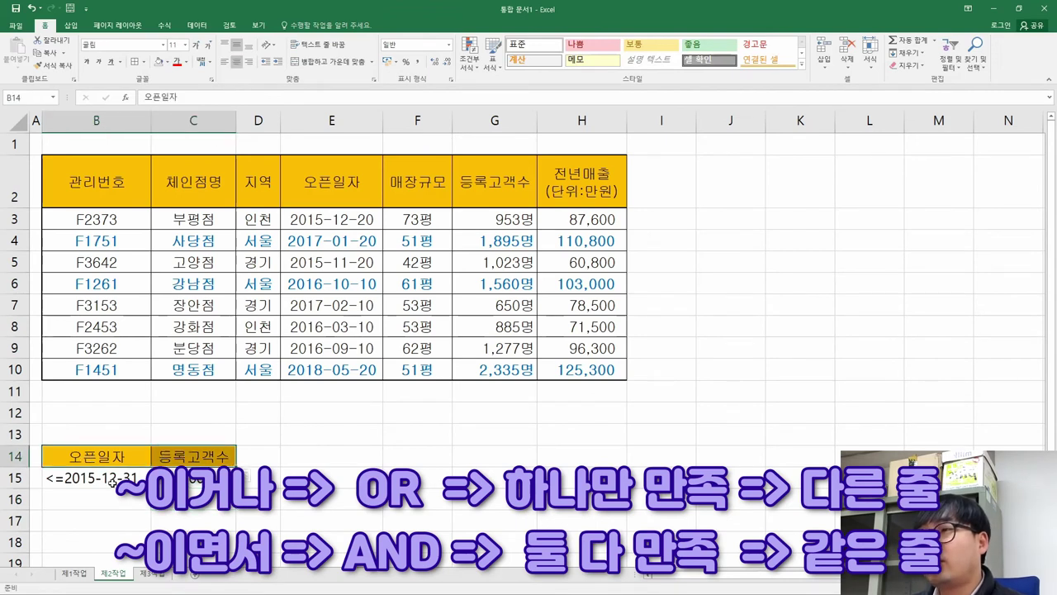
pyautogui.click(83, 478)
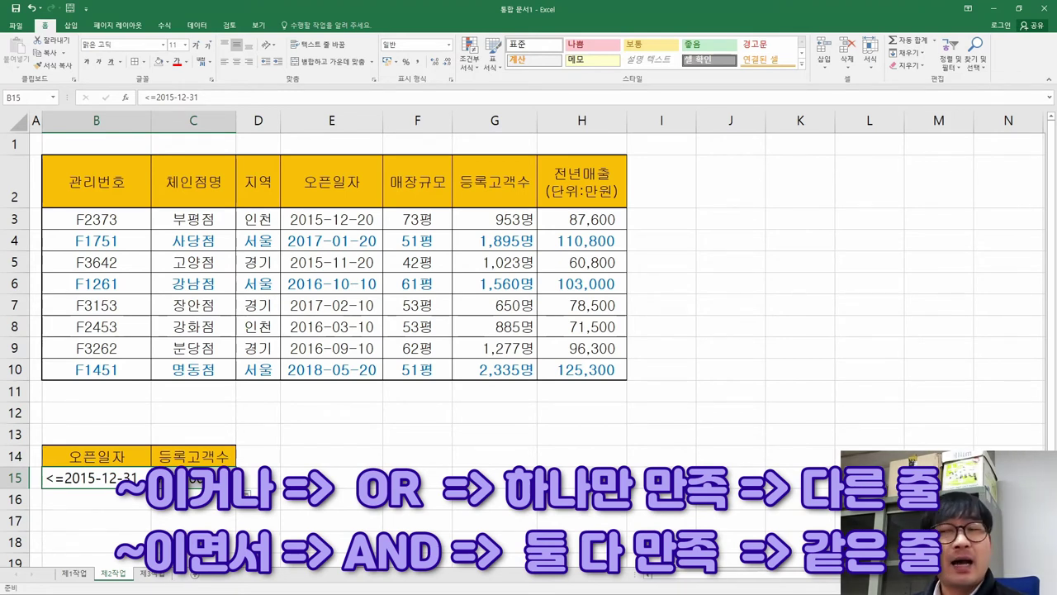
pyautogui.click(191, 481)
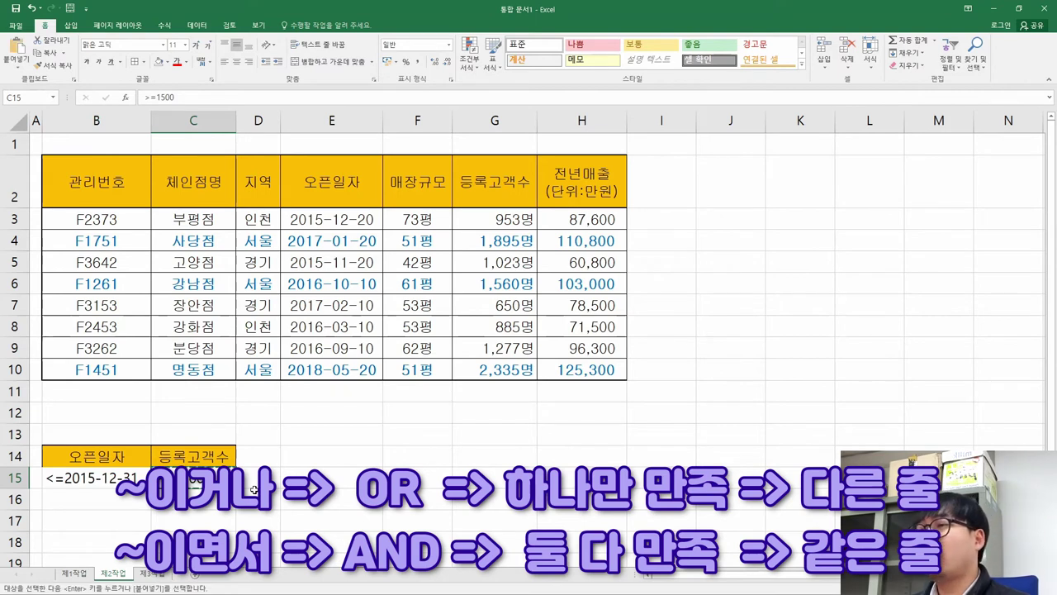
pyautogui.press('Delete')
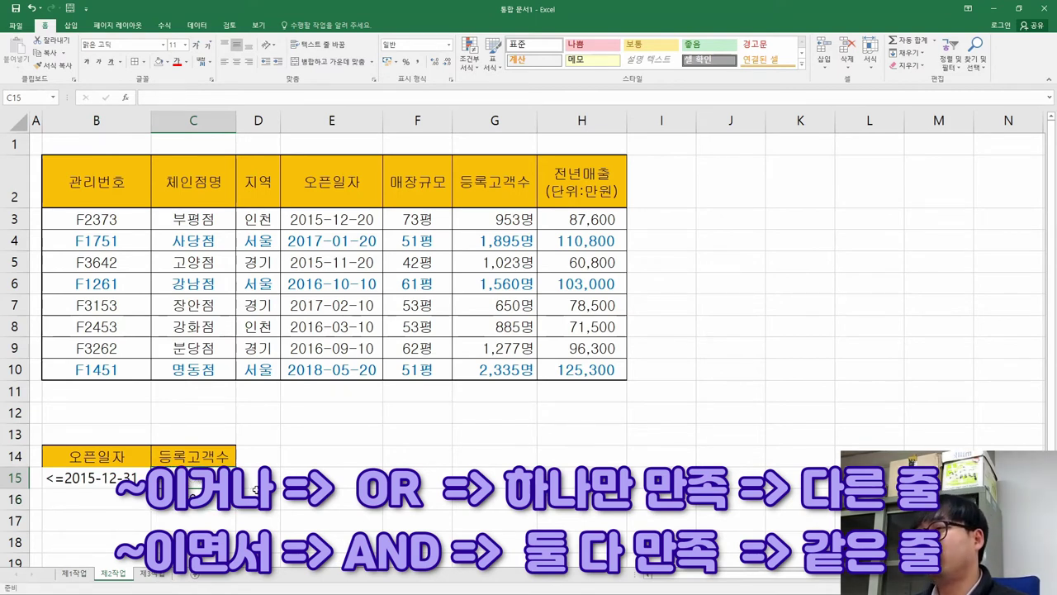
pyautogui.click(166, 413)
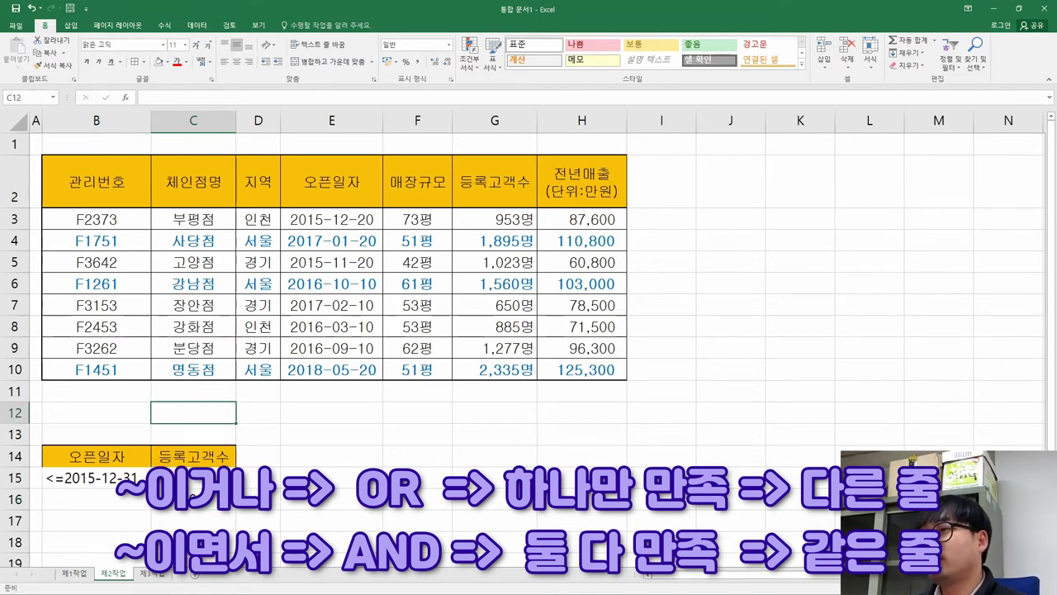
# - Review the staggered criteria rows in B14:C16 and compare them with the 이거나 condition in the exam PDF
pyautogui.click(106, 481)
pyautogui.click(192, 499)
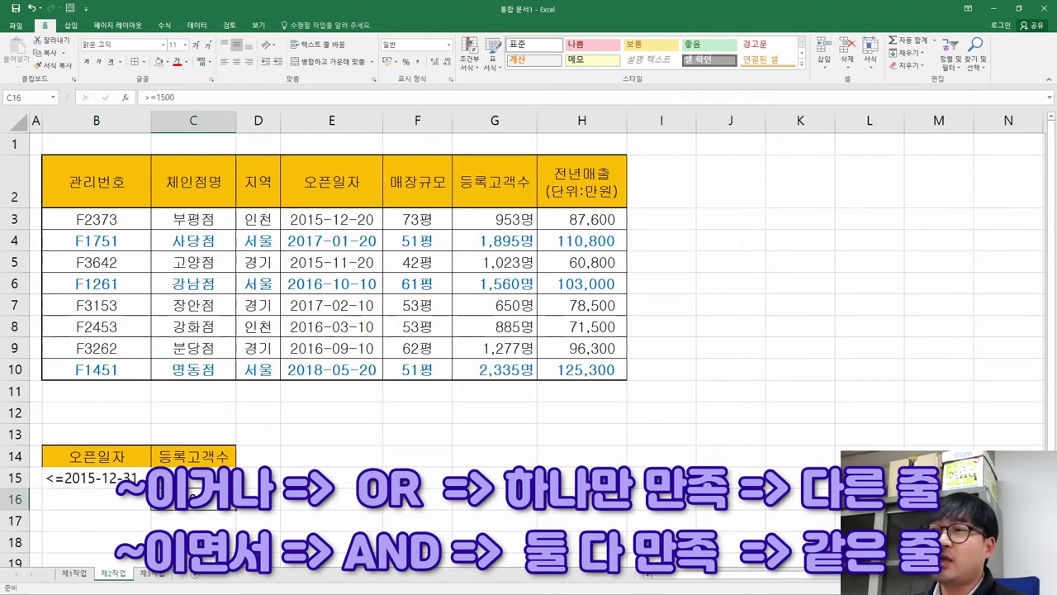
pyautogui.click(108, 477)
pyautogui.click(121, 501)
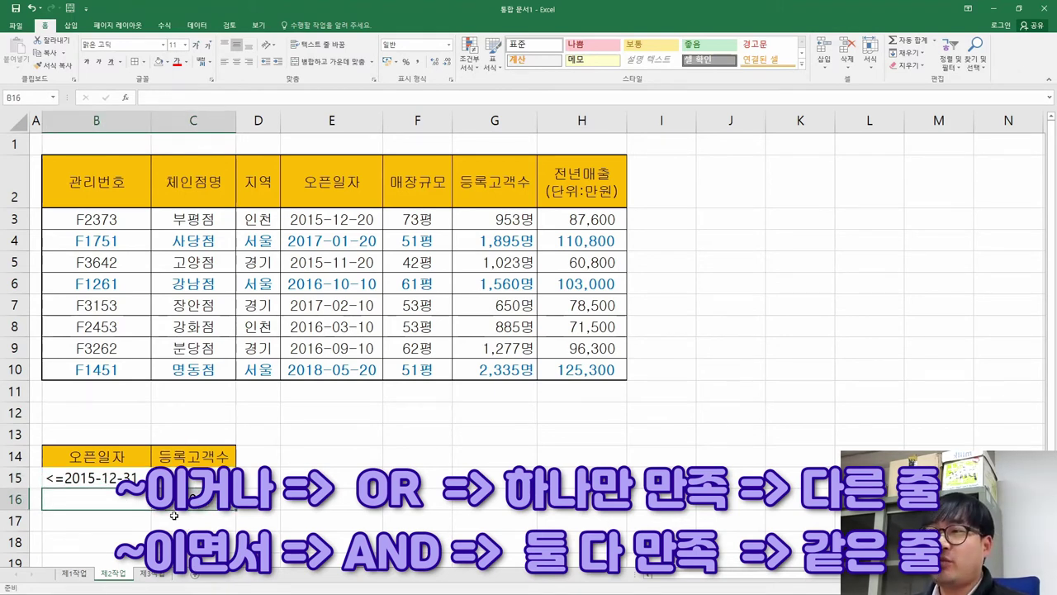
pyautogui.moveTo(193, 456); pyautogui.dragTo(209, 507)
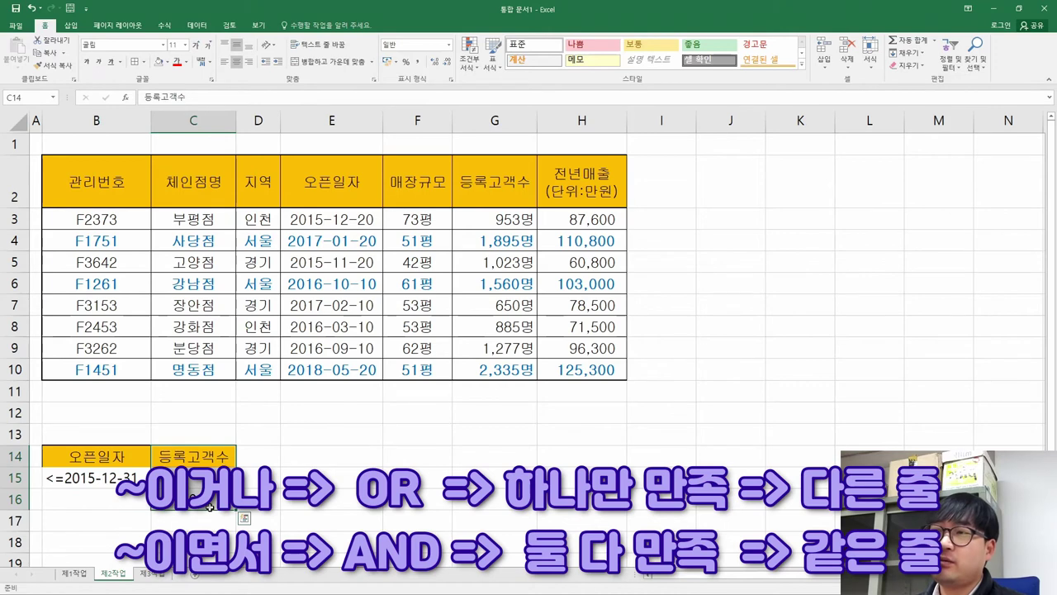
pyautogui.hotkey('alt', 'Tab')
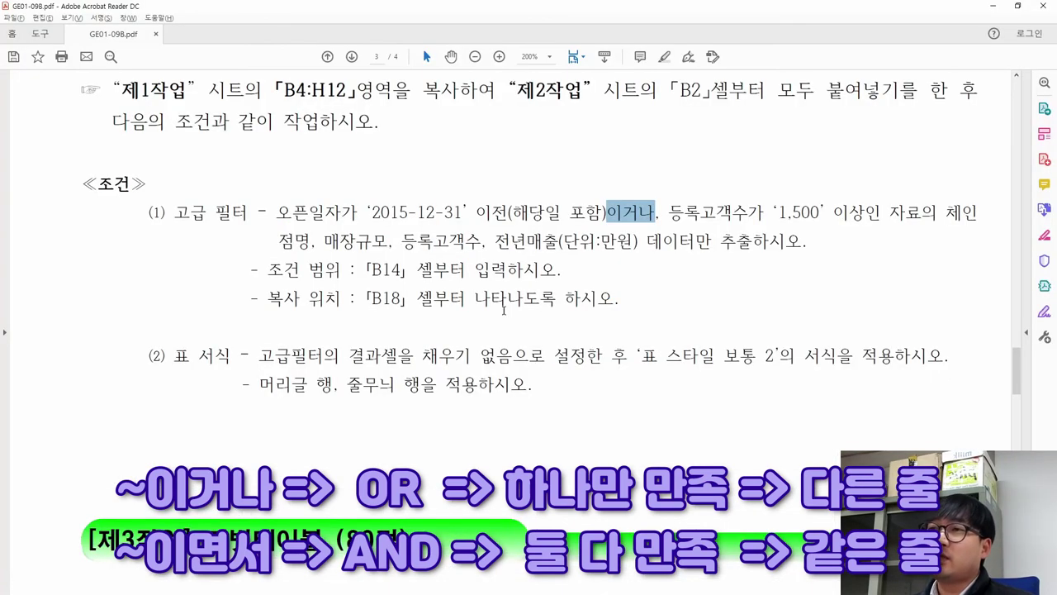
# - Recheck the 이거나 wording in the exam PDF against the criteria range B14:C16 on the 제2작업 sheet
pyautogui.moveTo(606, 213); pyautogui.dragTo(656, 215)
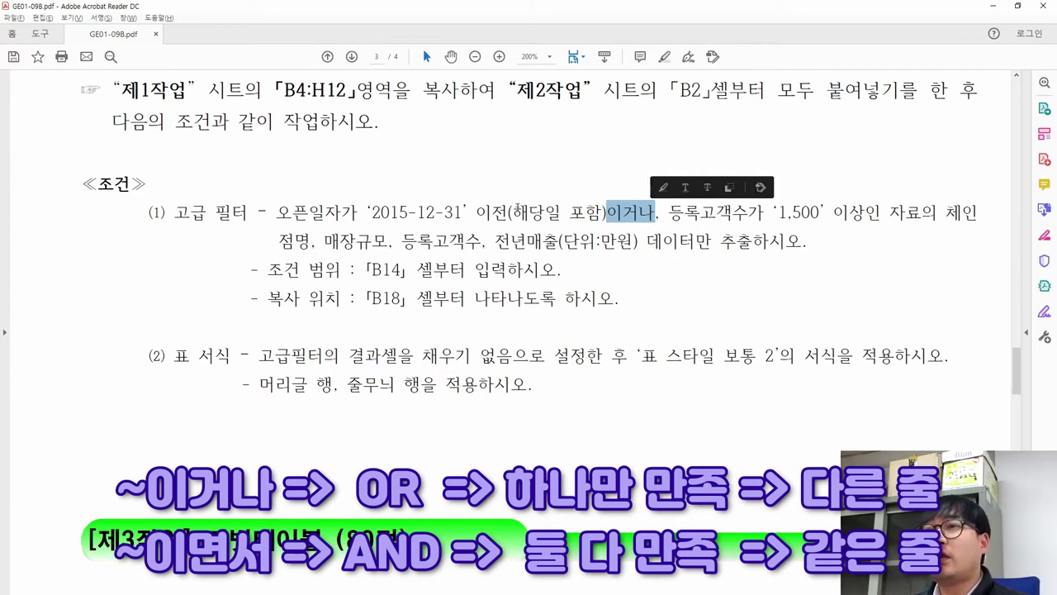
pyautogui.hotkey('alt', 'Tab')
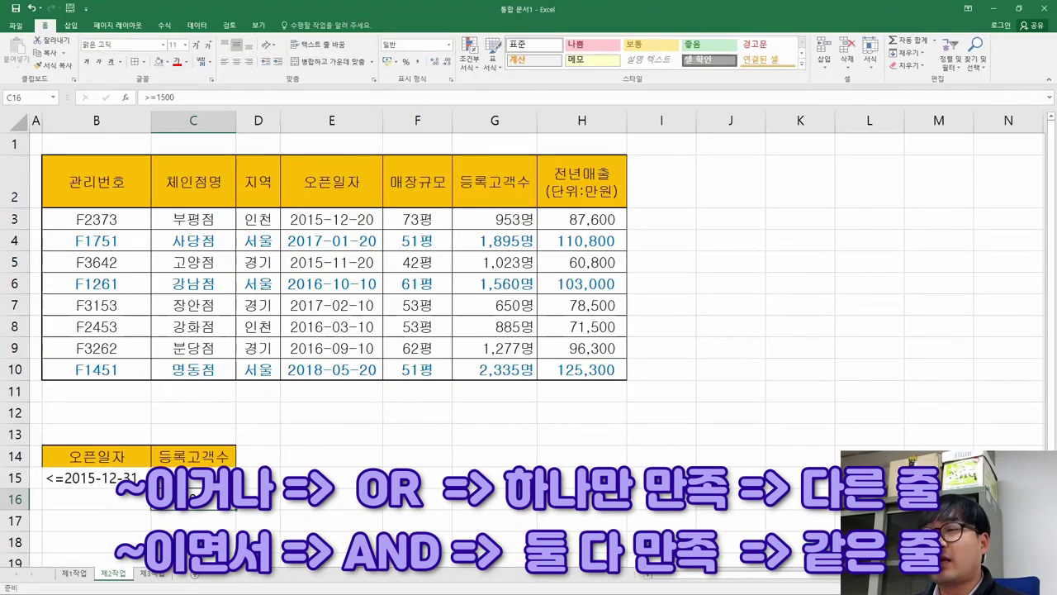
pyautogui.hotkey('alt', 'Tab')
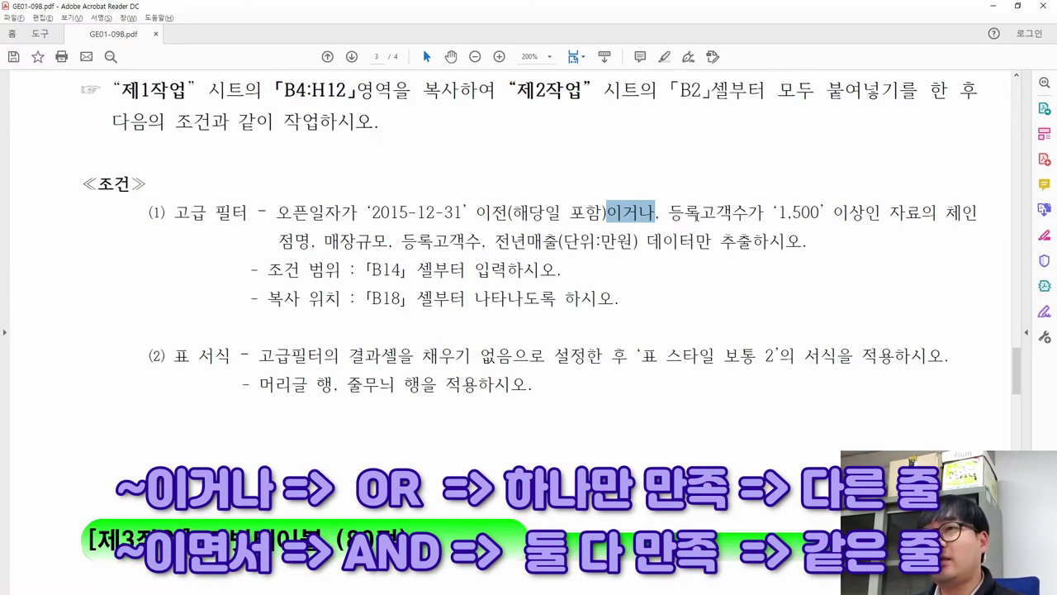
pyautogui.hotkey('alt', 'Tab')
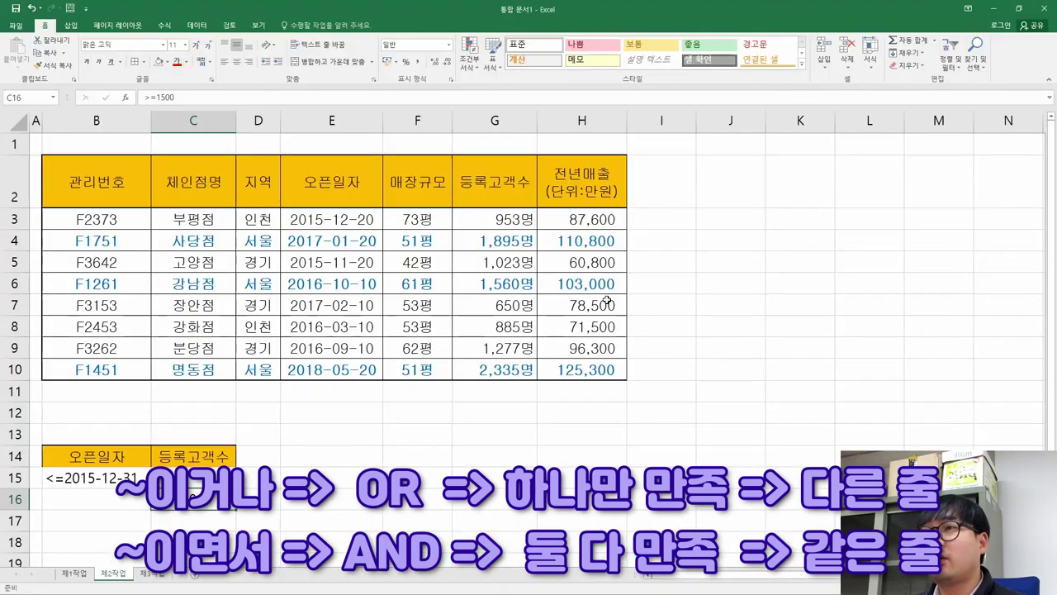
pyautogui.hotkey('alt', 'Tab')
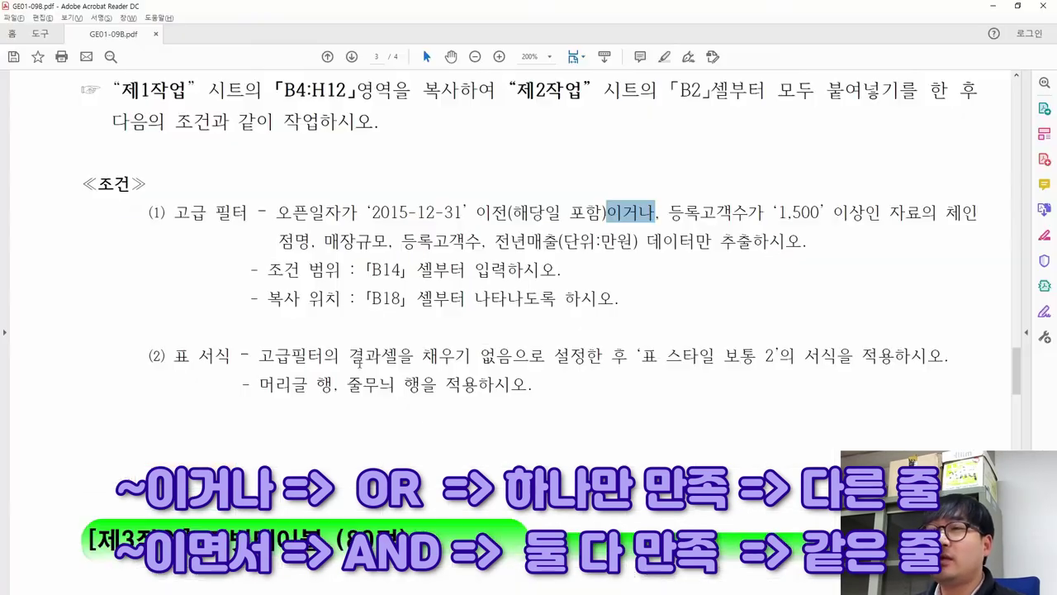
pyautogui.hotkey('alt', 'Tab')
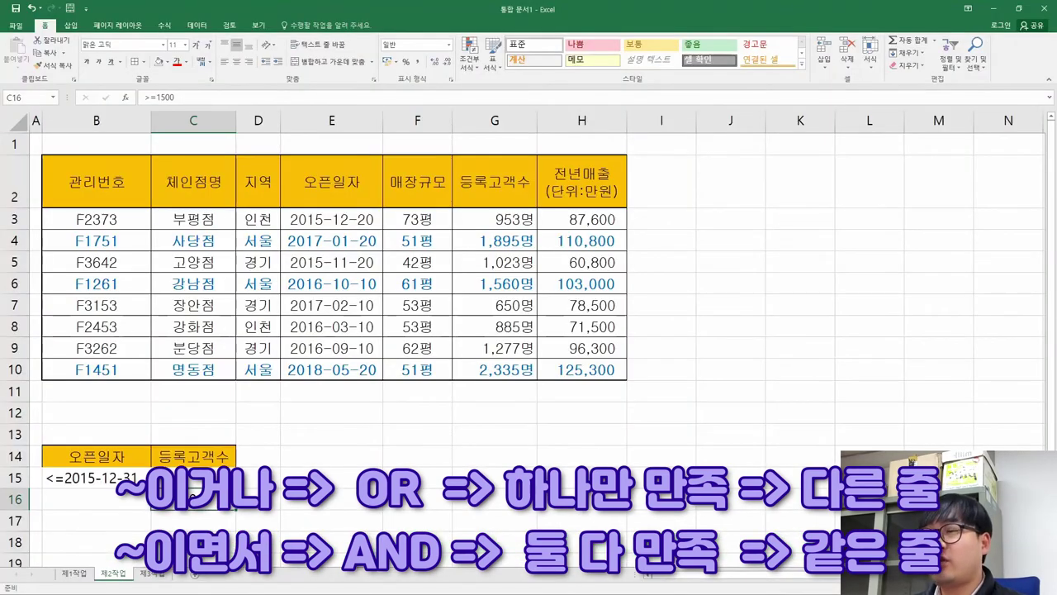
pyautogui.moveTo(105, 461); pyautogui.dragTo(193, 499)
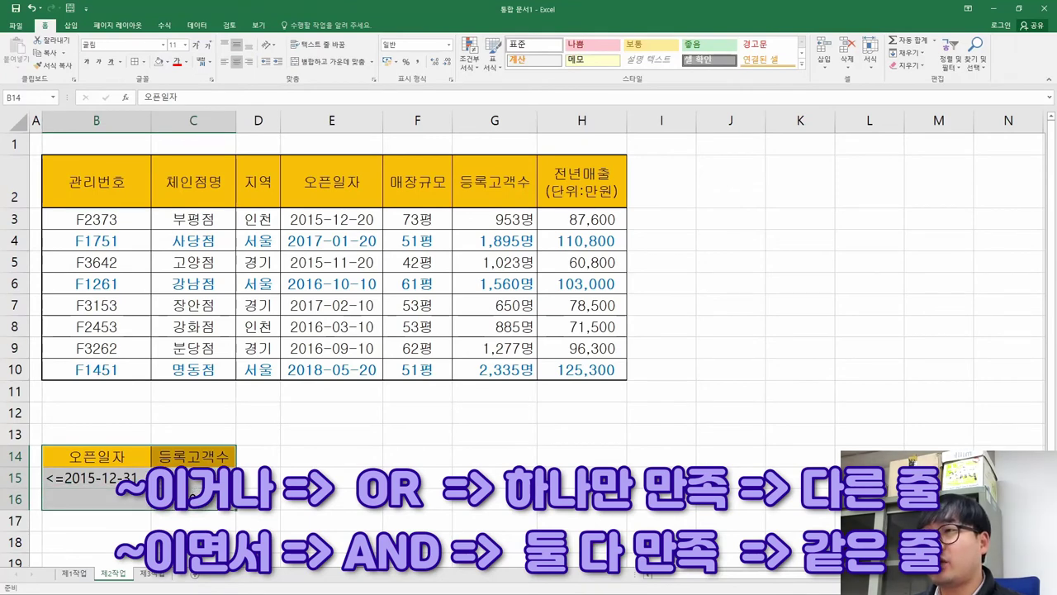
# - Check in the exam PDF which fields the advanced filter must extract: 체인점명, 매장규모, 등록고객수 and 전년매출(단위:만원)
pyautogui.hotkey('alt', 'Tab')
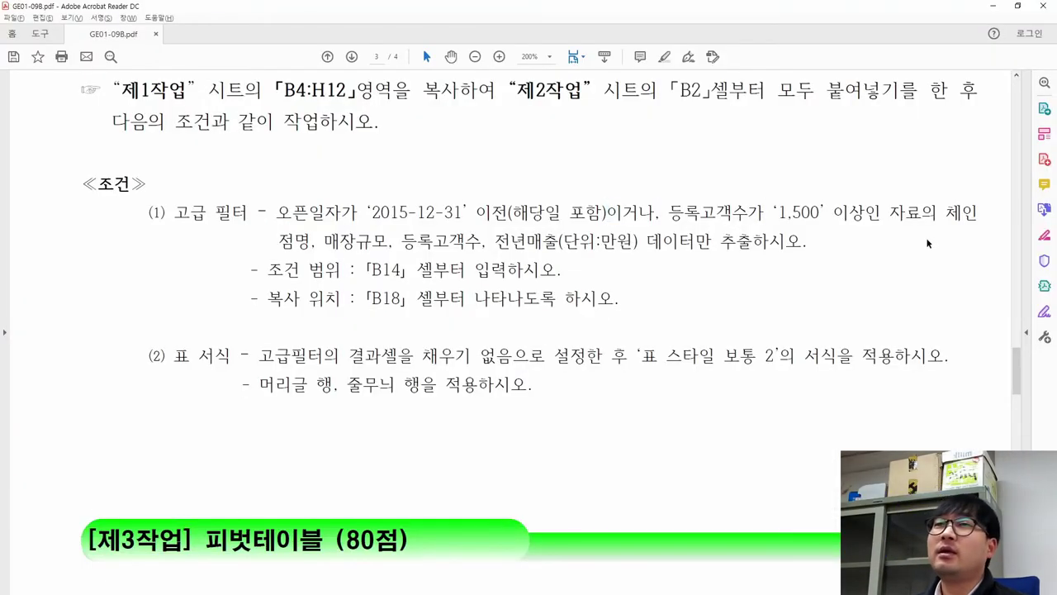
pyautogui.moveTo(946, 212); pyautogui.dragTo(641, 247)
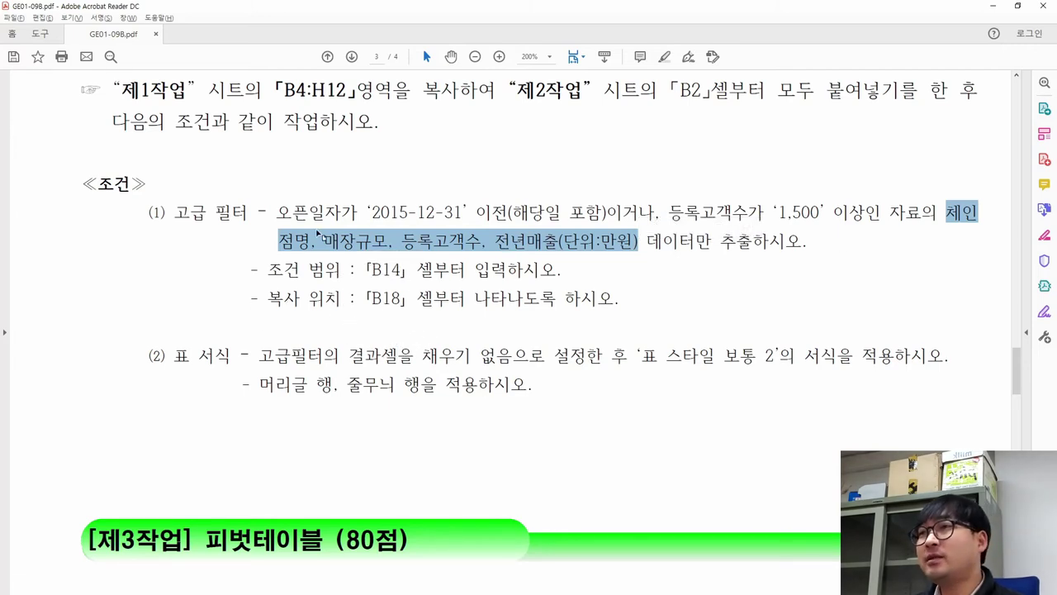
# - Switch to the Excel workbook and copy the 체인점명 header from the store table into cell B18
pyautogui.hotkey('alt', 'Tab')
pyautogui.click(75, 542)
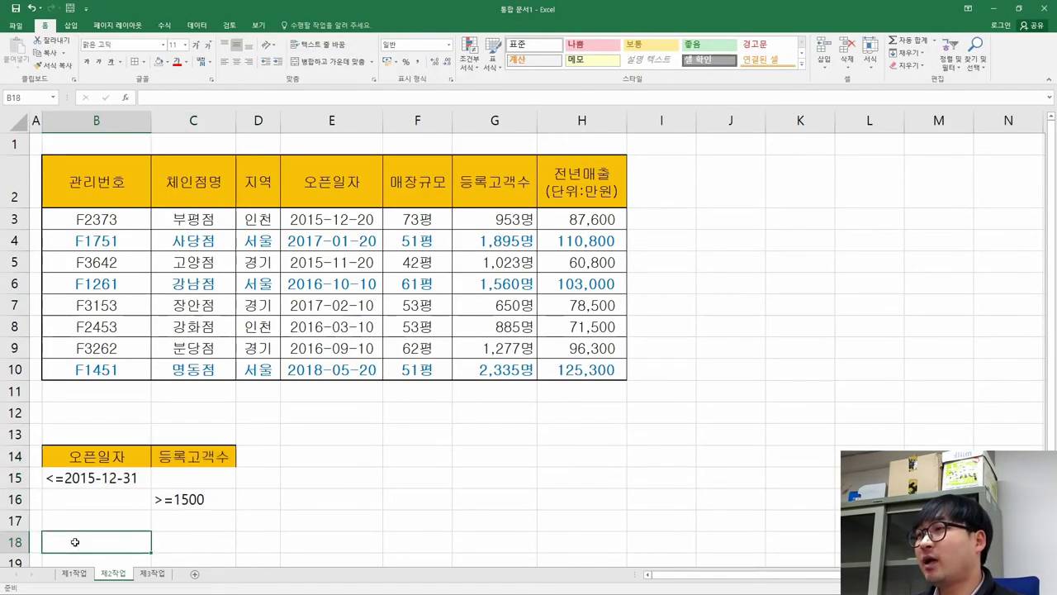
pyautogui.click(192, 193)
pyautogui.hotkey('ctrl', 'c')
pyautogui.click(80, 545)
pyautogui.hotkey('ctrl', 'v')
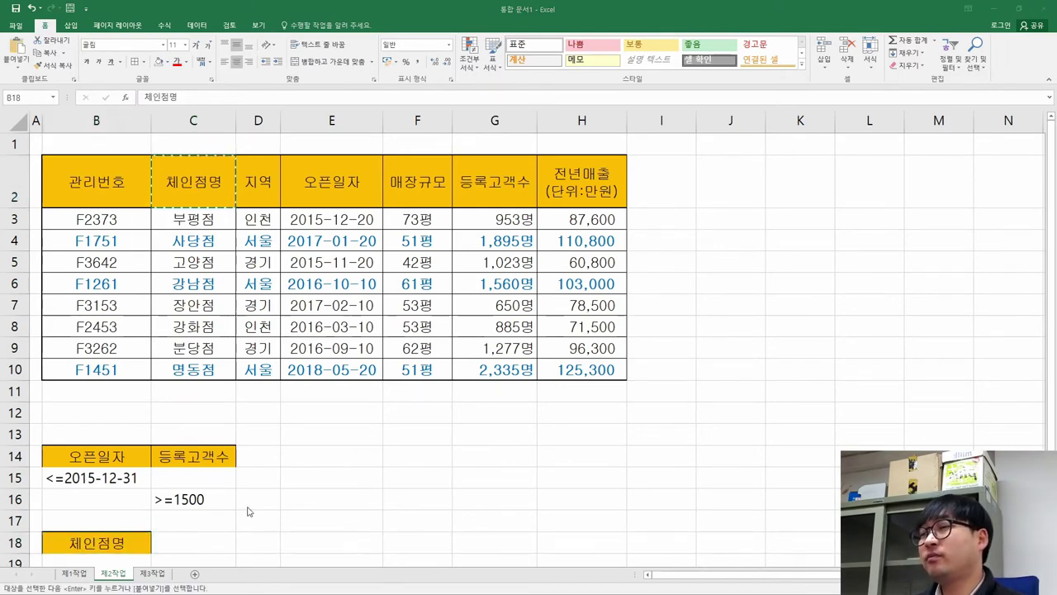
# - Check the required fields in the exam PDF and copy the 매장규모, 등록고객수 and 전년매출(단위:만원) headers into C18:E18
pyautogui.hotkey('alt', 'Tab')
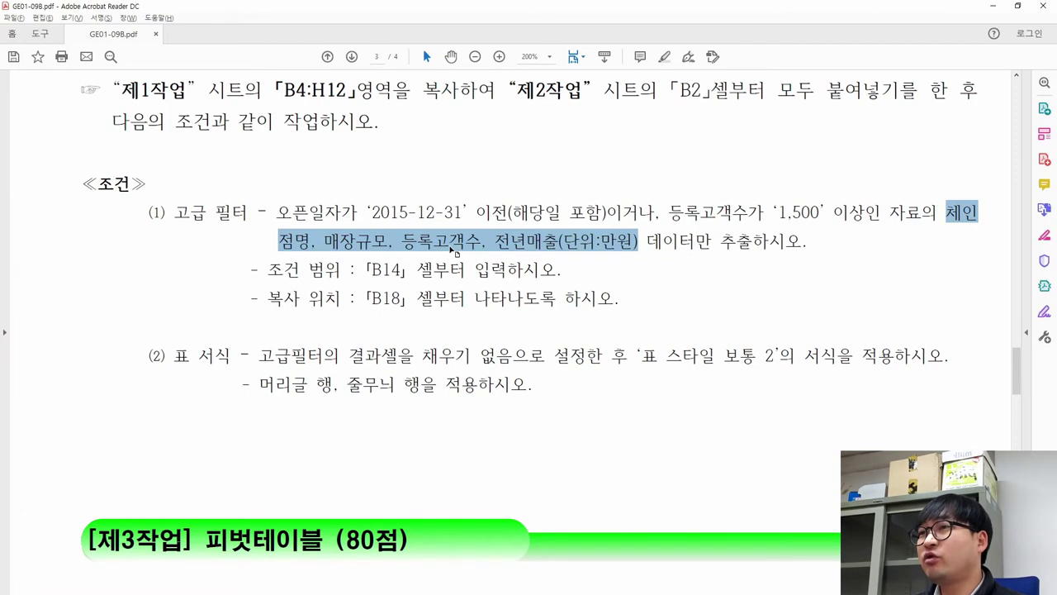
pyautogui.hotkey('alt', 'Tab')
pyautogui.moveTo(417, 180); pyautogui.dragTo(599, 196)
pyautogui.hotkey('ctrl', 'c')
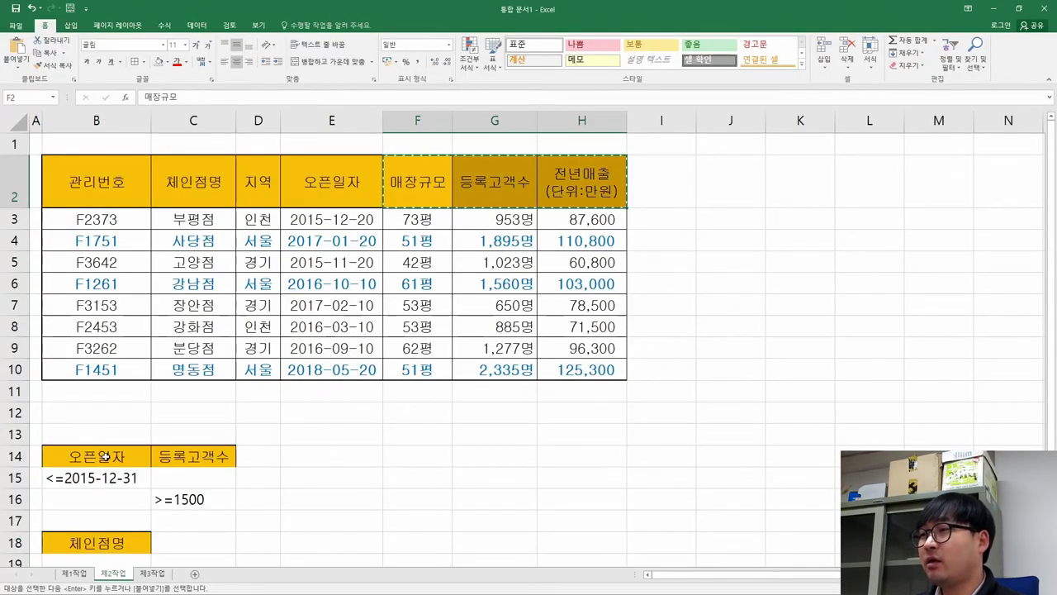
pyautogui.click(193, 543)
pyautogui.hotkey('ctrl', 'v')
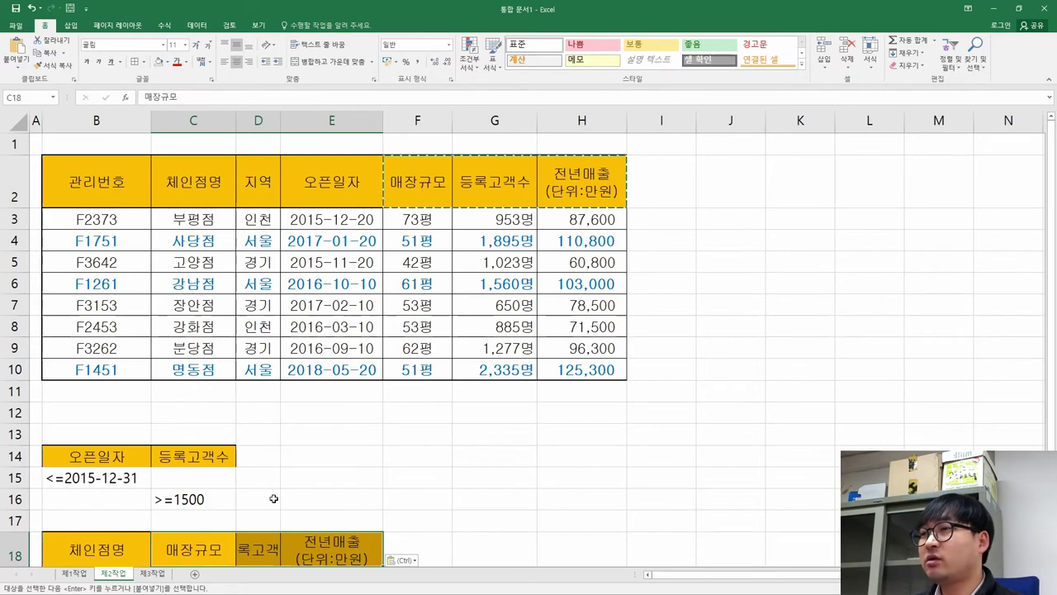
# - Auto-fit the column widths of the whole 제2작업 sheet
pyautogui.scroll(-1, 231, 437)
pyautogui.scroll(1, 217, 392)
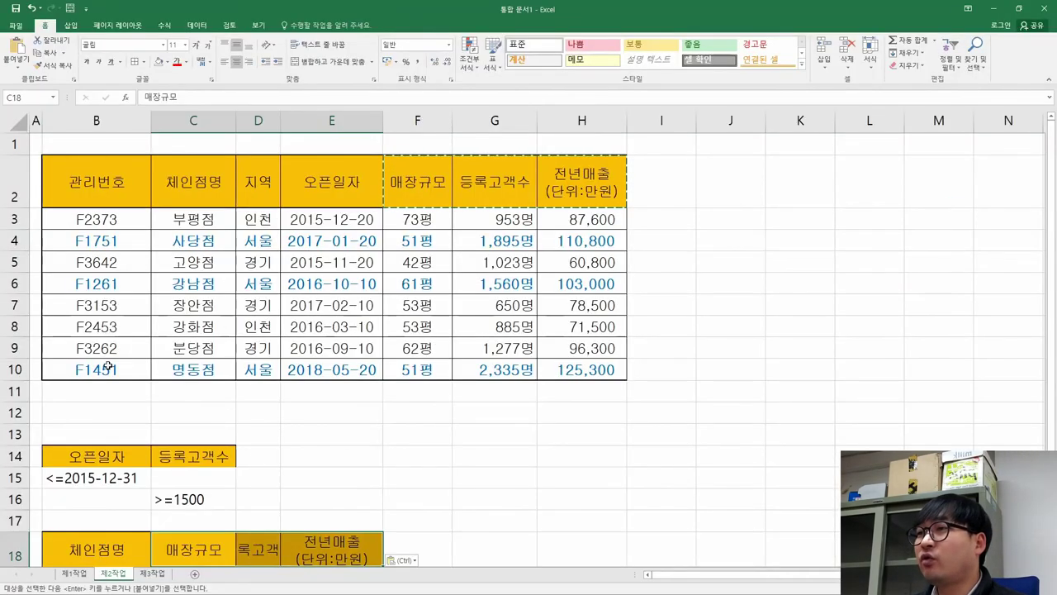
pyautogui.click(18, 122)
pyautogui.doubleClick(154, 121)
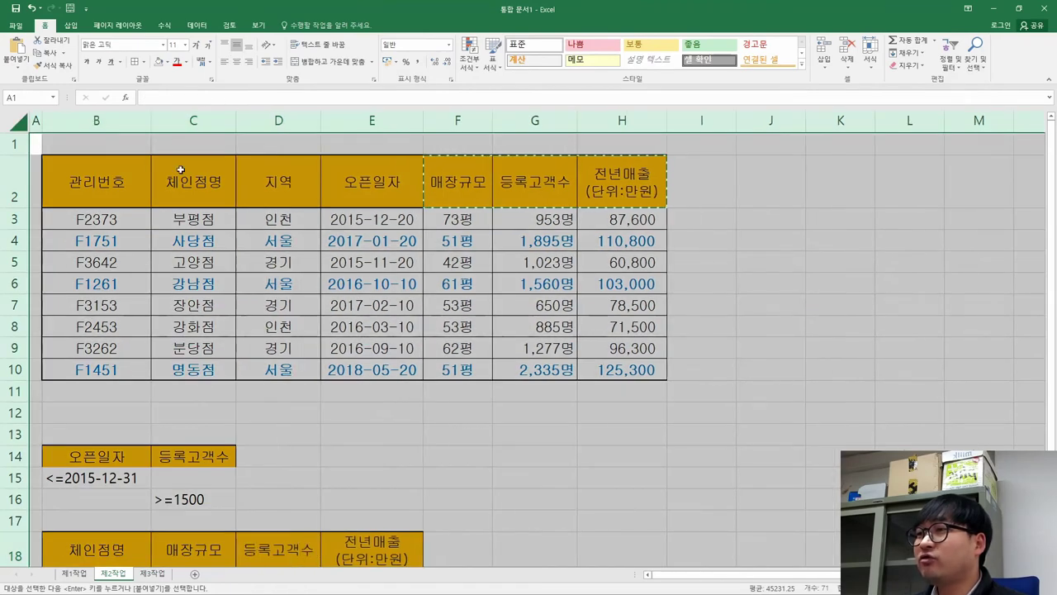
# - Recheck the copy position and output fields in the exam PDF, and start an Advanced Filter on the store table B2:H10
pyautogui.hotkey('alt', 'Tab')
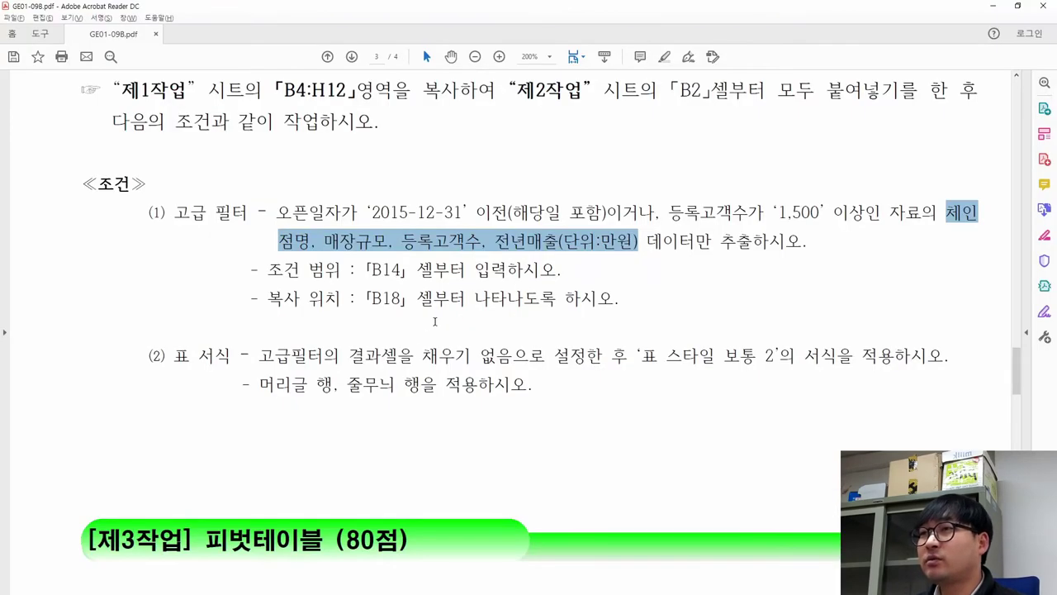
pyautogui.moveTo(266, 299); pyautogui.dragTo(625, 314)
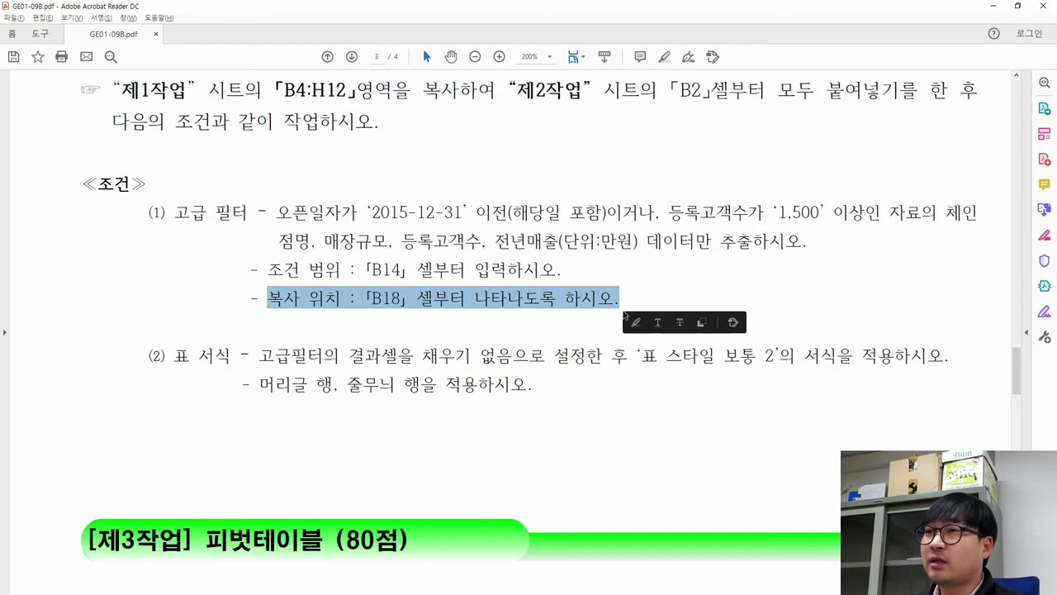
pyautogui.moveTo(402, 241); pyautogui.dragTo(625, 254)
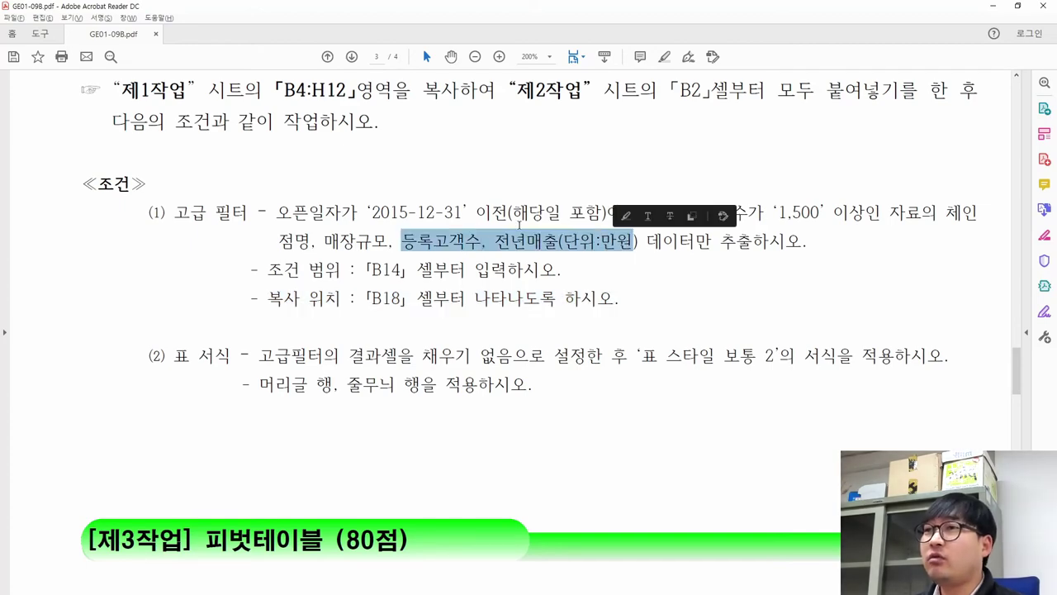
pyautogui.moveTo(353, 256); pyautogui.dragTo(427, 254)
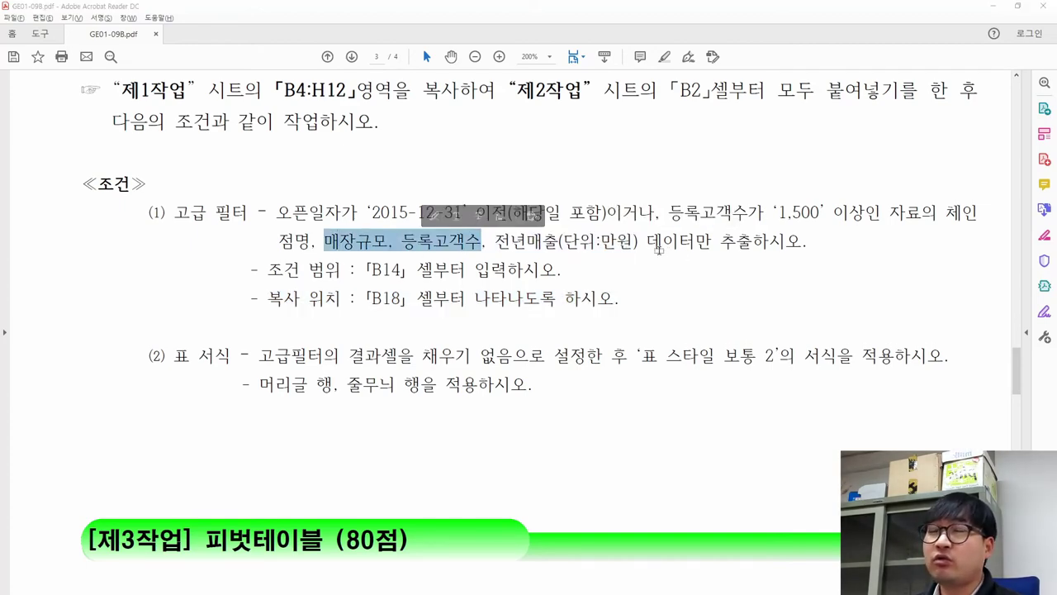
pyautogui.hotkey('alt', 'Tab')
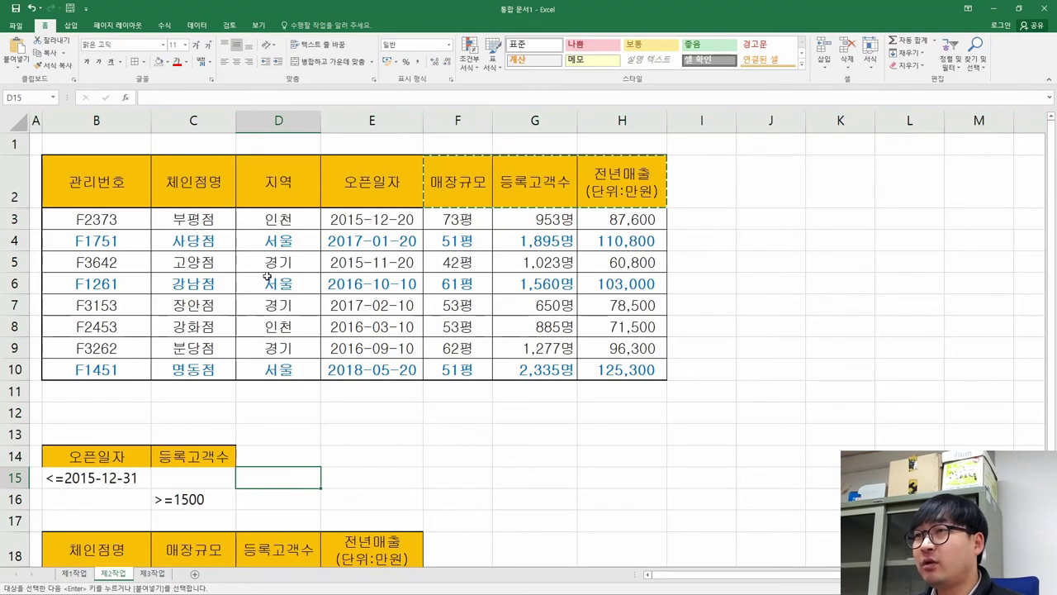
pyautogui.click(268, 279)
pyautogui.moveTo(89, 179); pyautogui.dragTo(615, 370)
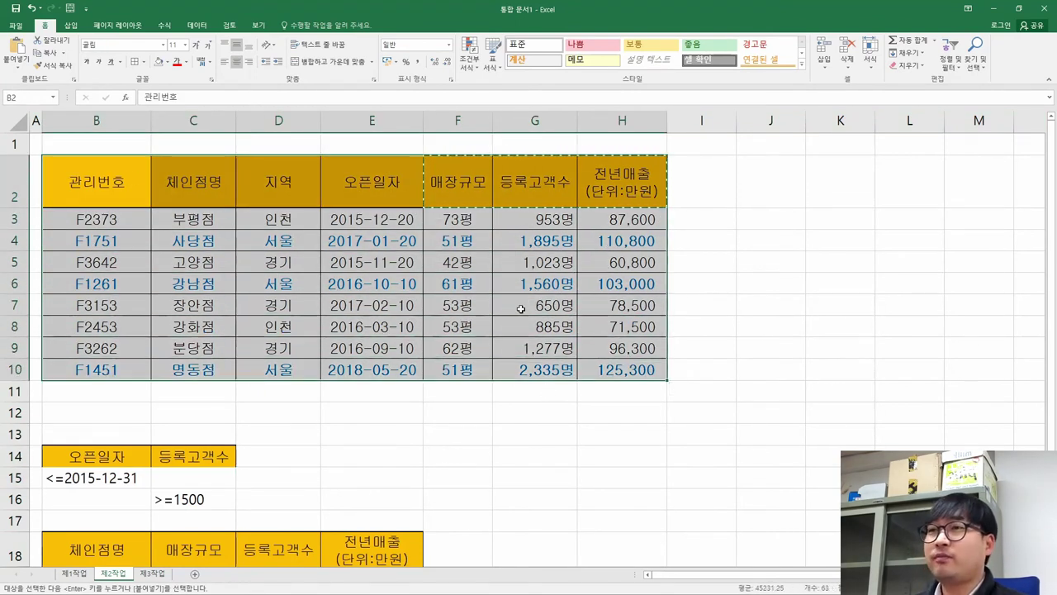
pyautogui.press('Escape')
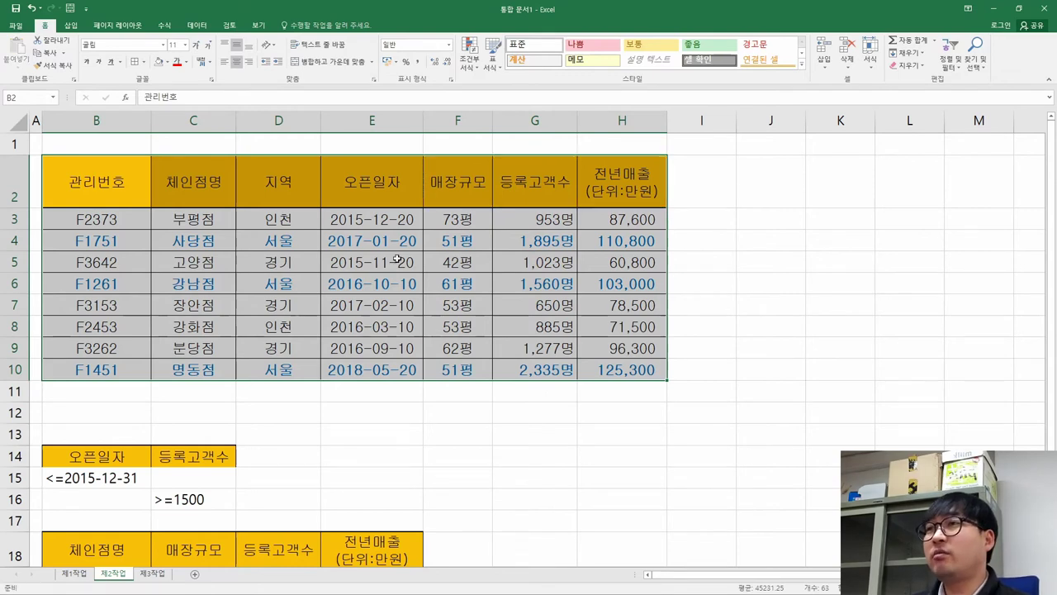
pyautogui.click(197, 25)
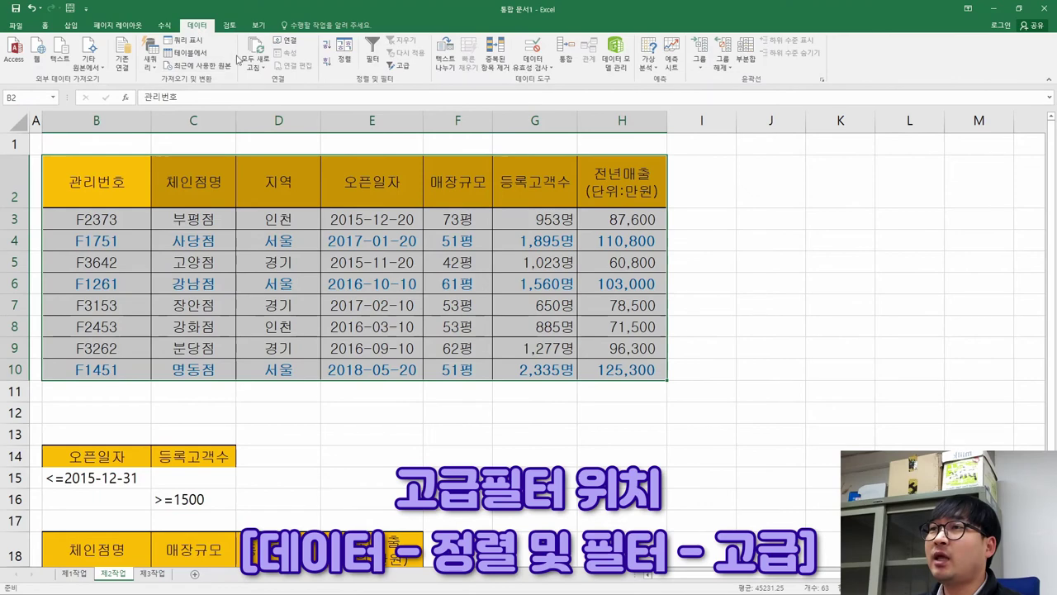
pyautogui.click(399, 65)
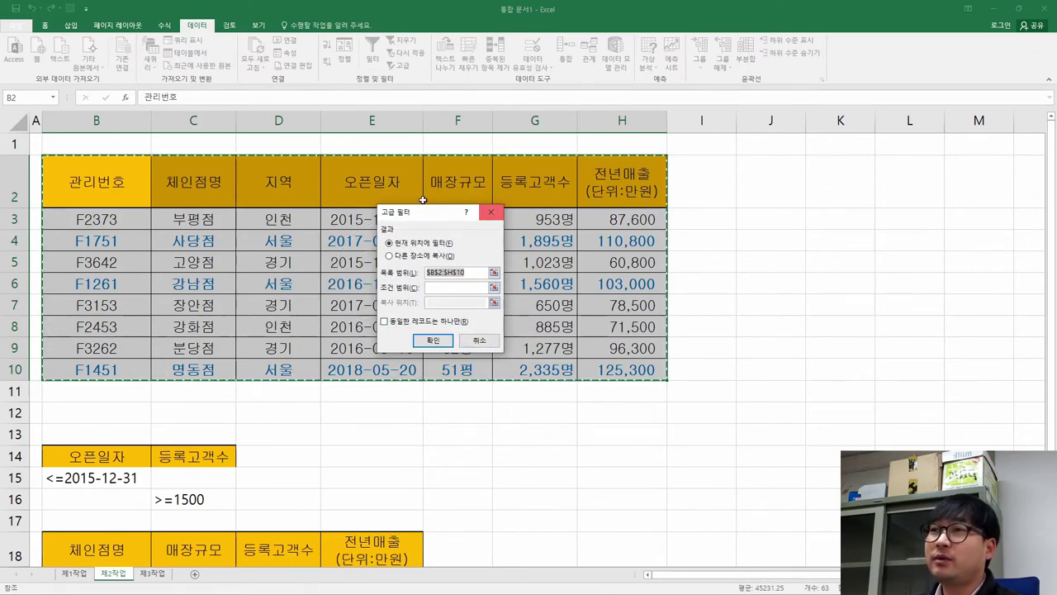
# - Run the Advanced Filter with criteria range B14:C16, copying the results to another location at B18:E18
pyautogui.click(434, 289)
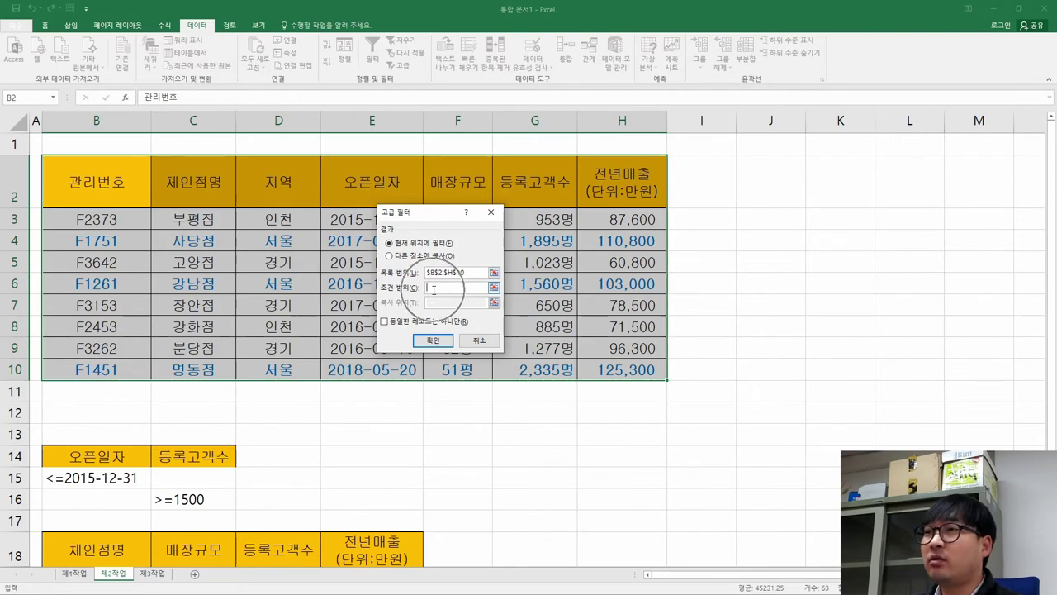
pyautogui.moveTo(103, 459); pyautogui.dragTo(210, 496)
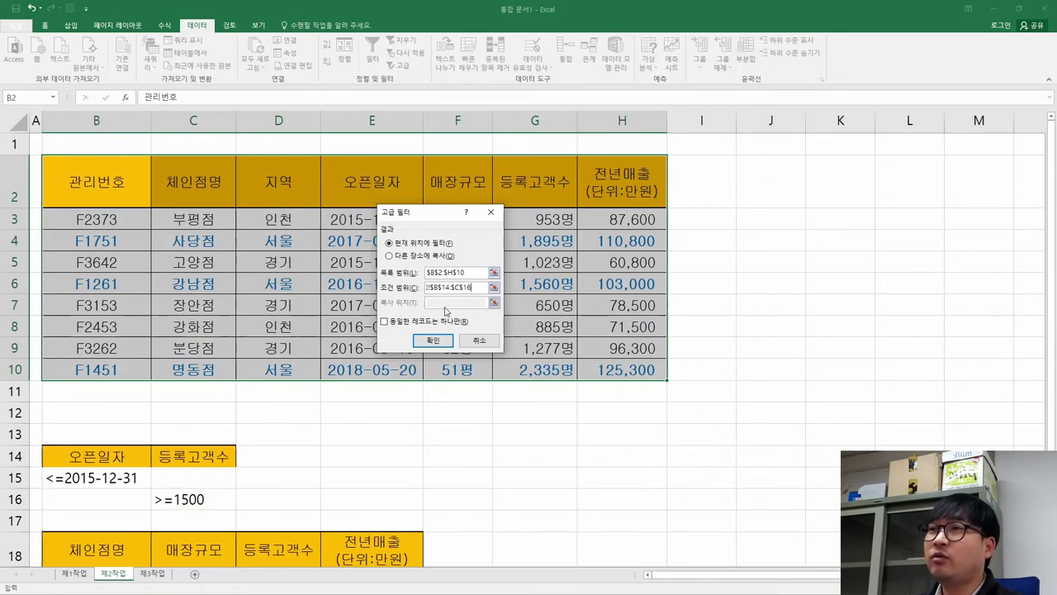
pyautogui.click(399, 257)
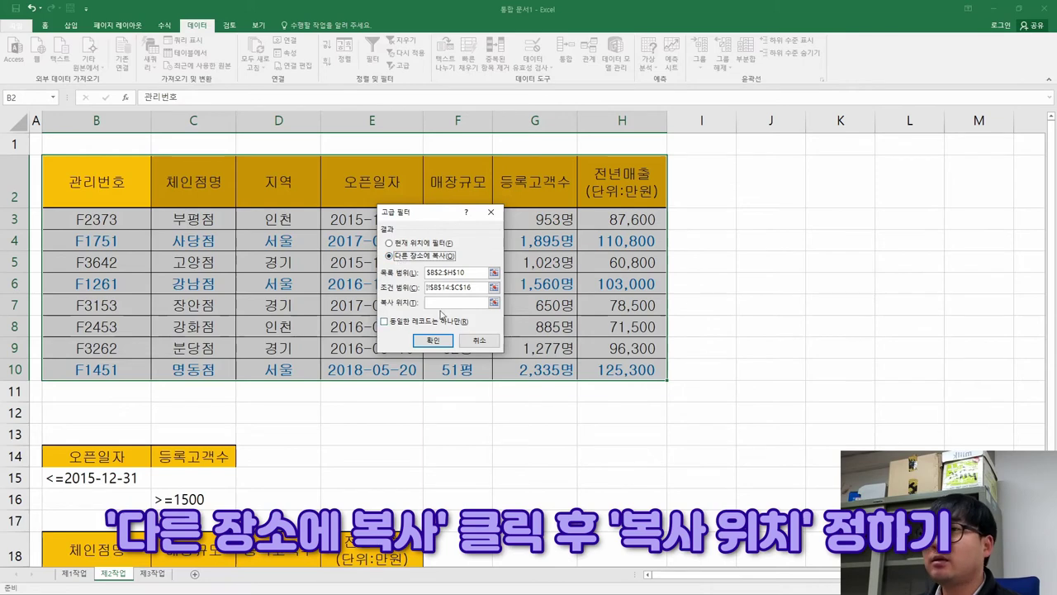
pyautogui.click(446, 303)
pyautogui.moveTo(99, 547); pyautogui.dragTo(417, 551)
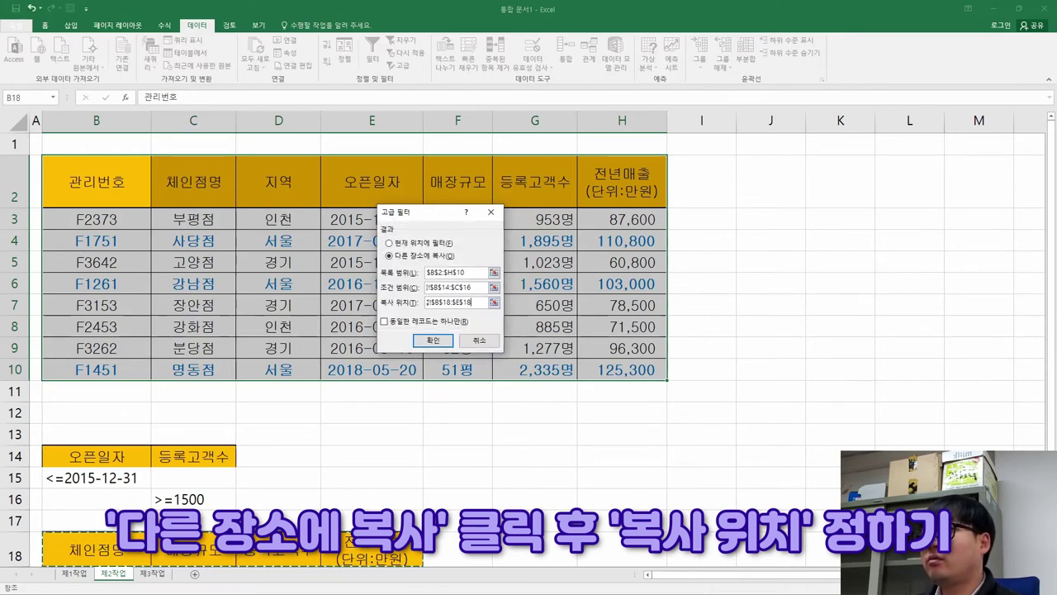
pyautogui.scroll(-1, 250, 474)
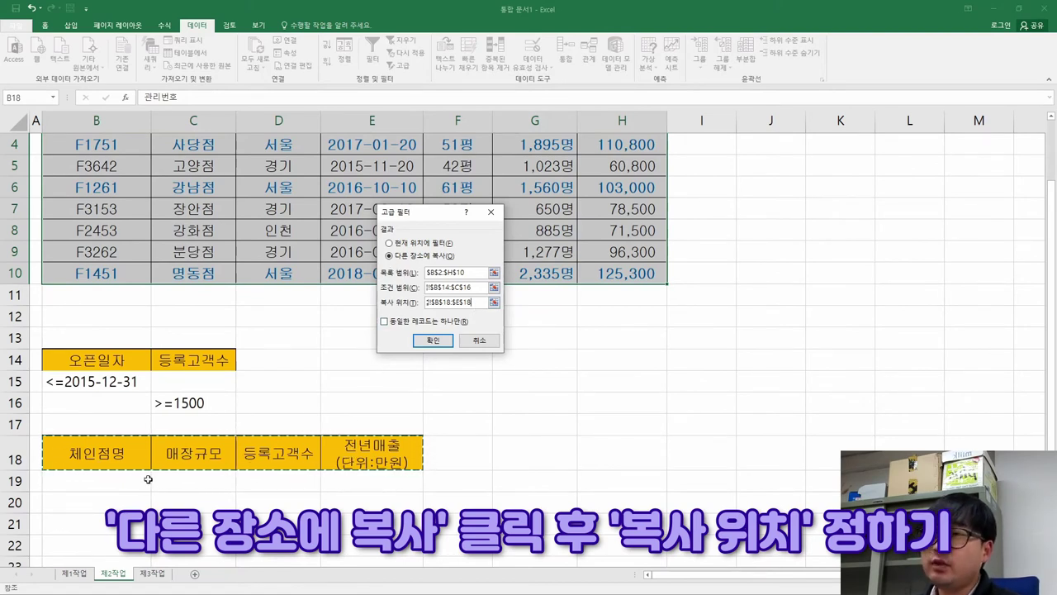
pyautogui.click(431, 340)
# - Review the extracted records in B19:E23 alongside the source table and the filter criteria
pyautogui.scroll(-3, 335, 420)
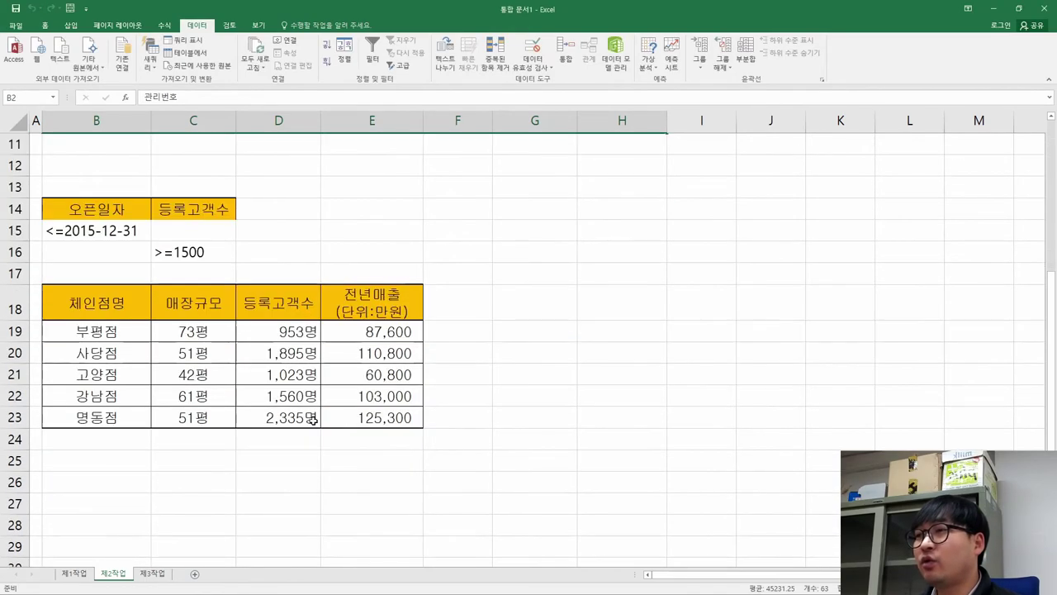
pyautogui.click(194, 396)
pyautogui.scroll(-2, 372, 368)
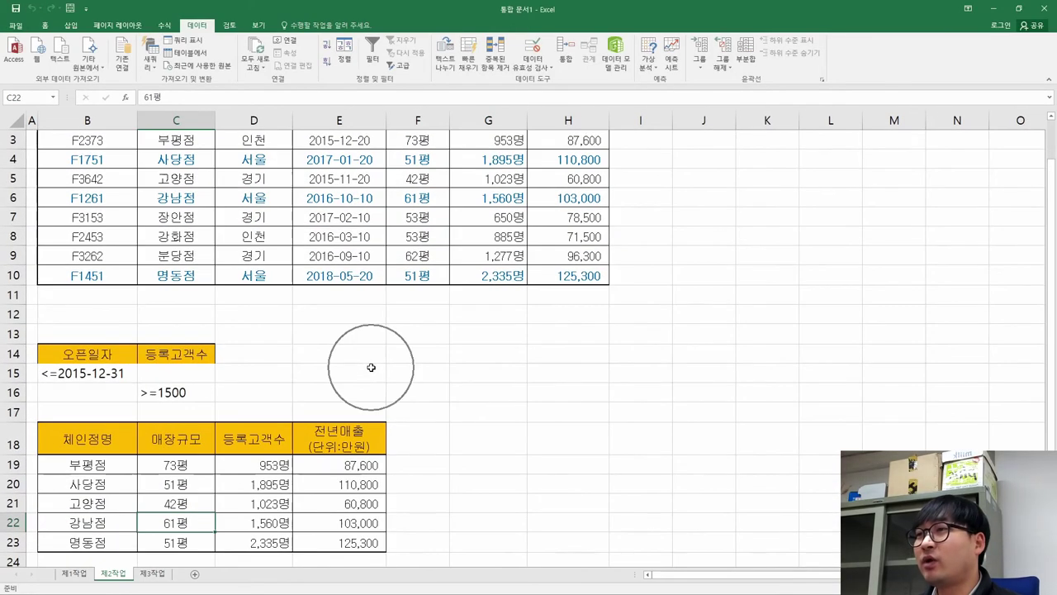
pyautogui.scroll(-1, 294, 419)
pyautogui.click(213, 494)
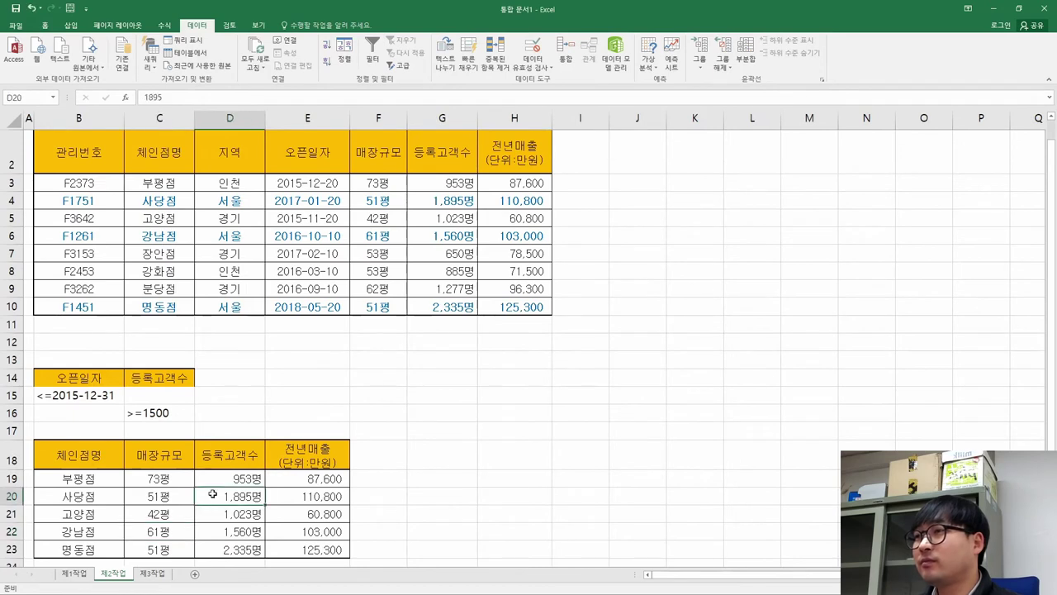
pyautogui.moveTo(97, 478); pyautogui.dragTo(82, 549)
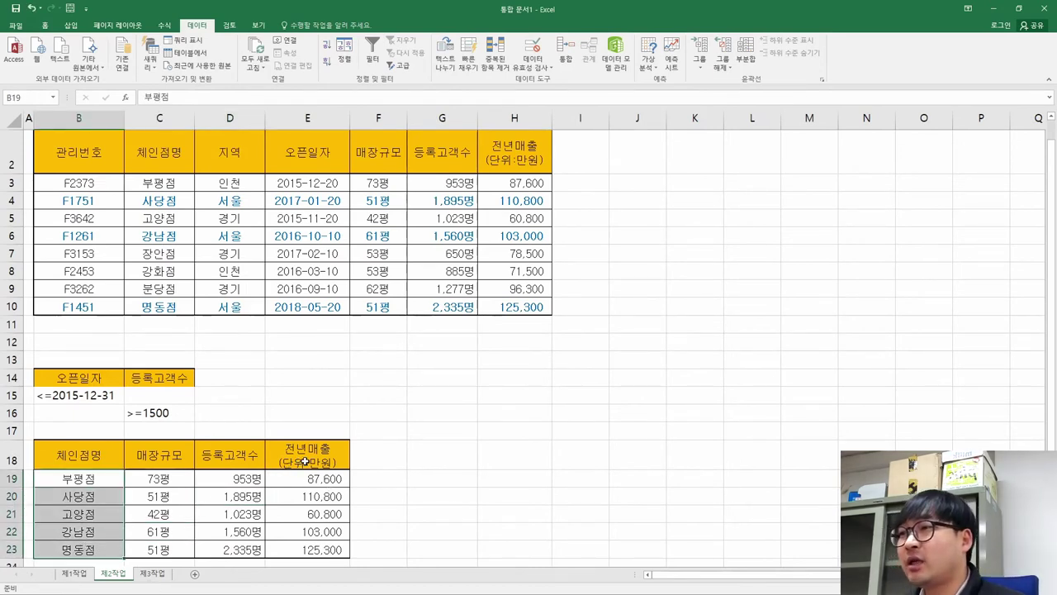
# - Select the extracted table B18:E23, and strike through the whole advanced filter instruction (1) in the exam PDF
pyautogui.moveTo(95, 461); pyautogui.dragTo(295, 555)
pyautogui.hotkey('alt', 'Tab')
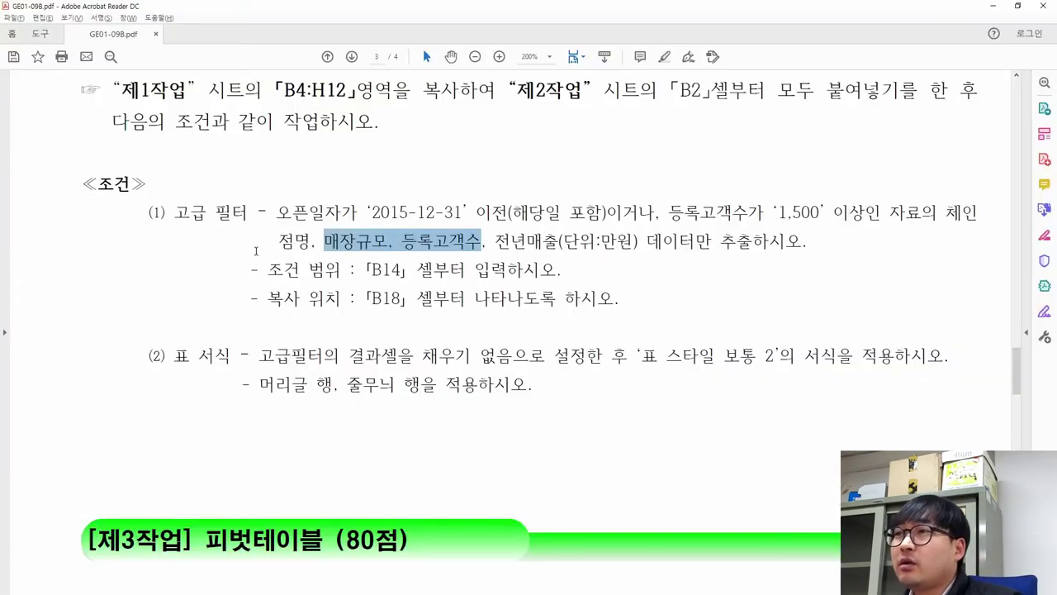
pyautogui.moveTo(151, 211); pyautogui.dragTo(605, 301)
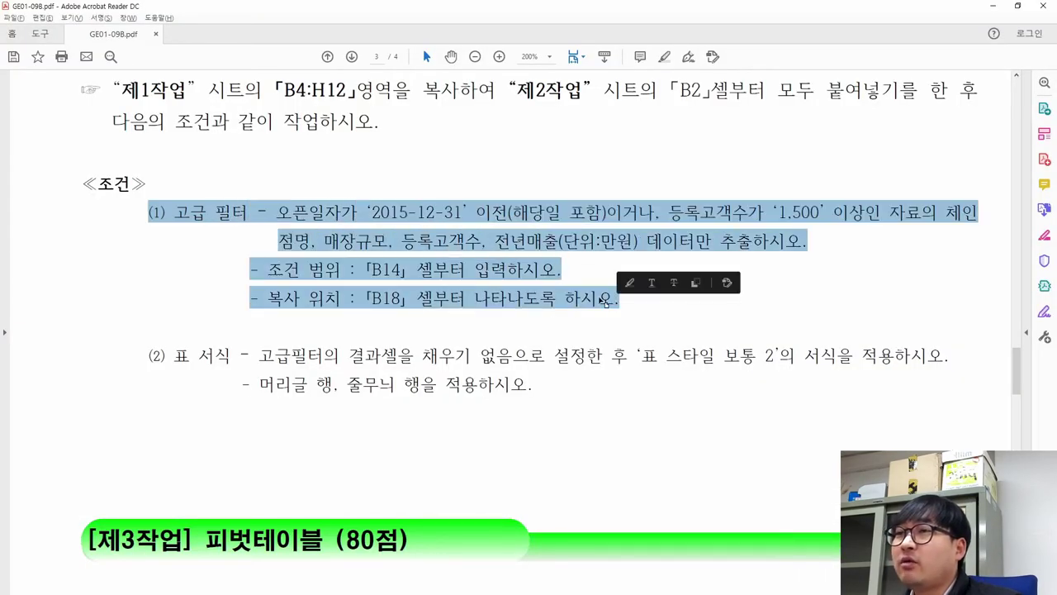
pyautogui.click(673, 286)
# - Check the fill requirement in instruction (2) of the PDF and set the extracted table B18:E23 to no fill
pyautogui.moveTo(167, 355); pyautogui.dragTo(614, 364)
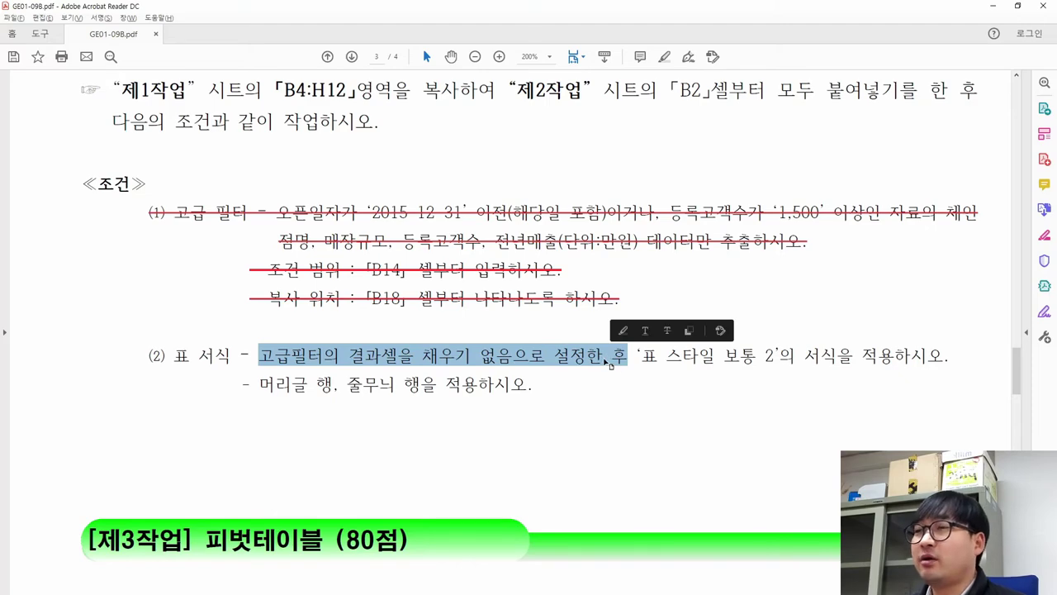
pyautogui.hotkey('alt', 'Tab')
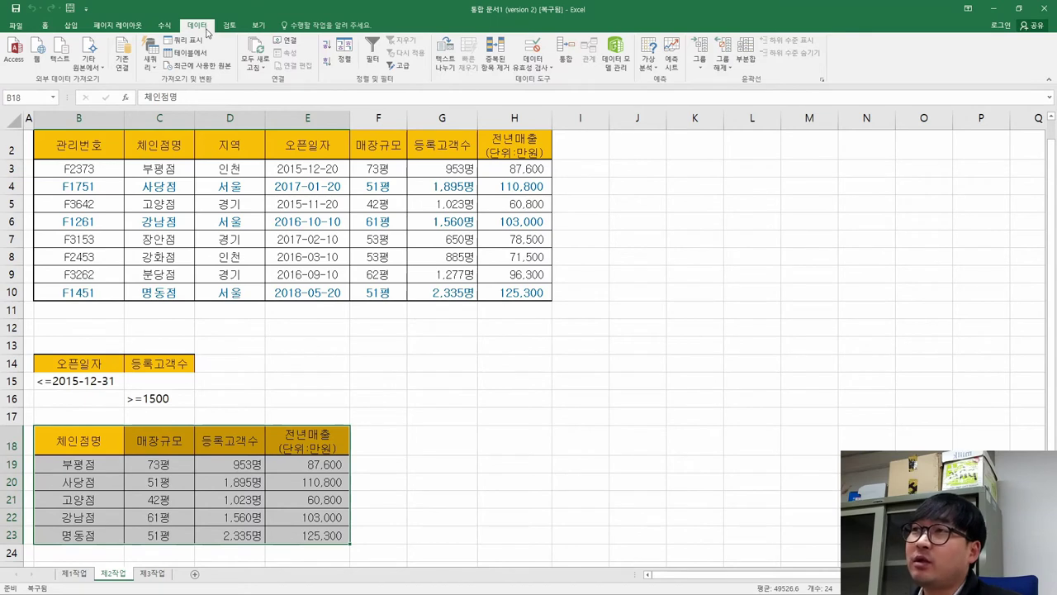
pyautogui.click(41, 26)
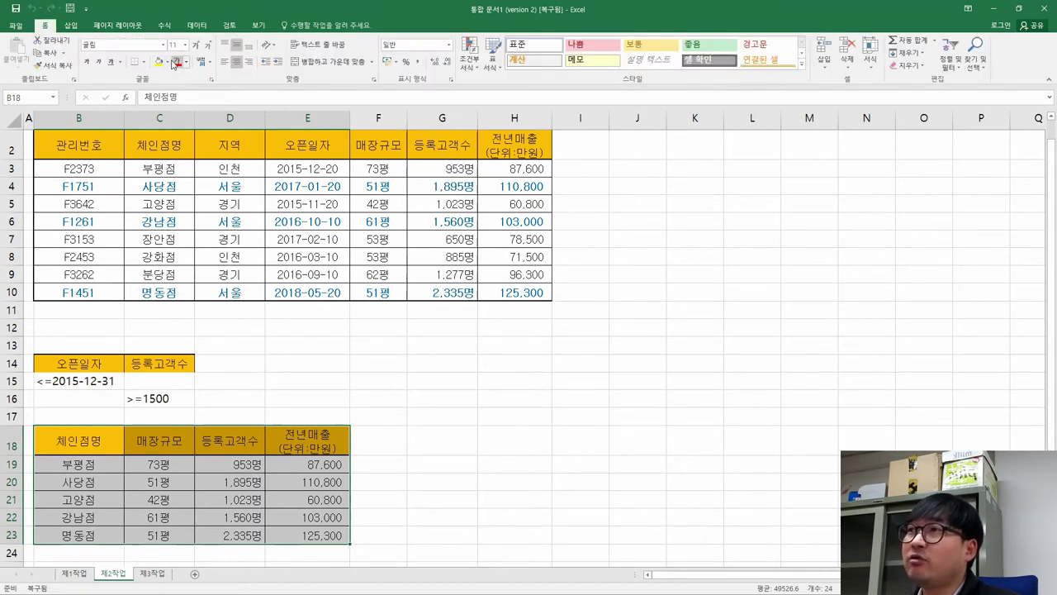
pyautogui.click(168, 63)
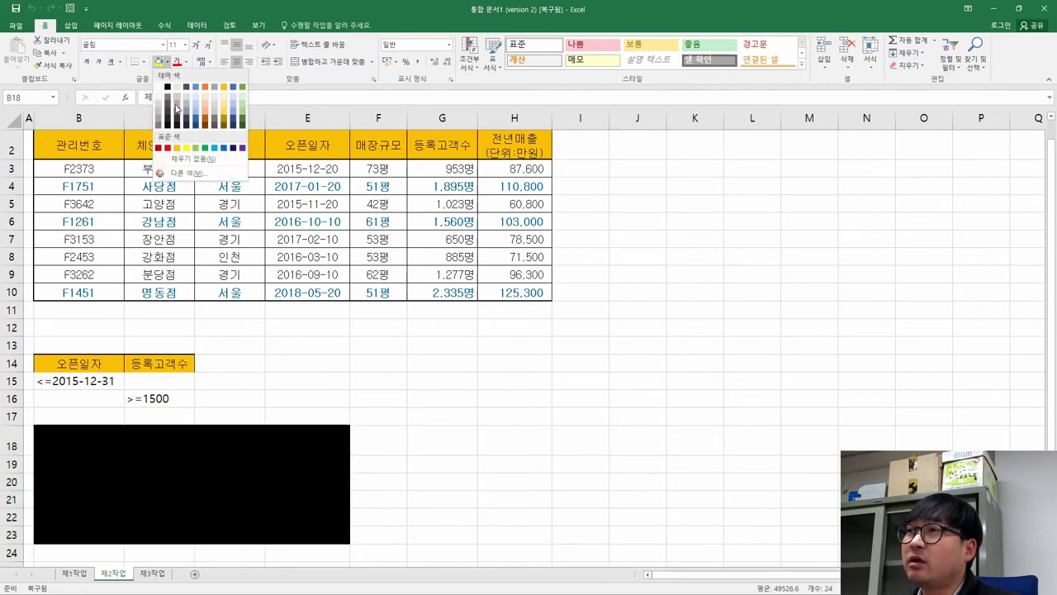
pyautogui.click(195, 162)
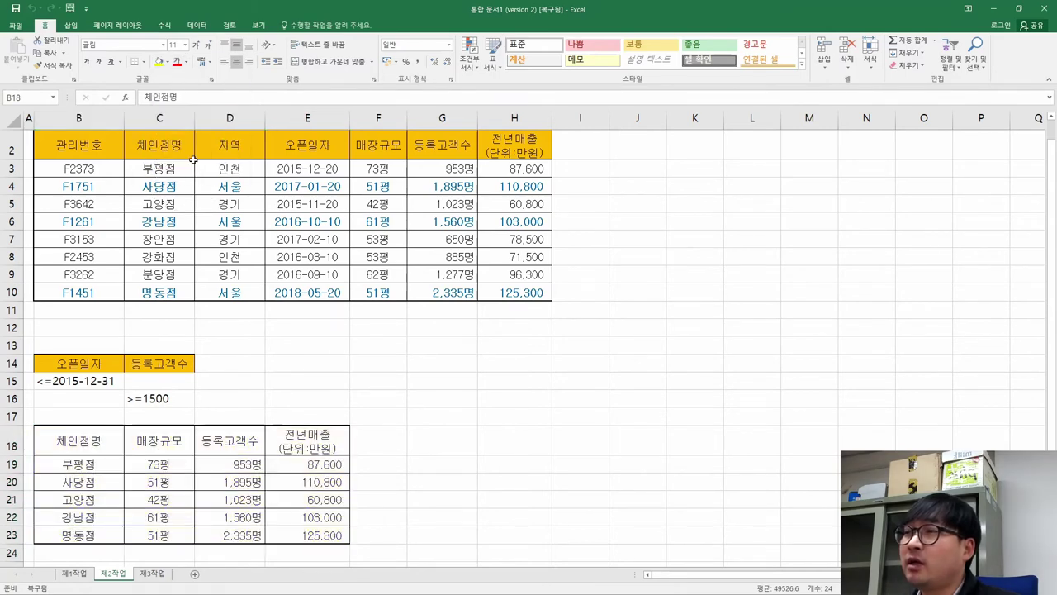
# - Look up the required ‘표 스타일 보통 2’ table style in the exam PDF and return to the 제2작업 sheet
pyautogui.hotkey('ctrl', 'Tab')
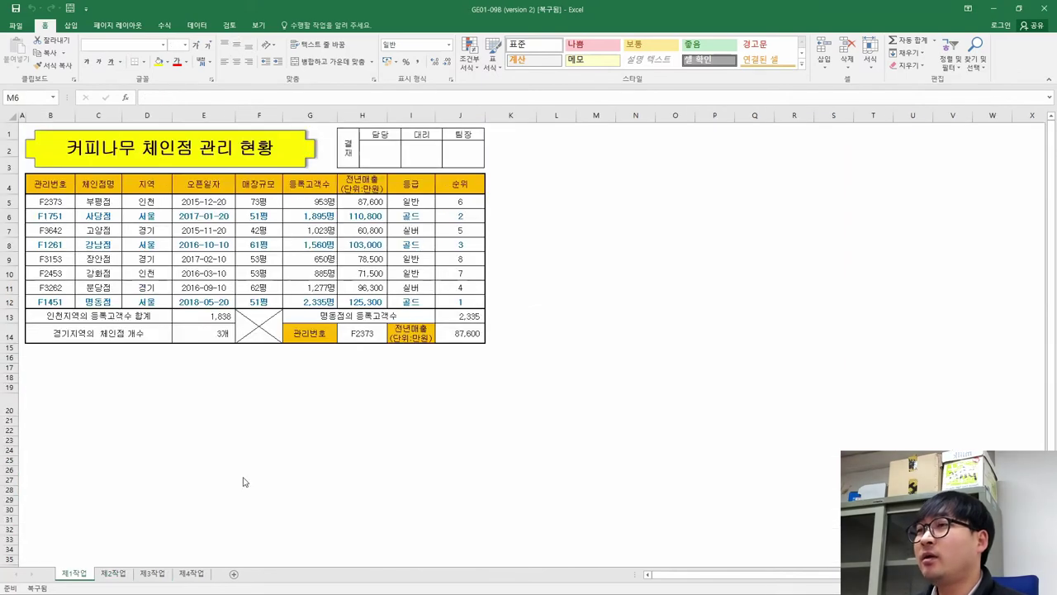
pyautogui.hotkey('alt', 'Tab')
pyautogui.moveTo(636, 356); pyautogui.dragTo(851, 362)
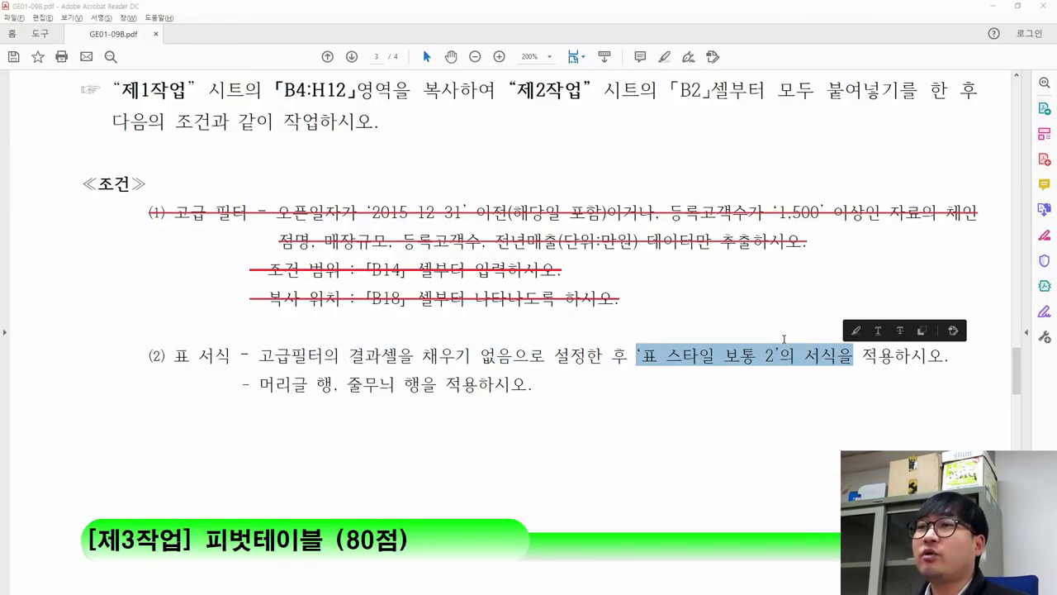
pyautogui.hotkey('alt', 'Tab')
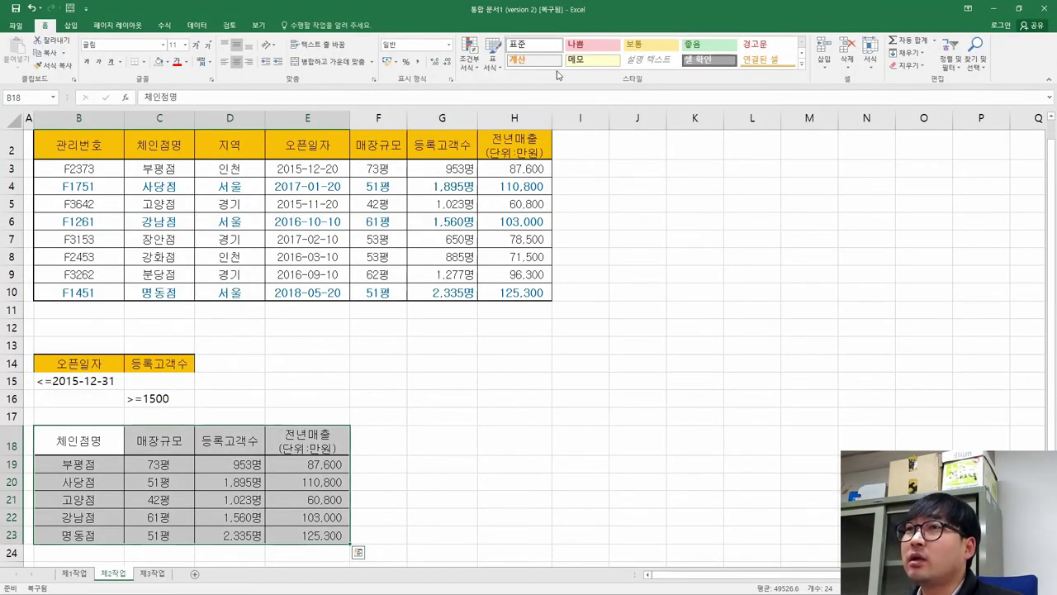
# - Format the extracted range B18:E23 as a table with headers using the ‘표 스타일 보통 2’ style
pyautogui.hotkey('ctrl', 'q')
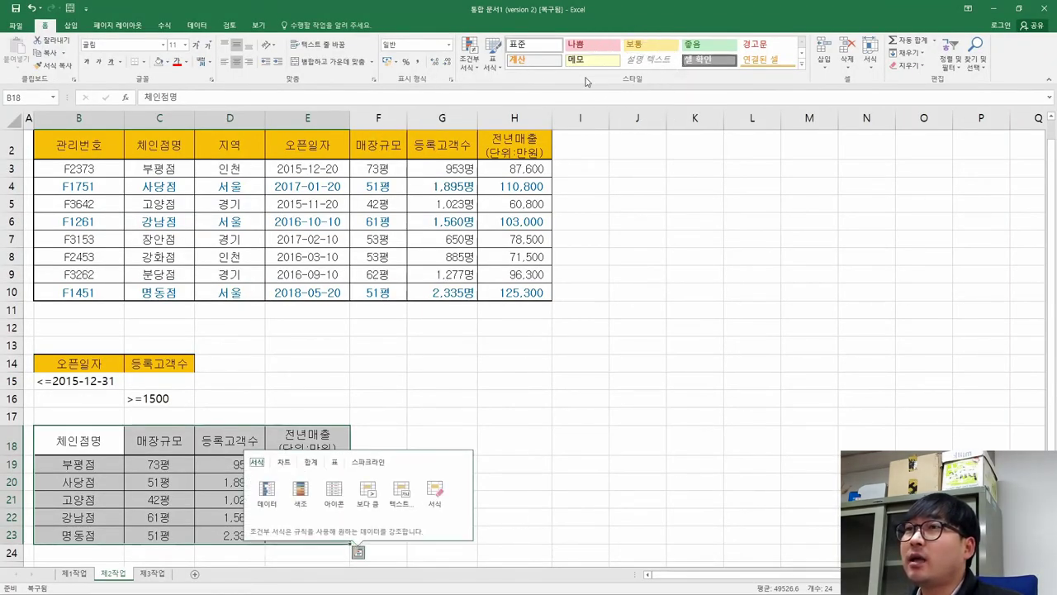
pyautogui.click(493, 71)
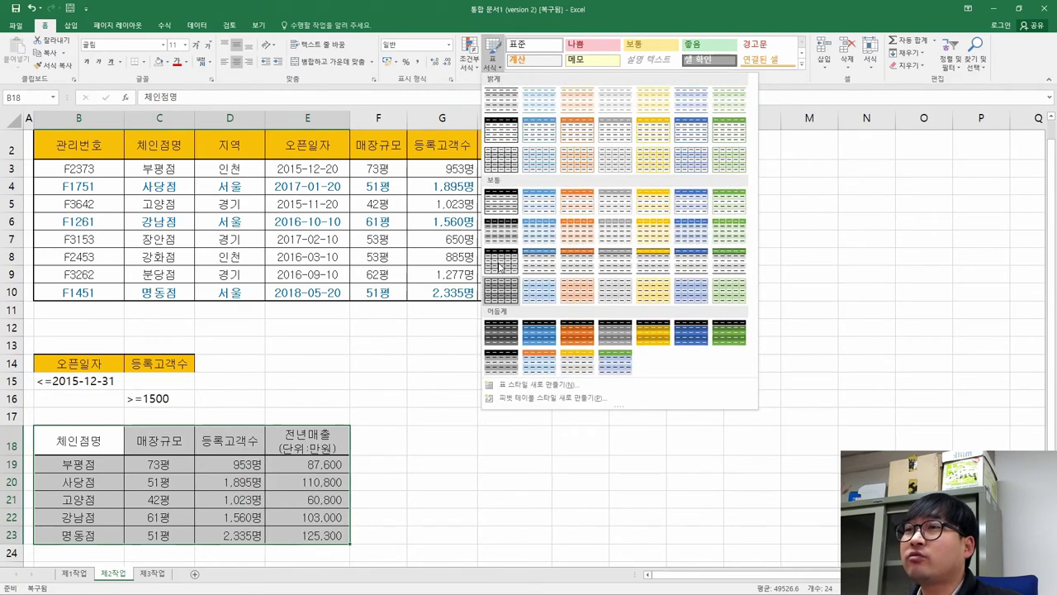
pyautogui.click(541, 202)
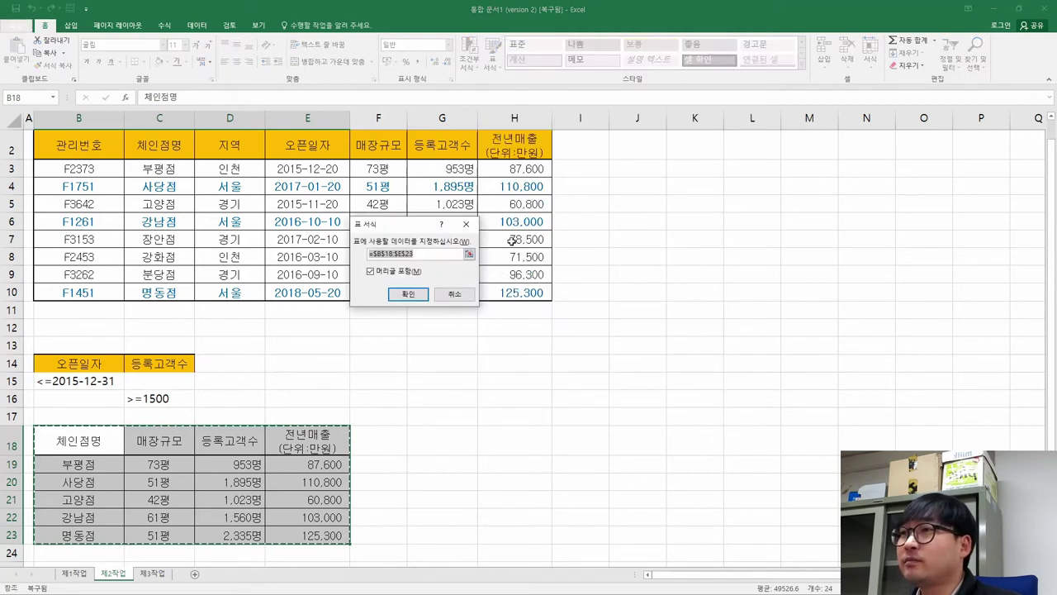
pyautogui.click(403, 294)
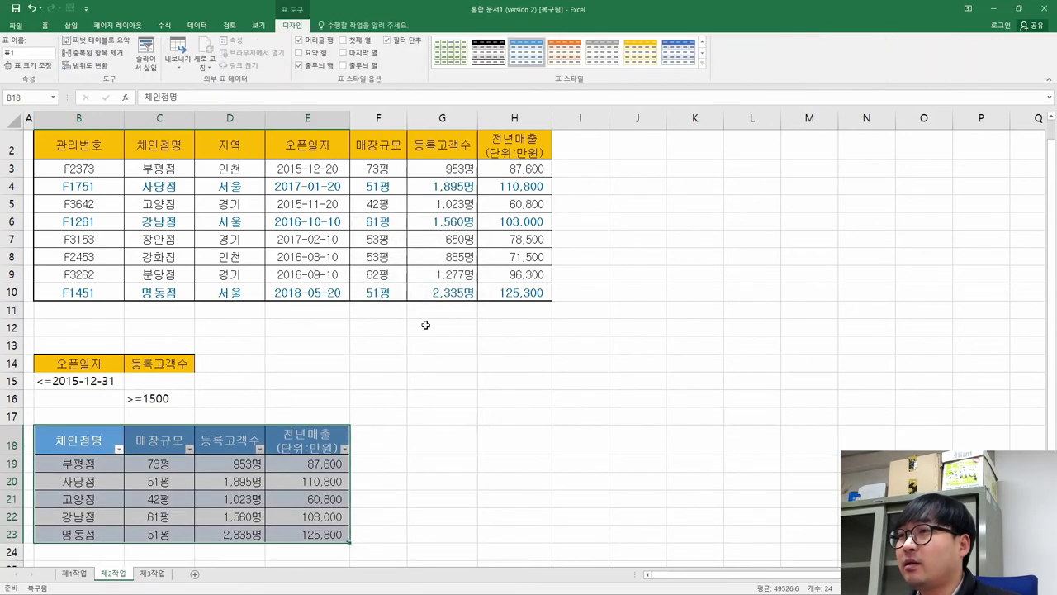
# - Look up the header row and banded rows requirement in the exam PDF and check those options on the formatted table
pyautogui.hotkey('alt', 'Tab')
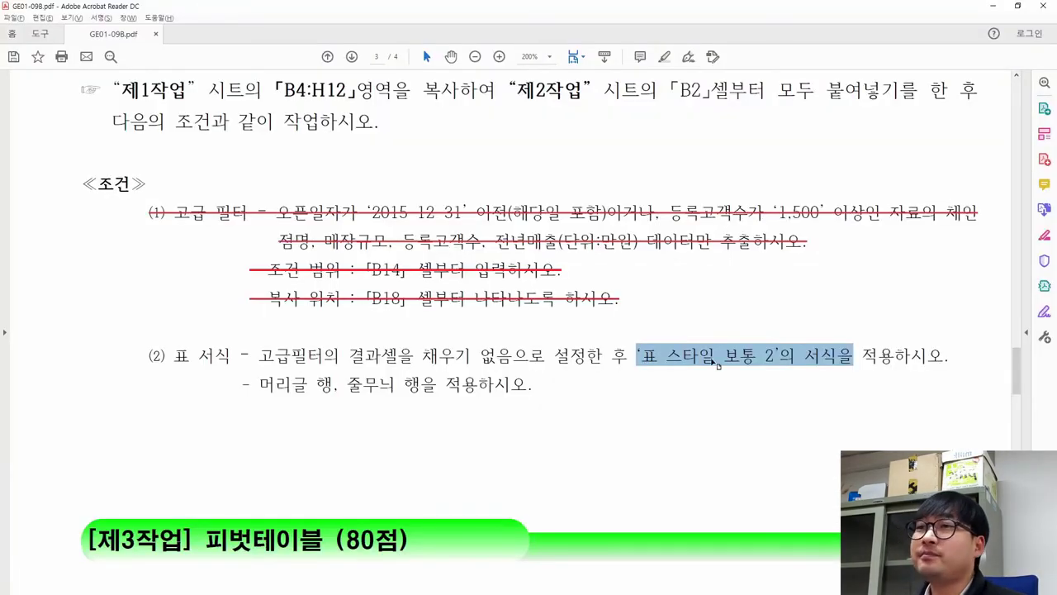
pyautogui.moveTo(259, 385); pyautogui.dragTo(531, 385)
pyautogui.hotkey('alt', 'Tab')
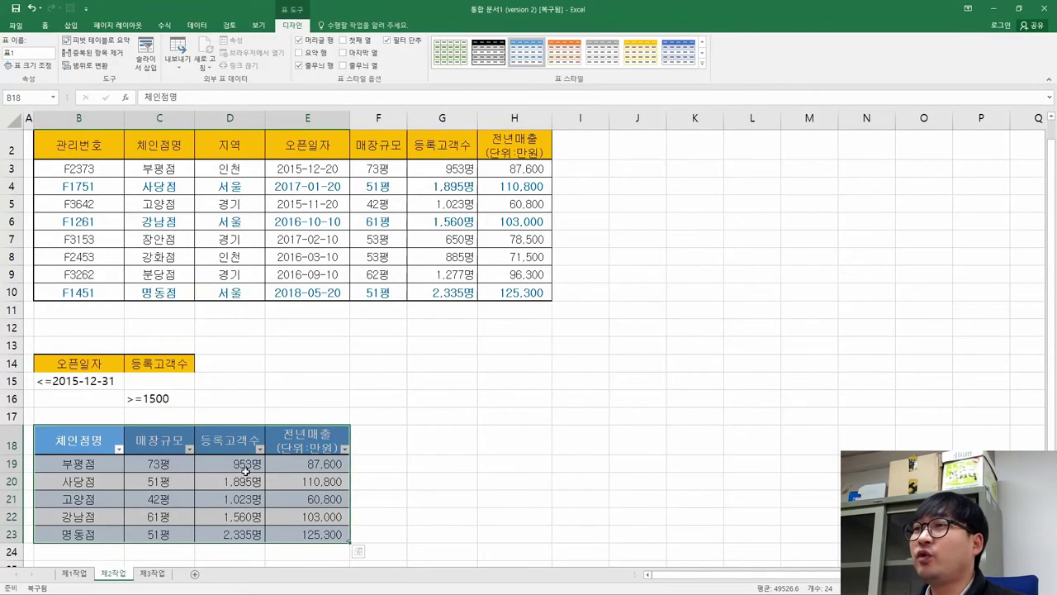
pyautogui.hotkey('ctrl', 'q')
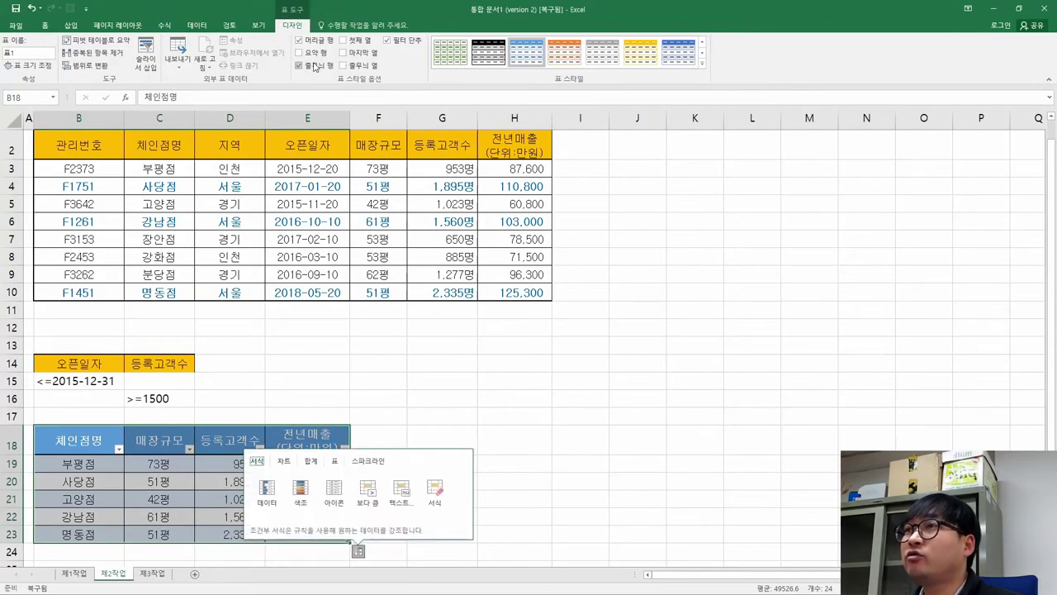
pyautogui.click(83, 495)
# - Strike through the whole table format instruction (2) in the exam PDF
pyautogui.hotkey('alt', 'Tab')
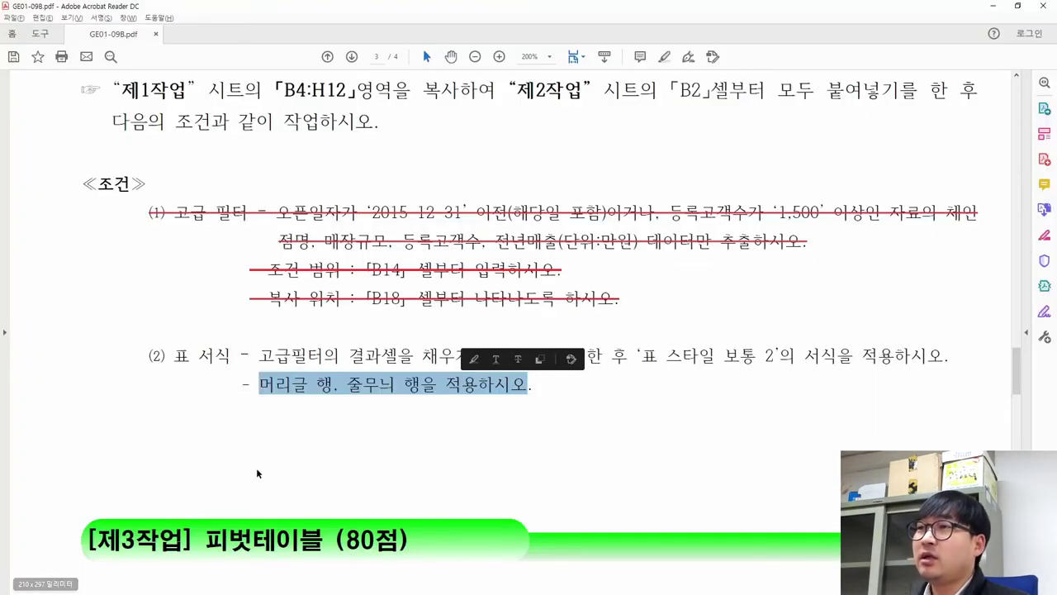
pyautogui.moveTo(534, 385); pyautogui.dragTo(148, 357)
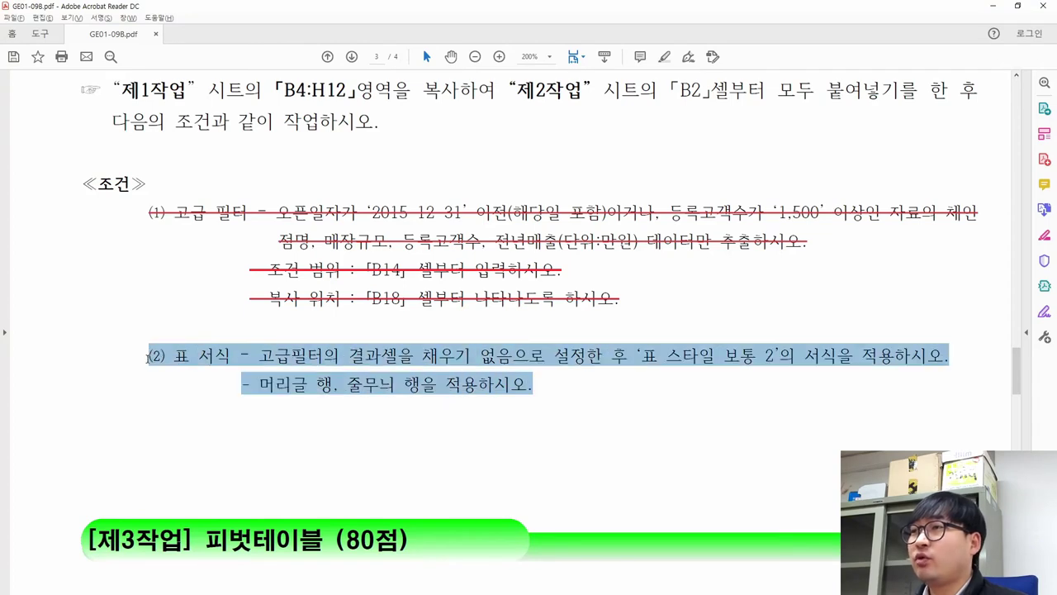
pyautogui.click(205, 330)
pyautogui.scroll(2, 207, 333)
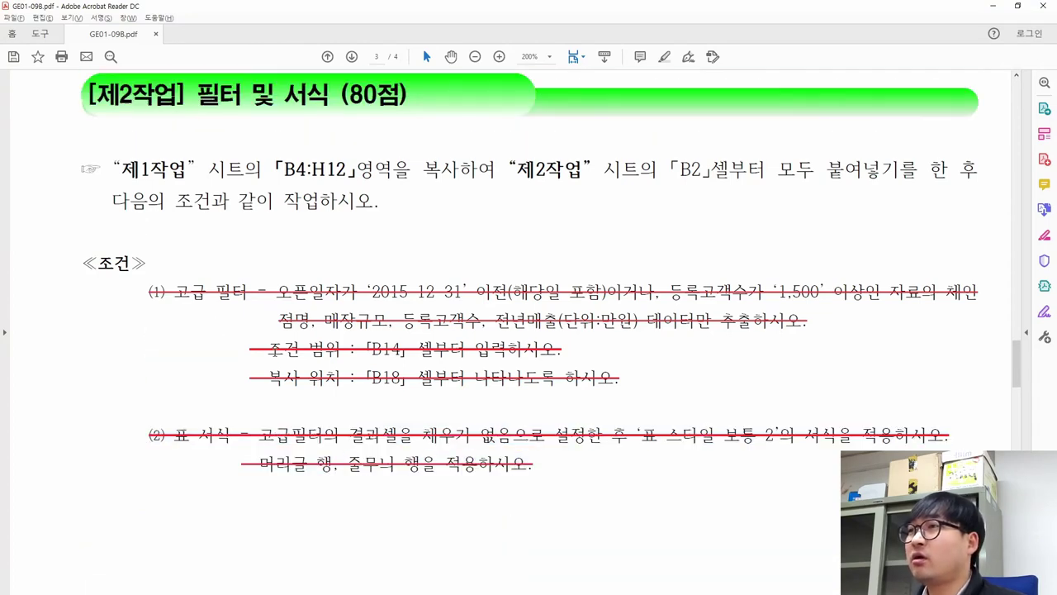
pyautogui.scroll(1, 487, 405)
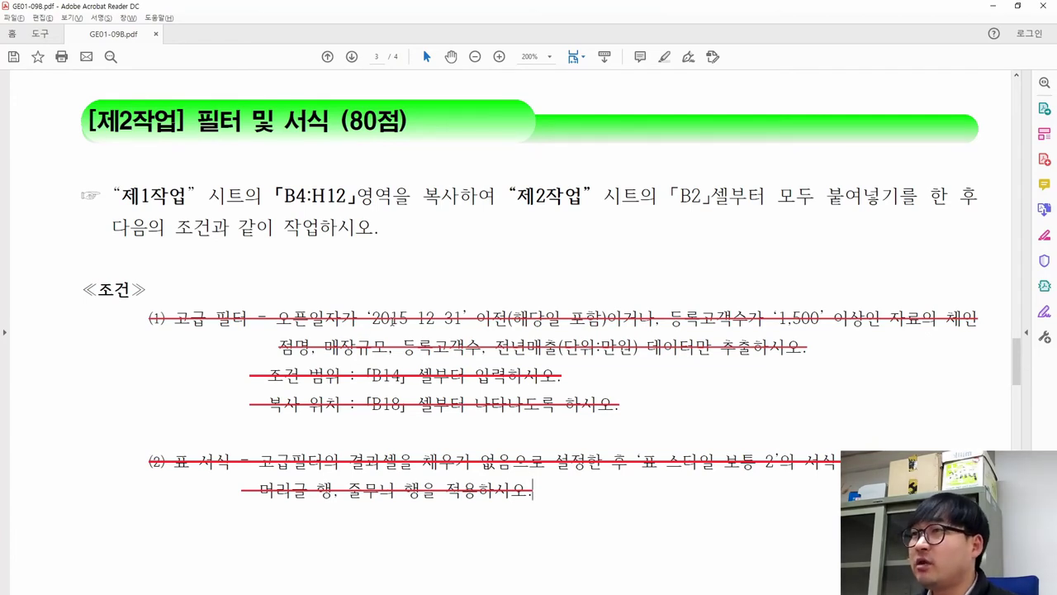
# - Check the points allotted to 제2작업 in the exam PDF and return to cell A1 of the 제2작업 sheet
pyautogui.moveTo(352, 132); pyautogui.dragTo(404, 129)
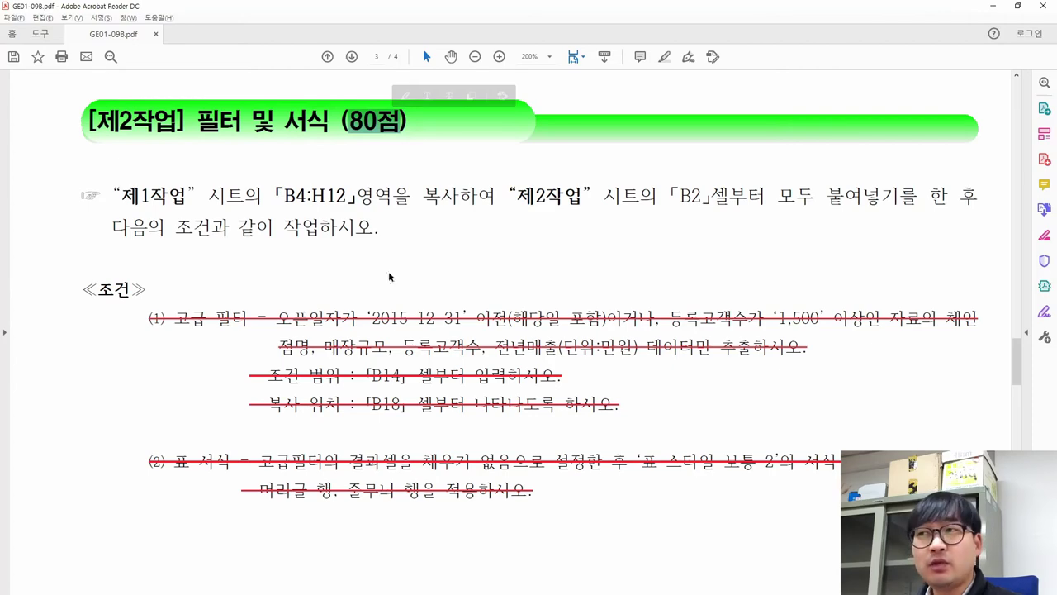
pyautogui.click(387, 317)
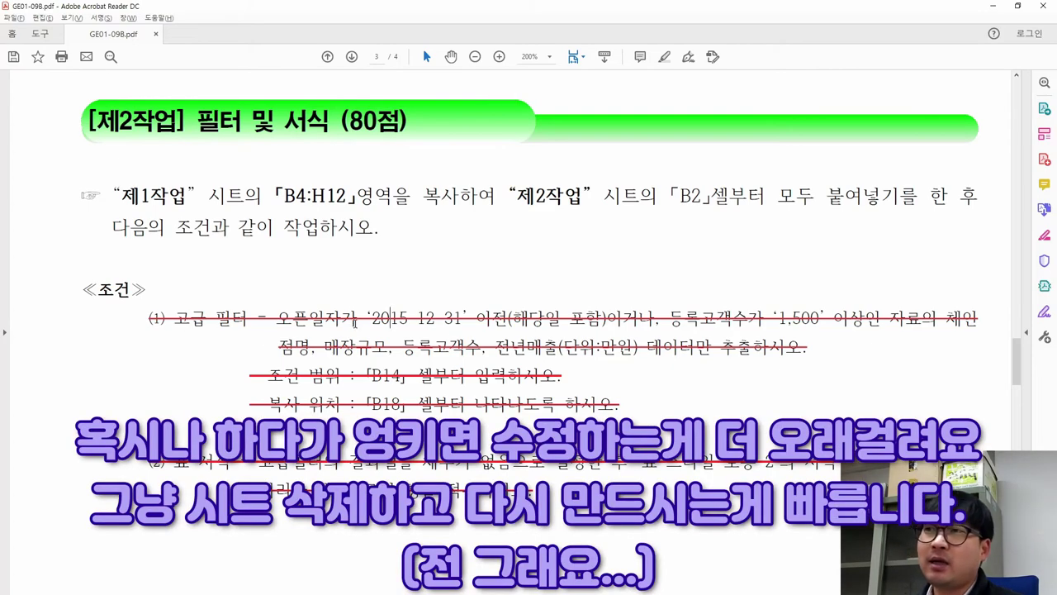
pyautogui.hotkey('alt', 'Tab')
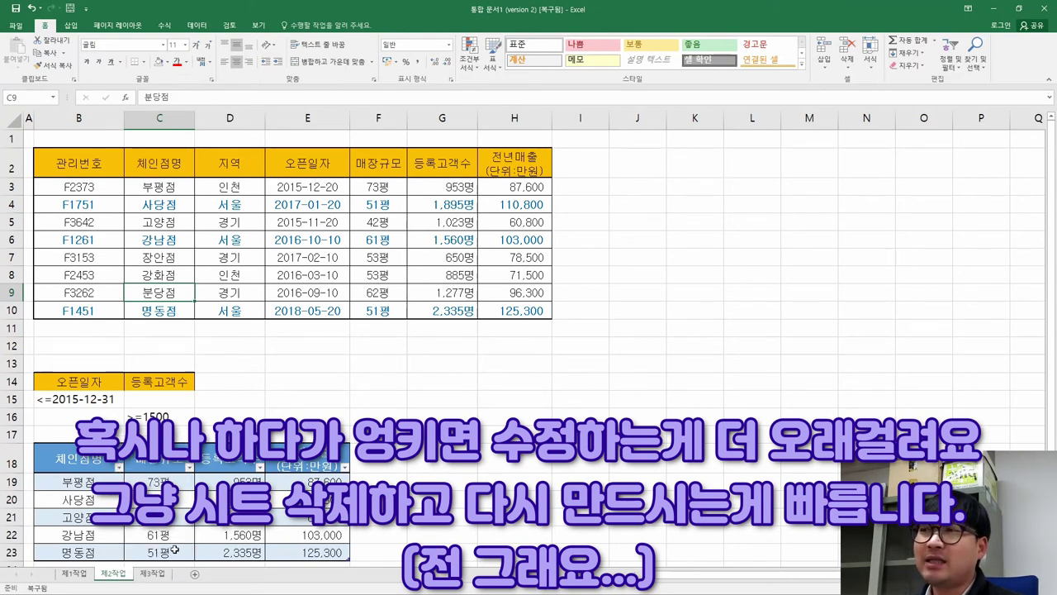
pyautogui.hotkey('ctrl', 'Home')
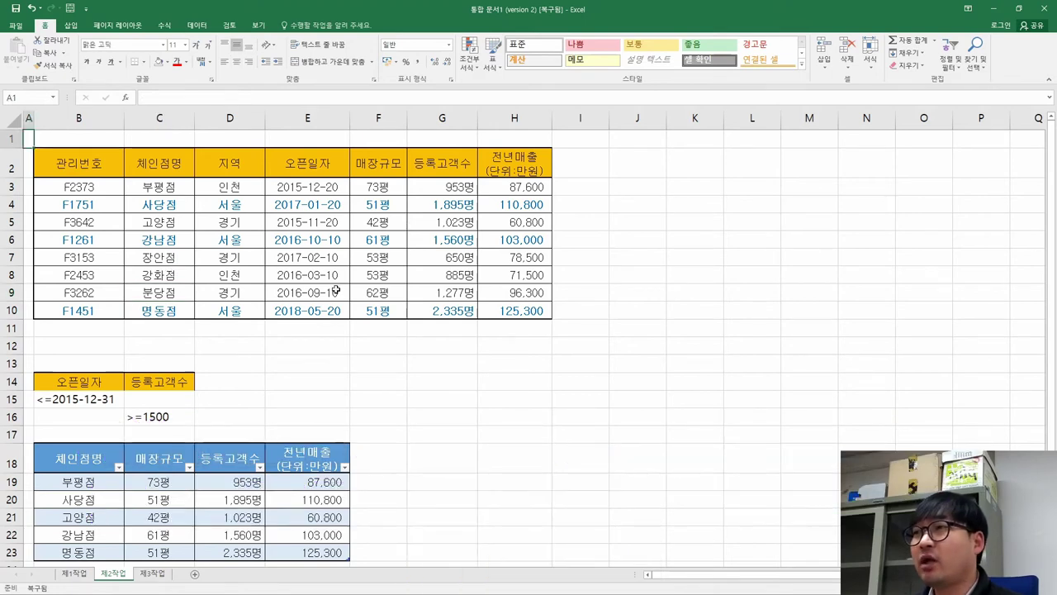
# - Read the 제3작업 pivot table heading and instruction in the exam PDF, and examine the expected output table
pyautogui.hotkey('alt', 'Tab')
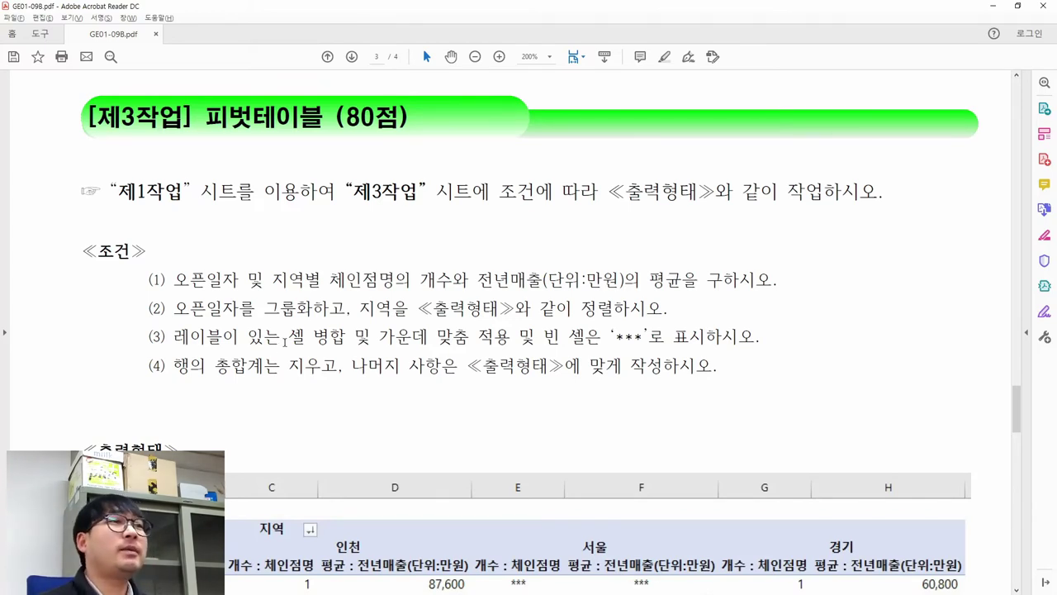
pyautogui.moveTo(215, 121); pyautogui.dragTo(400, 121)
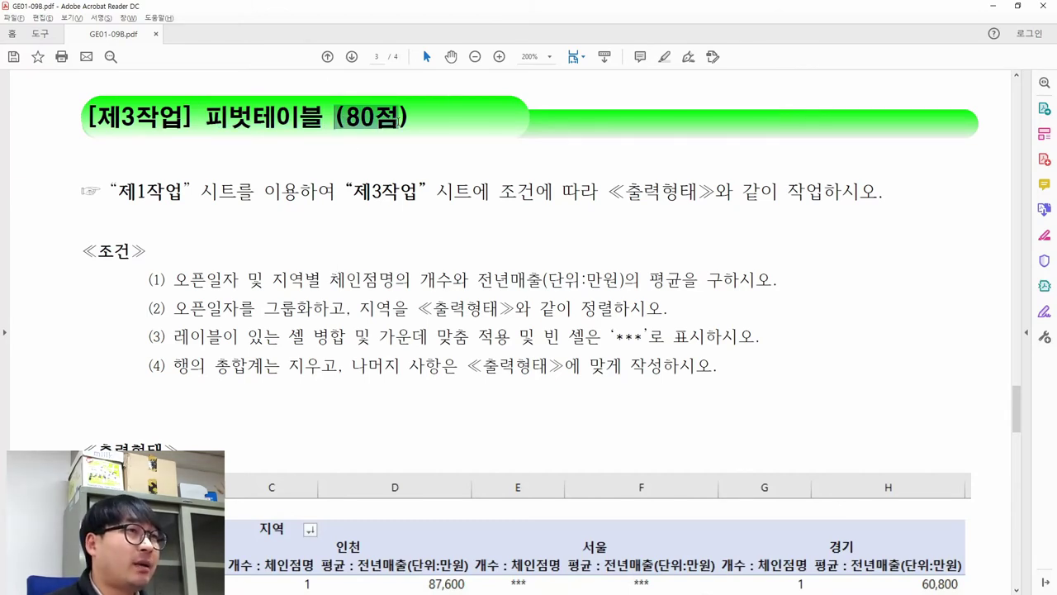
pyautogui.click(175, 187)
pyautogui.moveTo(112, 196); pyautogui.dragTo(883, 202)
pyautogui.scroll(-5, 178, 232)
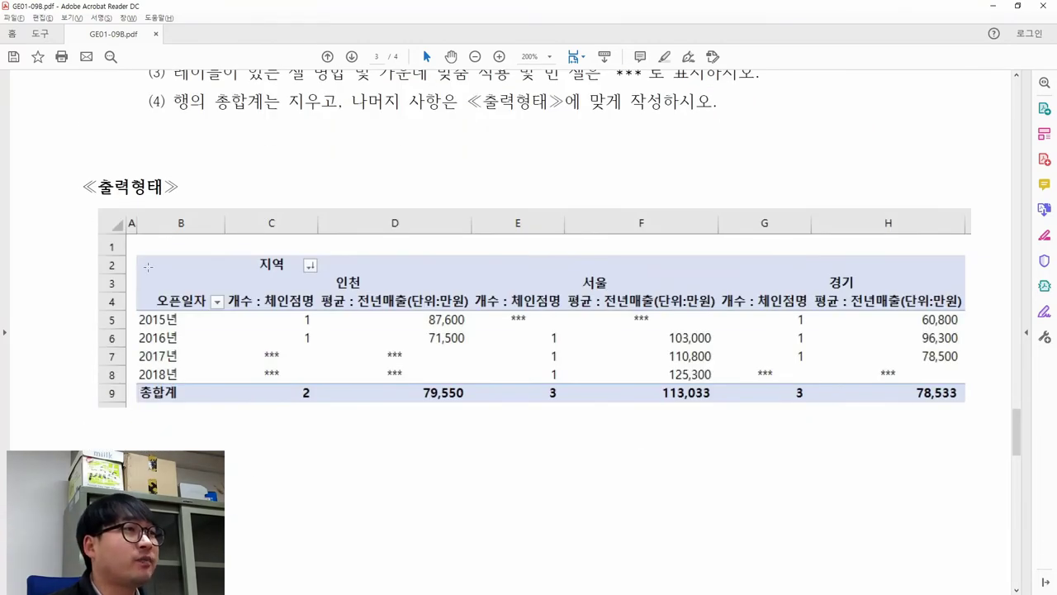
pyautogui.moveTo(154, 263); pyautogui.dragTo(1004, 403)
pyautogui.click(451, 393)
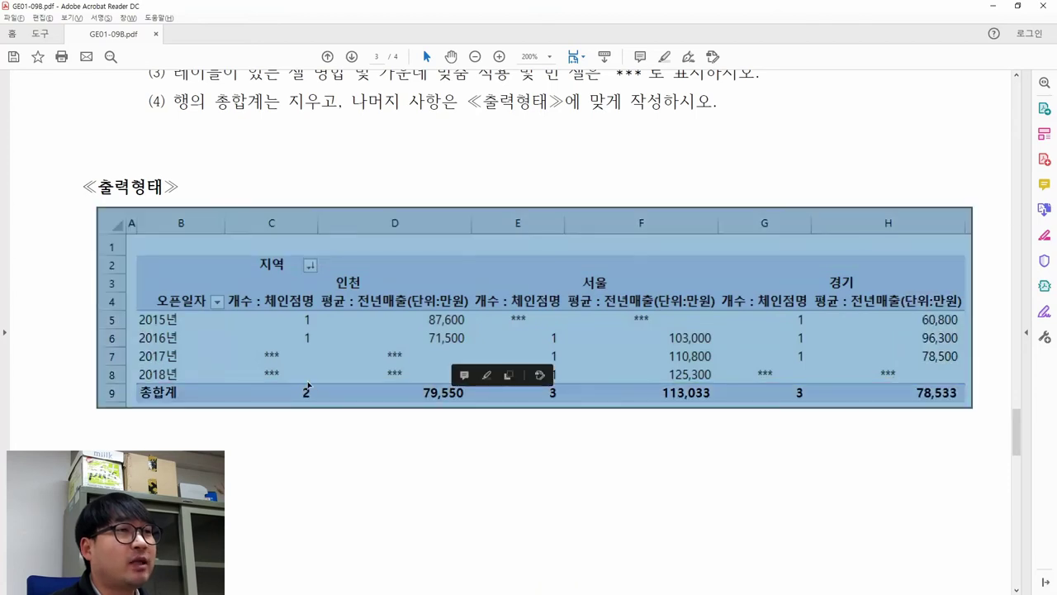
pyautogui.click(264, 342)
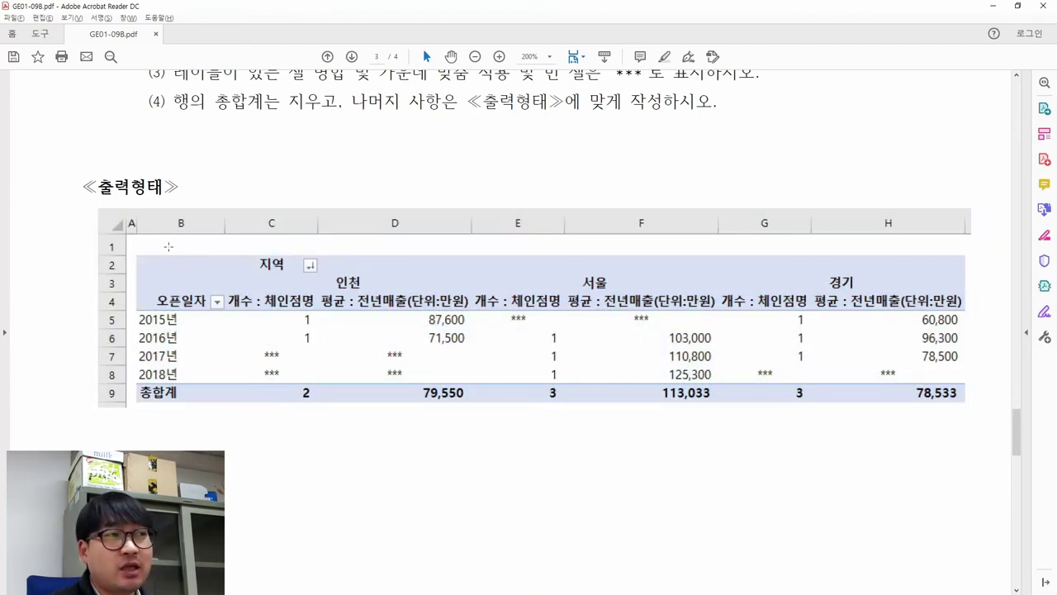
# - Identify the pivot table's starting cell in the expected output picture by marking cell B2
pyautogui.moveTo(170, 218); pyautogui.dragTo(234, 283)
pyautogui.moveTo(99, 257); pyautogui.dragTo(220, 274)
pyautogui.click(156, 265)
pyautogui.moveTo(150, 260); pyautogui.dragTo(222, 273)
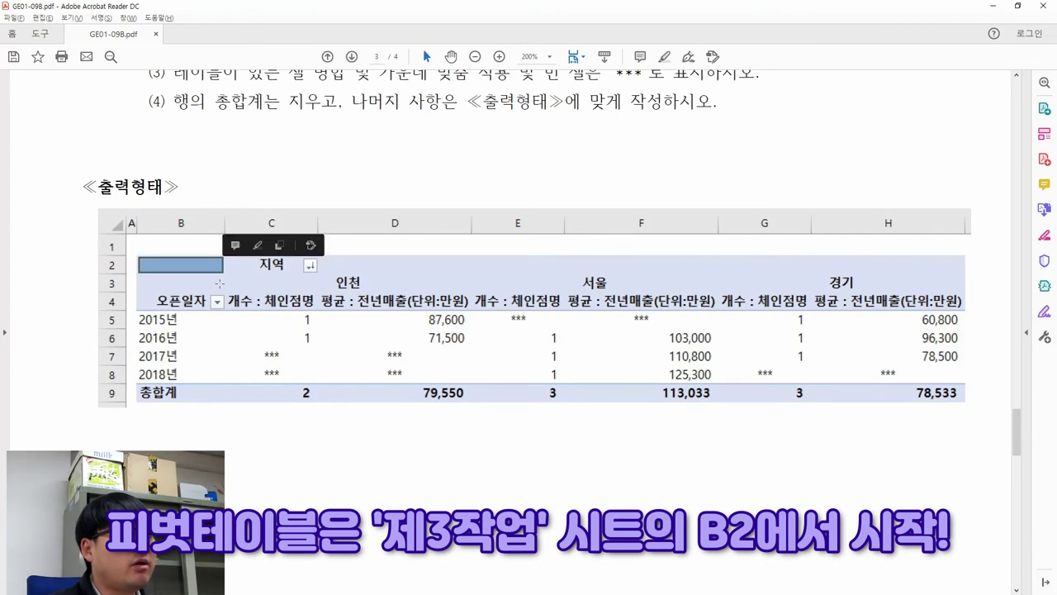
# - Create a pivot table from range B4:H12 of the 제1작업 sheet, placed at cell B2 of the existing 제3작업 sheet
pyautogui.hotkey('alt', 'Tab')
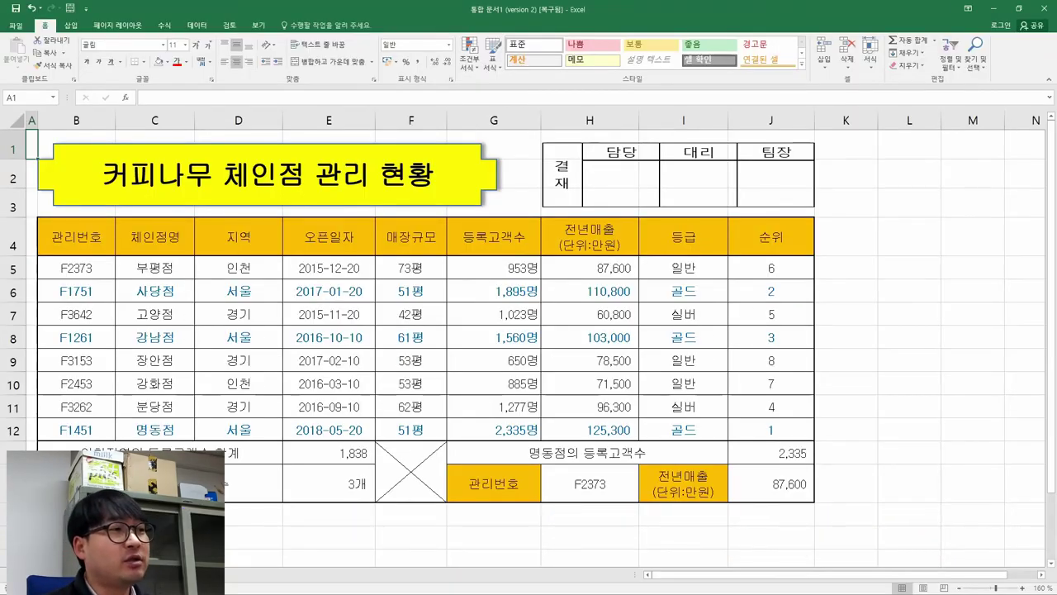
pyautogui.moveTo(76, 236); pyautogui.dragTo(604, 425)
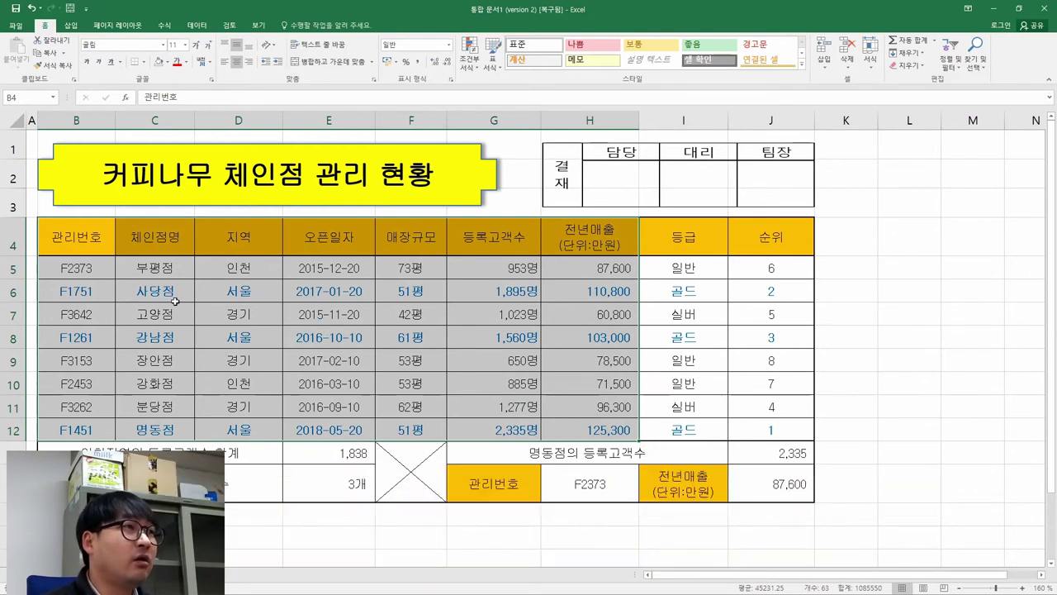
pyautogui.click(70, 25)
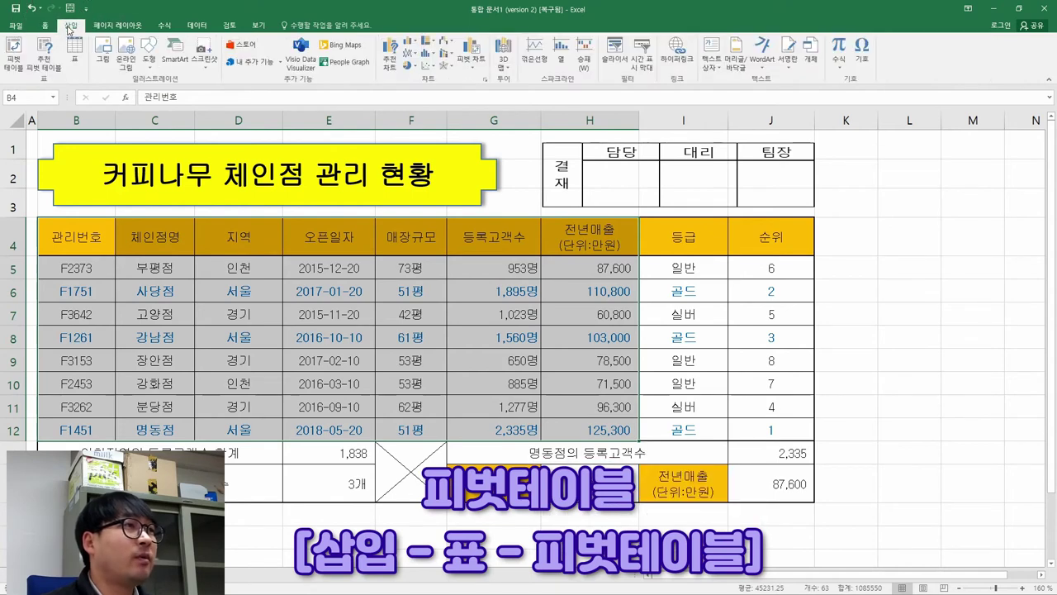
pyautogui.click(15, 64)
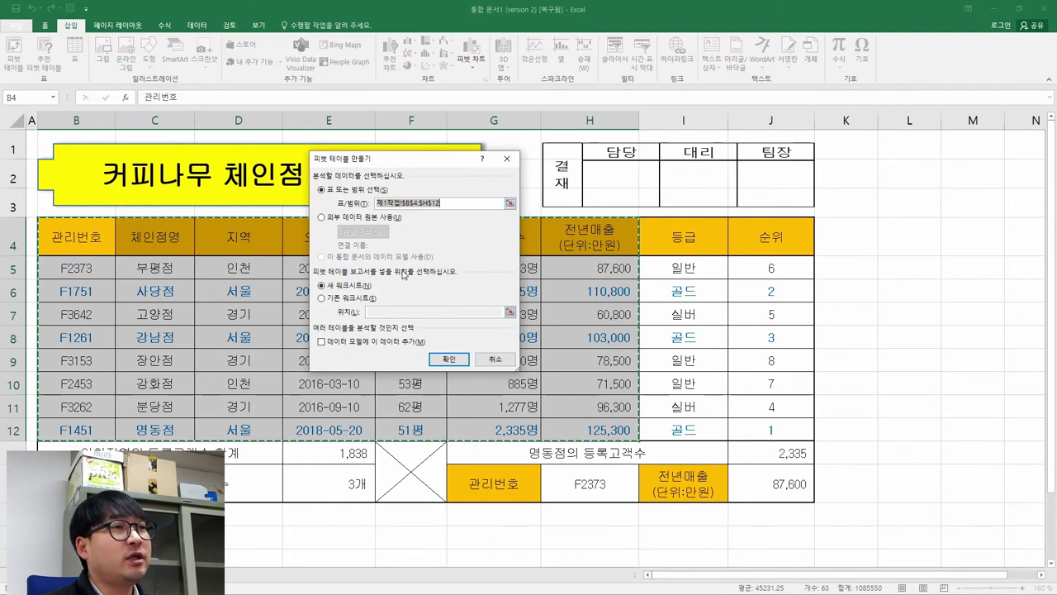
pyautogui.click(343, 299)
pyautogui.click(380, 311)
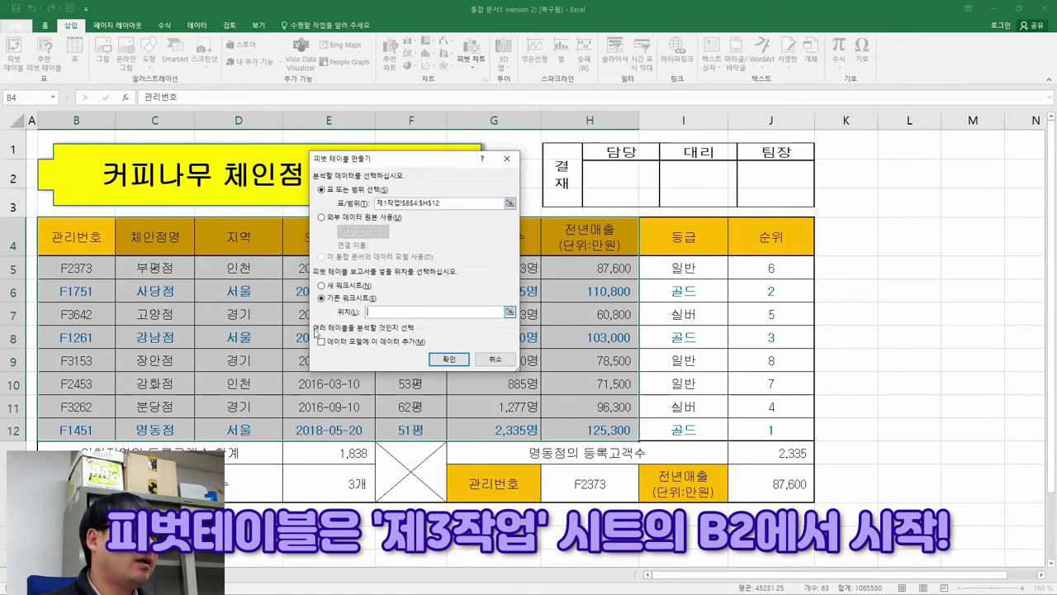
pyautogui.hotkey('ctrl', 'pagedown')
pyautogui.hotkey('ctrl', 'pagedown')
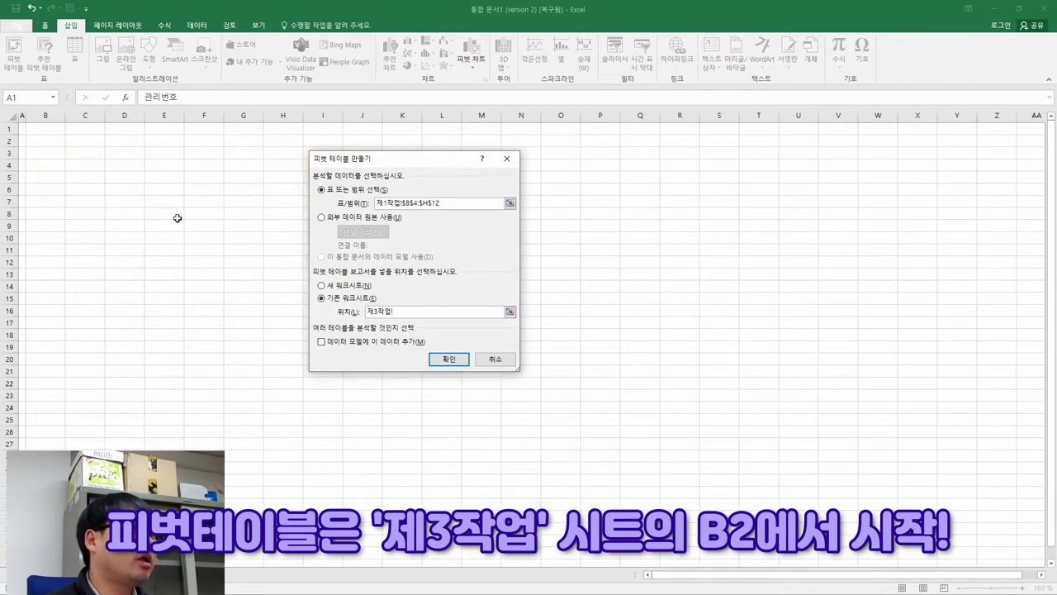
pyautogui.click(50, 139)
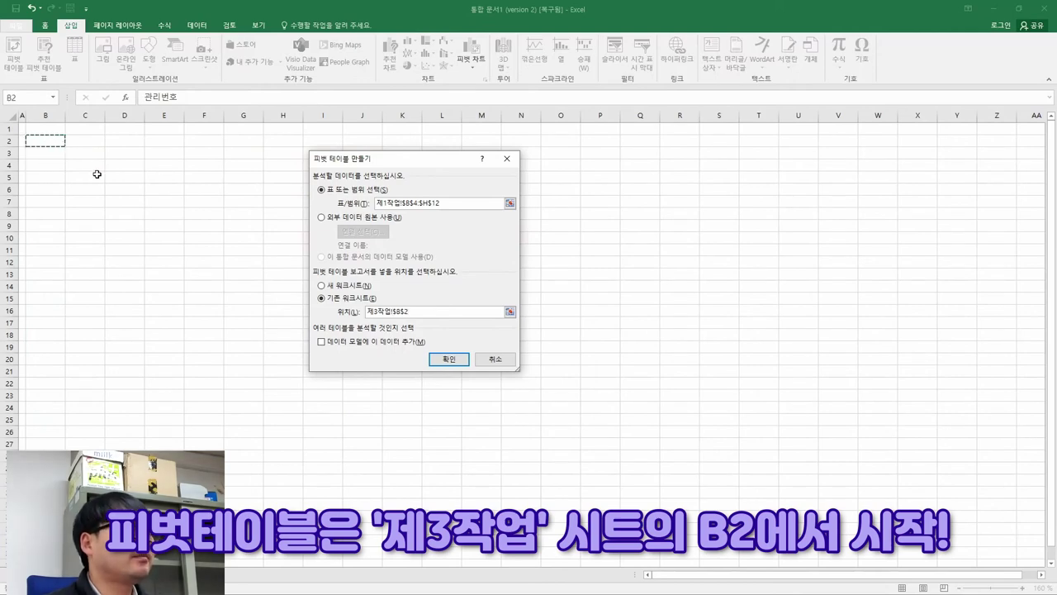
pyautogui.hotkey('alt', 'Tab')
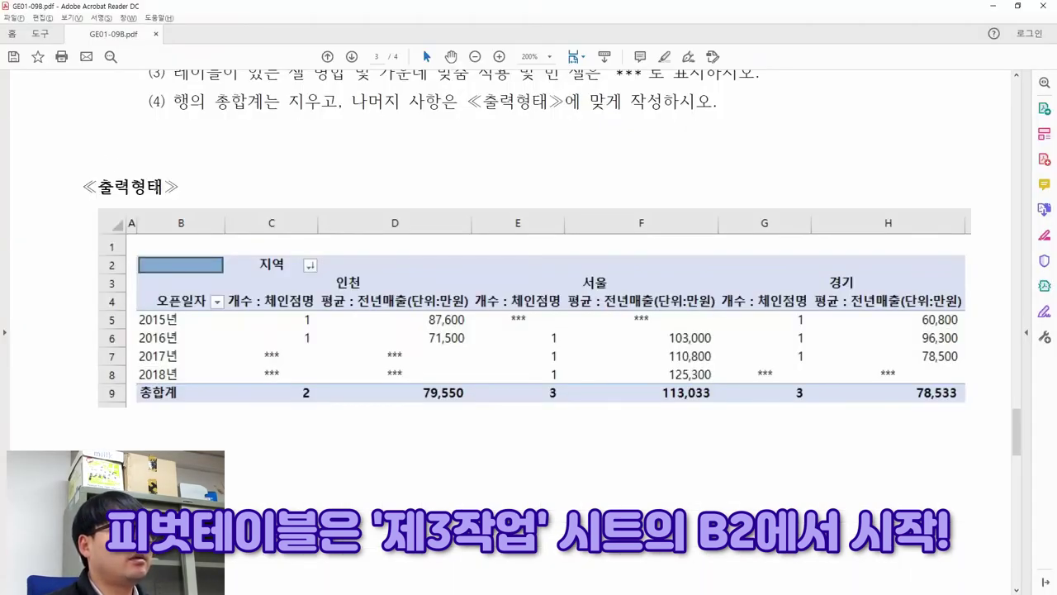
pyautogui.hotkey('alt', 'Tab')
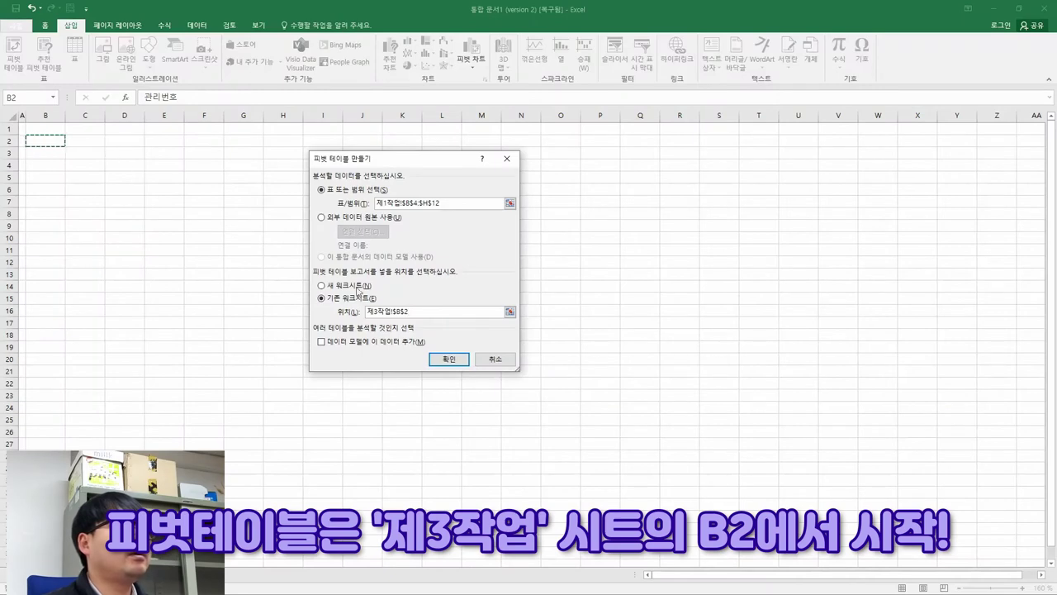
pyautogui.click(449, 361)
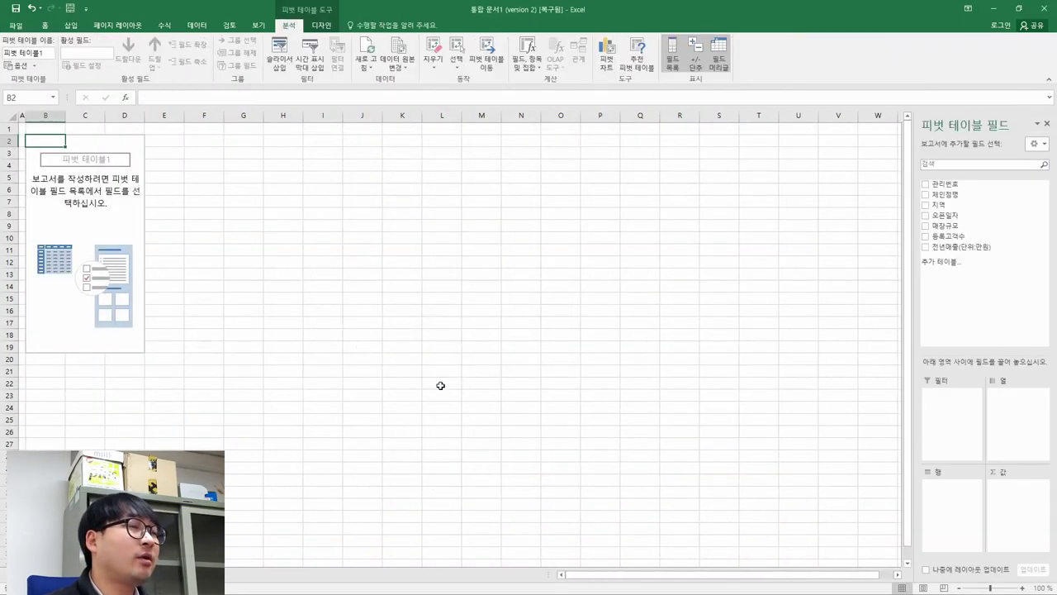
# - Examine the whole expected output table and its header block in the exam PDF against the empty pivot table layout
pyautogui.scroll(3, 220, 302)
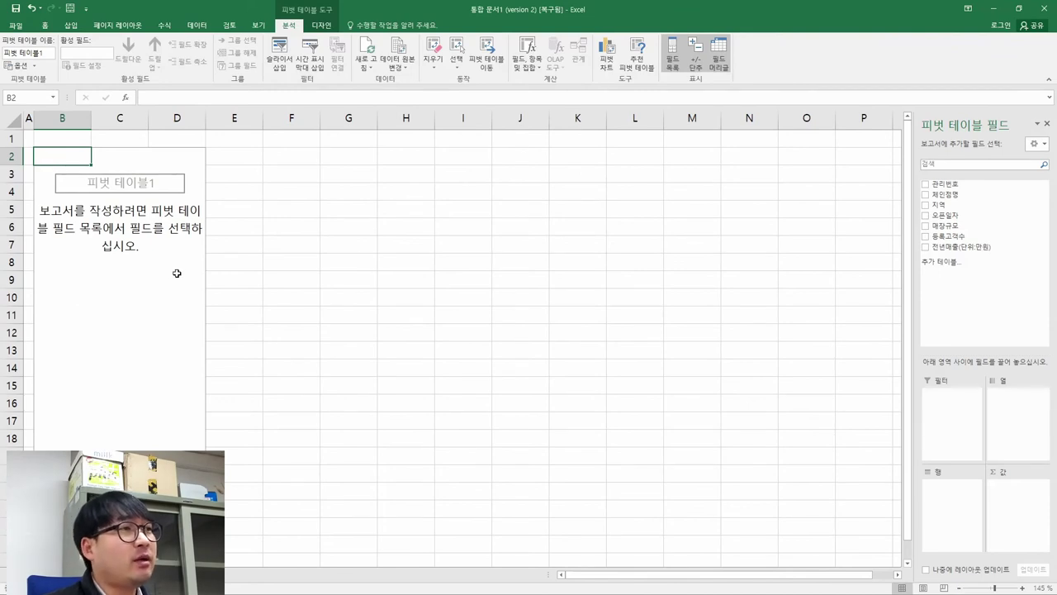
pyautogui.hotkey('alt', 'Tab')
pyautogui.click(288, 271)
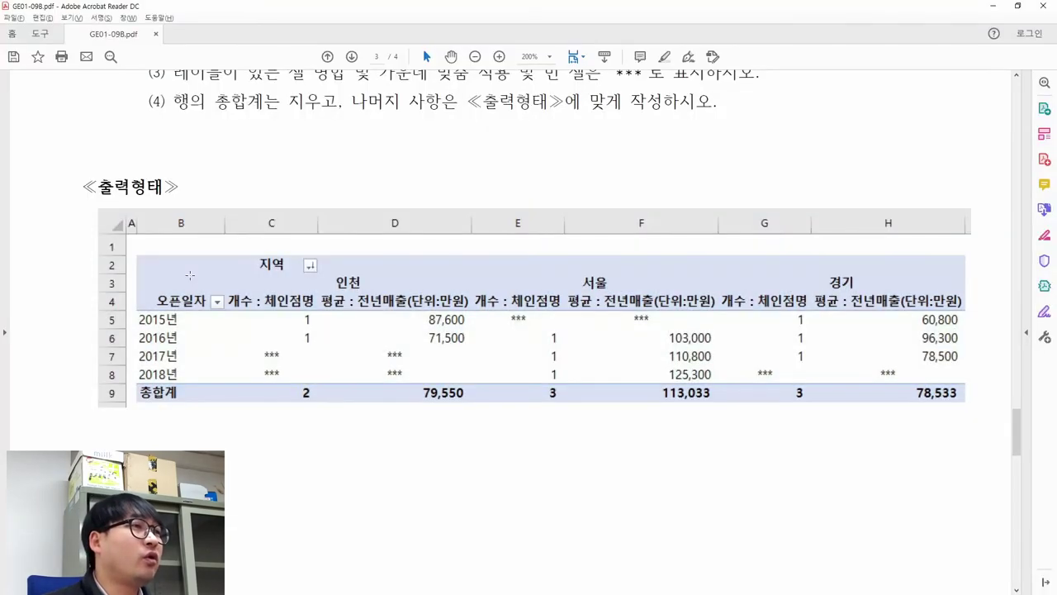
pyautogui.moveTo(137, 259); pyautogui.dragTo(956, 400)
pyautogui.click(454, 373)
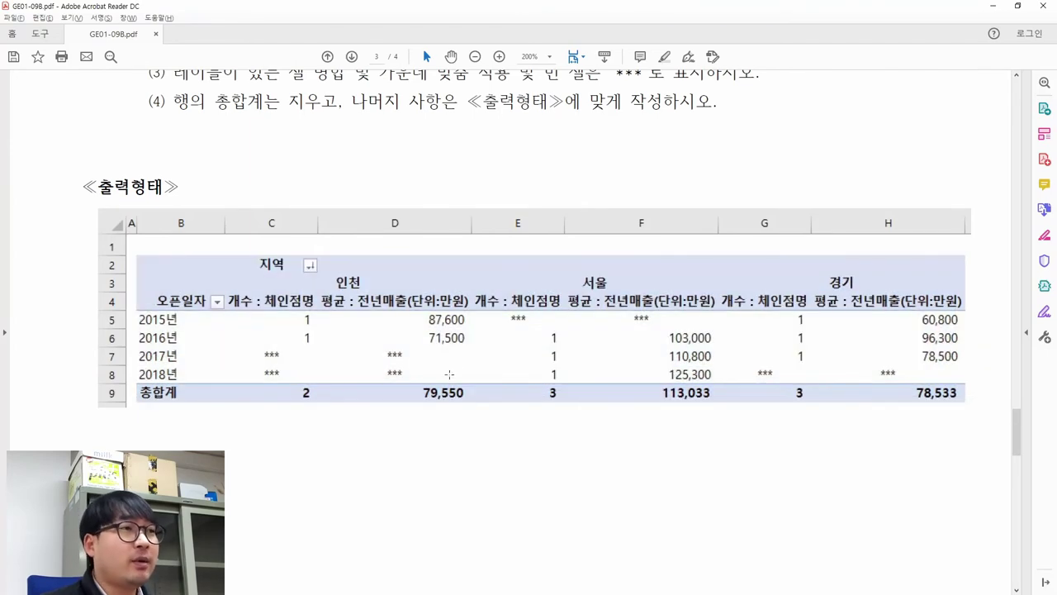
pyautogui.moveTo(136, 257); pyautogui.dragTo(467, 312)
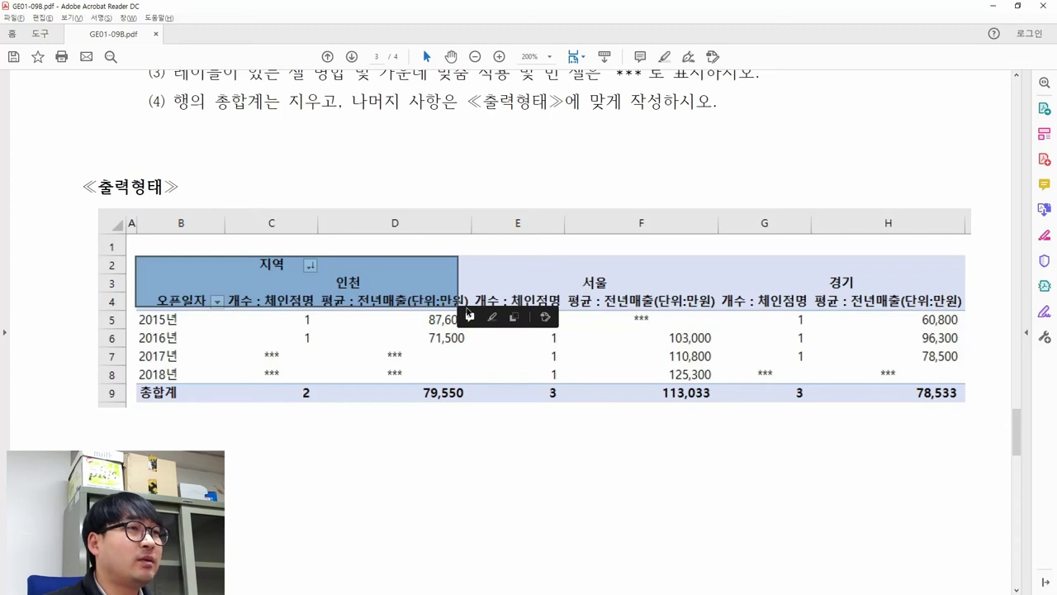
pyautogui.hotkey('alt', 'Tab')
pyautogui.click(969, 444)
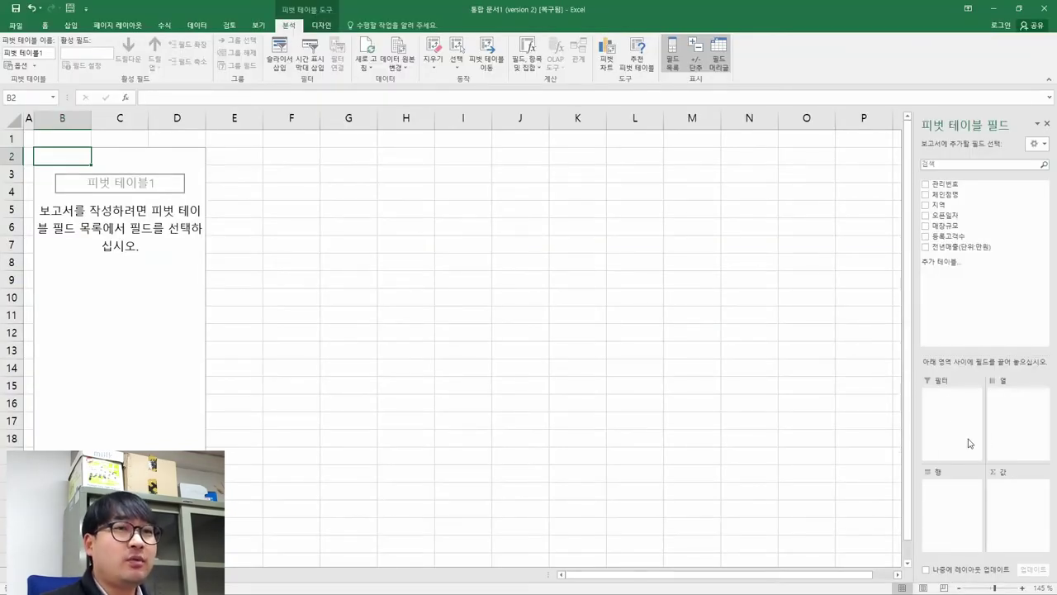
# - Compare header cells B2, C2 and the value headings in the expected output with the pivot table's filter, column, row and value areas
pyautogui.hotkey('alt', 'Tab')
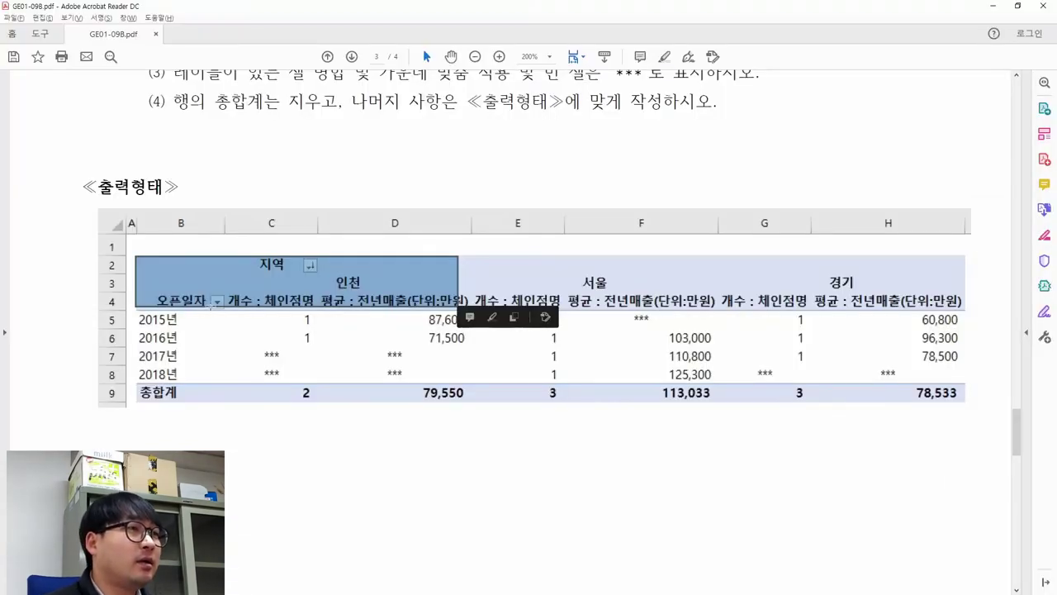
pyautogui.click(165, 287)
pyautogui.moveTo(137, 258); pyautogui.dragTo(225, 276)
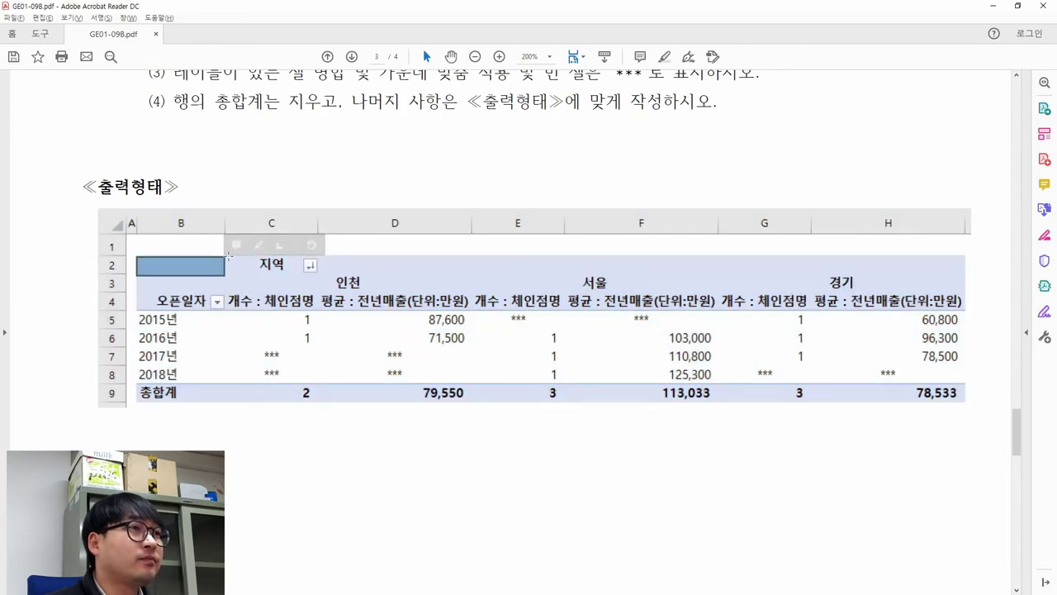
pyautogui.moveTo(316, 280); pyautogui.dragTo(225, 255)
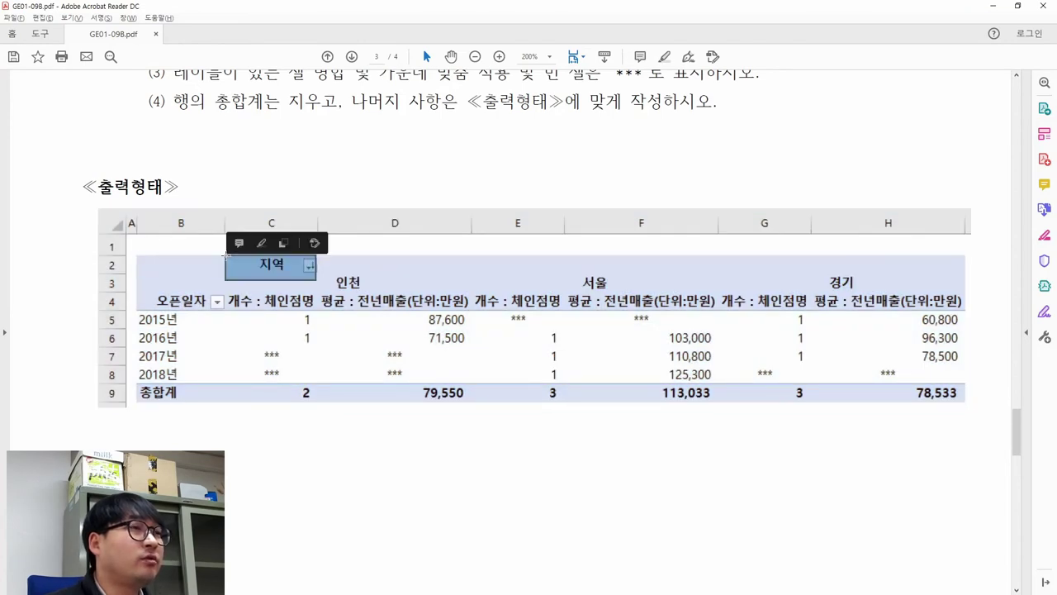
pyautogui.moveTo(145, 281); pyautogui.dragTo(322, 308)
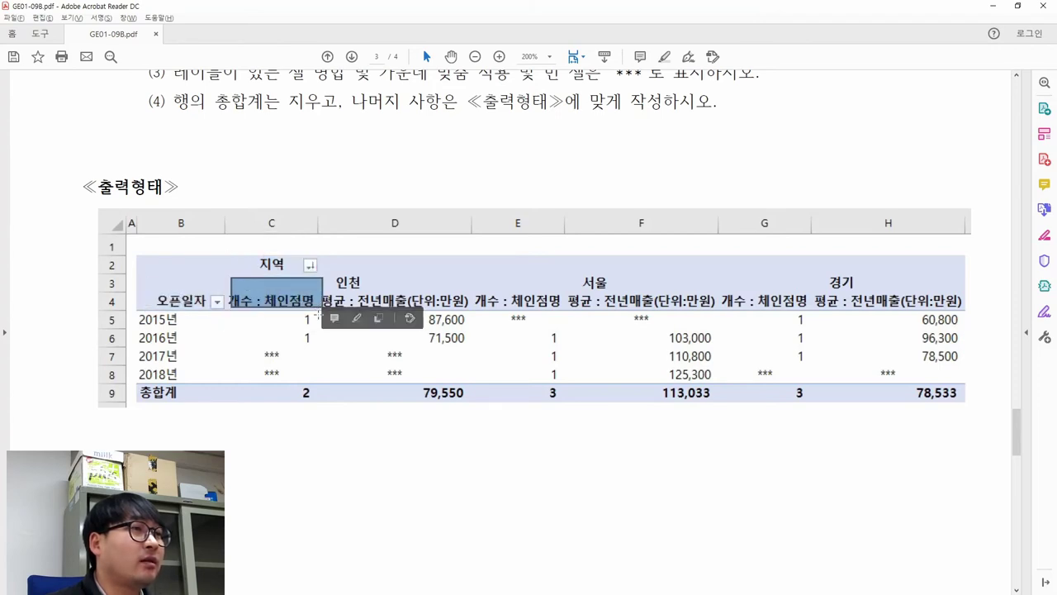
pyautogui.hotkey('alt', 'Tab')
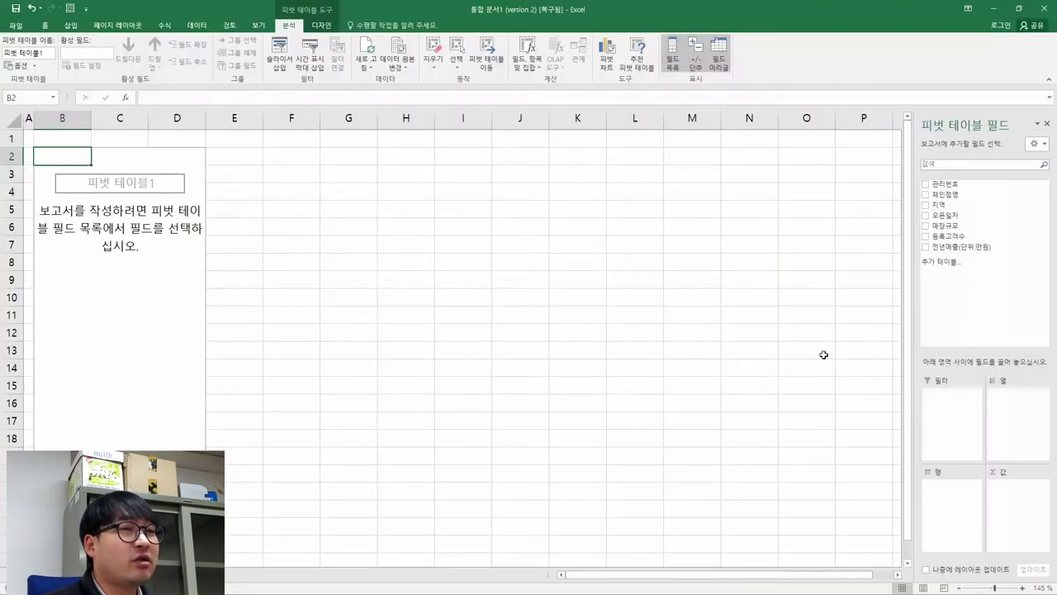
pyautogui.click(959, 432)
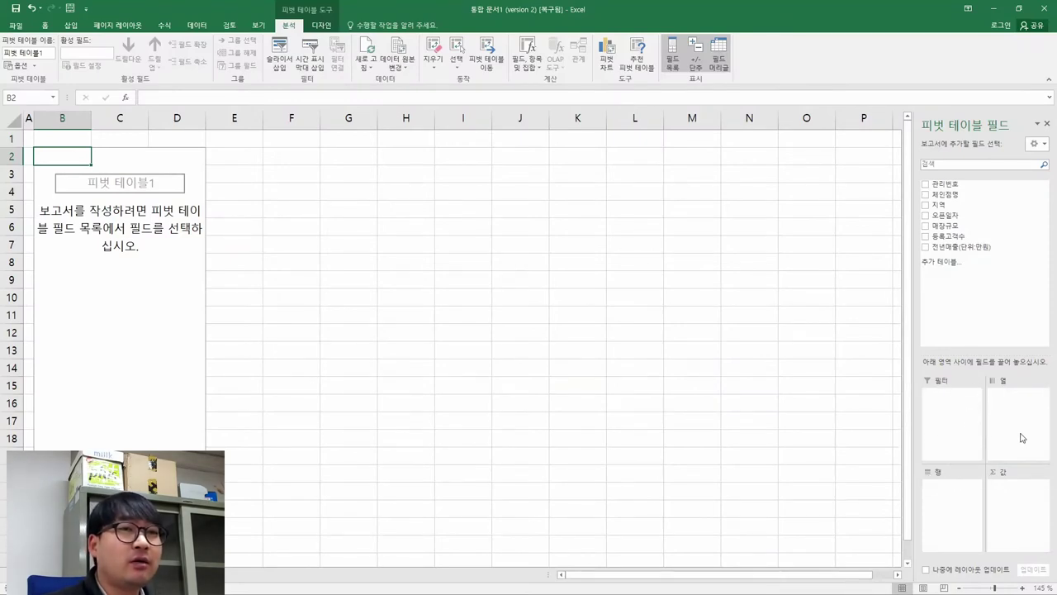
pyautogui.click(1002, 506)
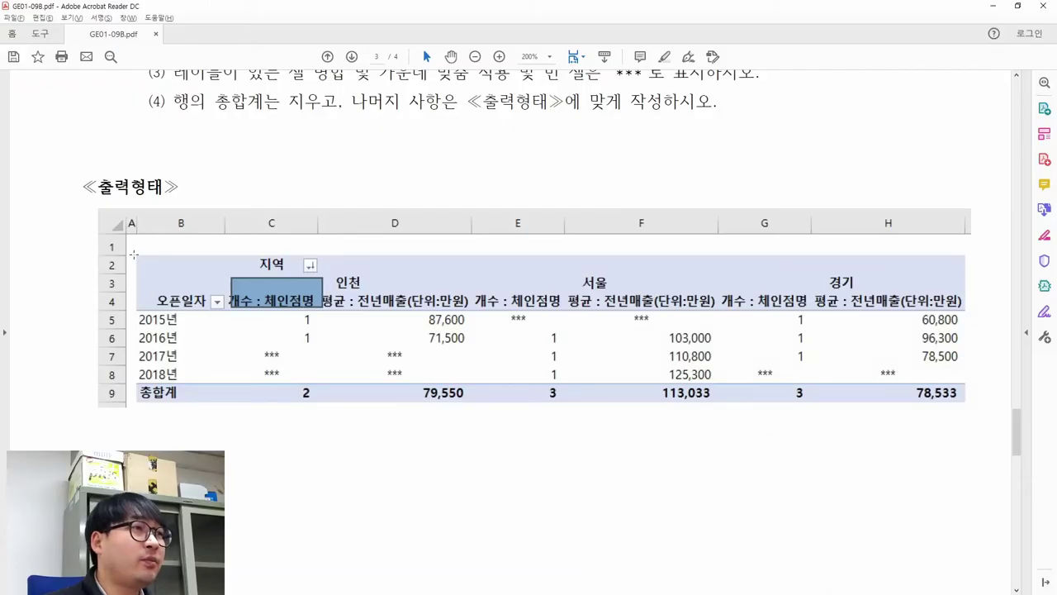
# - Check header cells B2 and C2 in the expected output and add the 지역 field to the pivot table's columns
pyautogui.moveTo(133, 254); pyautogui.dragTo(221, 275)
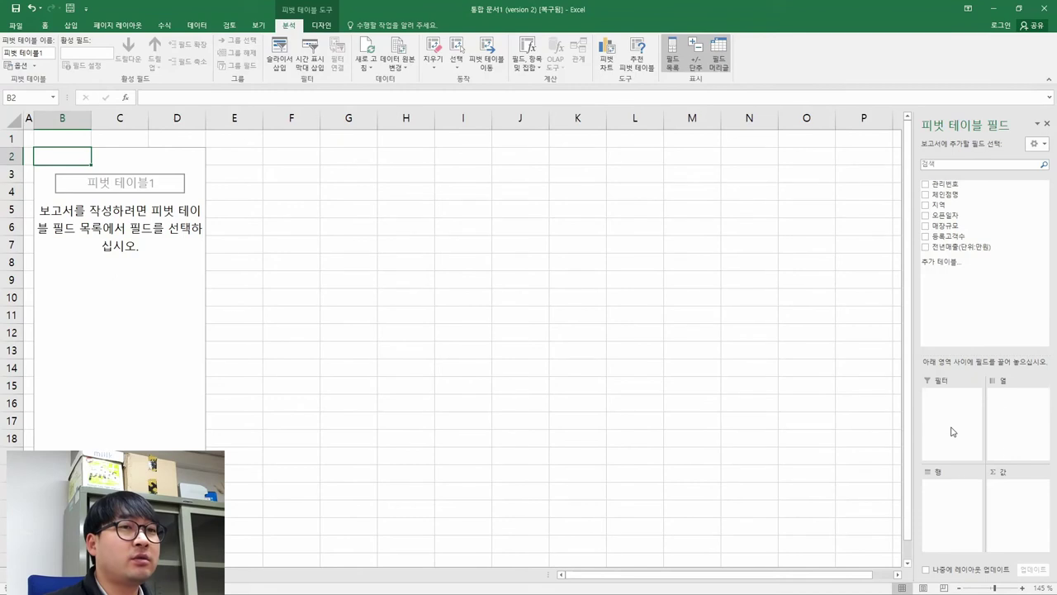
pyautogui.click(951, 430)
pyautogui.click(952, 430)
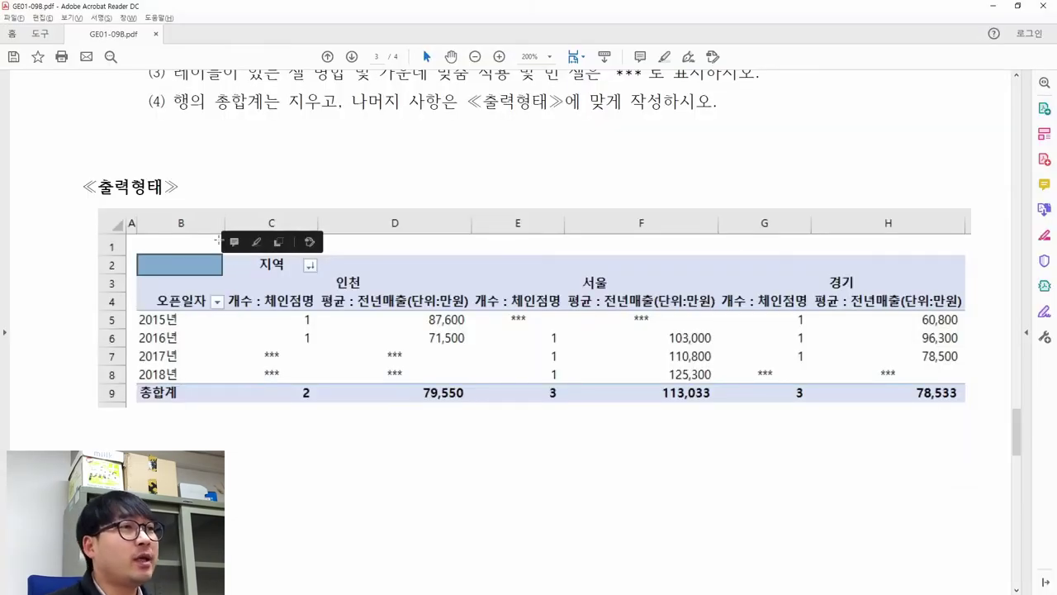
pyautogui.moveTo(225, 252); pyautogui.dragTo(313, 279)
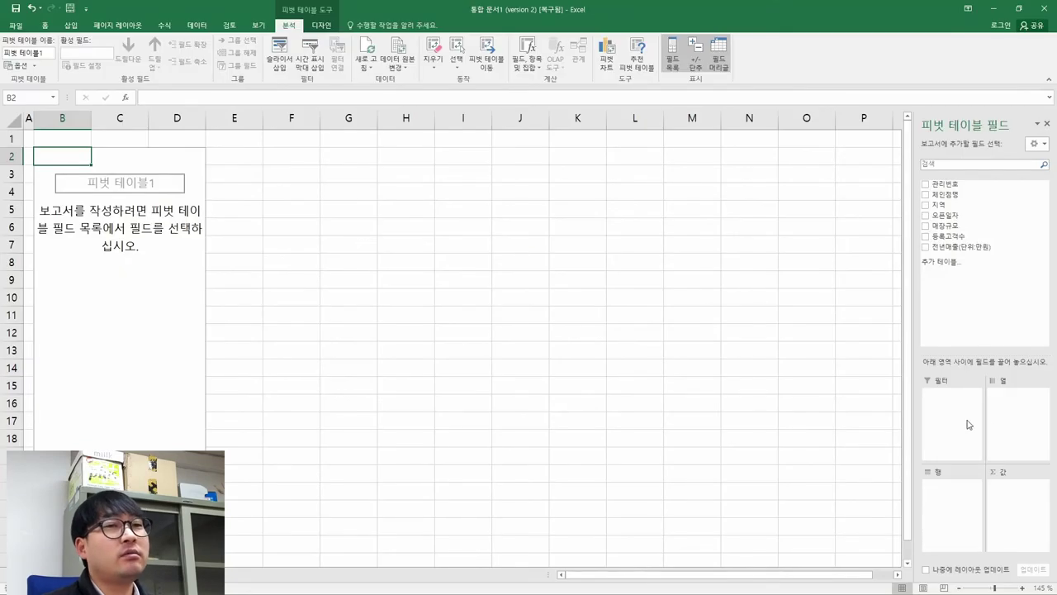
pyautogui.click(1020, 424)
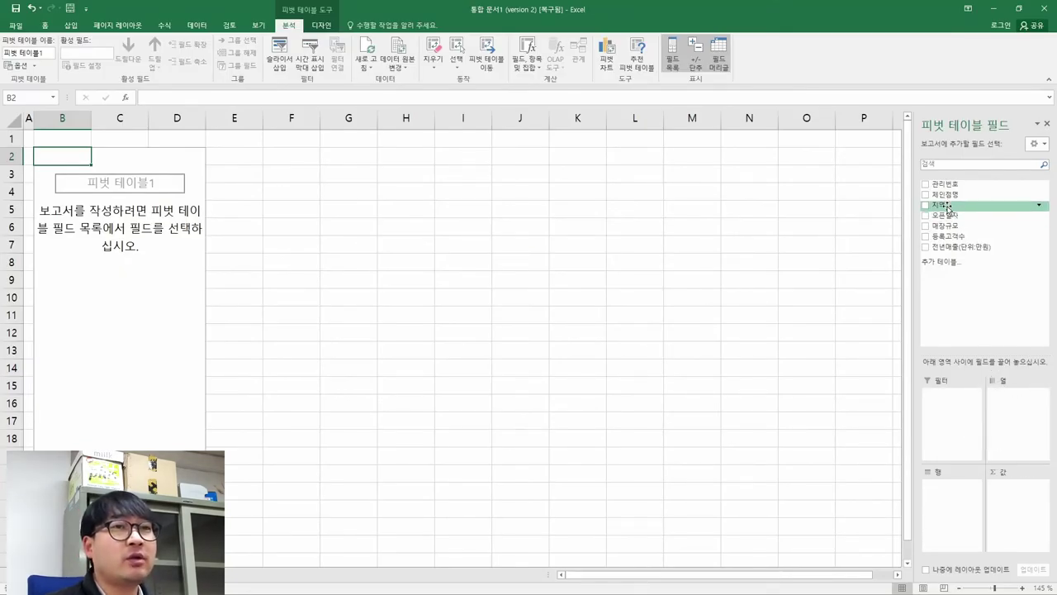
pyautogui.moveTo(941, 205); pyautogui.dragTo(1012, 407)
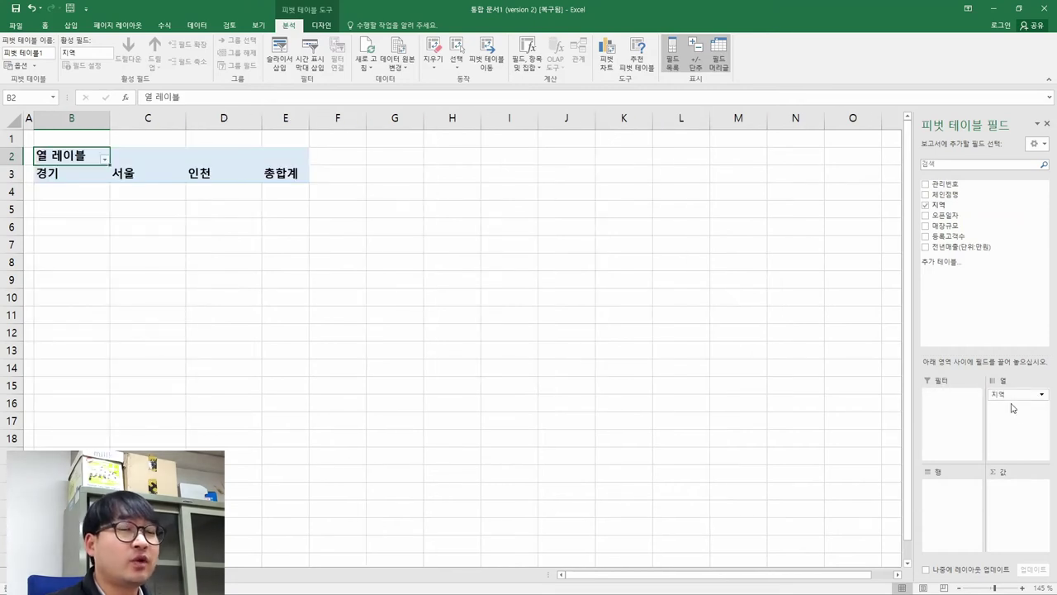
# - Check the row heading in the expected output and add the 오픈일자 field to the pivot table's rows
pyautogui.hotkey('alt', 'Tab')
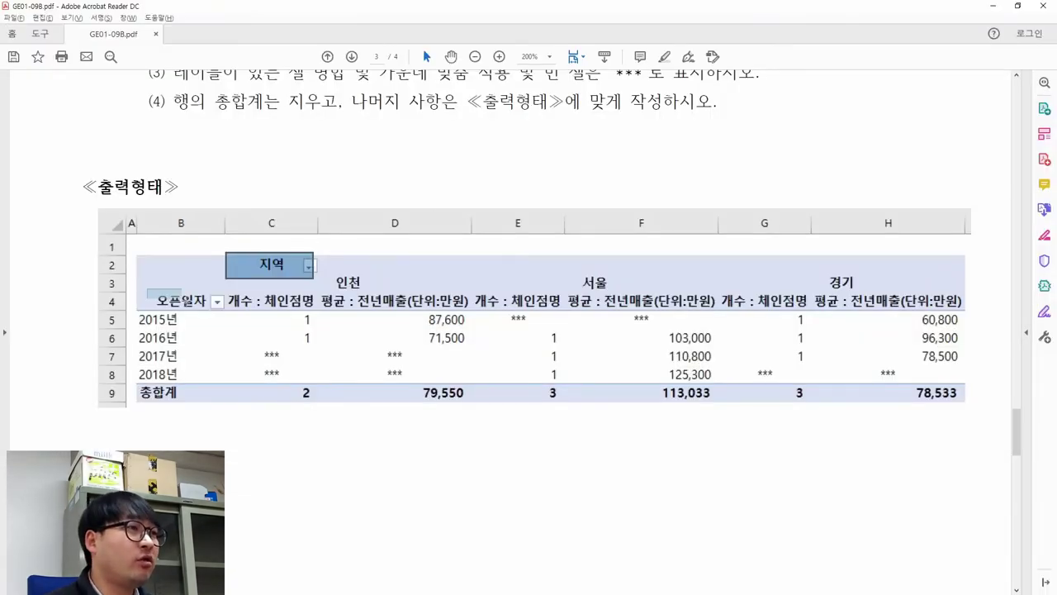
pyautogui.click(209, 312)
pyautogui.hotkey('alt', 'Tab')
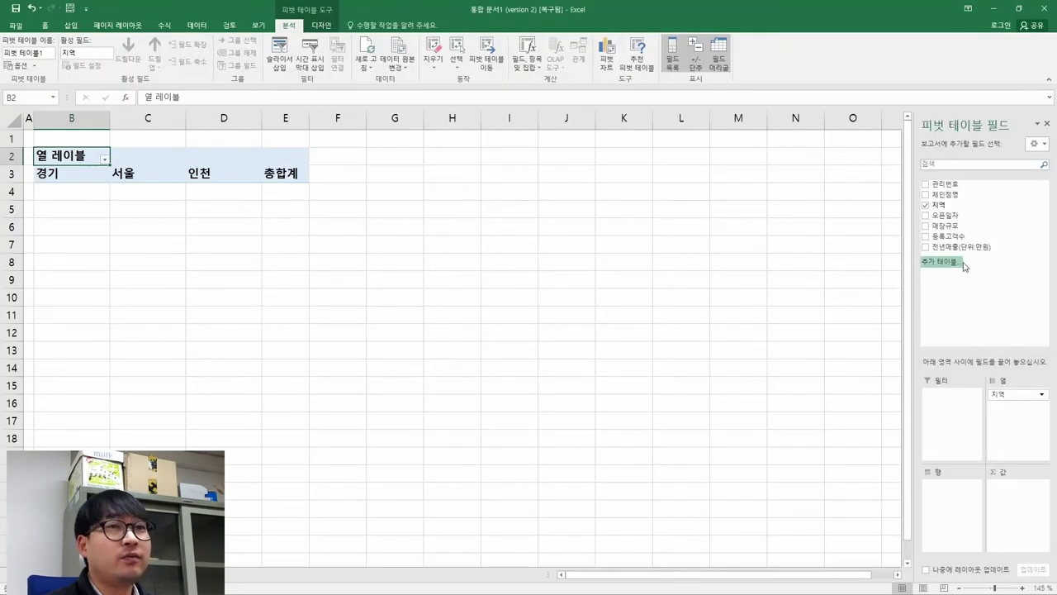
pyautogui.moveTo(959, 226); pyautogui.dragTo(938, 496)
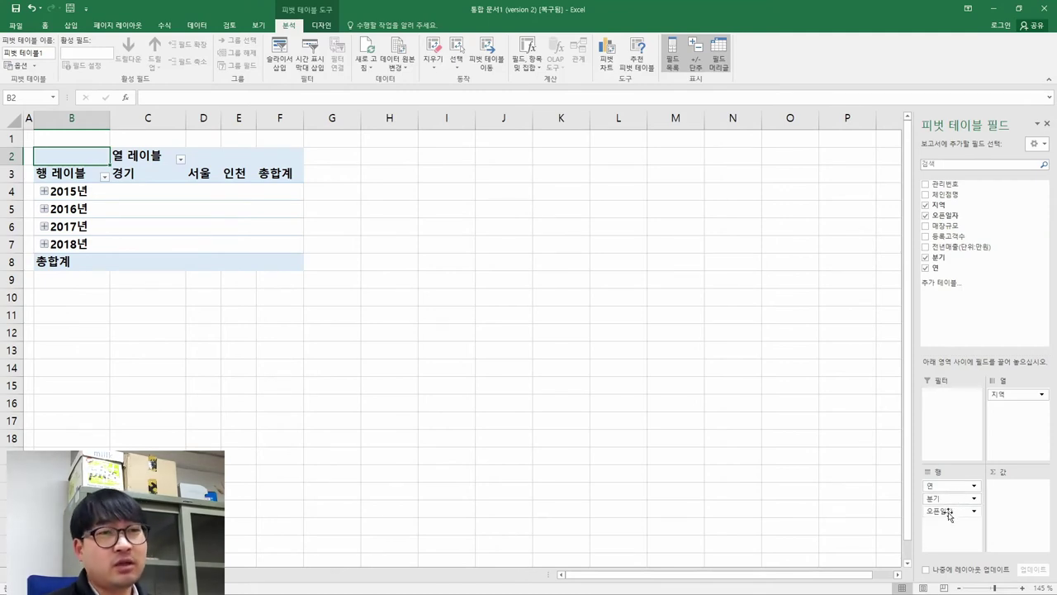
# - Following the value headings in the expected output, add 체인점명 and 전년매출(단위:만원) to the pivot table's values
pyautogui.hotkey('alt', 'Tab')
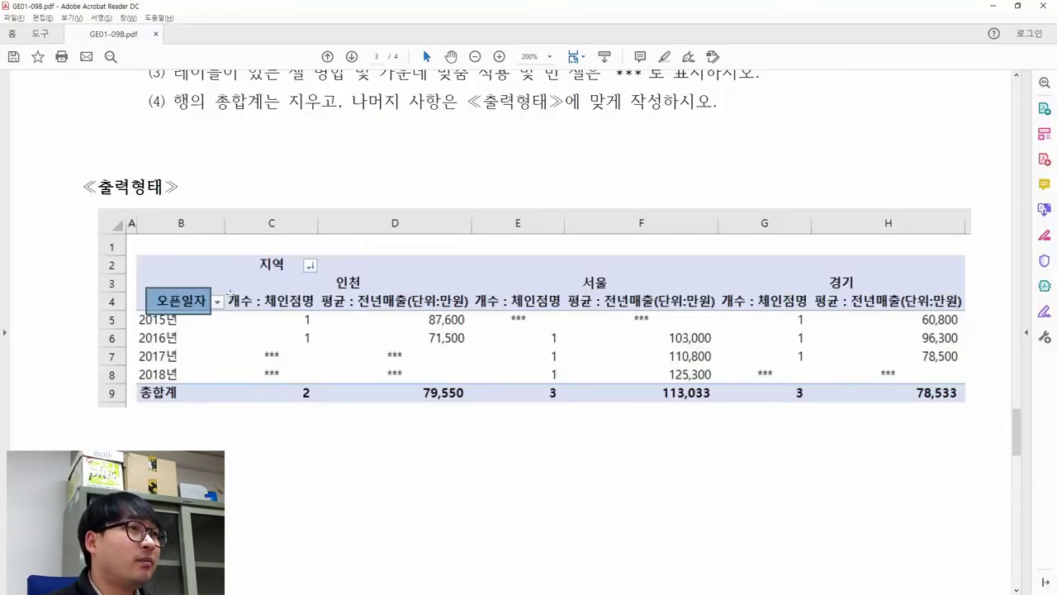
pyautogui.moveTo(228, 301); pyautogui.dragTo(475, 309)
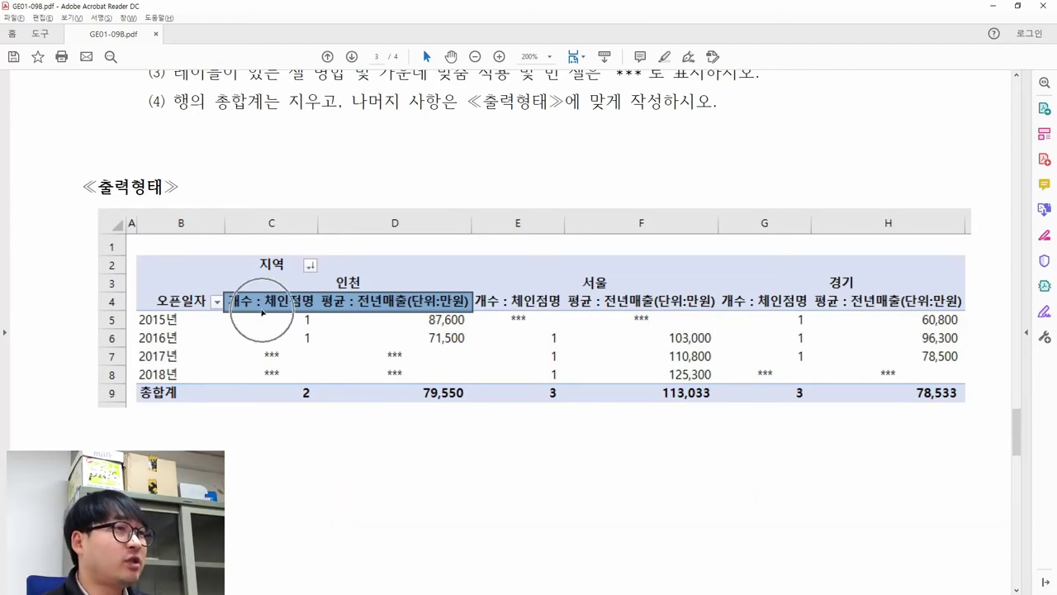
pyautogui.hotkey('alt', 'Tab')
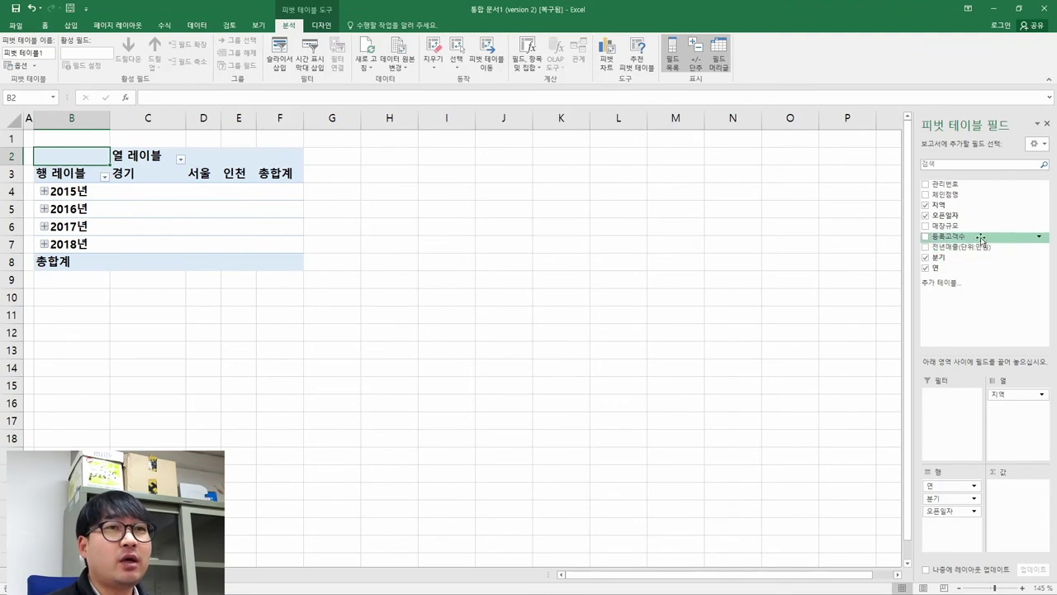
pyautogui.moveTo(950, 195); pyautogui.dragTo(1009, 495)
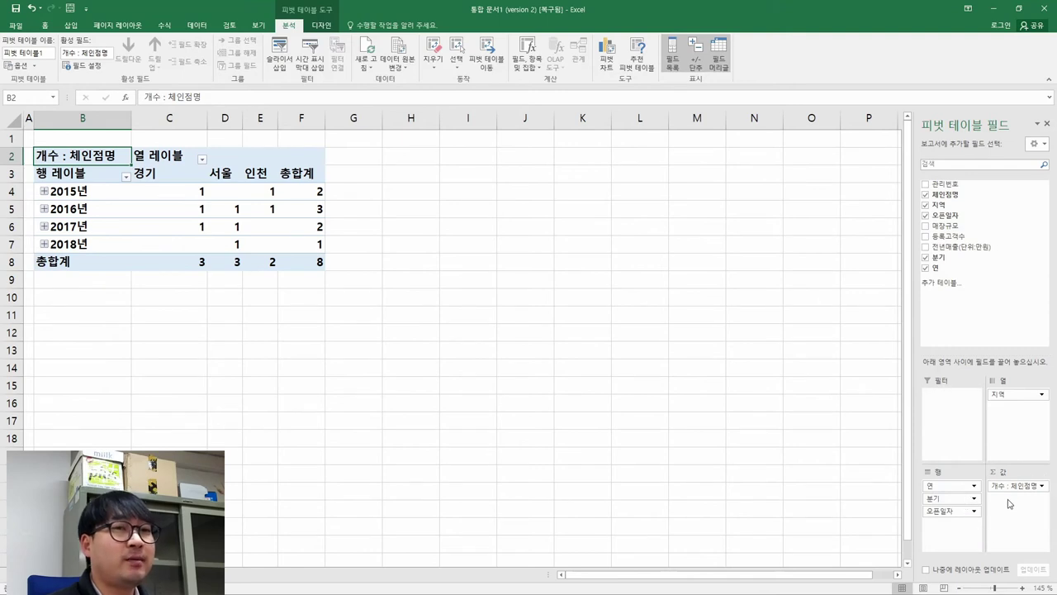
pyautogui.hotkey('alt', 'Tab')
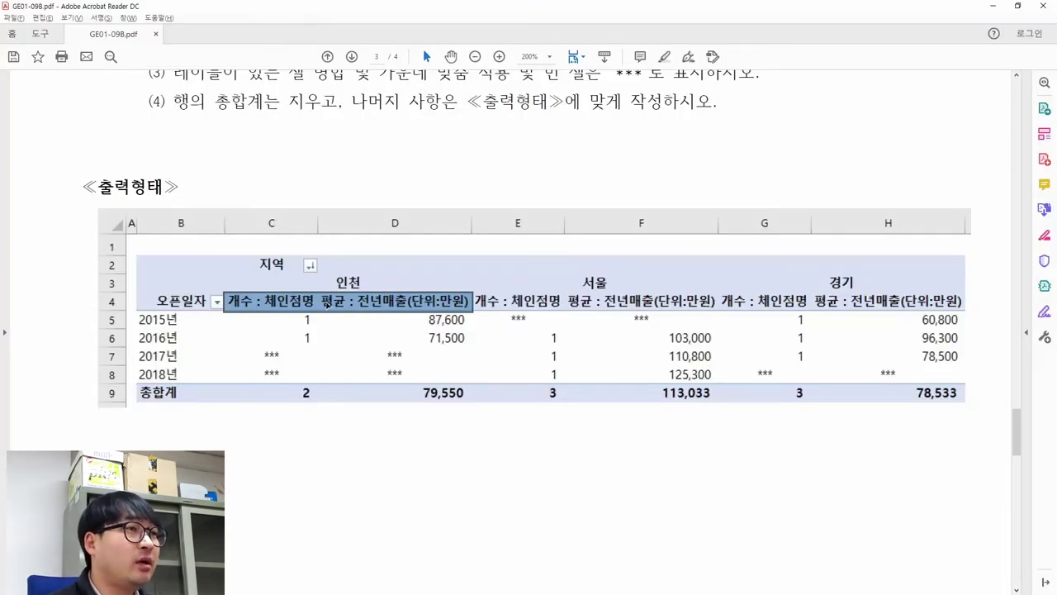
pyautogui.hotkey('alt', 'Tab')
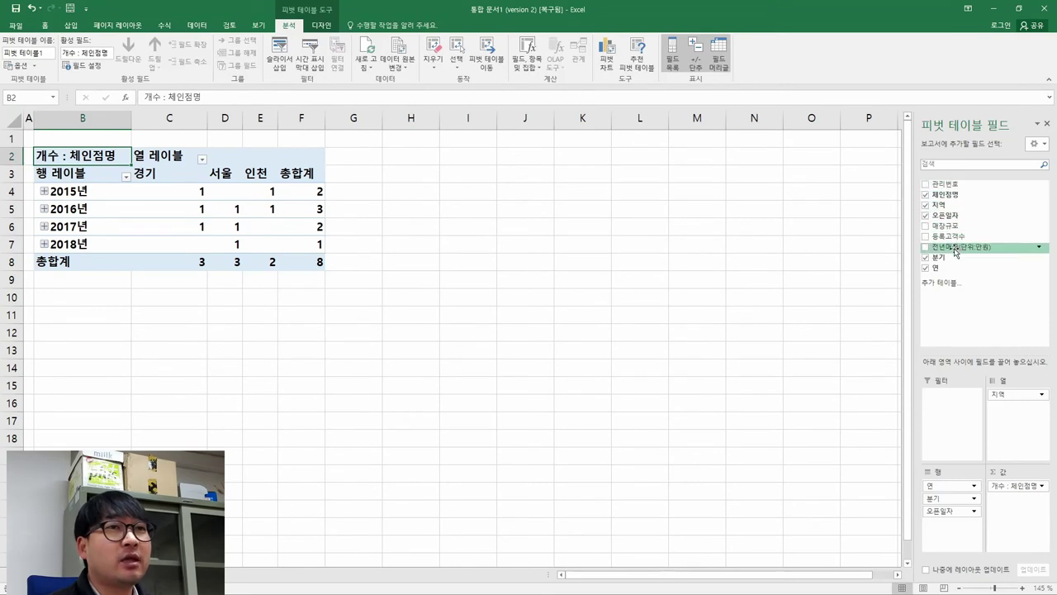
pyautogui.moveTo(954, 250); pyautogui.dragTo(1019, 502)
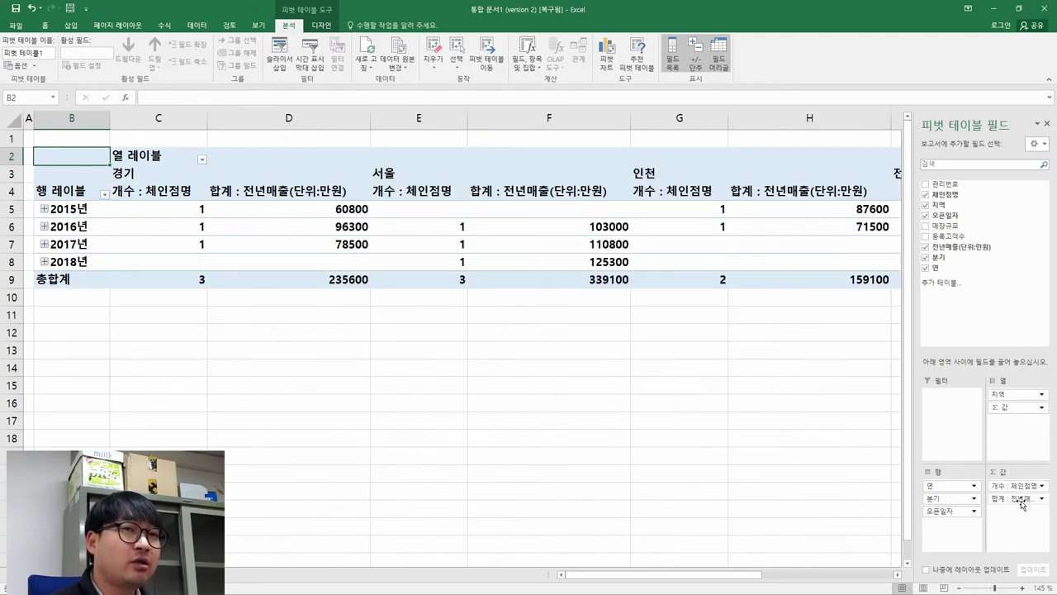
# - Check the sales value heading in the expected output PDF and set the 전년매출(단위:만원) value field to summarise by 평균
pyautogui.hotkey('alt', 'Tab')
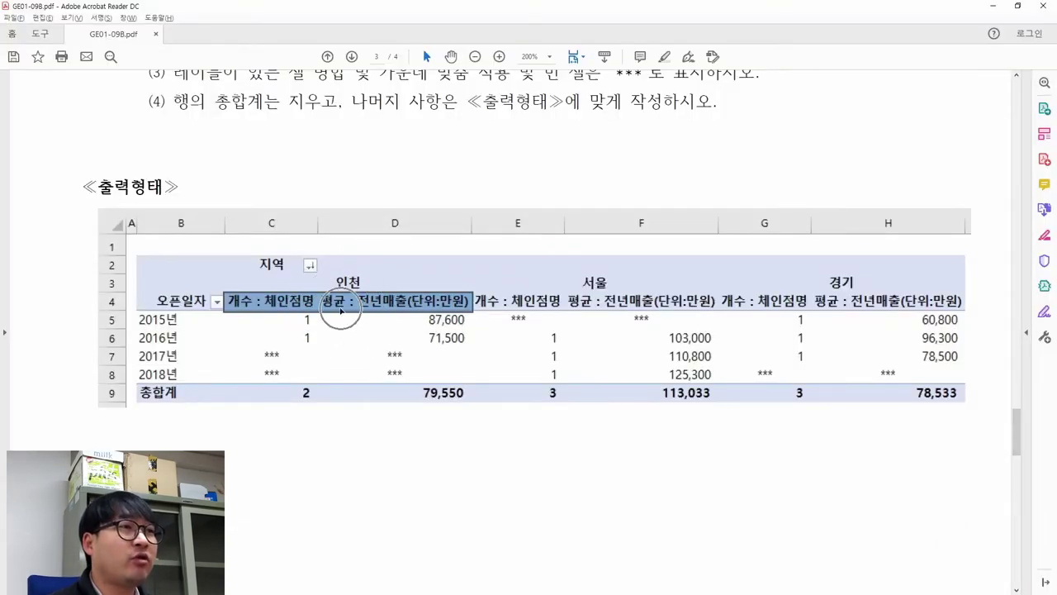
pyautogui.hotkey('alt', 'Tab')
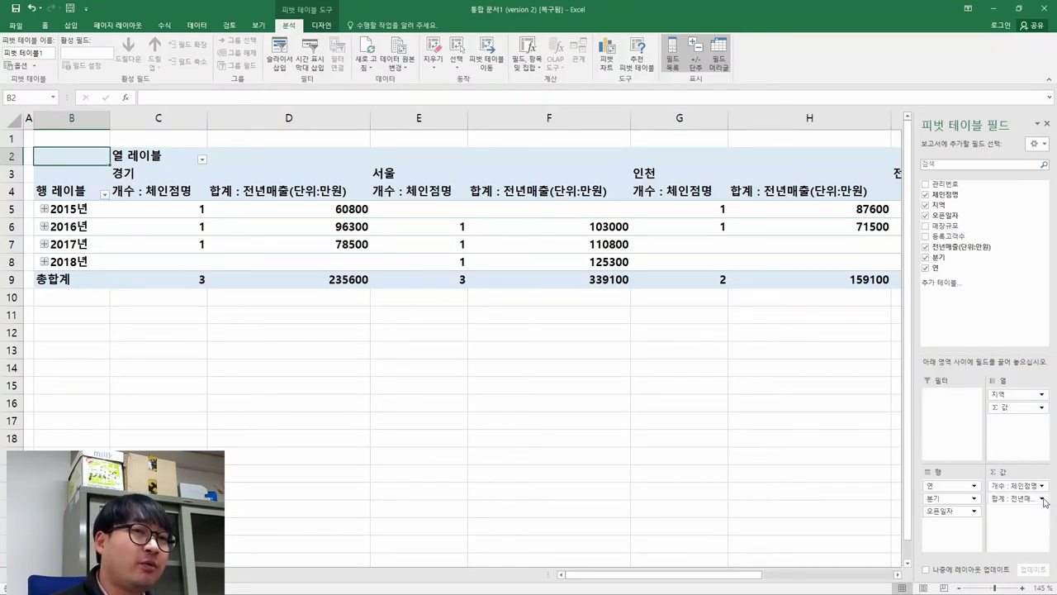
pyautogui.click(1043, 499)
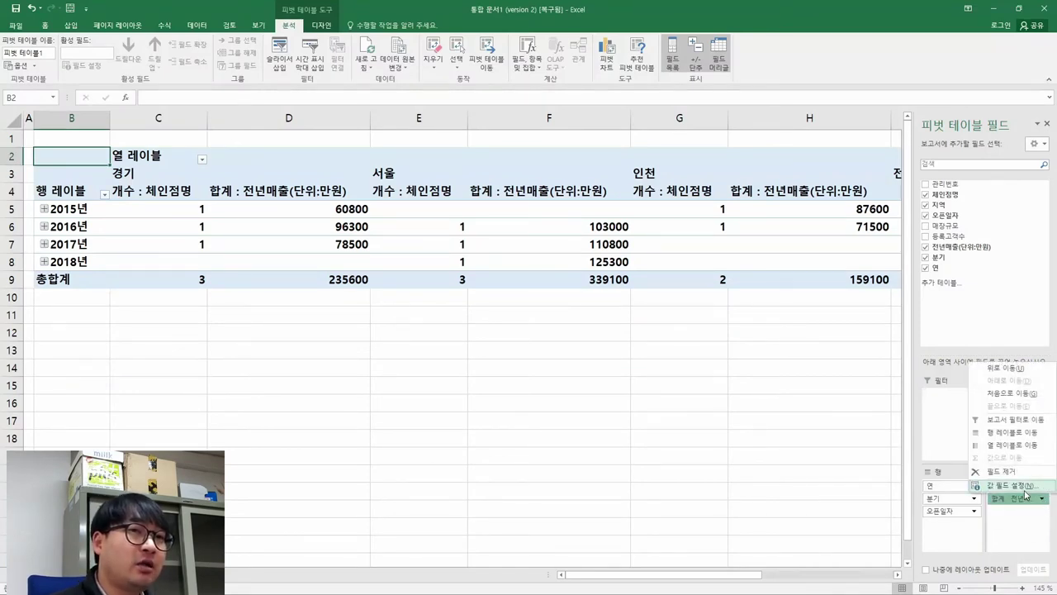
pyautogui.click(1018, 485)
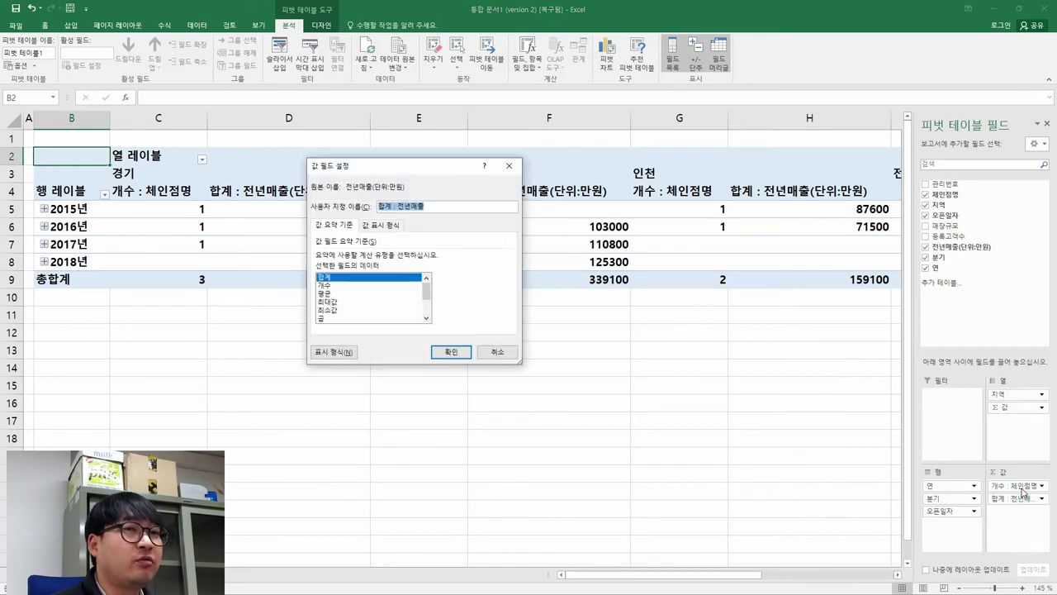
pyautogui.click(329, 294)
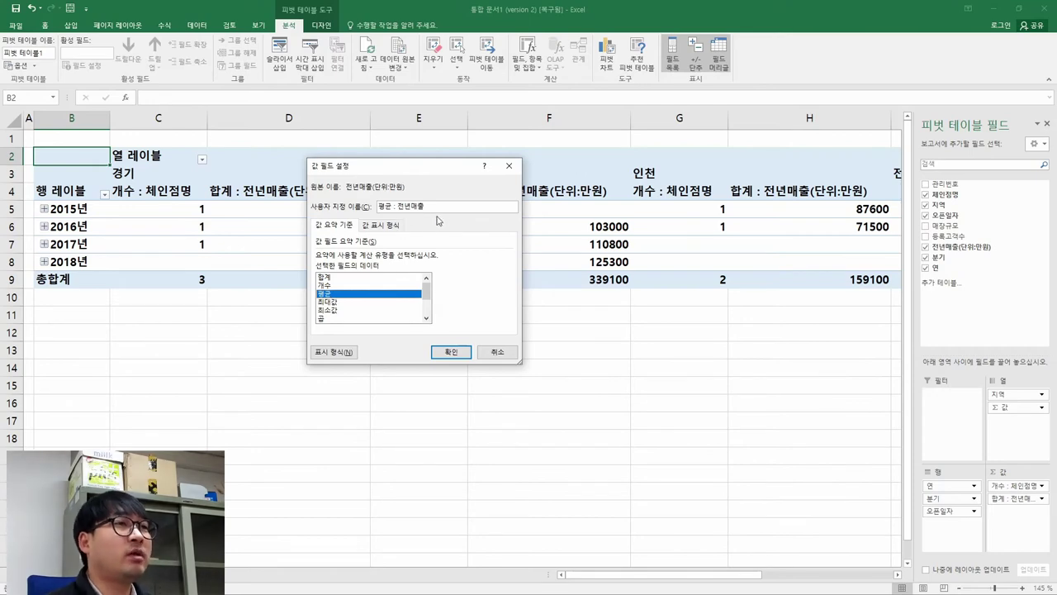
# - Check the full heading in the expected output and set the value field's custom name to 평균 : 전년매출(단위:만원)
pyautogui.hotkey('alt', 'Tab')
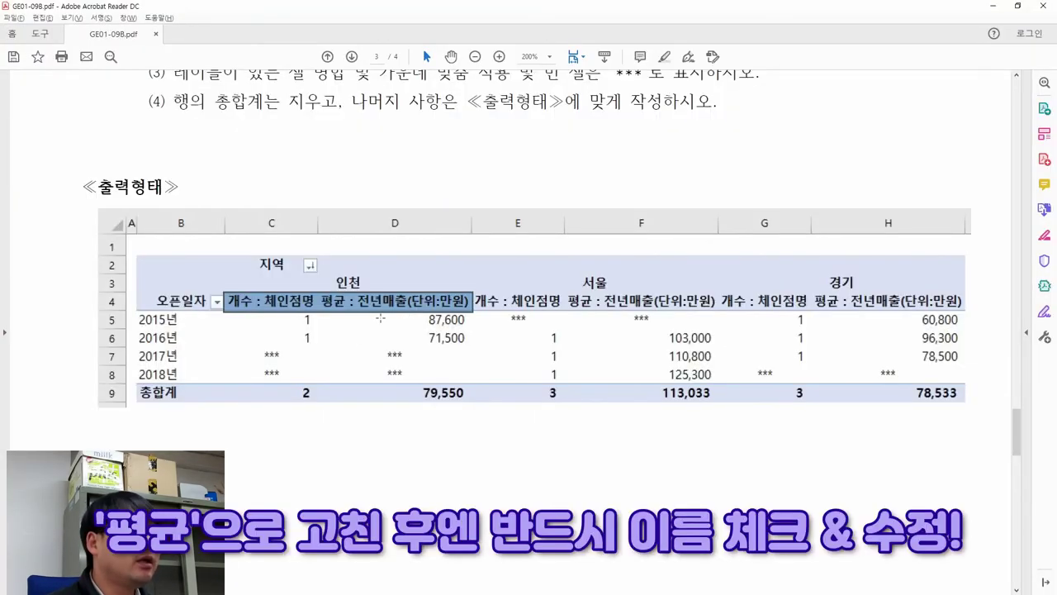
pyautogui.hotkey('alt', 'Tab')
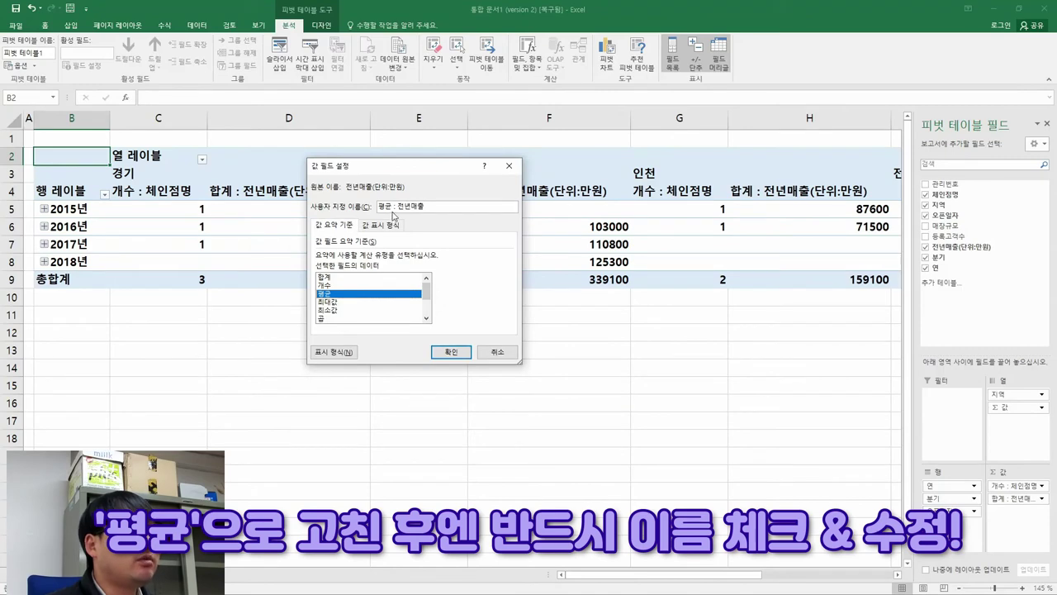
pyautogui.hotkey('alt', 'Tab')
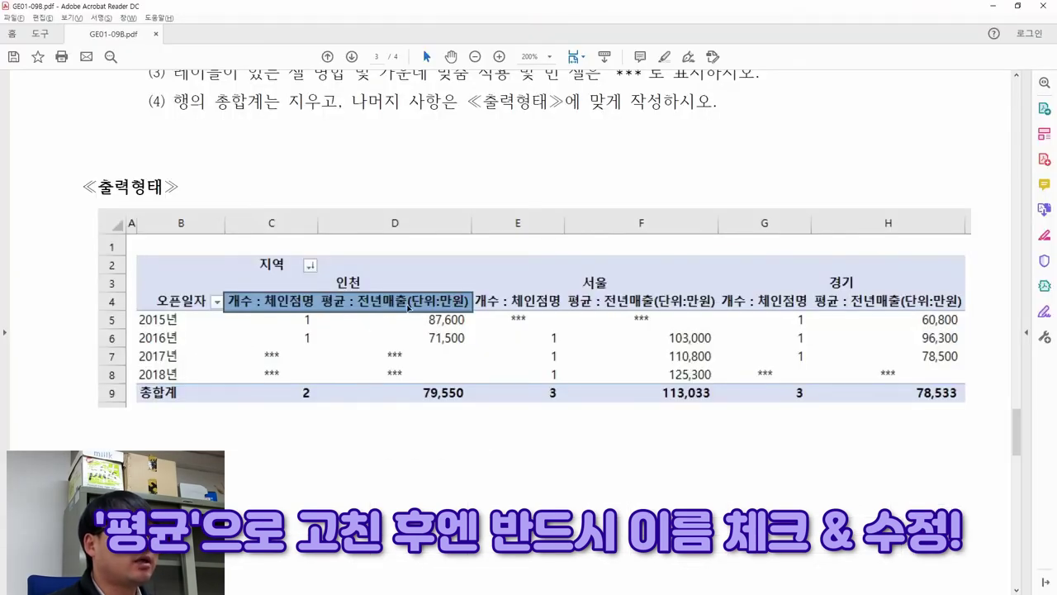
pyautogui.hotkey('alt', 'Tab')
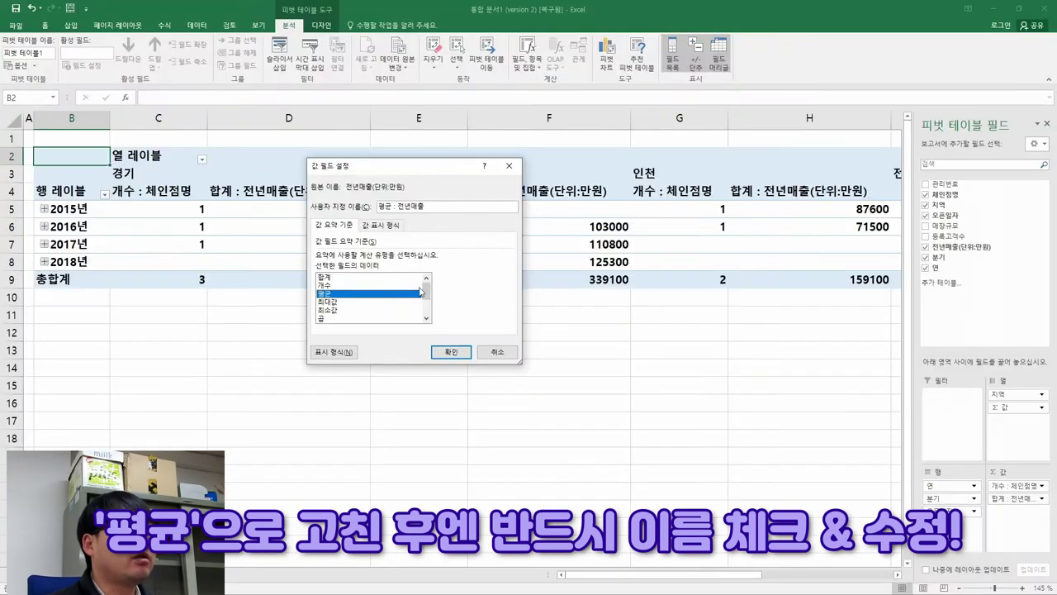
pyautogui.click(438, 205)
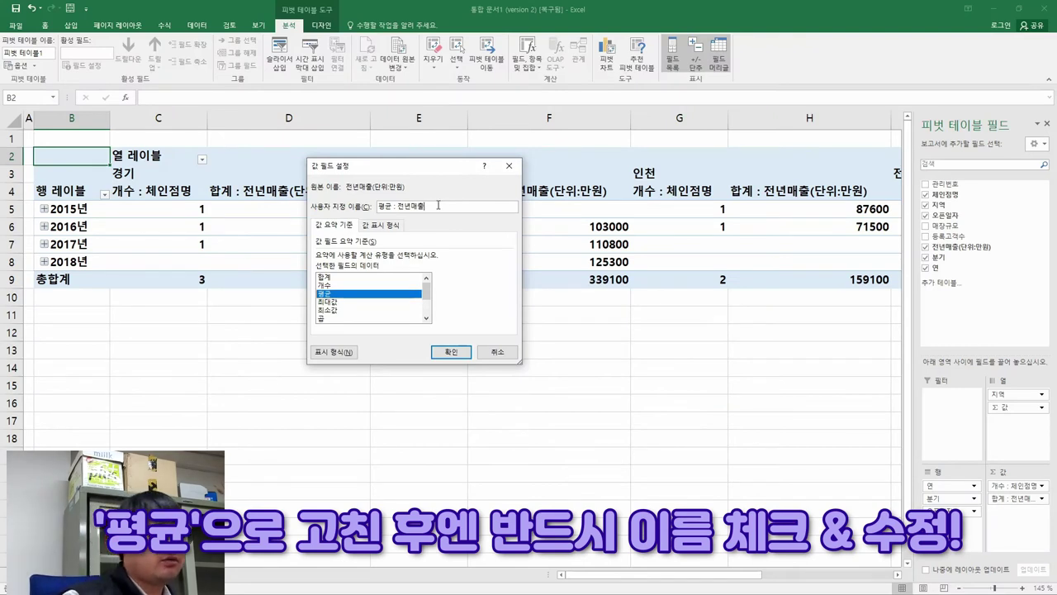
pyautogui.write('(eksd')
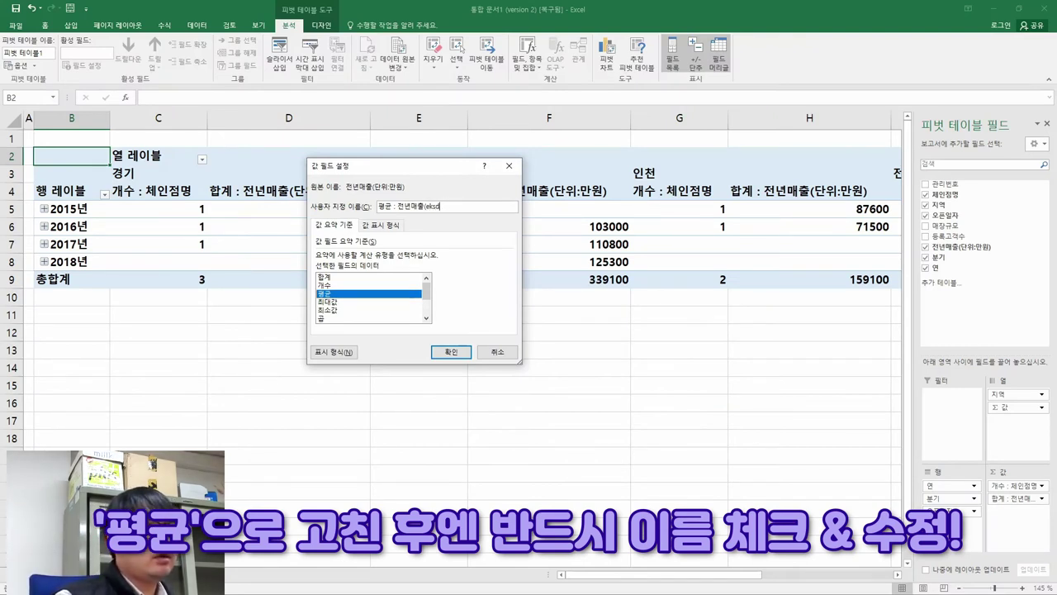
pyautogui.write('nl위')
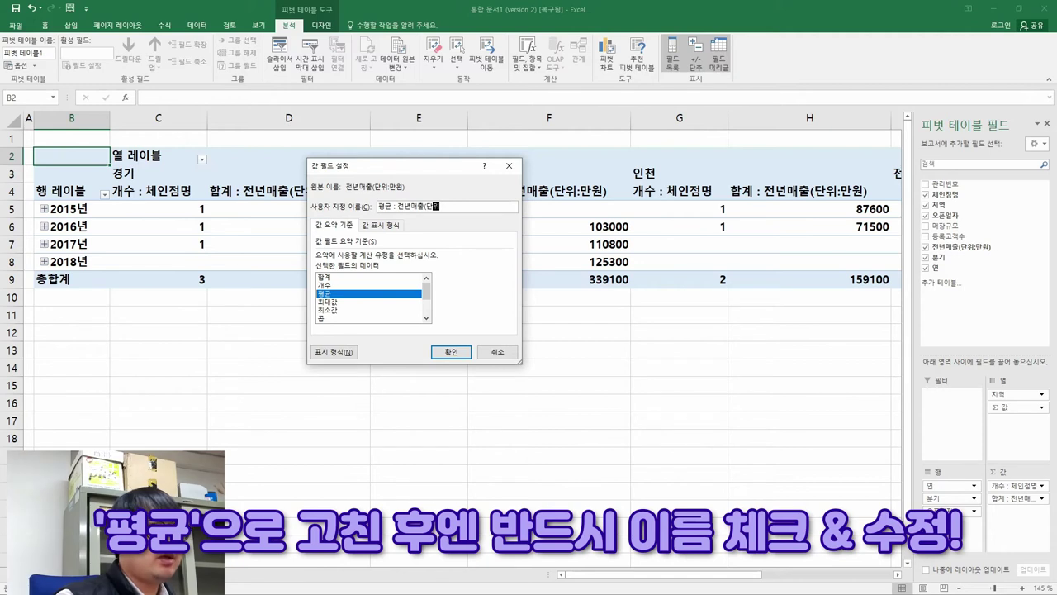
pyautogui.write(':만원')
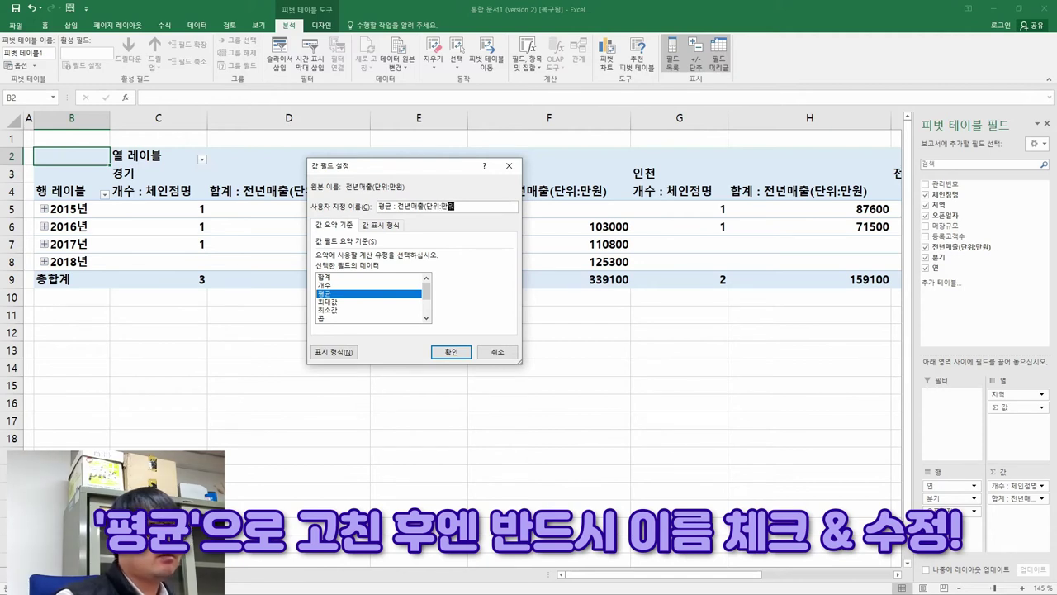
pyautogui.write(')')
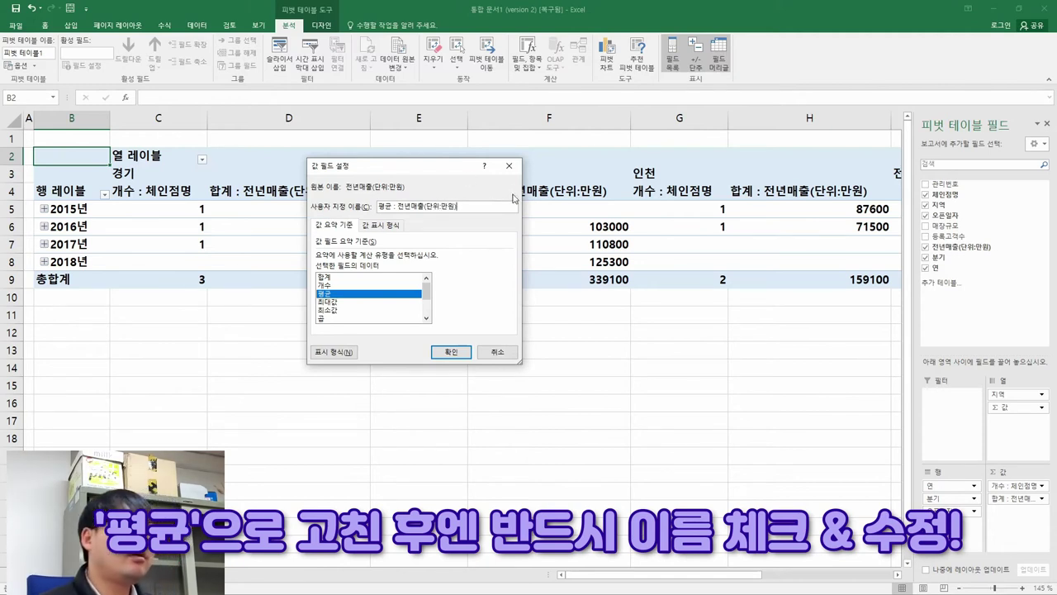
pyautogui.click(453, 352)
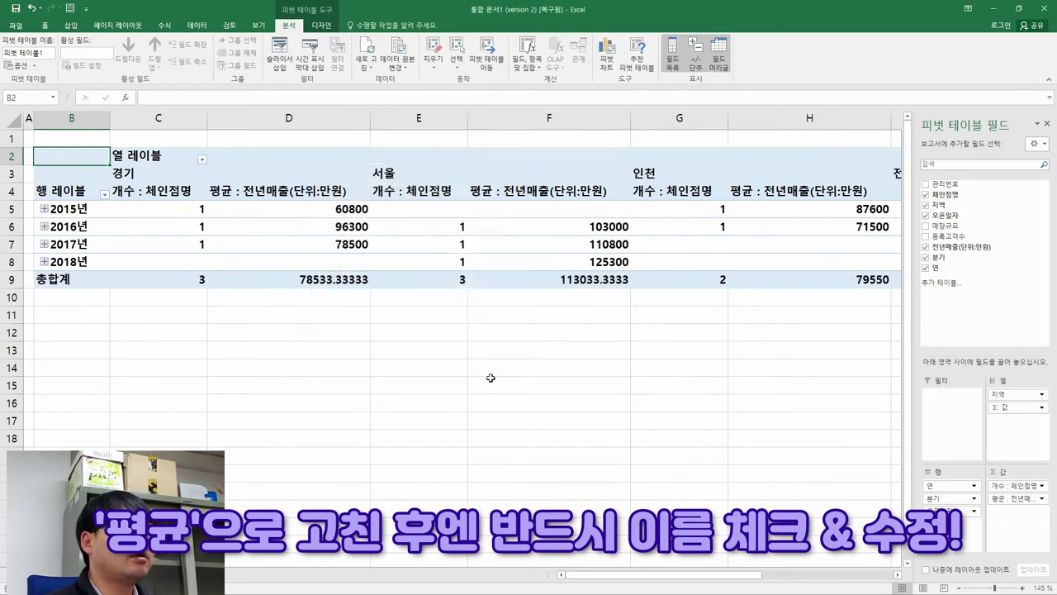
# - Compare the pivot table's headings with the expected output and rename the column label in C2 as 지역
pyautogui.hotkey('alt', 'Tab')
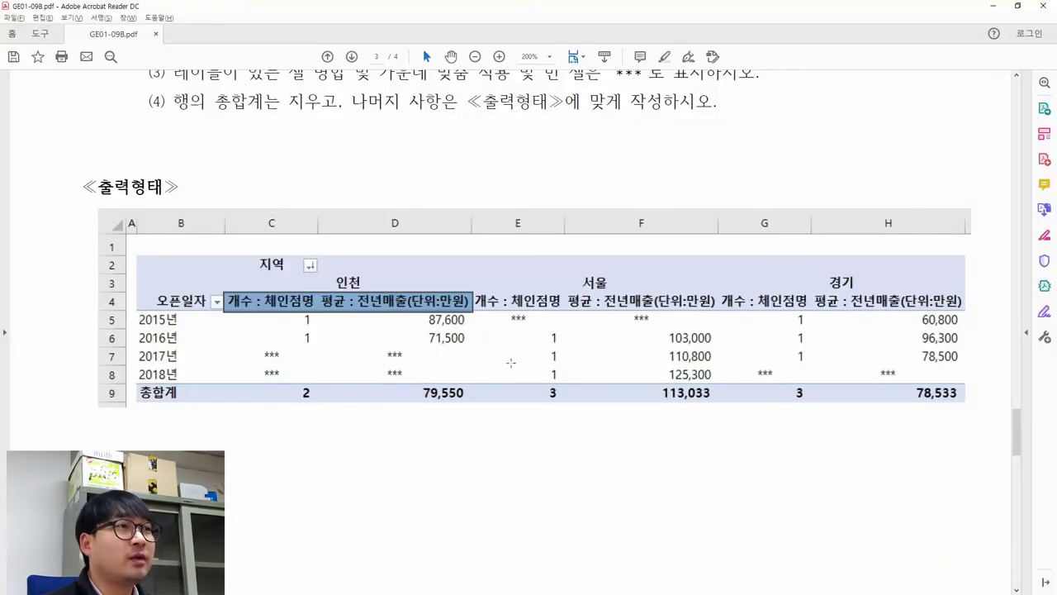
pyautogui.hotkey('alt', 'Tab')
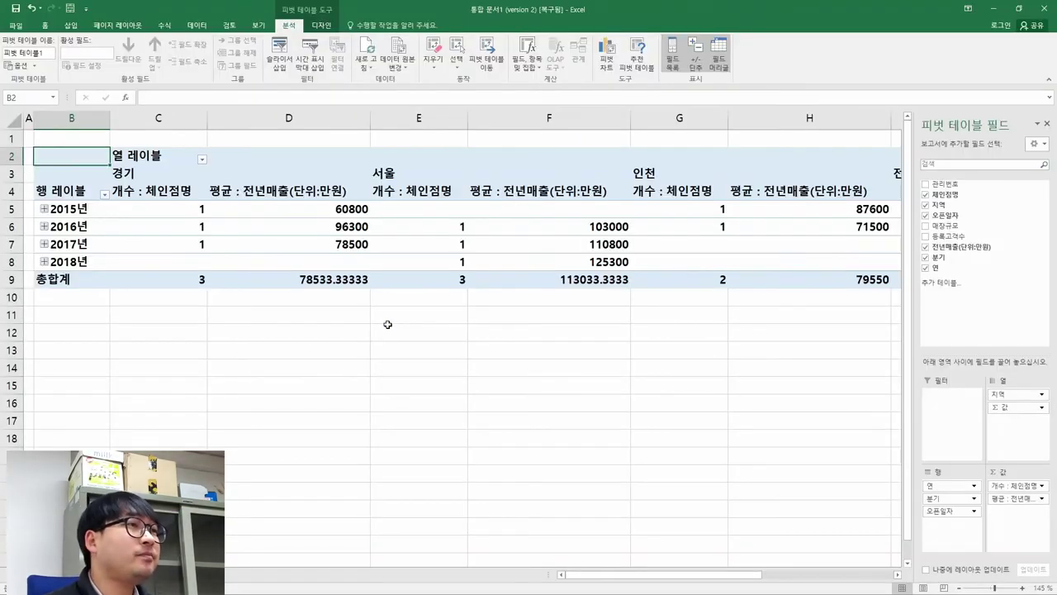
pyautogui.hotkey('alt', 'Tab')
pyautogui.moveTo(165, 261); pyautogui.dragTo(489, 319)
pyautogui.hotkey('alt', 'Tab')
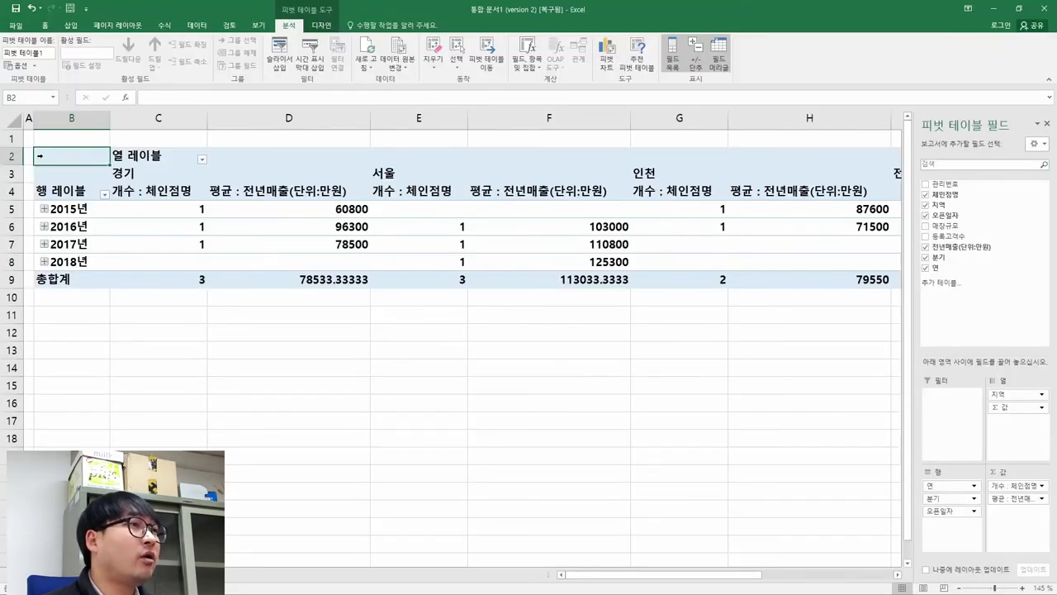
pyautogui.click(144, 156)
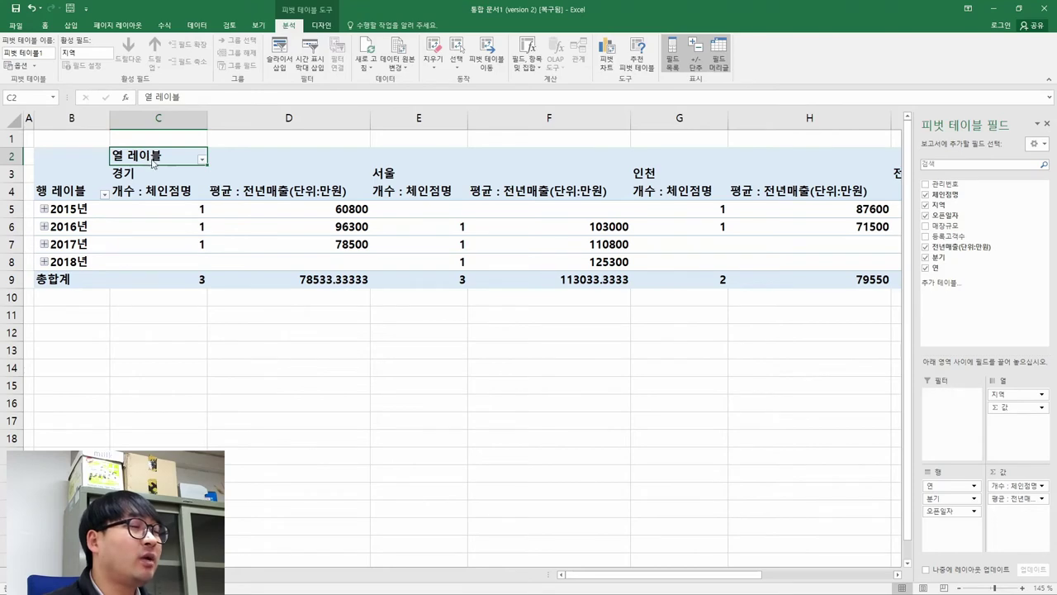
pyautogui.hotkey('alt', 'Tab')
pyautogui.click(261, 258)
pyautogui.doubleClick(261, 258)
pyautogui.hotkey('alt', 'Tab')
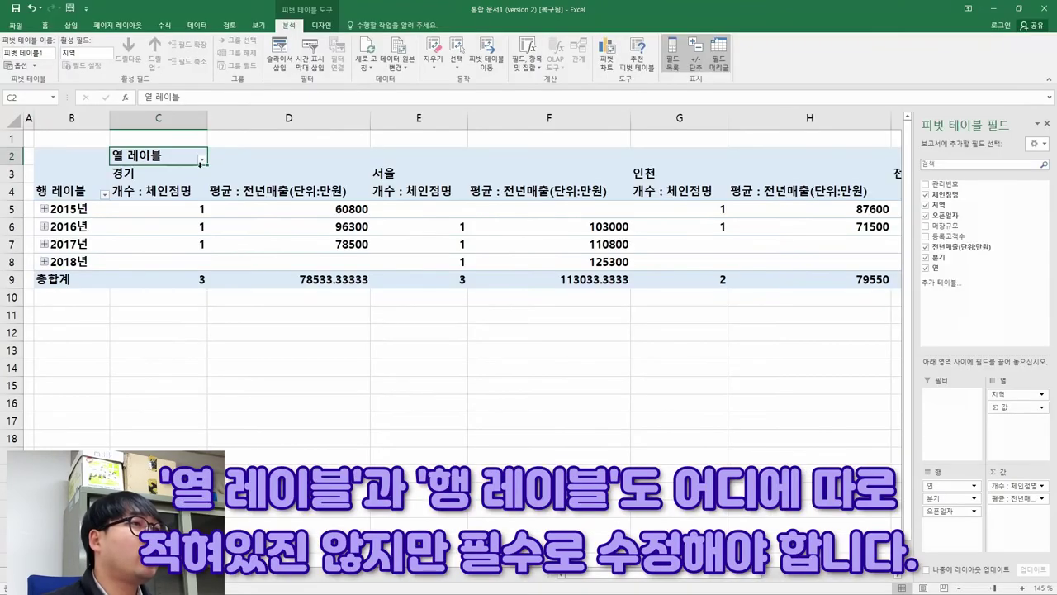
pyautogui.write('징')
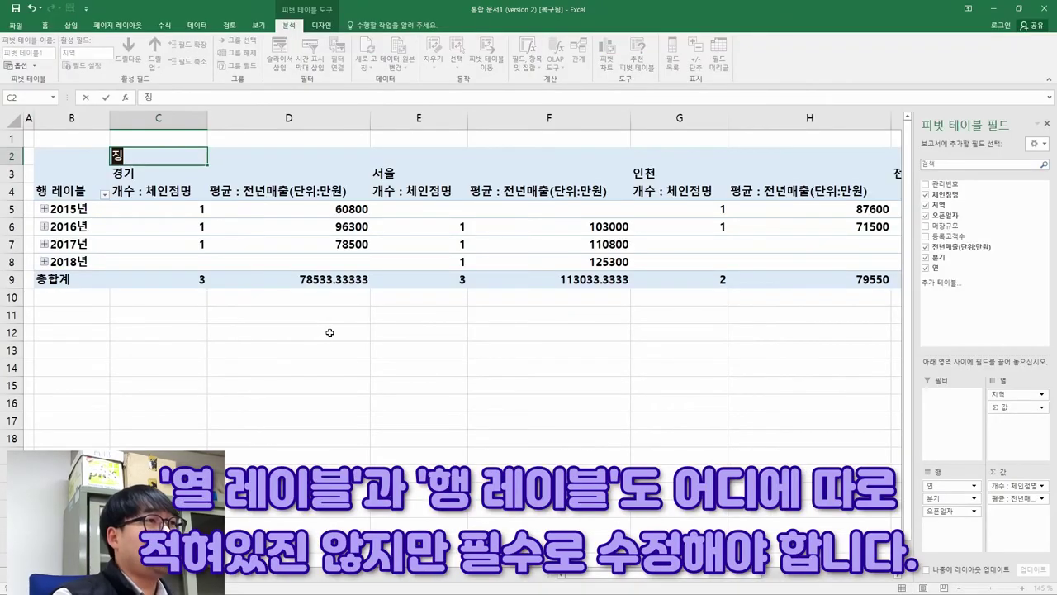
pyautogui.write('역')
pyautogui.press('Return')
# - Check the row heading in the expected output and rename the row label in B4 as 오픈일자
pyautogui.press('Left')
pyautogui.press('Down')
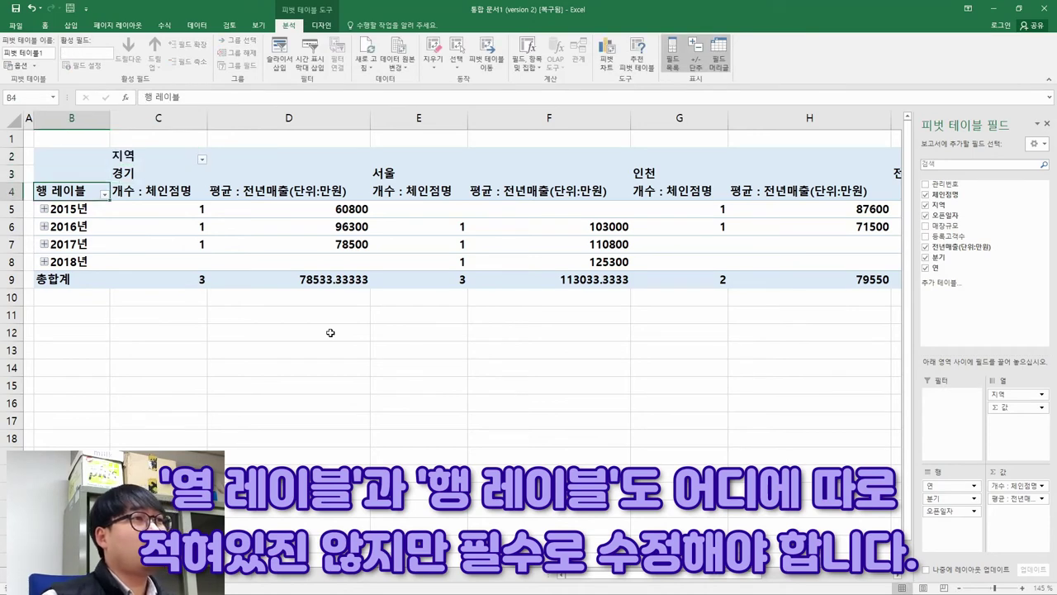
pyautogui.hotkey('alt', 'Tab')
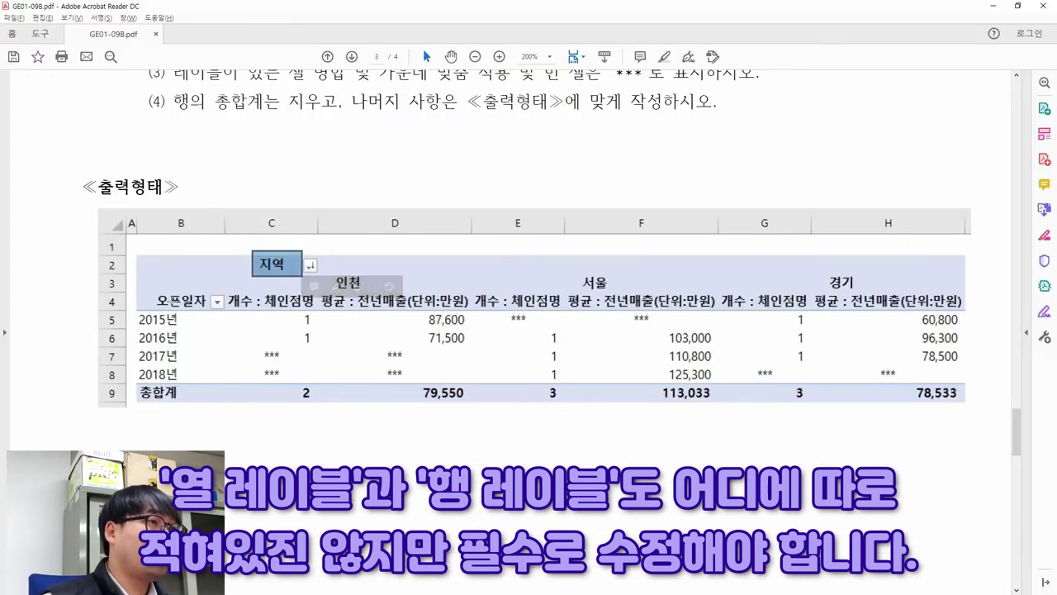
pyautogui.doubleClick(173, 303)
pyautogui.hotkey('alt', 'Tab')
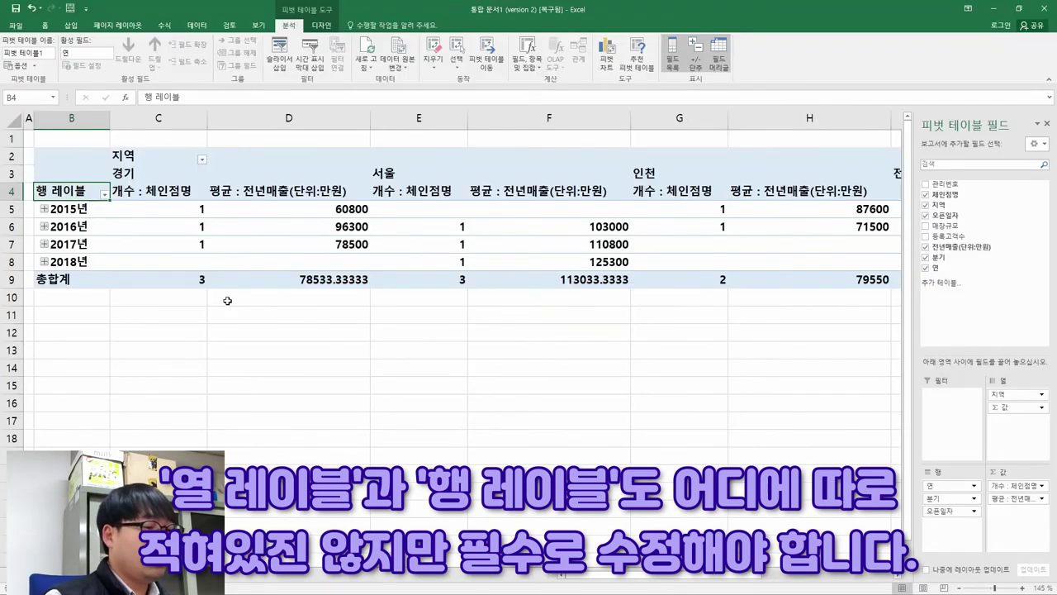
pyautogui.write('오픈일자')
pyautogui.click(32, 144)
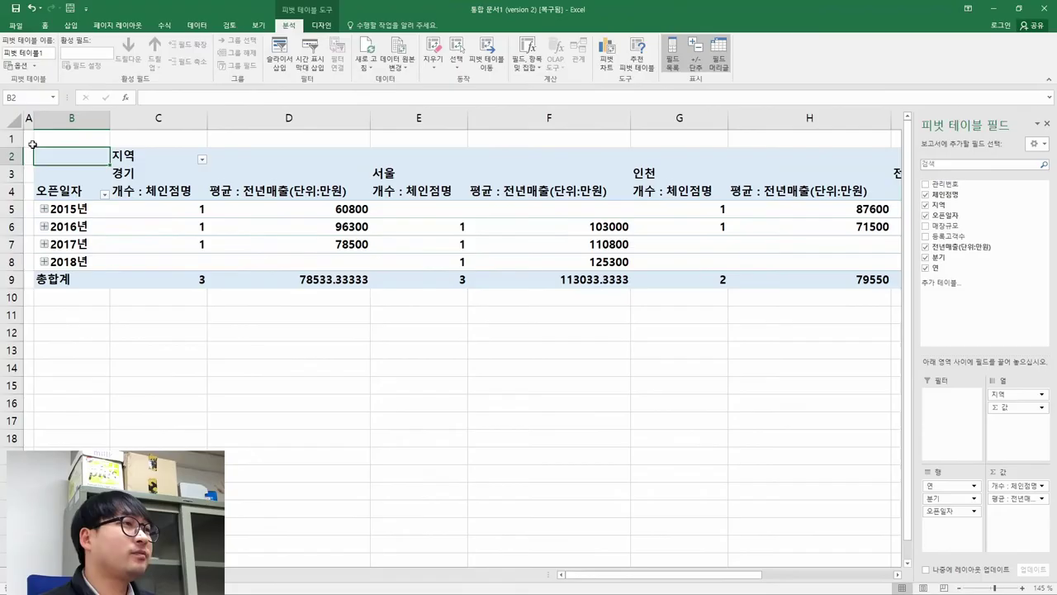
pyautogui.click(100, 194)
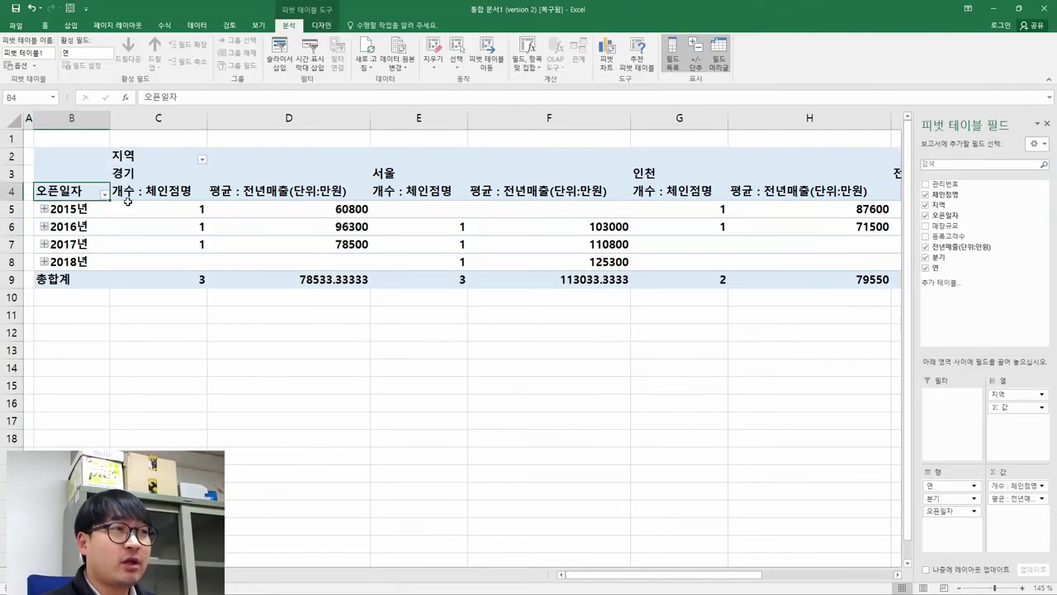
# - Strike through condition (1), on the 체인점명 count and 전년매출 average, in the exam PDF
pyautogui.hotkey('alt', 'Tab')
pyautogui.scroll(5, 176, 180)
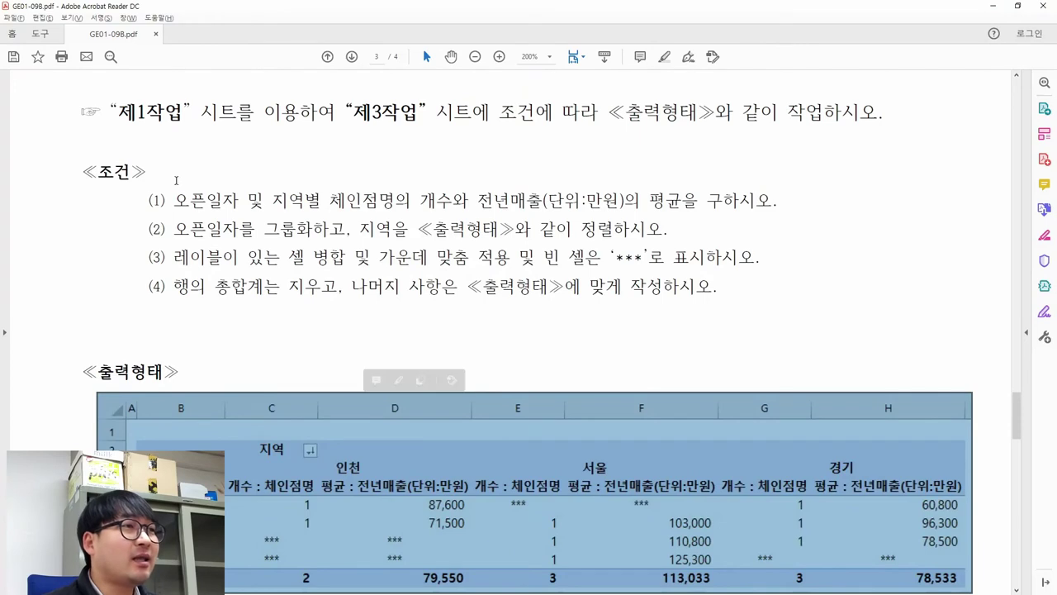
pyautogui.moveTo(151, 202); pyautogui.dragTo(776, 198)
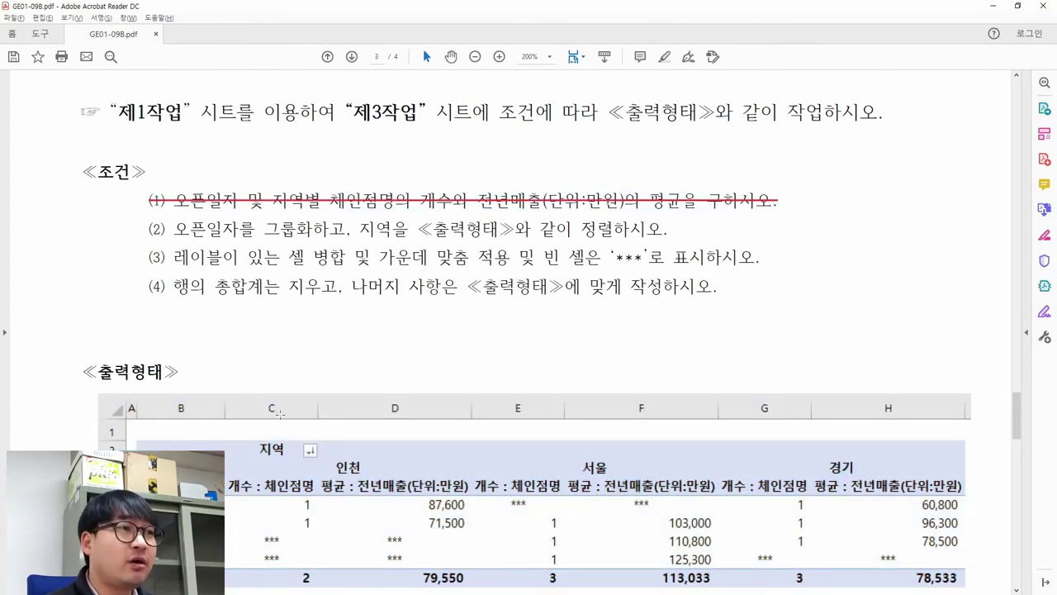
# - Read condition (2) on grouping 오픈일자 and compare the expected output's row labels with the pivot table's
pyautogui.scroll(-1, 229, 309)
pyautogui.moveTo(173, 179); pyautogui.dragTo(324, 184)
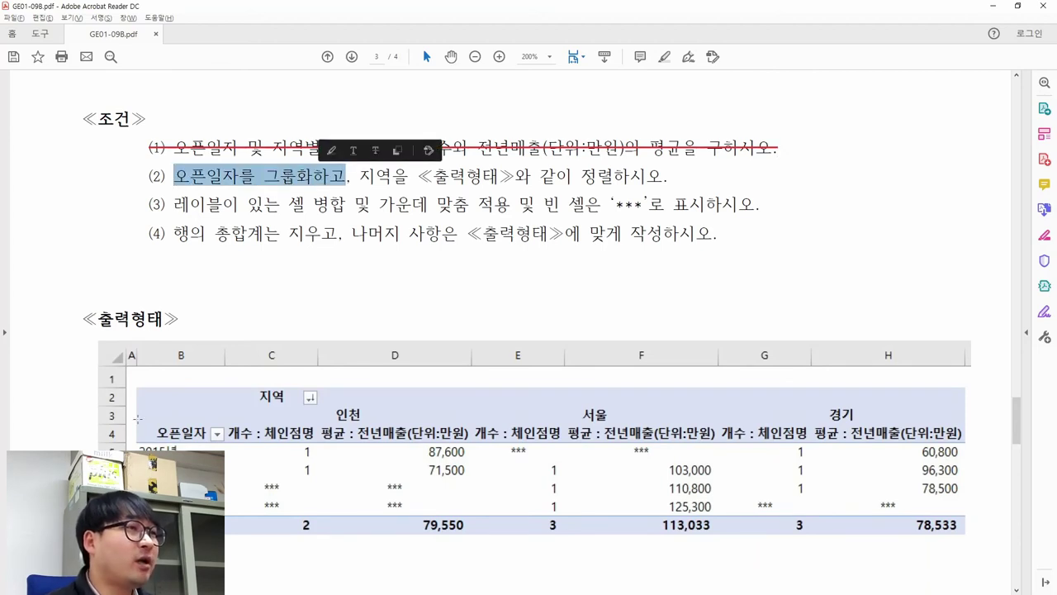
pyautogui.doubleClick(164, 451)
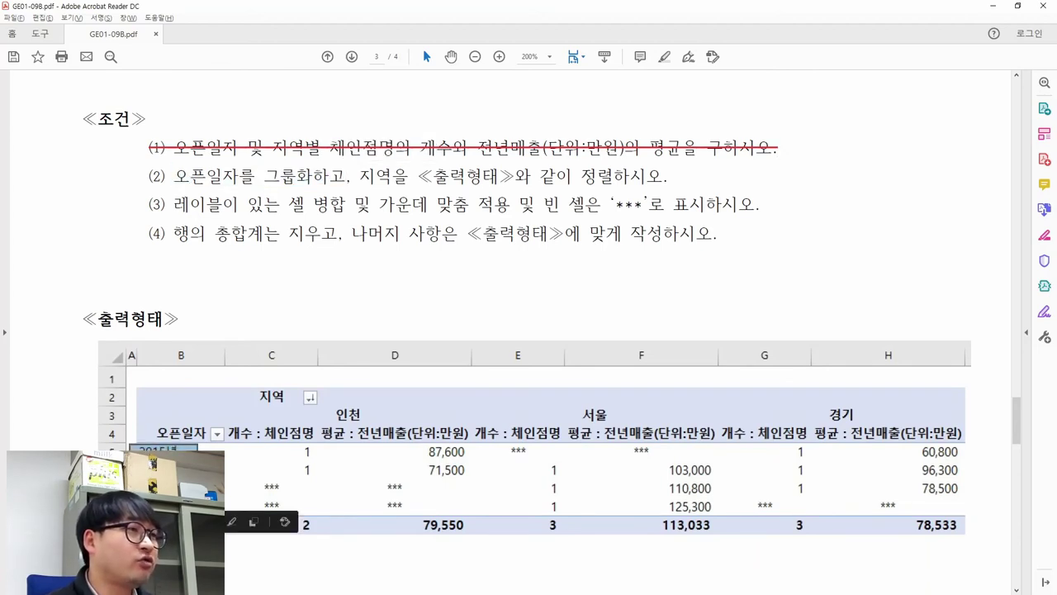
pyautogui.hotkey('alt', 'Tab')
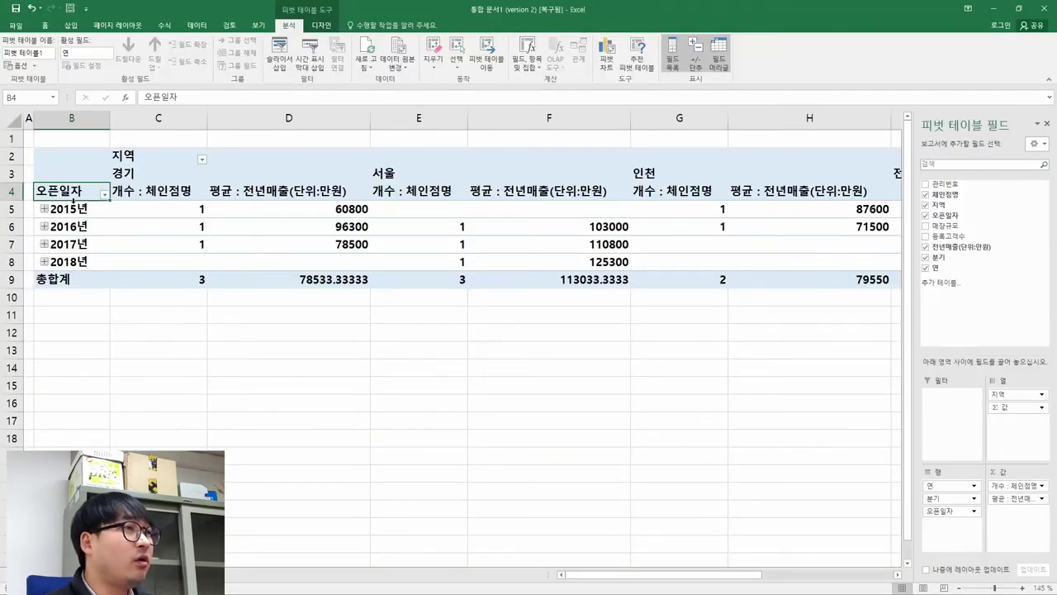
pyautogui.hotkey('alt', 'Tab')
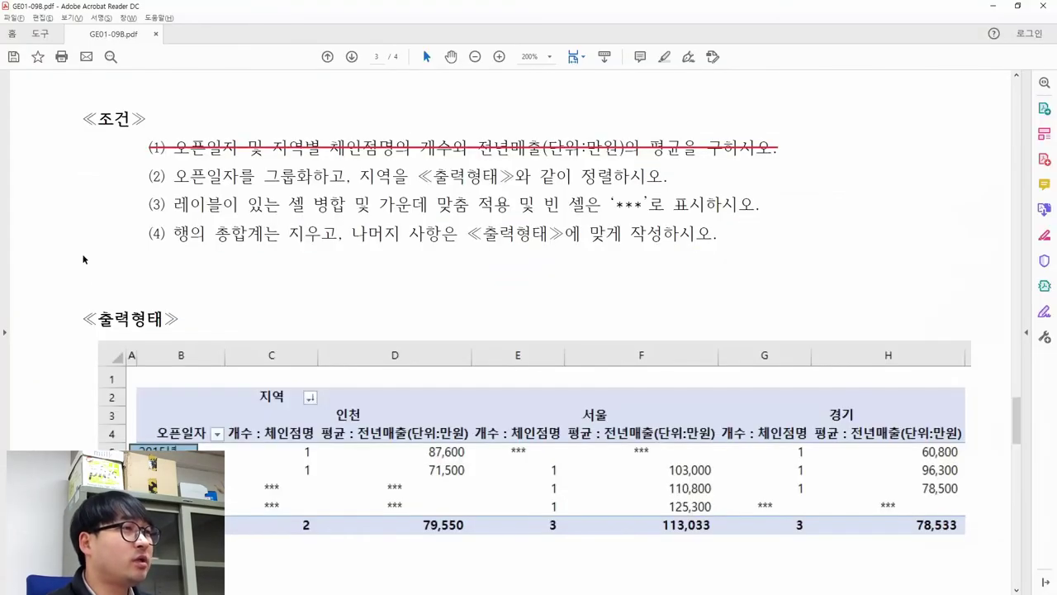
pyautogui.hotkey('alt', 'Tab')
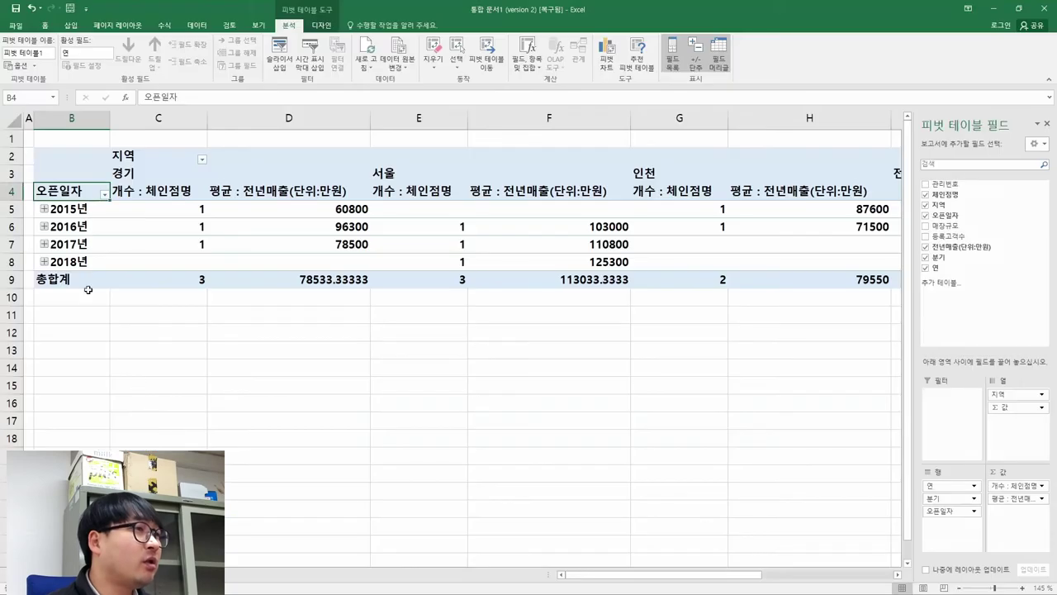
# - Group the 오픈일자 row labels by 연 only, leaving out 월 and 분기
pyautogui.click(67, 213)
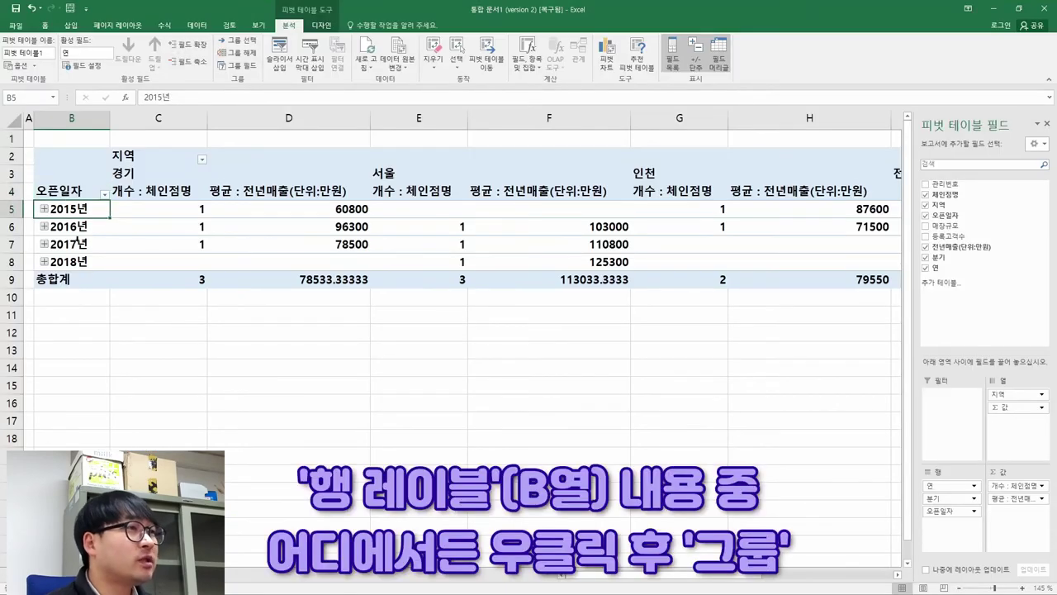
pyautogui.rightClick(64, 212)
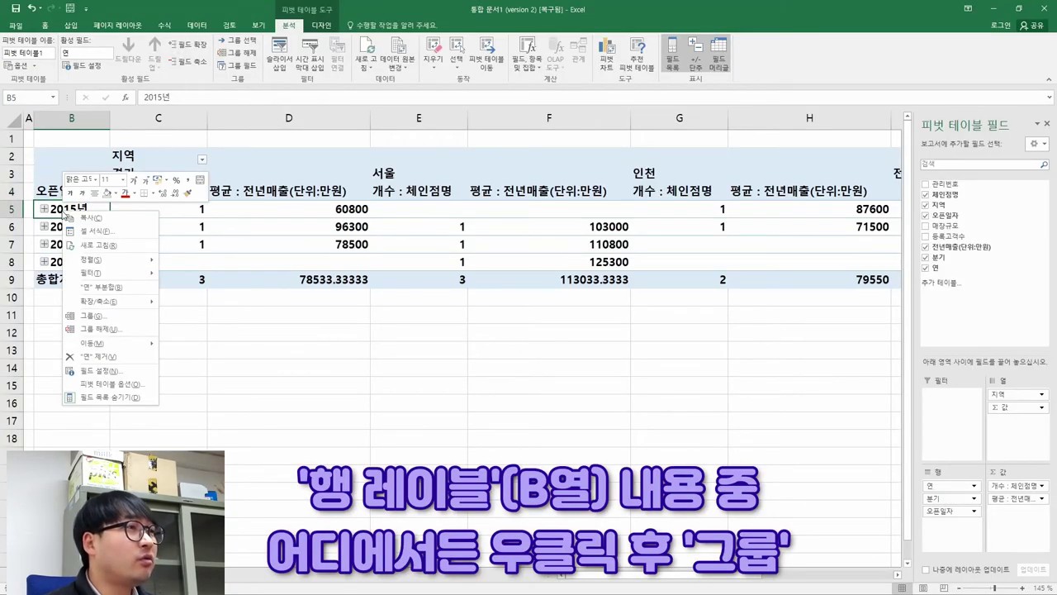
pyautogui.click(53, 230)
pyautogui.rightClick(54, 231)
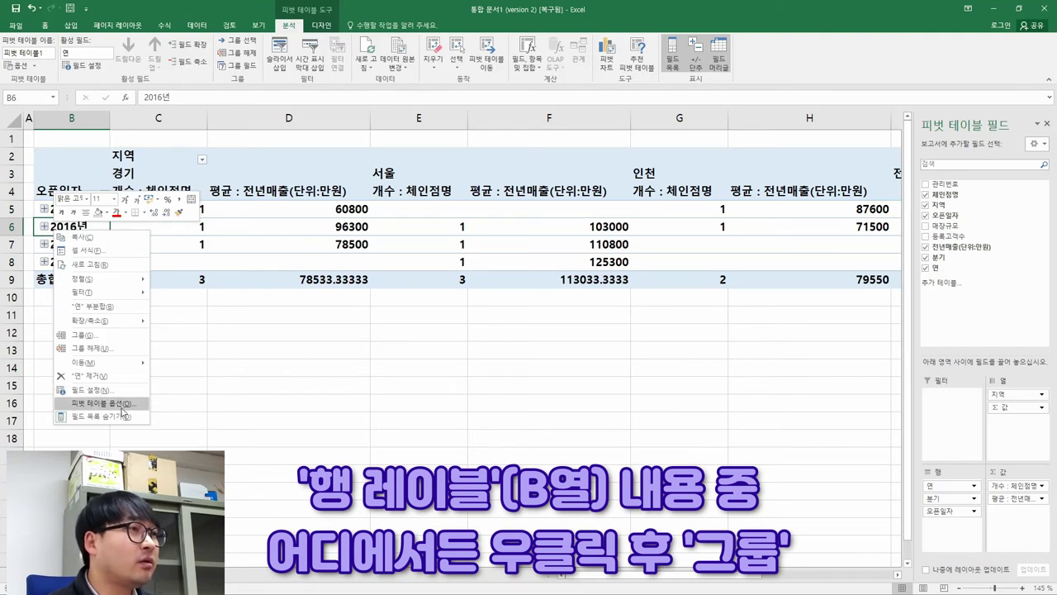
pyautogui.click(92, 336)
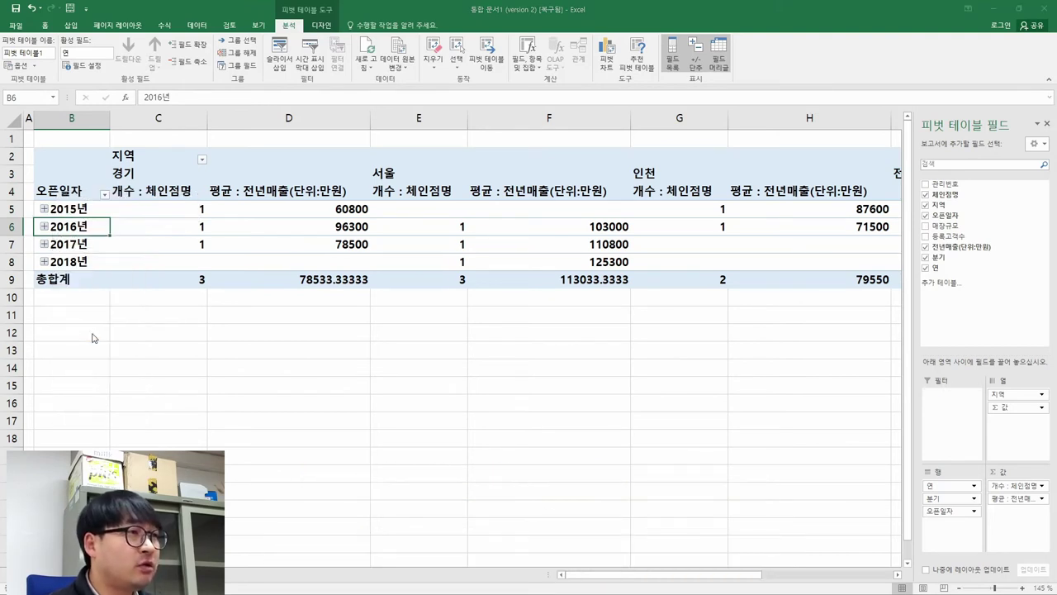
pyautogui.moveTo(83, 238); pyautogui.dragTo(191, 209)
pyautogui.hotkey('alt', 'Tab')
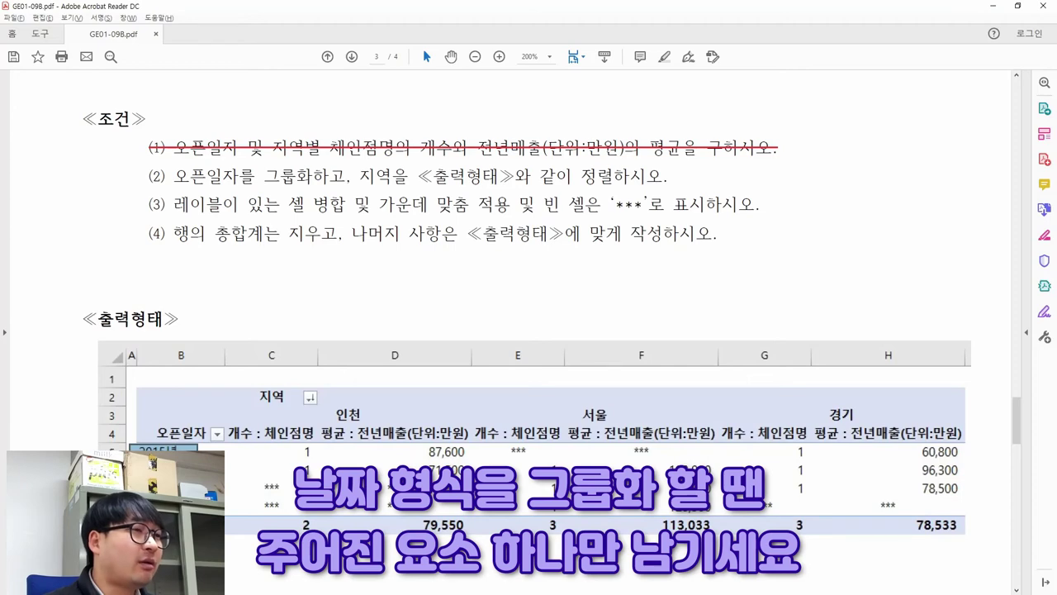
pyautogui.hotkey('alt', 'Tab')
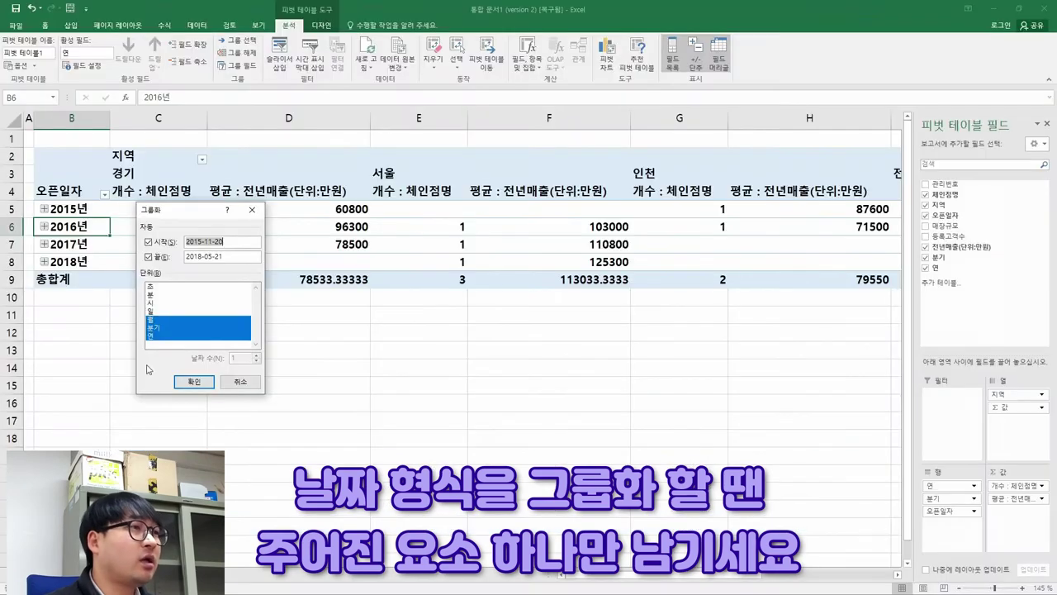
pyautogui.click(156, 320)
pyautogui.click(161, 329)
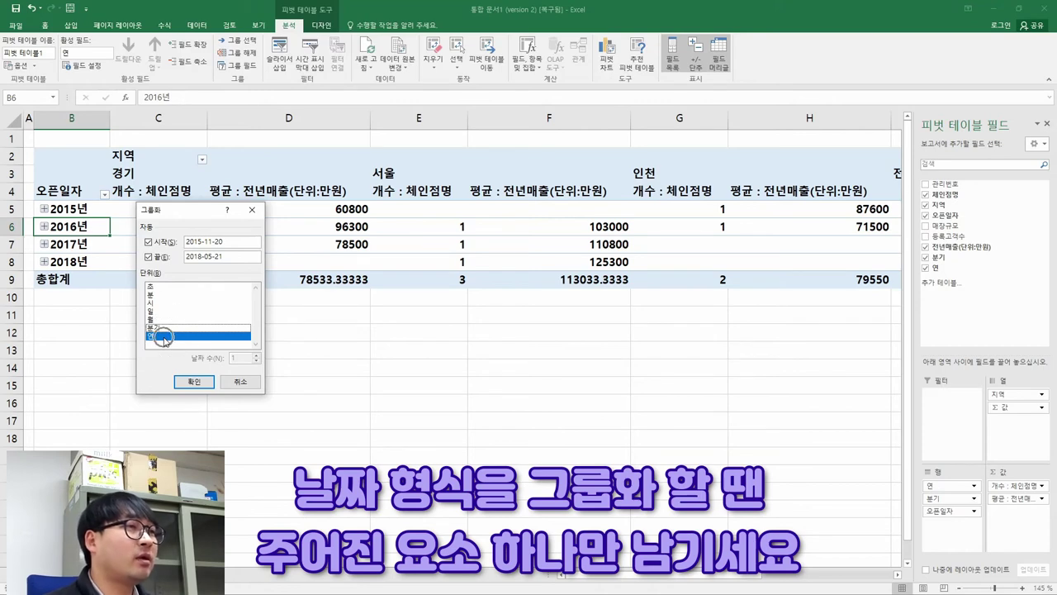
pyautogui.click(192, 381)
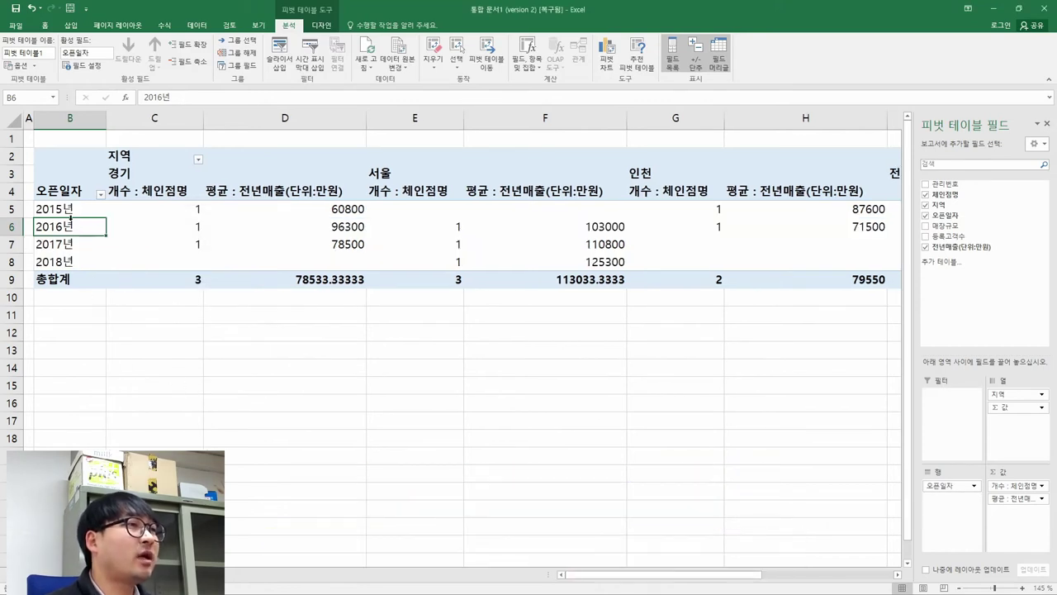
# - Compare the year rows with the expected output and sort the 지역 column labels in descending text order
pyautogui.hotkey('alt', 'Tab')
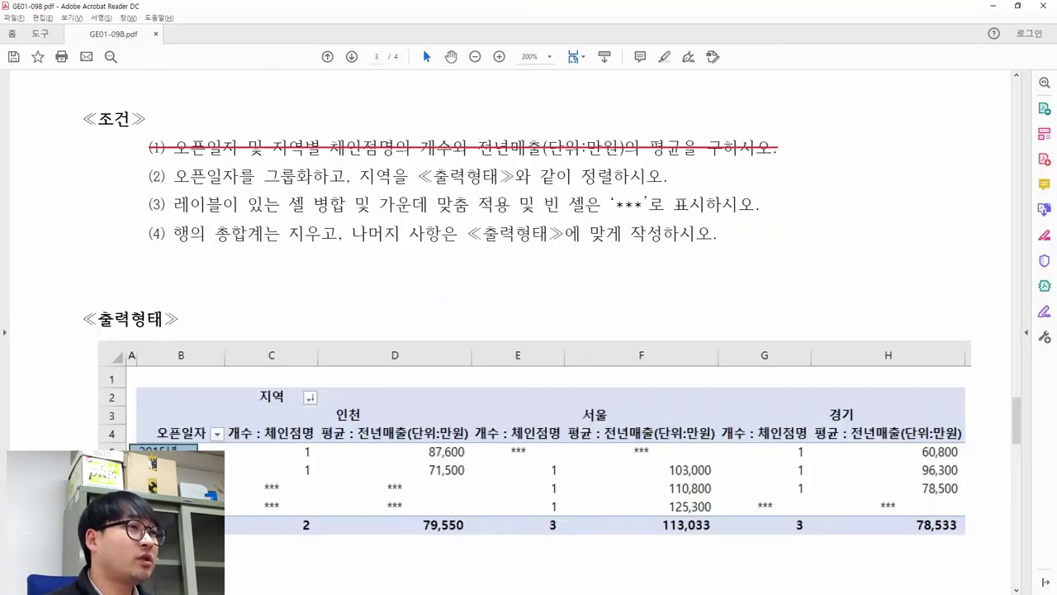
pyautogui.hotkey('alt', 'Tab')
pyautogui.click(50, 227)
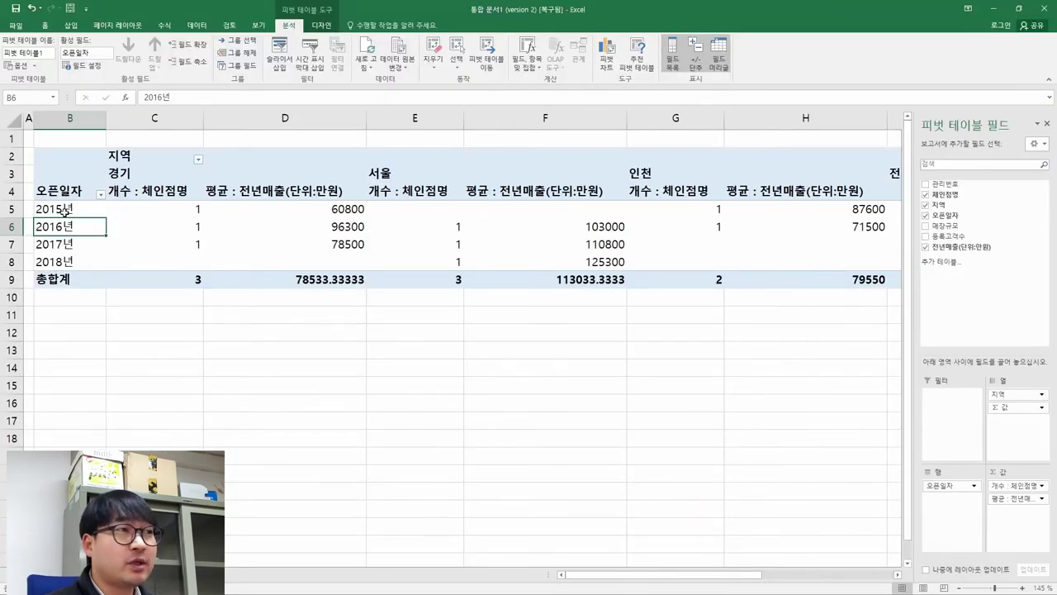
pyautogui.hotkey('alt', 'Tab')
pyautogui.moveTo(169, 182); pyautogui.dragTo(534, 178)
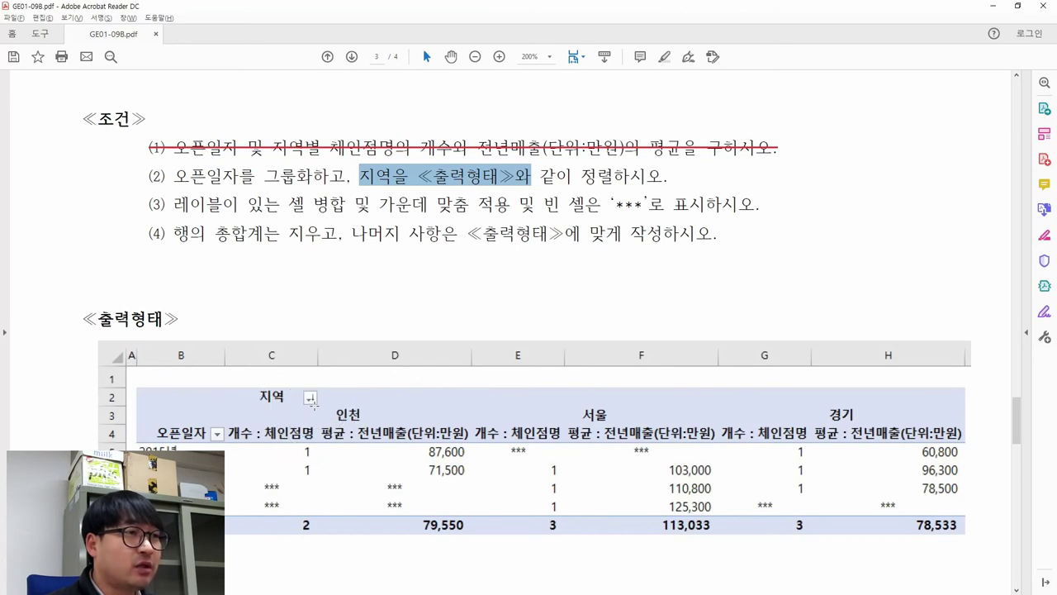
pyautogui.hotkey('alt', 'Tab')
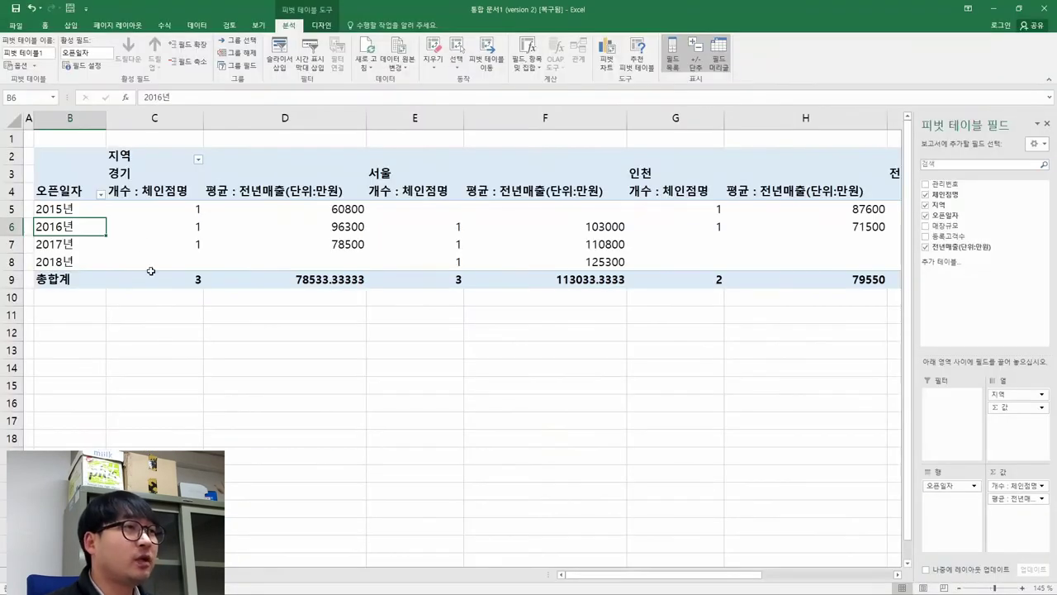
pyautogui.click(199, 161)
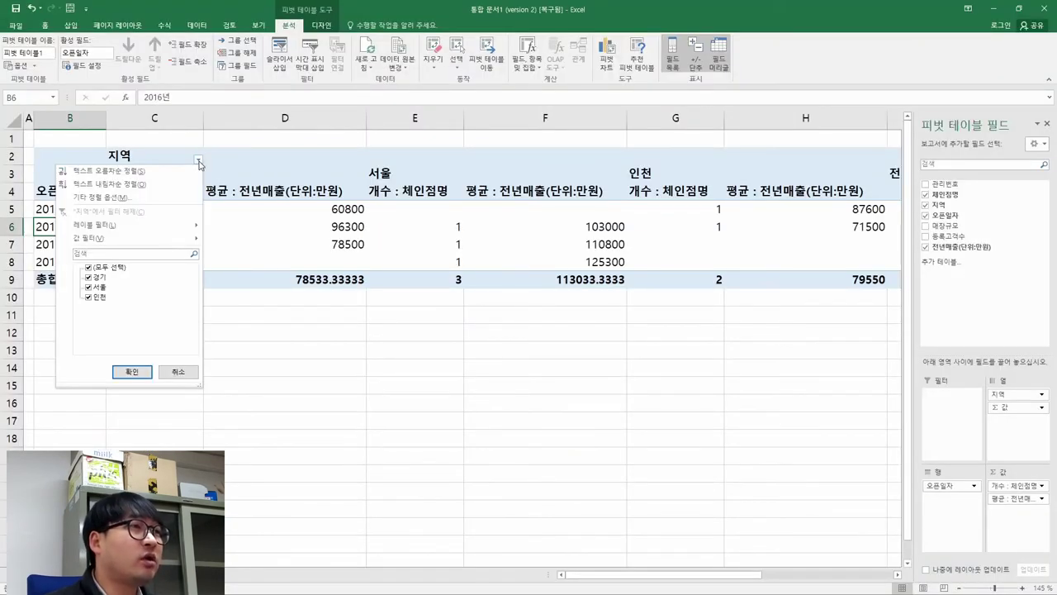
pyautogui.click(111, 185)
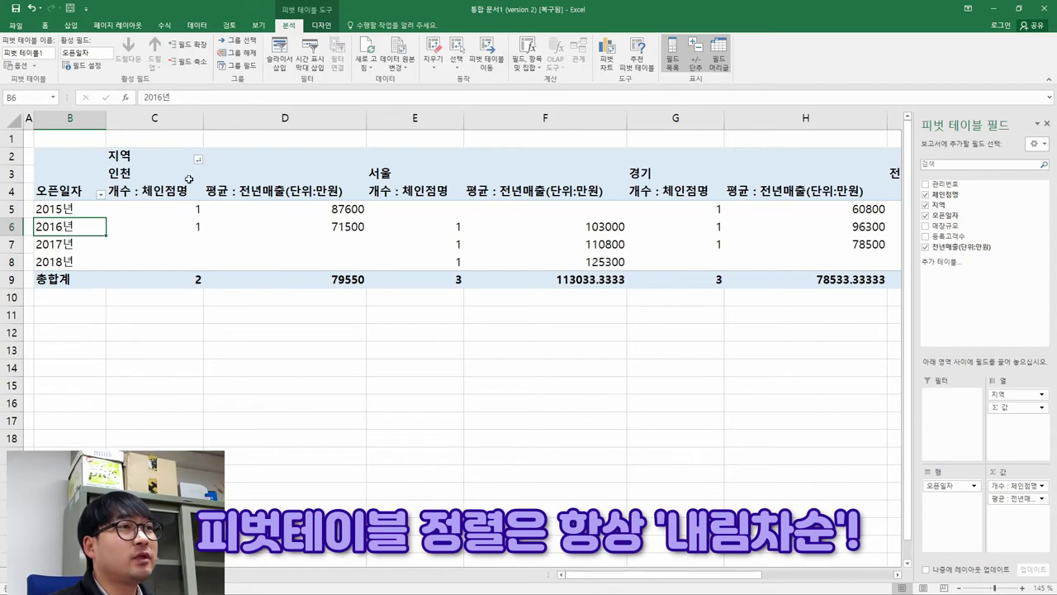
# - Check the order of the 인천, 서울 and 경기 headings against the expected output
pyautogui.click(133, 175)
pyautogui.click(375, 170)
pyautogui.click(656, 178)
pyautogui.hotkey('alt', 'Tab')
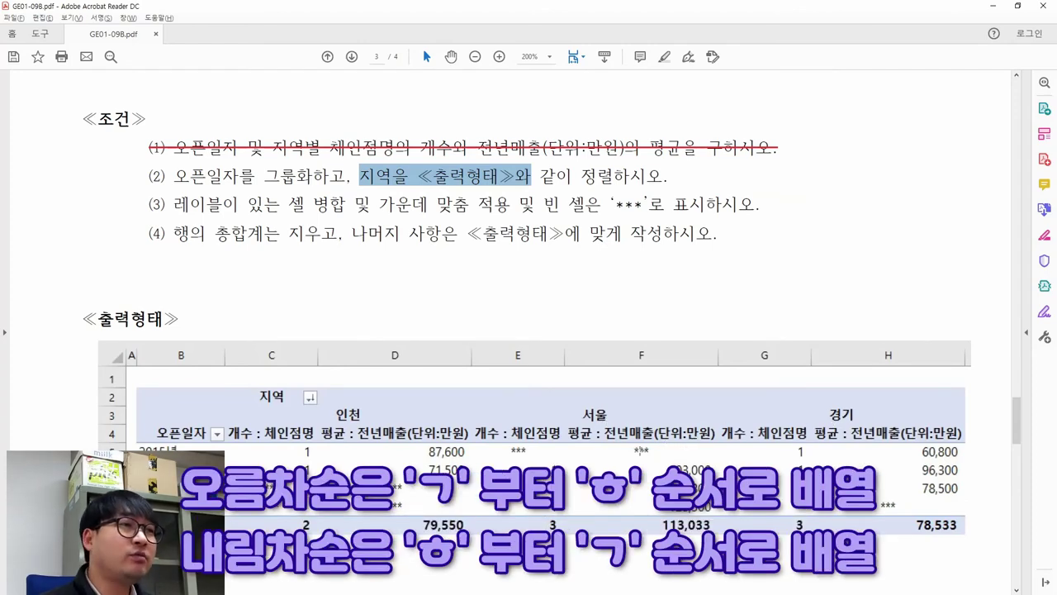
pyautogui.hotkey('alt', 'Tab')
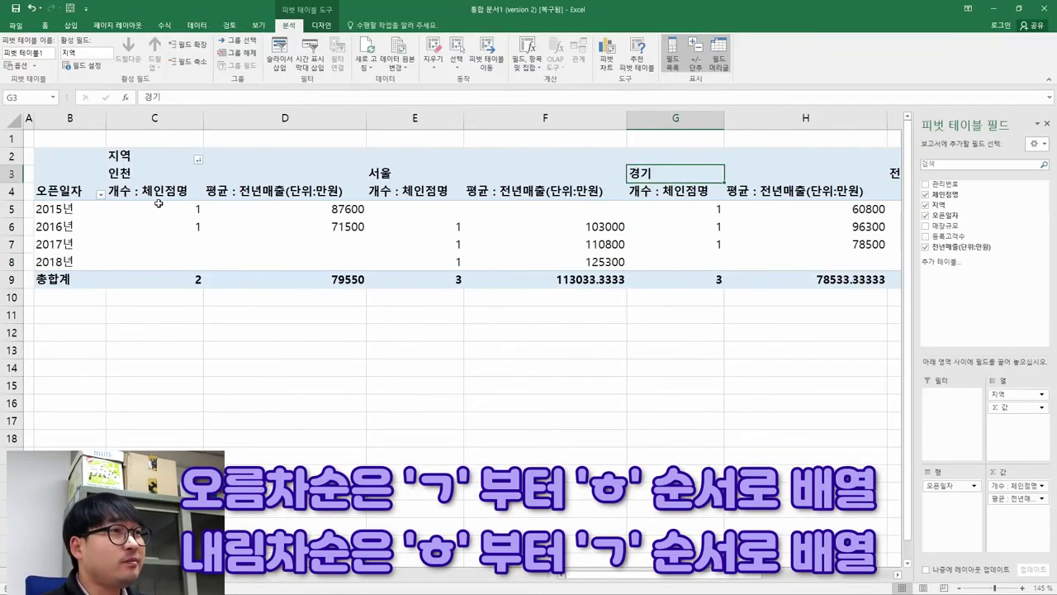
# - Review the sort choices for 지역 and reapply the descending text sort
pyautogui.click(198, 160)
pyautogui.click(198, 160)
pyautogui.click(199, 159)
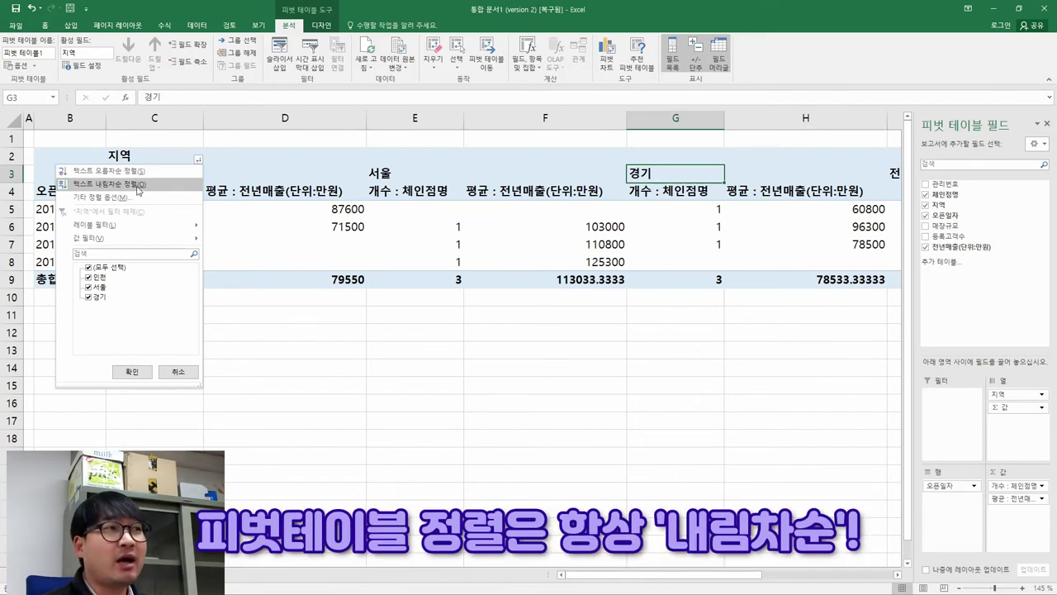
pyautogui.click(156, 185)
# - Check the region order in the expected output and strike through condition (2) in the exam PDF
pyautogui.hotkey('alt', 'Tab')
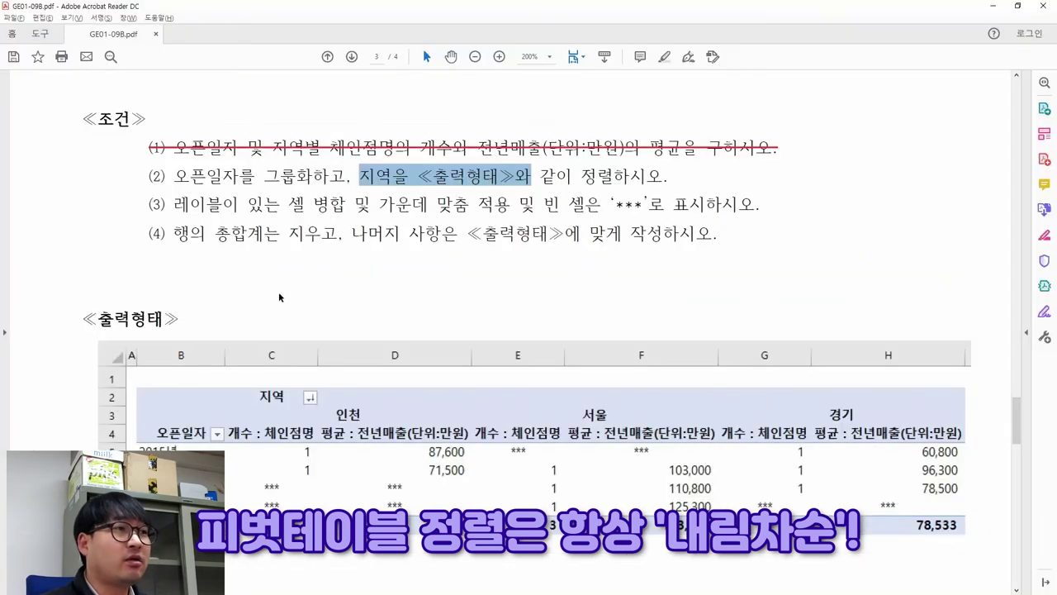
pyautogui.moveTo(345, 396); pyautogui.dragTo(894, 424)
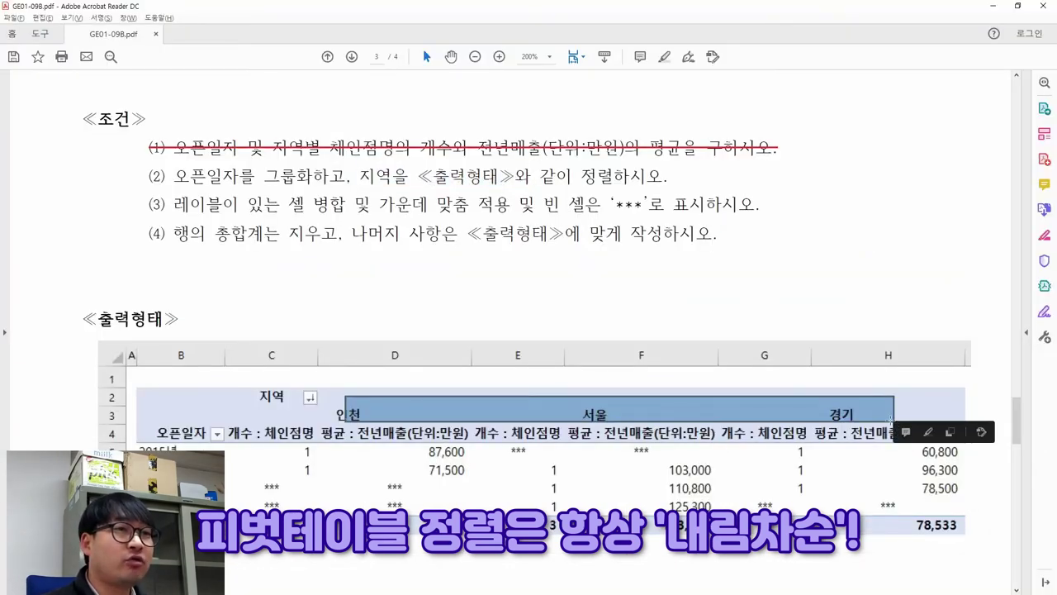
pyautogui.moveTo(150, 176); pyautogui.dragTo(668, 176)
pyautogui.click(705, 151)
# - Read condition (3) and open the PivotTable options from a cell inside the pivot table
pyautogui.moveTo(149, 204); pyautogui.dragTo(759, 208)
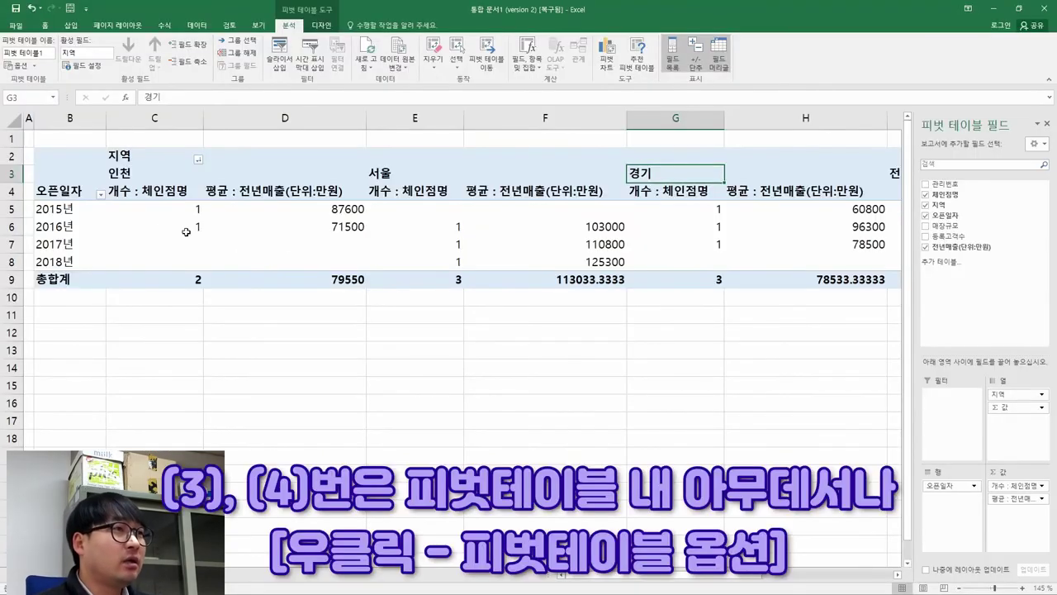
pyautogui.rightClick(117, 225)
pyautogui.rightClick(94, 212)
pyautogui.rightClick(124, 155)
pyautogui.rightClick(494, 227)
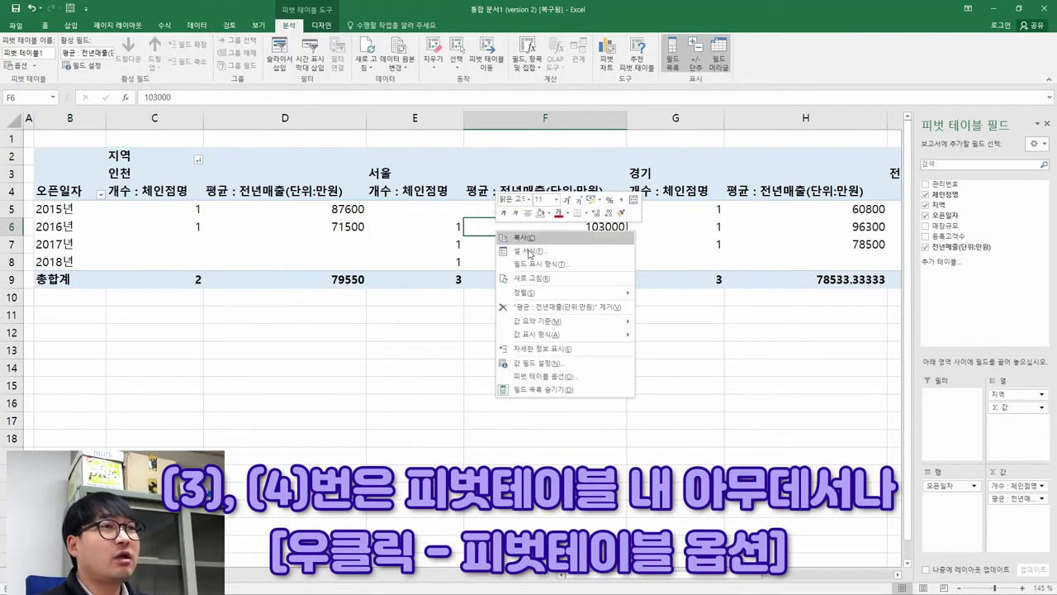
pyautogui.rightClick(327, 263)
pyautogui.rightClick(224, 227)
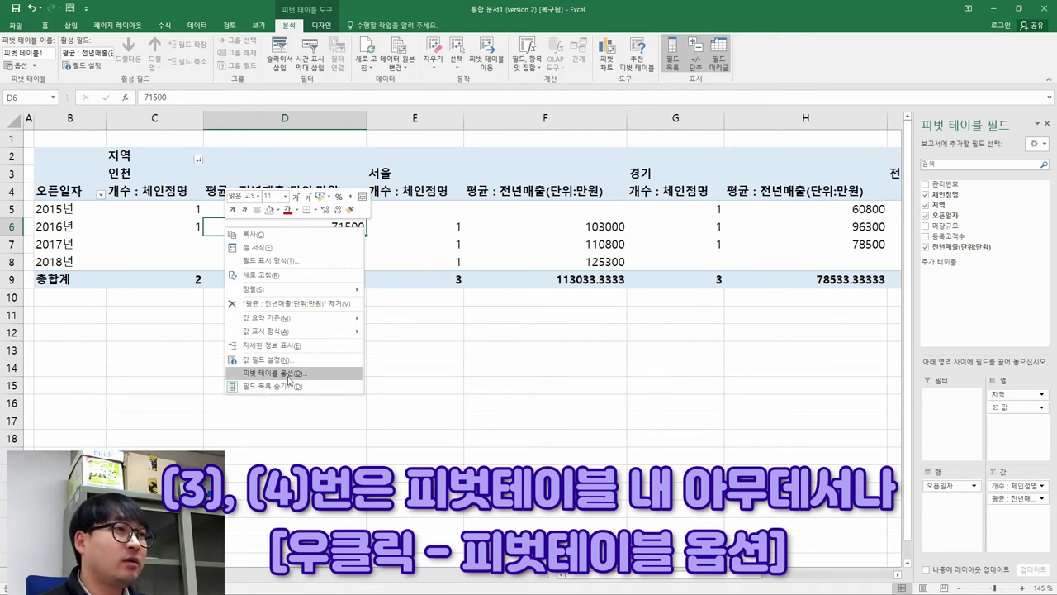
pyautogui.click(285, 373)
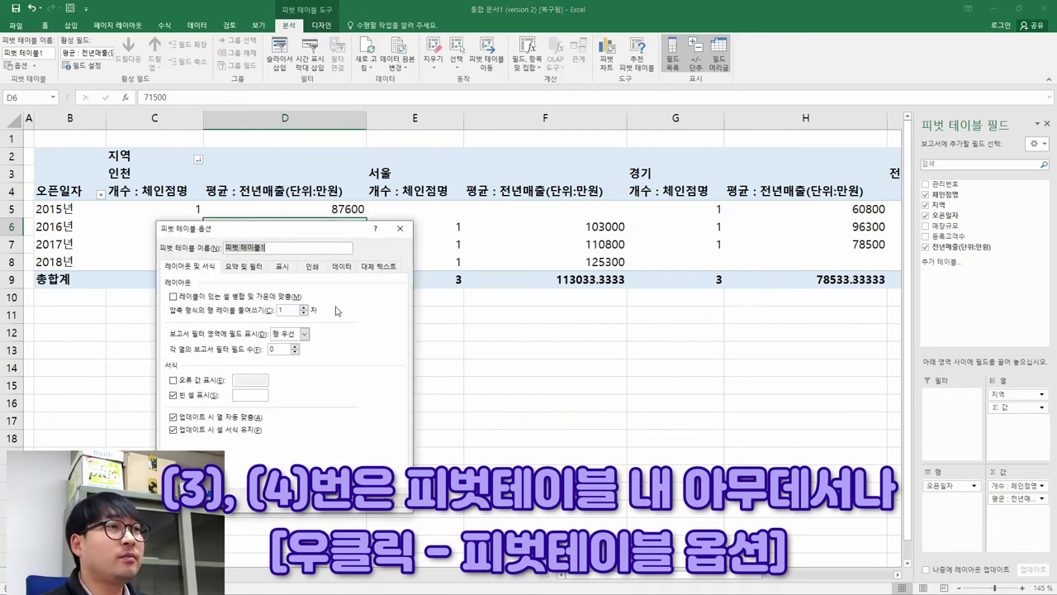
pyautogui.moveTo(246, 217); pyautogui.dragTo(378, 218)
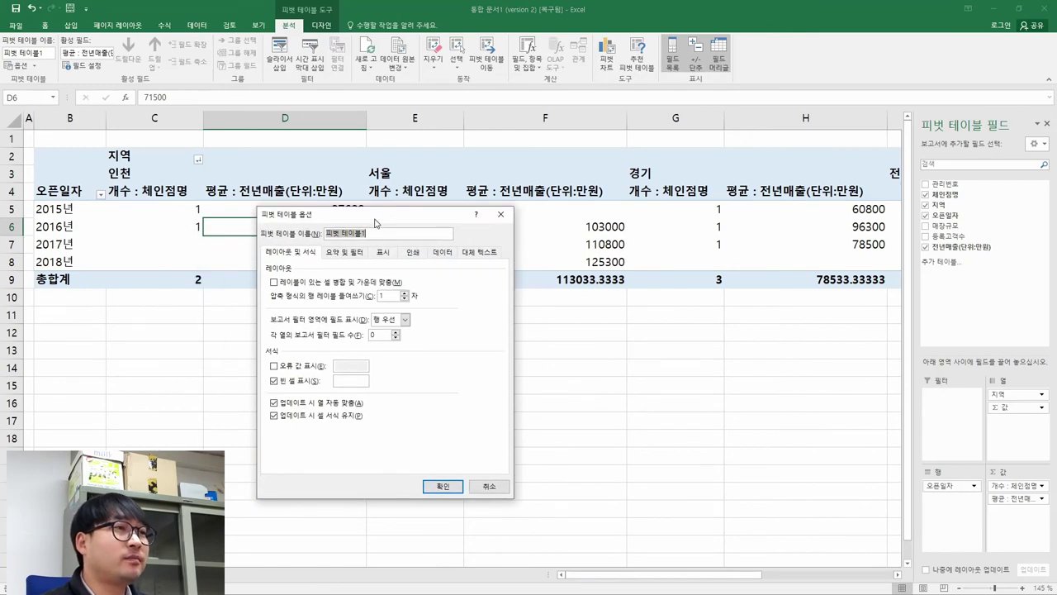
# - Check the first part of condition (3) and enable merging and centering of cells with labels
pyautogui.hotkey('alt', 'Tab')
pyautogui.click(207, 199)
pyautogui.moveTo(174, 203); pyautogui.dragTo(490, 207)
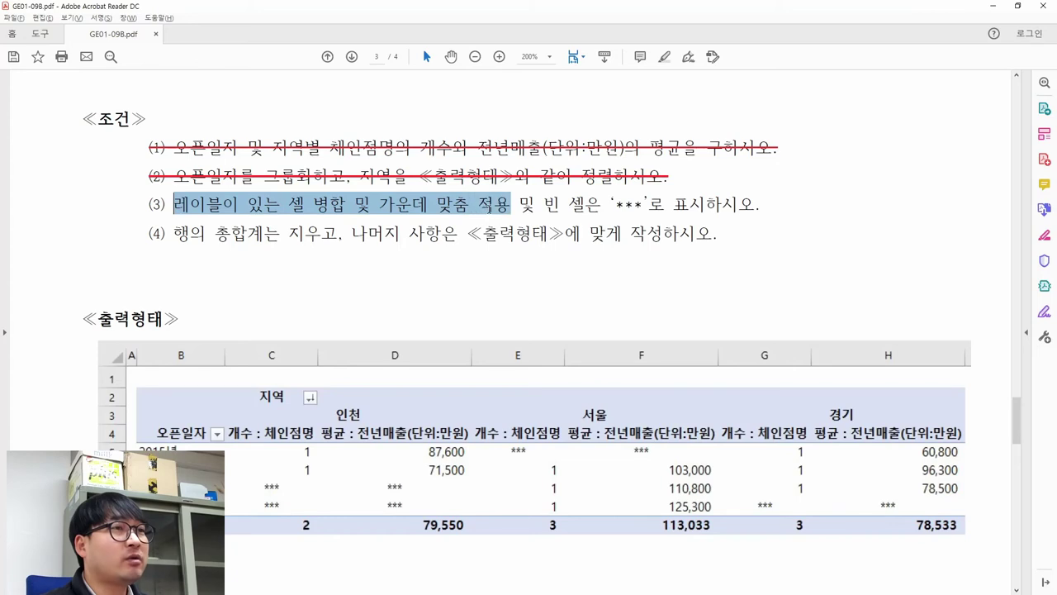
pyautogui.hotkey('alt', 'Tab')
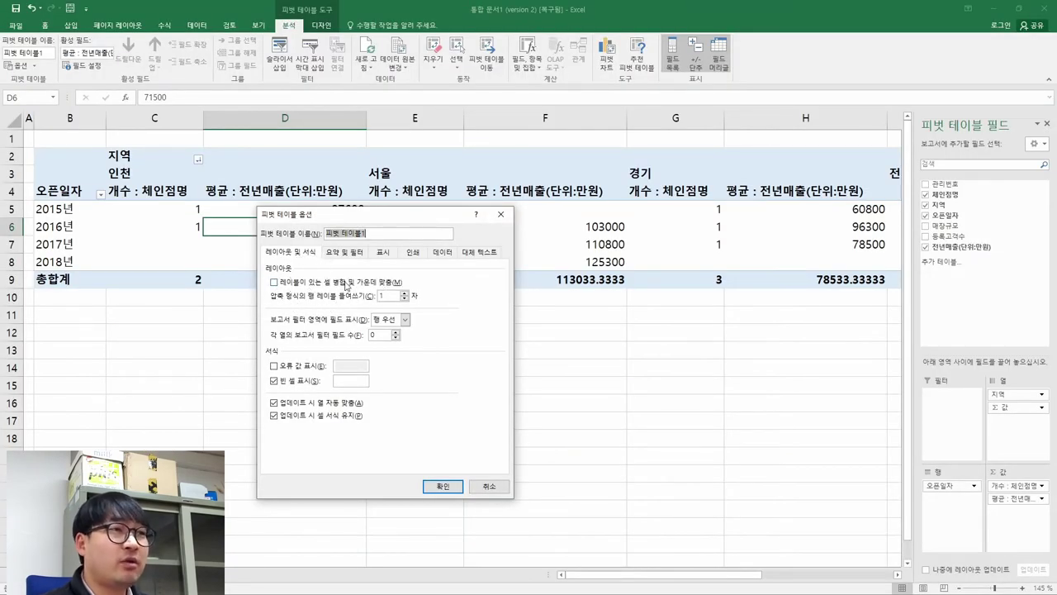
pyautogui.click(276, 283)
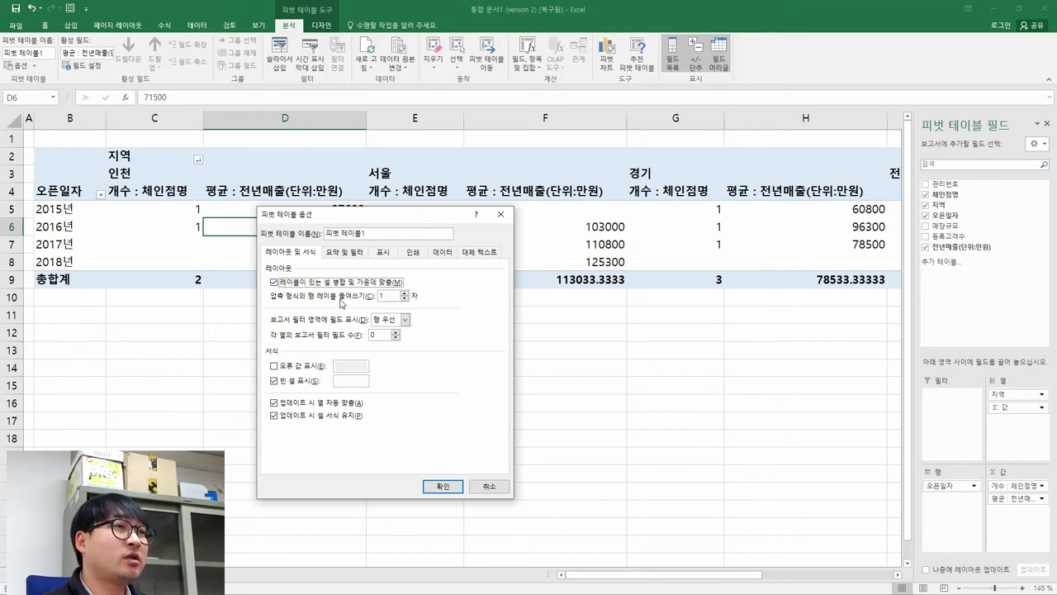
# - Check the empty-cell requirement in condition (3) and set the pivot table's empty cells to show ***
pyautogui.hotkey('alt', 'Tab')
pyautogui.moveTo(566, 205); pyautogui.dragTo(755, 207)
pyautogui.hotkey('alt', 'Tab')
pyautogui.click(347, 381)
pyautogui.write('***')
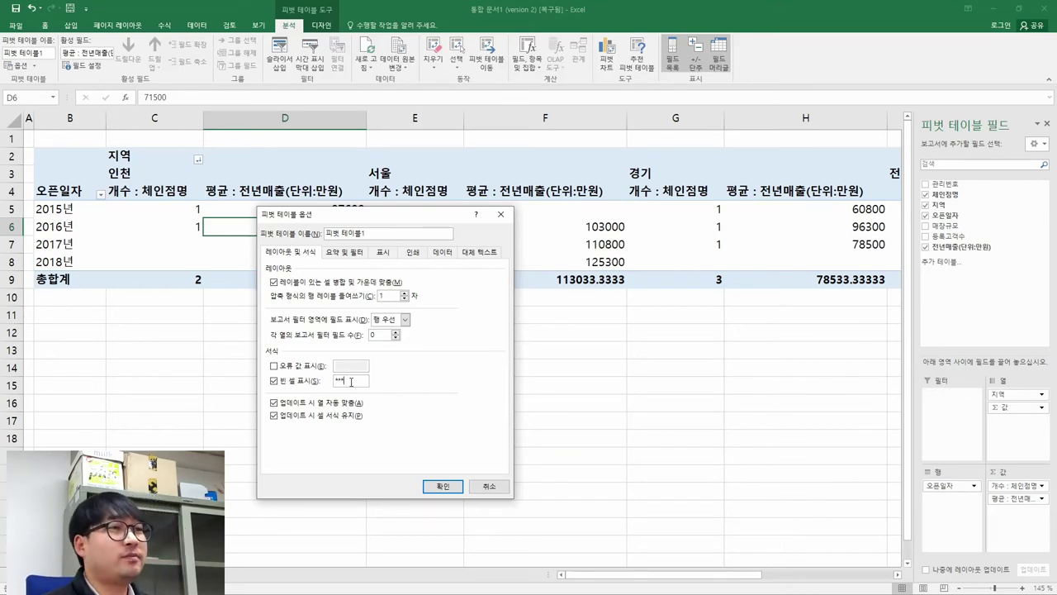
# - Check the first part of condition (4) in the exam PDF, turn off the pivot table's row grand totals and apply the options
pyautogui.hotkey('alt', 'Tab')
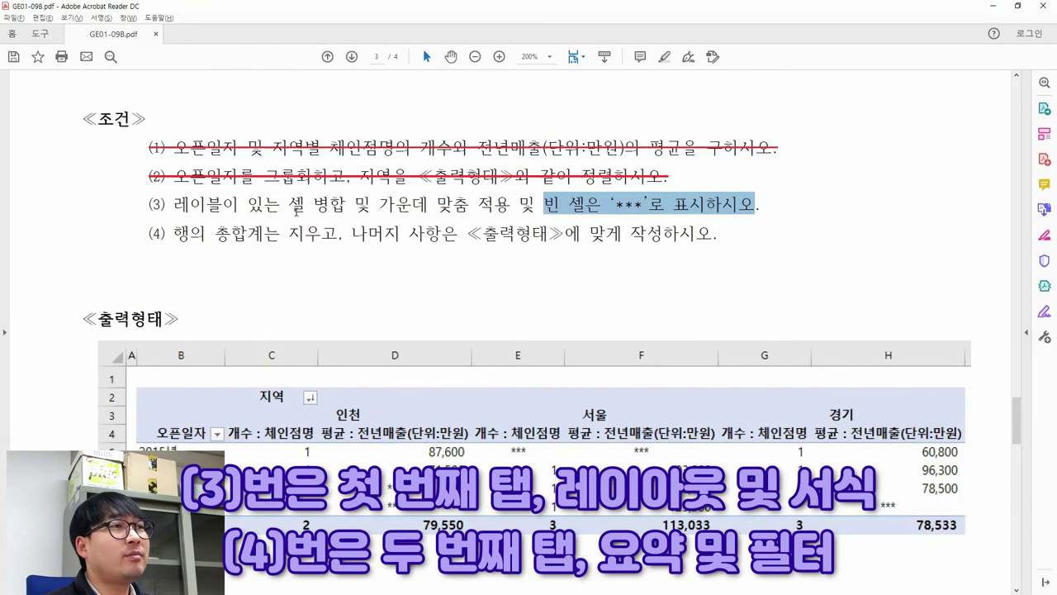
pyautogui.moveTo(175, 235); pyautogui.dragTo(340, 240)
pyautogui.hotkey('alt', 'Tab')
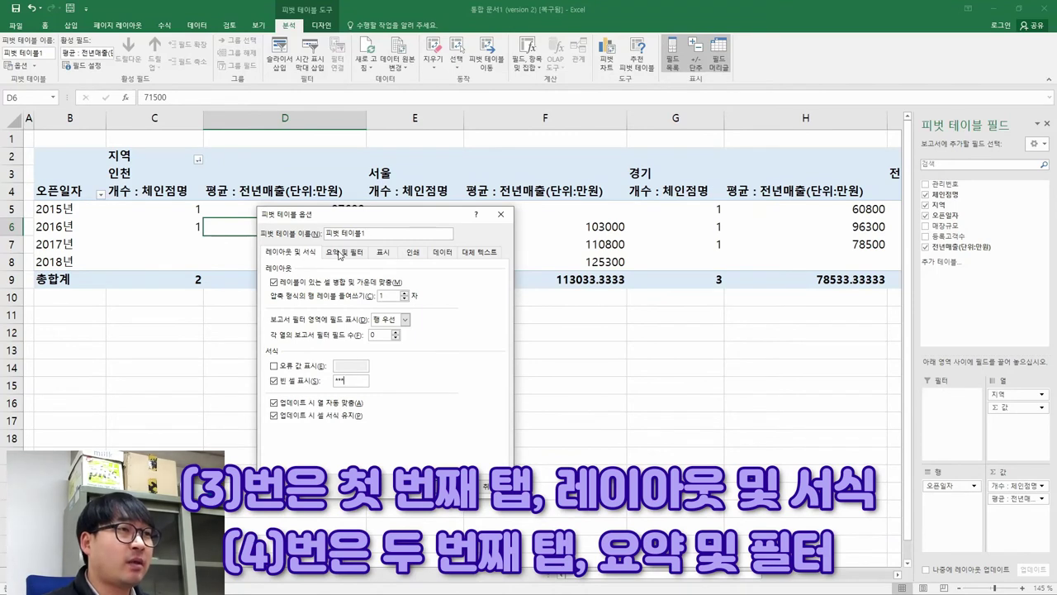
pyautogui.click(338, 254)
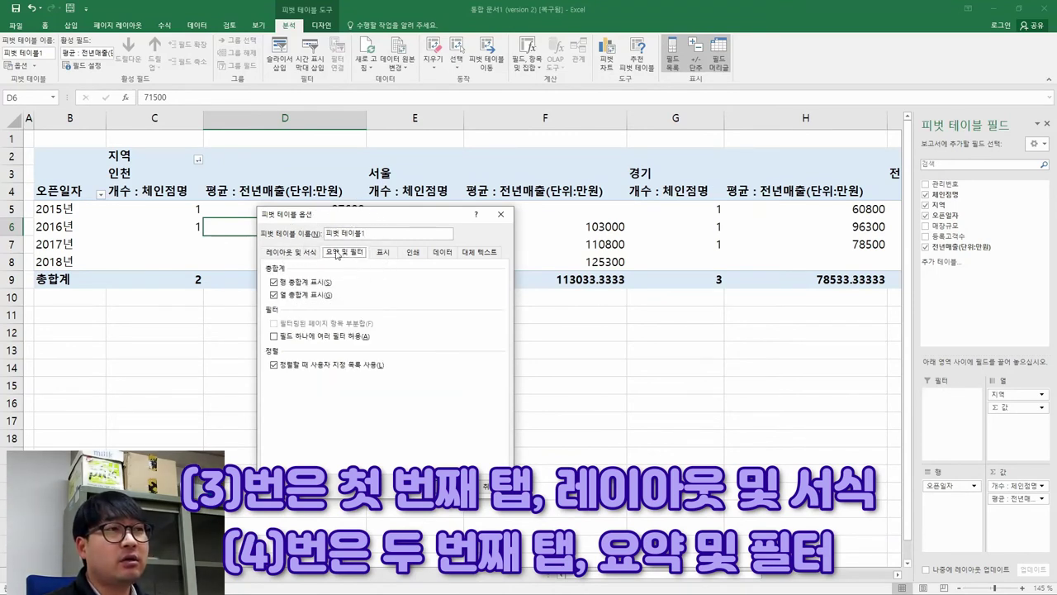
pyautogui.click(273, 281)
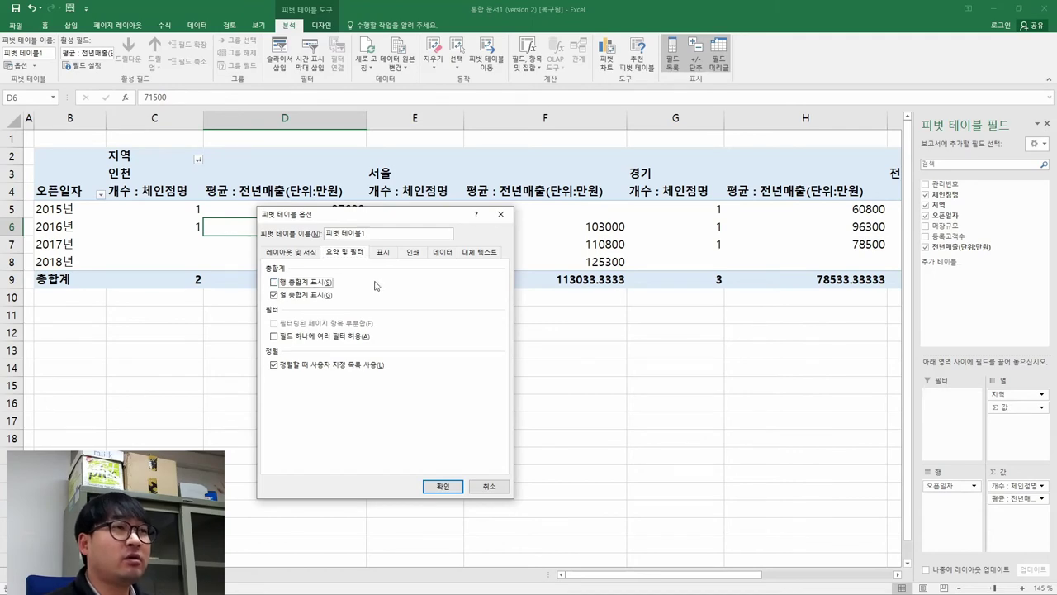
pyautogui.hotkey('alt', 'Tab')
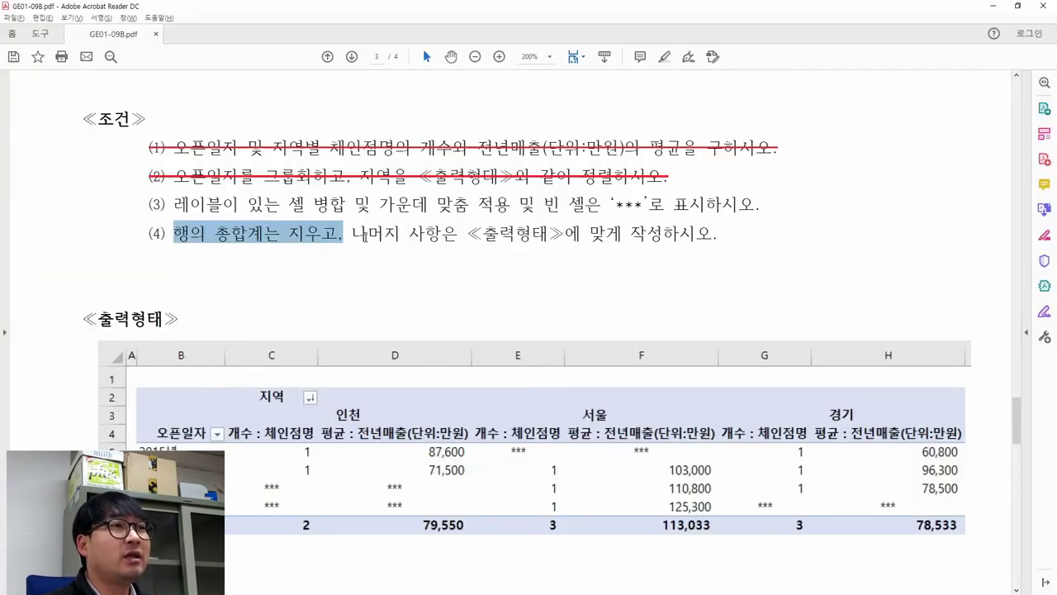
pyautogui.hotkey('alt', 'Tab')
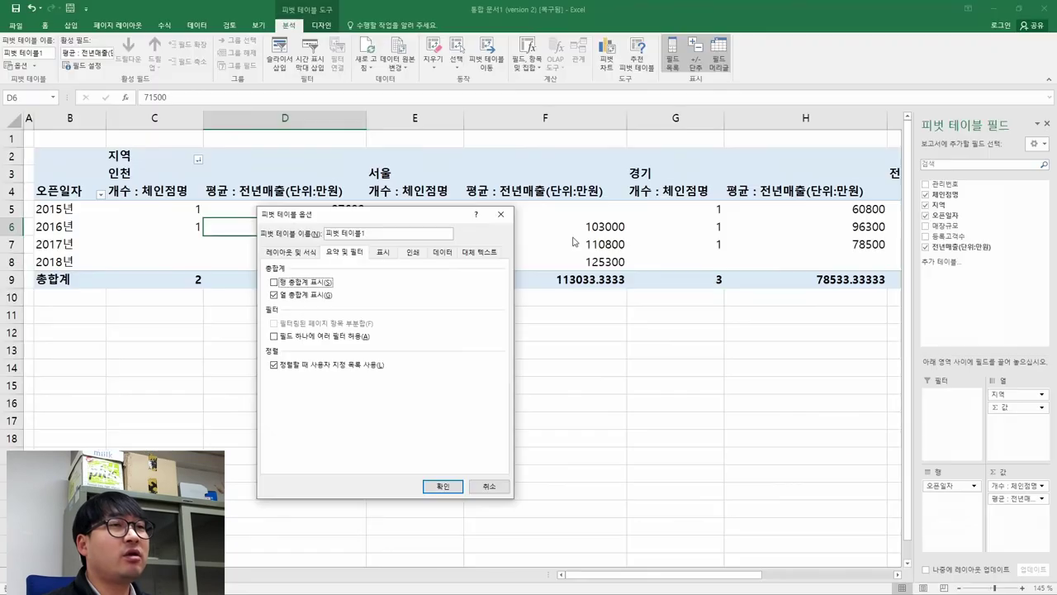
pyautogui.click(443, 486)
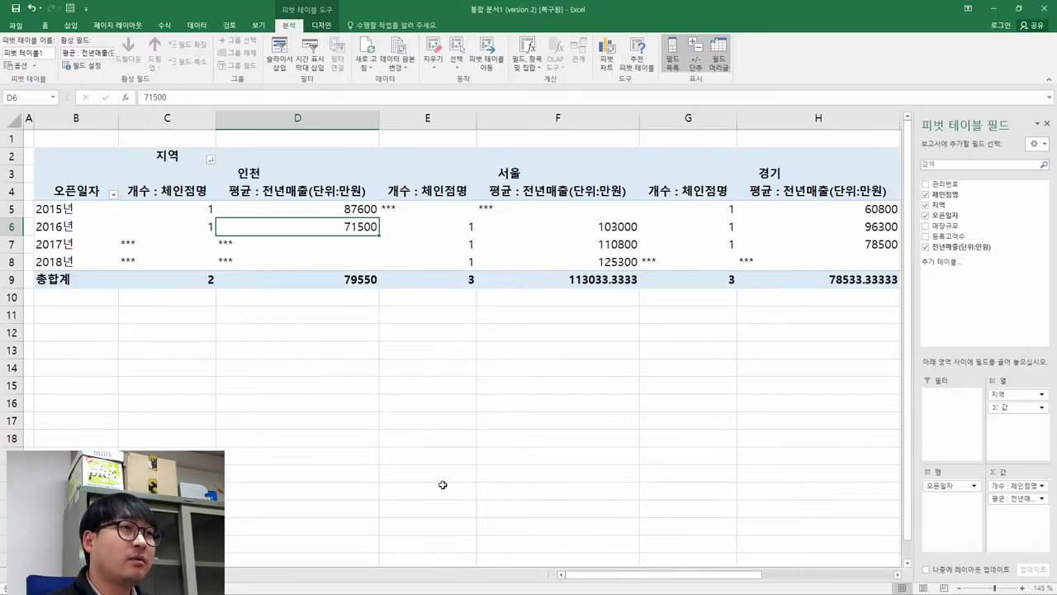
# - Strike through condition (3) and the row grand total part of condition (4) in the exam PDF
pyautogui.hotkey('alt', 'Tab')
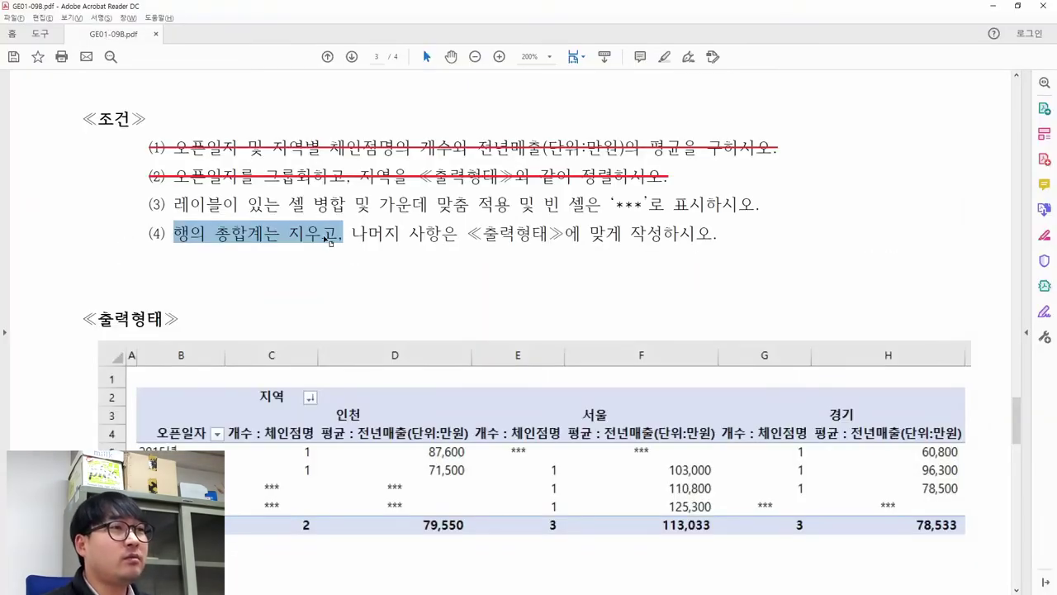
pyautogui.moveTo(343, 235); pyautogui.dragTo(149, 201)
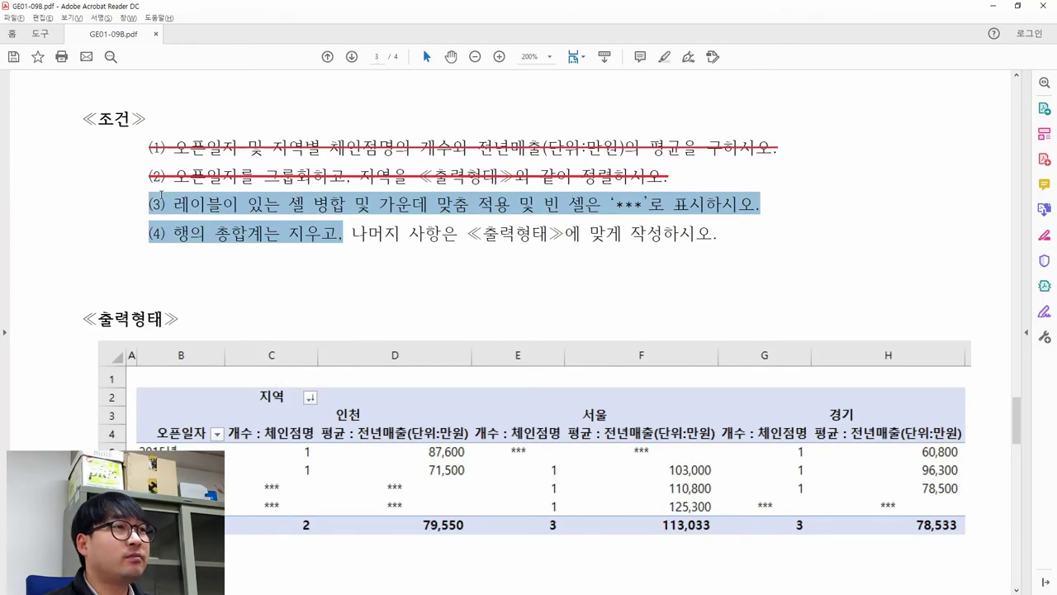
pyautogui.click(219, 180)
# - Read the rest of condition (4) and compare the expected output in the exam PDF with the Excel pivot table
pyautogui.moveTo(347, 233); pyautogui.dragTo(685, 254)
pyautogui.scroll(-4, 577, 308)
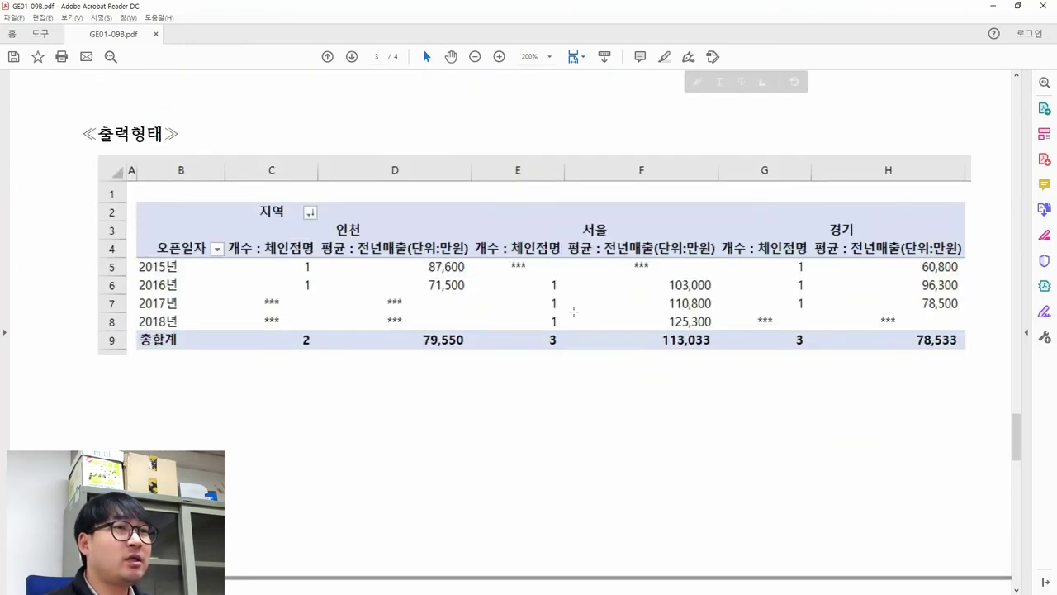
pyautogui.hotkey('alt', 'Tab')
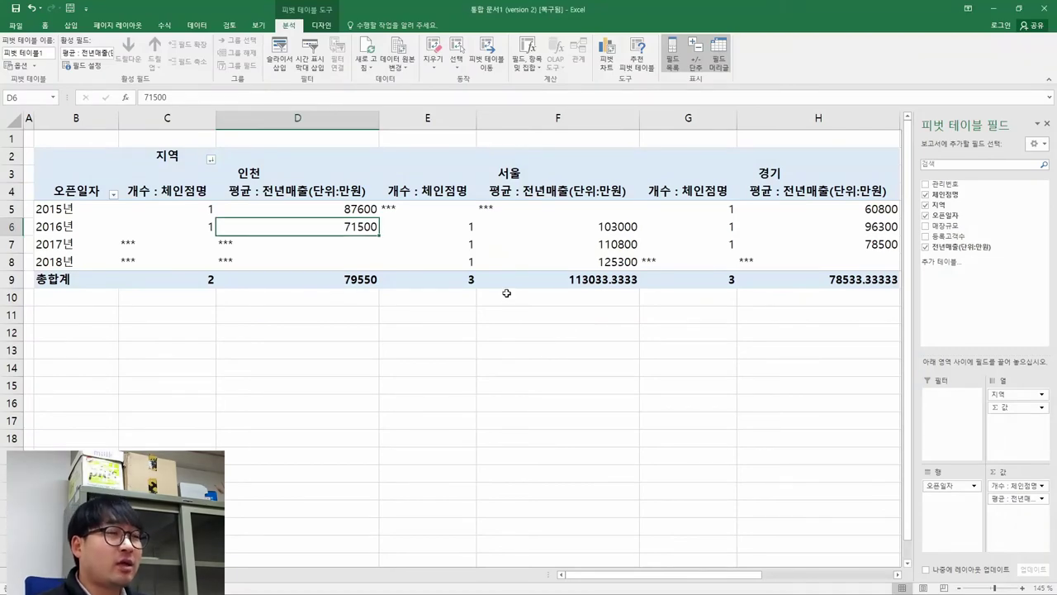
pyautogui.hotkey('alt', 'Tab')
pyautogui.hotkey('alt', 'Tab')
pyautogui.hotkey('alt', 'Tab')
pyautogui.hotkey('alt', 'Tab')
pyautogui.hotkey('alt', 'Tab')
pyautogui.hotkey('alt', 'Tab')
# - Compare the alignment of the *** cells in the Incheon (인천) count column with the expected output
pyautogui.click(151, 243)
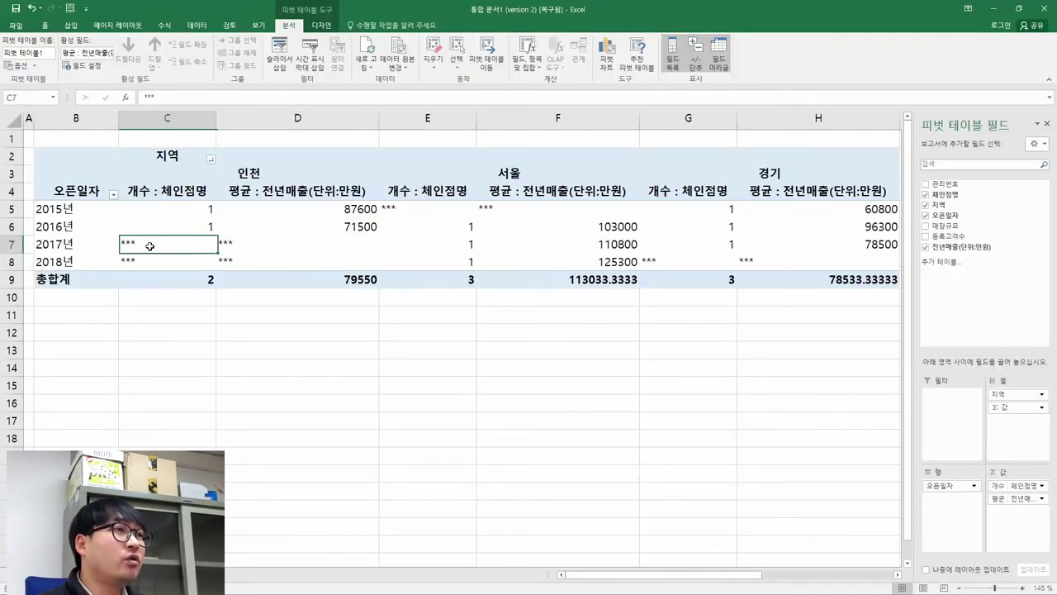
pyautogui.hotkey('alt', 'Tab')
pyautogui.moveTo(245, 295); pyautogui.dragTo(290, 308)
pyautogui.moveTo(247, 238); pyautogui.dragTo(291, 327)
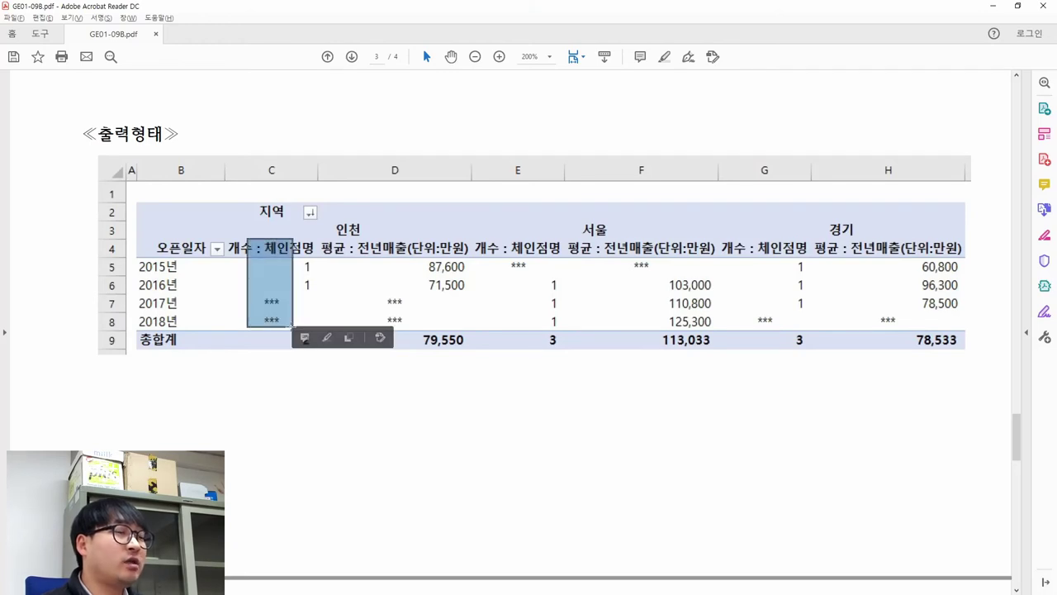
pyautogui.hotkey('alt', 'Tab')
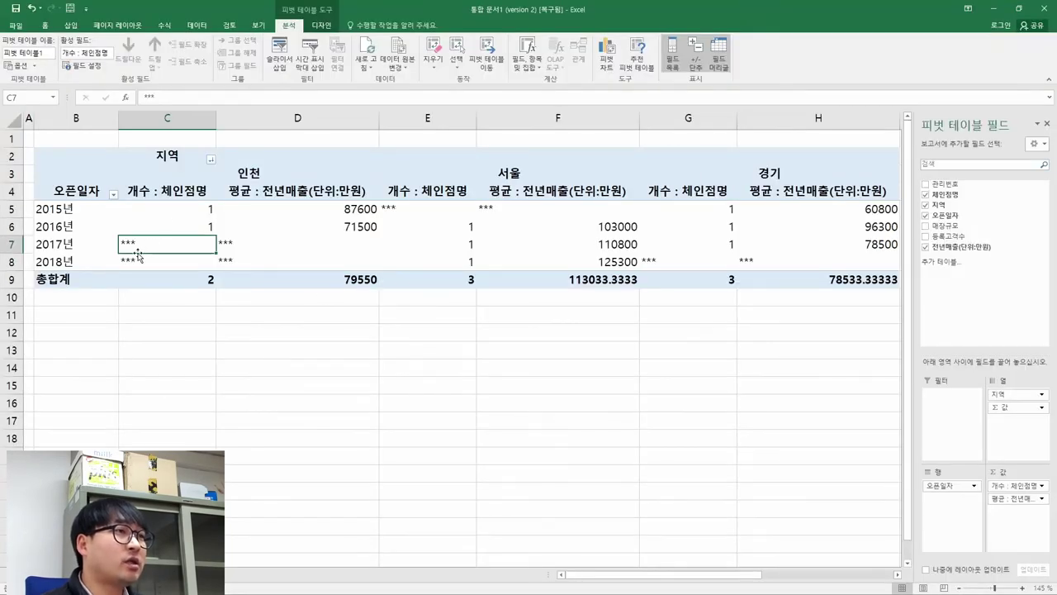
# - Compare the number format of the Seoul (서울) average's grand total in F9 with the expected output
pyautogui.click(595, 280)
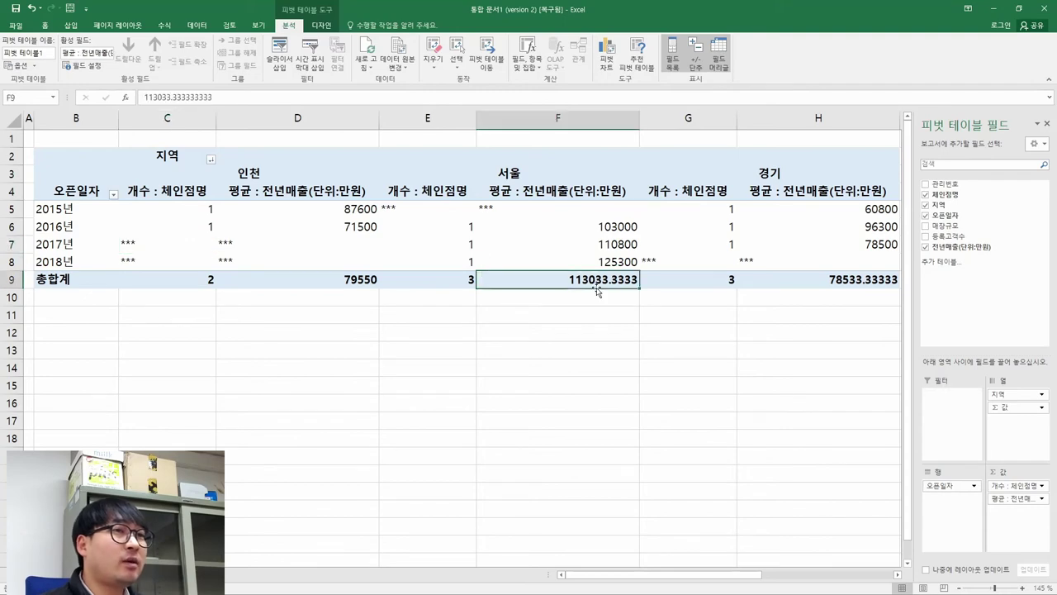
pyautogui.hotkey('alt', 'Tab')
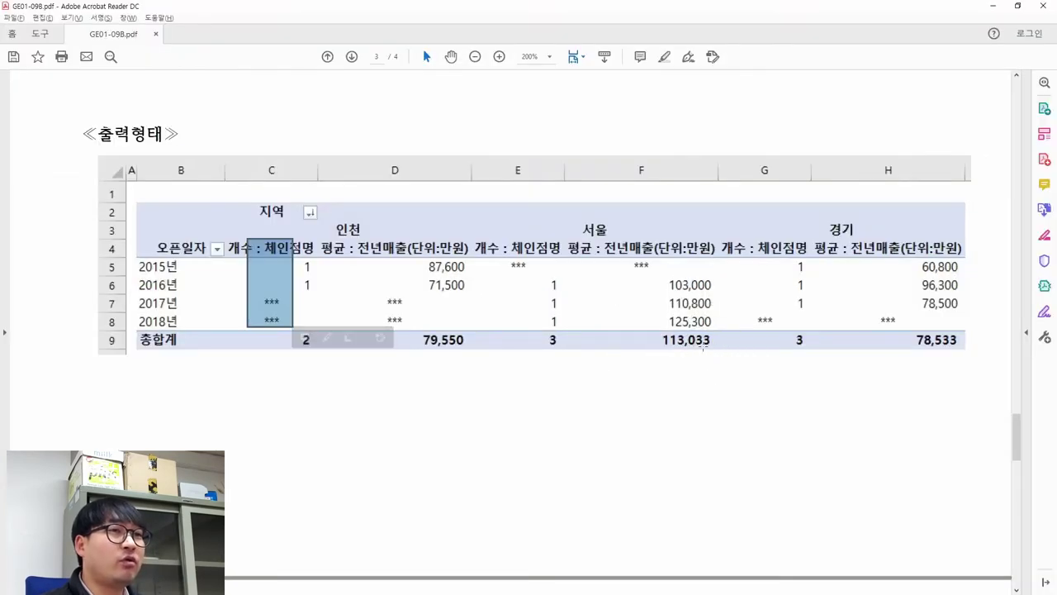
pyautogui.hotkey('alt', 'Tab')
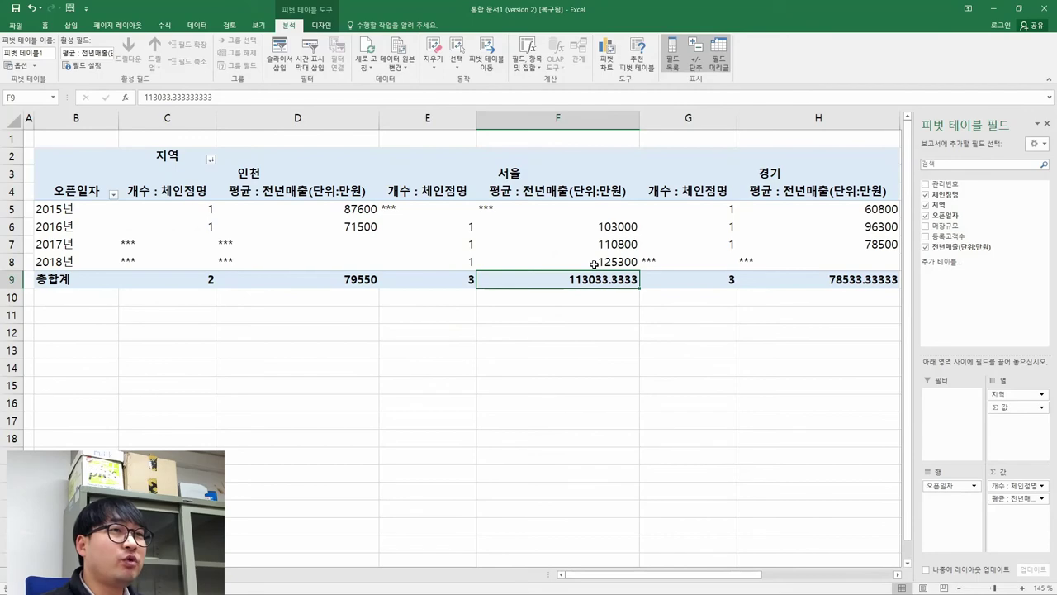
pyautogui.moveTo(594, 264)
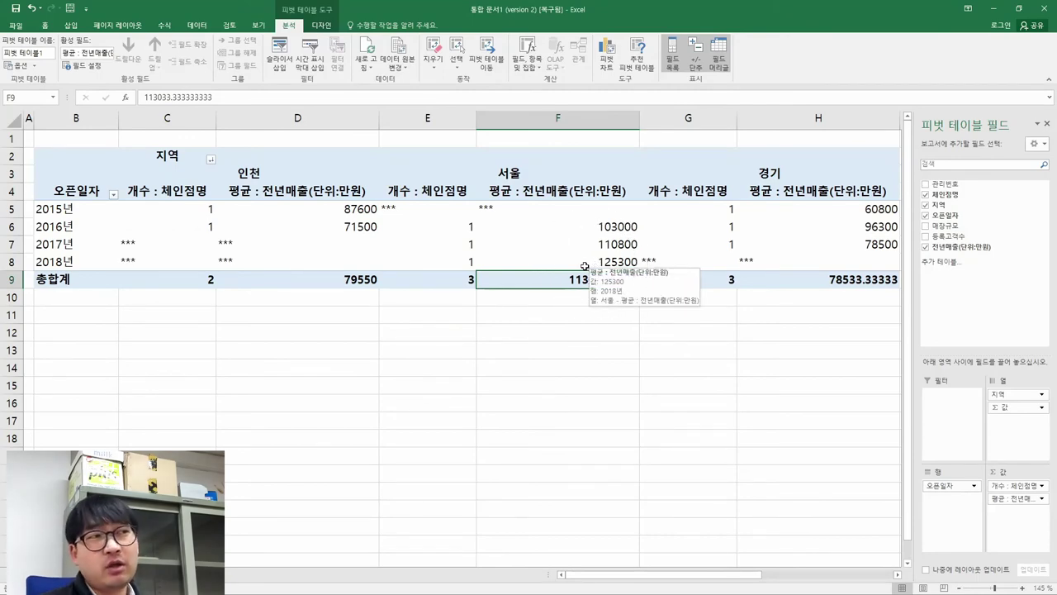
# - Review the first task's (제1작업) sample table and alignment rule in the exam PDF, then return to the third task's expected output
pyautogui.hotkey('alt', 'Tab')
pyautogui.scroll(10, 584, 266)
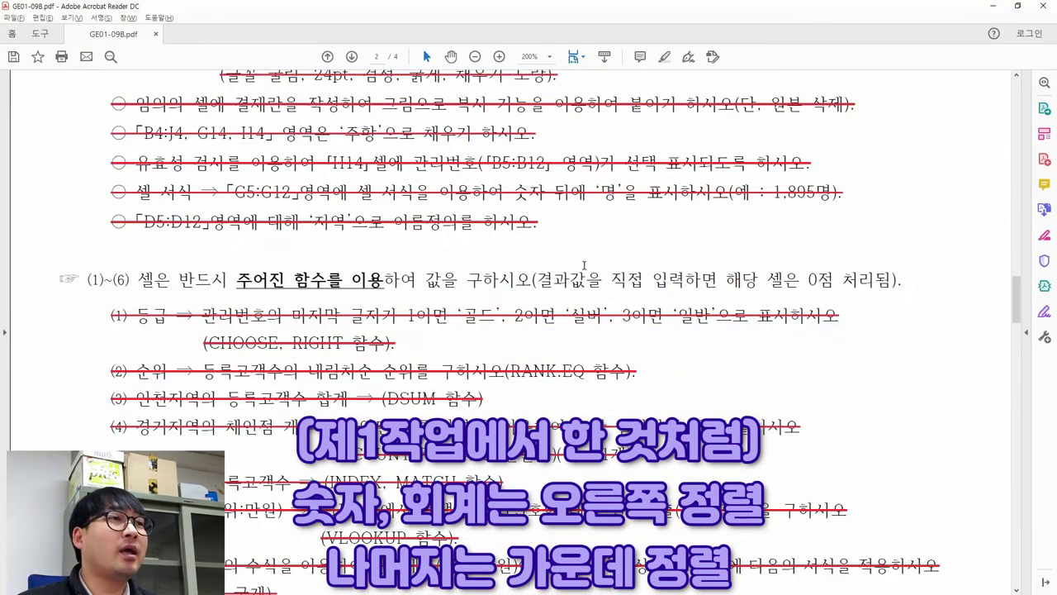
pyautogui.scroll(5, 584, 266)
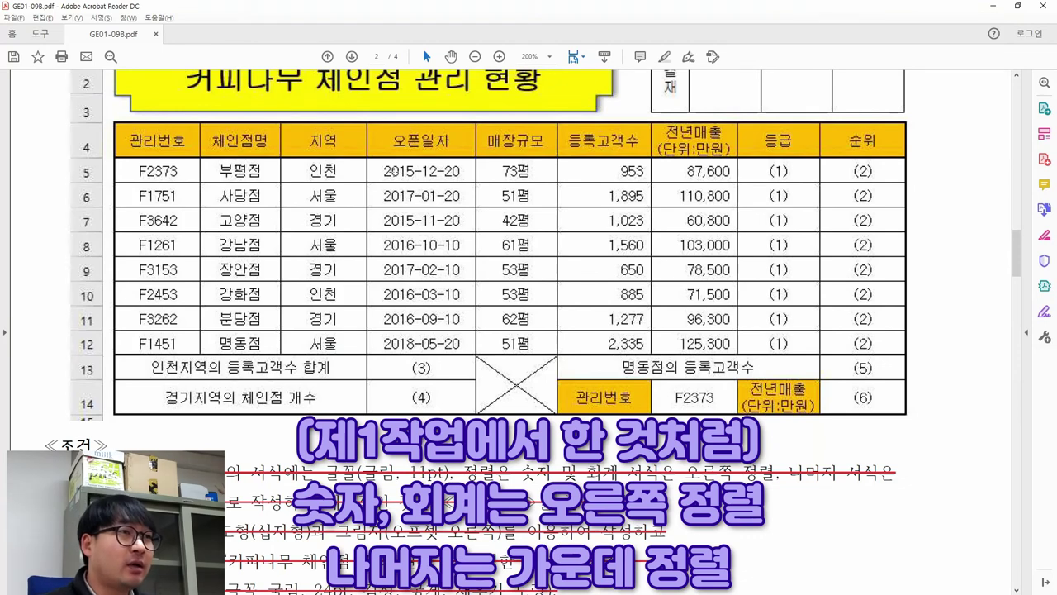
pyautogui.moveTo(301, 165); pyautogui.dragTo(344, 321)
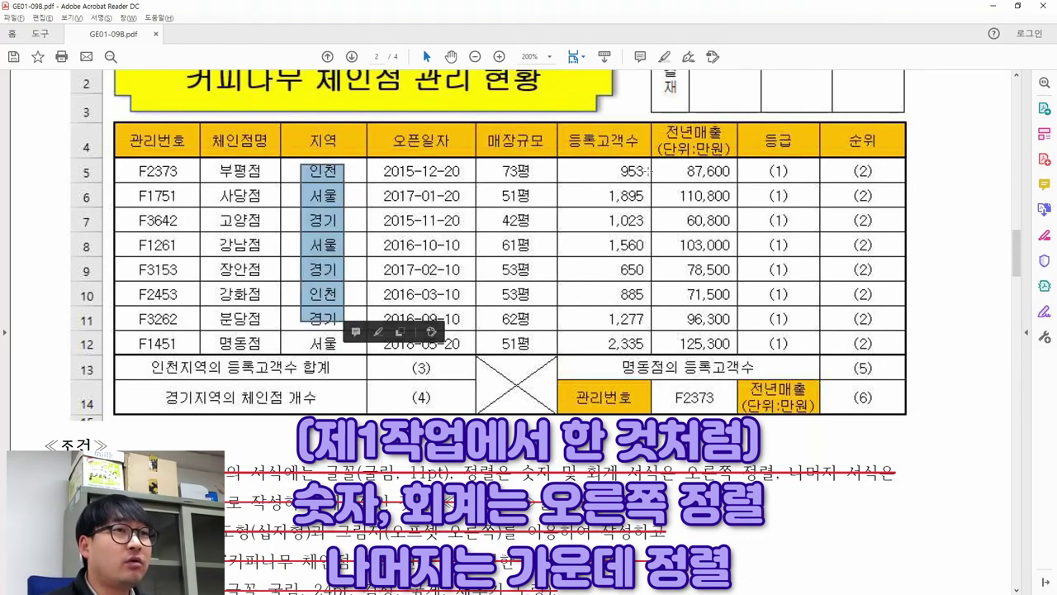
pyautogui.moveTo(609, 170); pyautogui.dragTo(717, 355)
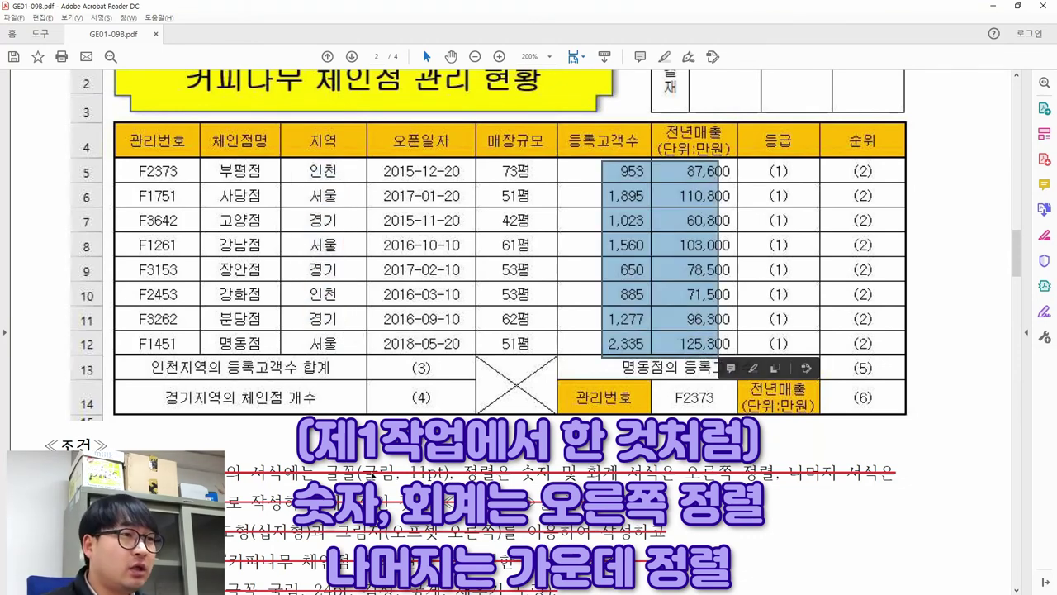
pyautogui.press('Escape')
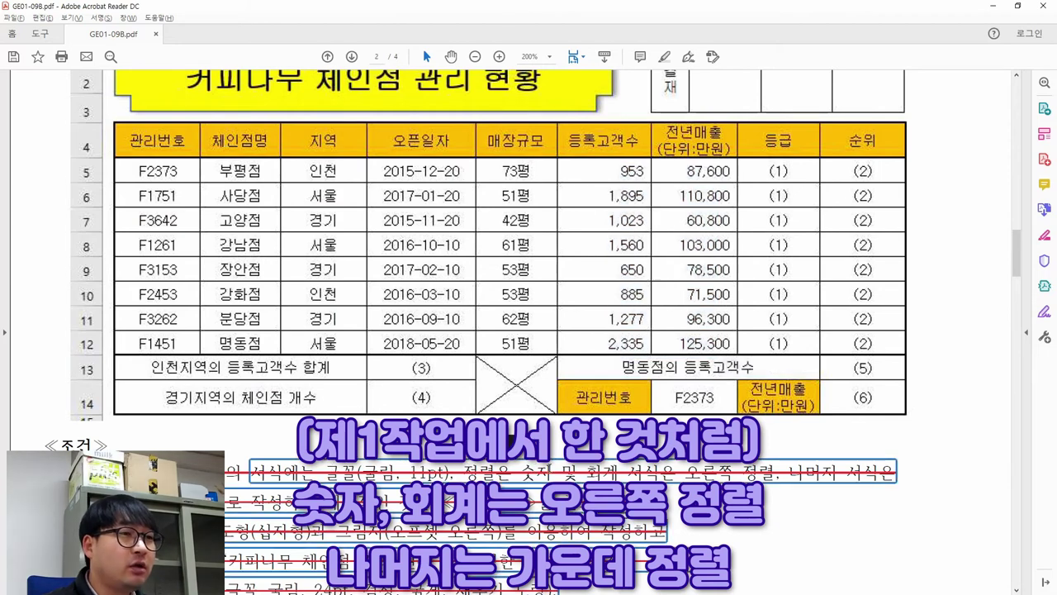
pyautogui.moveTo(463, 473); pyautogui.dragTo(896, 474)
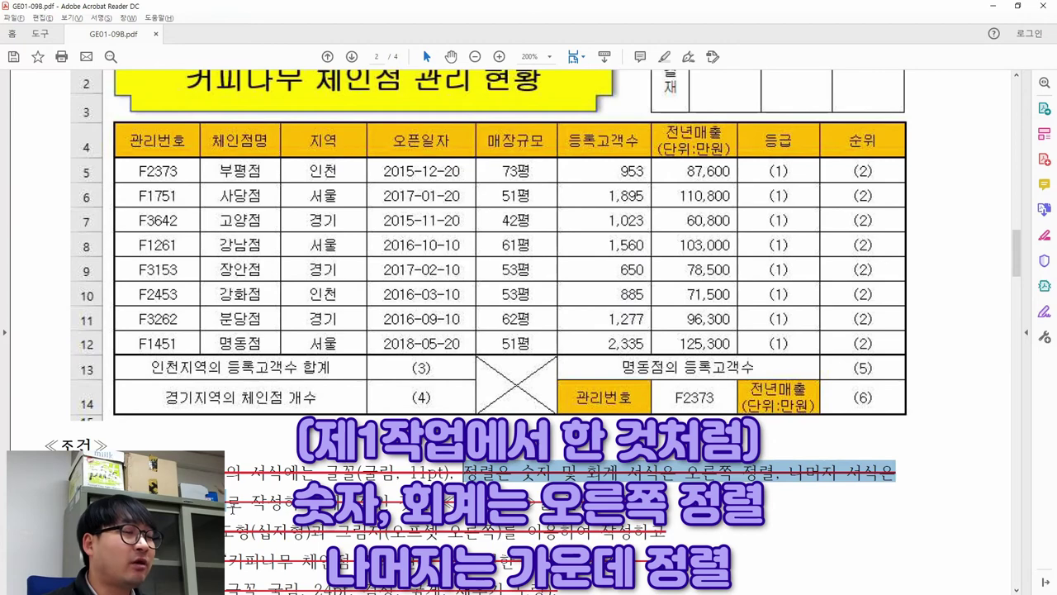
pyautogui.scroll(-10, 529, 248)
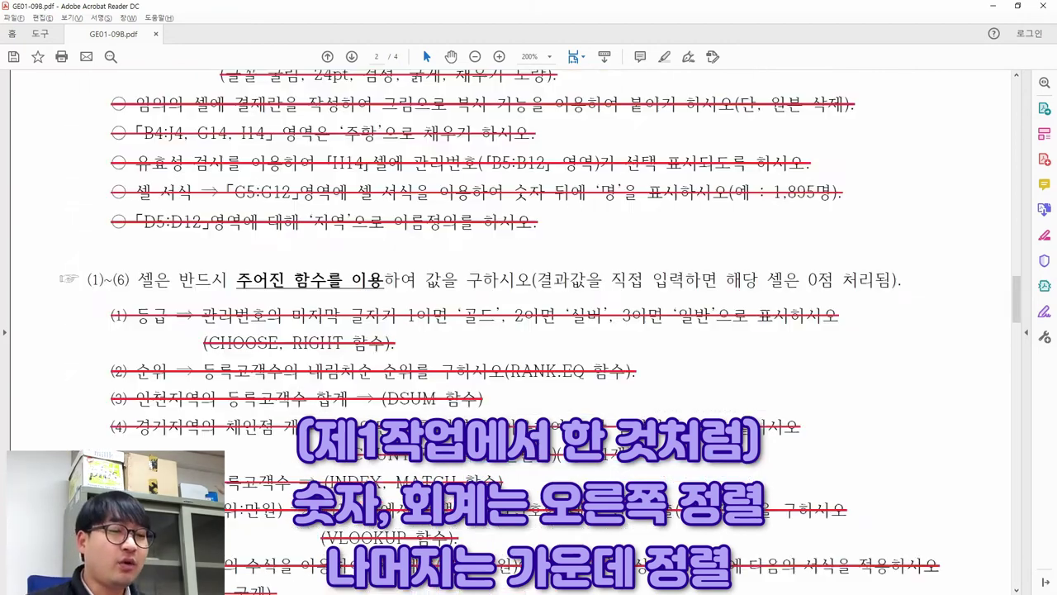
pyautogui.scroll(-15, 452, 405)
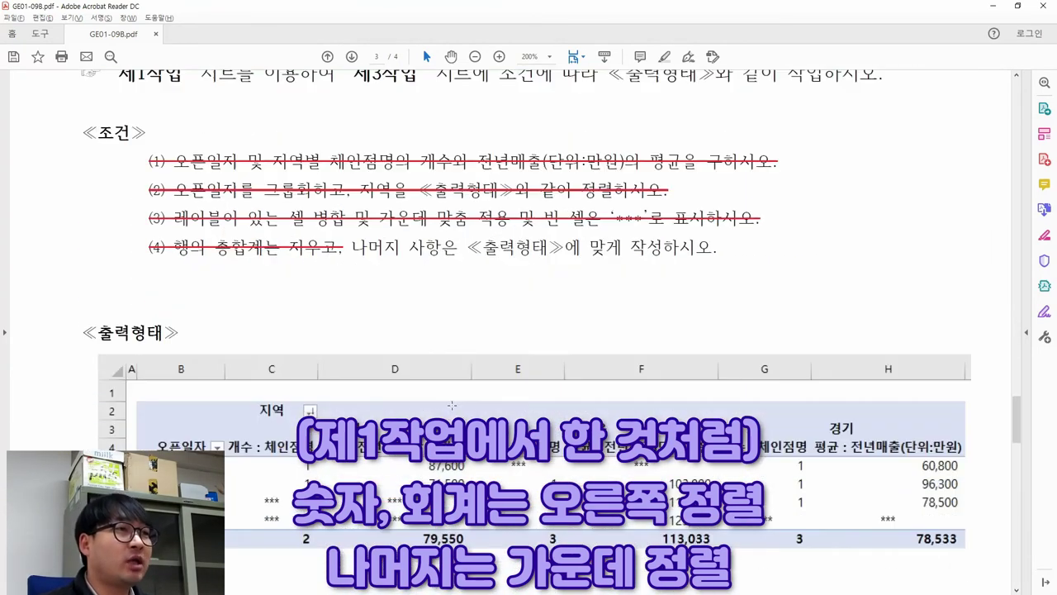
pyautogui.scroll(-5, 453, 405)
# - Compare the alignment of the year labels from 2015년 to 2018년 in the pivot table and the expected output
pyautogui.hotkey('alt', 'Tab')
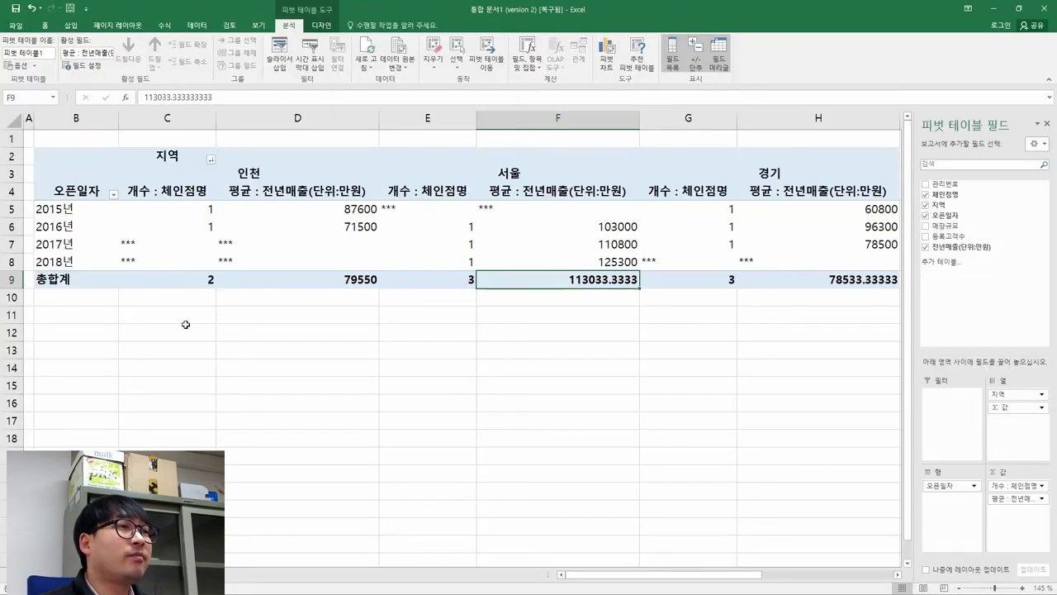
pyautogui.hotkey('alt', 'Tab')
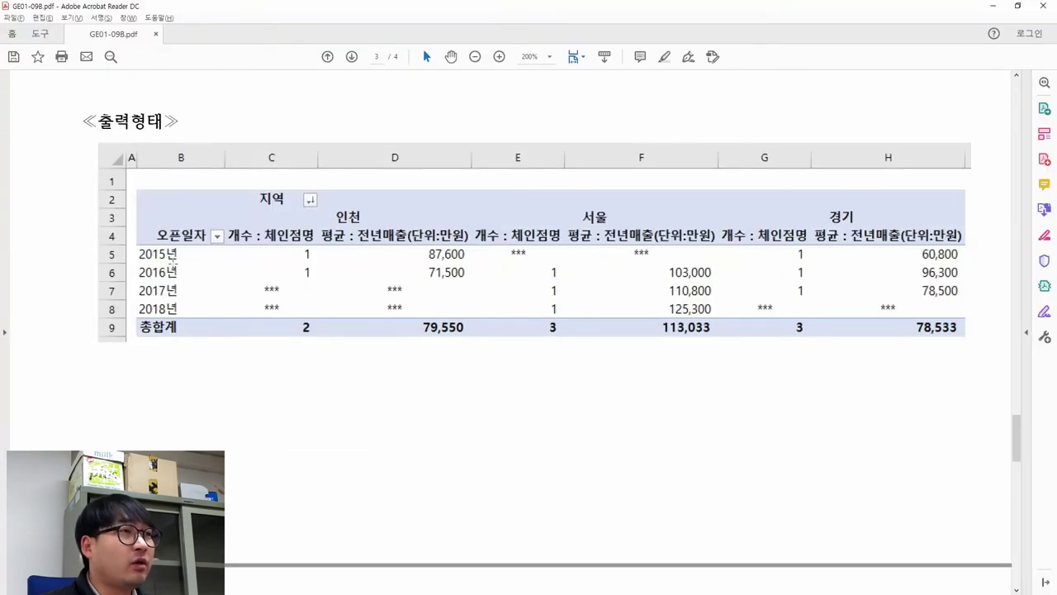
pyautogui.moveTo(139, 242); pyautogui.dragTo(193, 319)
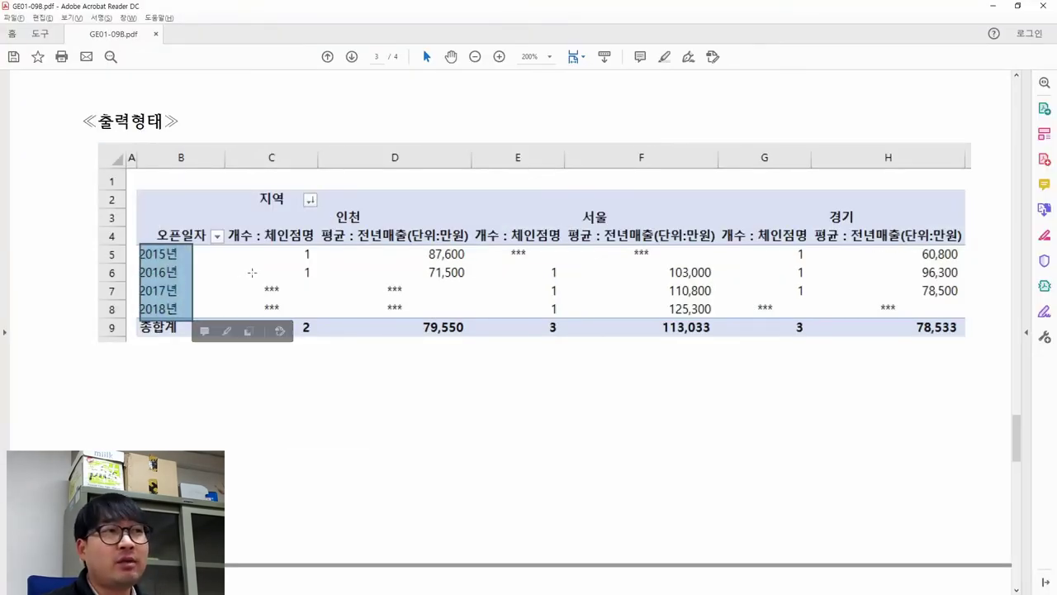
# - Center the pivot table values in C5:H9, apply the comma style, and compare them with the expected output in the exam PDF
pyautogui.hotkey('alt', 'Tab')
pyautogui.moveTo(165, 206); pyautogui.dragTo(772, 290)
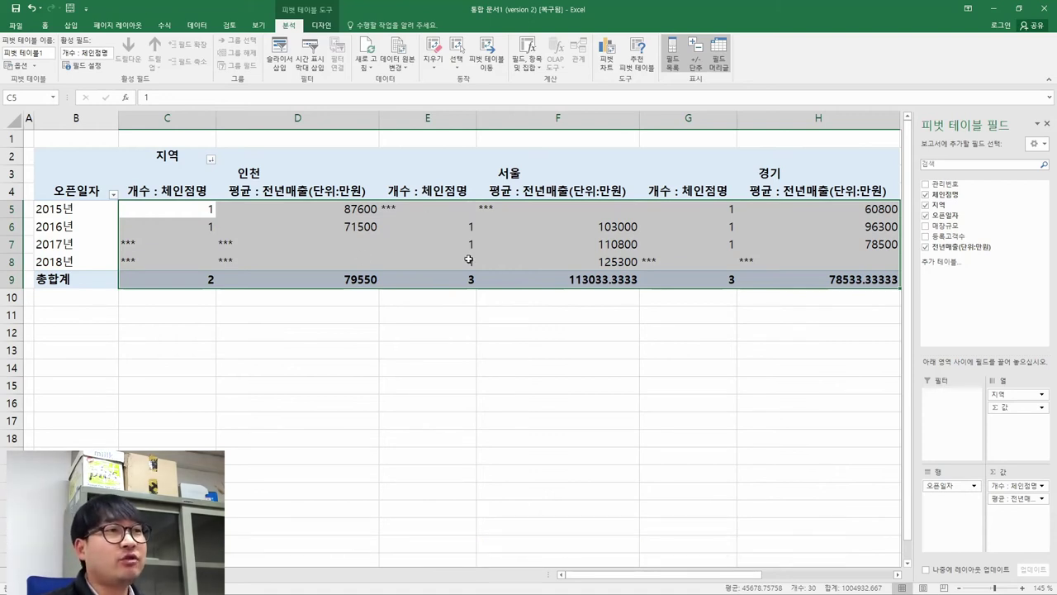
pyautogui.click(44, 26)
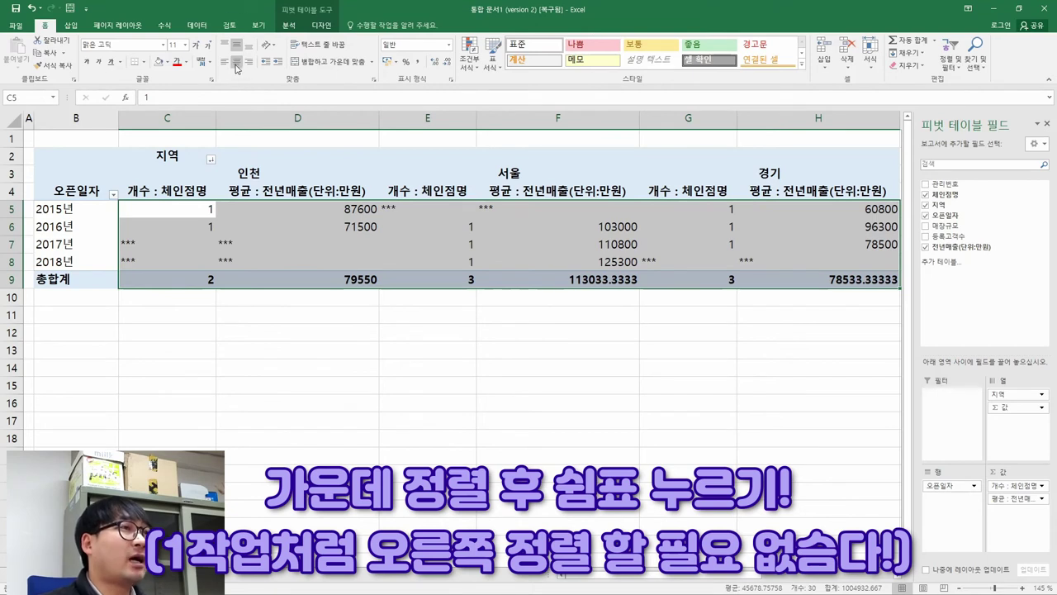
pyautogui.click(237, 62)
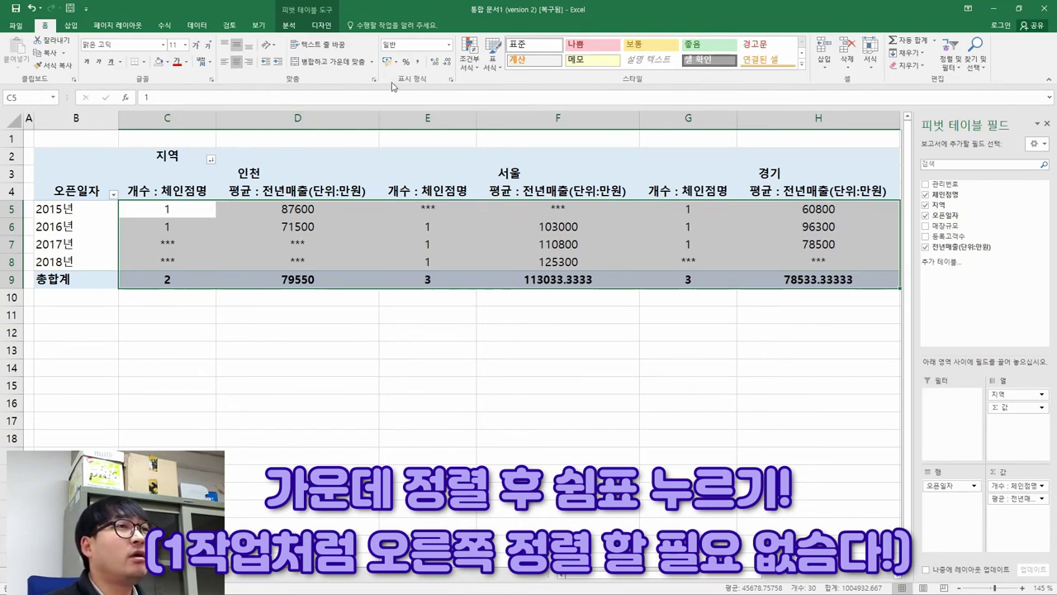
pyautogui.click(422, 66)
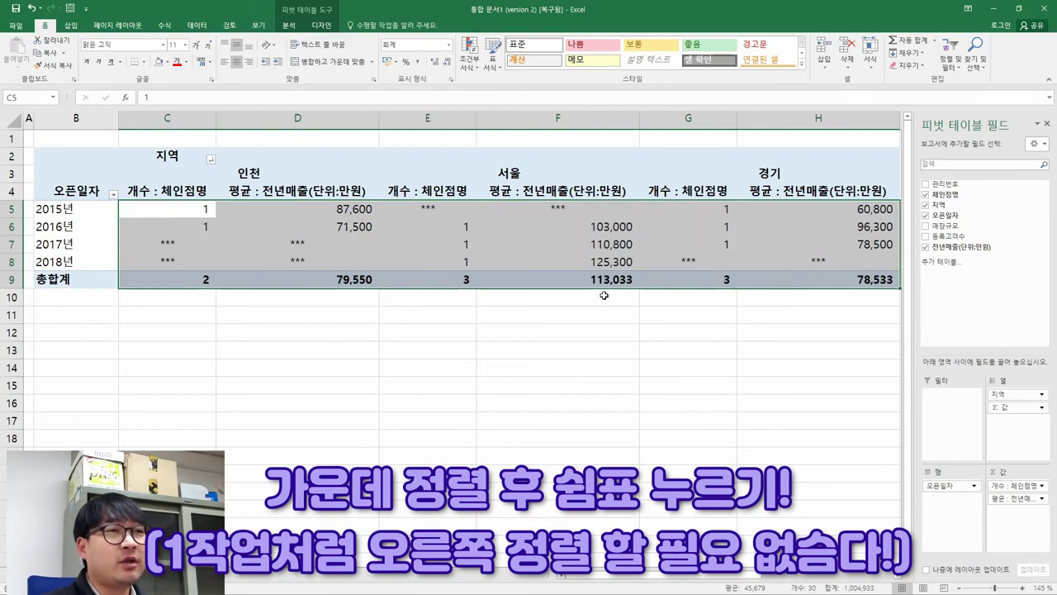
pyautogui.hotkey('alt', 'Tab')
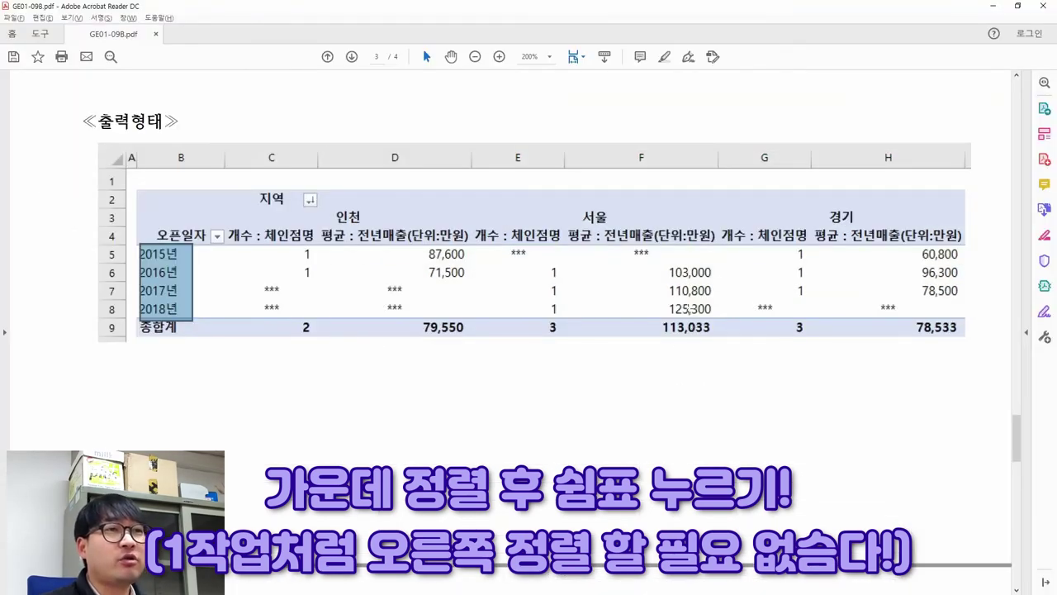
pyautogui.hotkey('alt', 'Tab')
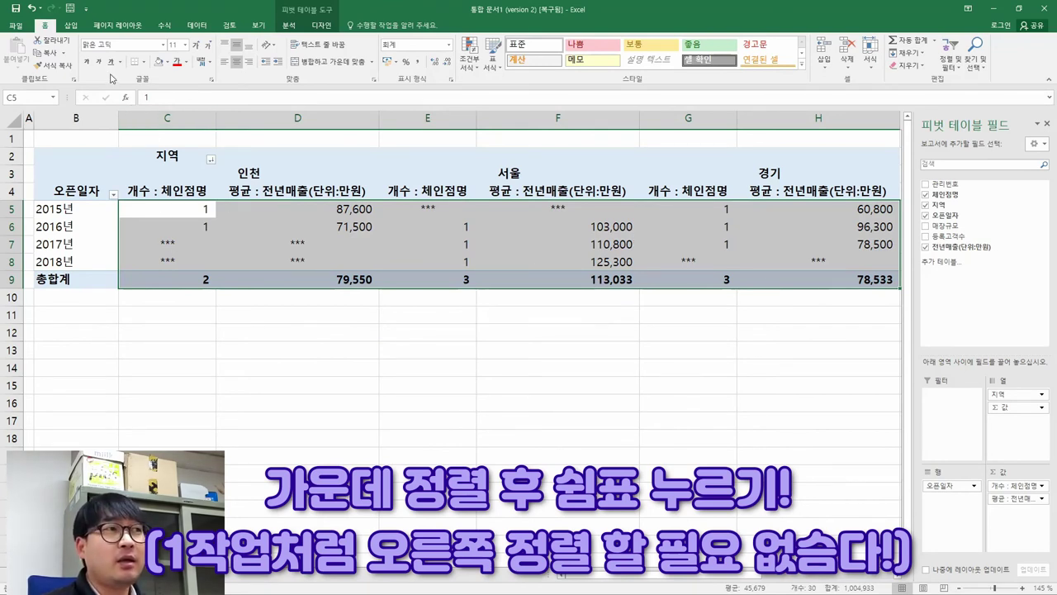
# - Compare the pivot table's value alignment and average column header with the expected output in the exam PDF
pyautogui.click(430, 71)
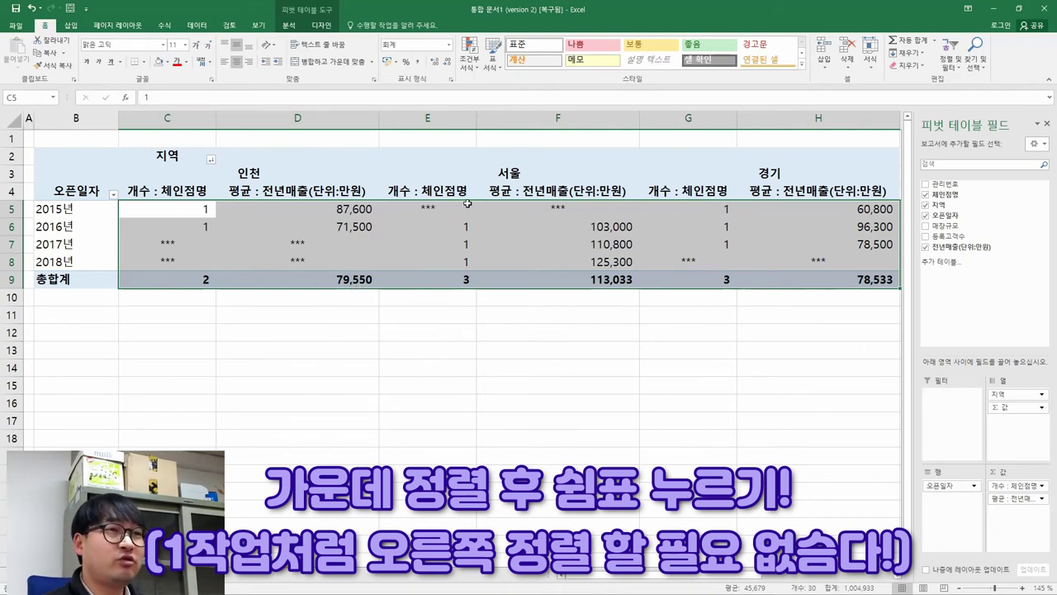
pyautogui.moveTo(330, 261); pyautogui.dragTo(402, 243)
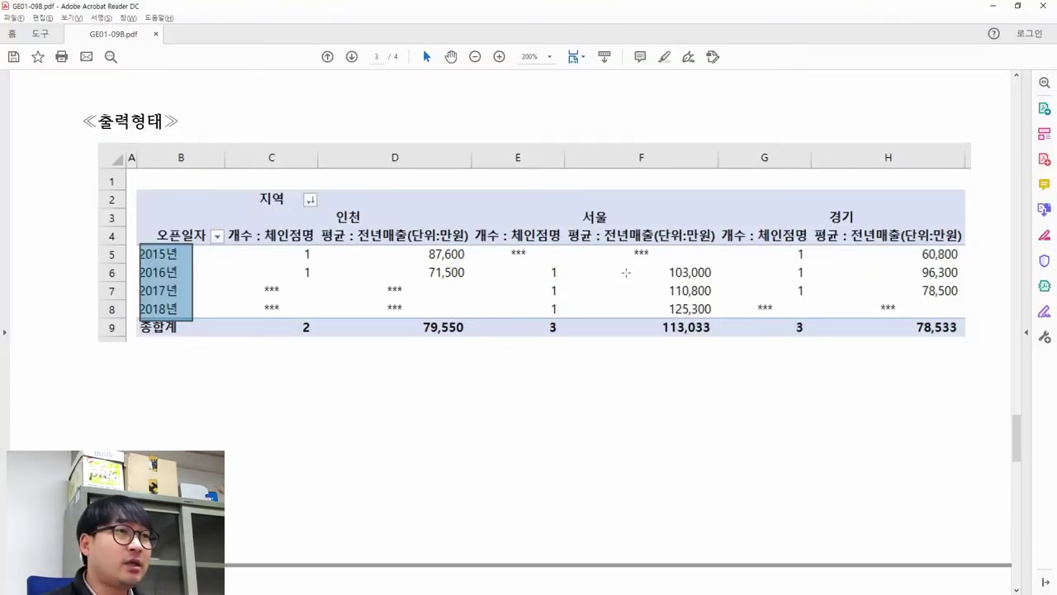
pyautogui.moveTo(347, 234); pyautogui.dragTo(408, 236)
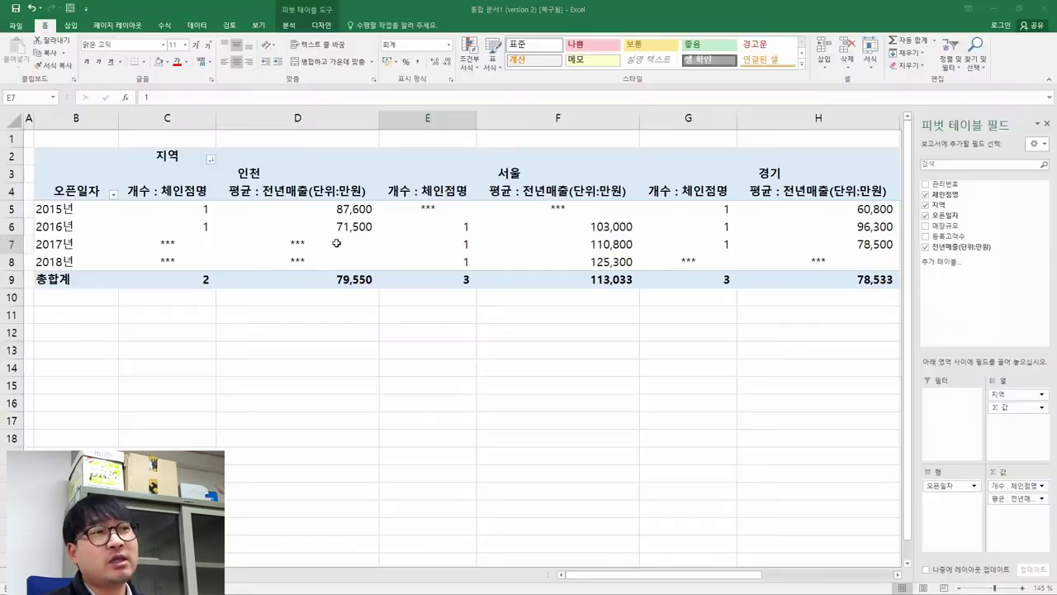
# - Set the custom name of the average value field in the pivot table to 평균 : 전년매출
pyautogui.hotkey('alt', 'Tab')
pyautogui.click(285, 191)
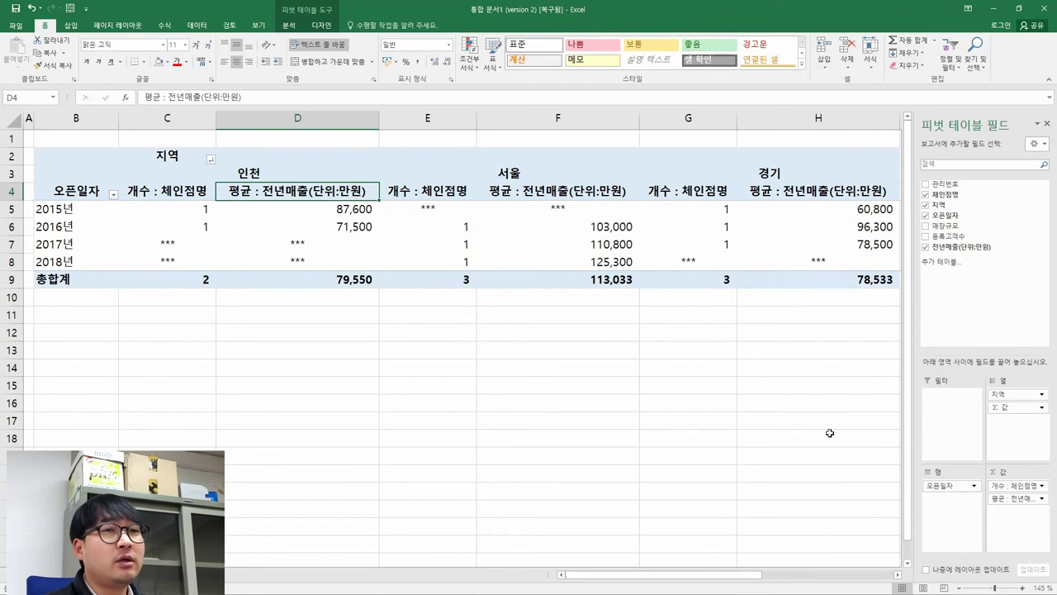
pyautogui.click(1038, 501)
pyautogui.click(1024, 494)
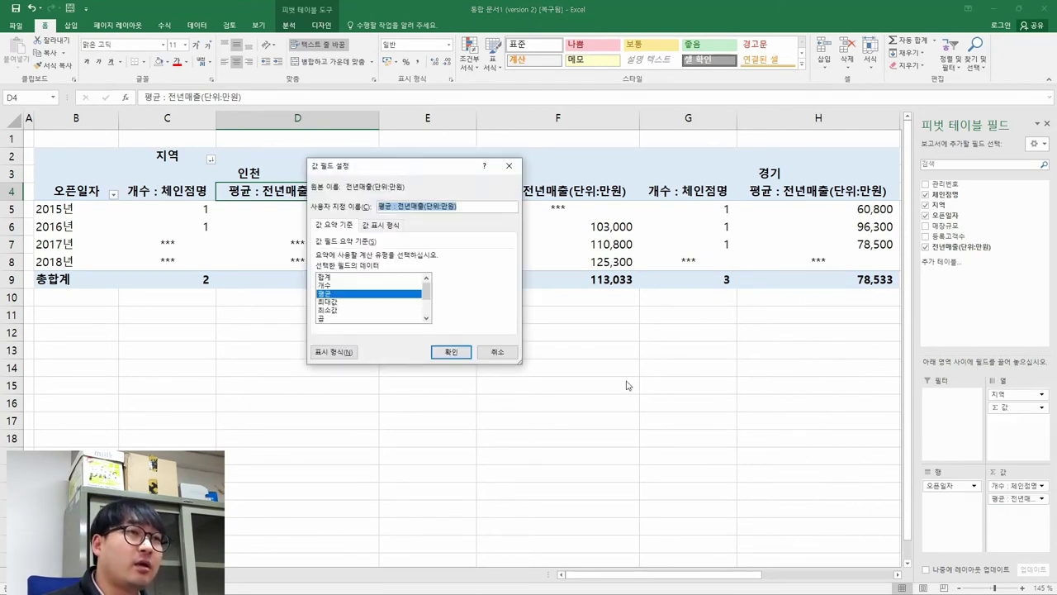
pyautogui.click(425, 206)
pyautogui.moveTo(424, 207); pyautogui.dragTo(510, 206)
pyautogui.press('BackSpace')
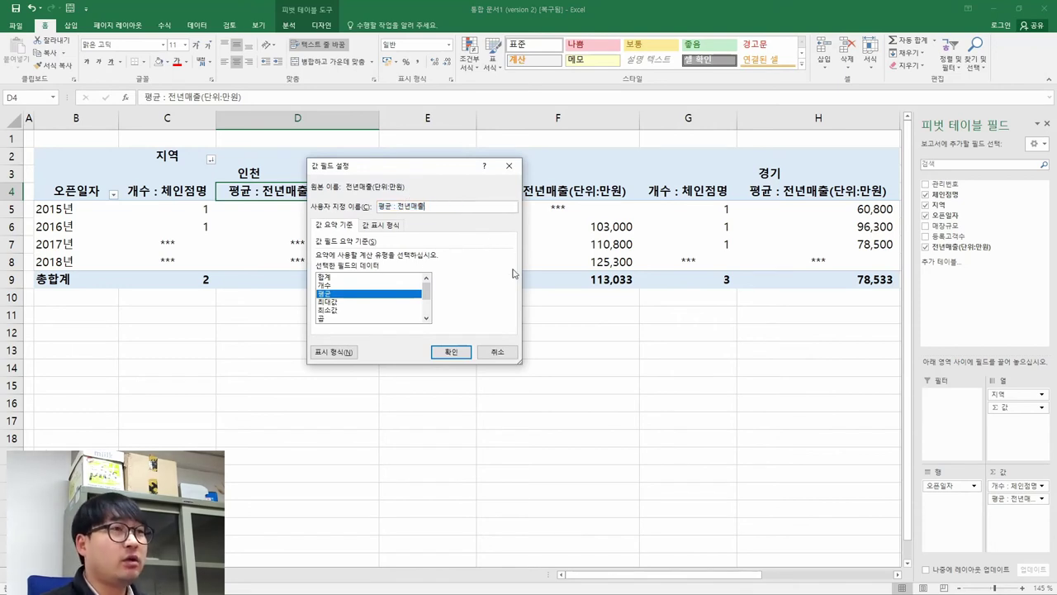
pyautogui.click(451, 352)
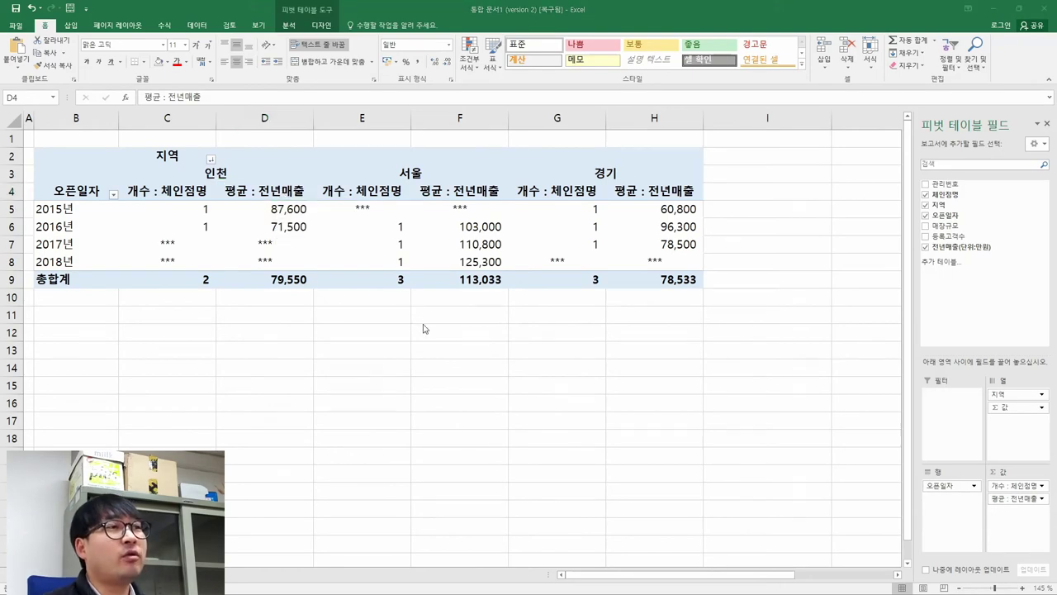
# - Check the expected headers in the exam PDF and rename the average value field to 평균 : 전년매출(단위:만원)
pyautogui.hotkey('alt', 'Tab')
pyautogui.click(415, 240)
pyautogui.click(454, 238)
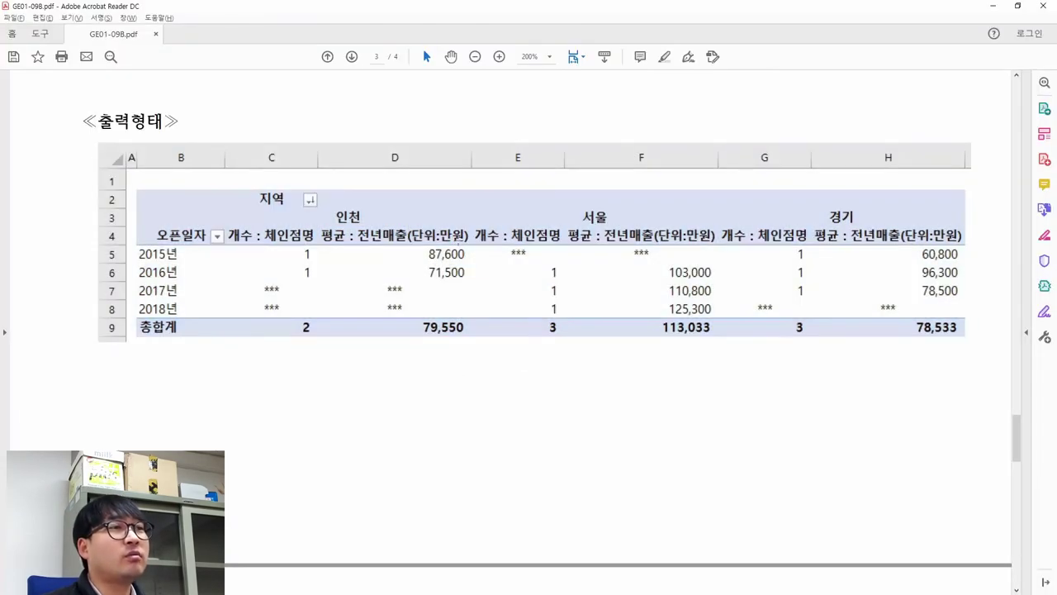
pyautogui.hotkey('alt', 'Tab')
pyautogui.doubleClick(278, 196)
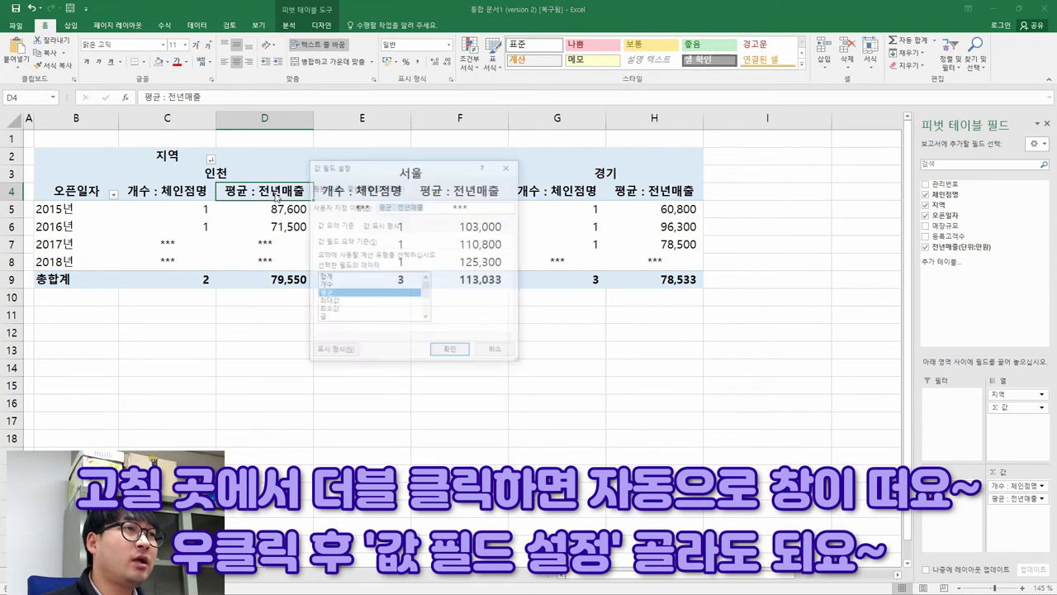
pyautogui.click(436, 208)
pyautogui.write('(단위:만원)')
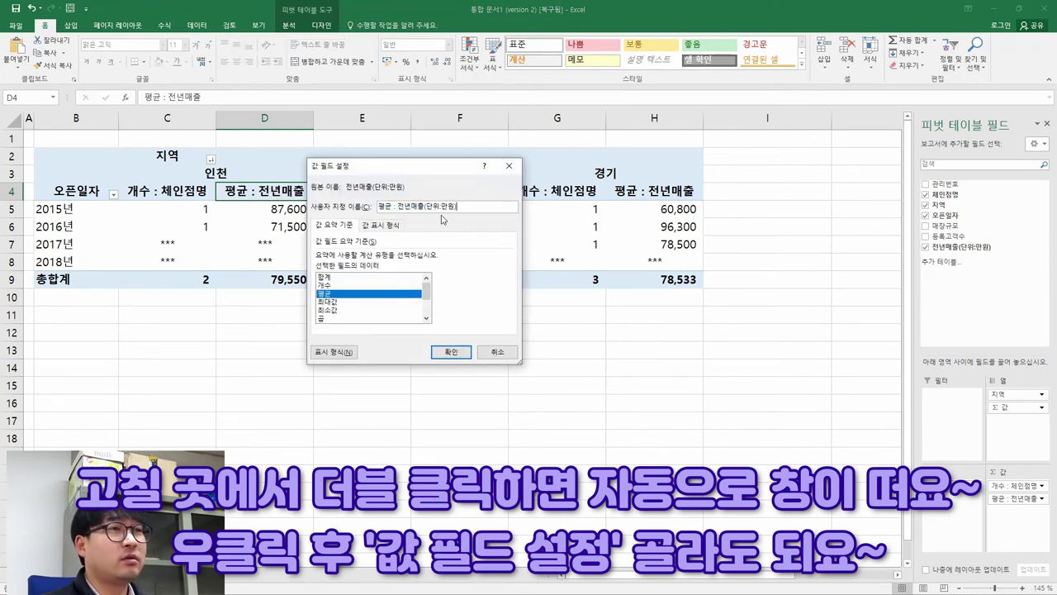
pyautogui.click(452, 352)
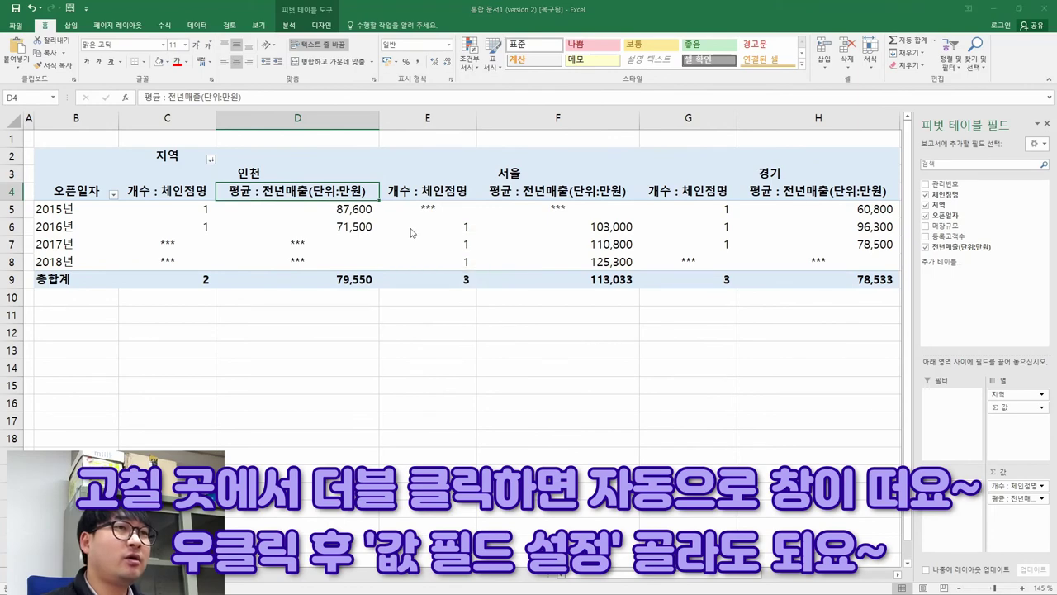
pyautogui.hotkey('alt', 'Tab')
pyautogui.hotkey('alt', 'Tab')
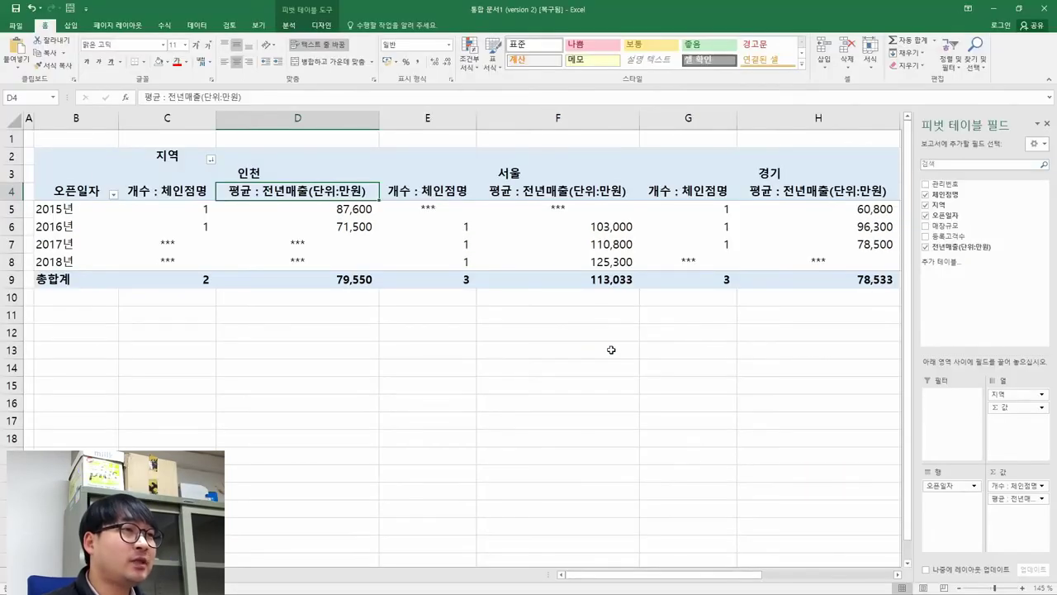
# - Review the third task's heading and conditions in the exam PDF, then the fourth task's (제4작업) instruction about its source sheet
pyautogui.hotkey('alt', 'Tab')
pyautogui.scroll(3, 540, 286)
pyautogui.scroll(3, 540, 286)
pyautogui.moveTo(345, 159); pyautogui.dragTo(398, 159)
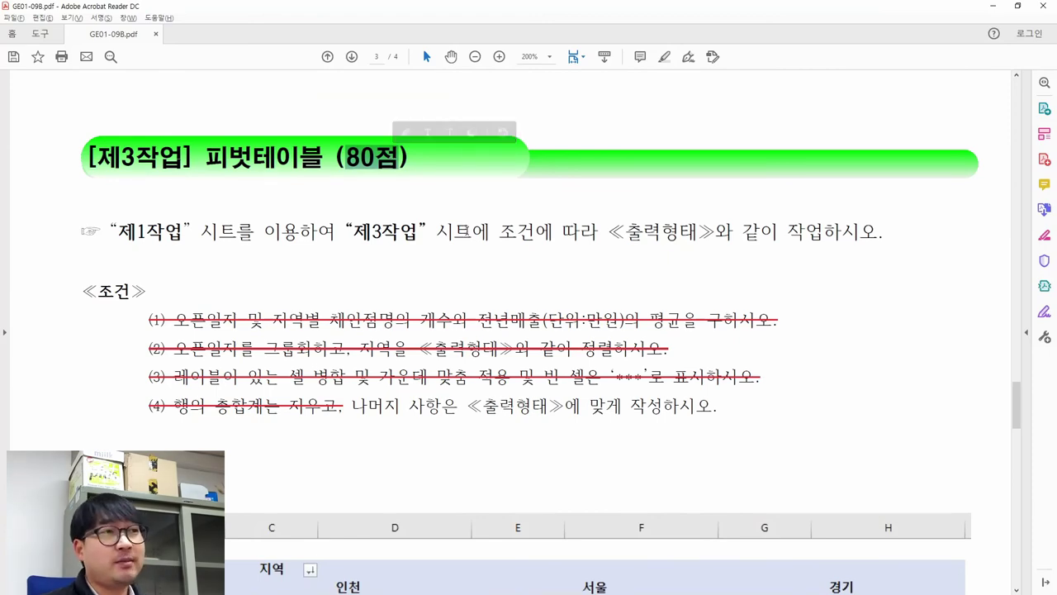
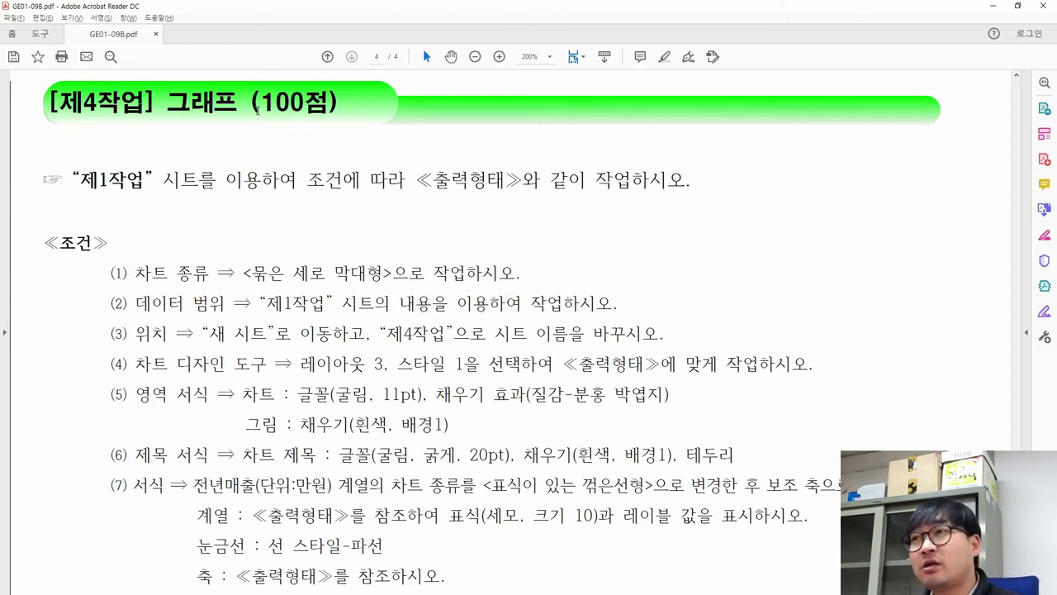
pyautogui.click(168, 102)
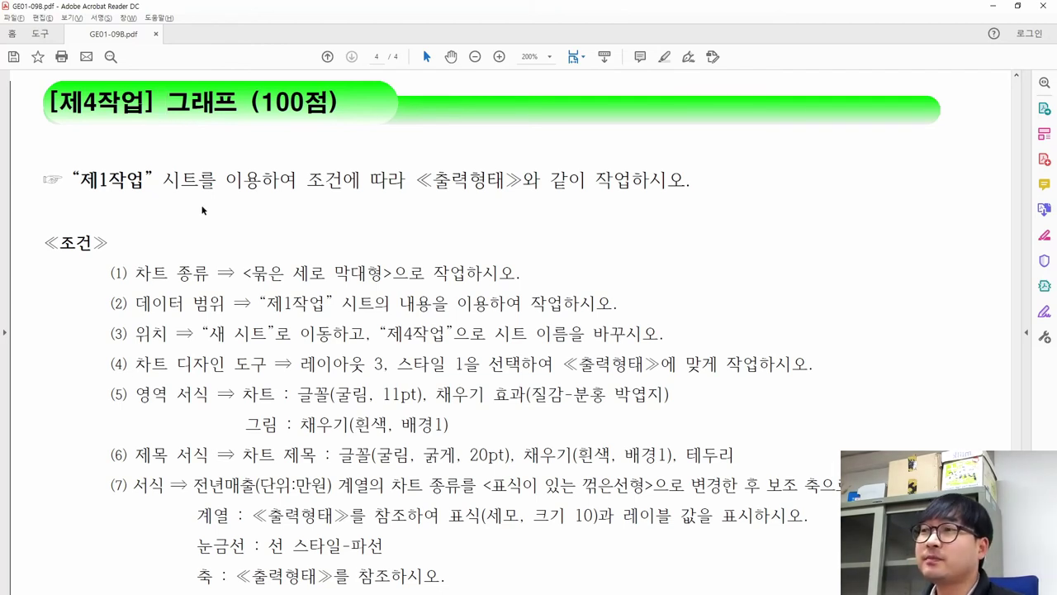
pyautogui.moveTo(67, 170); pyautogui.dragTo(666, 177)
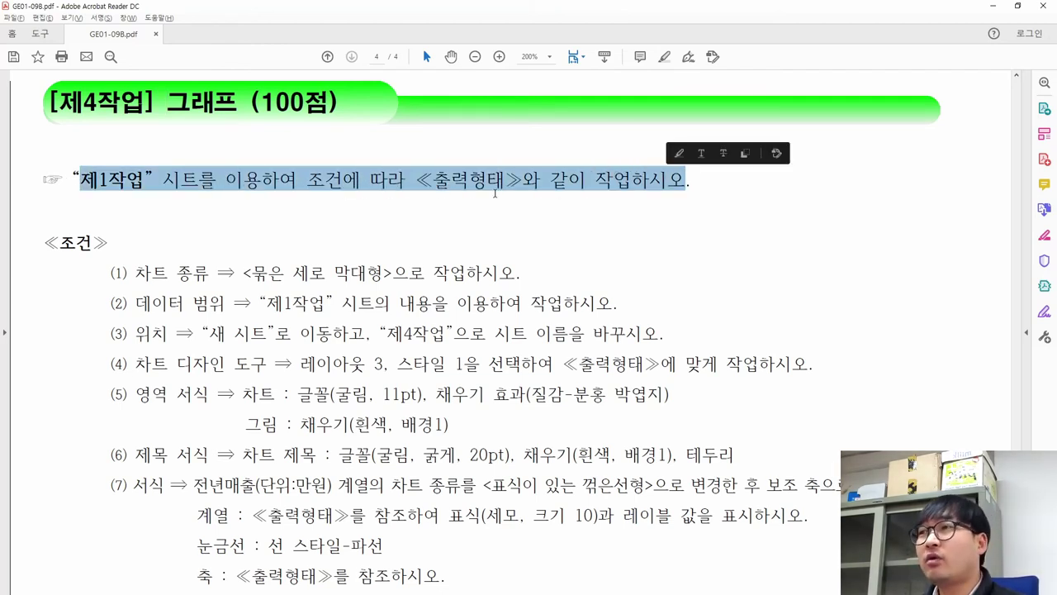
# - Examine the table data in B4:H12 on the 제1작업 sheet as the source for the fourth task's chart
pyautogui.hotkey('alt', 'Tab')
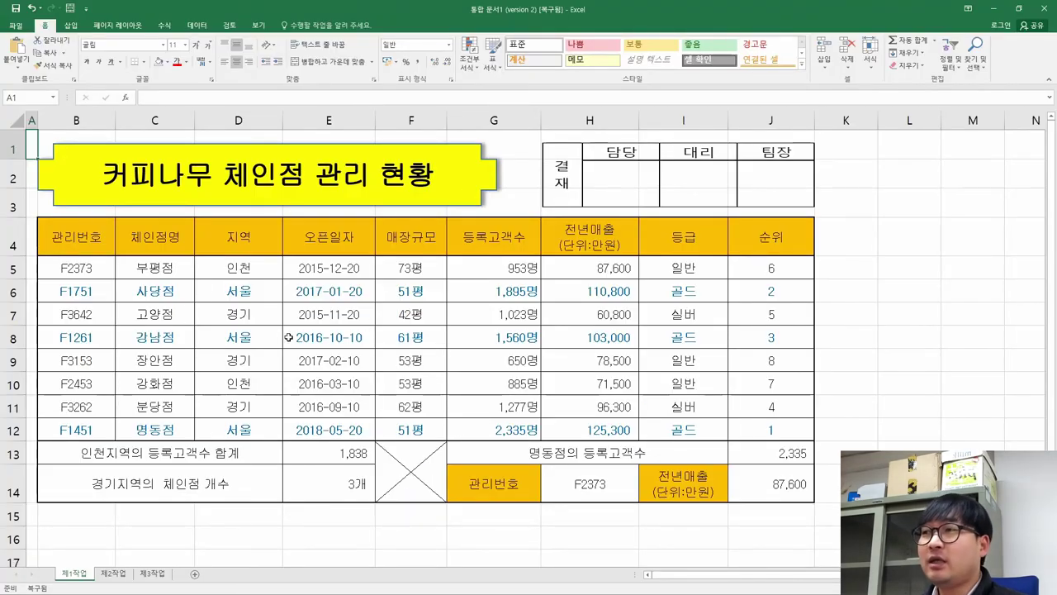
pyautogui.moveTo(76, 243); pyautogui.dragTo(610, 429)
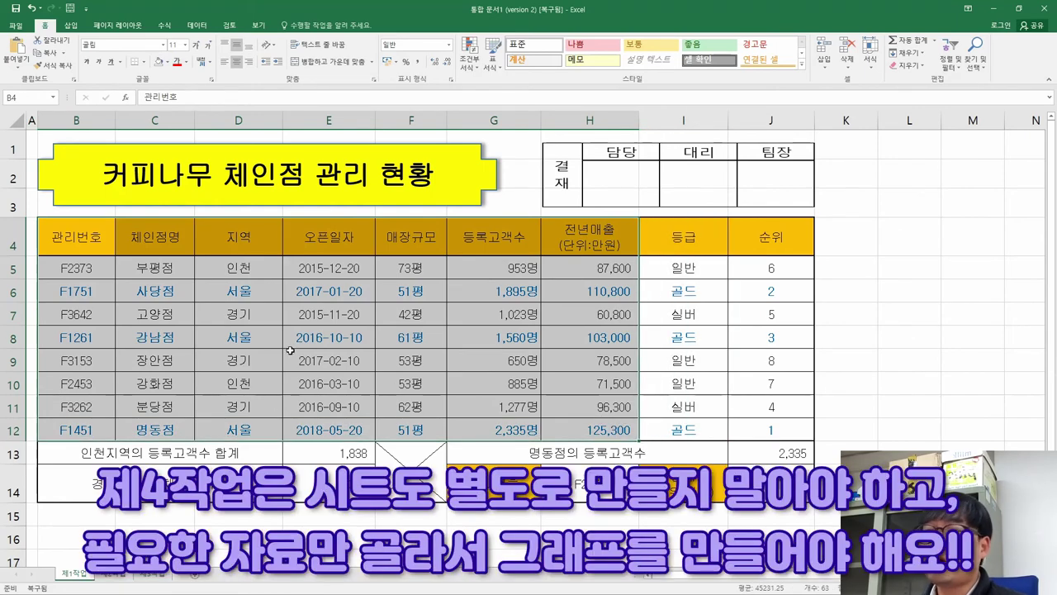
pyautogui.hotkey('ctrl', 'q')
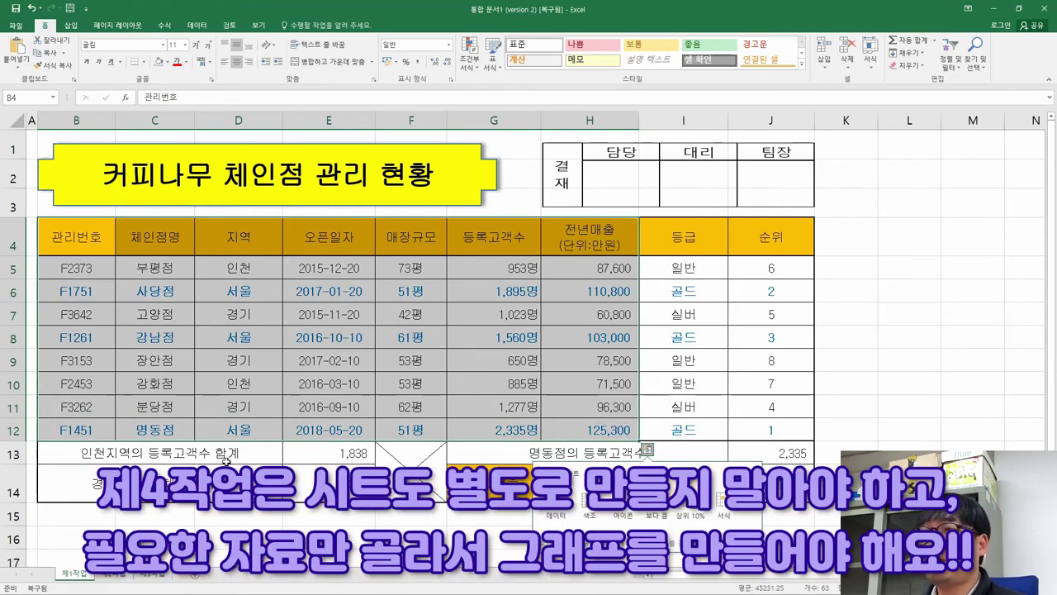
pyautogui.click(66, 268)
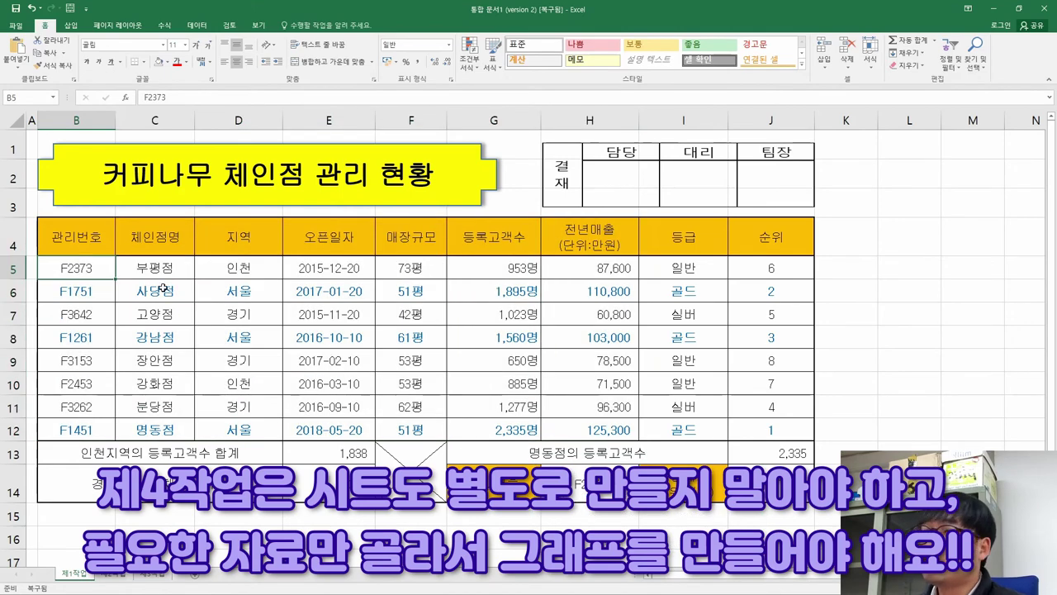
# - Examine the store labels and legend beneath the fourth task's expected chart in the exam PDF
pyautogui.hotkey('alt', 'Tab')
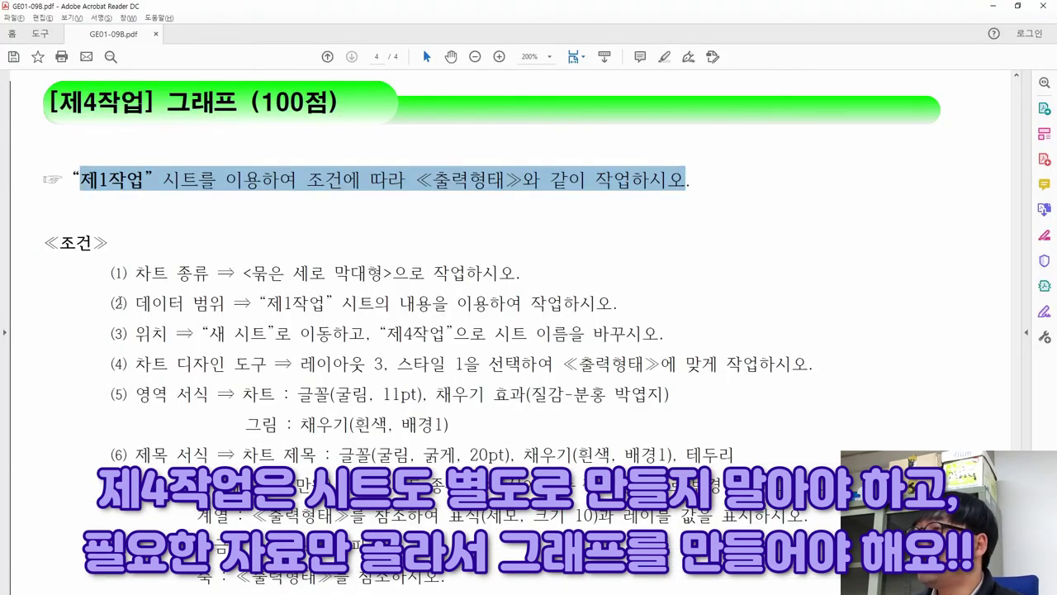
pyautogui.scroll(-10, 206, 289)
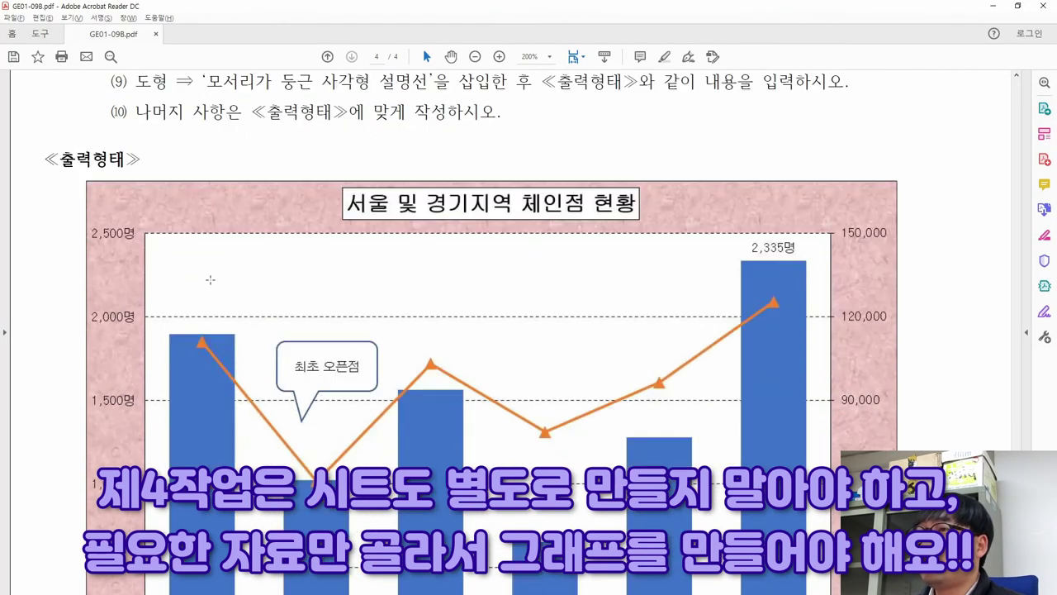
pyautogui.scroll(-6, 211, 280)
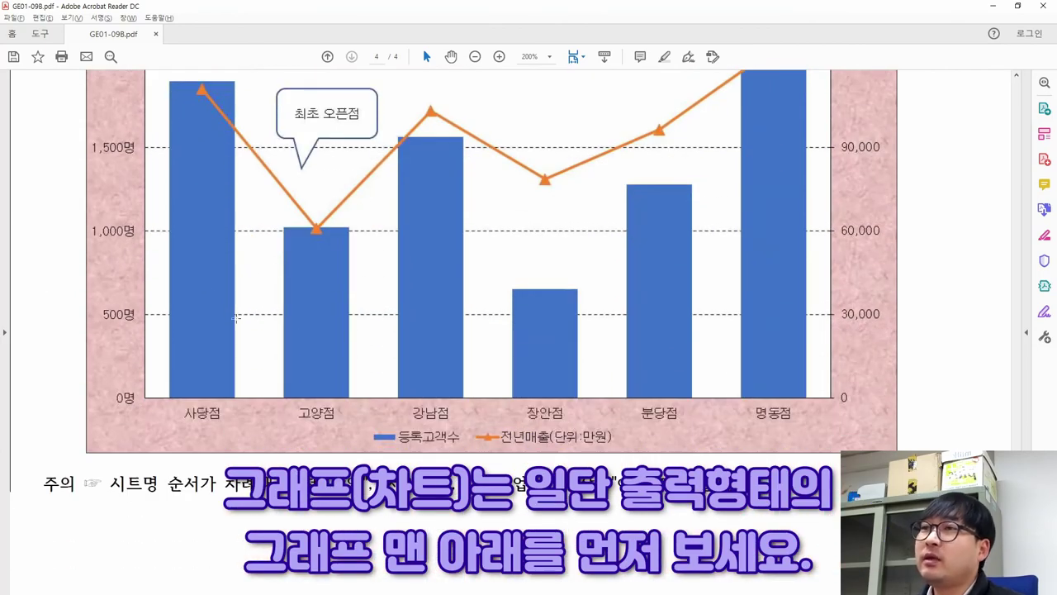
pyautogui.moveTo(146, 397); pyautogui.dragTo(734, 463)
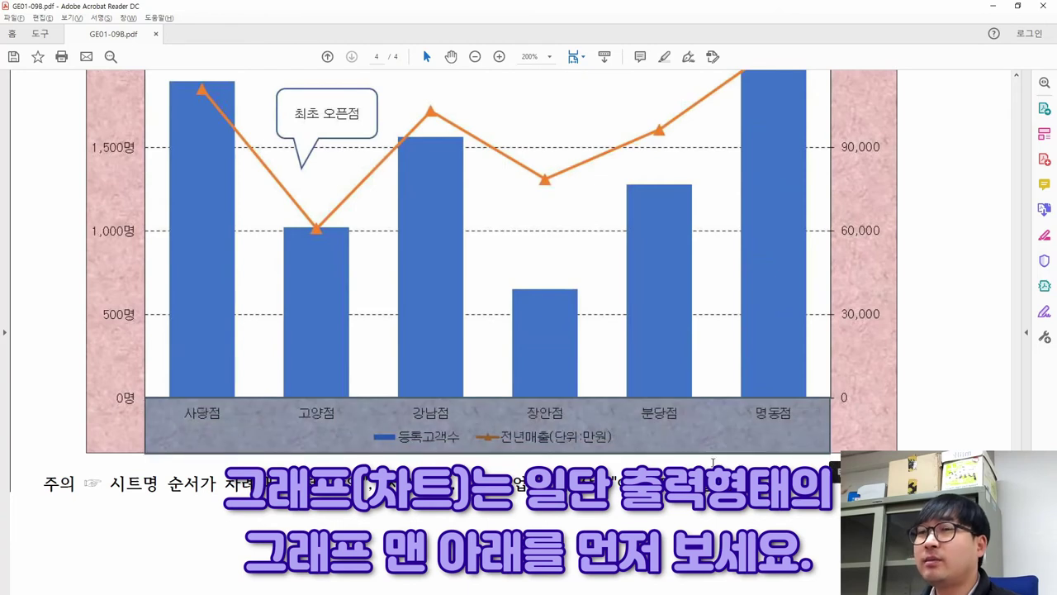
pyautogui.moveTo(362, 430); pyautogui.dragTo(631, 452)
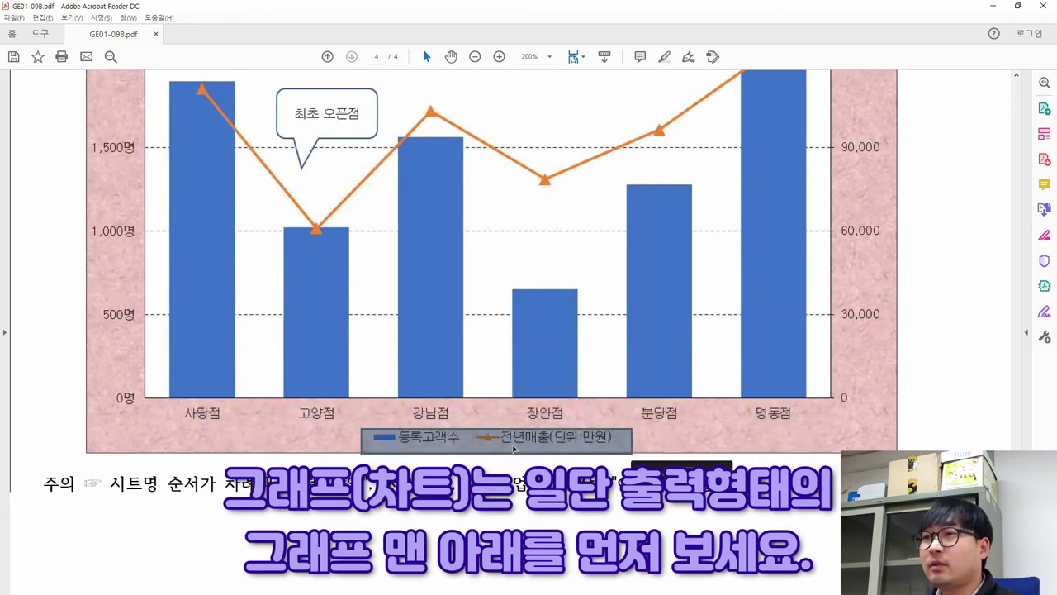
pyautogui.click(470, 446)
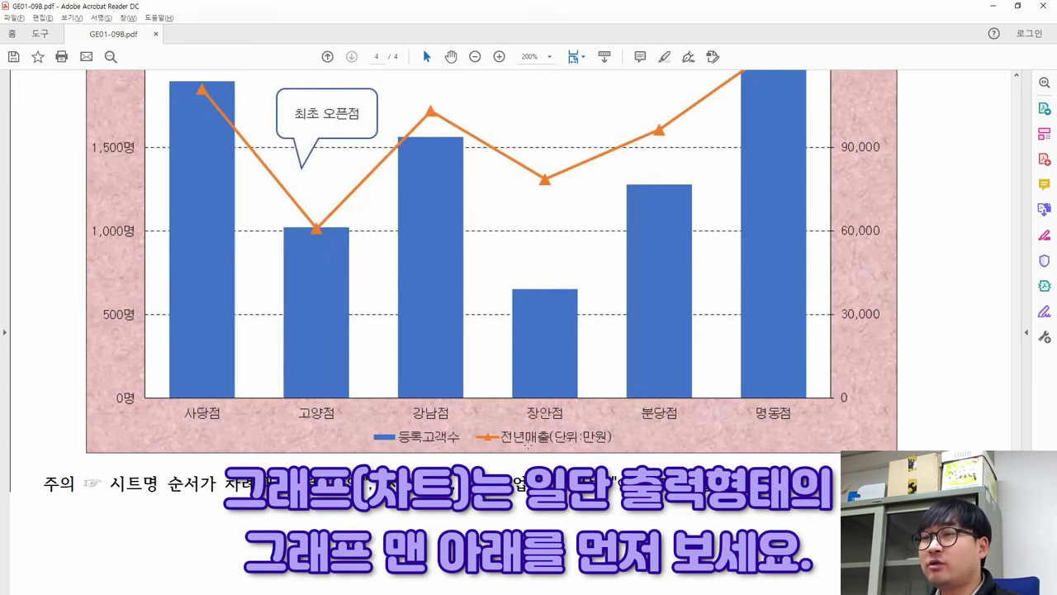
# - Fill the header cells 등록고객수 (G4) and 전년매출(단위:만원) (H4) on the 제1작업 sheet with yellow to mark the chart series
pyautogui.hotkey('alt', 'Tab')
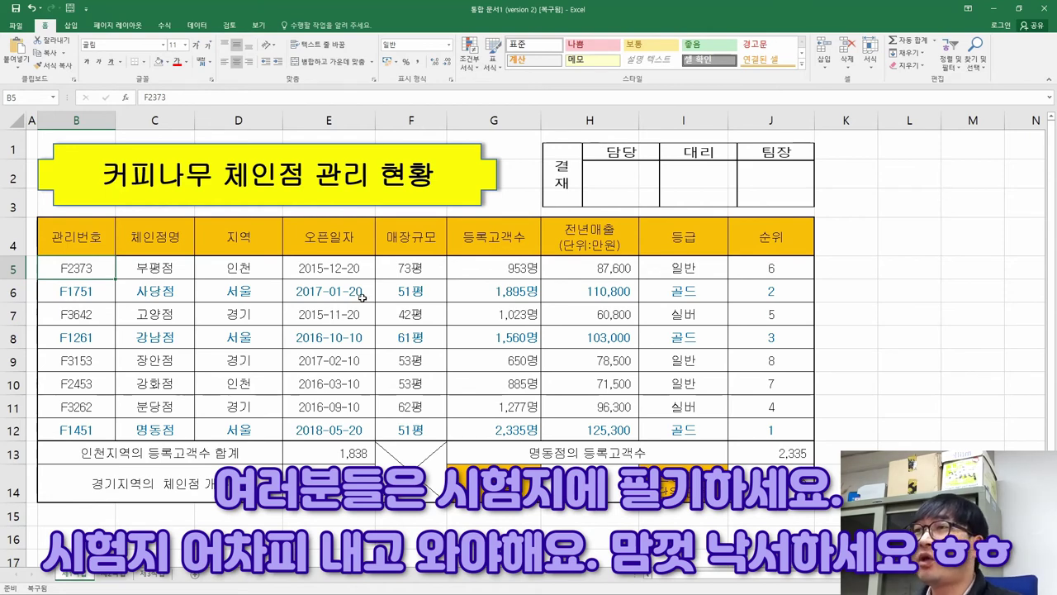
pyautogui.hotkey('alt', 'Tab')
pyautogui.hotkey('alt', 'Tab')
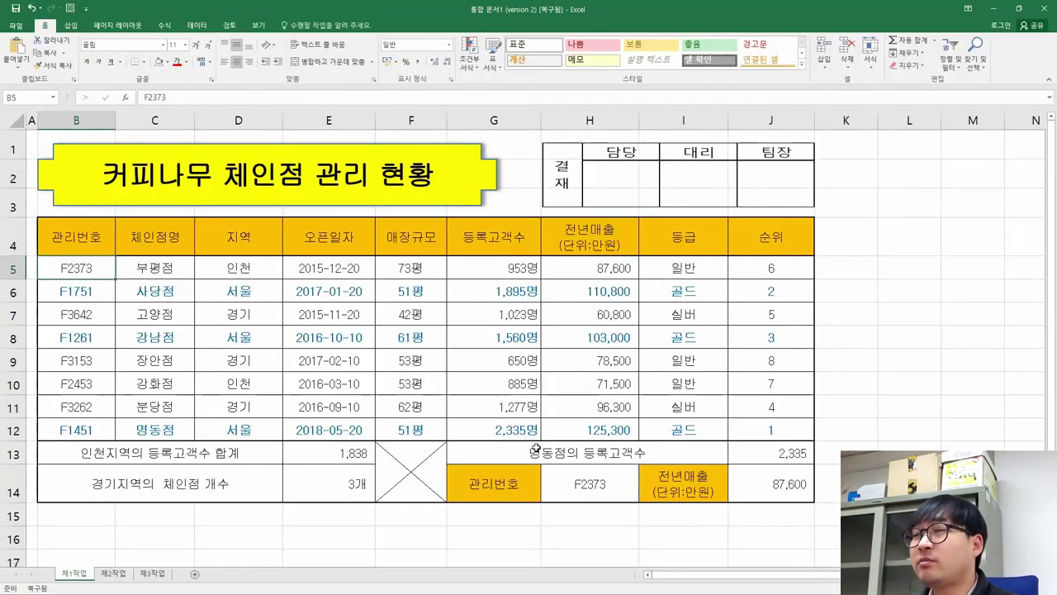
pyautogui.click(506, 241)
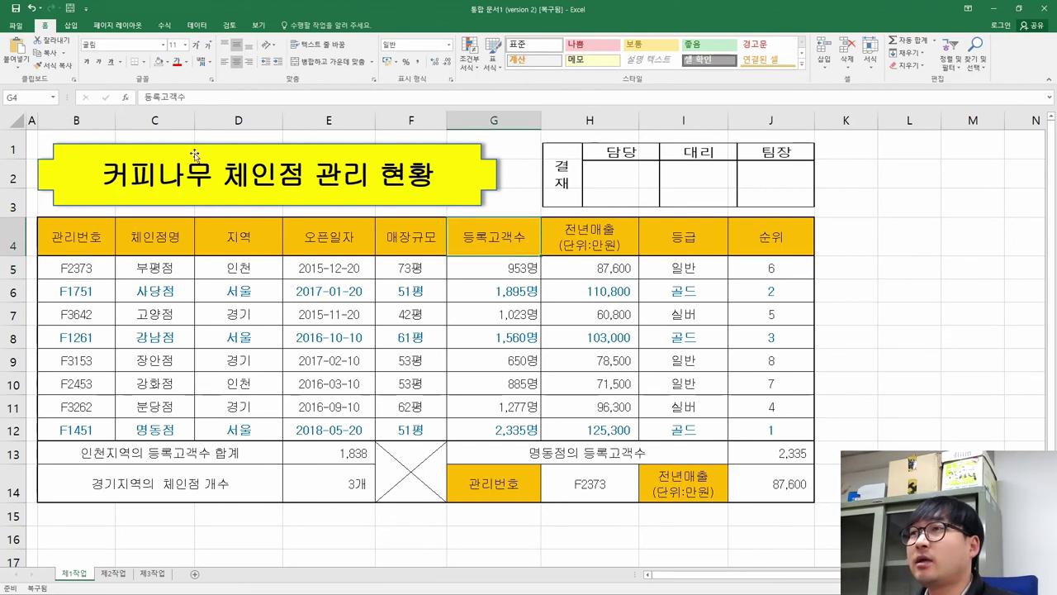
pyautogui.click(167, 62)
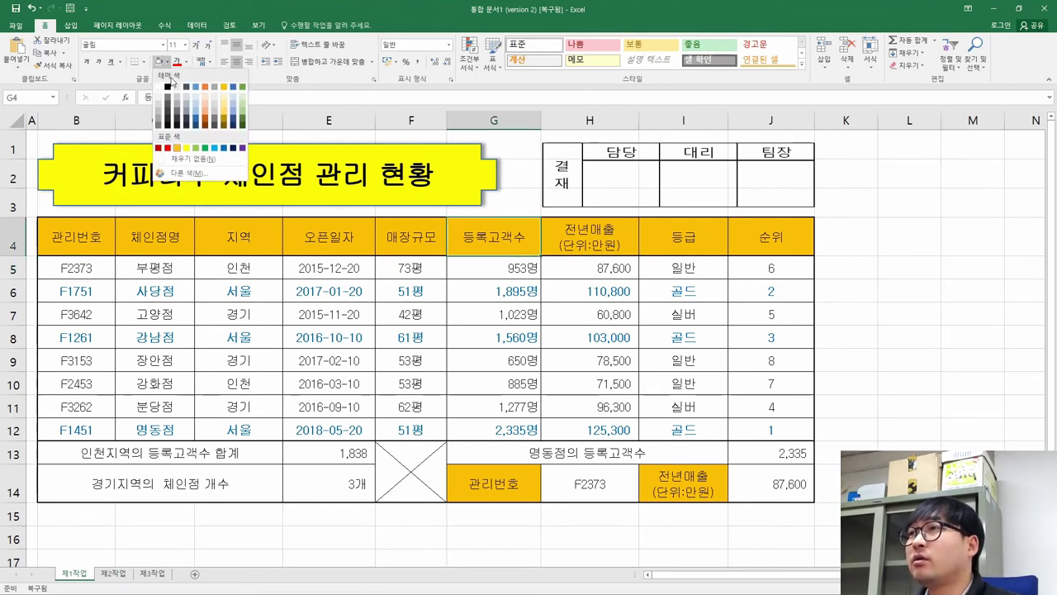
pyautogui.click(186, 148)
pyautogui.click(589, 248)
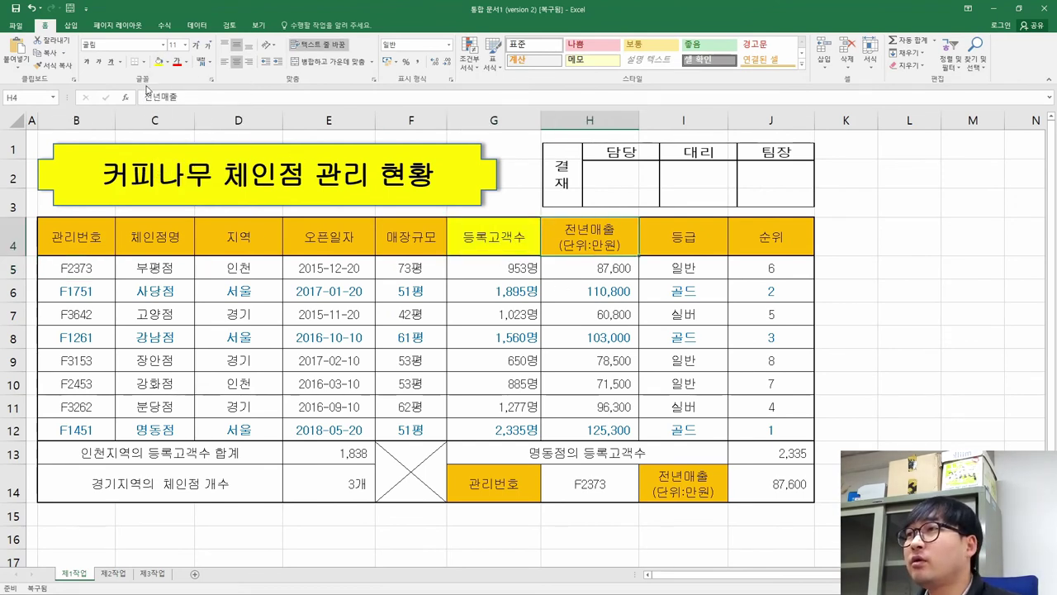
pyautogui.click(162, 62)
# - Check the store labels on the expected chart's axis in the PDF, then fill 사당점, 고양점 and 강남점 (C6:C8) with yellow
pyautogui.hotkey('alt', 'Tab')
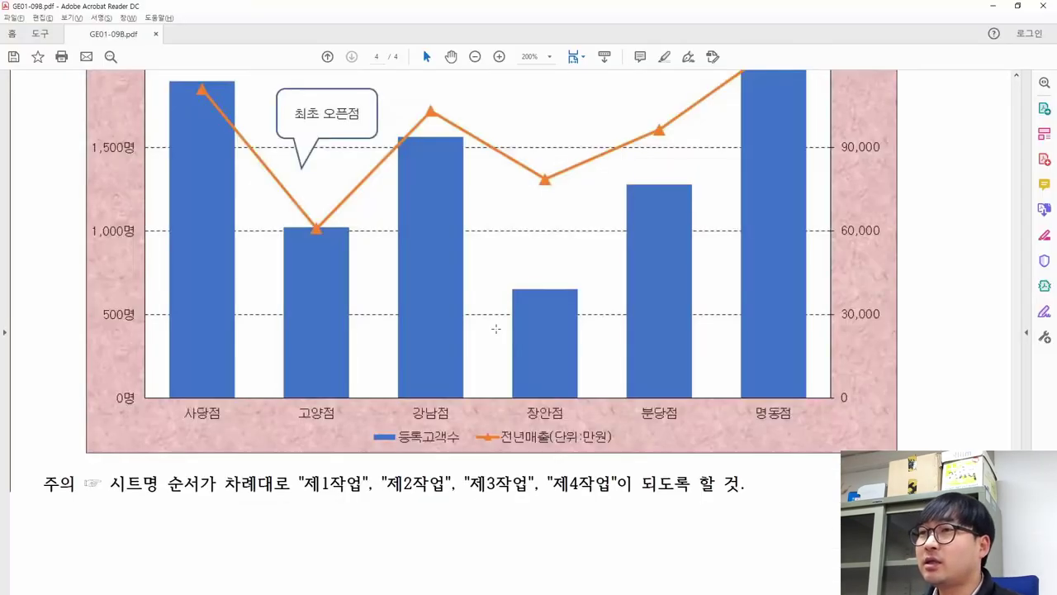
pyautogui.moveTo(171, 400)
pyautogui.mouseDown()
pyautogui.moveTo(343, 423)
pyautogui.moveTo(798, 425)
pyautogui.mouseUp()
pyautogui.hotkey('alt', 'Tab')
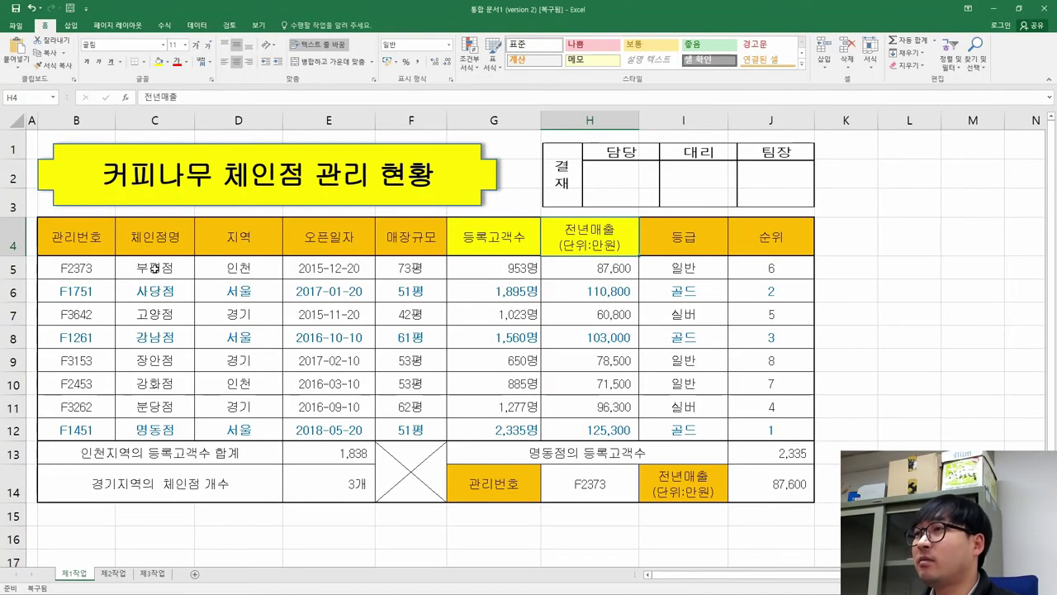
pyautogui.click(158, 293)
pyautogui.click(157, 64)
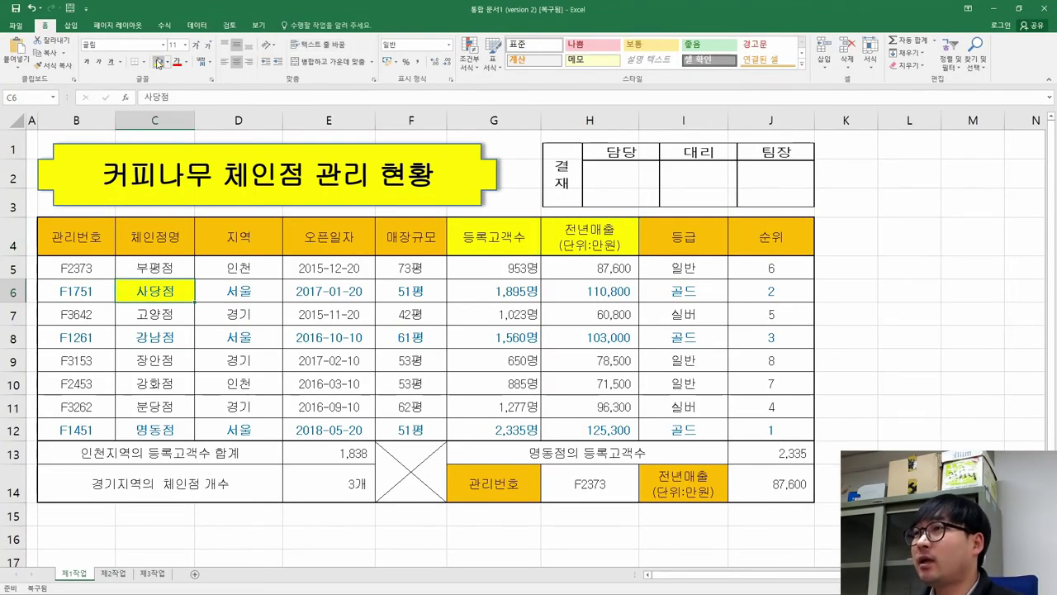
pyautogui.press('Down')
pyautogui.click(158, 63)
pyautogui.press('Down')
pyautogui.click(159, 65)
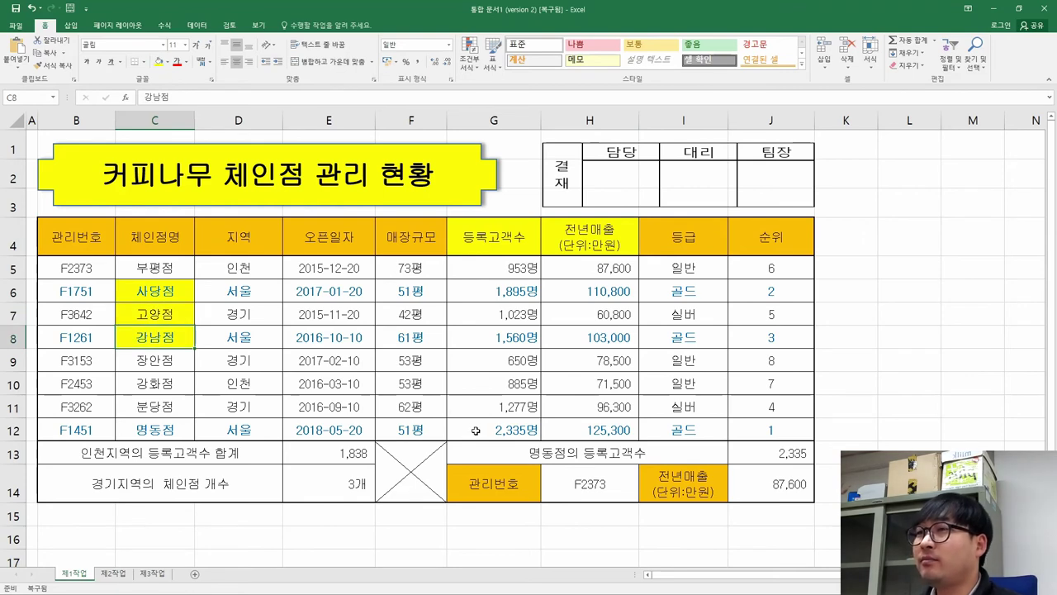
# - Check the remaining store labels in the exam PDF and fill 장안점 (C9), 분당점 (C11) and 명동점 (C12) with yellow
pyautogui.hotkey('alt', 'Tab')
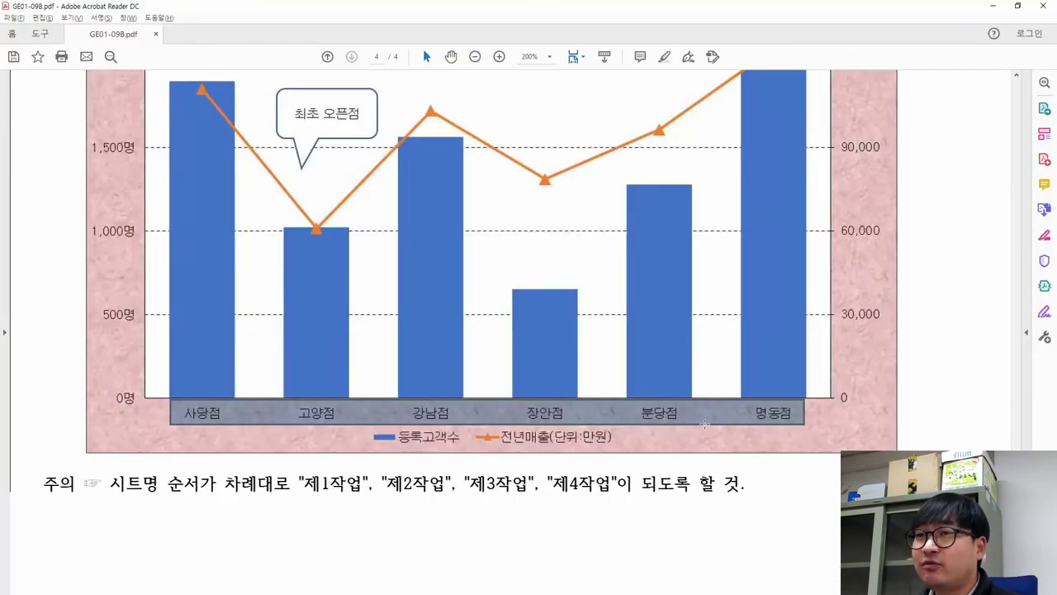
pyautogui.hotkey('alt', 'Tab')
pyautogui.click(154, 360)
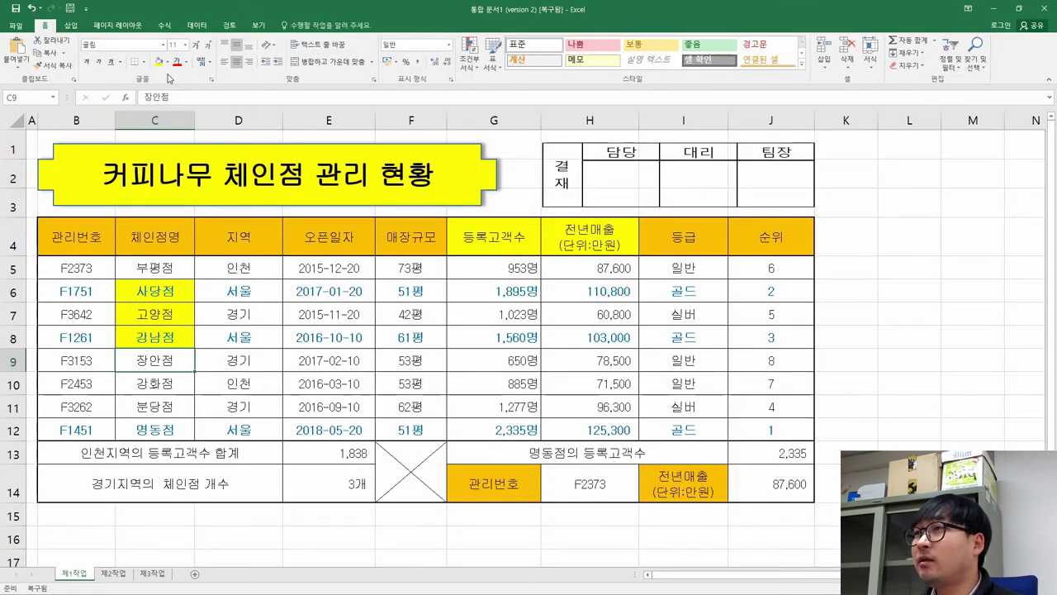
pyautogui.click(158, 63)
pyautogui.press('Down')
pyautogui.press('Down')
pyautogui.click(158, 63)
pyautogui.press('Down')
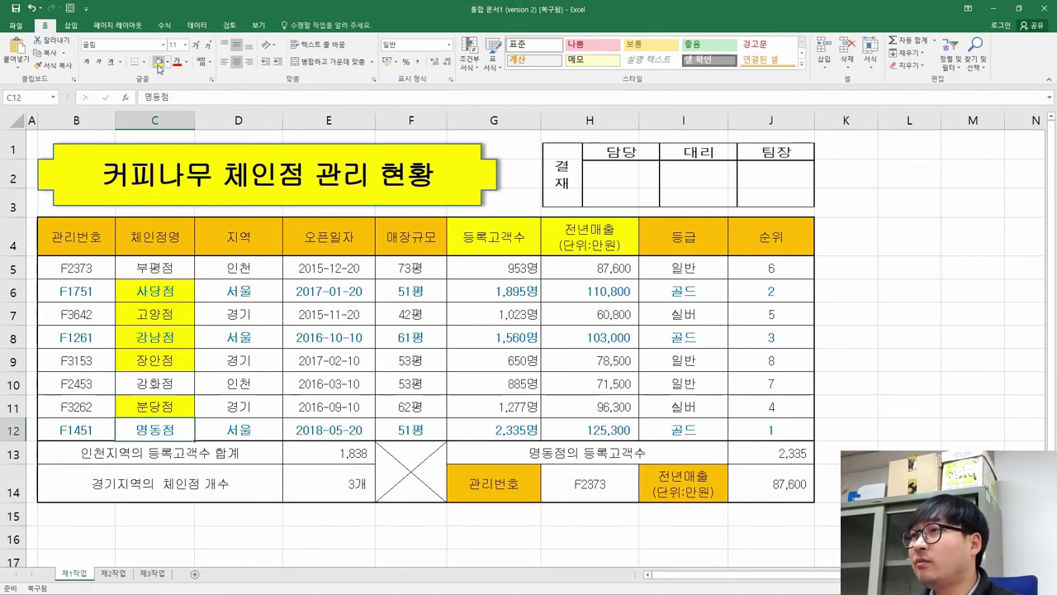
pyautogui.click(158, 64)
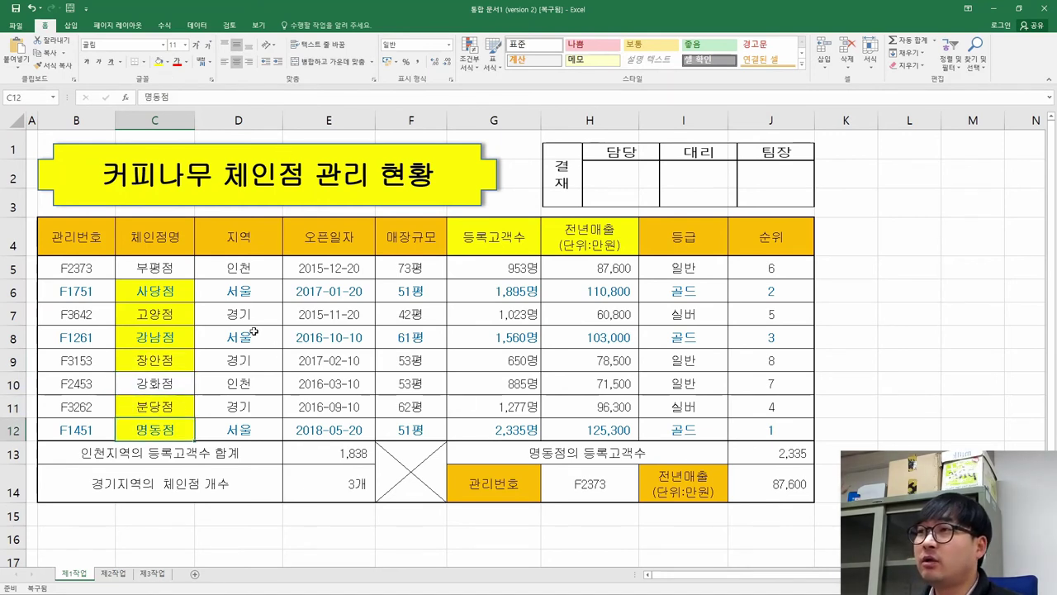
# - Fill the header 체인점명 (C4) and the marked stores' figures in G6:H9 and G11:H12 with yellow
pyautogui.click(144, 227)
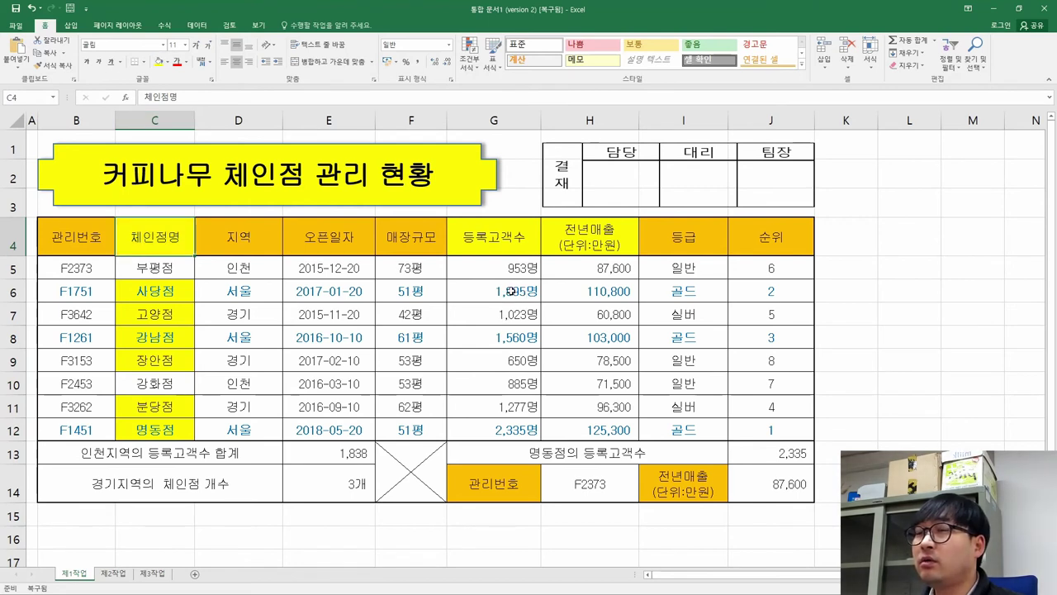
pyautogui.moveTo(504, 290)
pyautogui.mouseDown()
pyautogui.moveTo(577, 316)
pyautogui.moveTo(584, 361)
pyautogui.mouseUp()
pyautogui.click(158, 62)
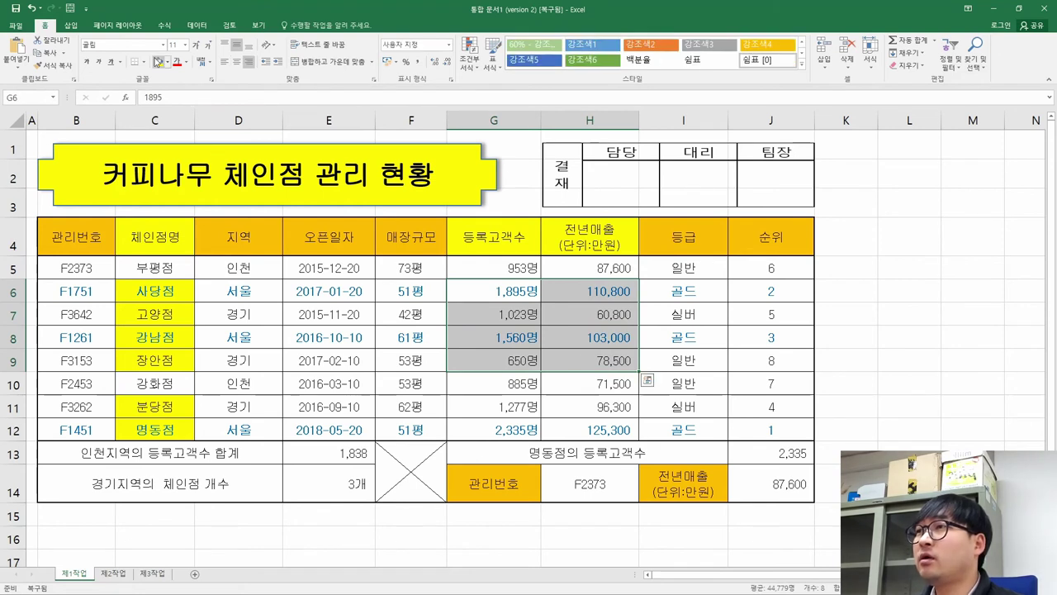
pyautogui.moveTo(509, 411); pyautogui.dragTo(553, 423)
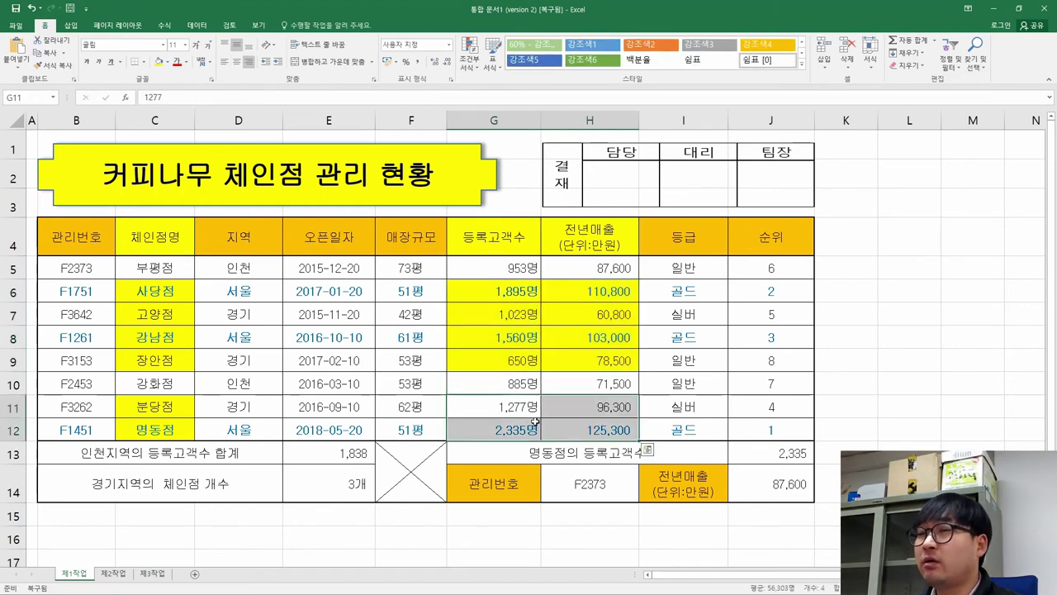
pyautogui.click(159, 62)
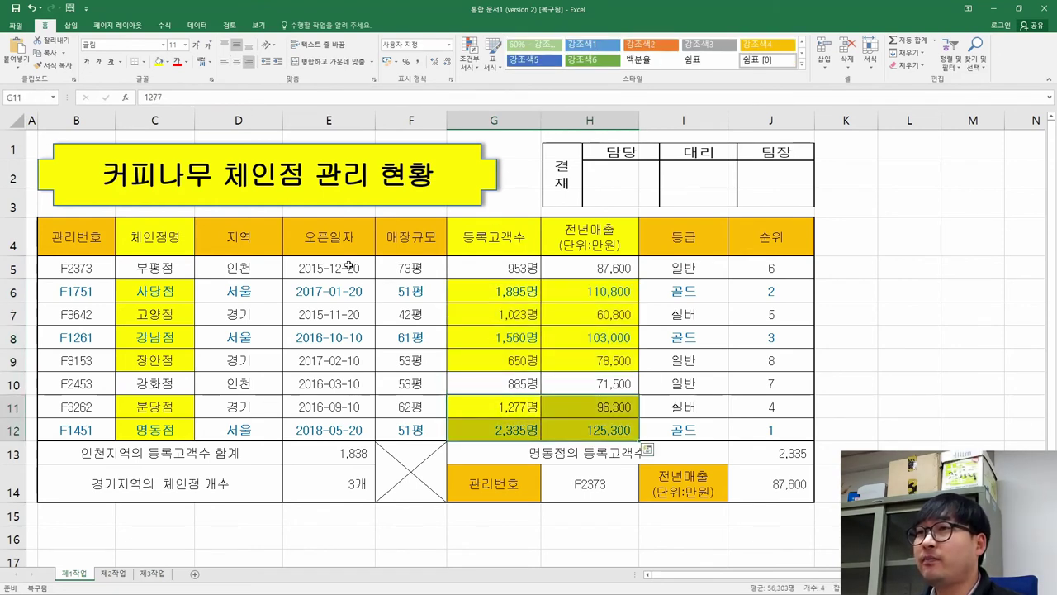
pyautogui.click(368, 296)
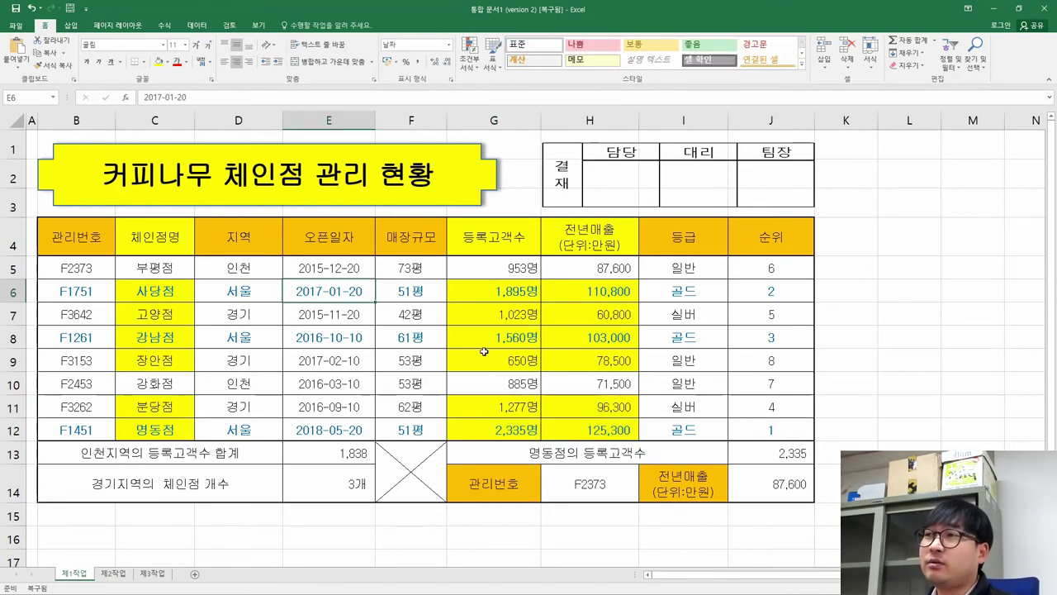
# - Compare the axis labels and legend of the expected chart in the exam PDF with the highlighted cells in the 제1작업 table
pyautogui.hotkey('alt', 'Tab')
pyautogui.moveTo(169, 401); pyautogui.dragTo(813, 456)
pyautogui.hotkey('alt', 'Tab')
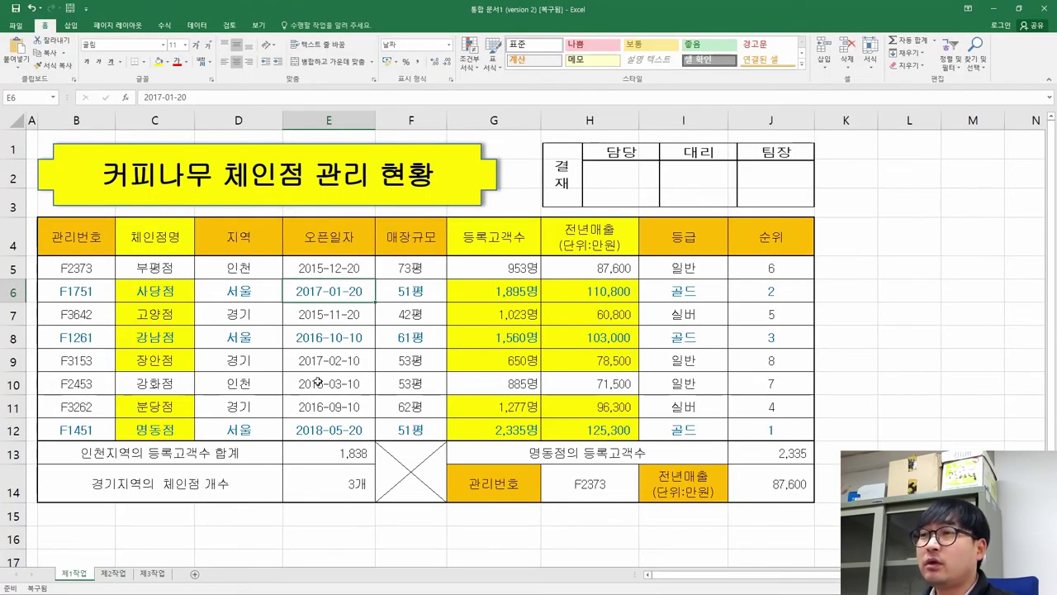
pyautogui.moveTo(76, 236); pyautogui.dragTo(622, 423)
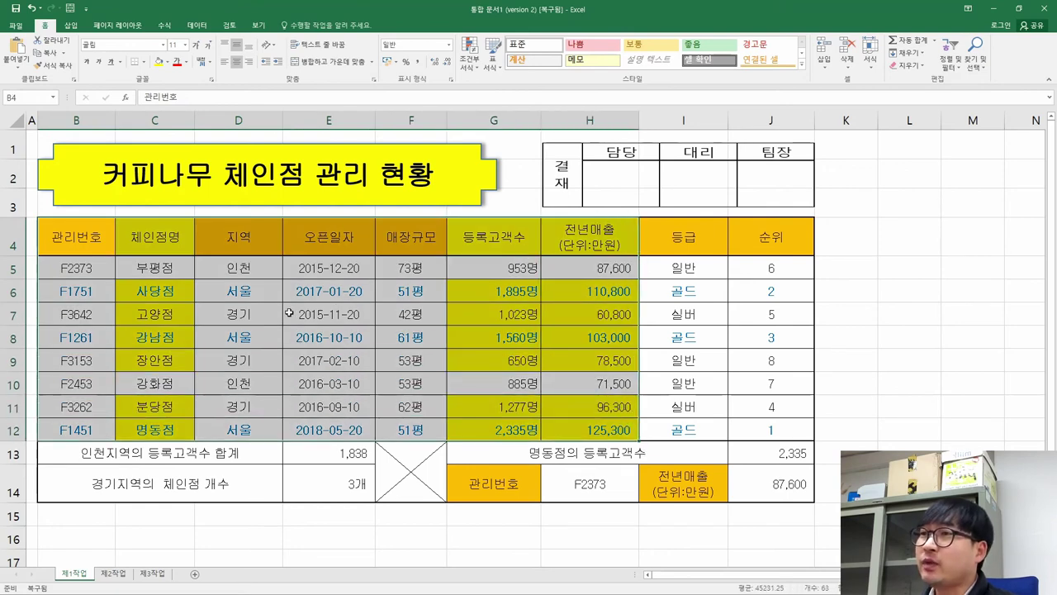
pyautogui.click(328, 320)
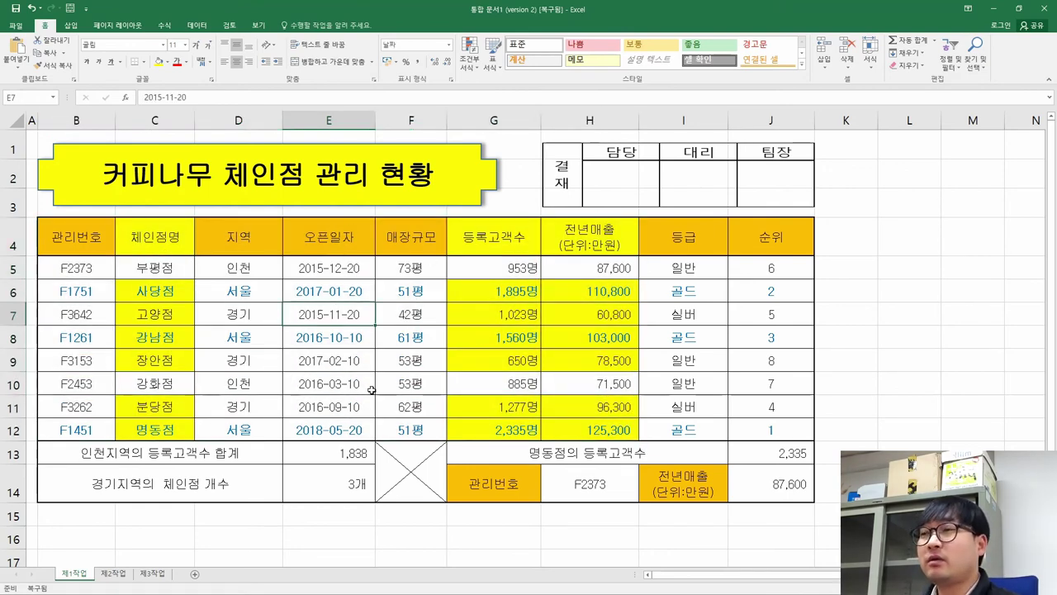
pyautogui.hotkey('alt', 'Tab')
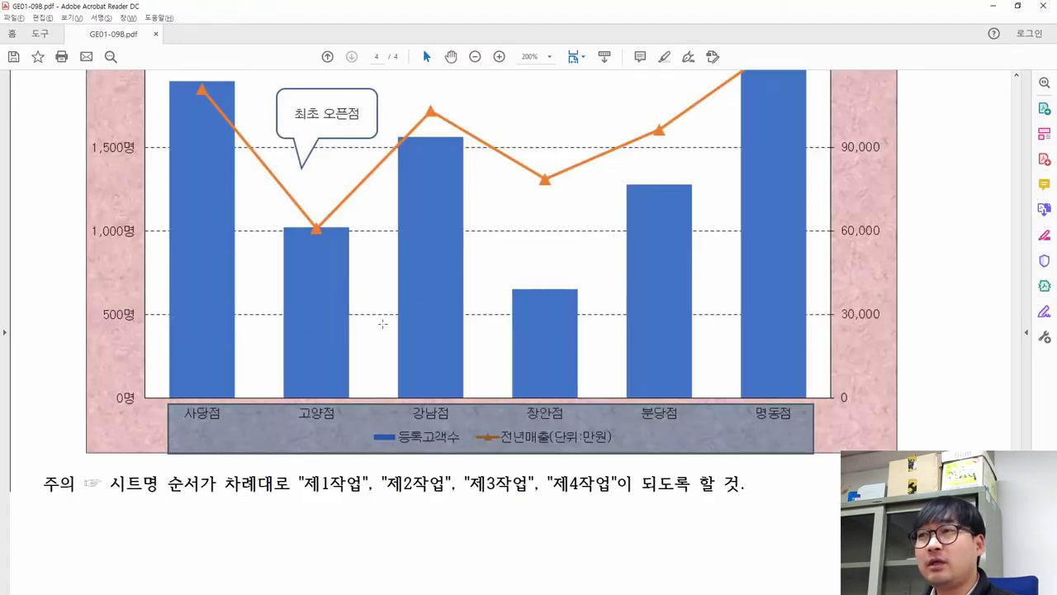
pyautogui.hotkey('alt', 'Tab')
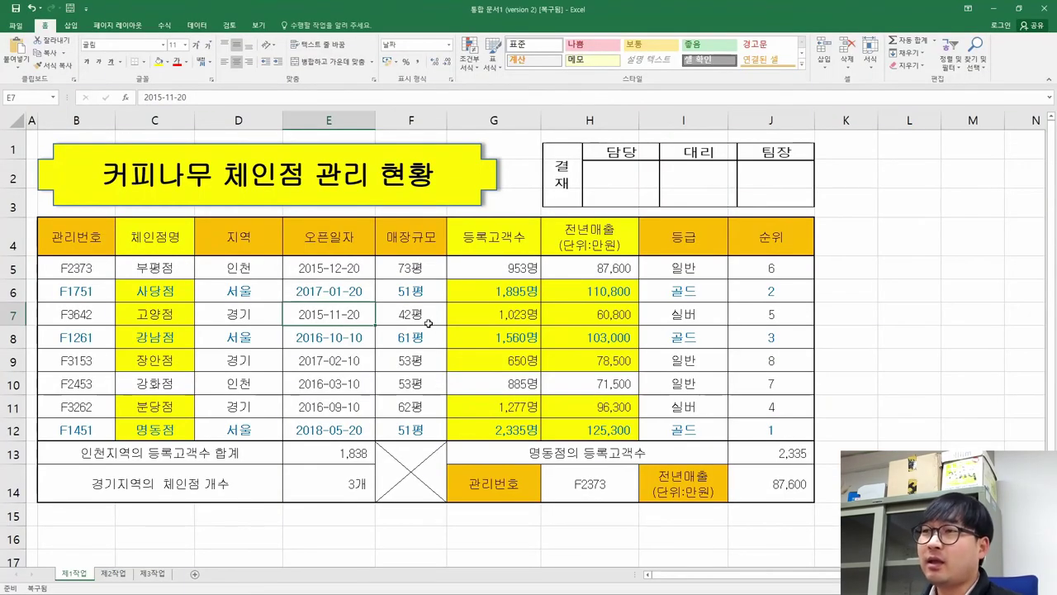
pyautogui.moveTo(165, 240); pyautogui.dragTo(598, 437)
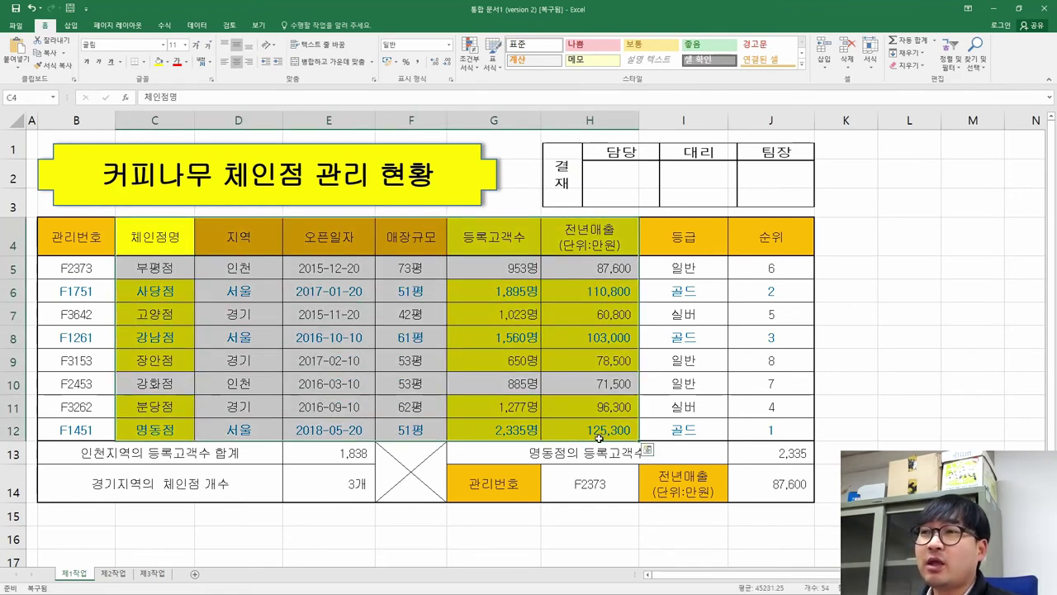
pyautogui.click(329, 291)
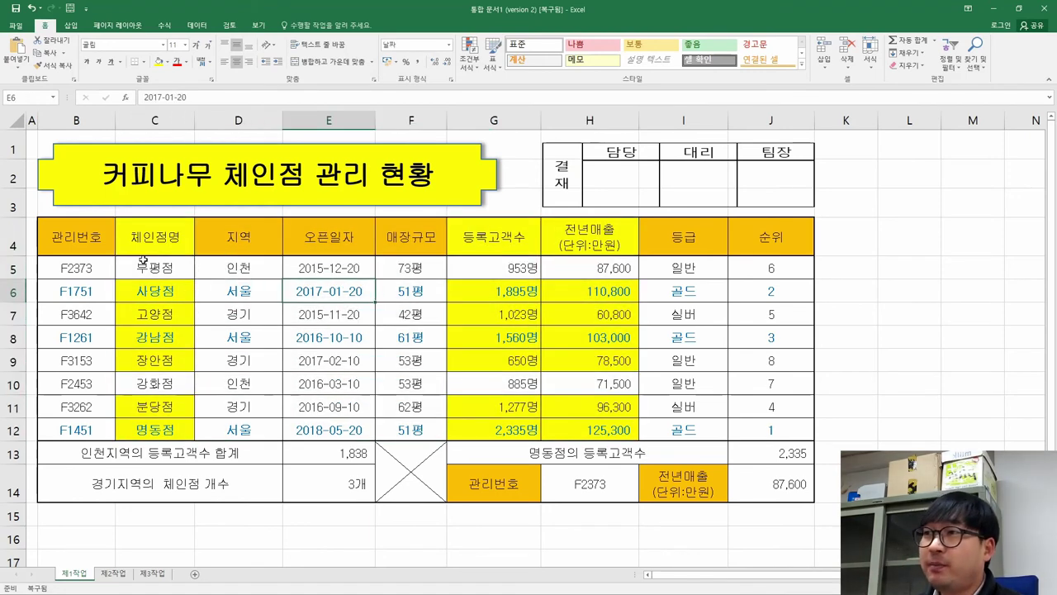
# - Trace the header row C4:H4 and the store-name ranges C6:C9 and C11:C12 to compare horizontal and vertical selection order
pyautogui.click(154, 238)
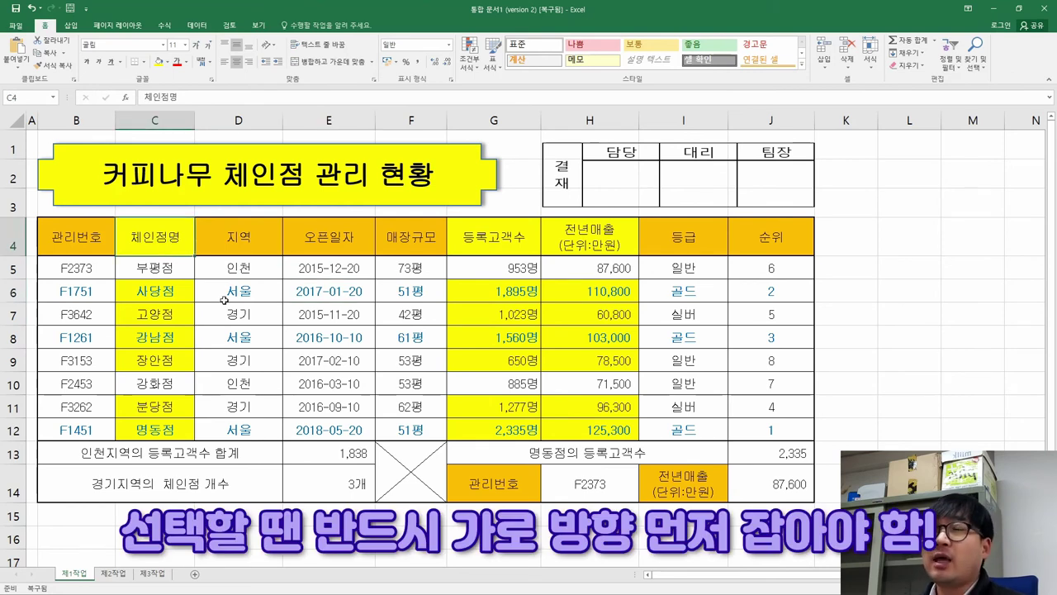
pyautogui.moveTo(142, 241); pyautogui.dragTo(597, 251)
pyautogui.moveTo(150, 234); pyautogui.dragTo(154, 357)
pyautogui.click(163, 242)
pyautogui.moveTo(166, 296); pyautogui.dragTo(155, 363)
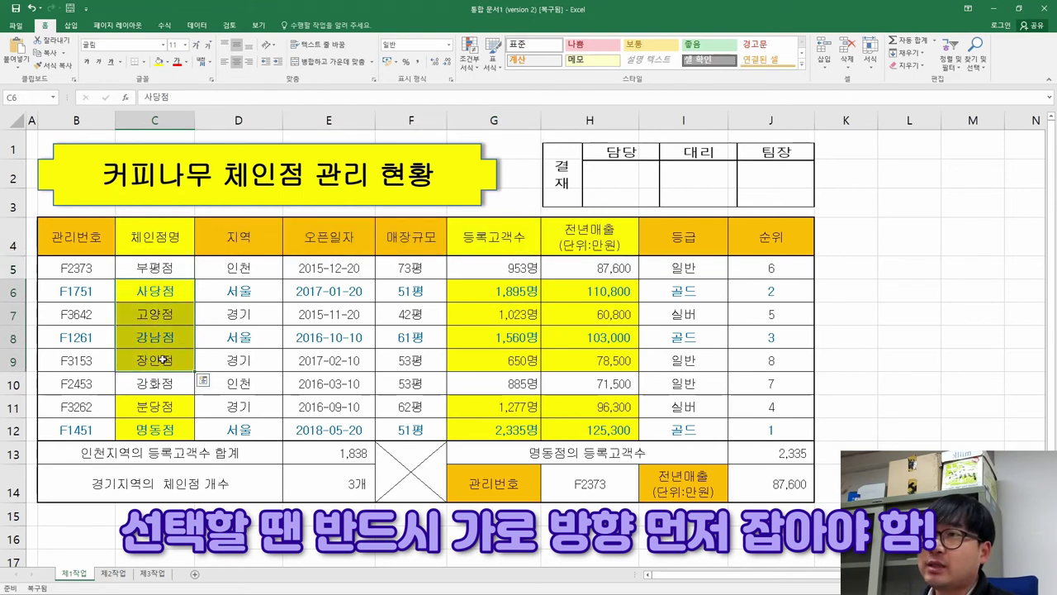
pyautogui.moveTo(152, 405); pyautogui.dragTo(159, 431)
# - Walk through the chart ranges in row order, one at a time: C4, G4:H4, C6:C9, G6:H9, C11:C12 and G11:H12
pyautogui.click(154, 237)
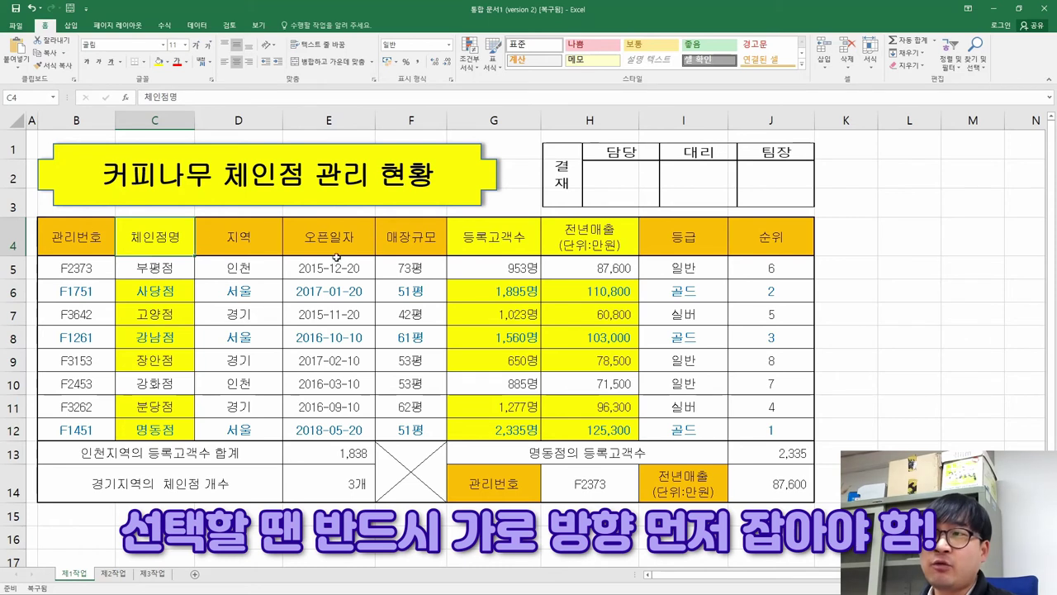
pyautogui.moveTo(474, 240); pyautogui.dragTo(593, 242)
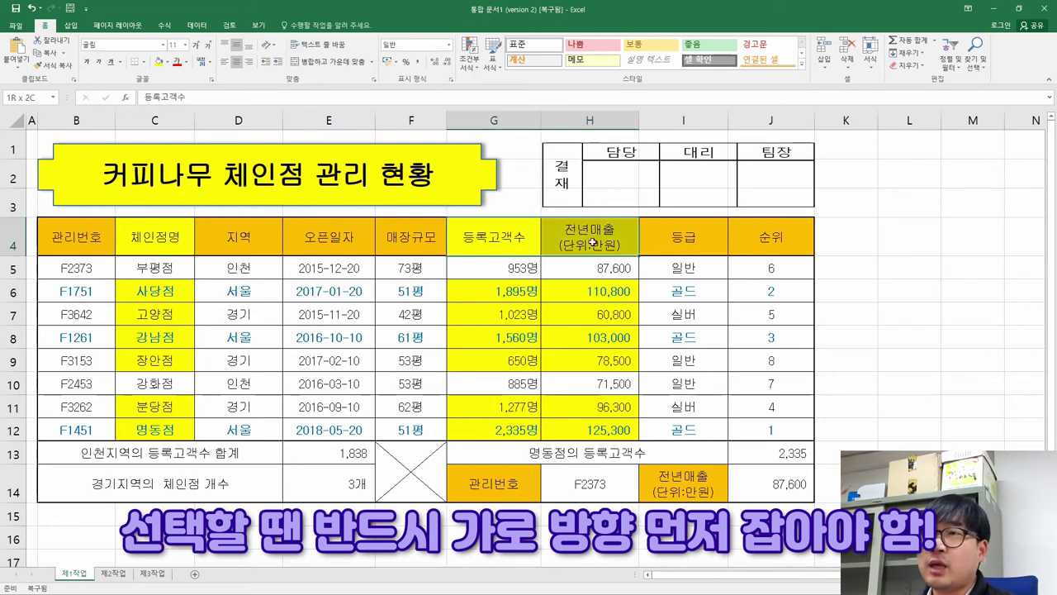
pyautogui.moveTo(160, 287); pyautogui.dragTo(157, 361)
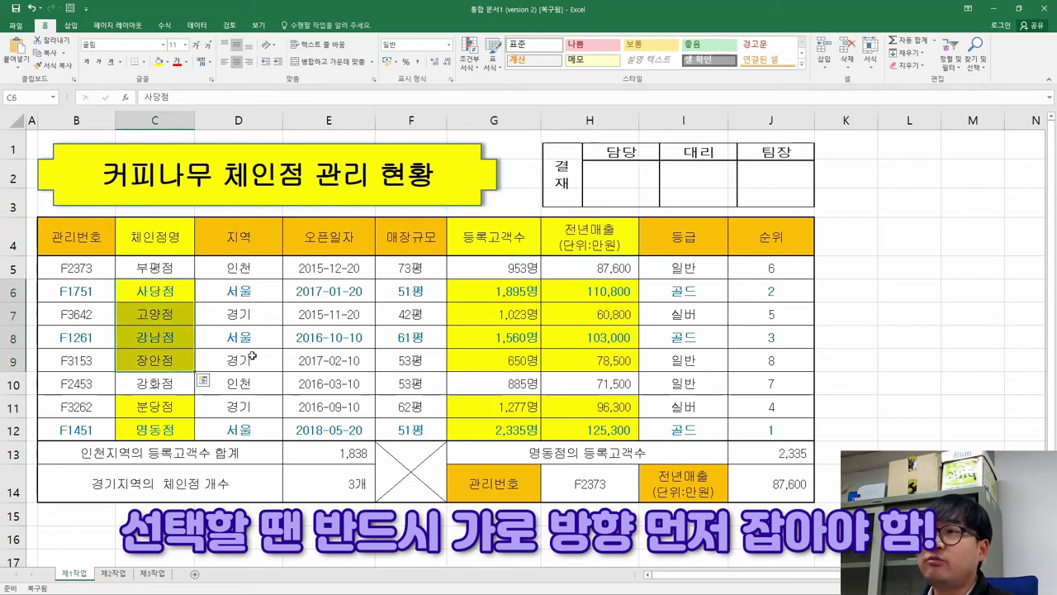
pyautogui.moveTo(495, 291); pyautogui.dragTo(570, 364)
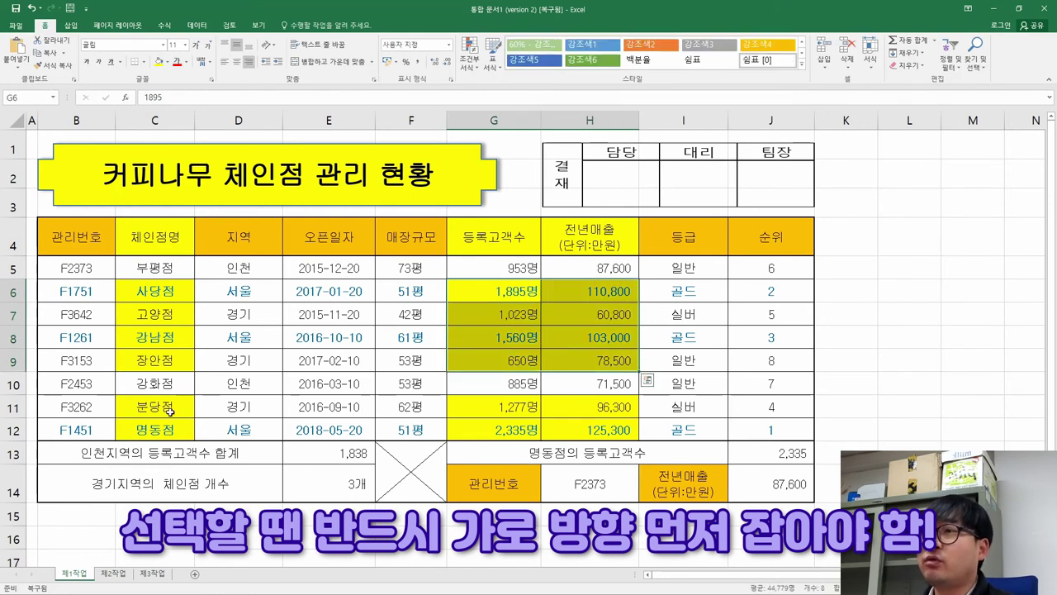
pyautogui.moveTo(169, 410); pyautogui.dragTo(158, 428)
pyautogui.moveTo(475, 408); pyautogui.dragTo(577, 424)
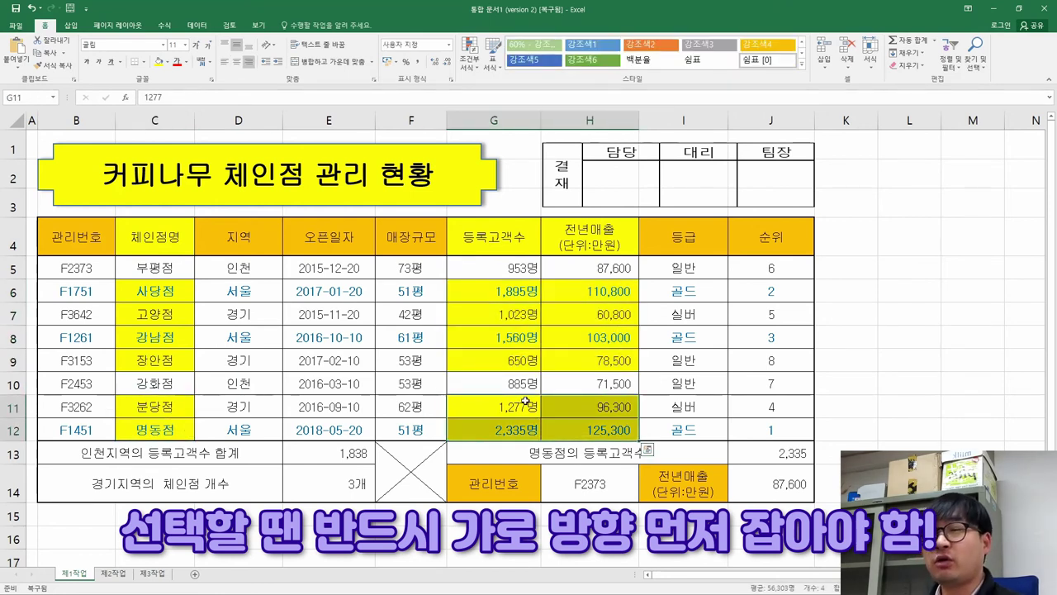
pyautogui.hotkey('ctrl', 'q')
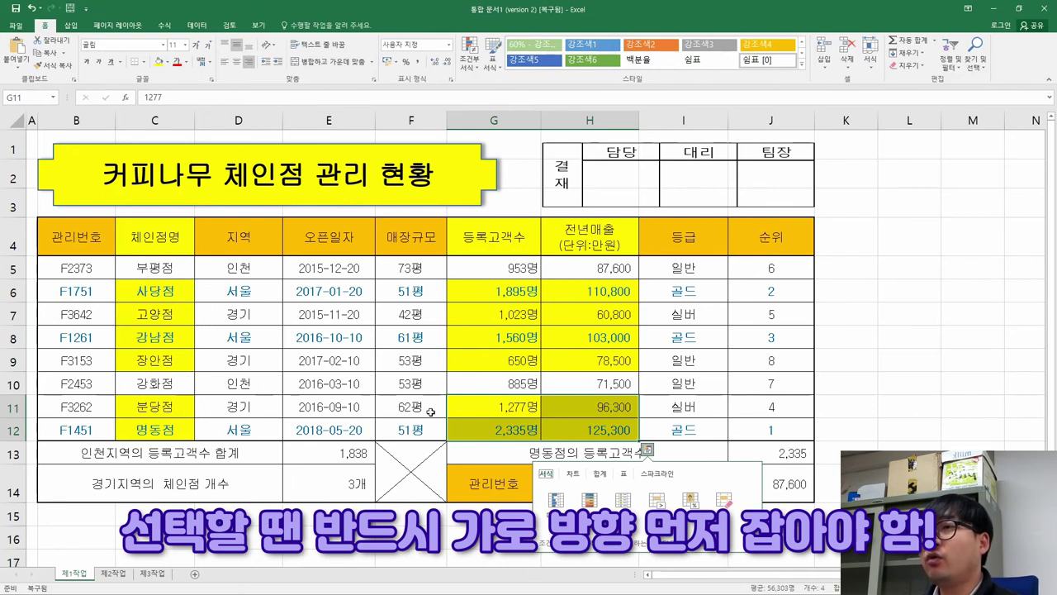
pyautogui.click(275, 340)
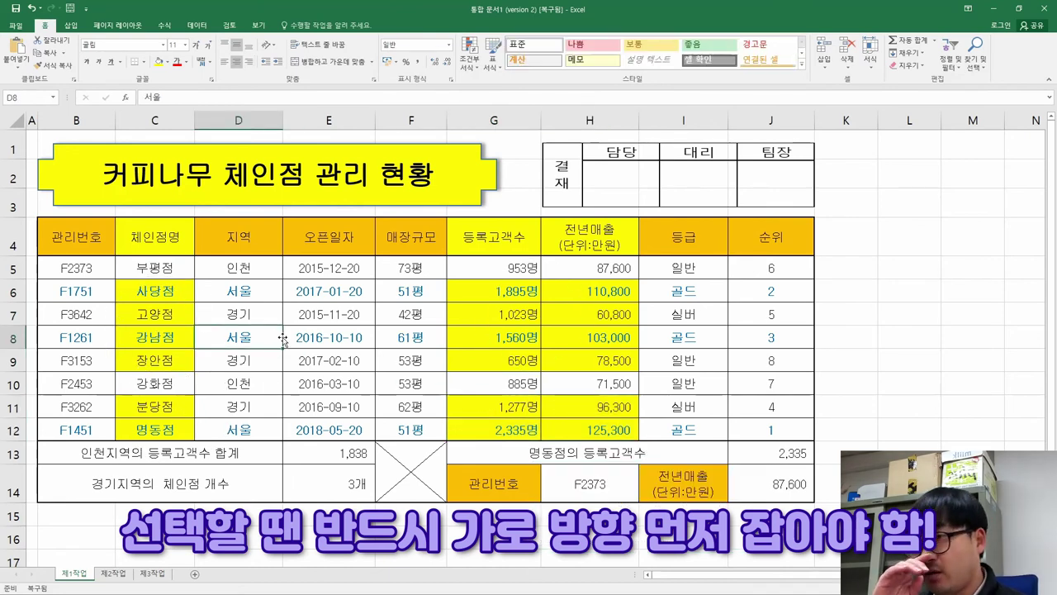
# - Select the non-adjacent chart ranges C4, G4:H4, C6:C9, G6:H9, C11:C12 and G11:H12 together, then clear the selection
pyautogui.click(155, 244)
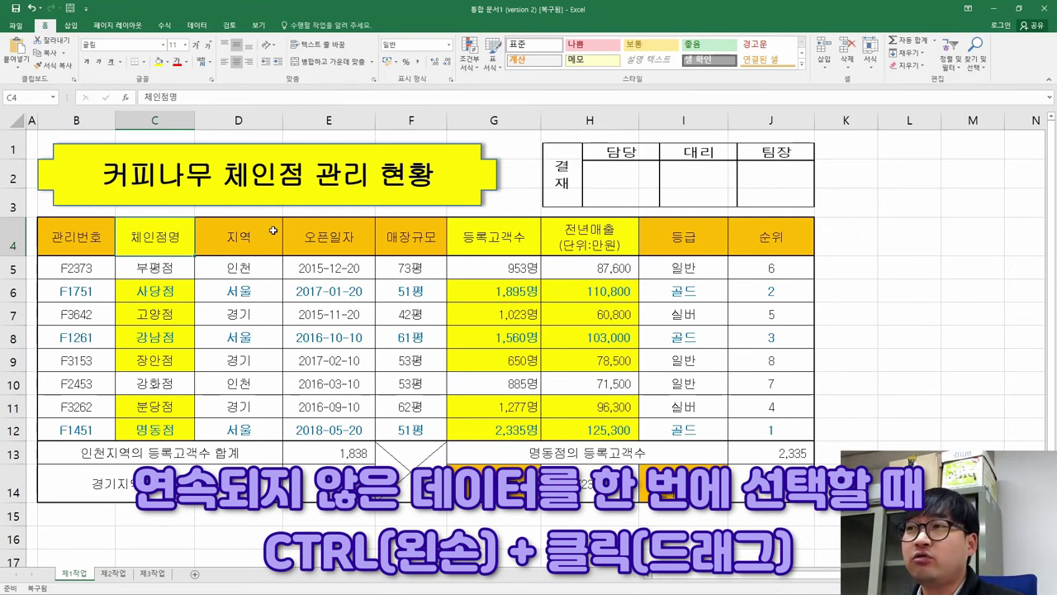
pyautogui.moveTo(485, 236); pyautogui.dragTo(578, 244)
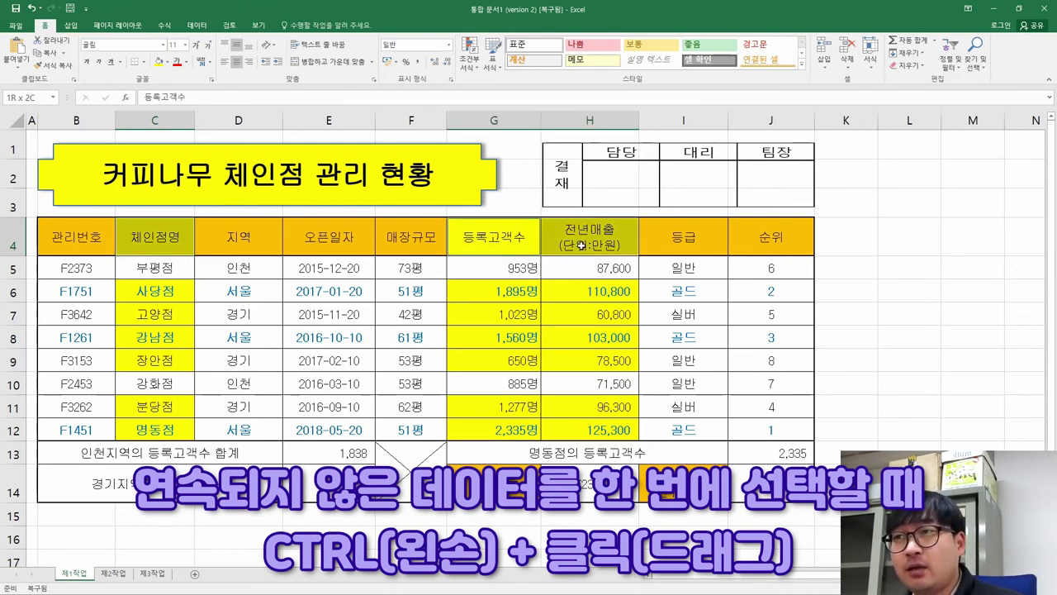
pyautogui.moveTo(144, 286); pyautogui.dragTo(160, 360)
pyautogui.moveTo(497, 292); pyautogui.dragTo(591, 361)
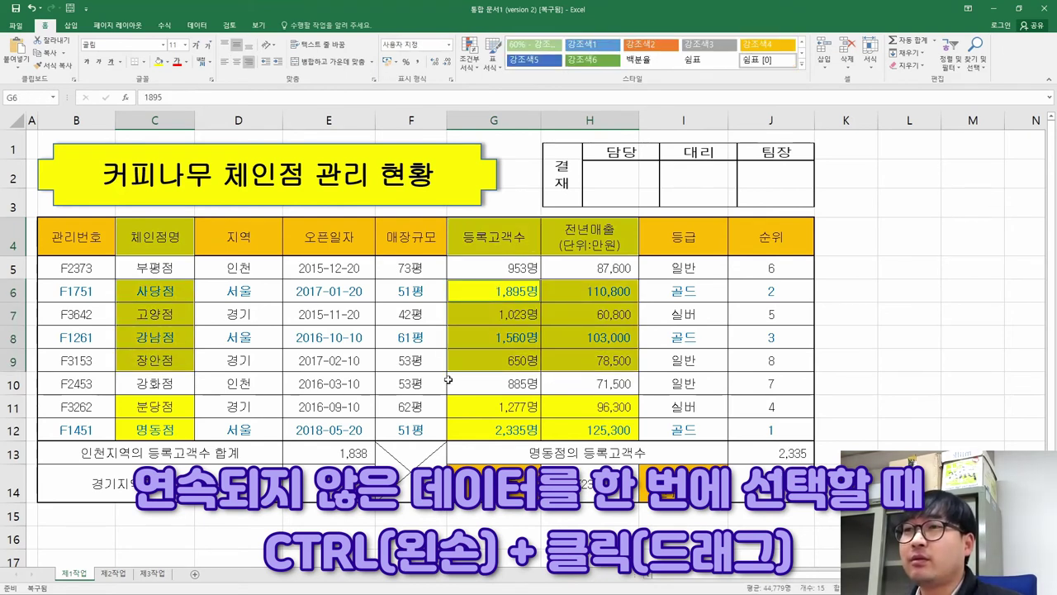
pyautogui.moveTo(179, 413); pyautogui.dragTo(174, 424)
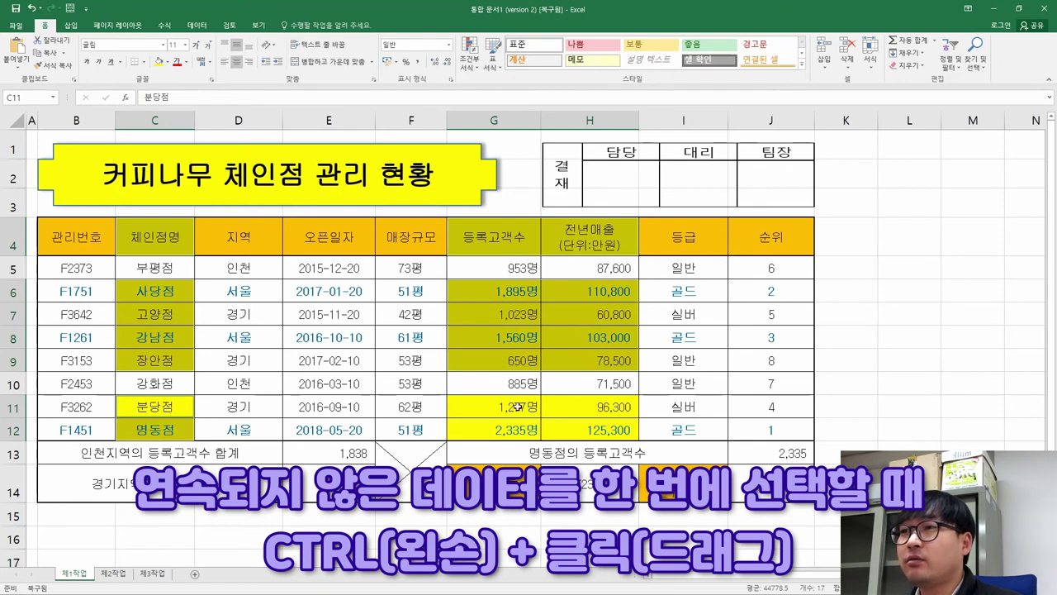
pyautogui.moveTo(520, 406); pyautogui.dragTo(588, 427)
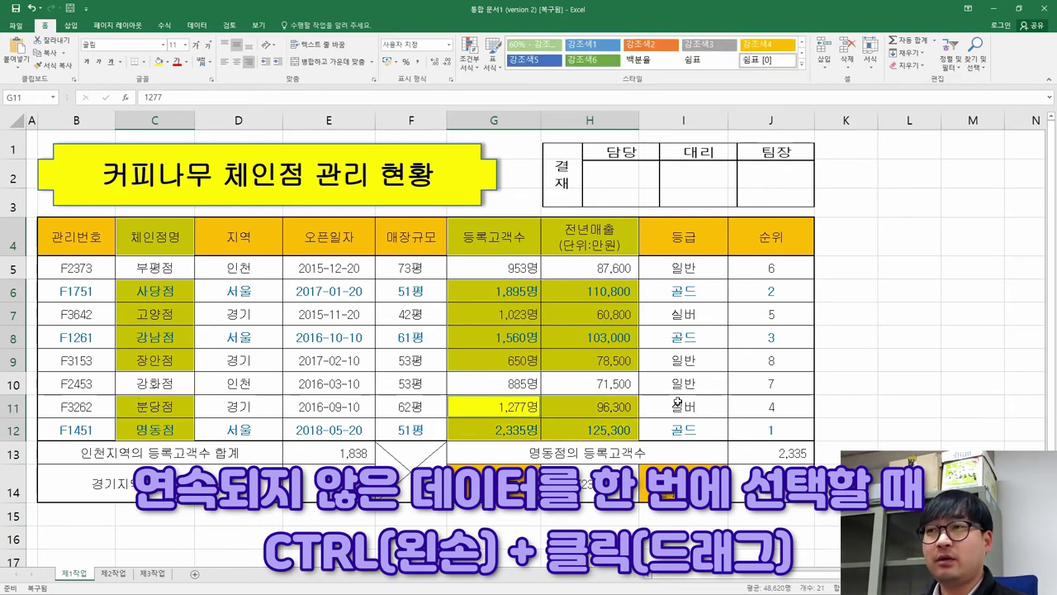
pyautogui.click(301, 261)
pyautogui.click(143, 239)
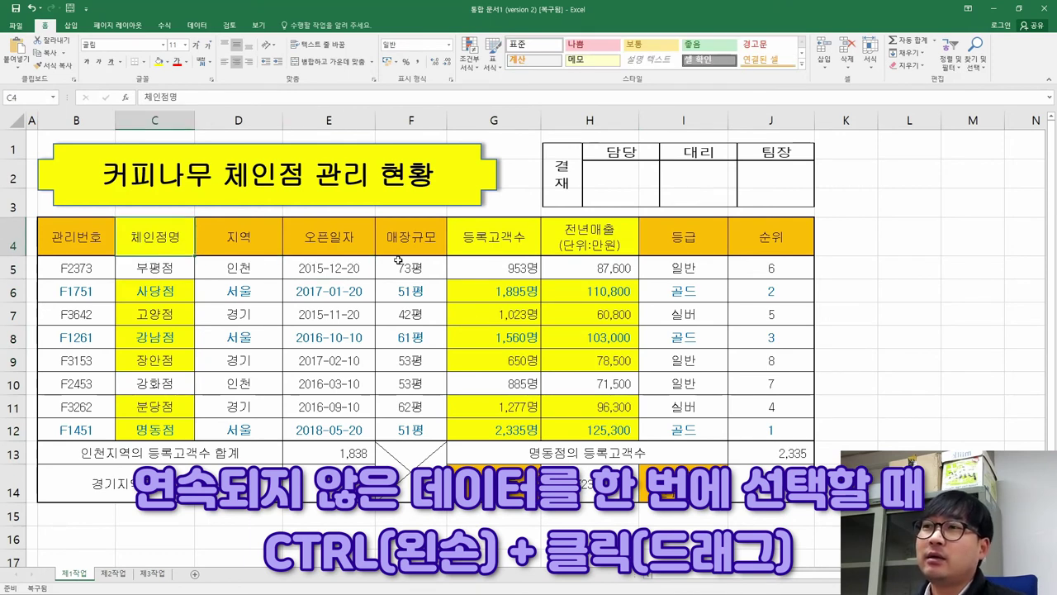
pyautogui.moveTo(473, 243); pyautogui.dragTo(600, 270)
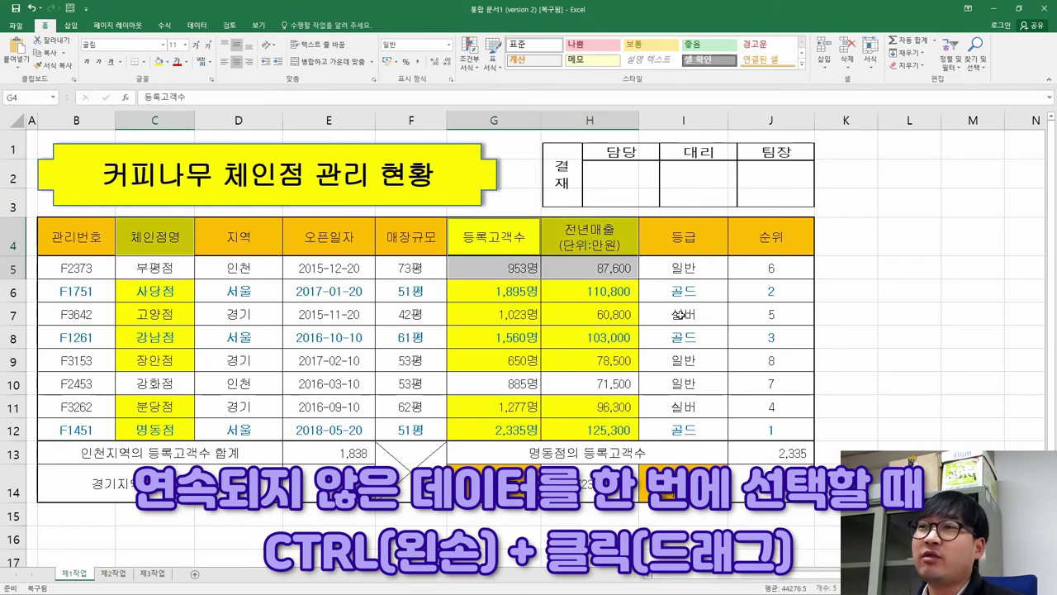
pyautogui.click(329, 314)
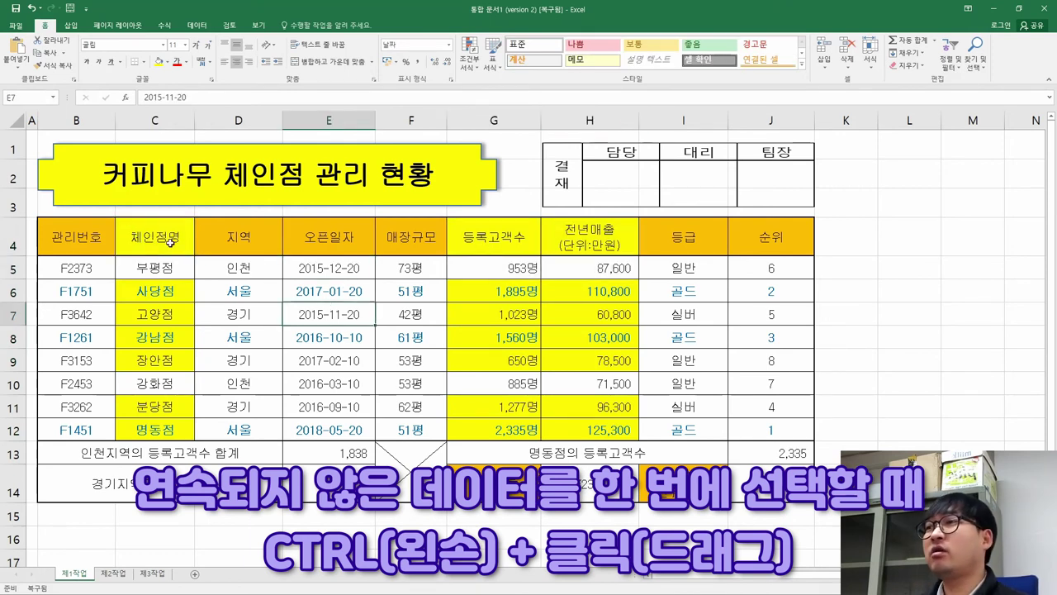
pyautogui.click(139, 238)
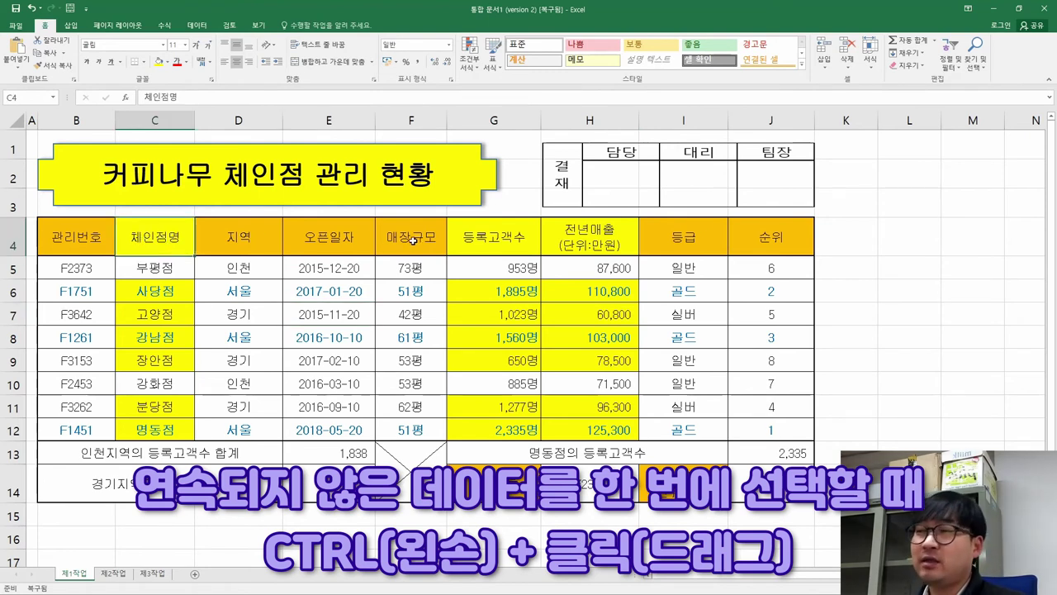
pyautogui.click(239, 291)
# - Select the non-adjacent chart ranges C4, G4:H4, C6:C9, G6:H9, C11:C12 and G11:H12 together on the 제1작업 sheet
pyautogui.click(143, 238)
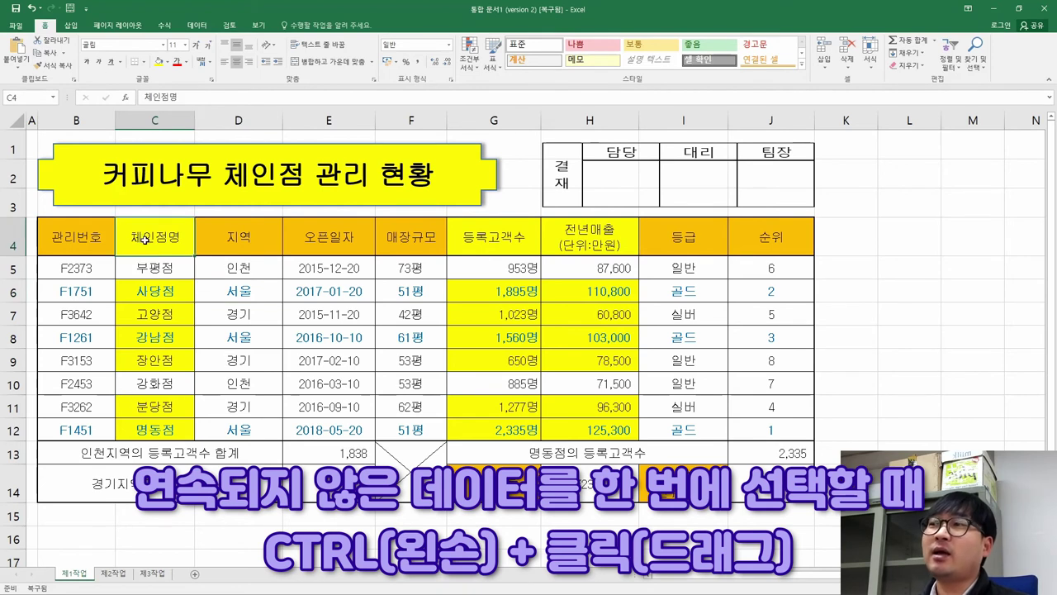
pyautogui.moveTo(452, 240); pyautogui.dragTo(565, 238)
pyautogui.moveTo(175, 291); pyautogui.dragTo(168, 357)
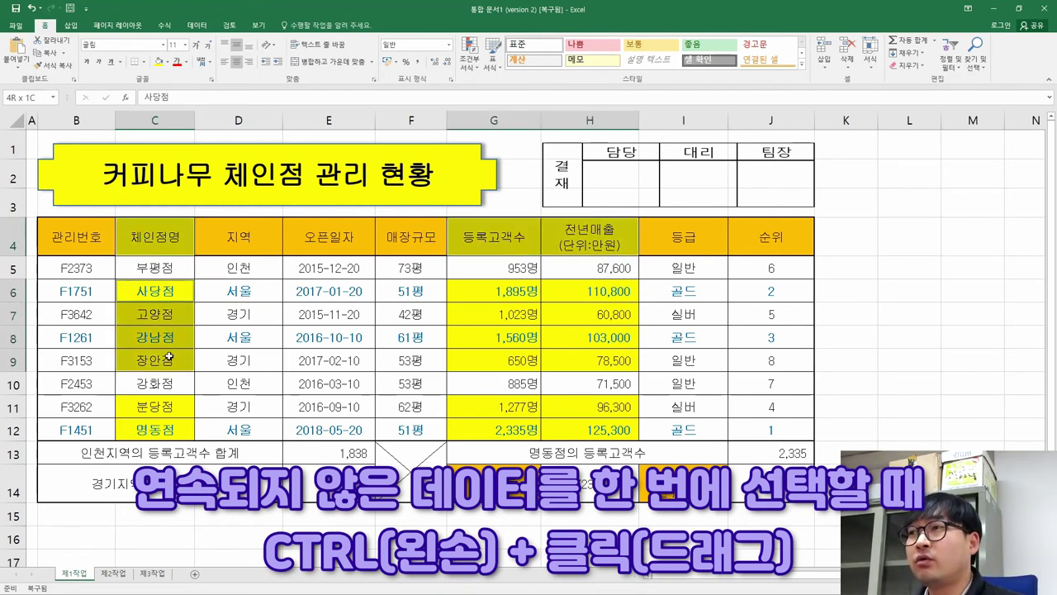
pyautogui.moveTo(481, 296); pyautogui.dragTo(605, 357)
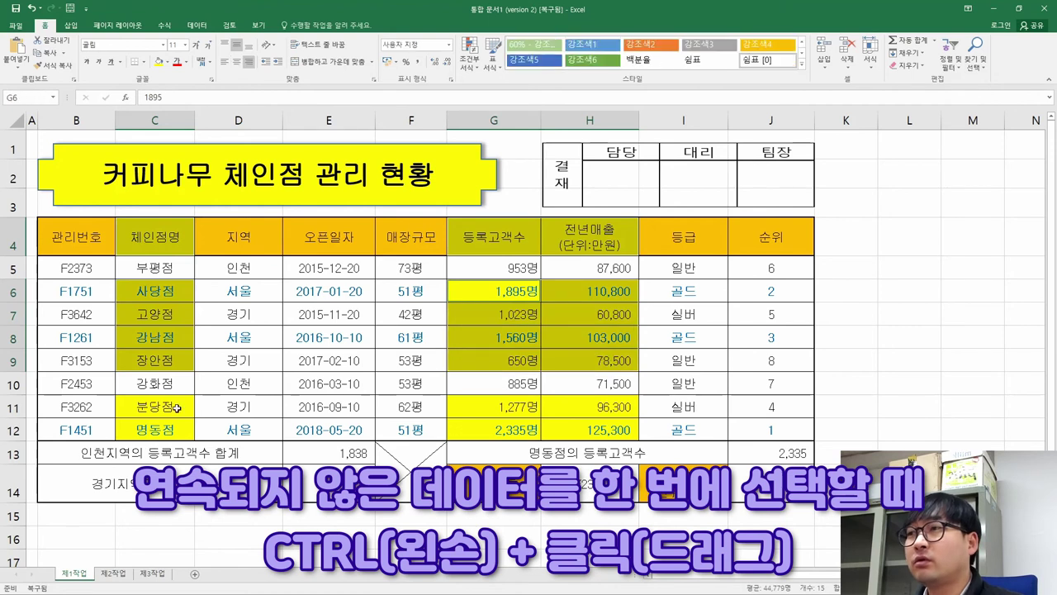
pyautogui.moveTo(176, 408); pyautogui.dragTo(175, 430)
pyautogui.moveTo(496, 406); pyautogui.dragTo(594, 423)
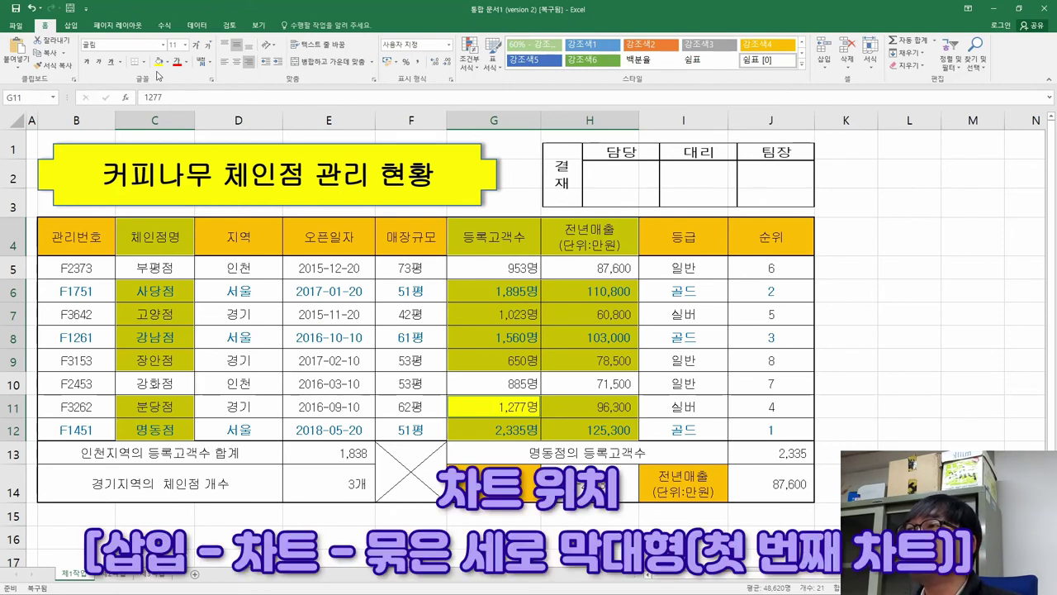
# - Insert a 2-D clustered column chart (묶은 세로 막대형) from the selected store data
pyautogui.click(70, 30)
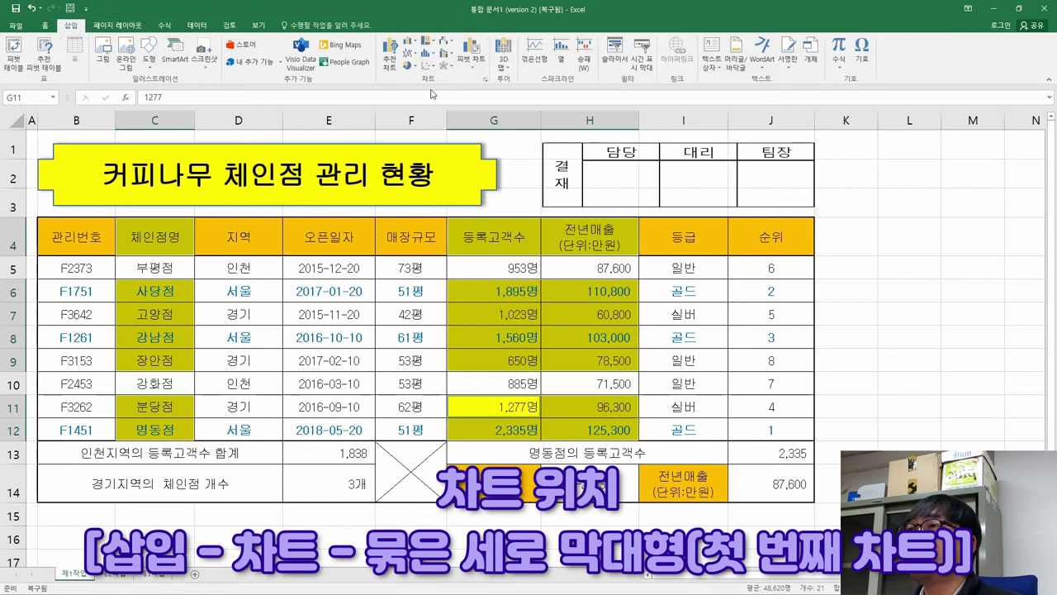
pyautogui.click(411, 41)
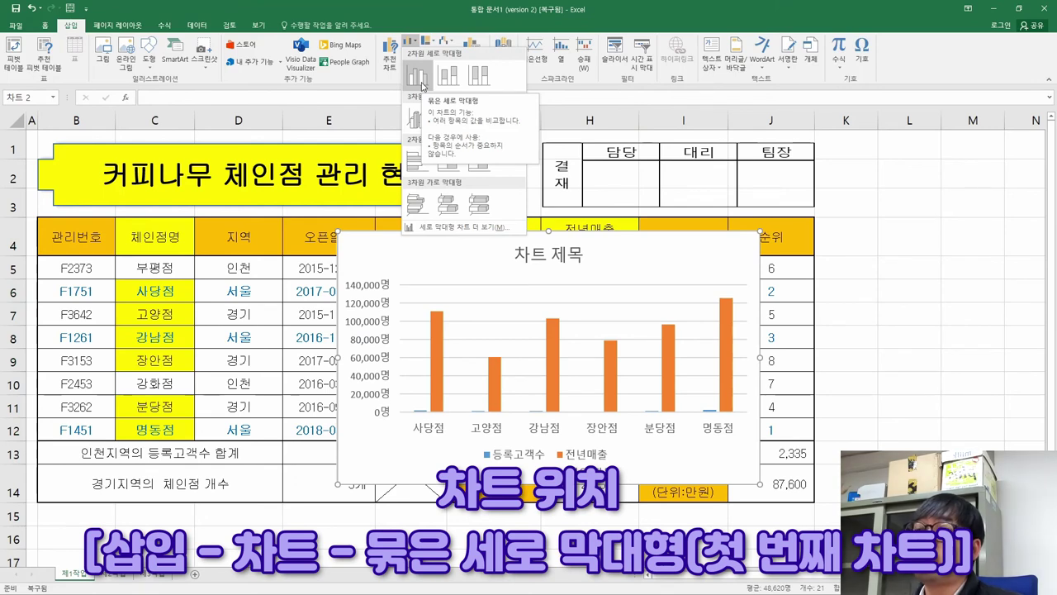
pyautogui.click(420, 80)
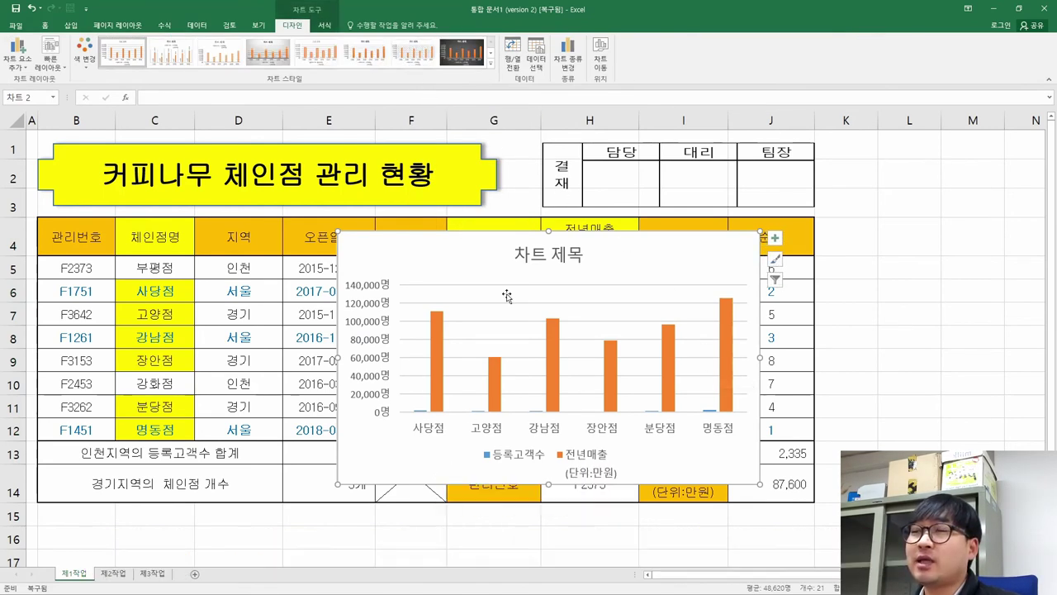
# - Switch to the exam PDF in Acrobat Reader and strike through conditions (1) 차트 종류 and (2) 데이터 범위
pyautogui.hotkey('alt', 'Tab')
pyautogui.scroll(3, 567, 308)
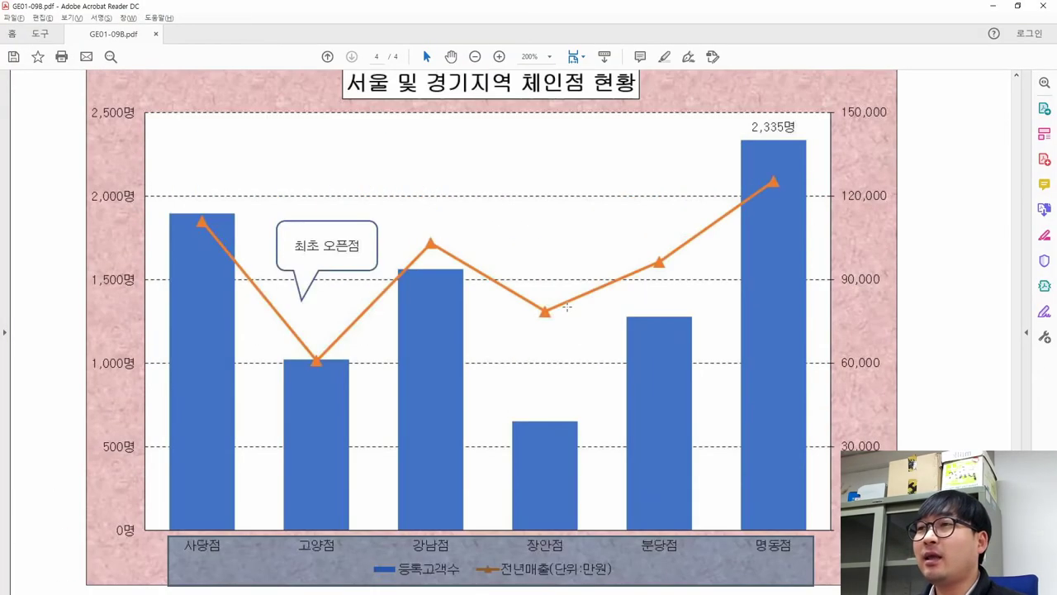
pyautogui.scroll(10, 567, 308)
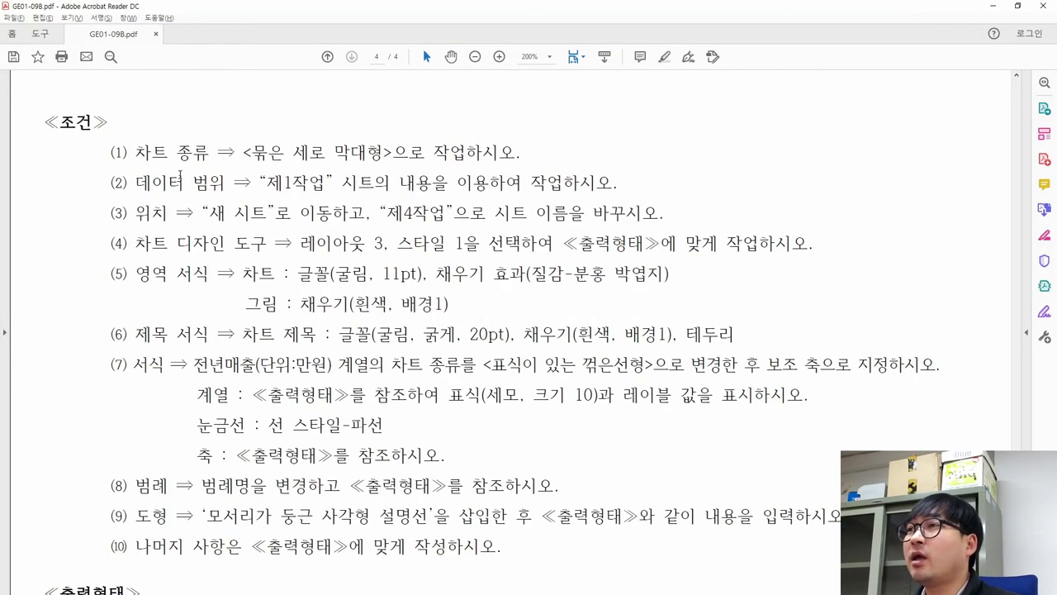
pyautogui.moveTo(519, 152); pyautogui.dragTo(225, 182)
pyautogui.click(169, 127)
pyautogui.moveTo(624, 181); pyautogui.dragTo(114, 192)
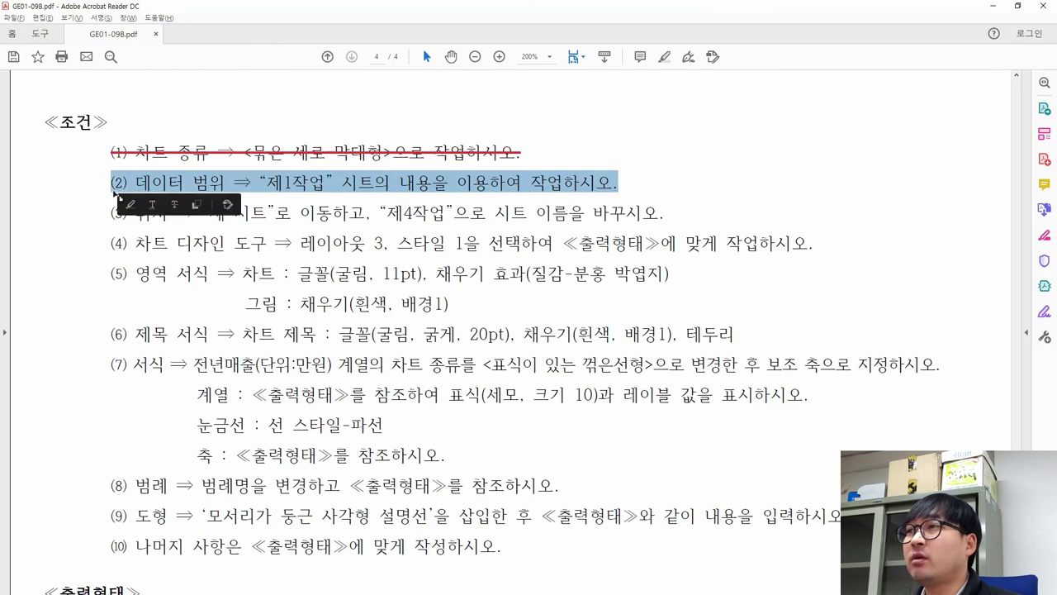
pyautogui.click(176, 205)
pyautogui.hotkey('alt', 'Tab')
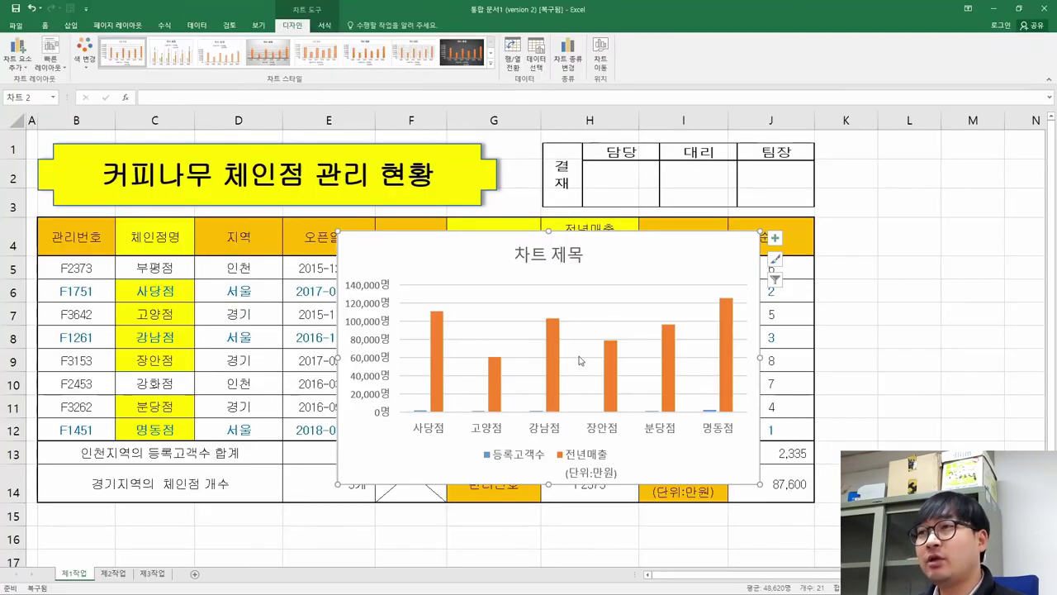
pyautogui.hotkey('alt', 'Tab')
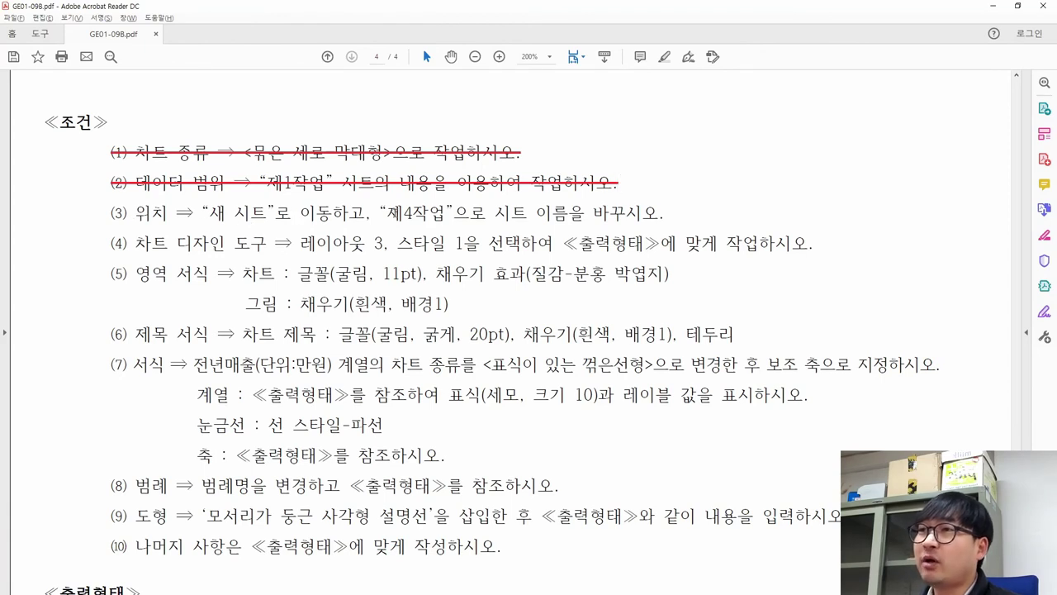
# - Copy the name 제4작업 from condition (3), switch to Excel and move the chart to a new sheet named 제4작업
pyautogui.moveTo(387, 213); pyautogui.dragTo(444, 213)
pyautogui.hotkey('alt', 'Tab')
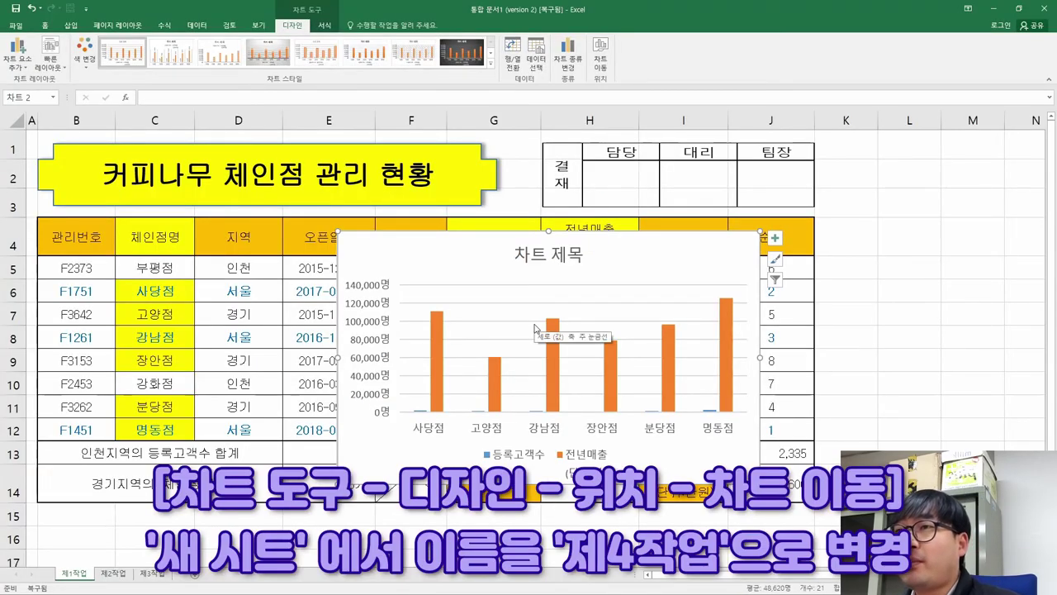
pyautogui.click(612, 69)
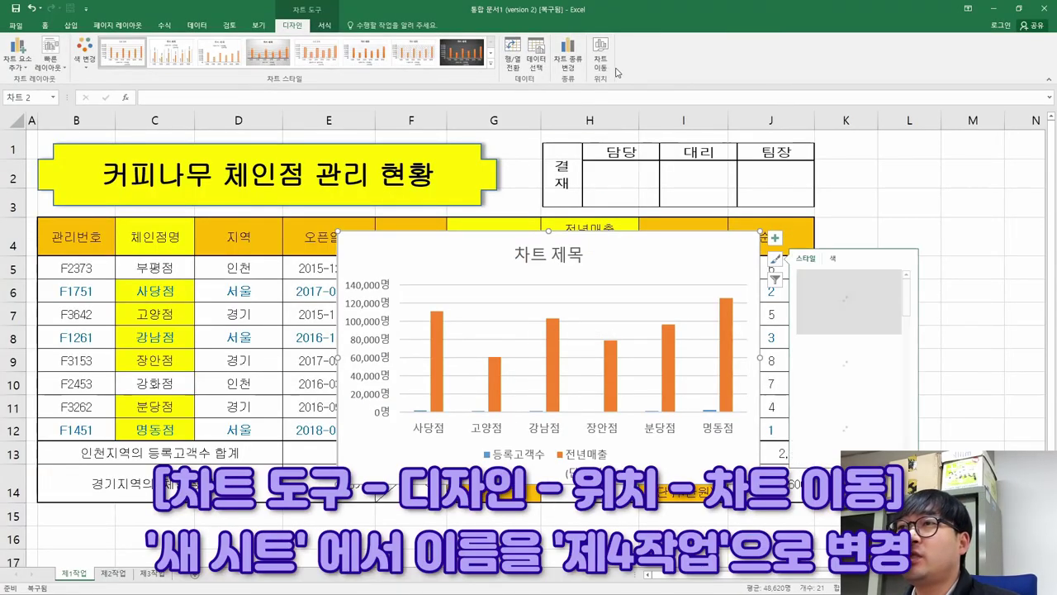
pyautogui.click(601, 66)
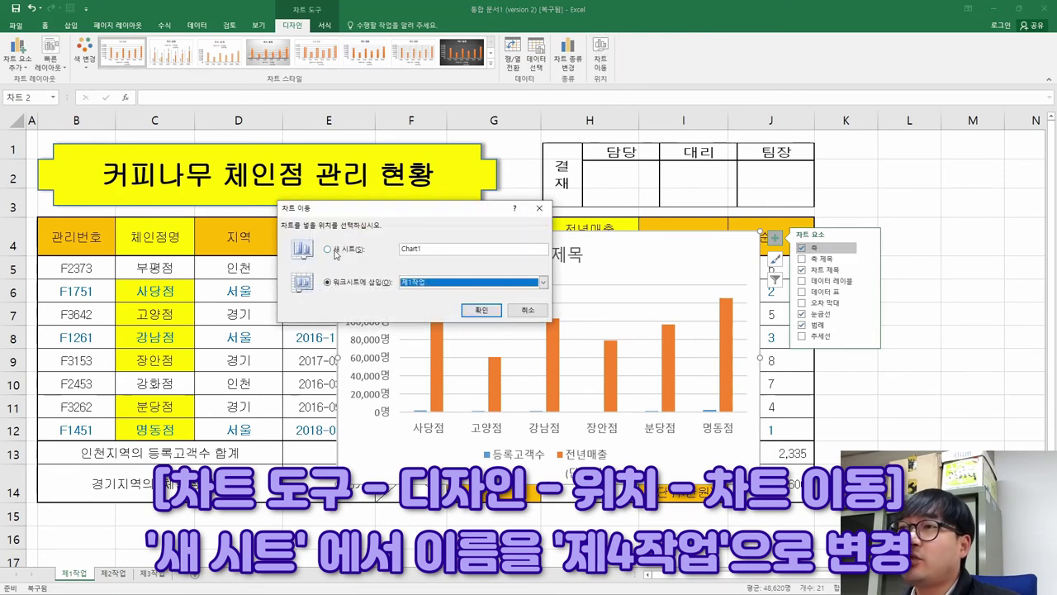
pyautogui.click(336, 251)
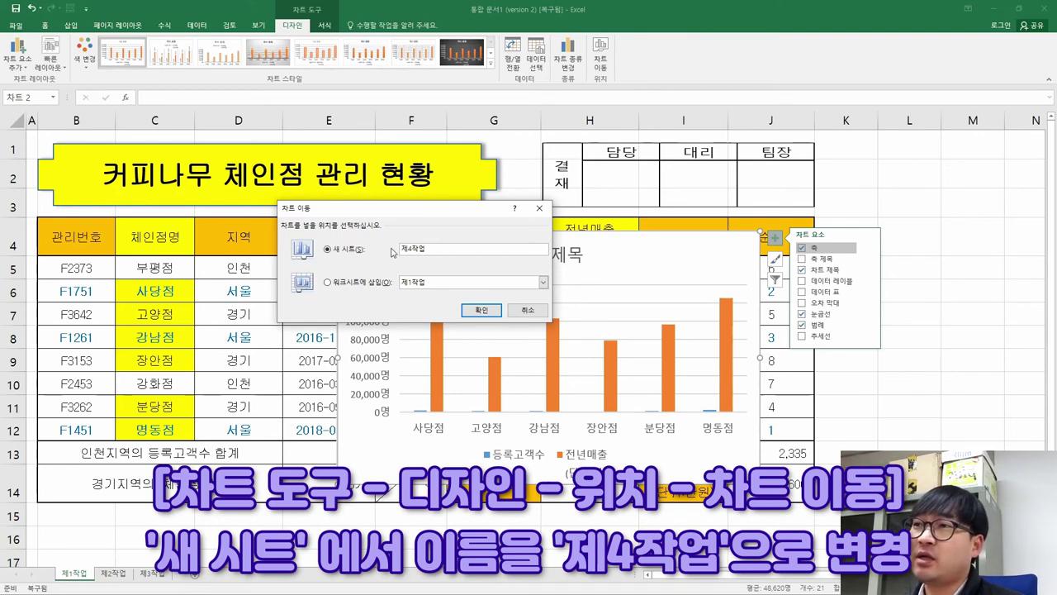
pyautogui.click(480, 311)
pyautogui.click(83, 573)
# - Return to the exam PDF in Acrobat Reader and strike through condition (3) on the chart's location
pyautogui.click(521, 361)
pyautogui.click(522, 361)
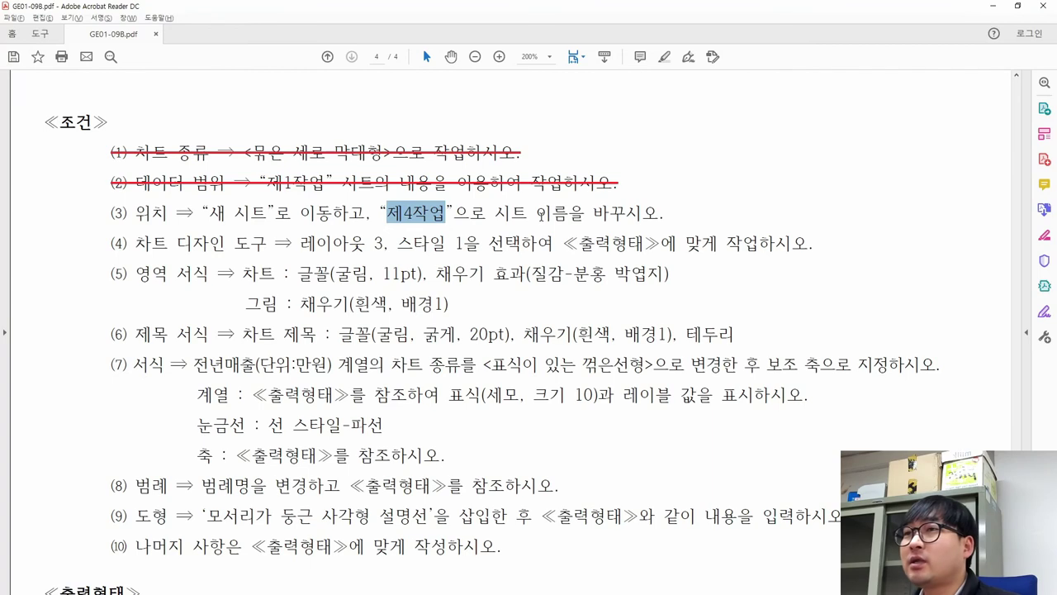
pyautogui.moveTo(652, 212); pyautogui.dragTo(124, 221)
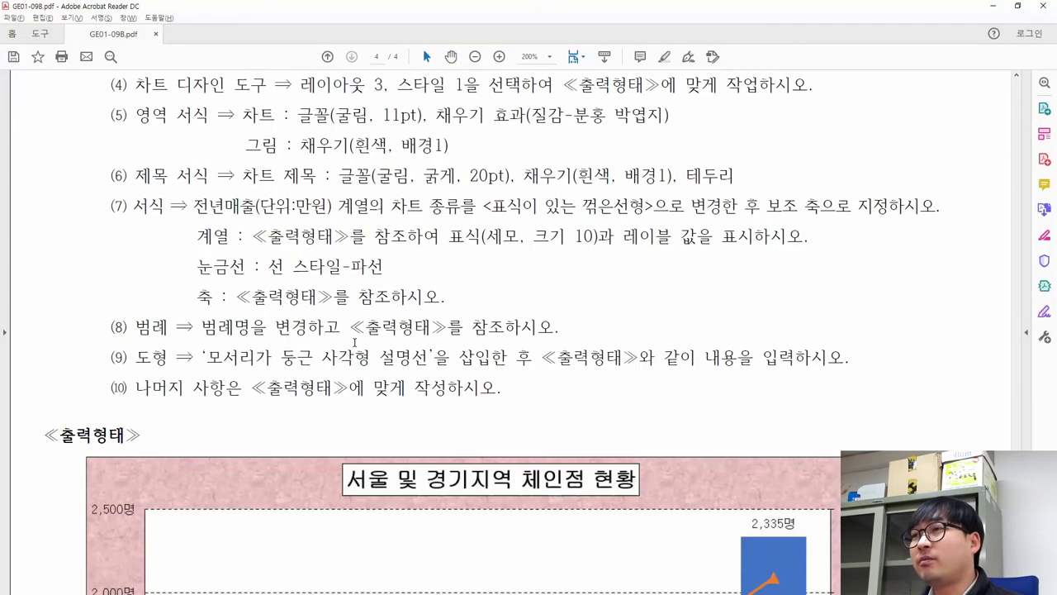
# - Mark the sheet-order note below the expected chart, switch to Excel and place the 제4작업 sheet after 제3작업
pyautogui.scroll(-10, 355, 341)
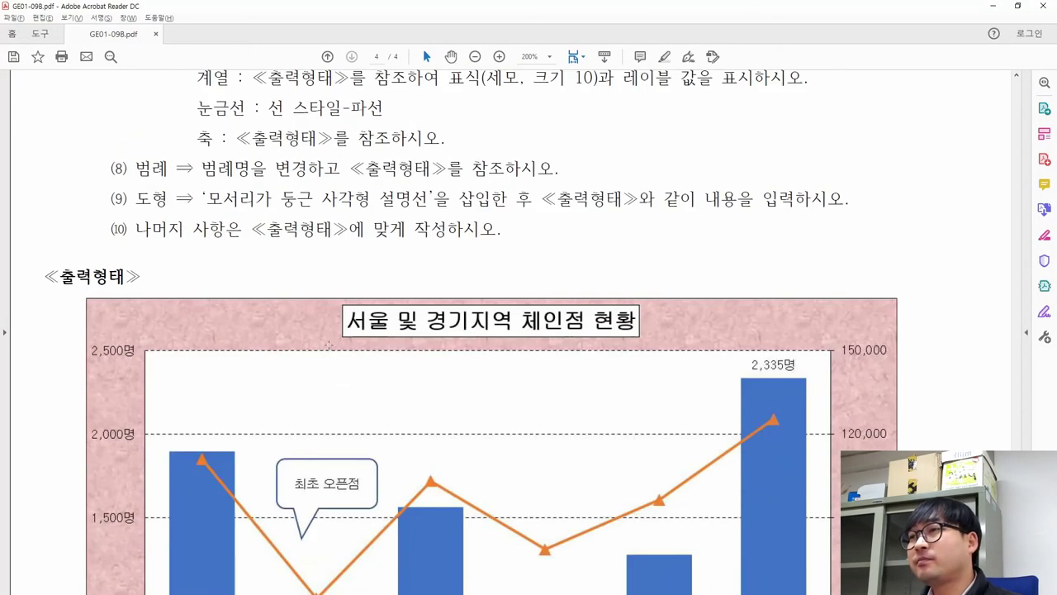
pyautogui.moveTo(110, 485); pyautogui.dragTo(745, 486)
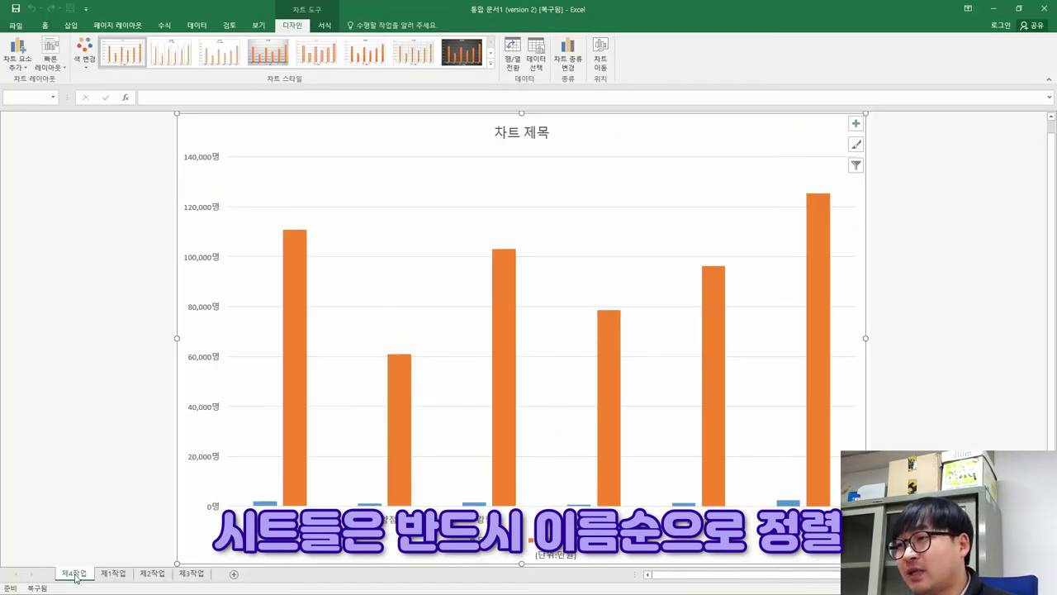
pyautogui.moveTo(87, 570); pyautogui.dragTo(219, 578)
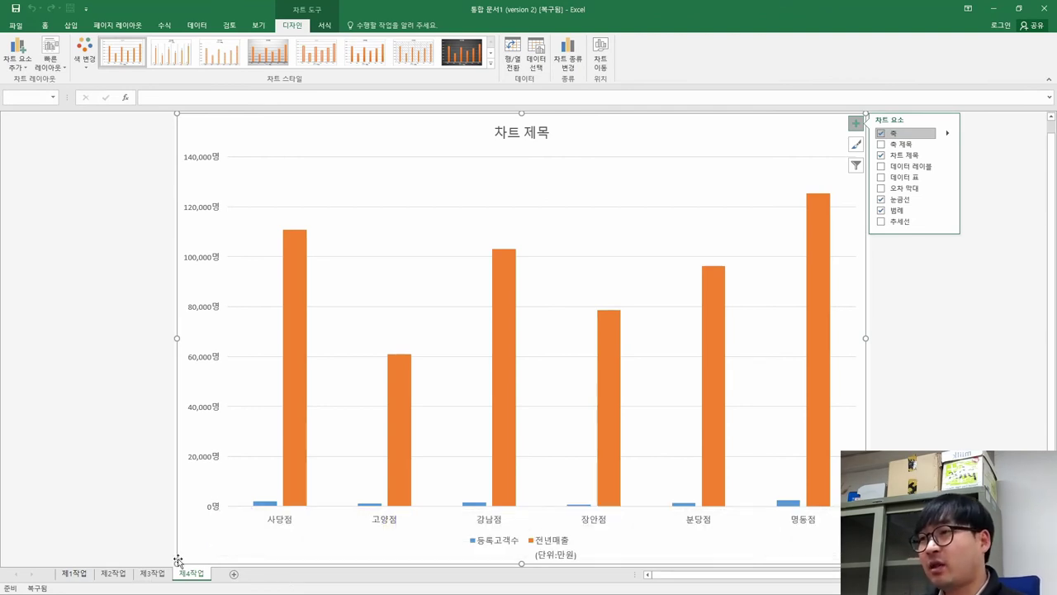
# - Strike through the sheet-order note in the exam PDF and return to the chart's condition list
pyautogui.hotkey('alt', 'Tab')
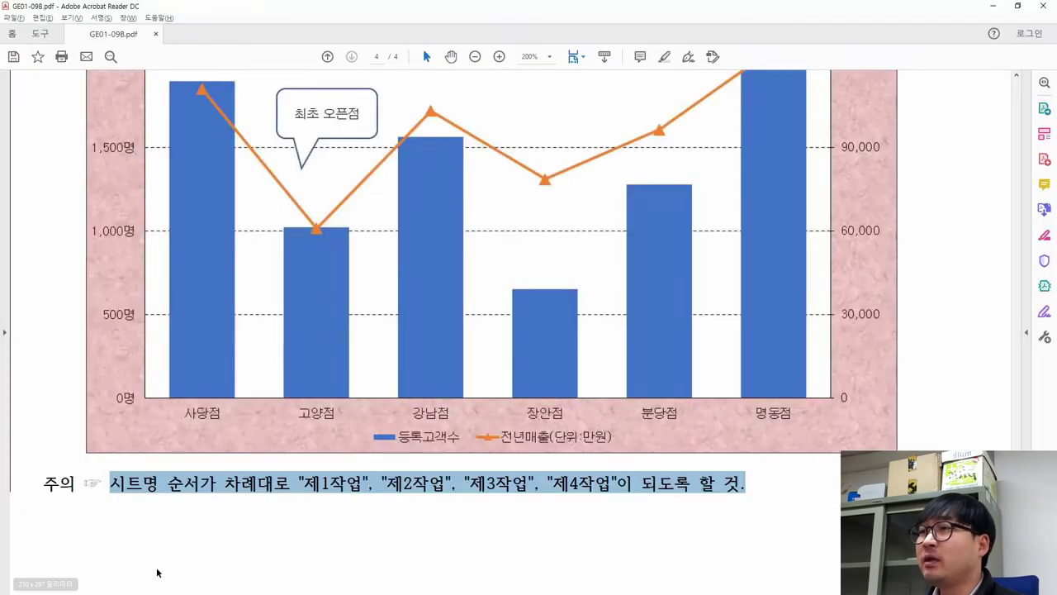
pyautogui.rightClick(243, 482)
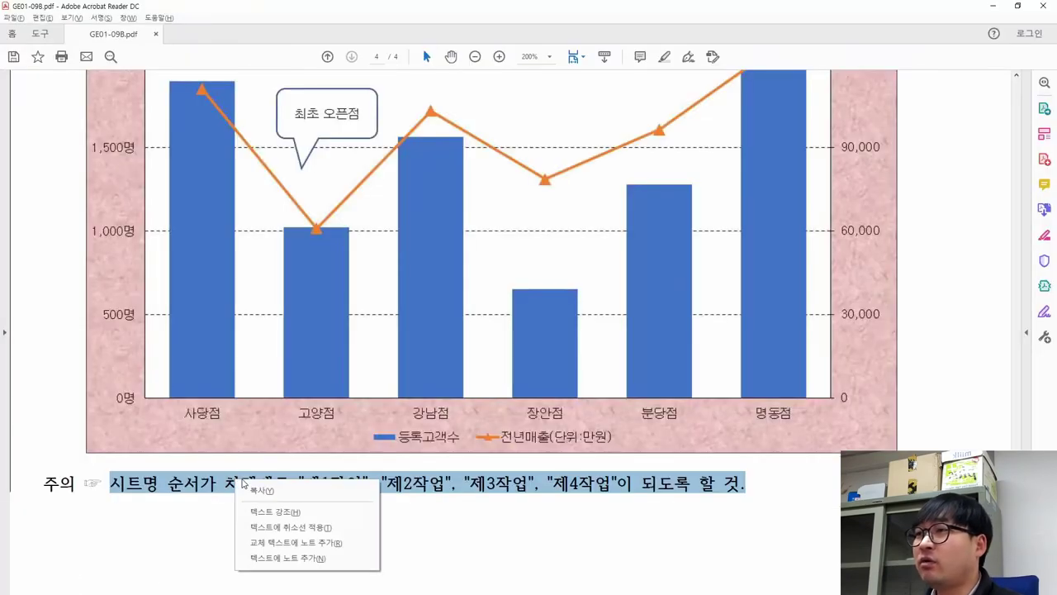
pyautogui.click(291, 526)
pyautogui.scroll(5, 396, 510)
pyautogui.scroll(5, 393, 511)
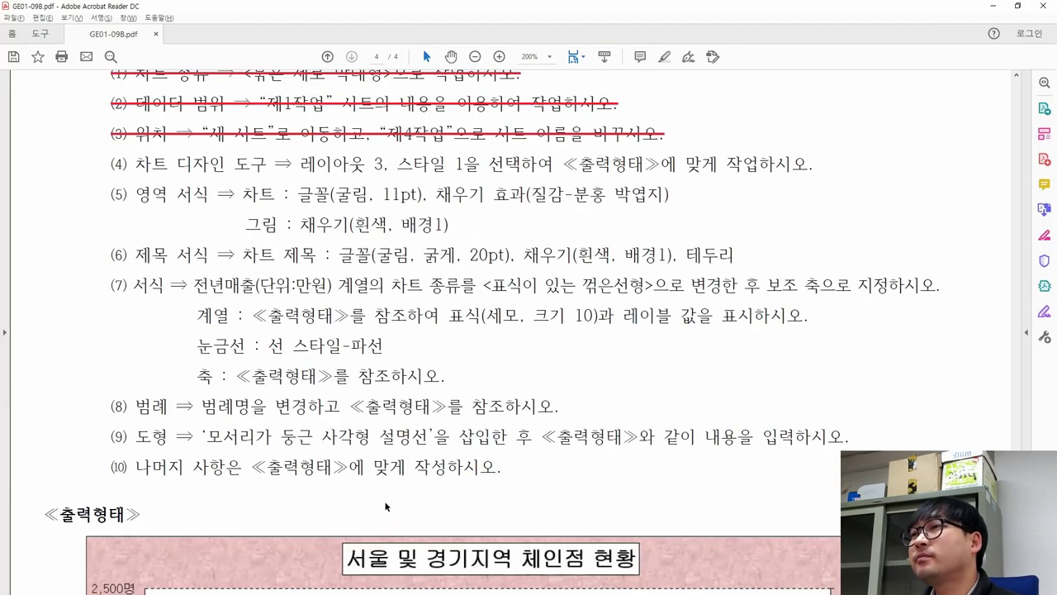